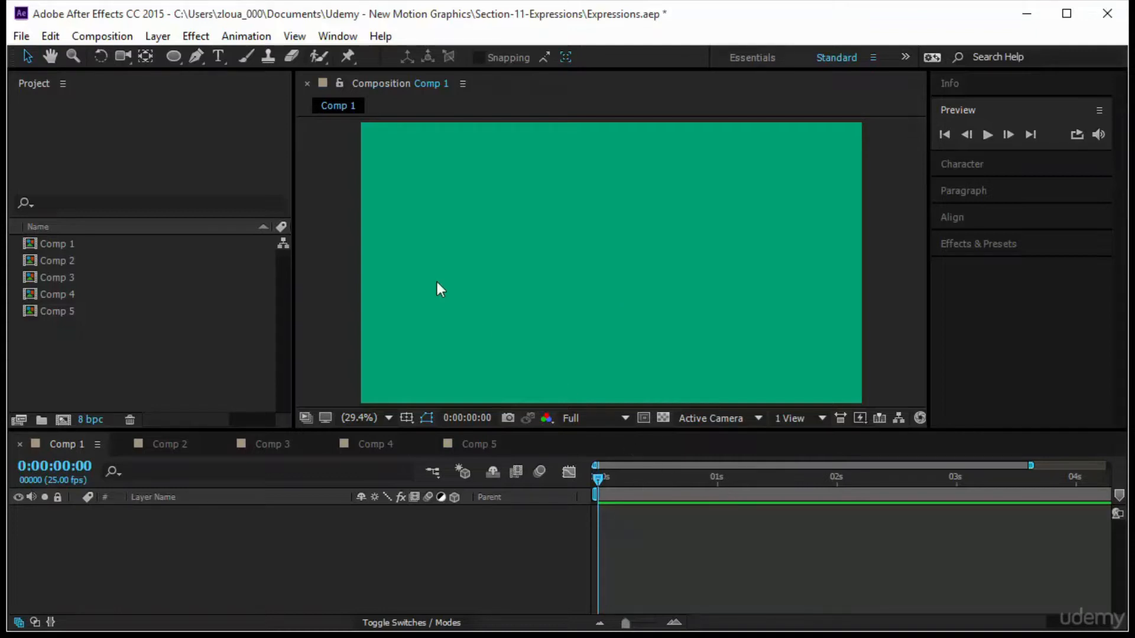
# Draw a small square shape near the top centre of the composition and centre its anchor point.
pyautogui.moveTo(172, 56)
pyautogui.mouseDown()
pyautogui.moveTo(227, 82)
pyautogui.moveTo(233, 58)
pyautogui.mouseUp()
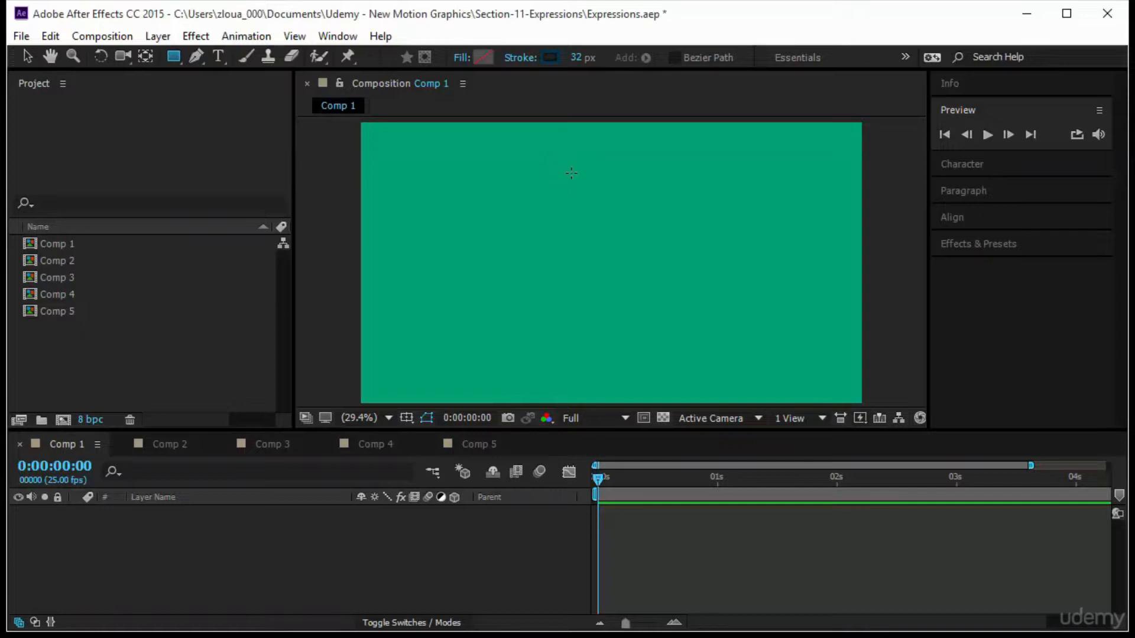
pyautogui.moveTo(571, 173); pyautogui.dragTo(621, 218)
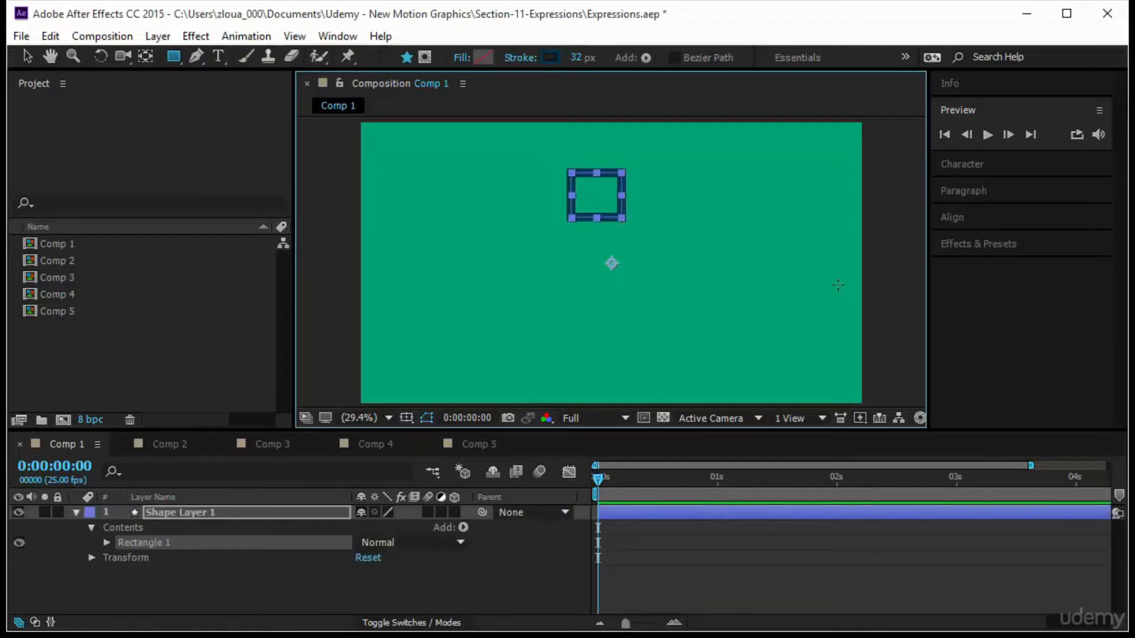
pyautogui.hotkey('ctrl', 'alt', 'Home')
pyautogui.click(26, 56)
pyautogui.click(385, 223)
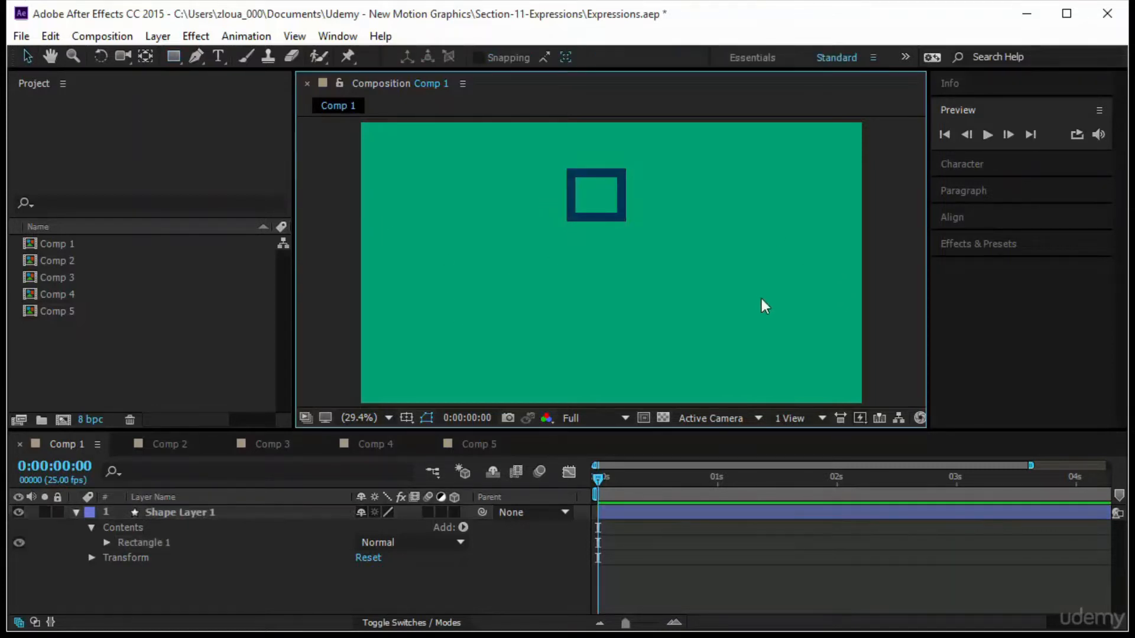
# With the Ellipse tool, draw a small circle near the lower-left corner and centre its anchor point.
pyautogui.click(170, 56)
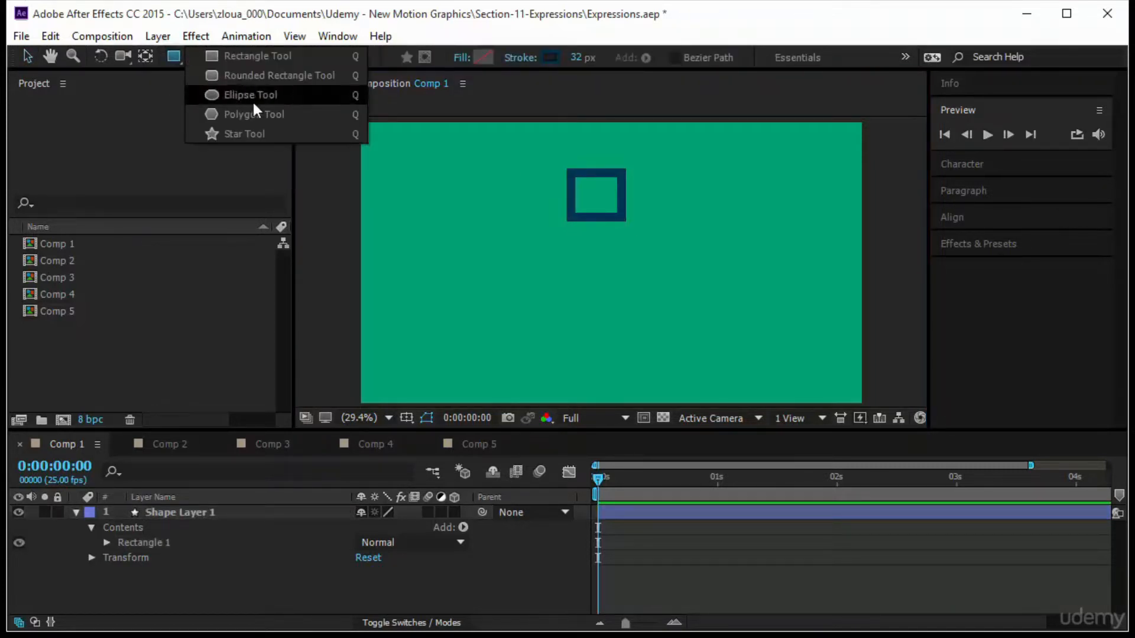
pyautogui.click(253, 102)
pyautogui.moveTo(395, 344); pyautogui.dragTo(412, 362)
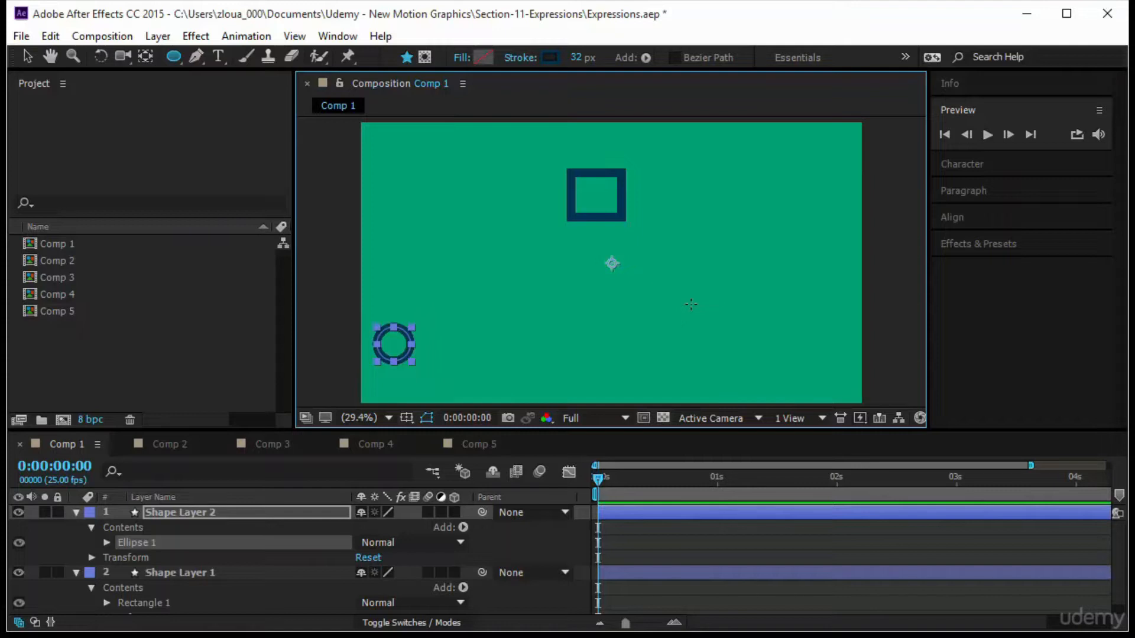
pyautogui.hotkey('ctrl', 'alt', 'Home')
pyautogui.click(26, 57)
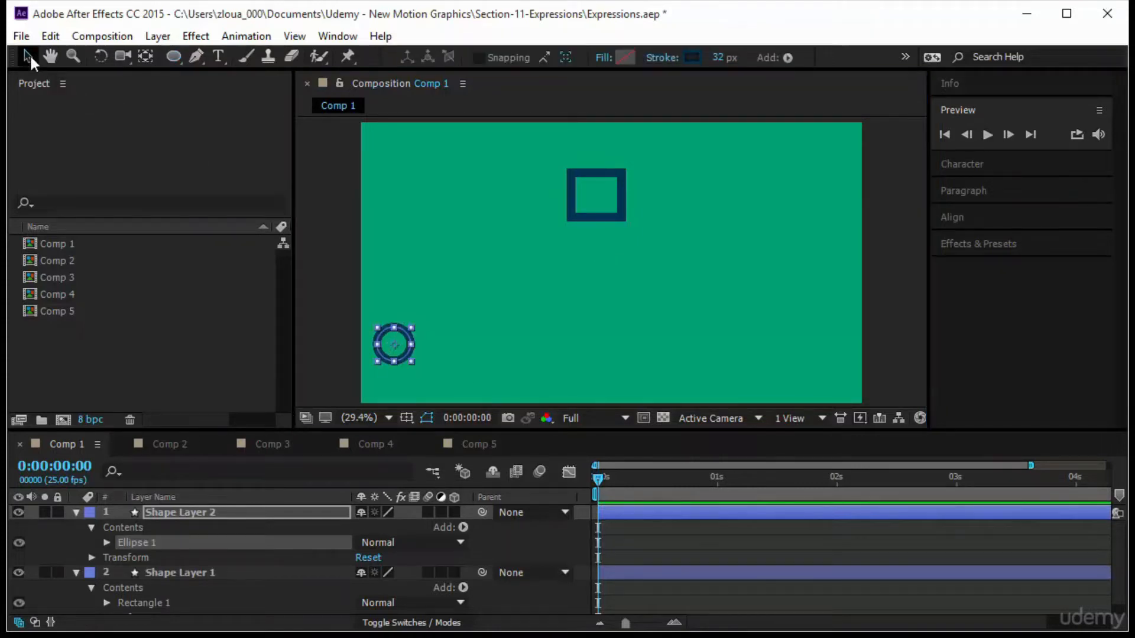
pyautogui.click(562, 289)
# Rename the circle's shape layer to circle.
pyautogui.click(387, 351)
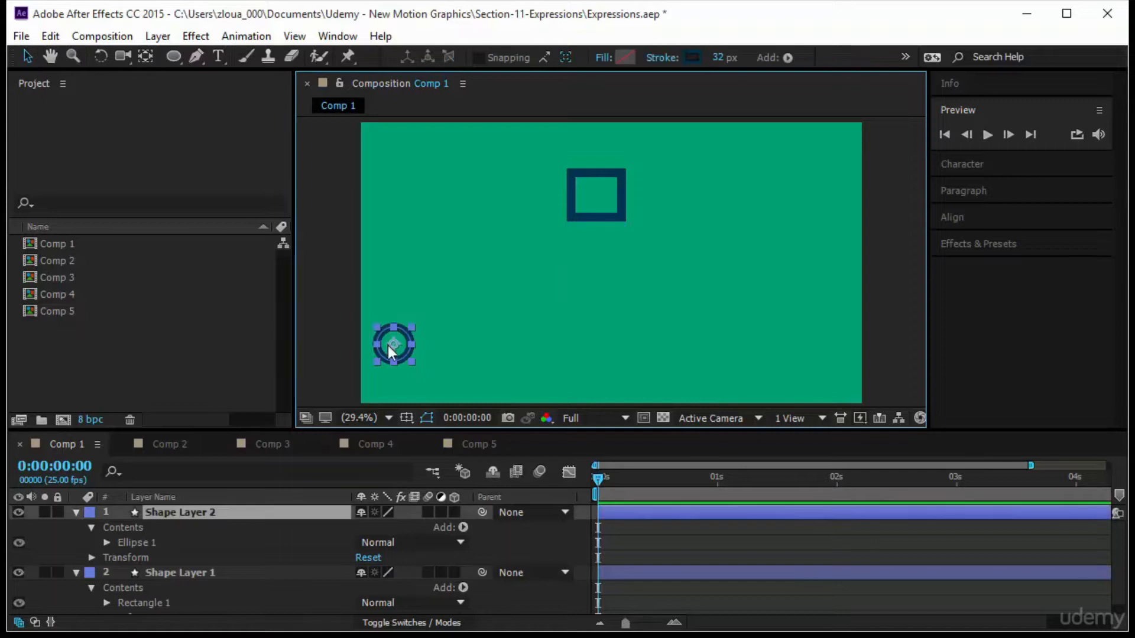
pyautogui.click(277, 511)
pyautogui.press('Return')
pyautogui.write('ci')
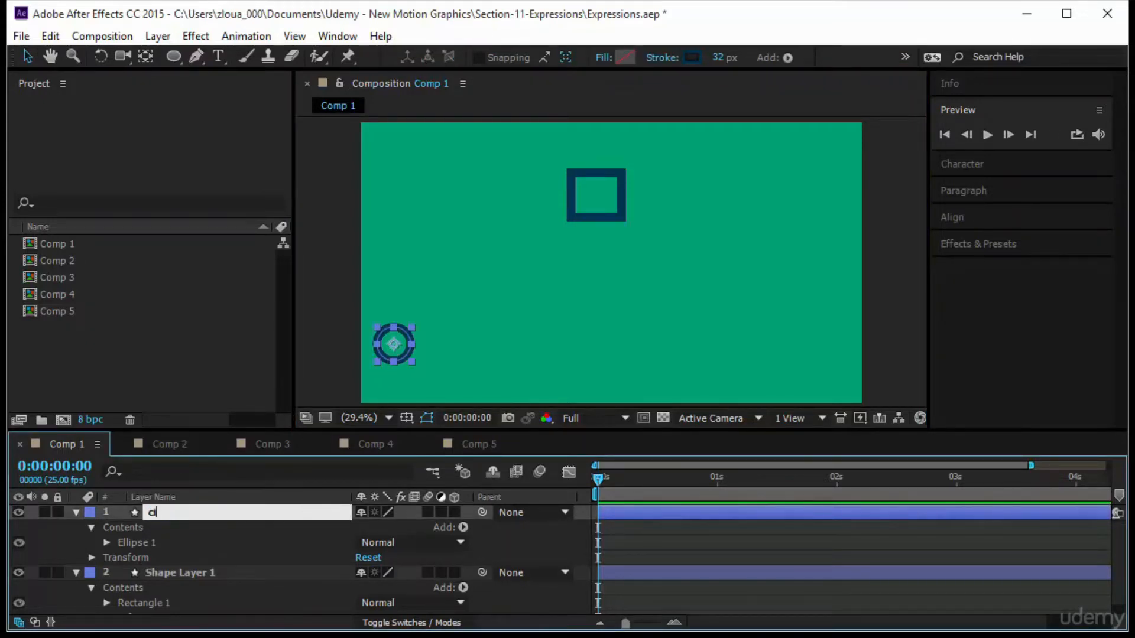
pyautogui.write('rcle')
# Rename the rectangle's shape layer to square.
pyautogui.click(232, 575)
pyautogui.press('Return')
pyautogui.write('s')
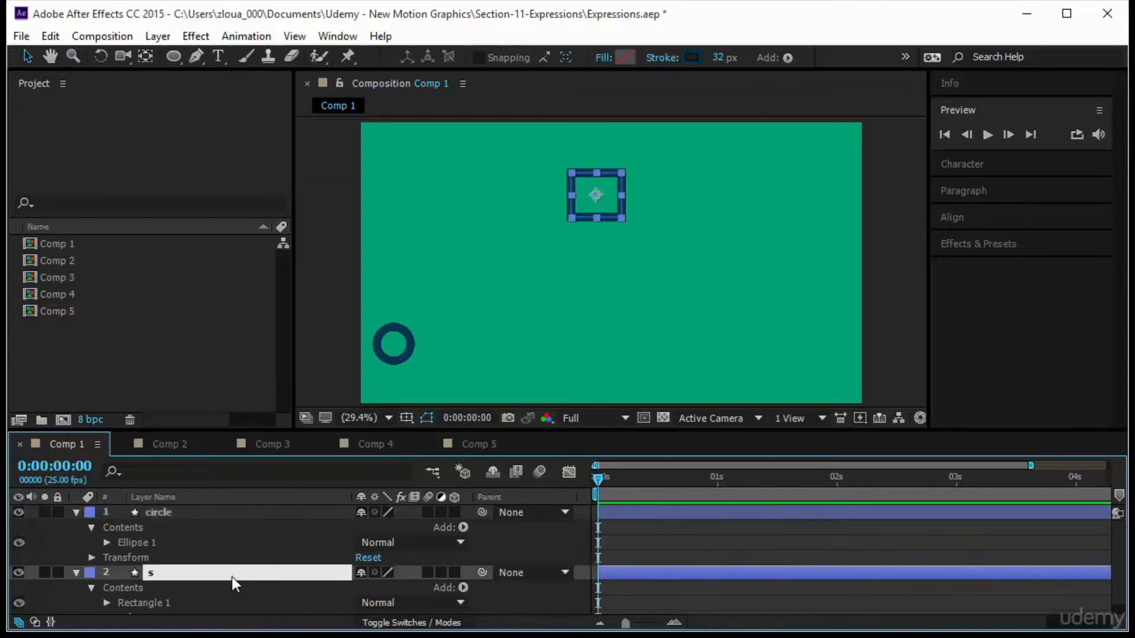
pyautogui.write('quare')
pyautogui.click(779, 531)
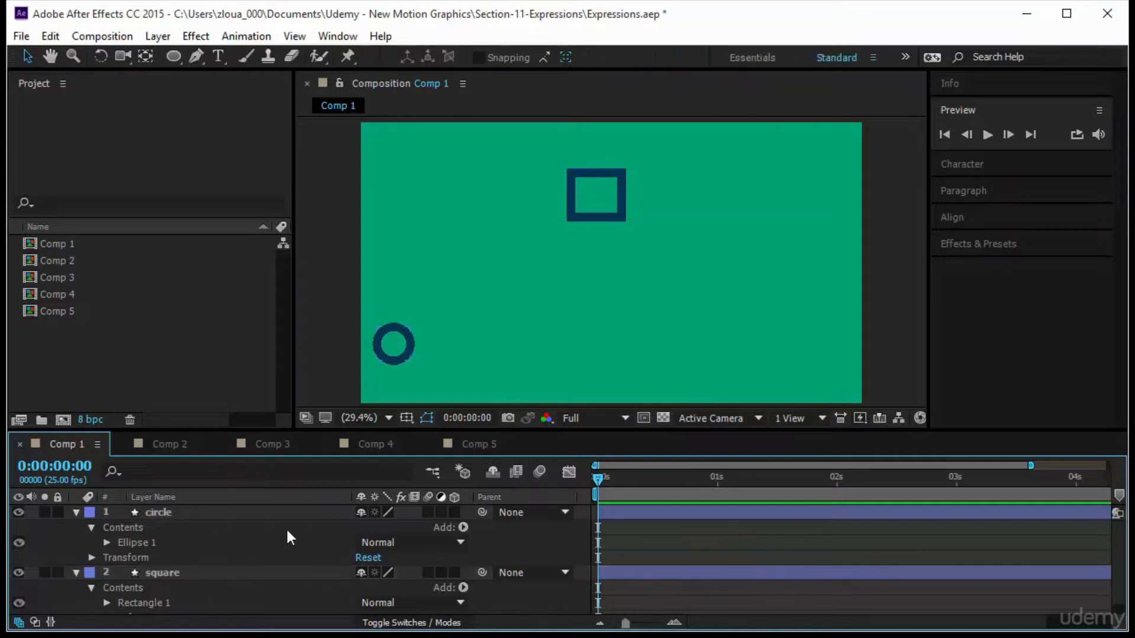
# Keyframe the circle's Position at 0 s, then at 1 s move it to the right edge of the frame.
pyautogui.click(205, 513)
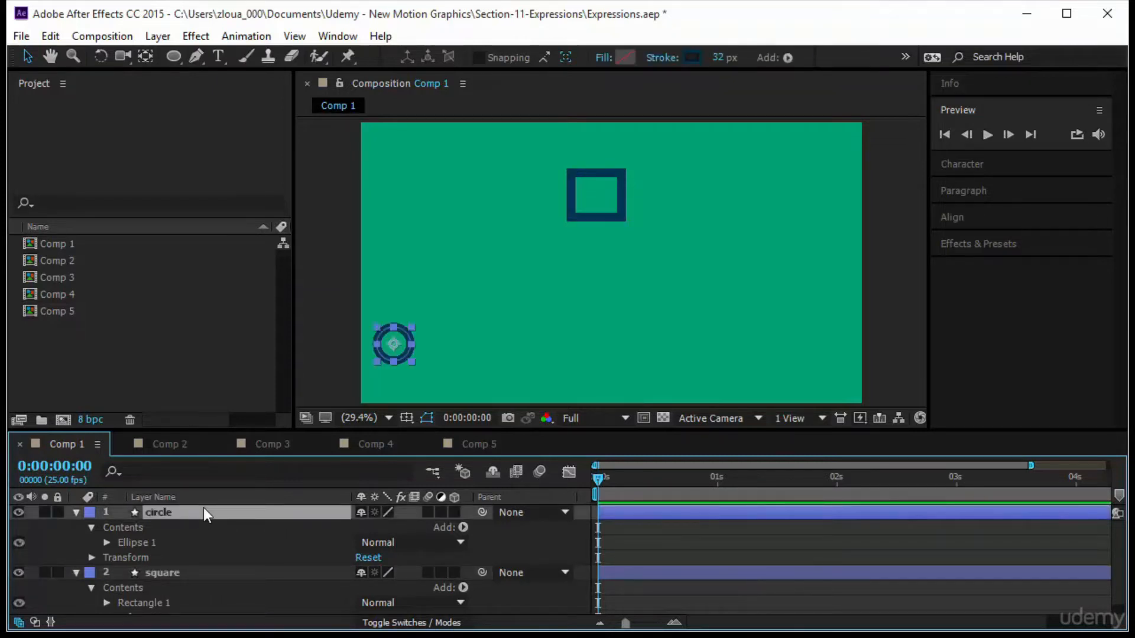
pyautogui.press('p')
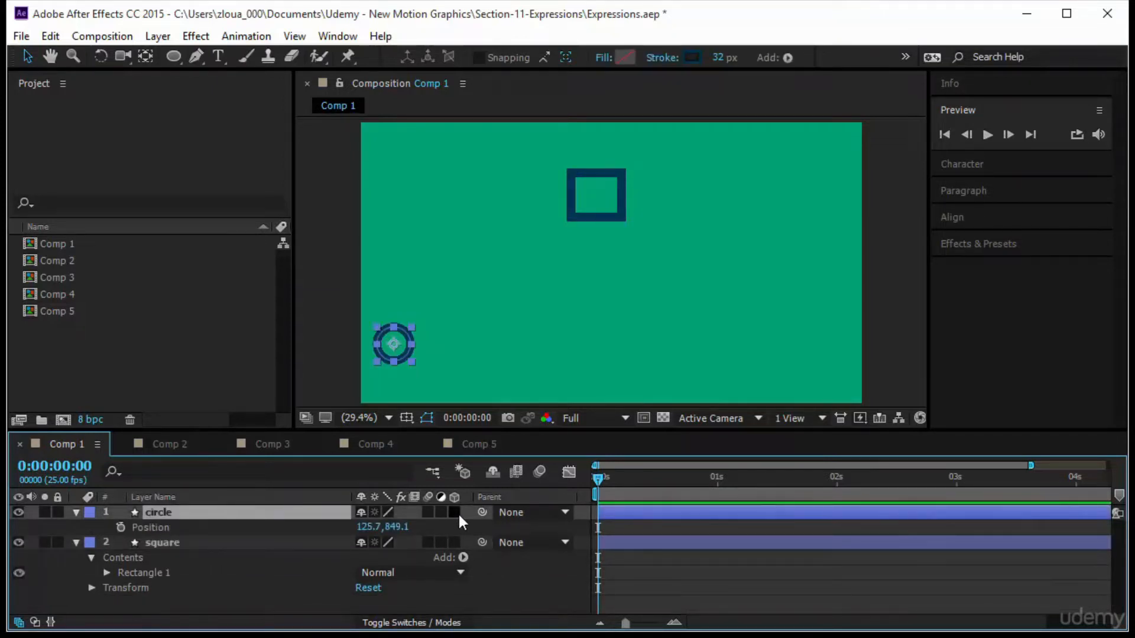
pyautogui.click(122, 526)
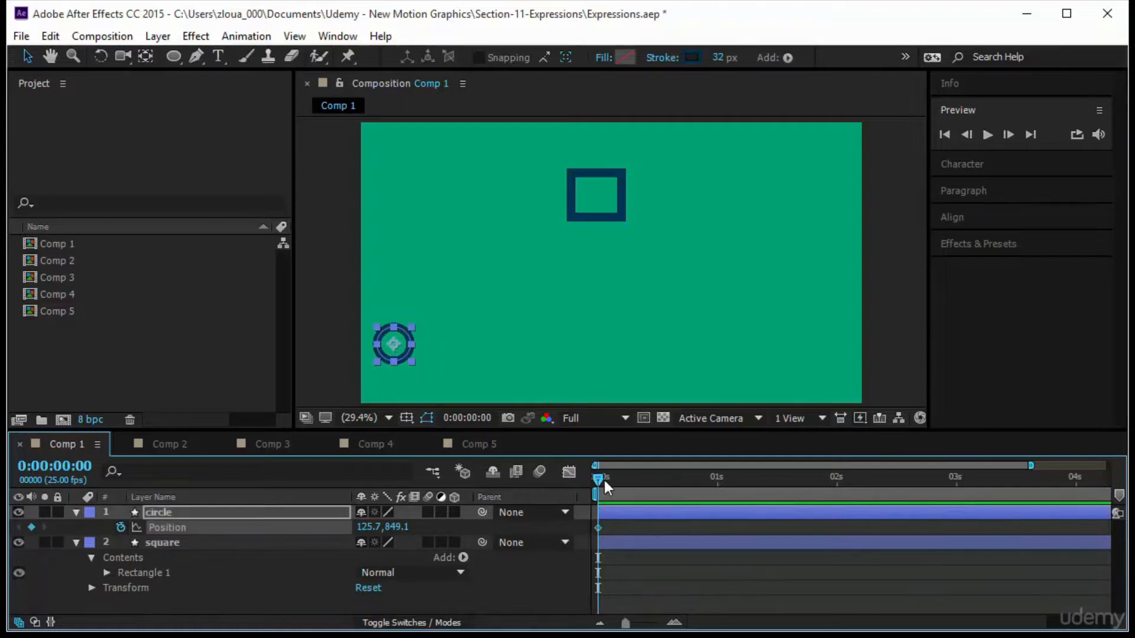
pyautogui.moveTo(607, 480); pyautogui.dragTo(719, 498)
pyautogui.moveTo(418, 348); pyautogui.dragTo(856, 349)
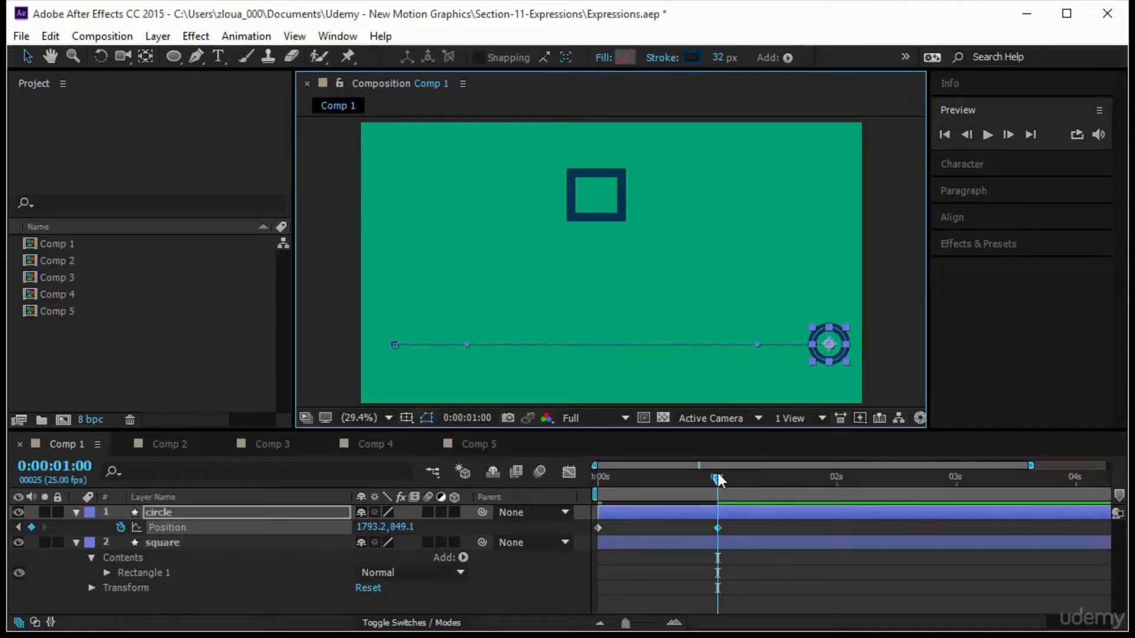
# Add circle position keyframes at frames 4, 14 and 19, moving it up, down and up into a wavy path.
pyautogui.moveTo(719, 480); pyautogui.dragTo(616, 484)
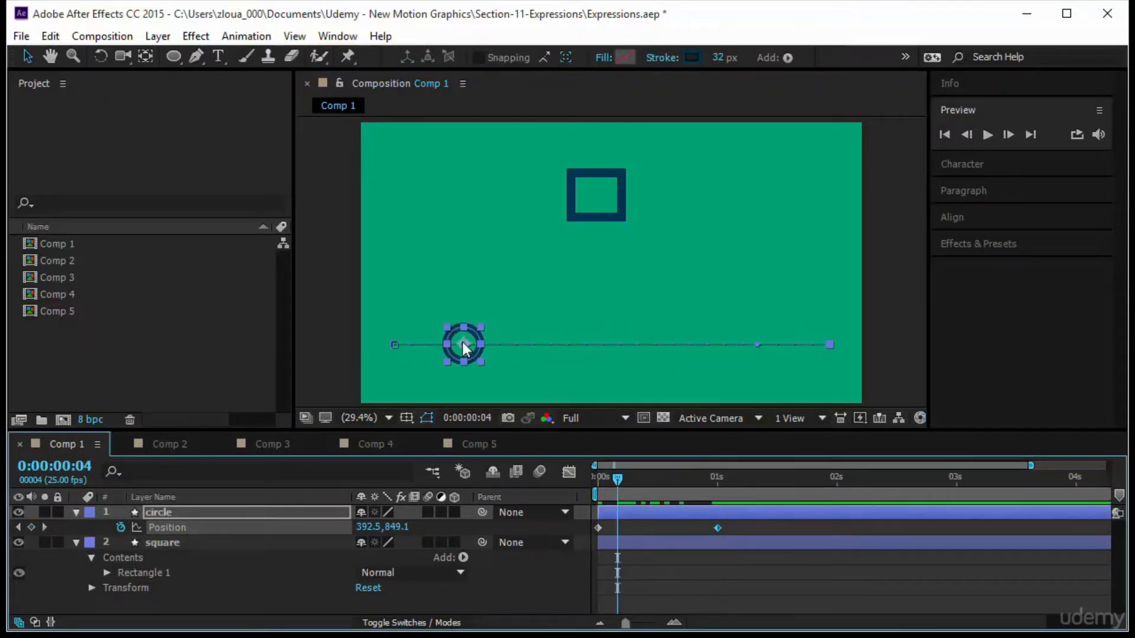
pyautogui.moveTo(462, 342); pyautogui.dragTo(465, 265)
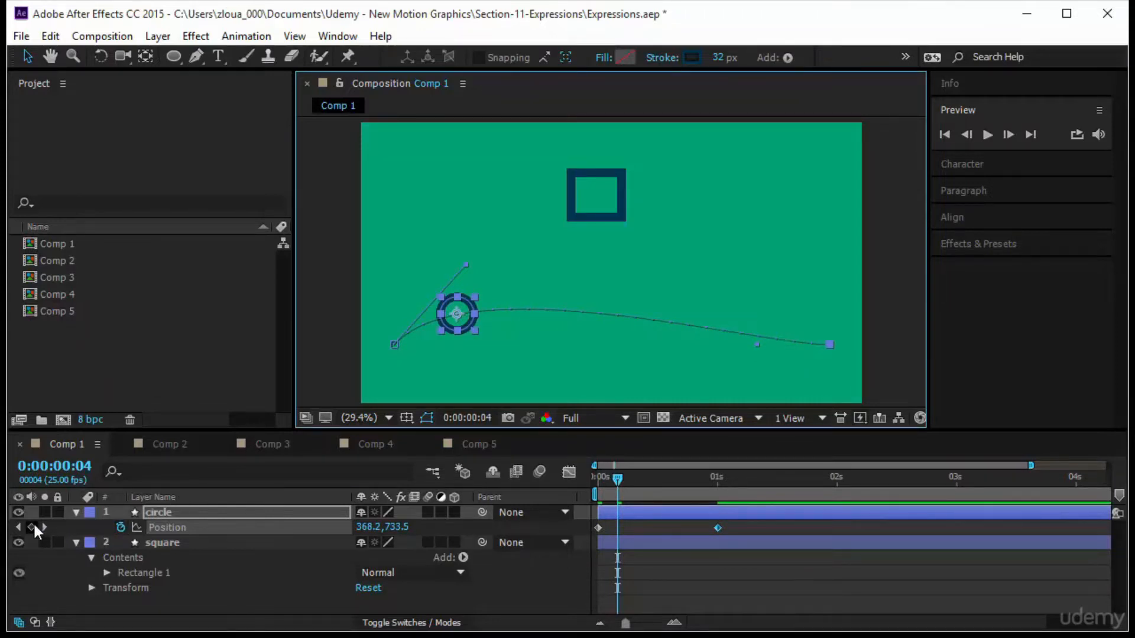
pyautogui.moveTo(617, 479); pyautogui.dragTo(662, 499)
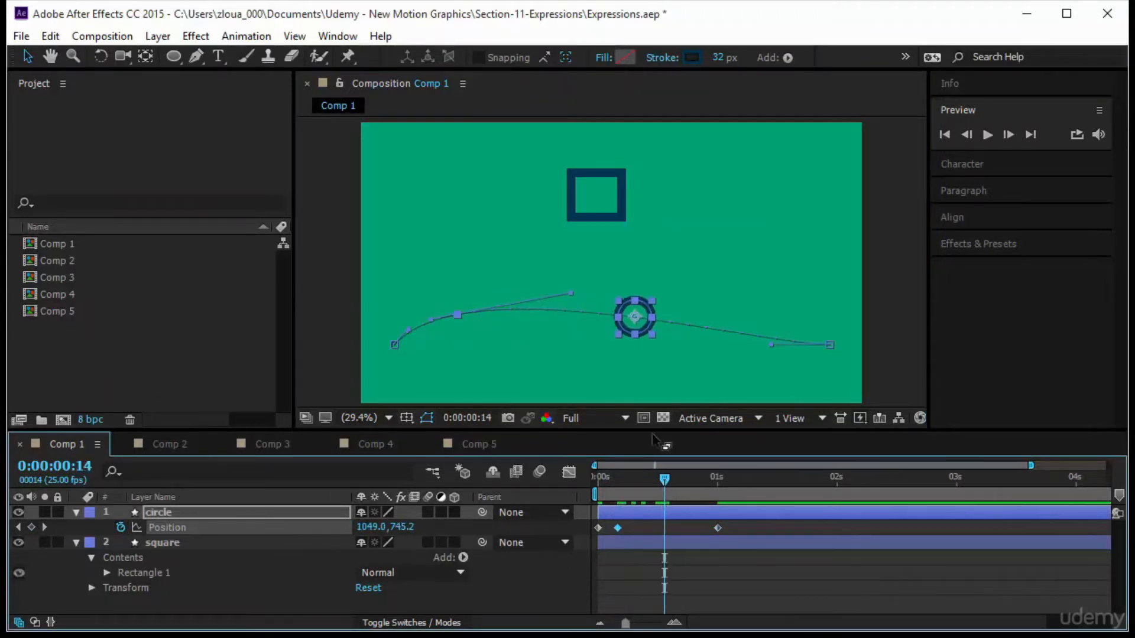
pyautogui.moveTo(637, 314); pyautogui.dragTo(634, 363)
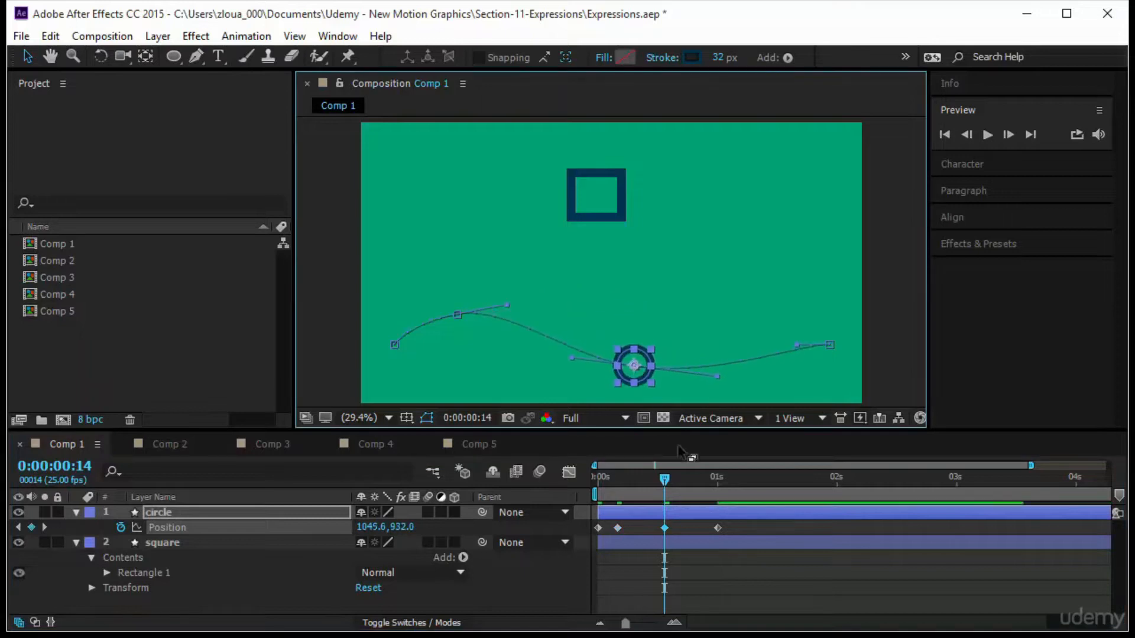
pyautogui.moveTo(665, 477); pyautogui.dragTo(689, 478)
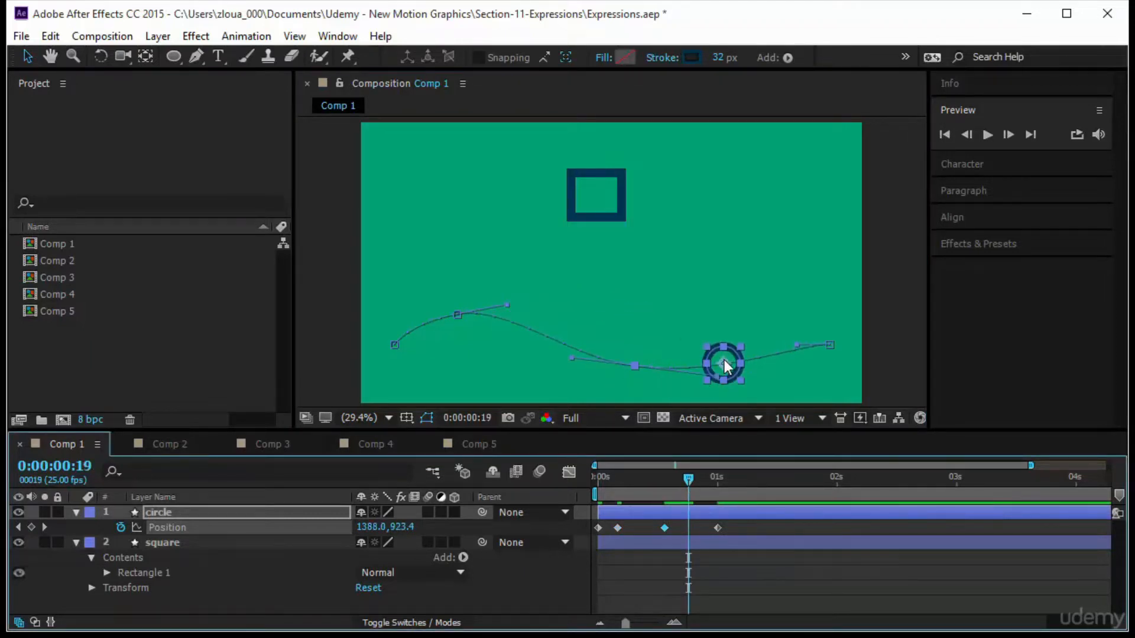
pyautogui.moveTo(724, 360); pyautogui.dragTo(721, 279)
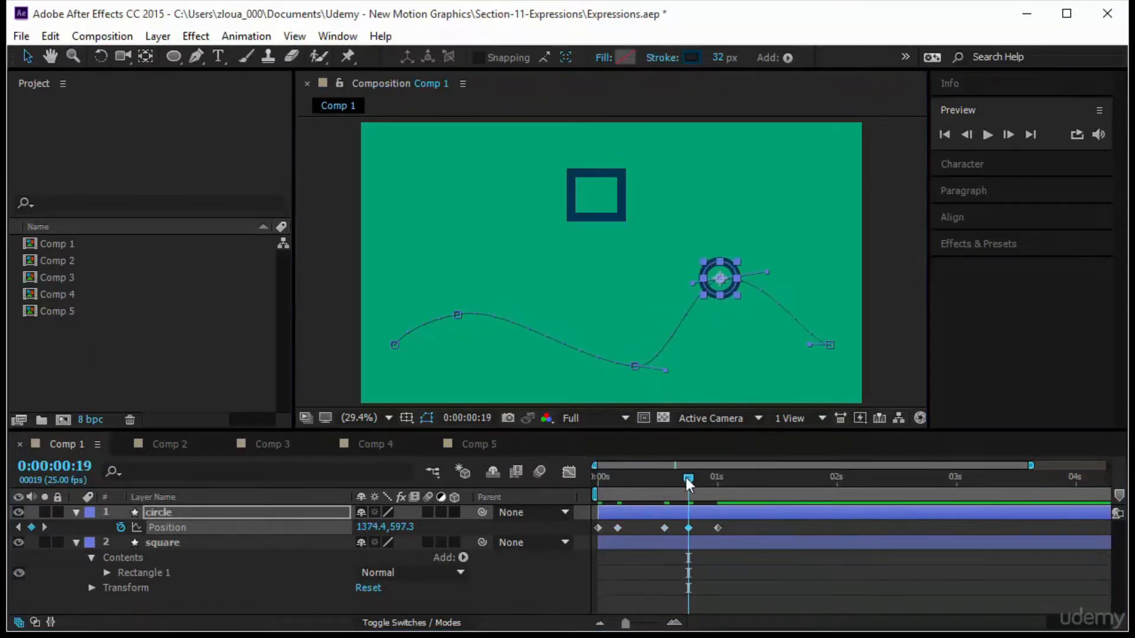
# Preview the circle's animation from the start of the timeline.
pyautogui.moveTo(686, 478); pyautogui.dragTo(503, 513)
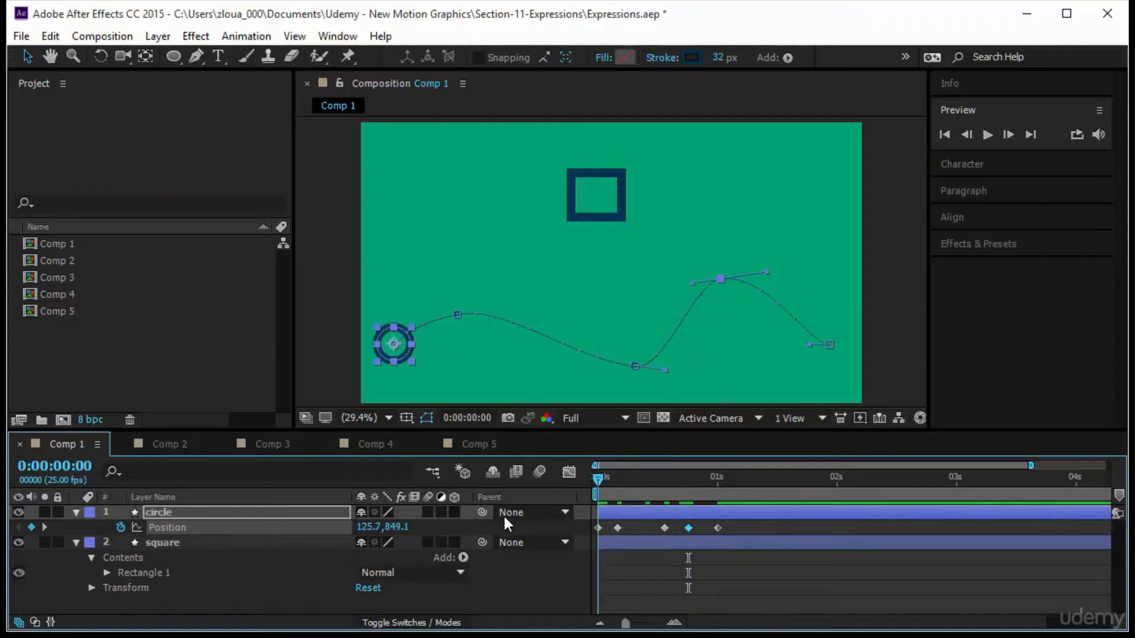
pyautogui.click(954, 566)
pyautogui.click(987, 135)
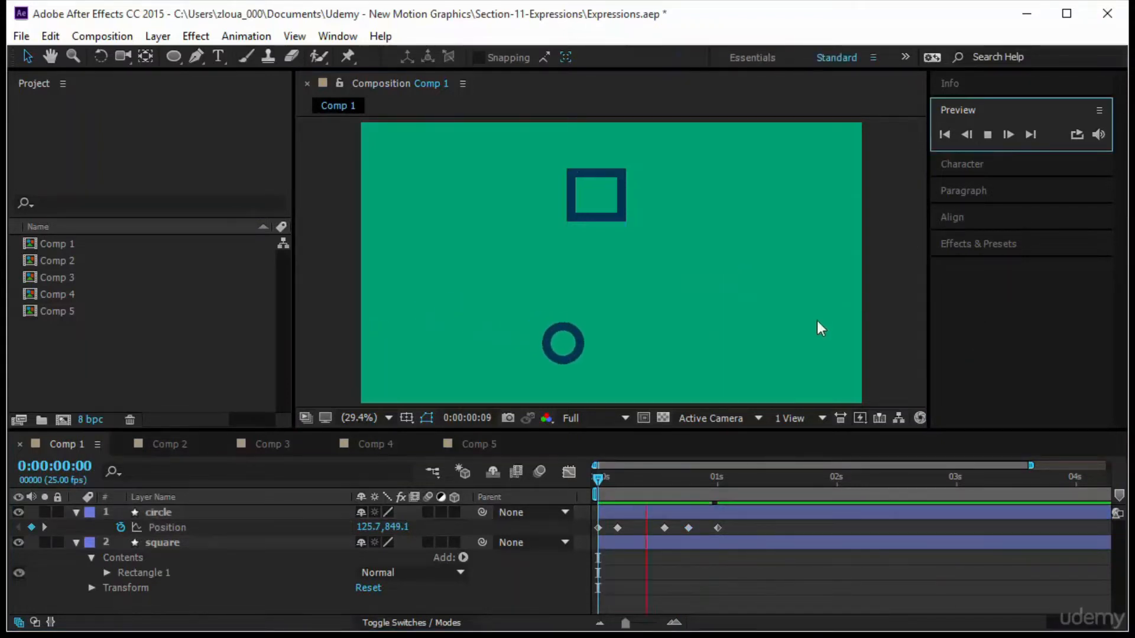
pyautogui.click(219, 588)
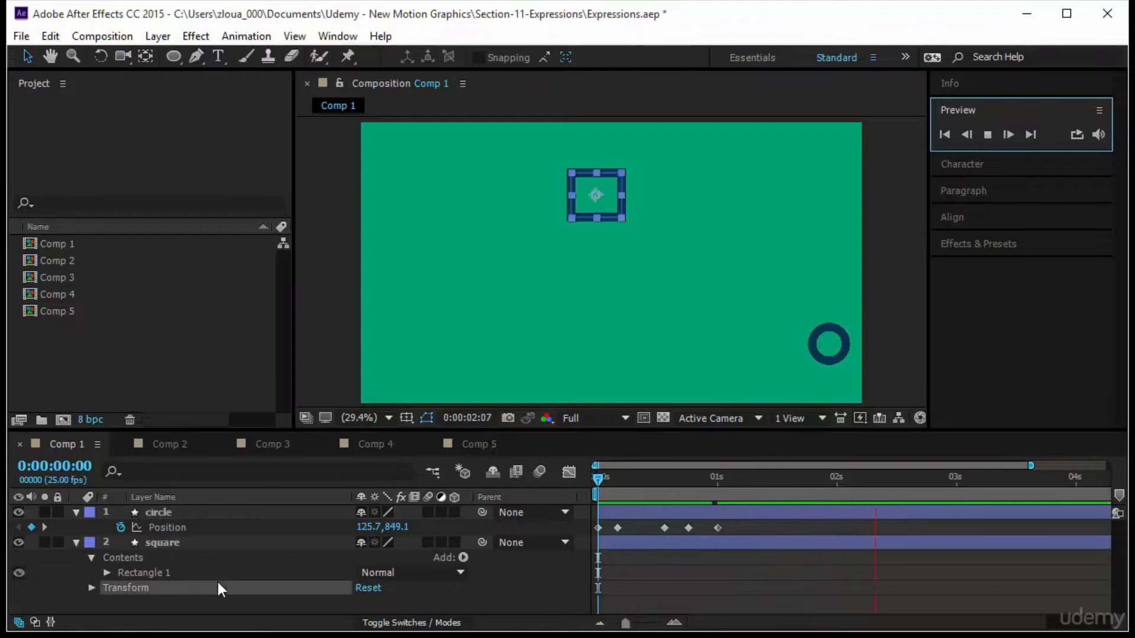
pyautogui.click(203, 544)
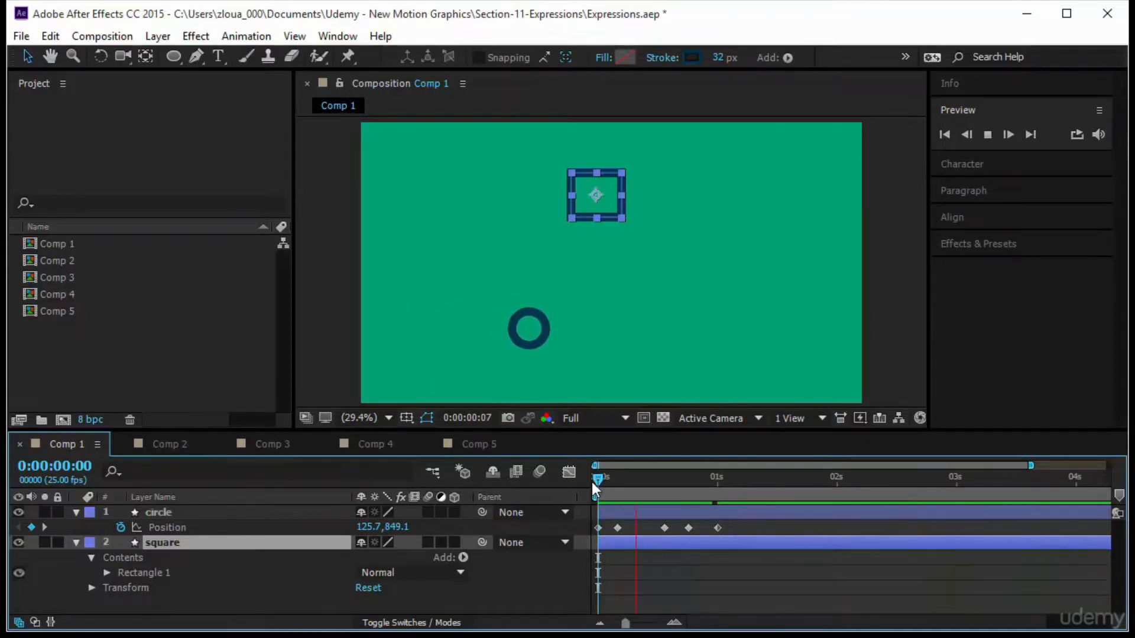
pyautogui.press('space')
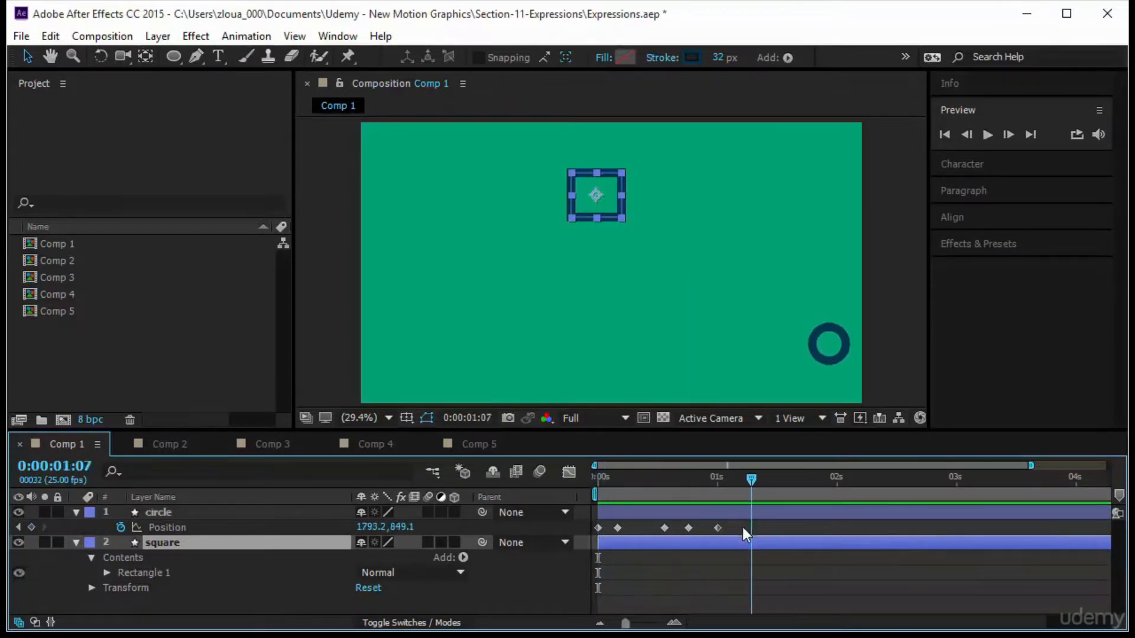
pyautogui.press('space')
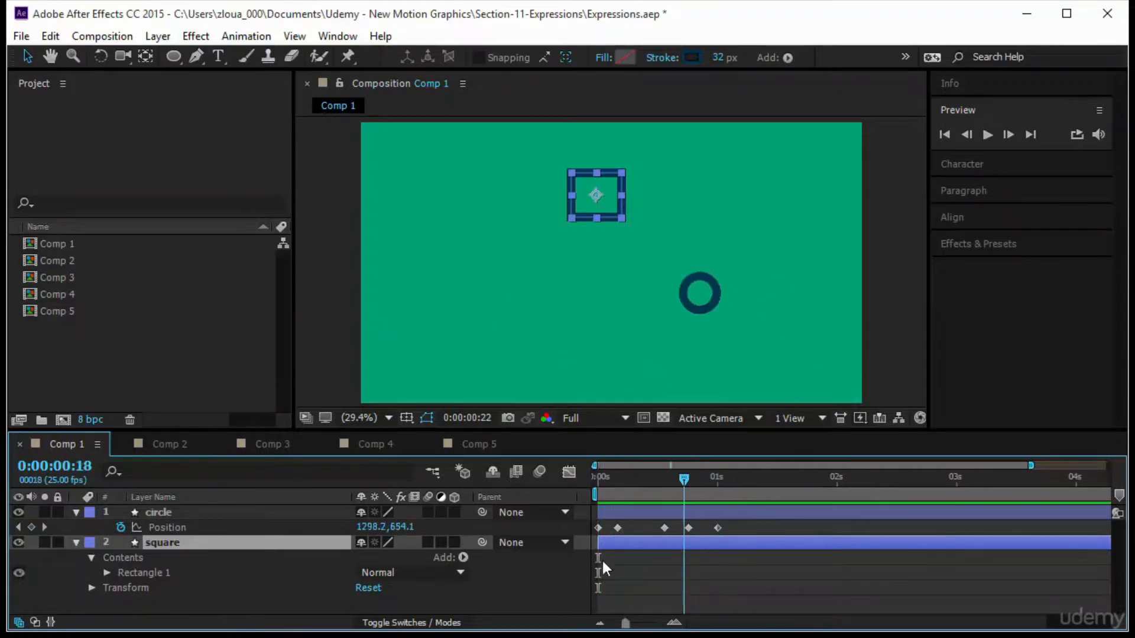
pyautogui.moveTo(602, 562); pyautogui.dragTo(556, 568)
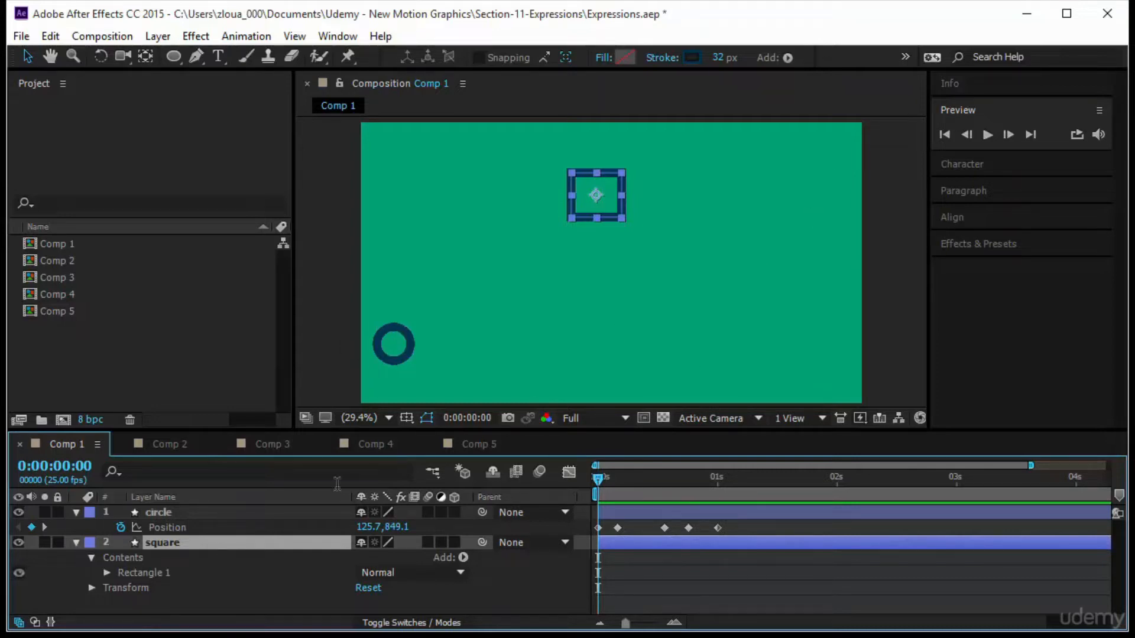
# Reveal the square layer's Rotation property and add an expression to it.
pyautogui.click(176, 542)
pyautogui.press('r')
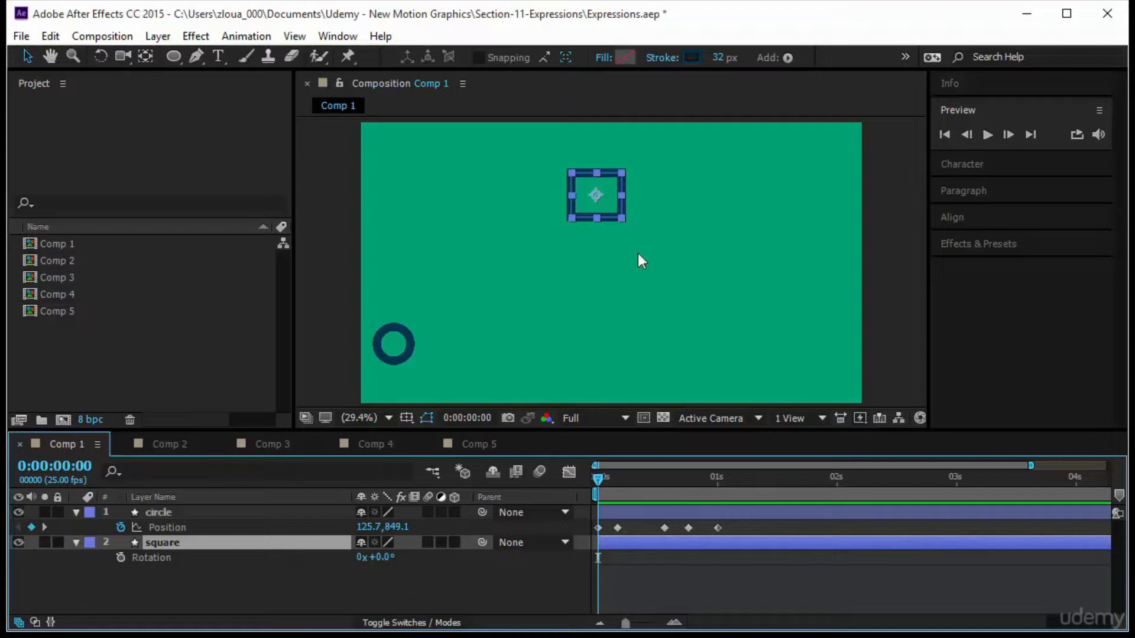
pyautogui.keyDown('alt'); pyautogui.click(121, 557); pyautogui.keyUp('alt')
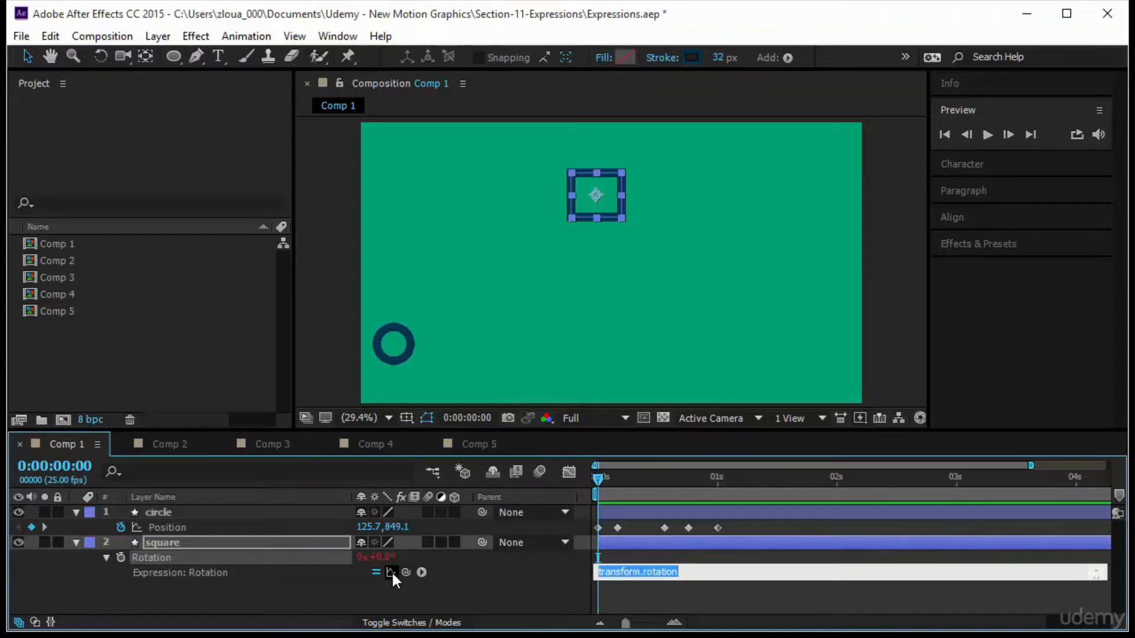
pyautogui.click(422, 573)
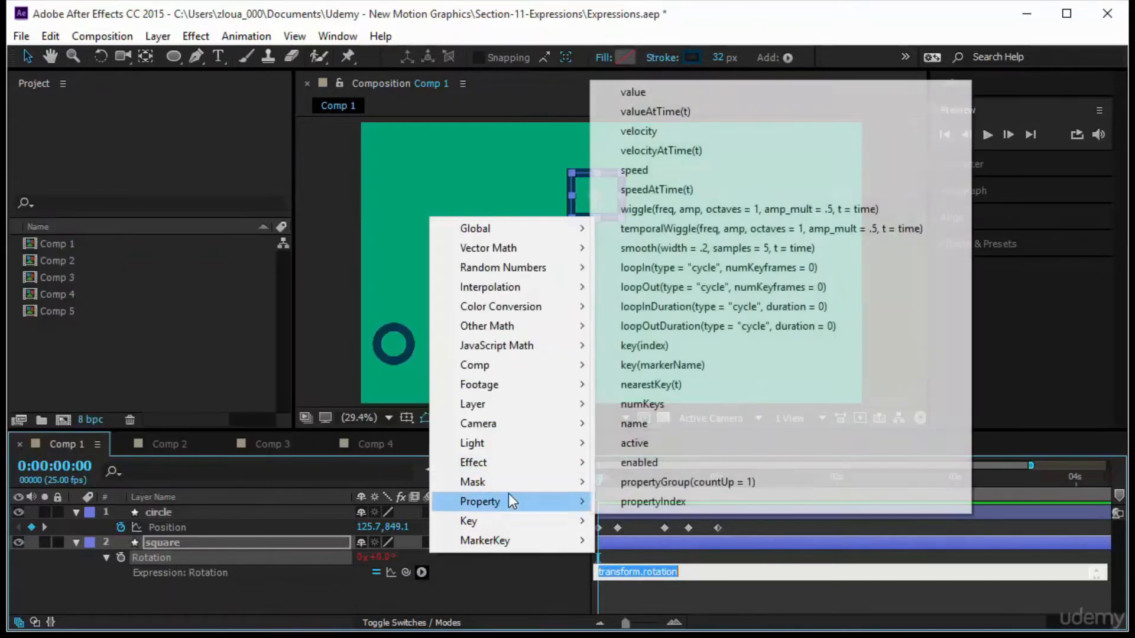
pyautogui.moveTo(526, 292)
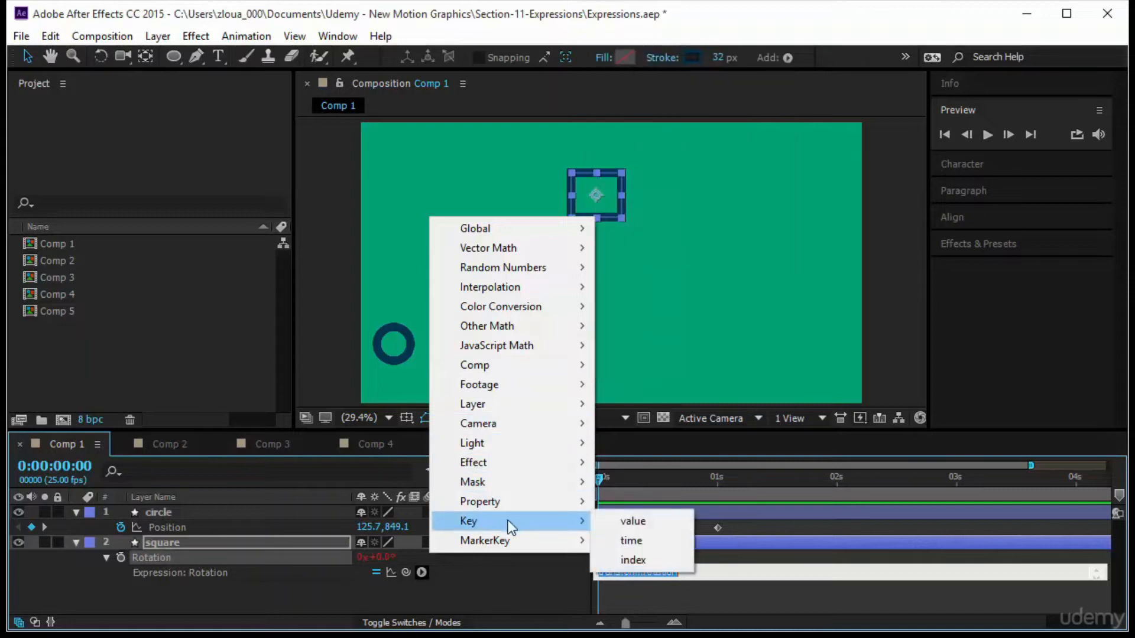
pyautogui.click(499, 576)
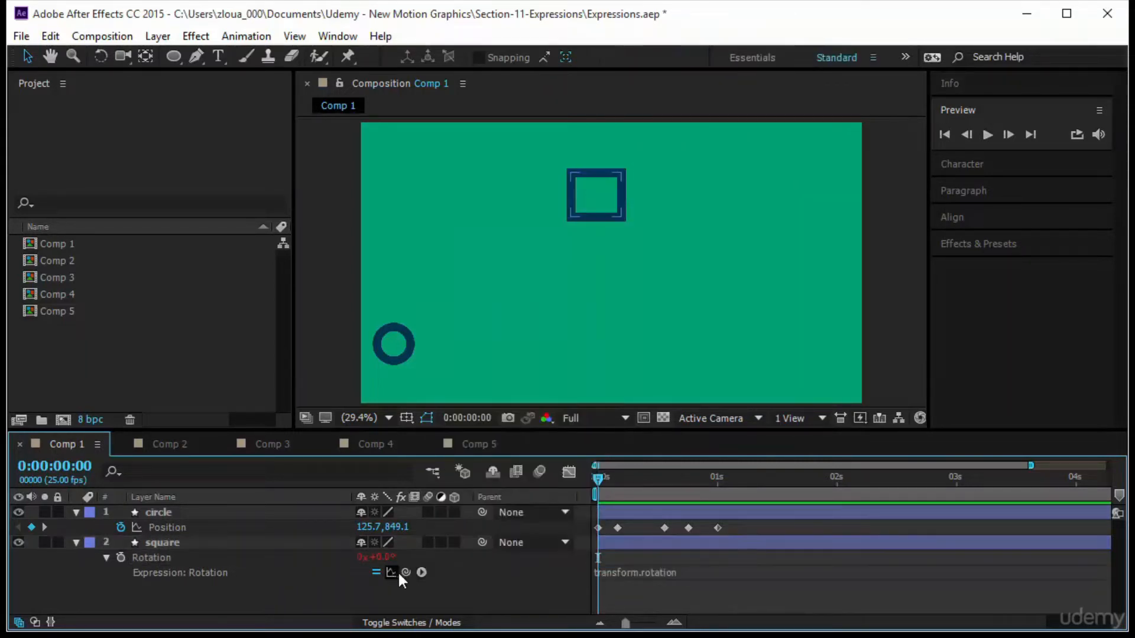
# Replace the square's Rotation expression by pick-whipping it to the circle's Position X value, giving thisComp.layer("circle").transform.position[0].
pyautogui.click(661, 569)
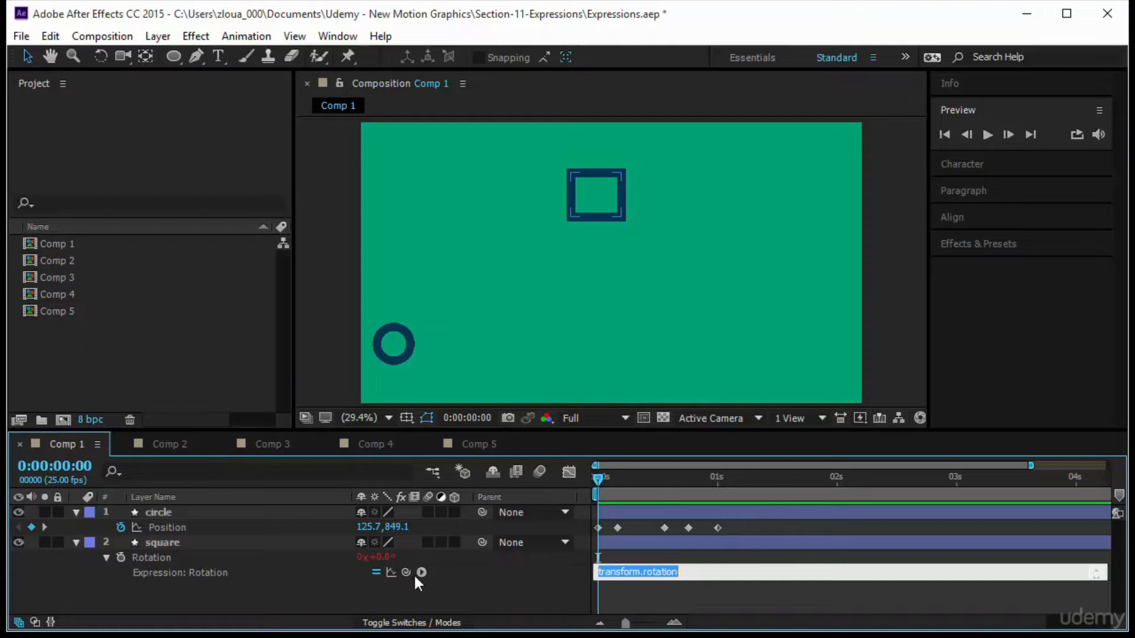
pyautogui.click(696, 587)
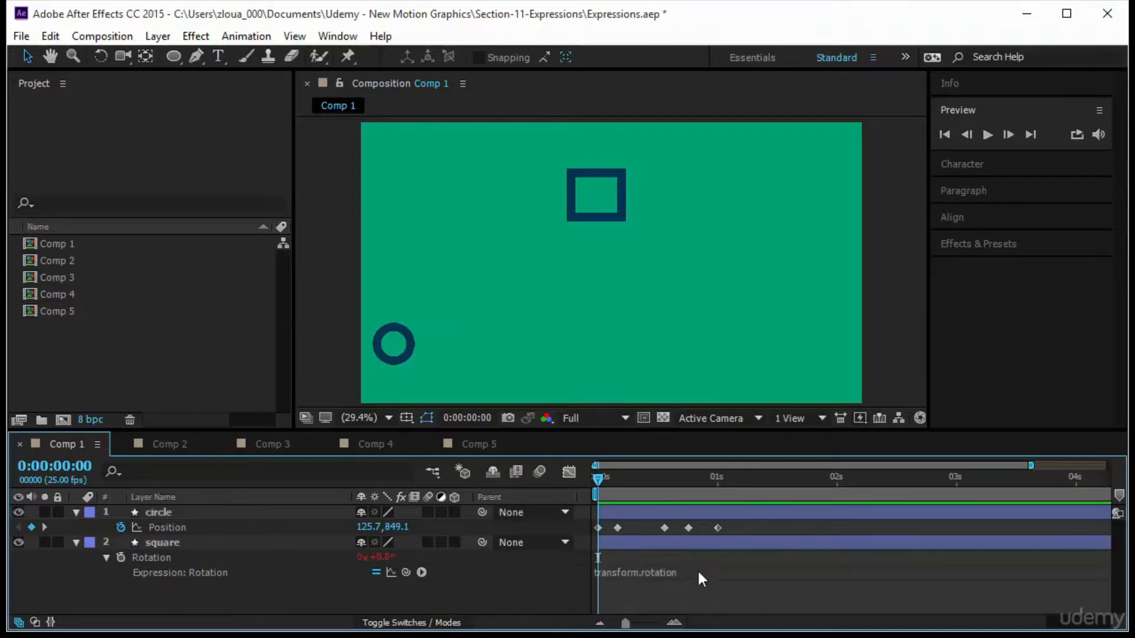
pyautogui.click(697, 571)
pyautogui.click(696, 571)
pyautogui.hotkey('ctrl', 'a')
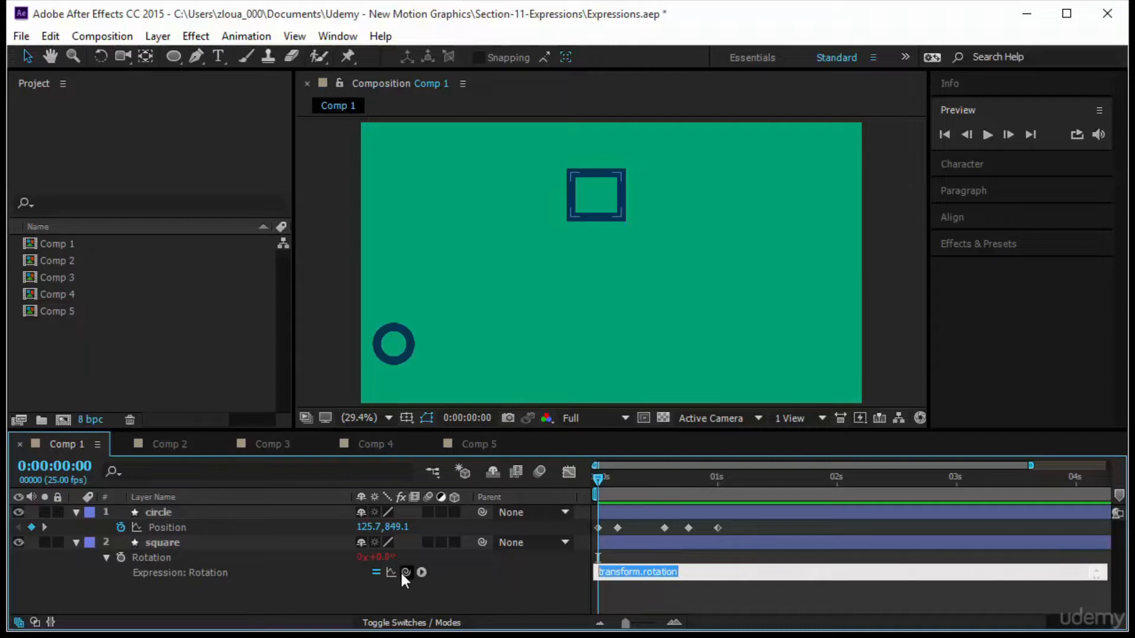
pyautogui.moveTo(405, 572); pyautogui.dragTo(377, 535)
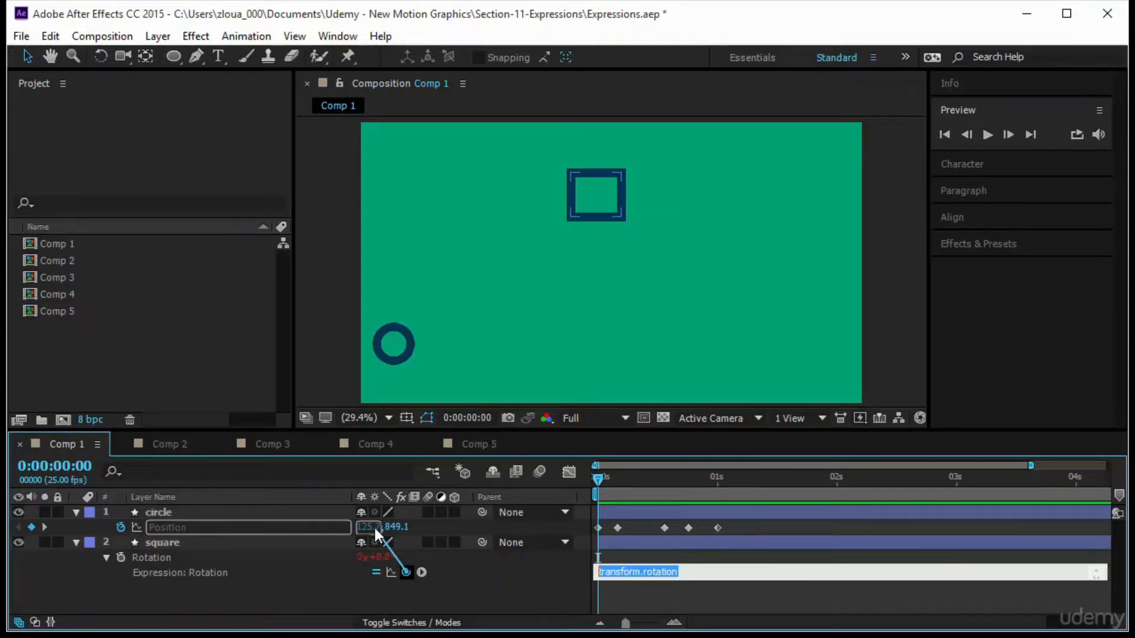
pyautogui.moveTo(374, 526); pyautogui.dragTo(377, 532)
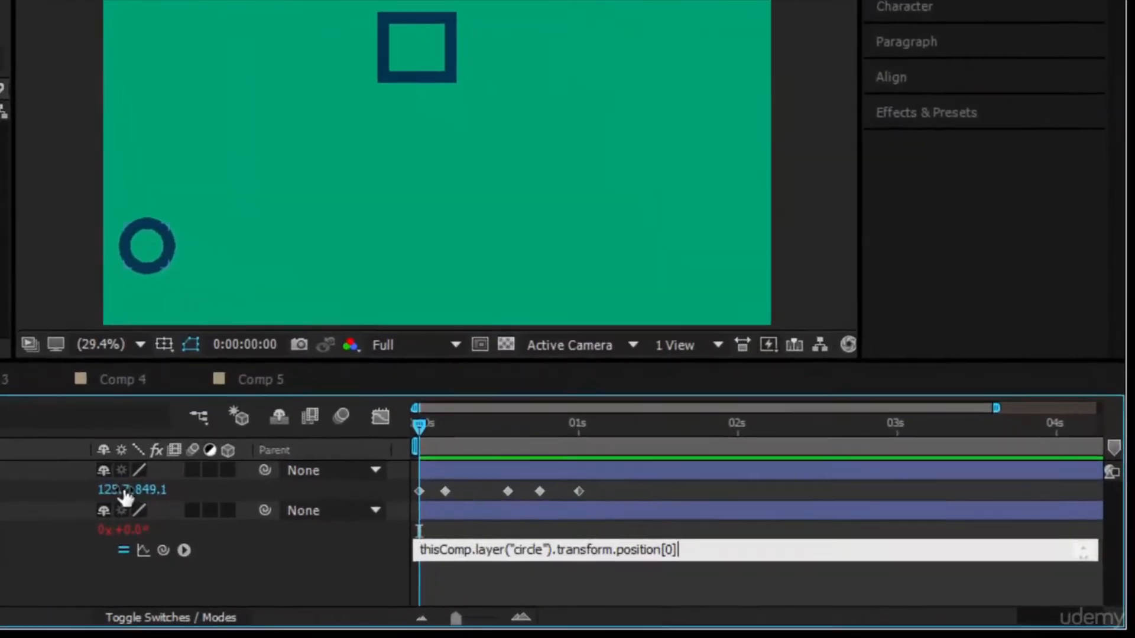
pyautogui.click(512, 578)
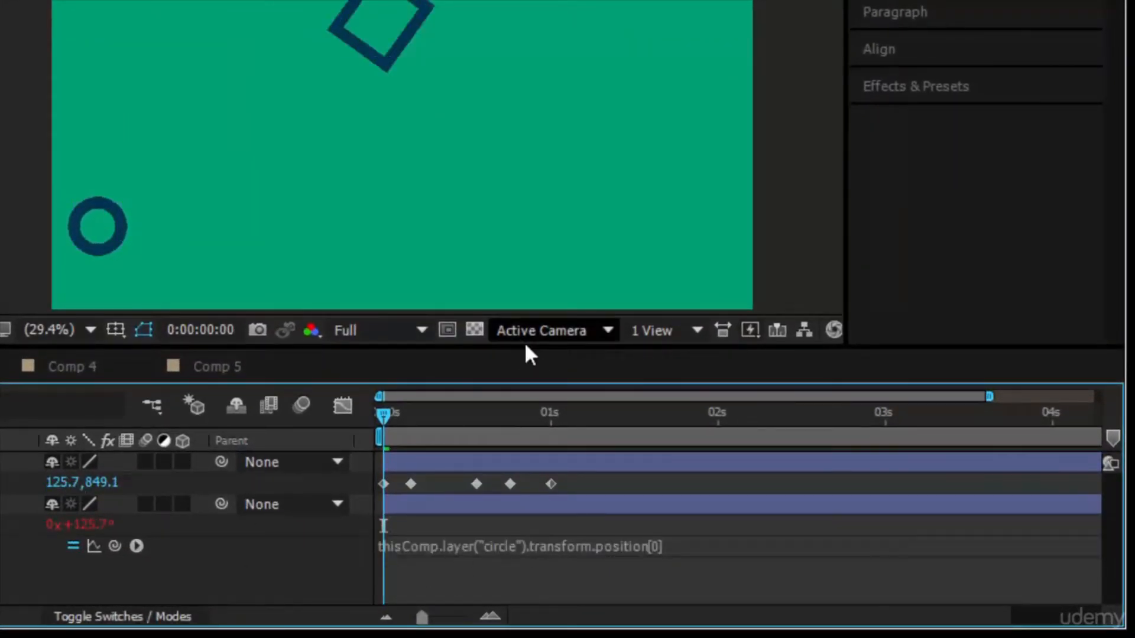
# Preview the square rotating as the circle moves, then return to the start of the timeline.
pyautogui.moveTo(530, 347); pyautogui.dragTo(532, 288)
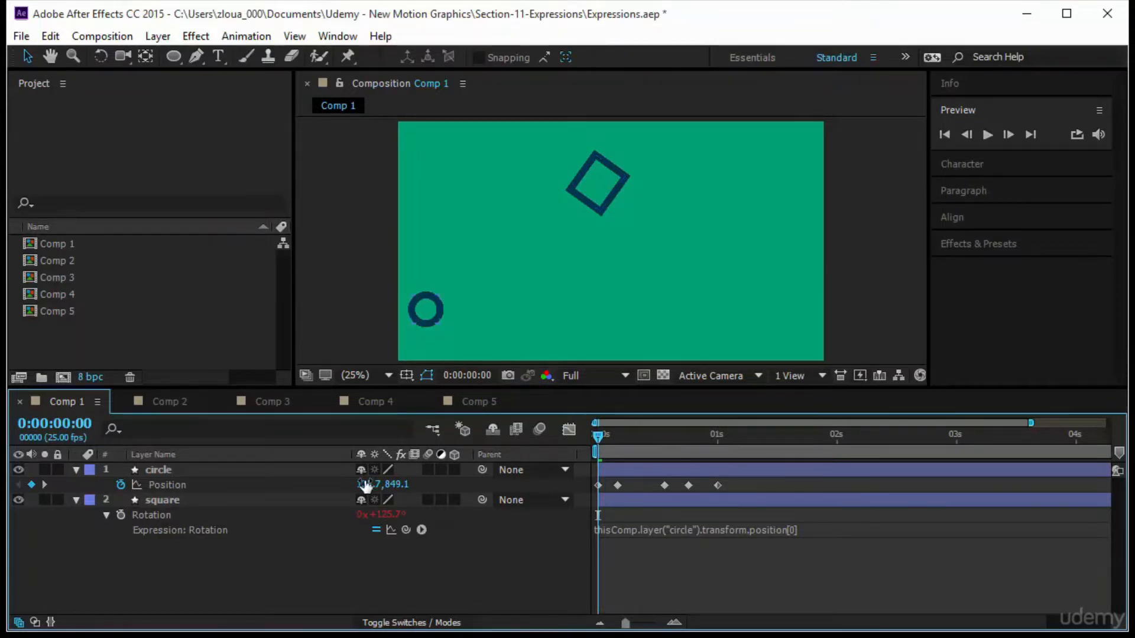
pyautogui.click(987, 135)
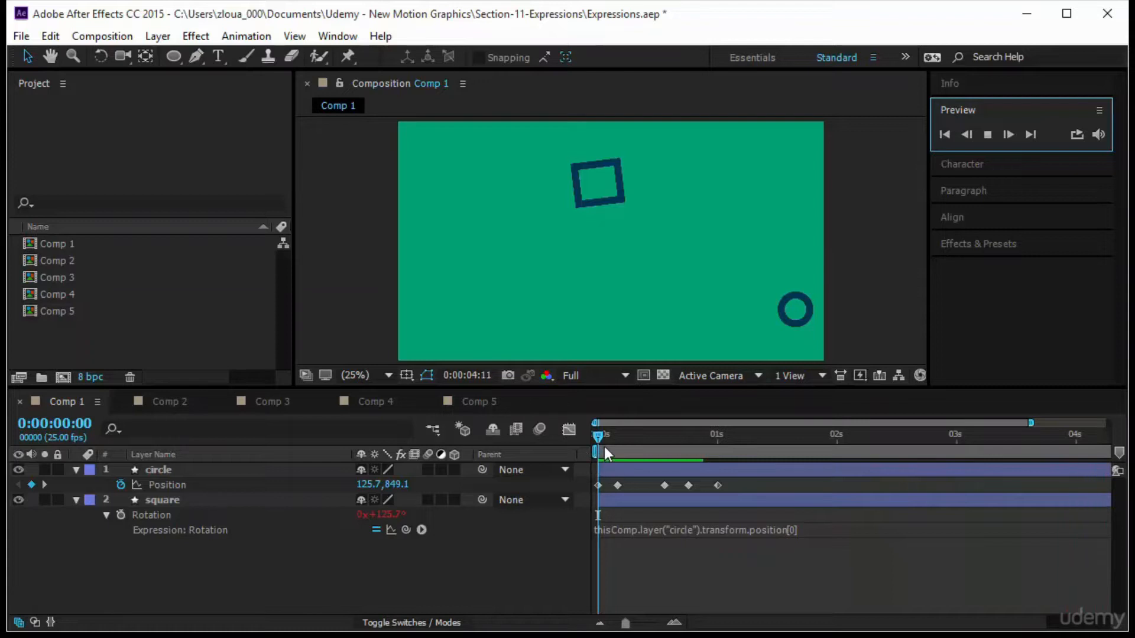
pyautogui.moveTo(597, 438); pyautogui.dragTo(943, 497)
pyautogui.press('Home')
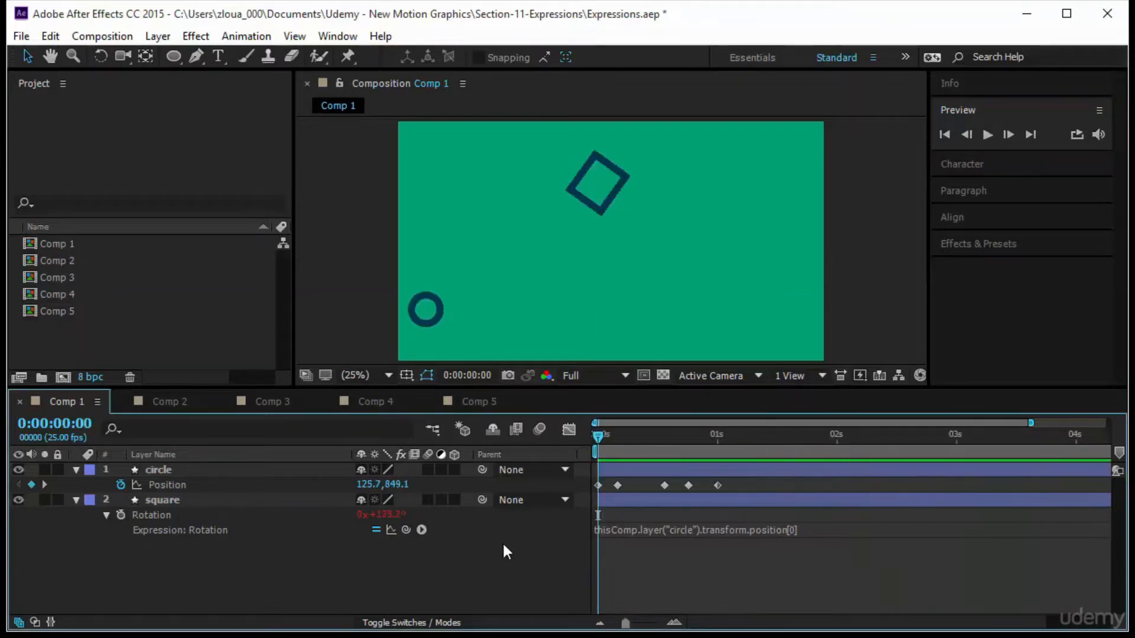
# Add an expression to the circle's Position property and enter loopOut().
pyautogui.moveTo(642, 531); pyautogui.dragTo(594, 556)
pyautogui.click(235, 468)
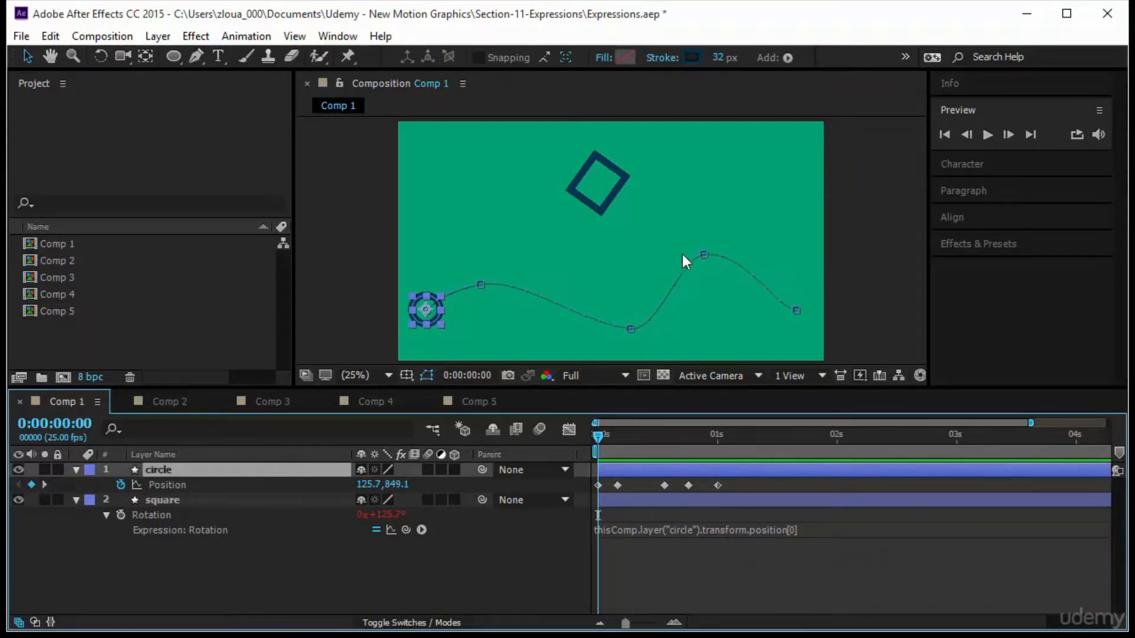
pyautogui.keyDown('alt'); pyautogui.click(121, 484); pyautogui.keyUp('alt')
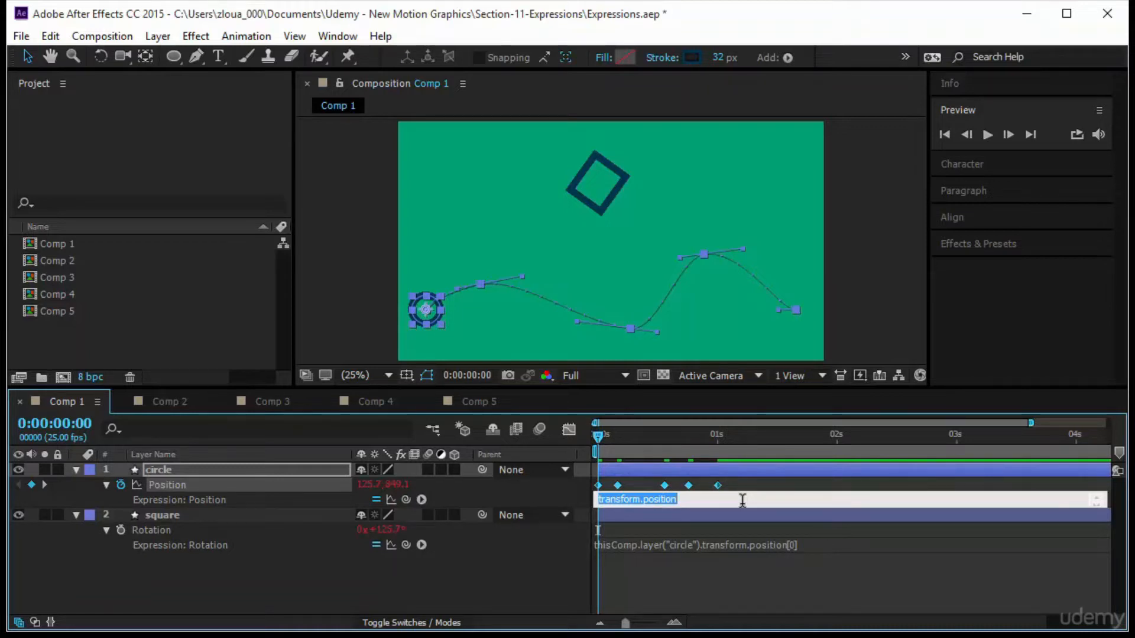
pyautogui.write('loop')
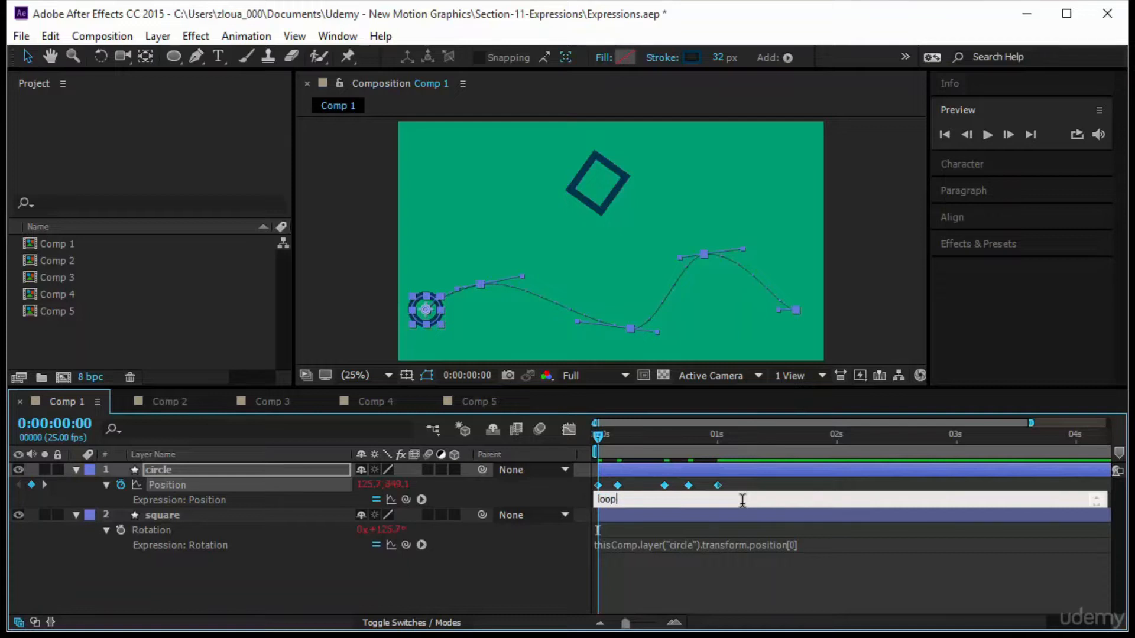
pyautogui.write('Out()')
pyautogui.click(561, 498)
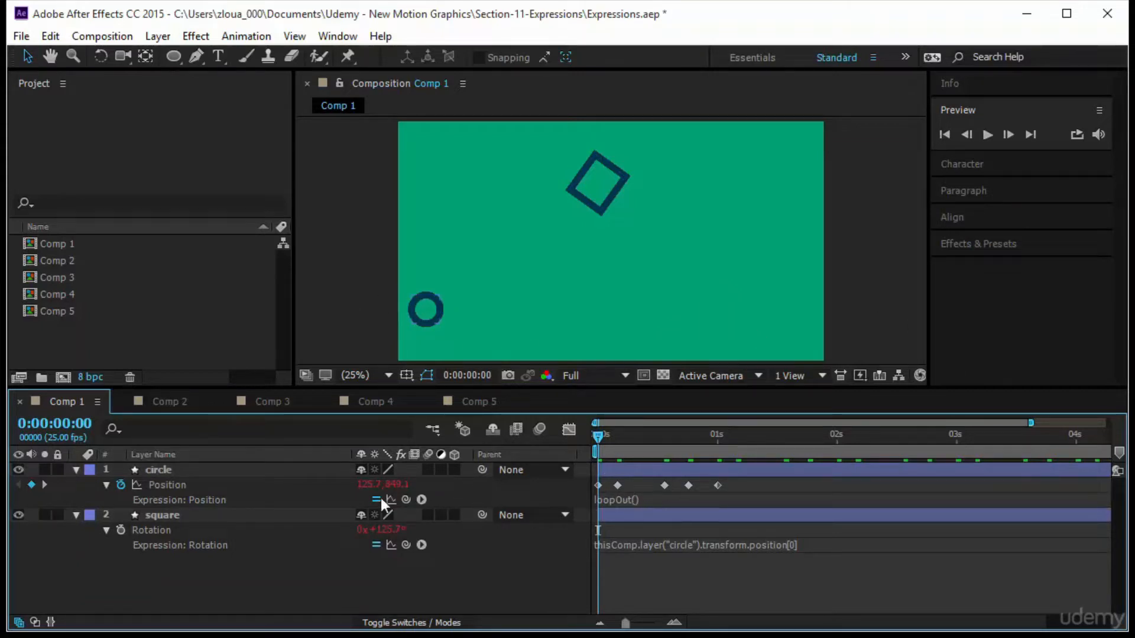
# Look up loopOut and its type options in the expression language menu's Property entries.
pyautogui.click(422, 499)
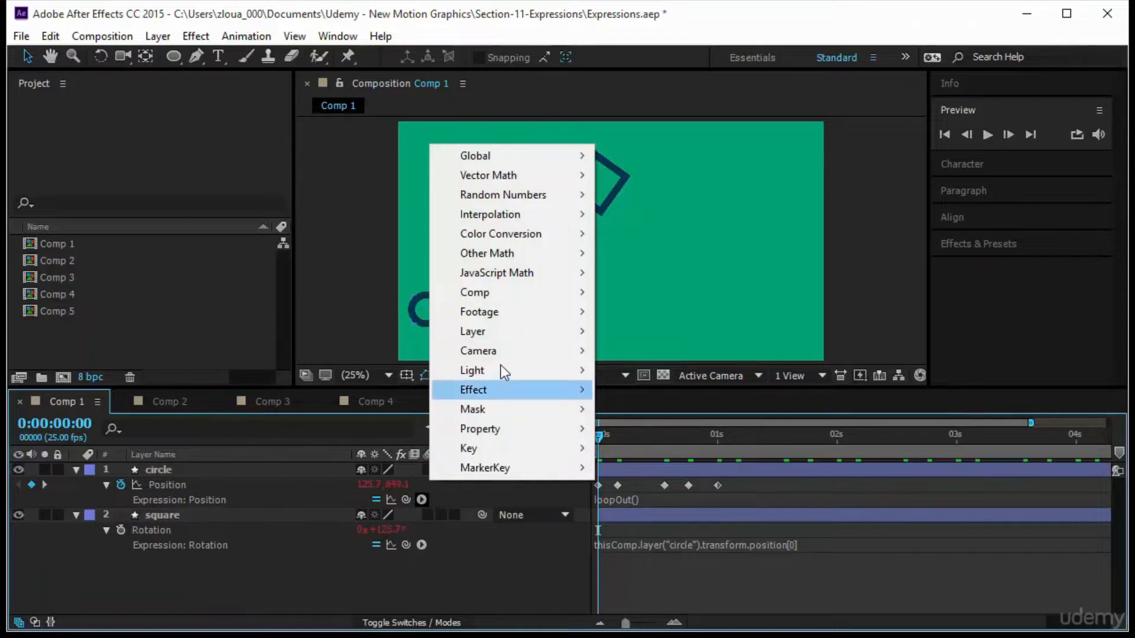
pyautogui.moveTo(512, 425)
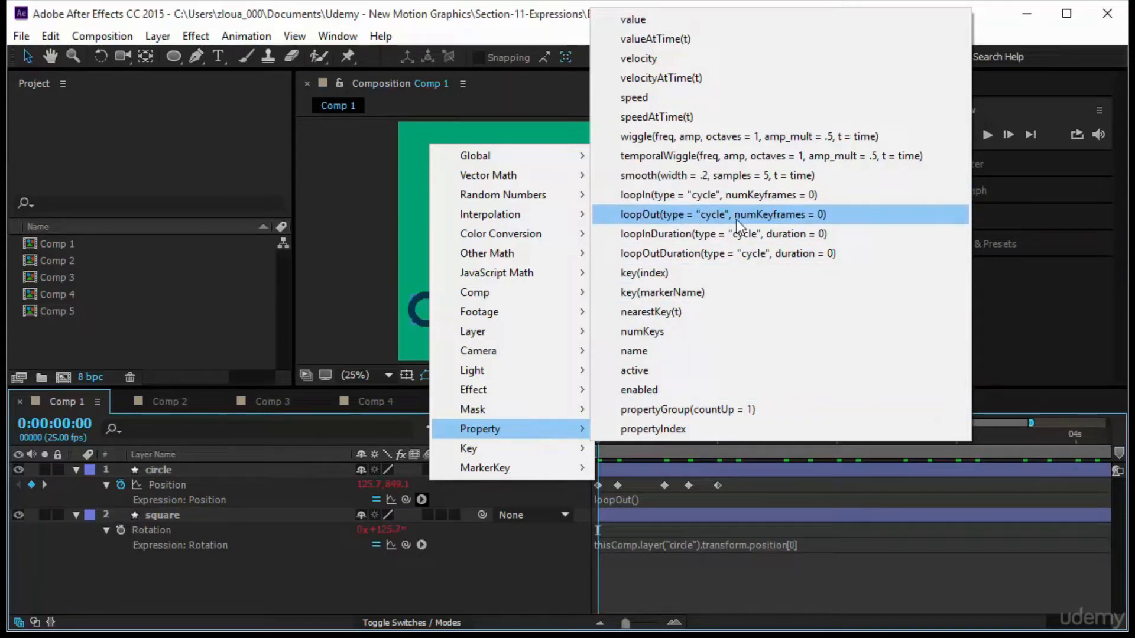
pyautogui.click(708, 571)
# Preview the looping circle animation and move the time indicator to 1 s.
pyautogui.click(986, 137)
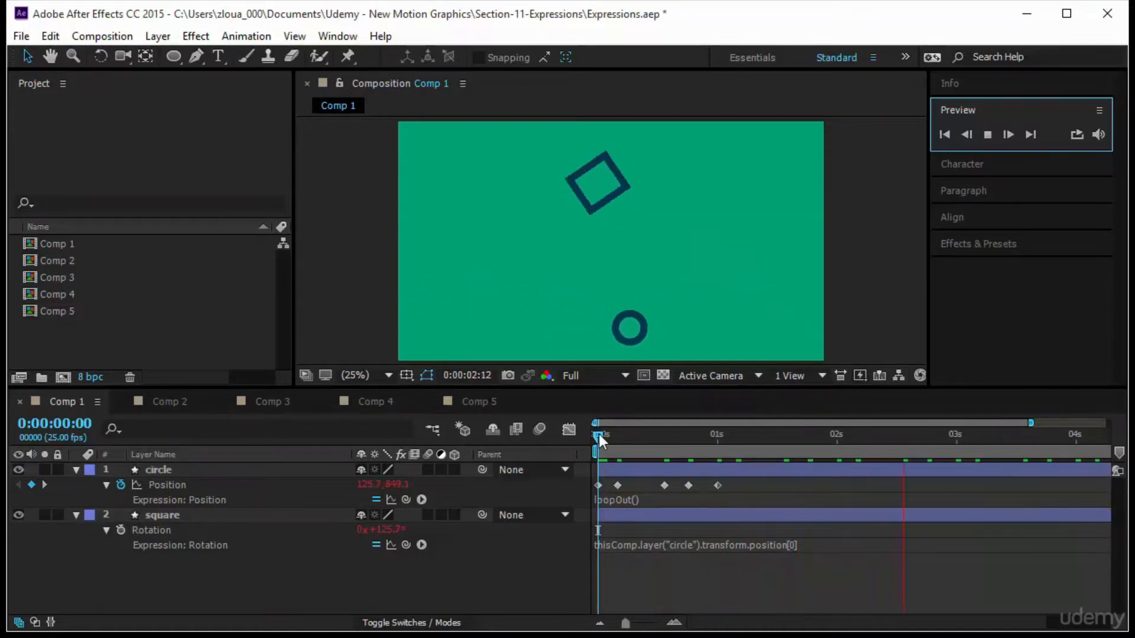
pyautogui.moveTo(598, 434); pyautogui.dragTo(456, 509)
pyautogui.click(988, 133)
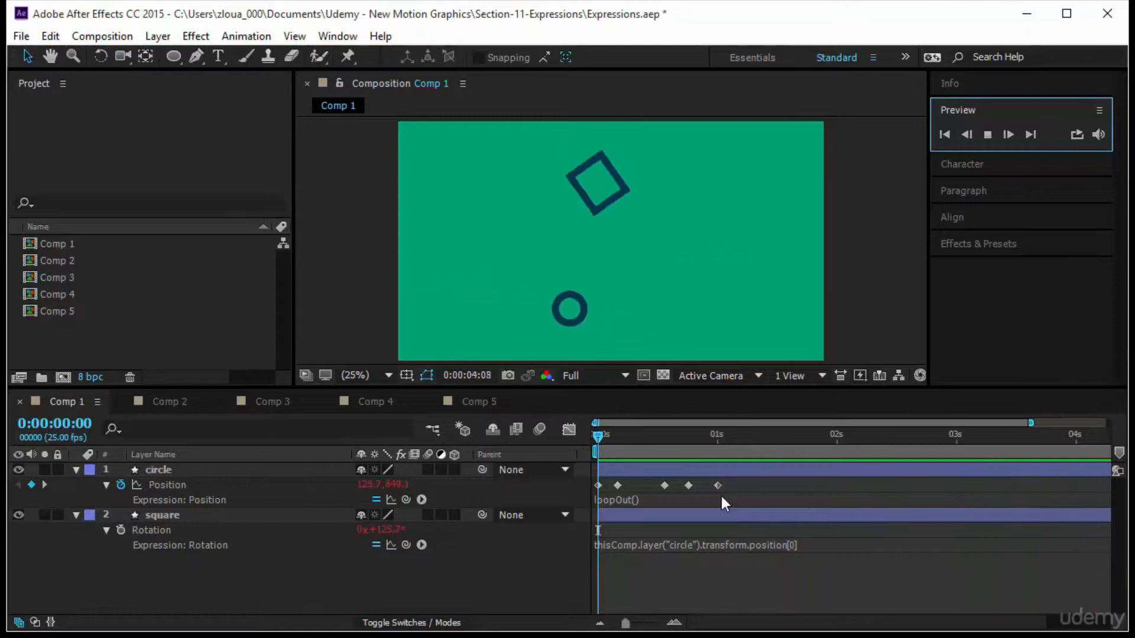
pyautogui.click(586, 444)
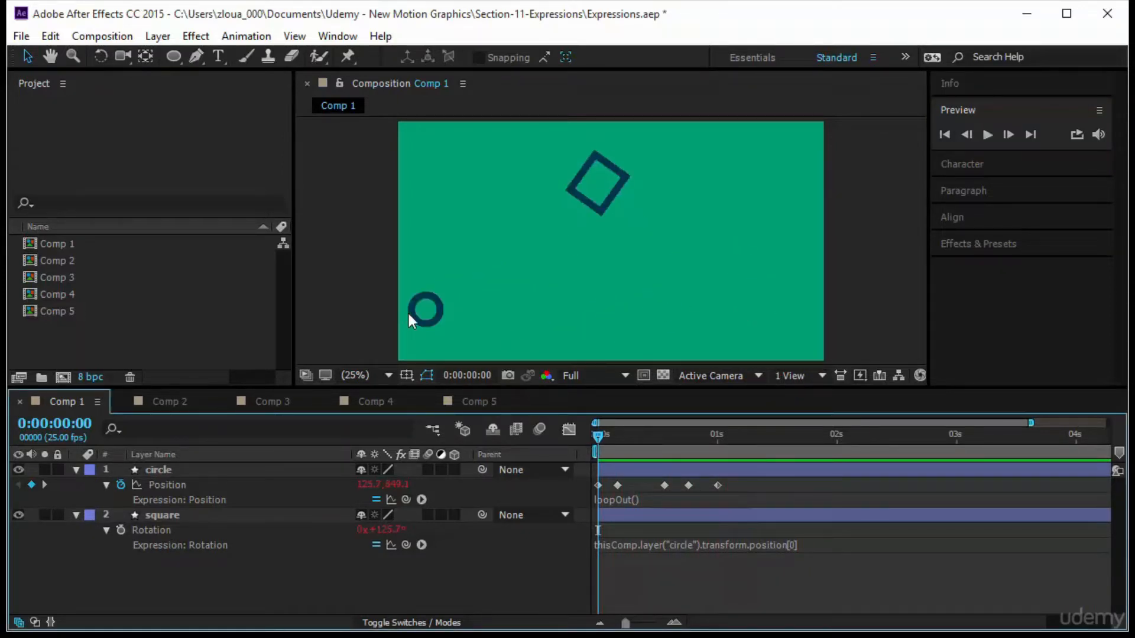
pyautogui.moveTo(597, 436); pyautogui.dragTo(718, 452)
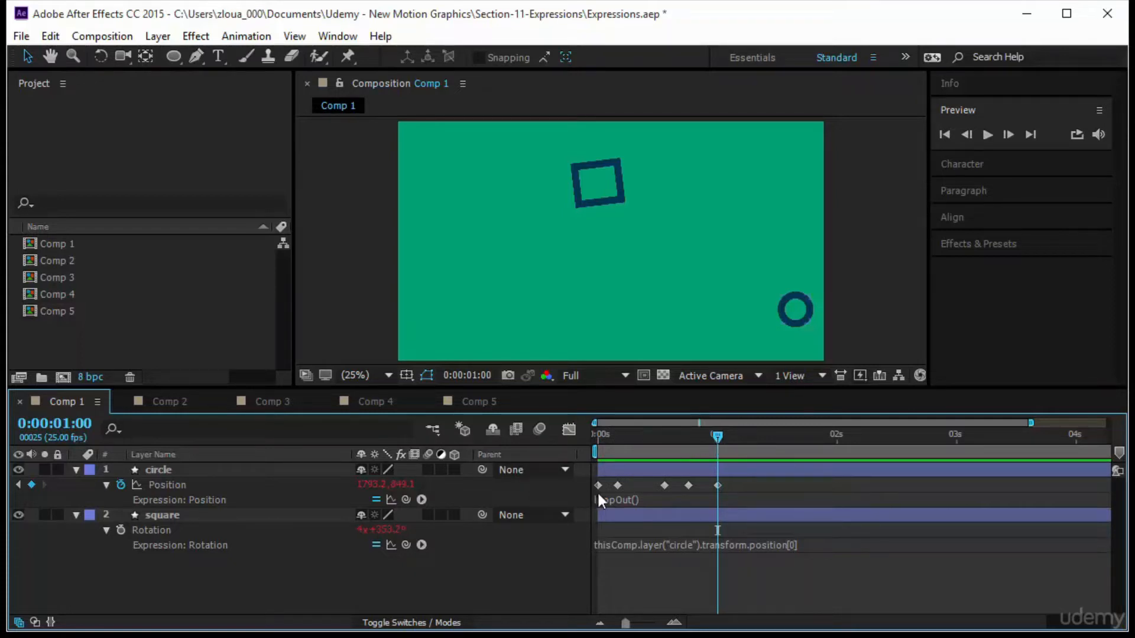
# Change the circle's Position expression to loopOut("pingpong").
pyautogui.click(616, 502)
pyautogui.click(635, 500)
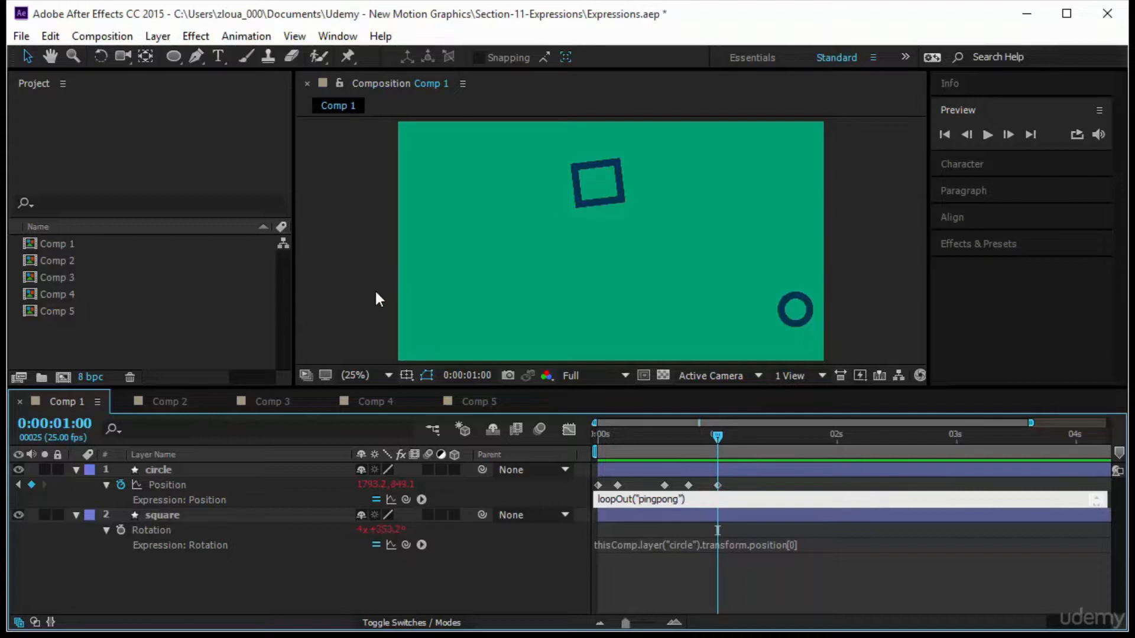
pyautogui.click(814, 585)
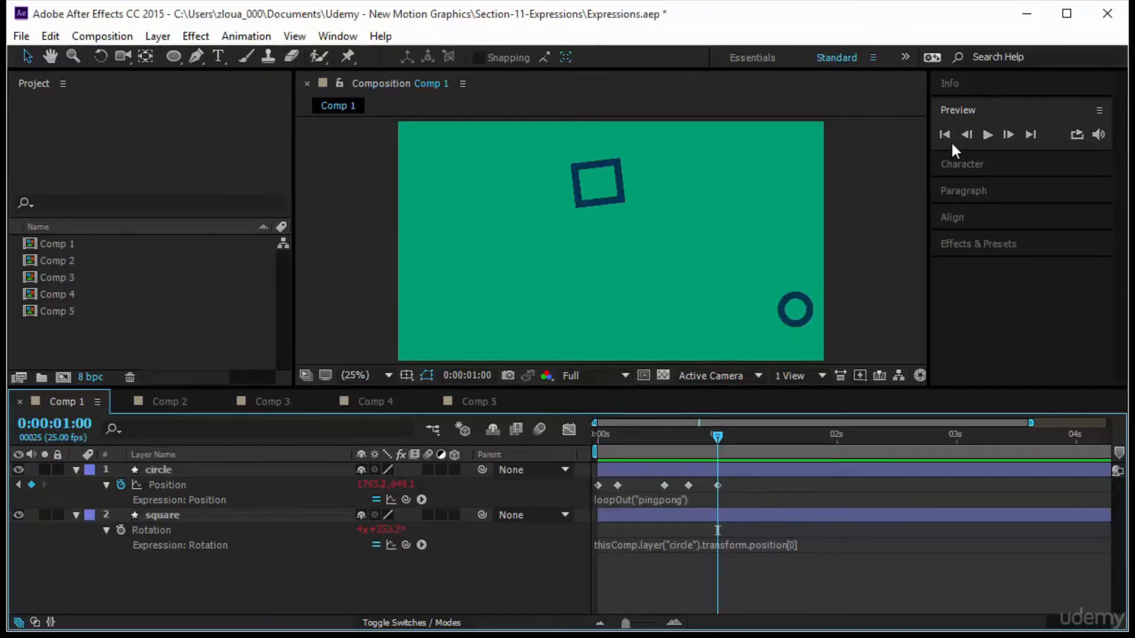
# Preview the ping-pong motion of the circle and stop playback.
pyautogui.click(985, 135)
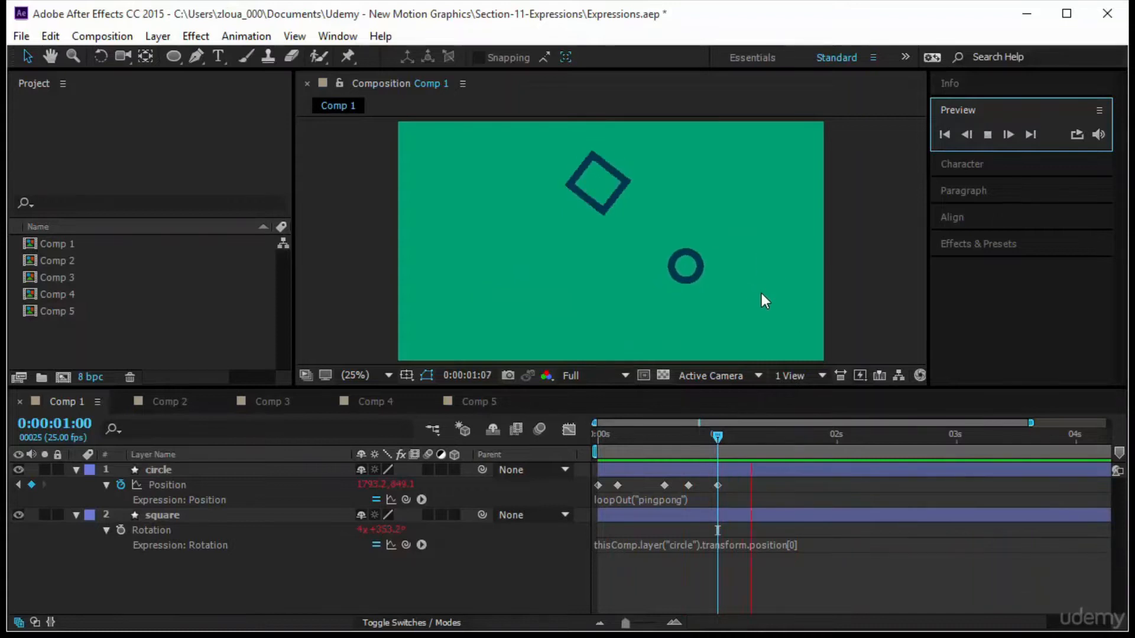
pyautogui.click(201, 470)
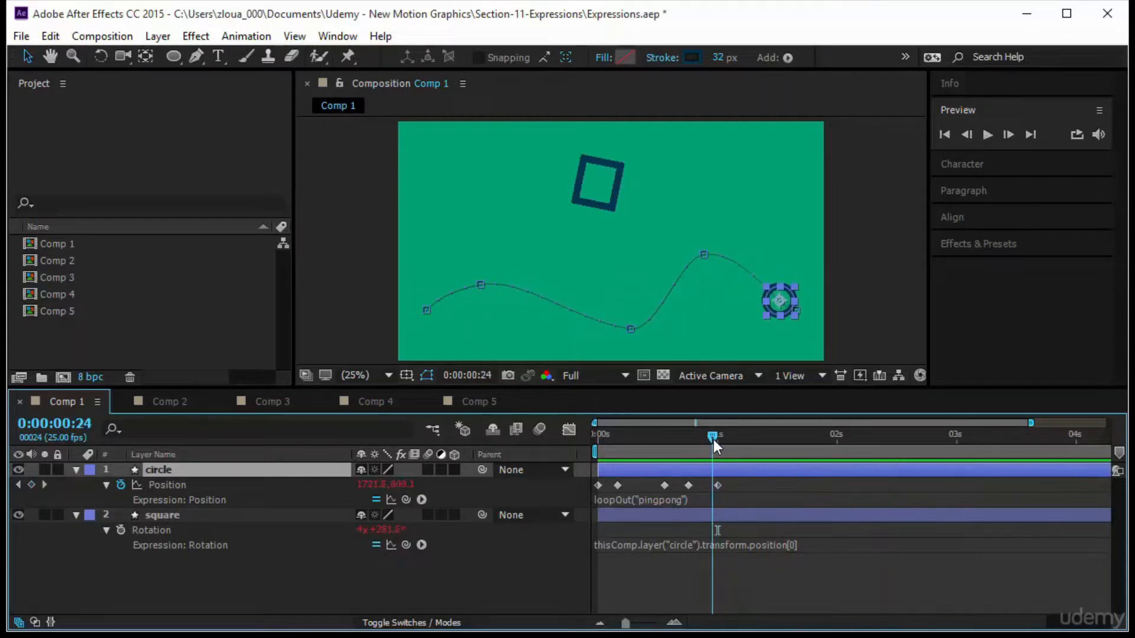
pyautogui.press('space')
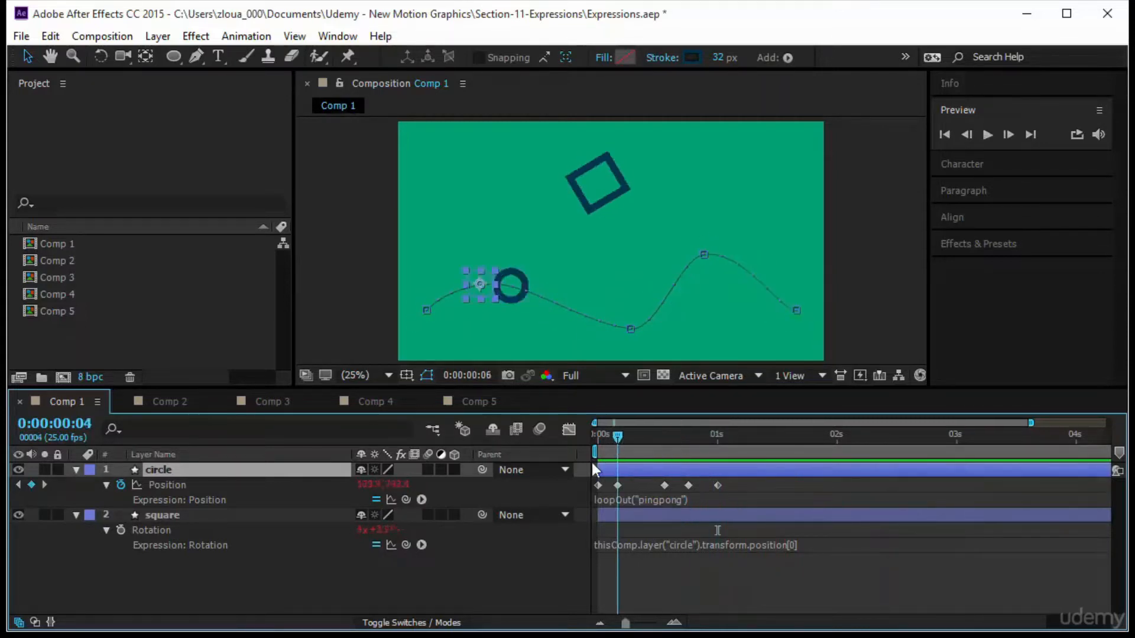
pyautogui.click(679, 466)
# Change the loop type in the circle's Position expression to "continue".
pyautogui.click(650, 502)
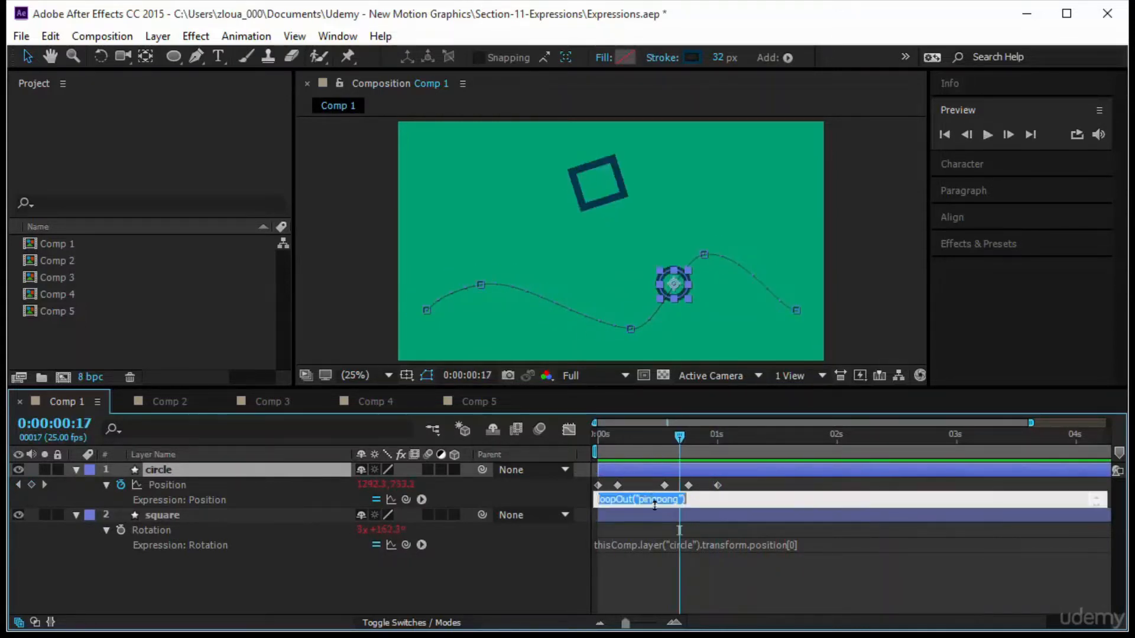
pyautogui.click(654, 502)
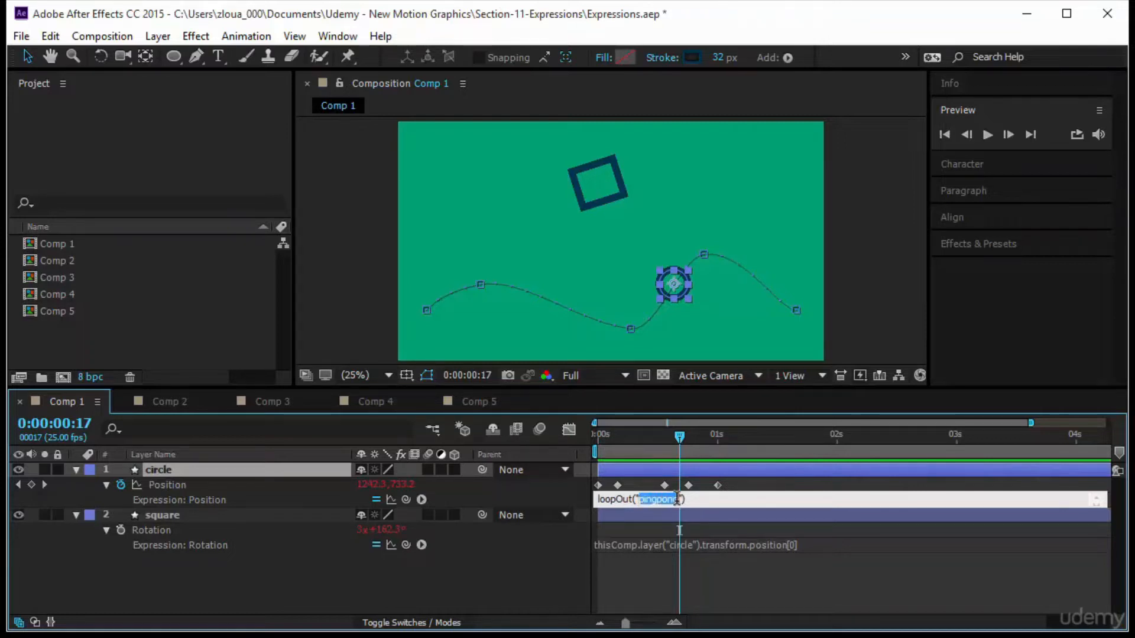
pyautogui.write('continue')
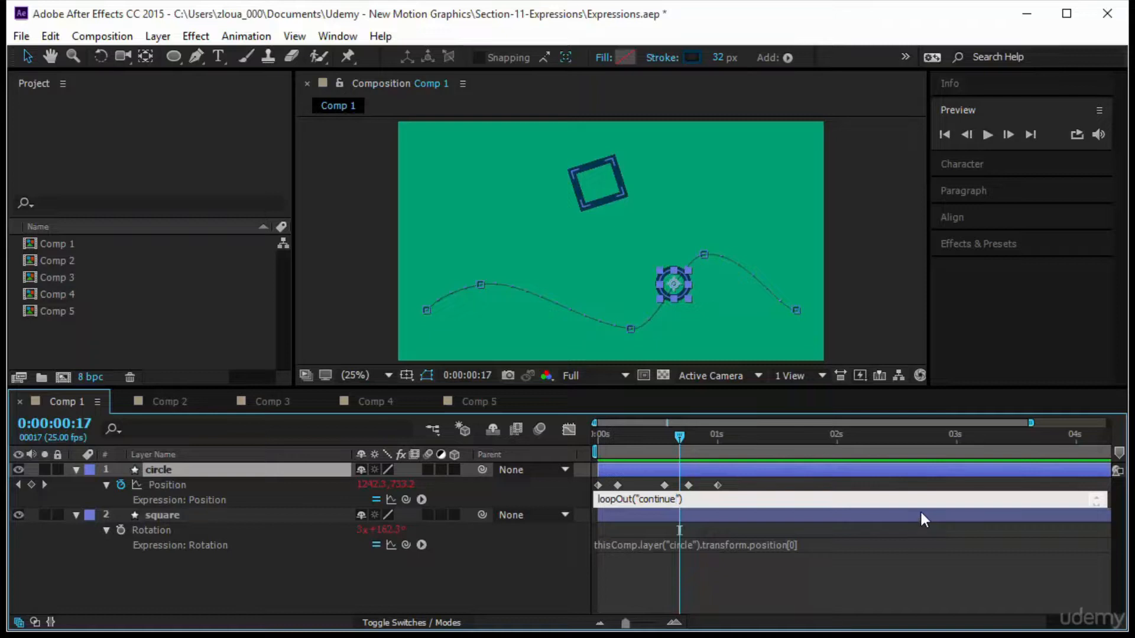
pyautogui.click(918, 581)
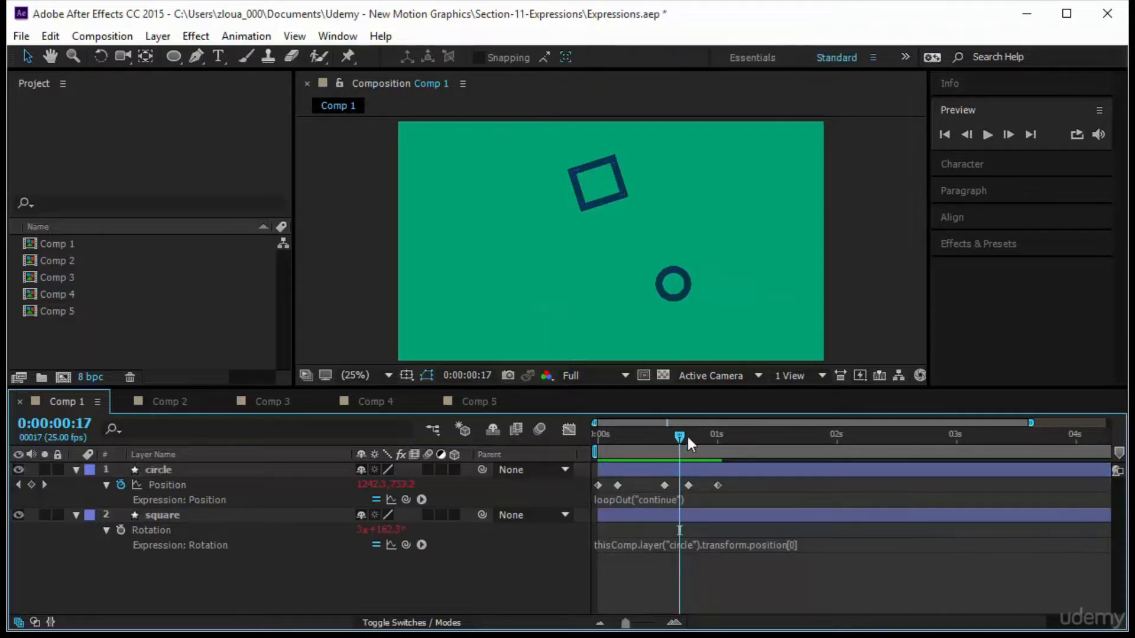
# Move the circle's last path point up near the top of the frame and pull its handle upward.
pyautogui.moveTo(686, 438); pyautogui.dragTo(531, 466)
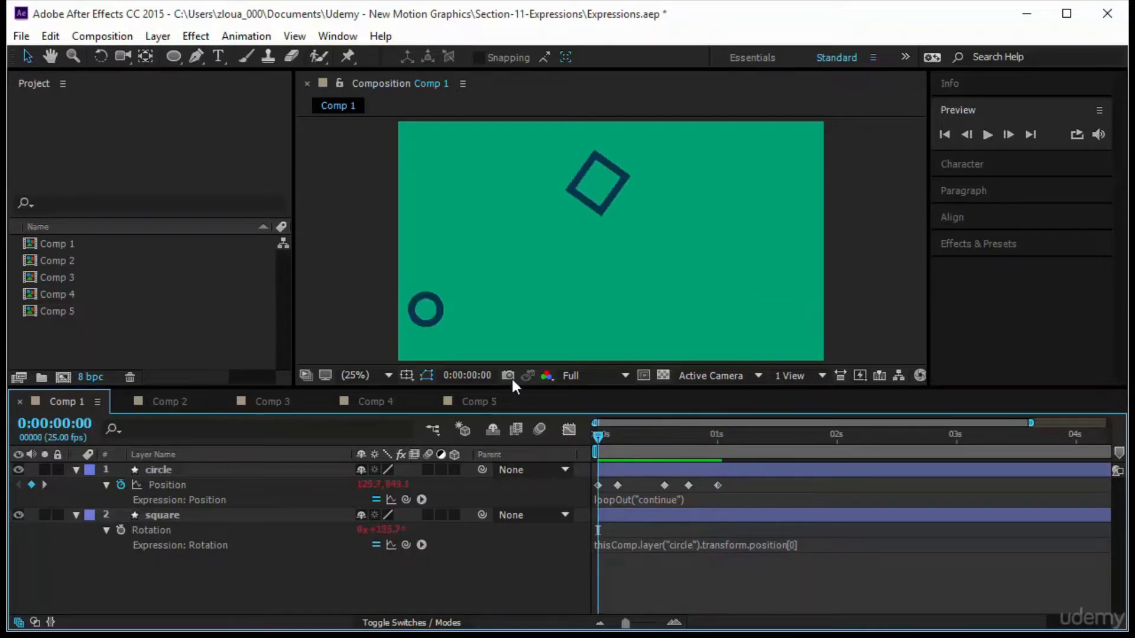
pyautogui.click(431, 309)
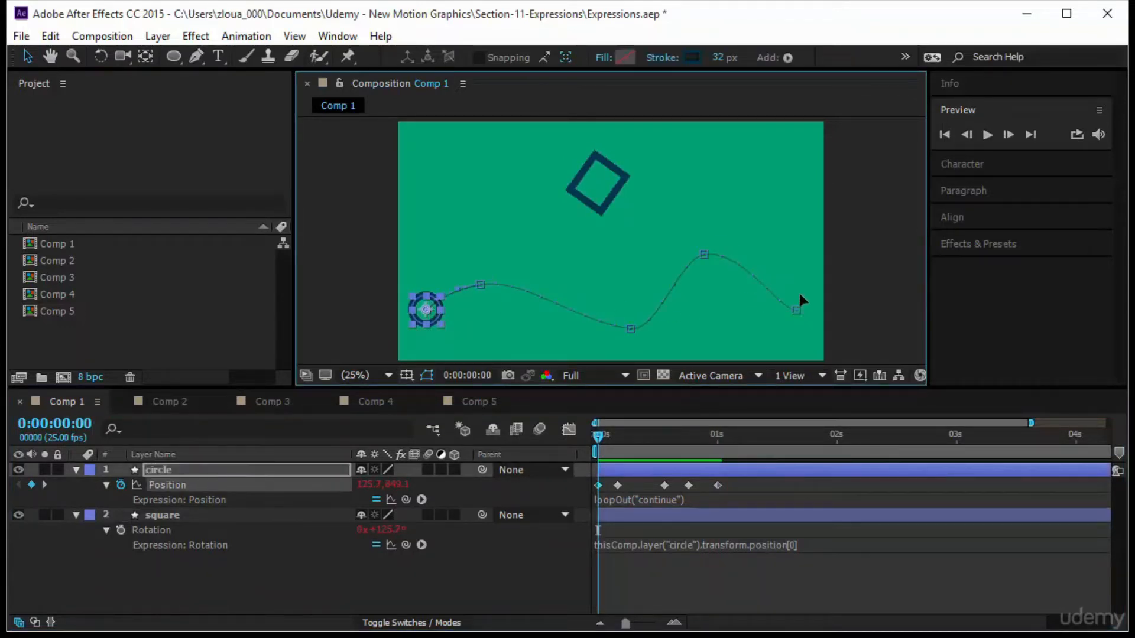
pyautogui.moveTo(796, 308); pyautogui.dragTo(767, 183)
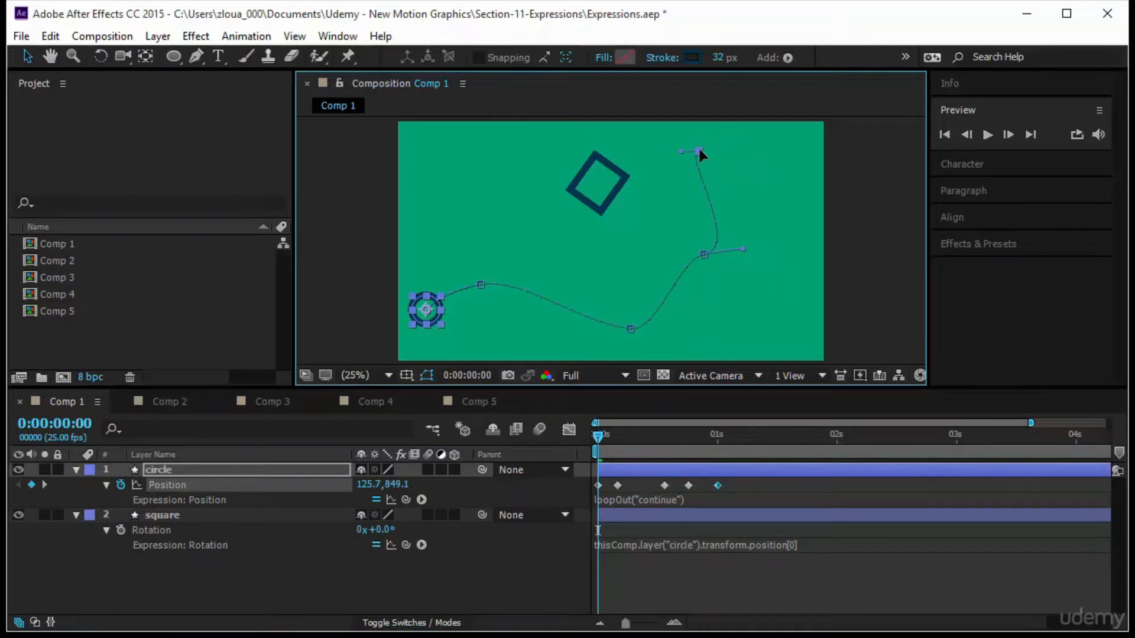
pyautogui.moveTo(680, 151); pyautogui.dragTo(749, 105)
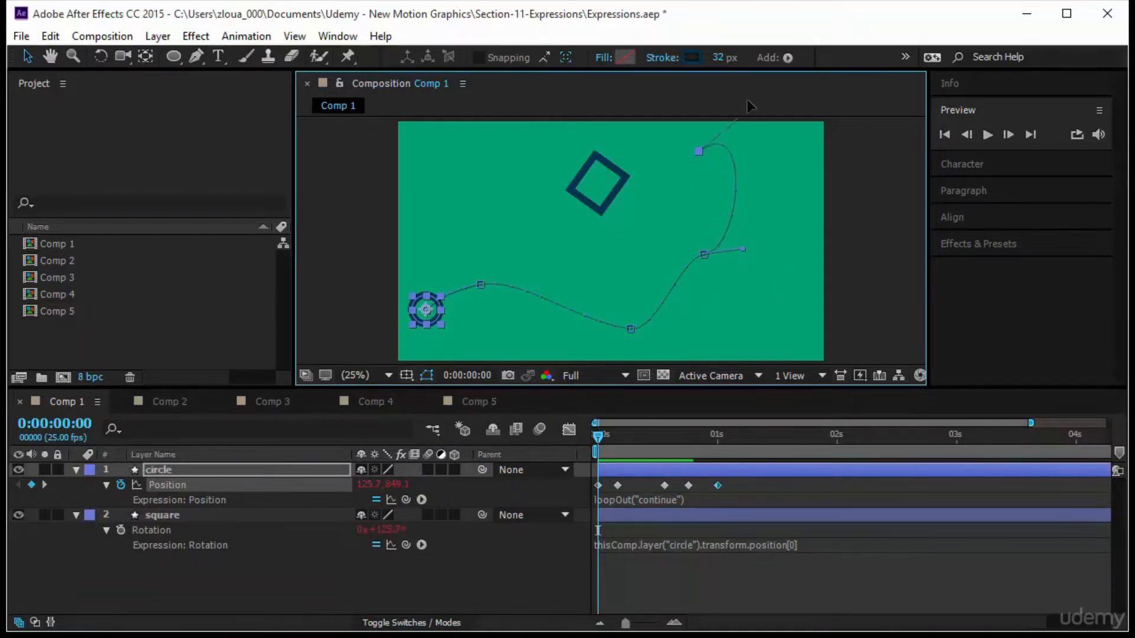
# Preview the continued motion and return to the start of the timeline.
pyautogui.click(987, 135)
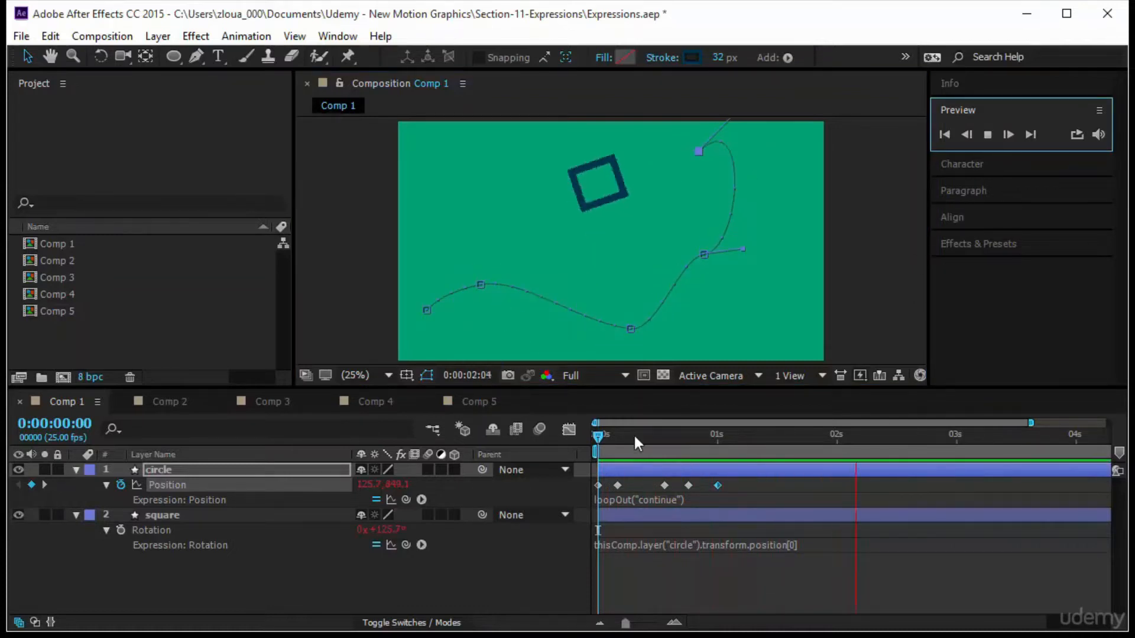
pyautogui.click(596, 435)
pyautogui.moveTo(597, 435); pyautogui.dragTo(591, 487)
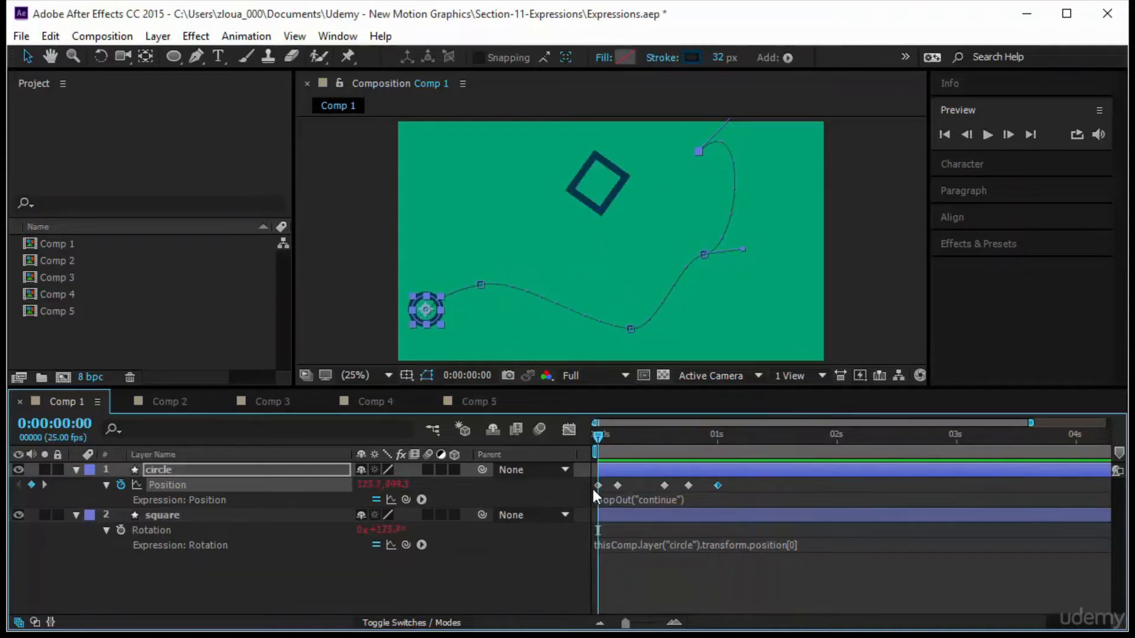
# Drag the circle's last path point down to near the lower right corner of the frame.
pyautogui.click(707, 584)
pyautogui.click(427, 306)
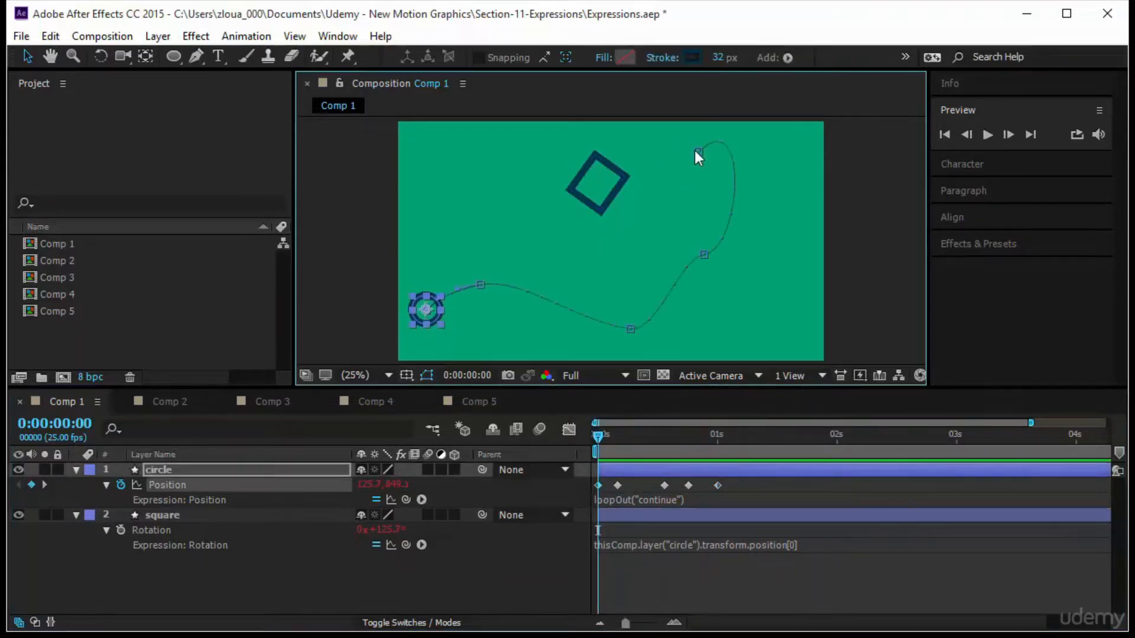
pyautogui.moveTo(698, 152); pyautogui.dragTo(773, 329)
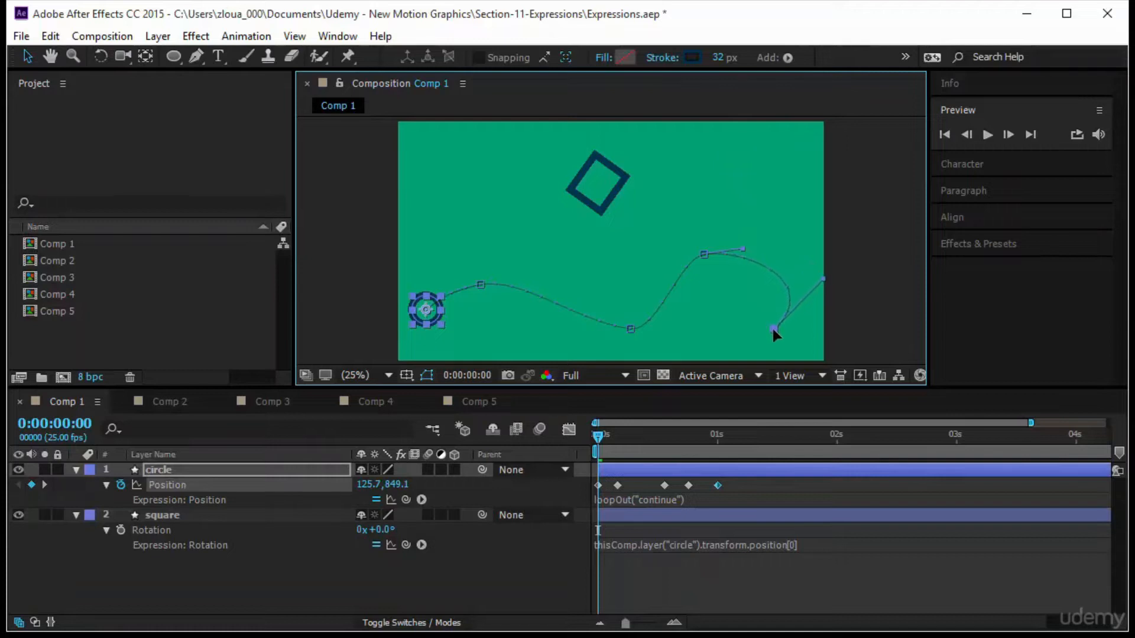
# Reshape the circle's motion path into a wave by raising the second and fourth path points near the top of the frame.
pyautogui.moveTo(824, 279); pyautogui.dragTo(780, 279)
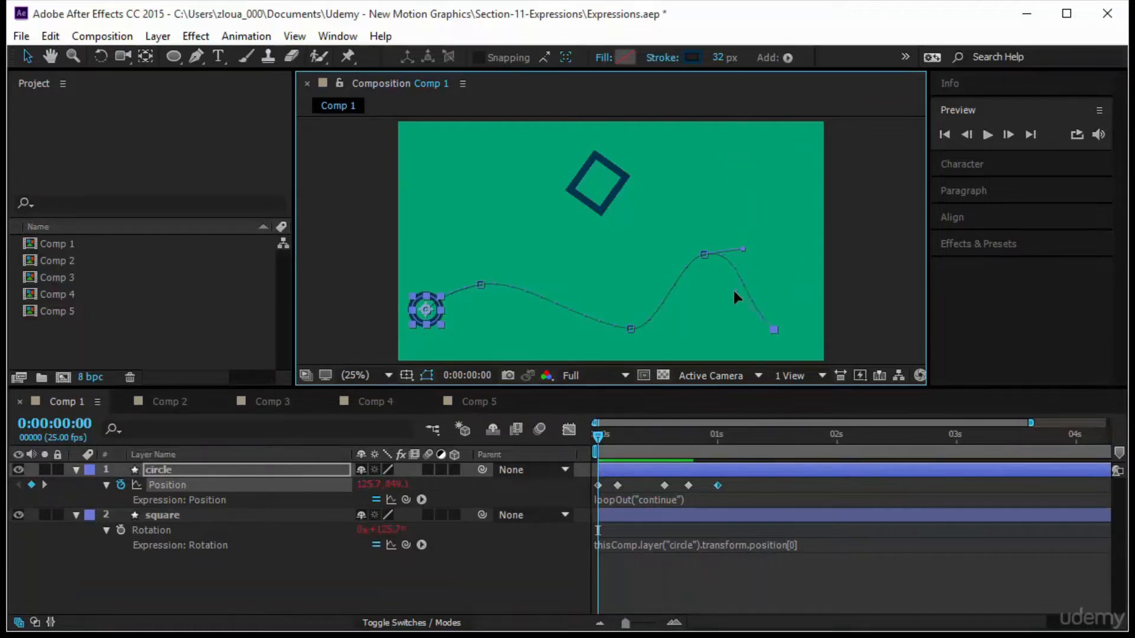
pyautogui.moveTo(708, 254); pyautogui.dragTo(701, 173)
pyautogui.moveTo(480, 286); pyautogui.dragTo(497, 165)
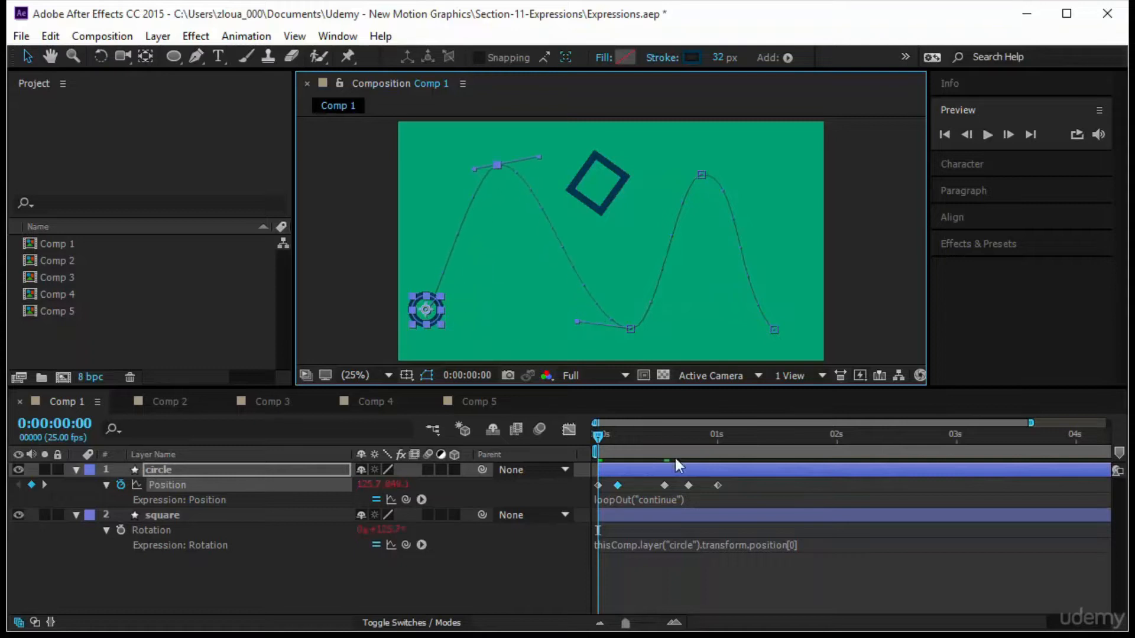
# Change the circle's Position expression to loopOut("pingpong",1).
pyautogui.click(661, 499)
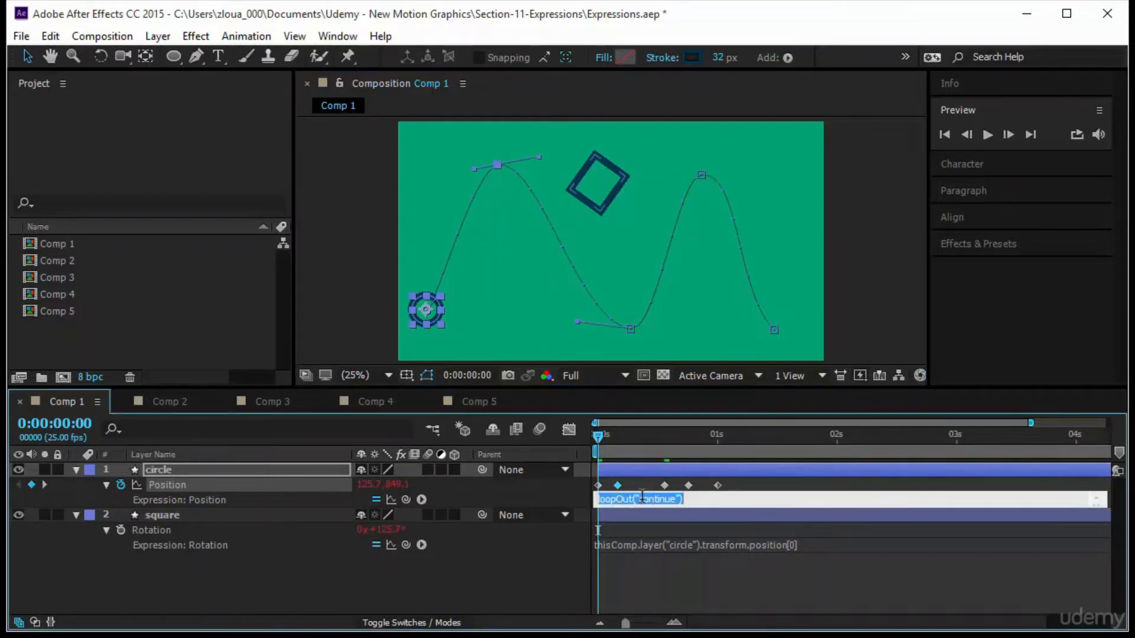
pyautogui.click(642, 498)
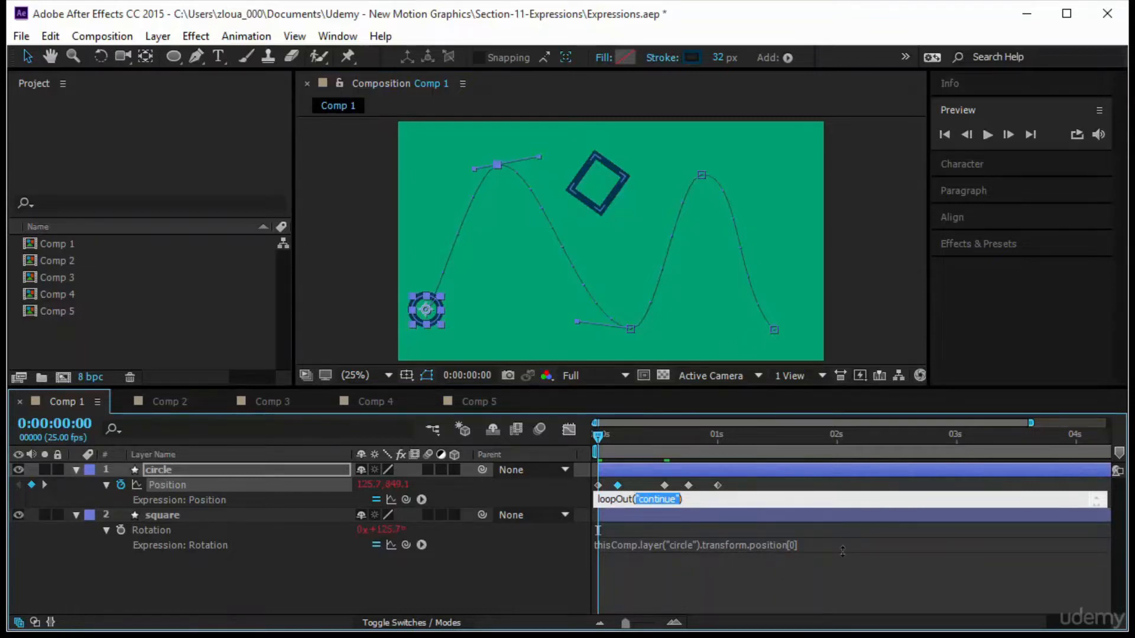
pyautogui.press('BackSpace')
pyautogui.click(831, 576)
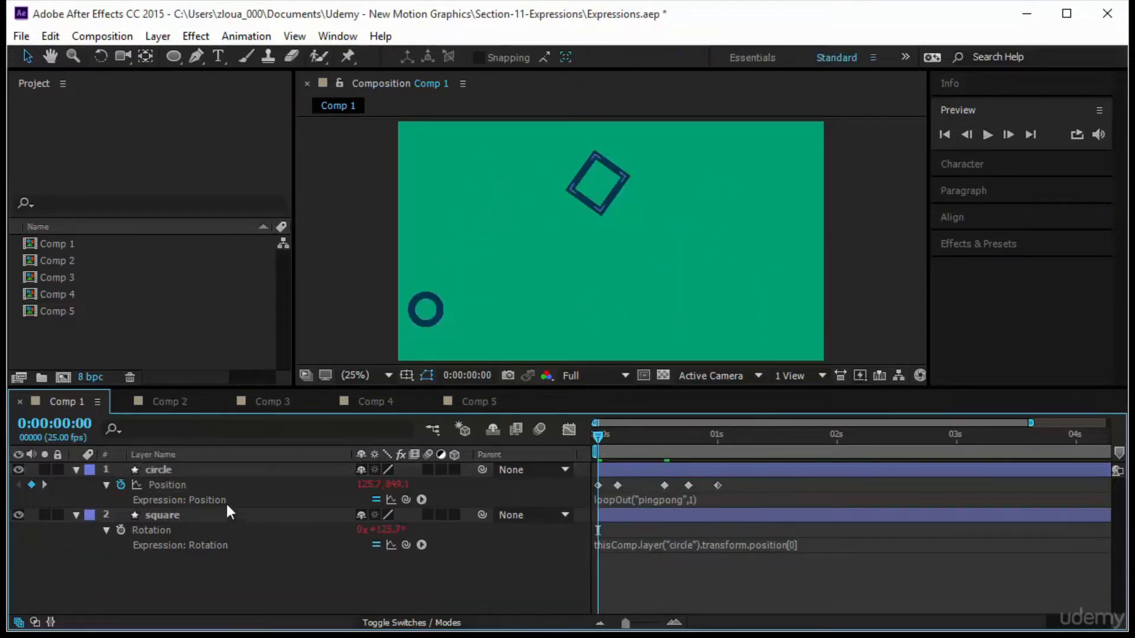
# Select the circle layer and preview the ping-pong motion.
pyautogui.click(239, 468)
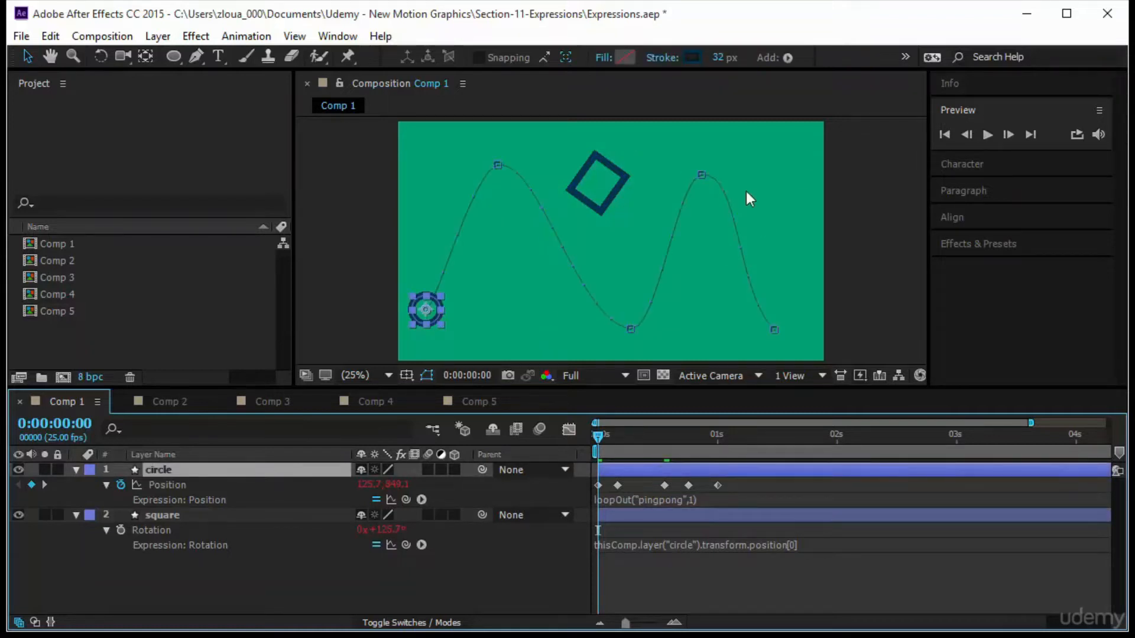
pyautogui.click(985, 135)
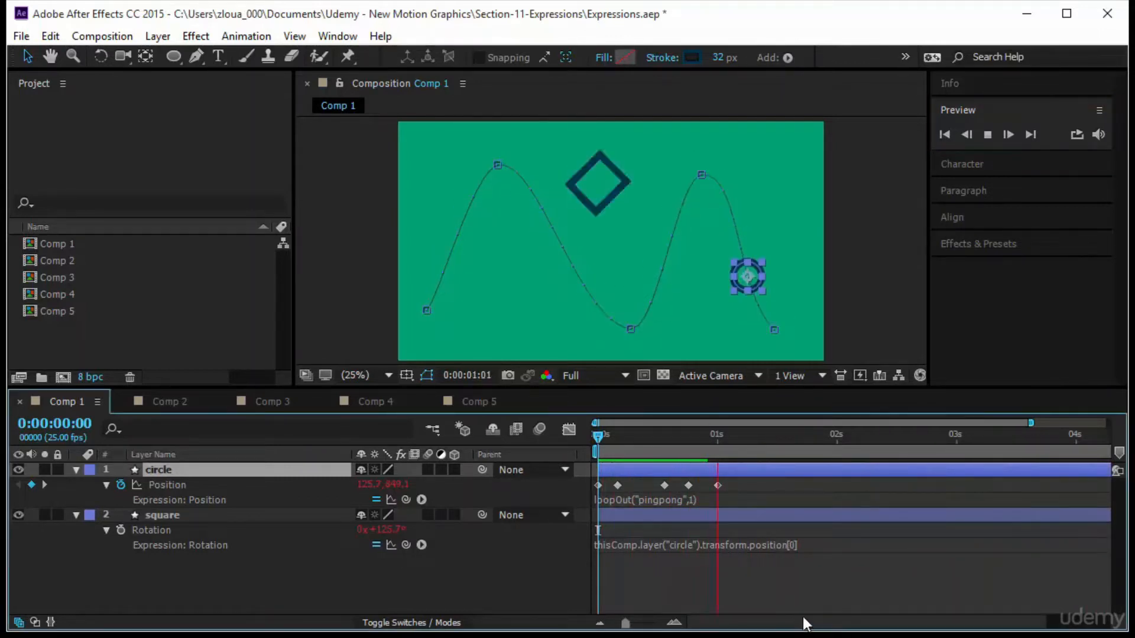
pyautogui.click(772, 585)
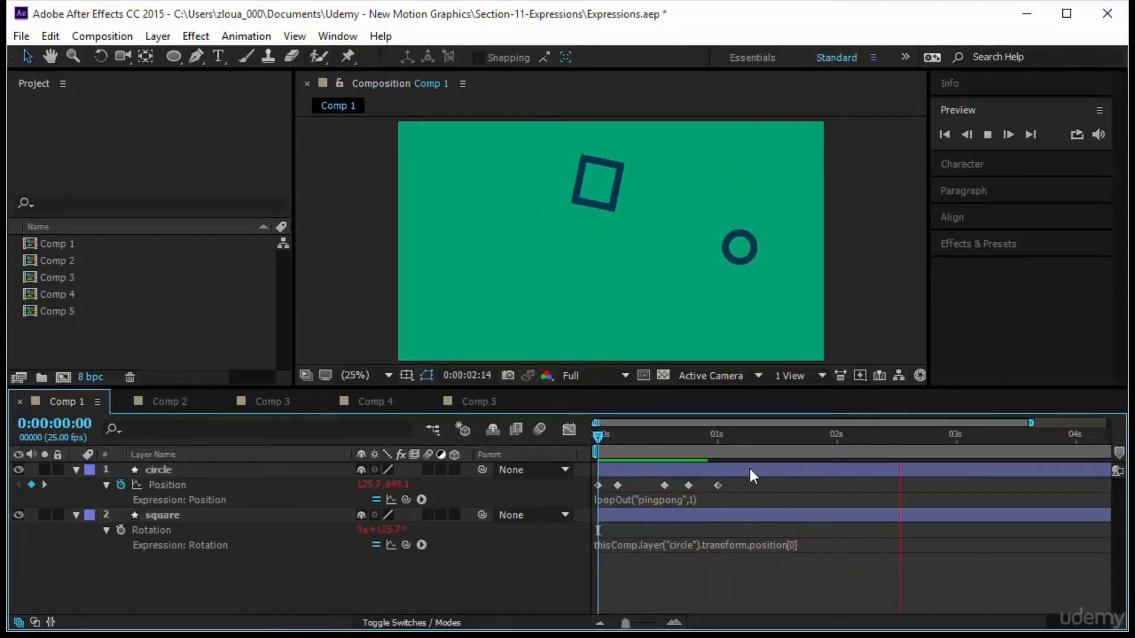
# Set the ping-pong loop count in the Position expression to 2 and preview the result.
pyautogui.click(690, 500)
pyautogui.press('BackSpace')
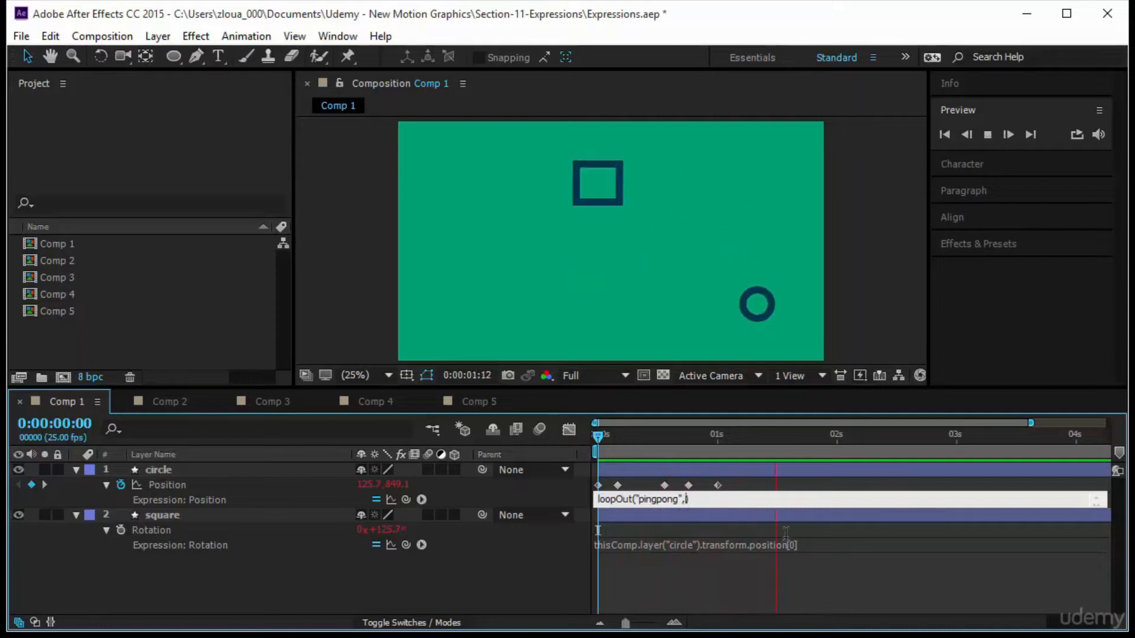
pyautogui.write('2')
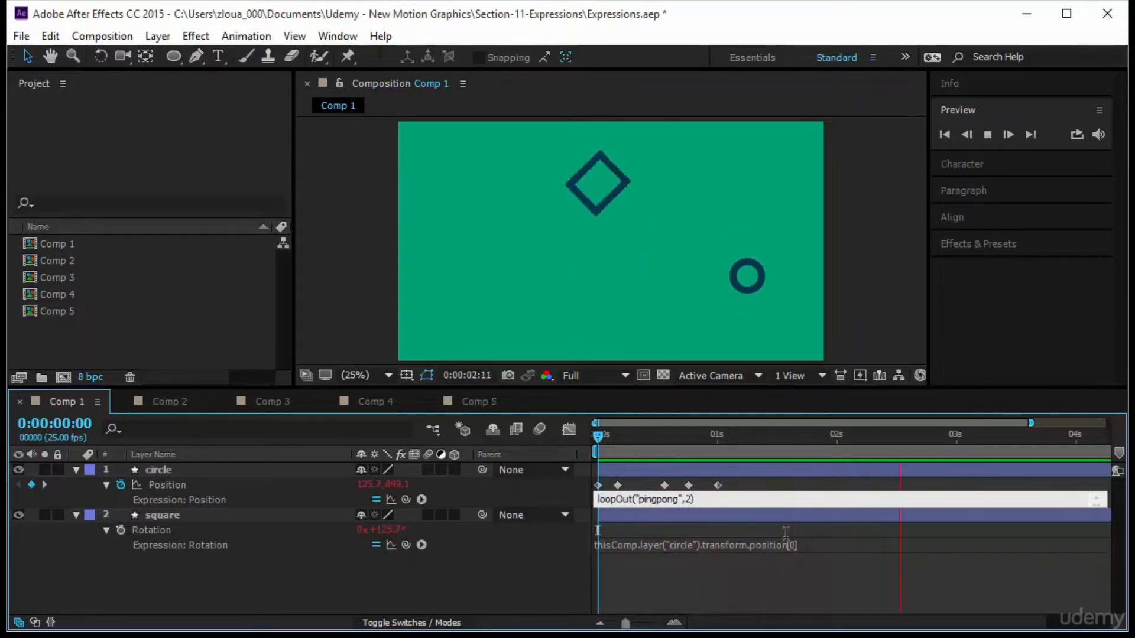
pyautogui.click(176, 469)
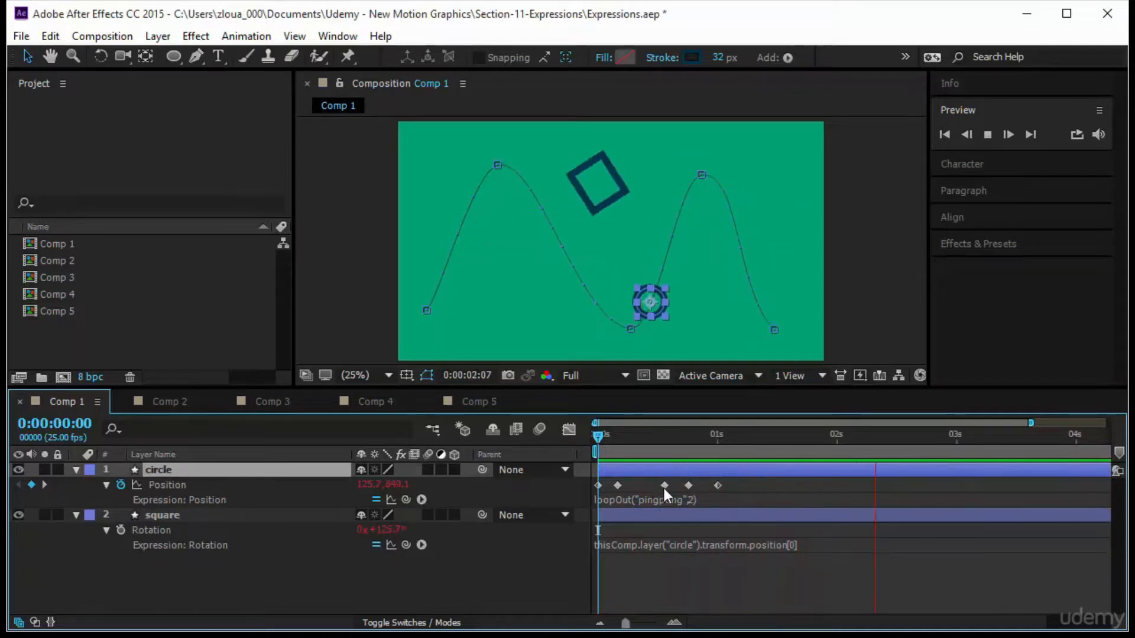
pyautogui.moveTo(664, 488)
pyautogui.click(722, 572)
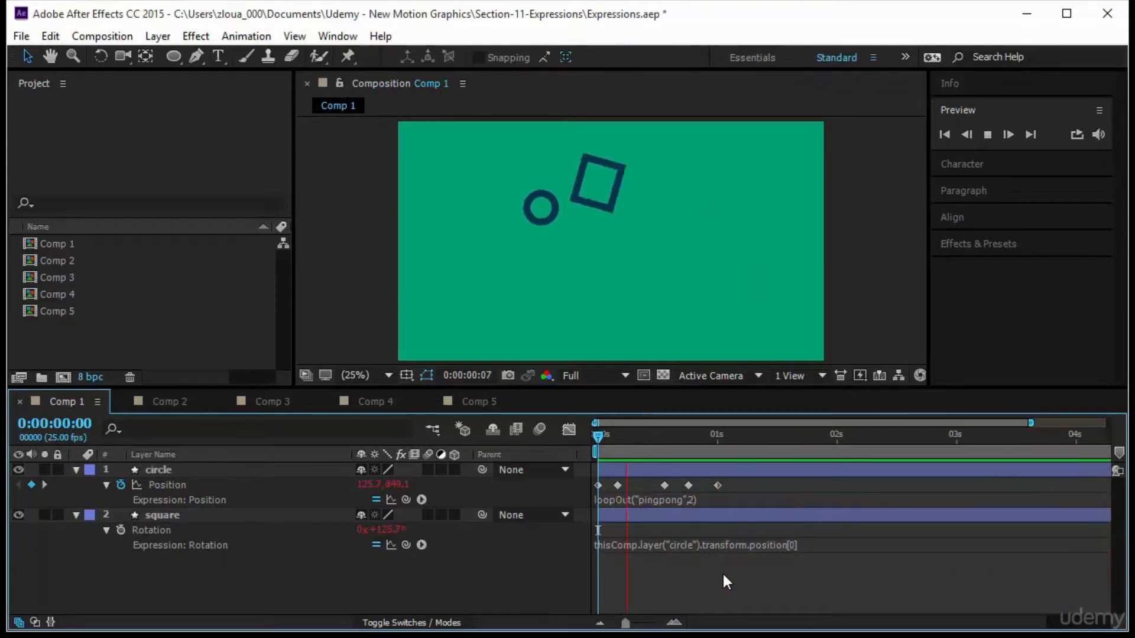
# Remove the loop count so the Position expression is loopOut("pingpong").
pyautogui.click(689, 499)
pyautogui.click(708, 517)
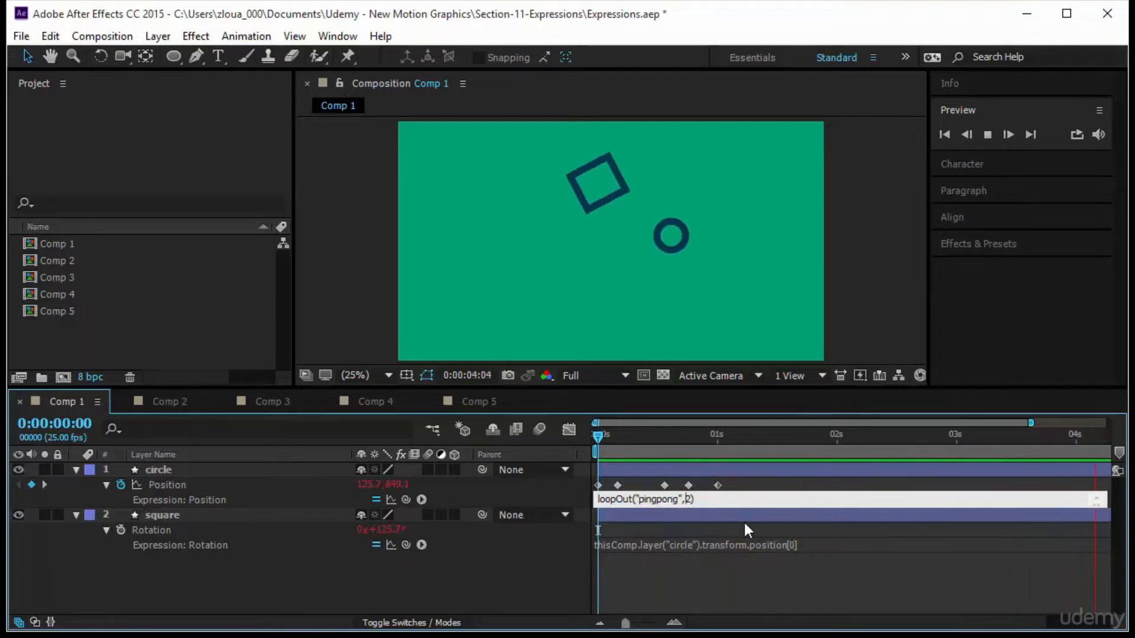
pyautogui.press('Delete')
pyautogui.press('BackSpace')
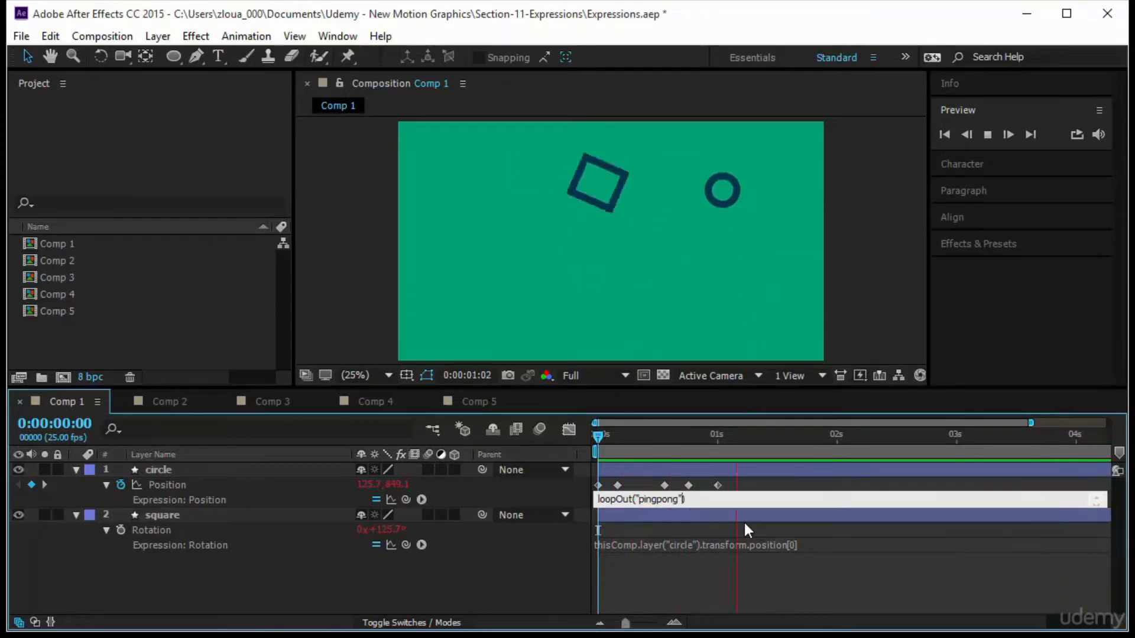
pyautogui.click(715, 595)
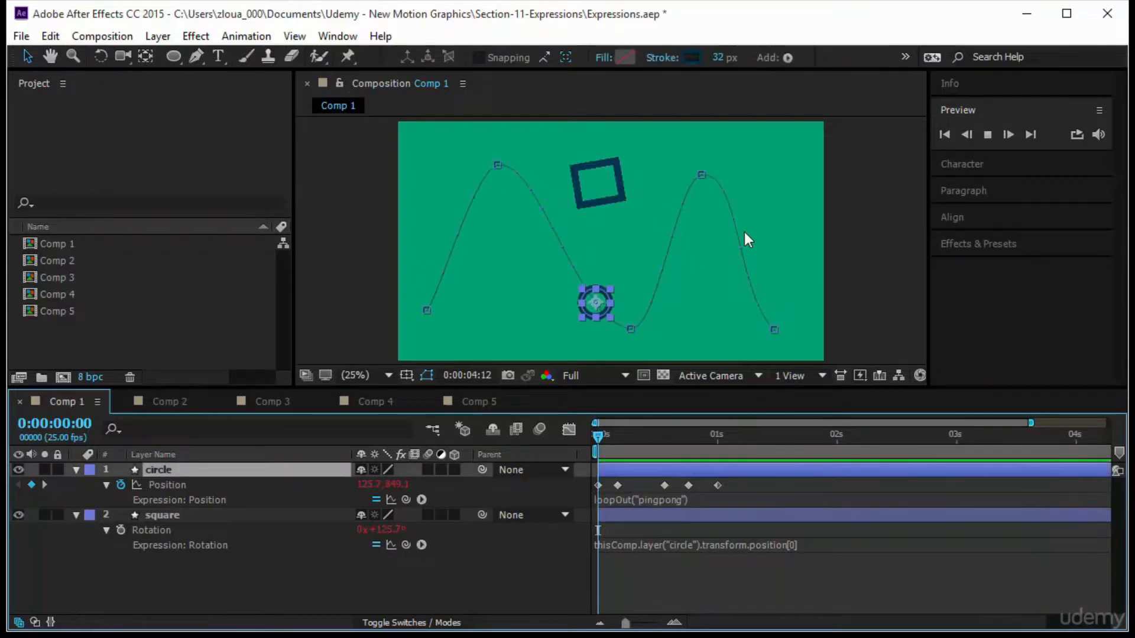
# Lower the second and fourth path points to about mid-height of the frame and scrub through the animation.
pyautogui.click(702, 179)
pyautogui.moveTo(701, 175); pyautogui.dragTo(704, 223)
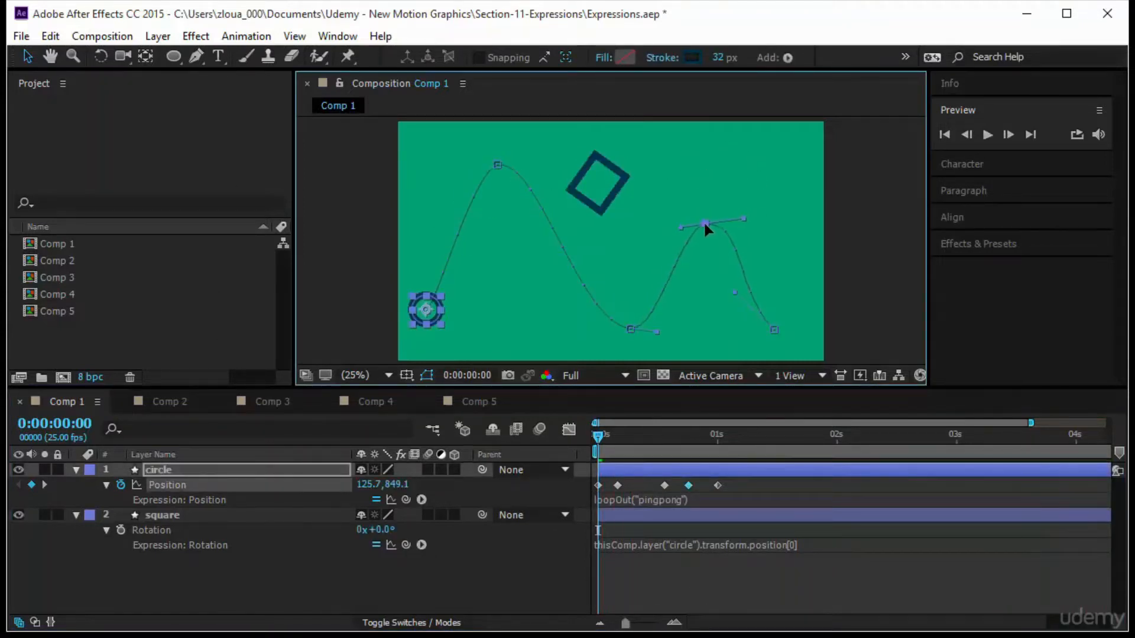
pyautogui.moveTo(497, 165); pyautogui.dragTo(497, 224)
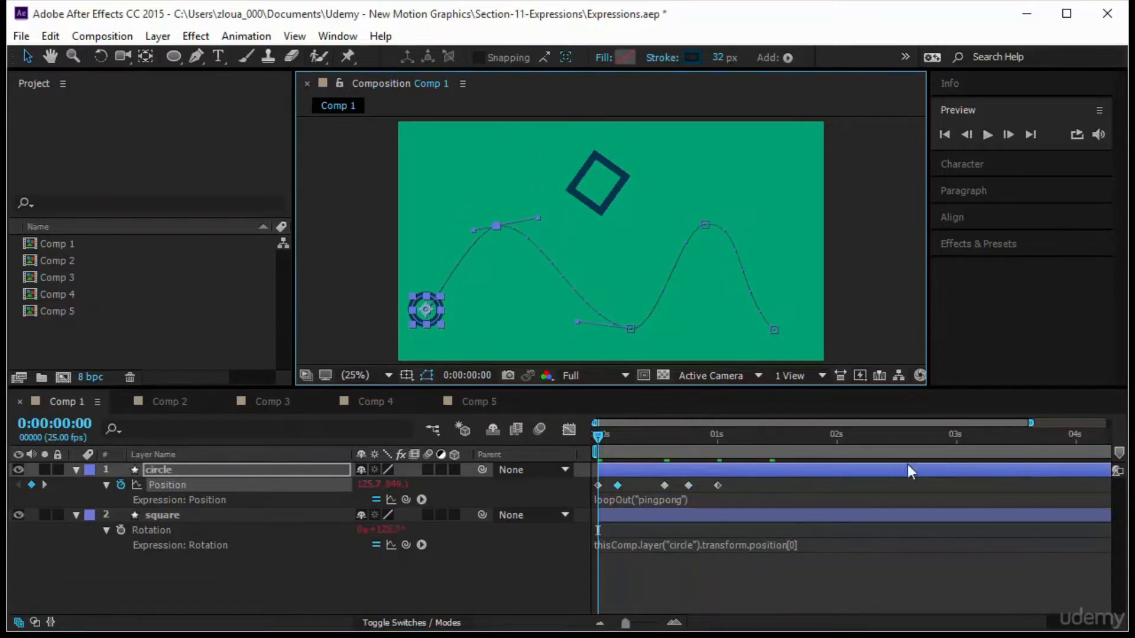
pyautogui.click(875, 573)
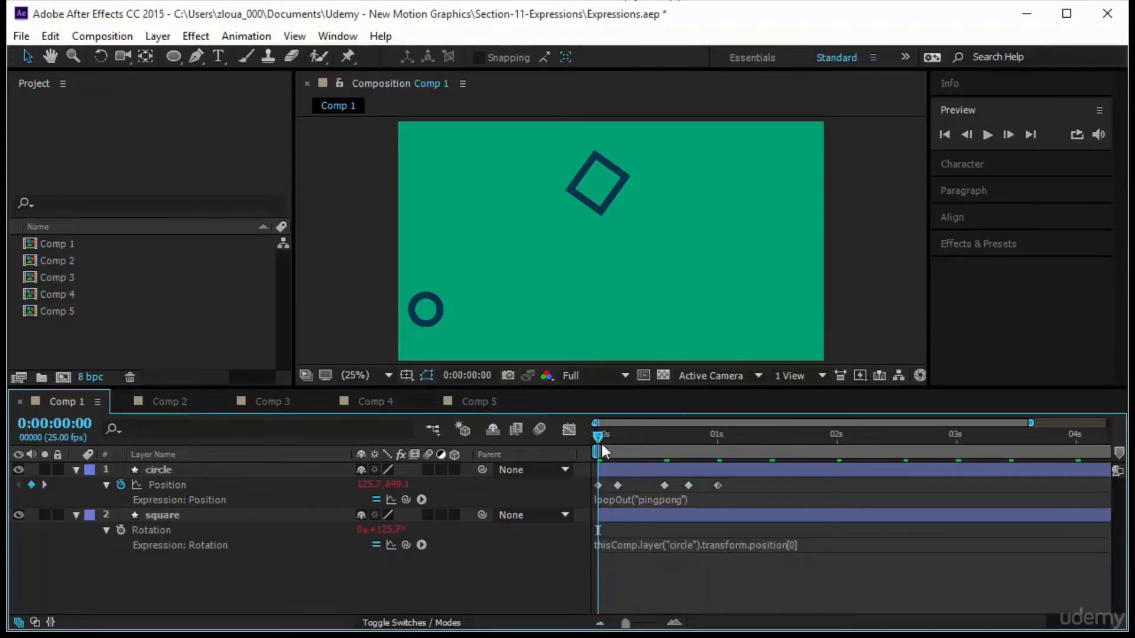
pyautogui.moveTo(599, 438); pyautogui.dragTo(832, 497)
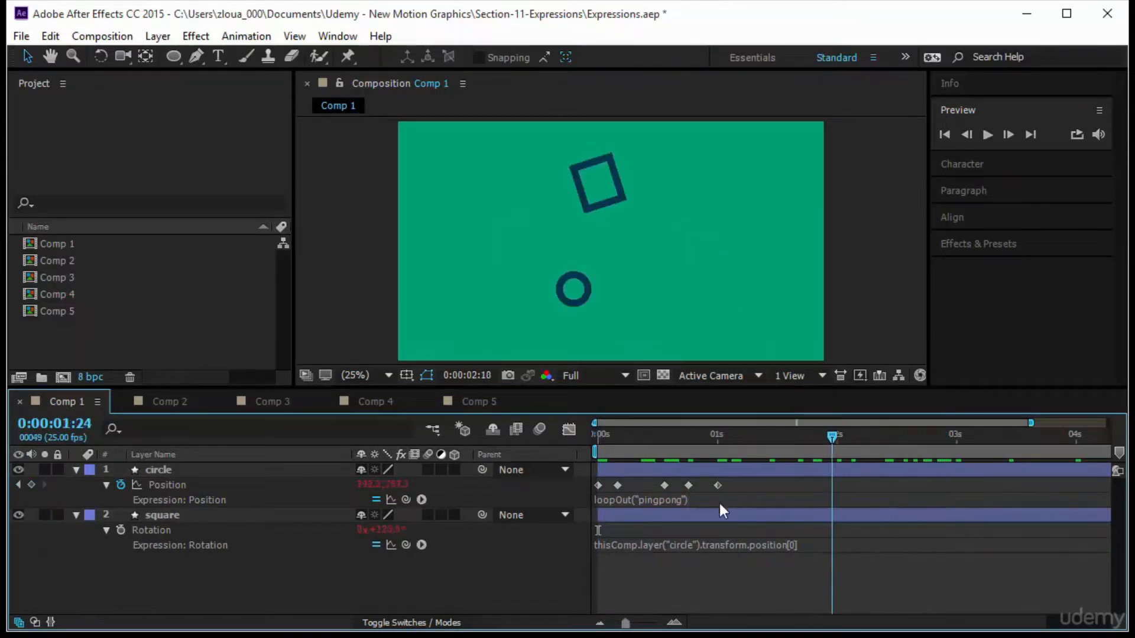
pyautogui.moveTo(720, 504); pyautogui.dragTo(568, 536)
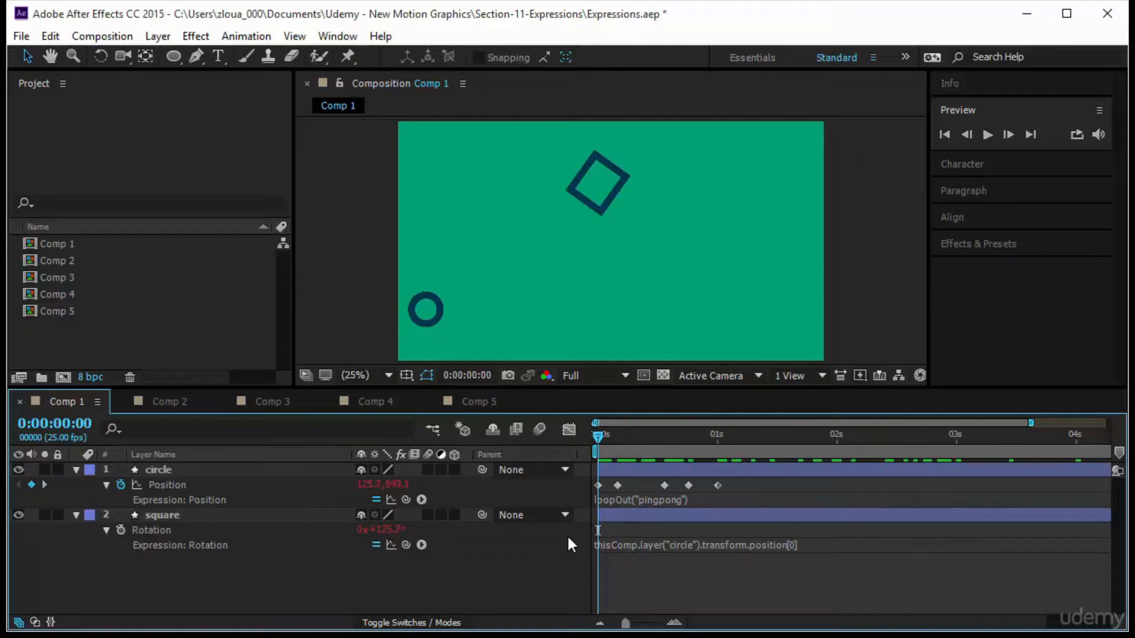
# Add a text layer reading 123 and move it just below the circle.
pyautogui.click(211, 55)
pyautogui.click(417, 320)
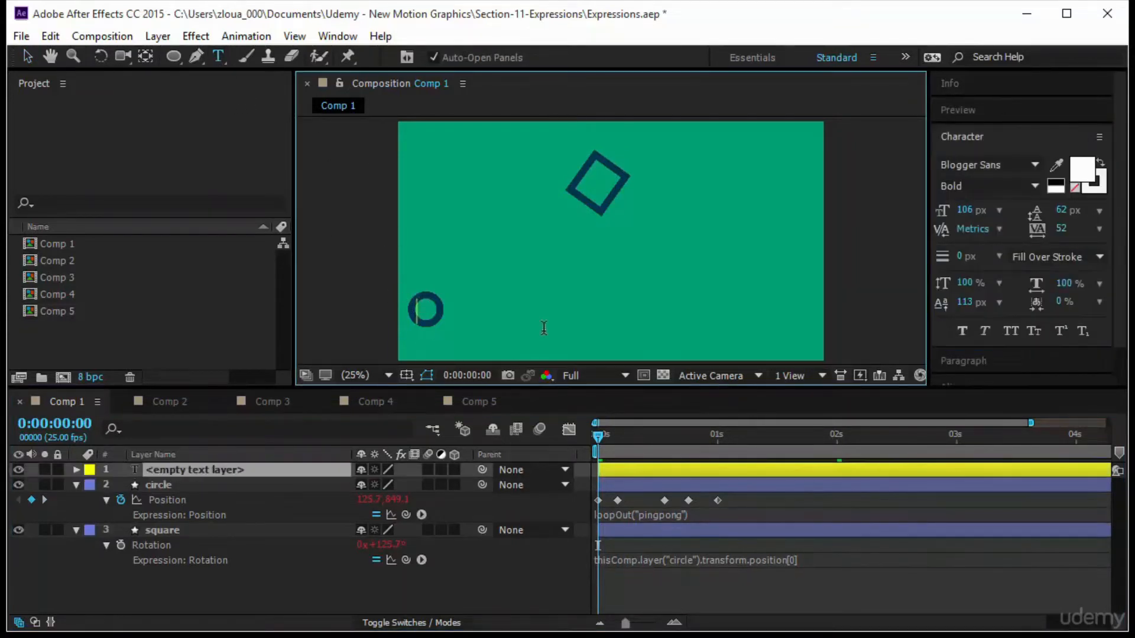
pyautogui.write('123')
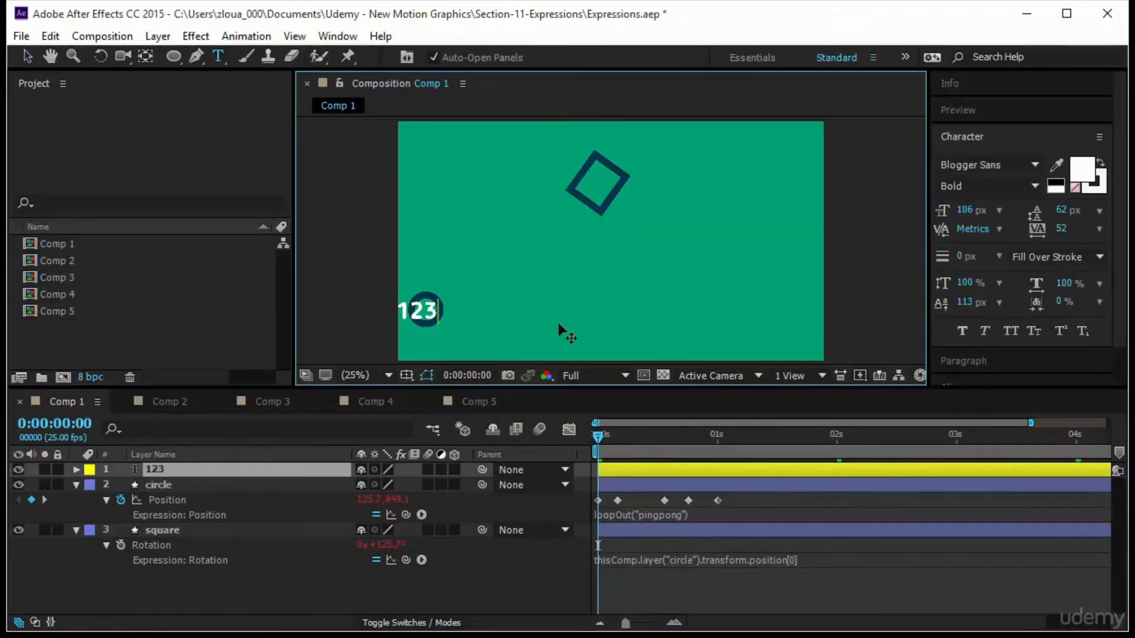
pyautogui.click(31, 52)
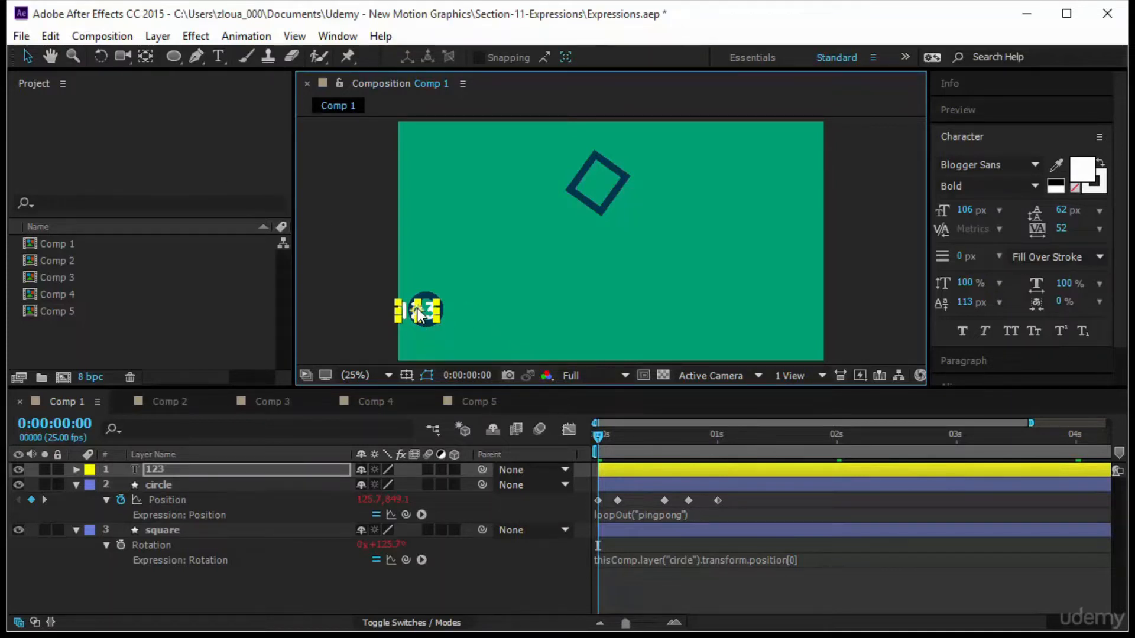
pyautogui.moveTo(417, 309); pyautogui.dragTo(424, 340)
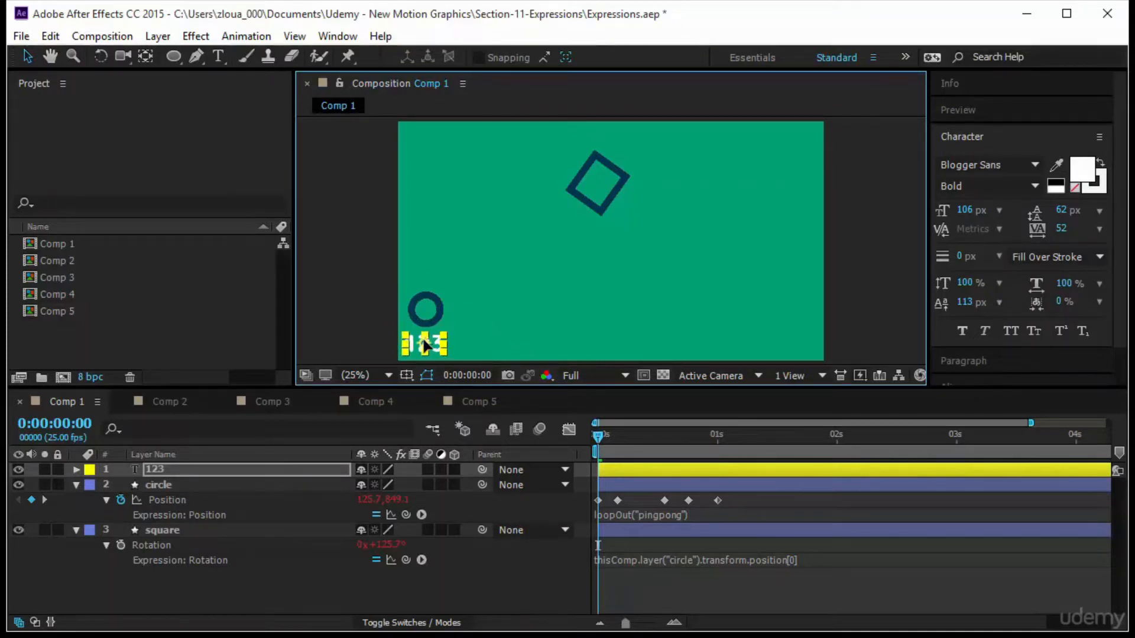
# Scrub and play the timeline to check how the text moves with the circle.
pyautogui.moveTo(595, 435); pyautogui.dragTo(868, 516)
pyautogui.press('space')
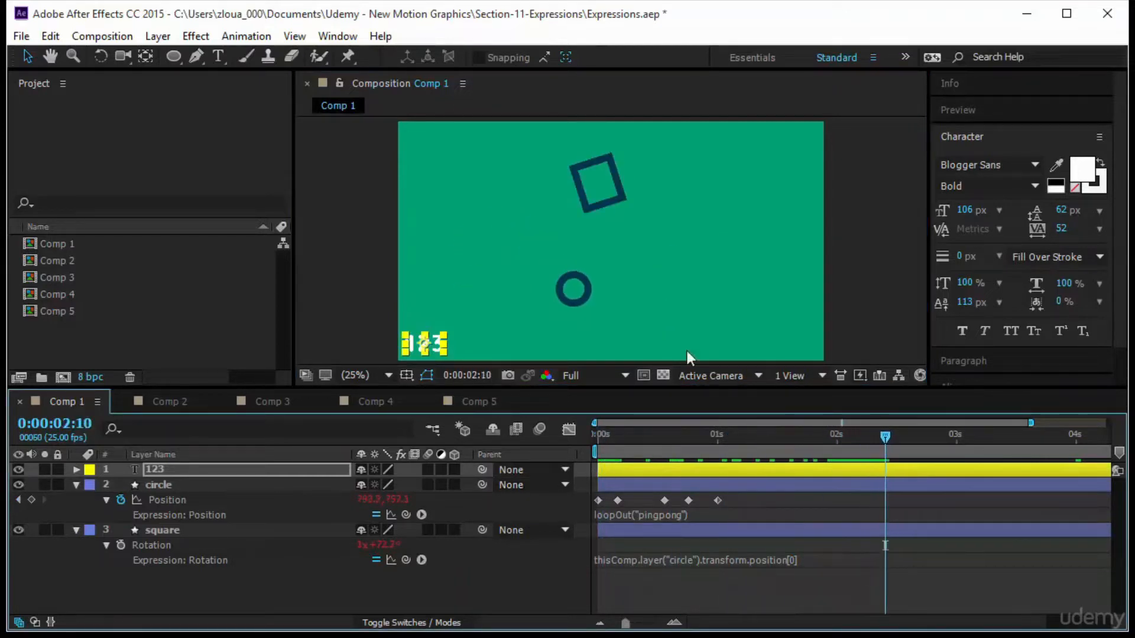
pyautogui.moveTo(885, 437); pyautogui.dragTo(538, 488)
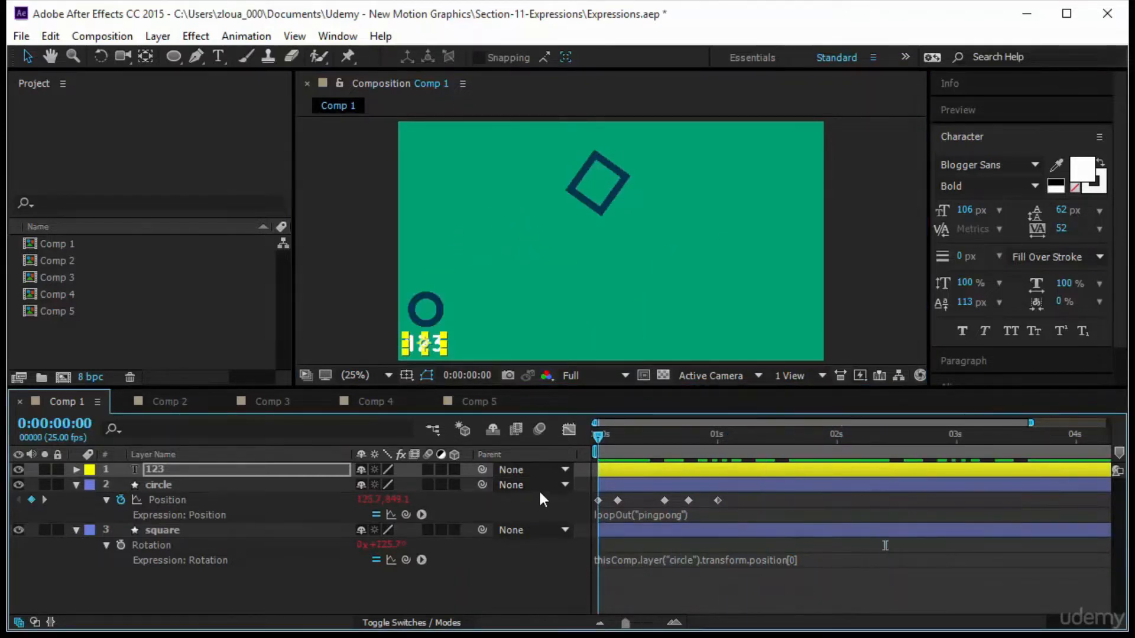
# Parent the 123 text layer to the circle layer and preview the animation.
pyautogui.click(544, 467)
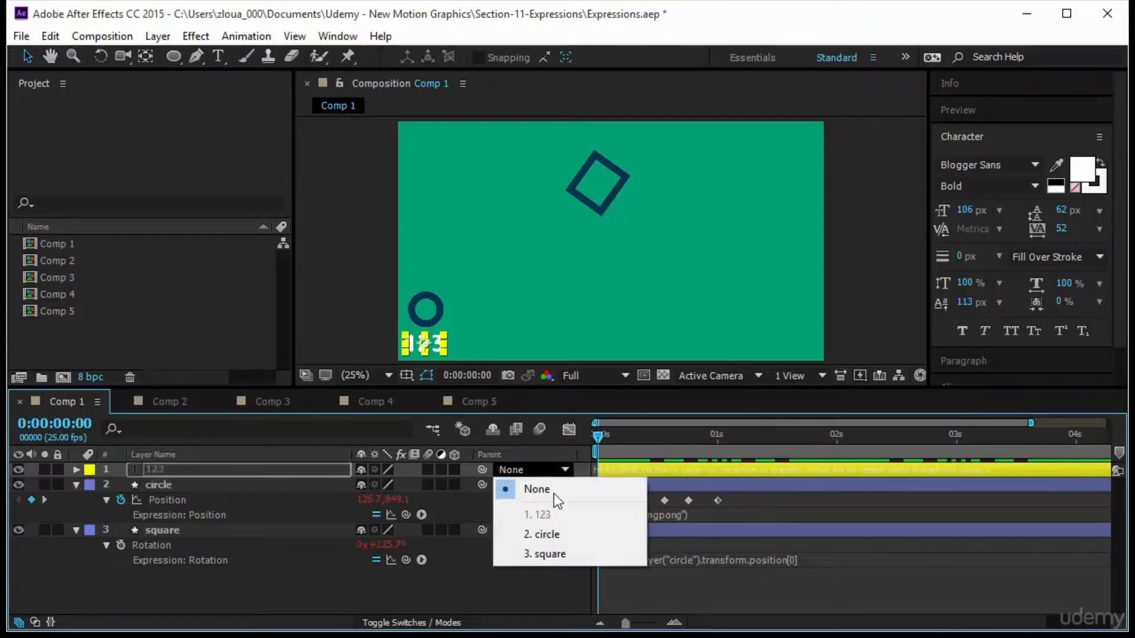
pyautogui.click(569, 533)
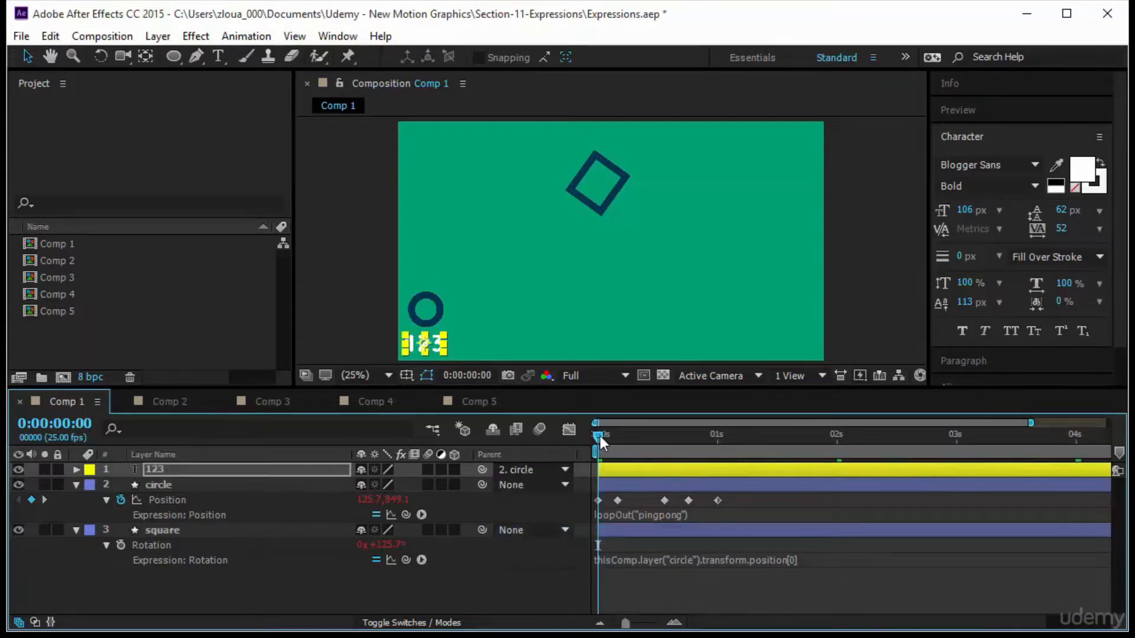
pyautogui.moveTo(600, 436); pyautogui.dragTo(507, 577)
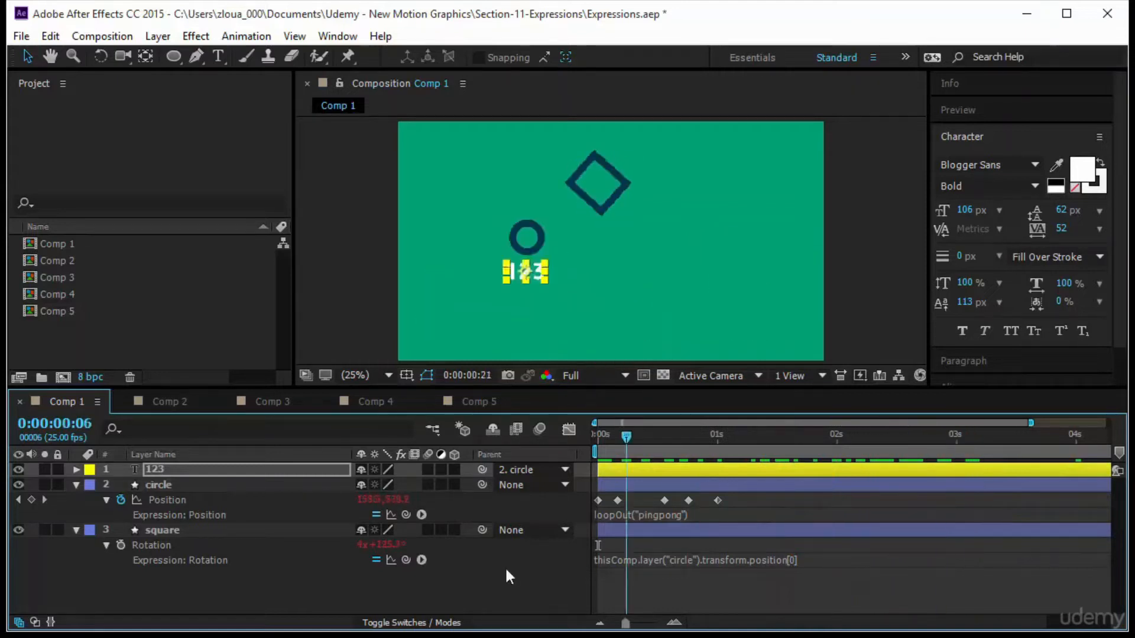
pyautogui.click(989, 113)
pyautogui.click(987, 135)
pyautogui.click(354, 341)
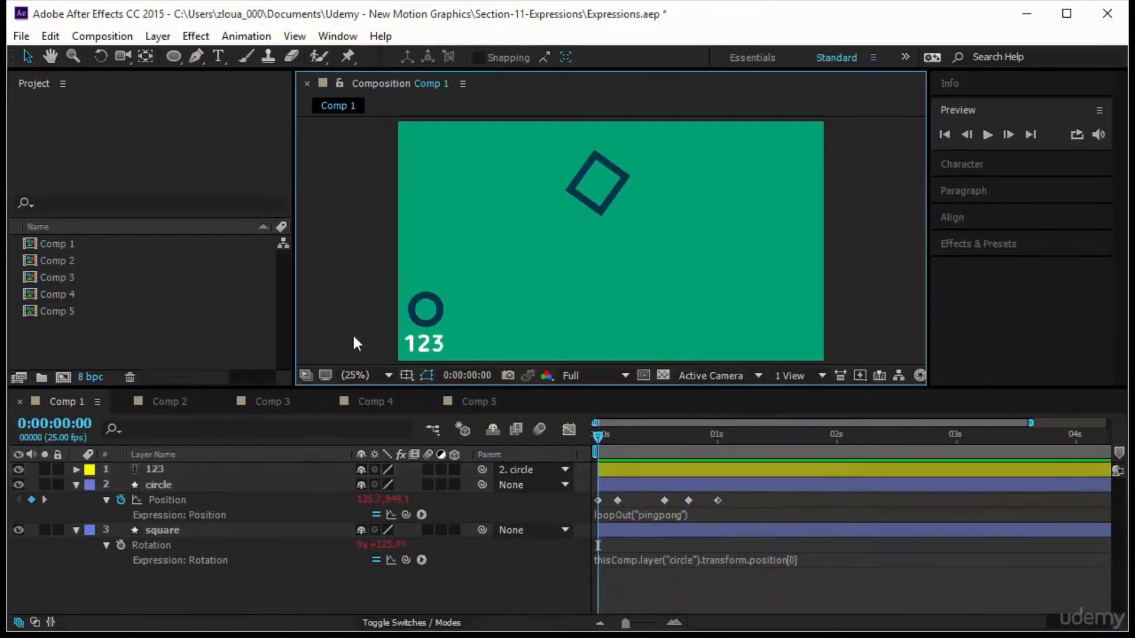
pyautogui.click(437, 345)
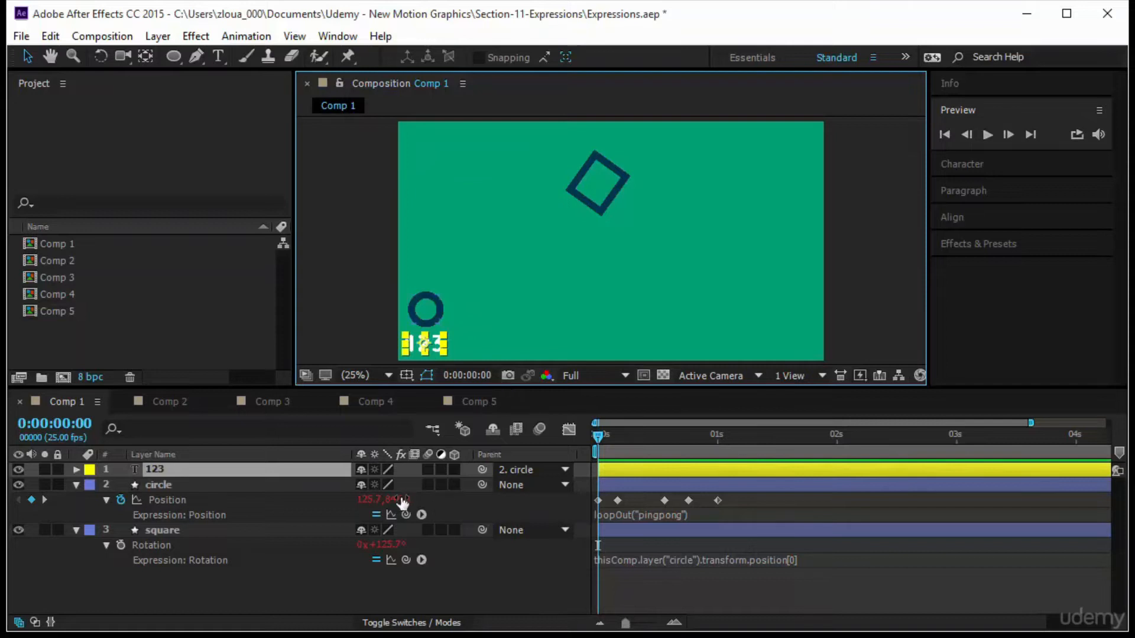
# Reset the text layer's parent to None.
pyautogui.click(534, 469)
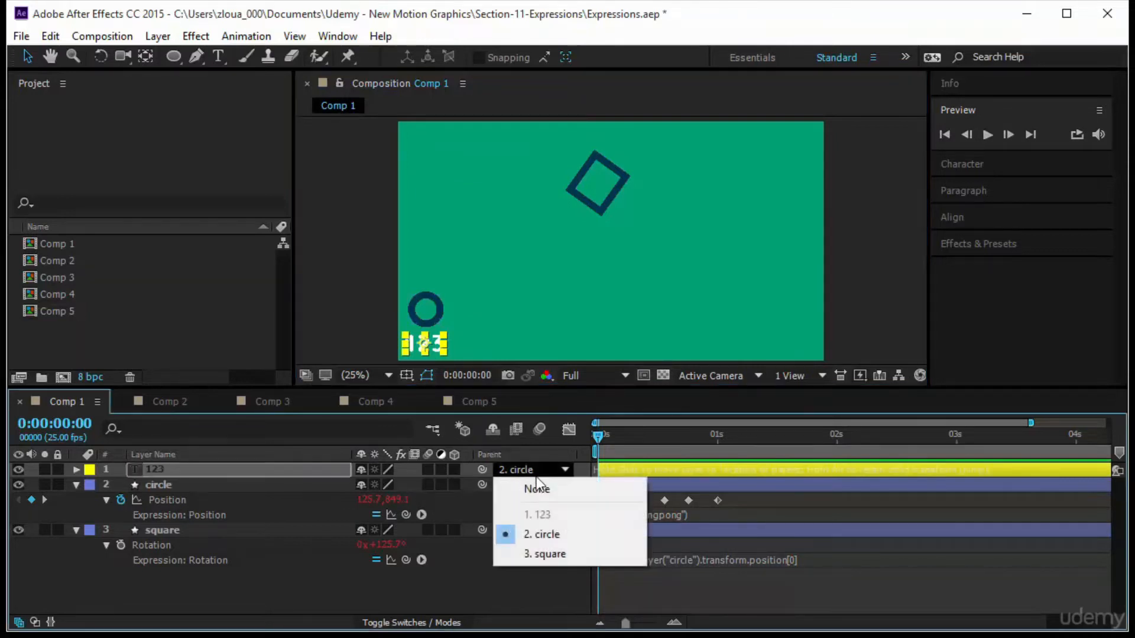
pyautogui.click(538, 489)
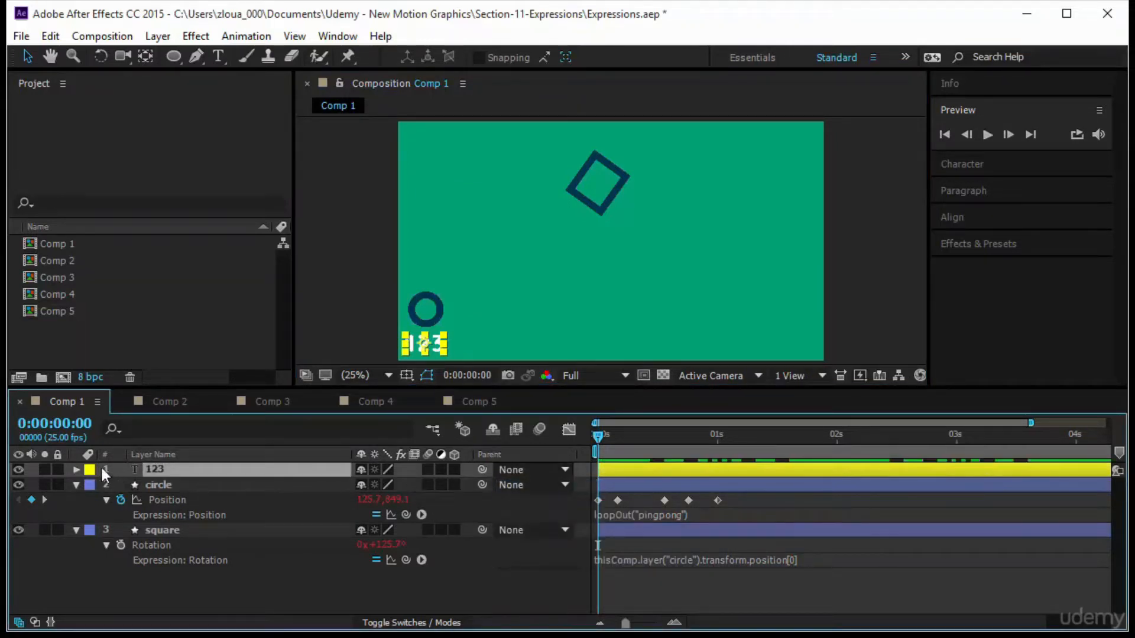
# Add a Position expression to the 123 text layer that links it to the circle's X position.
pyautogui.press('p')
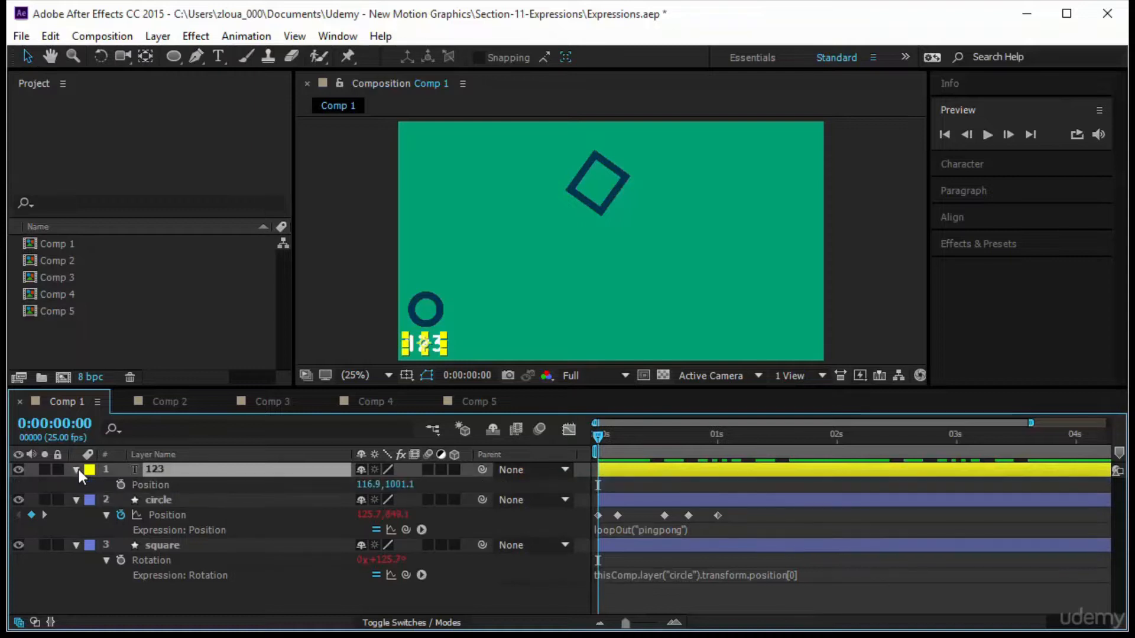
pyautogui.keyDown('alt'); pyautogui.click(121, 483); pyautogui.keyUp('alt')
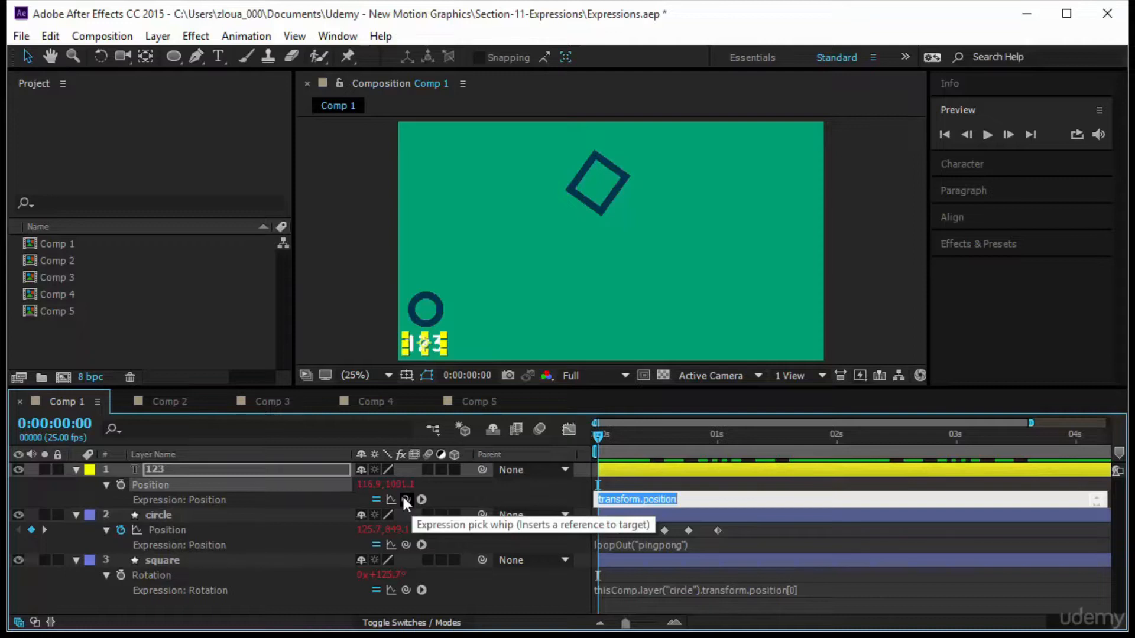
pyautogui.moveTo(404, 501); pyautogui.dragTo(375, 530)
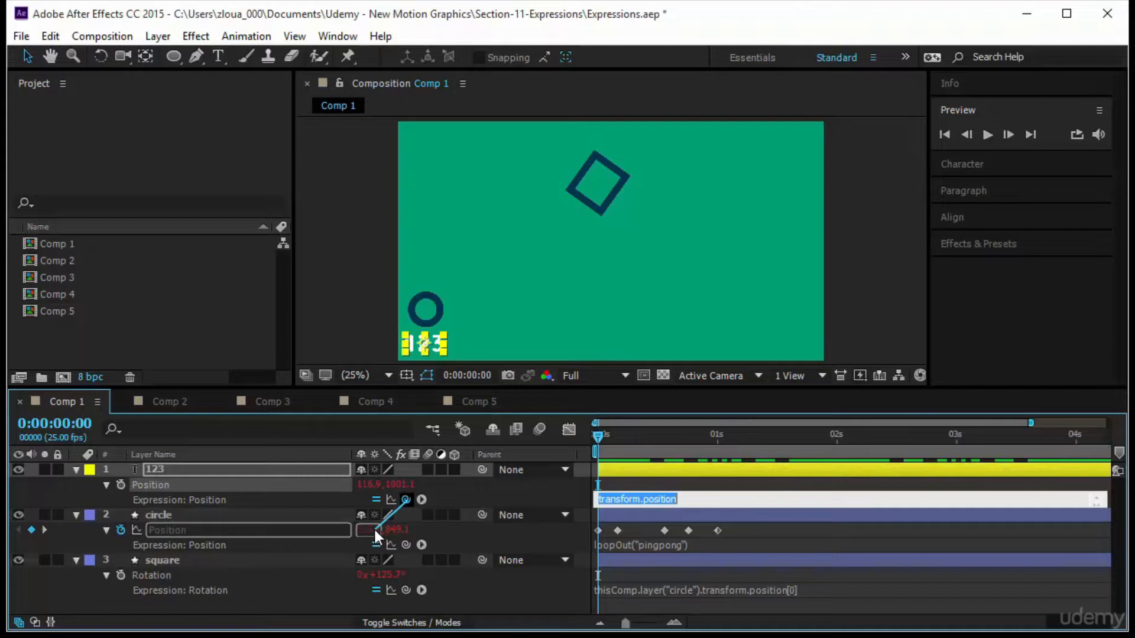
pyautogui.moveTo(373, 527); pyautogui.dragTo(373, 527)
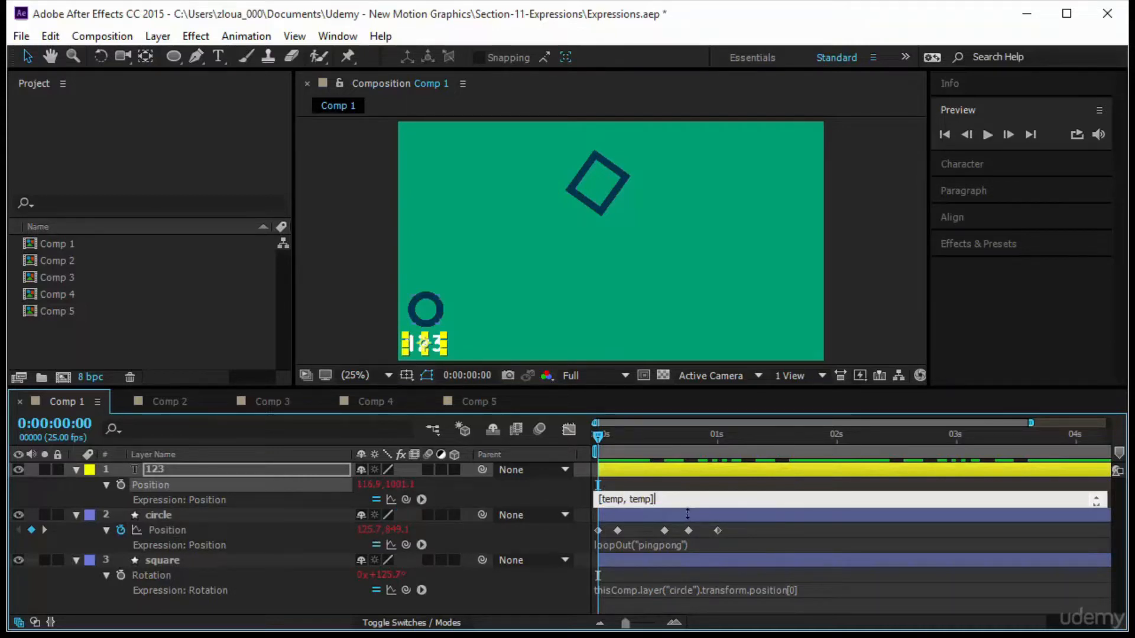
pyautogui.moveTo(687, 508)
pyautogui.mouseDown()
pyautogui.moveTo(687, 543)
pyautogui.moveTo(687, 525)
pyautogui.mouseUp()
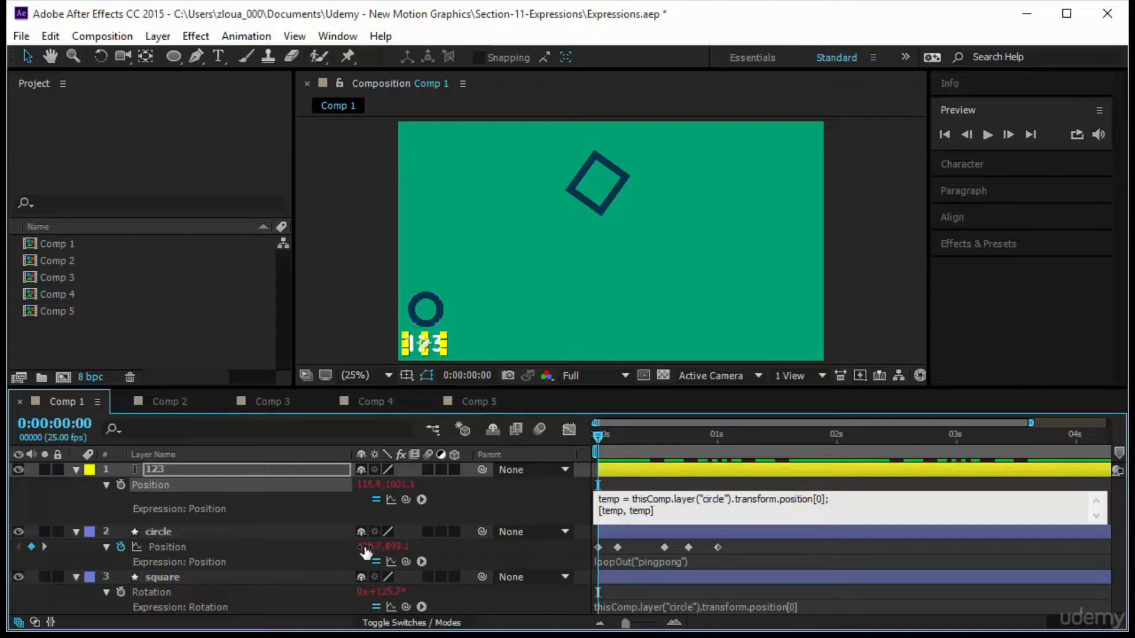
pyautogui.click(515, 499)
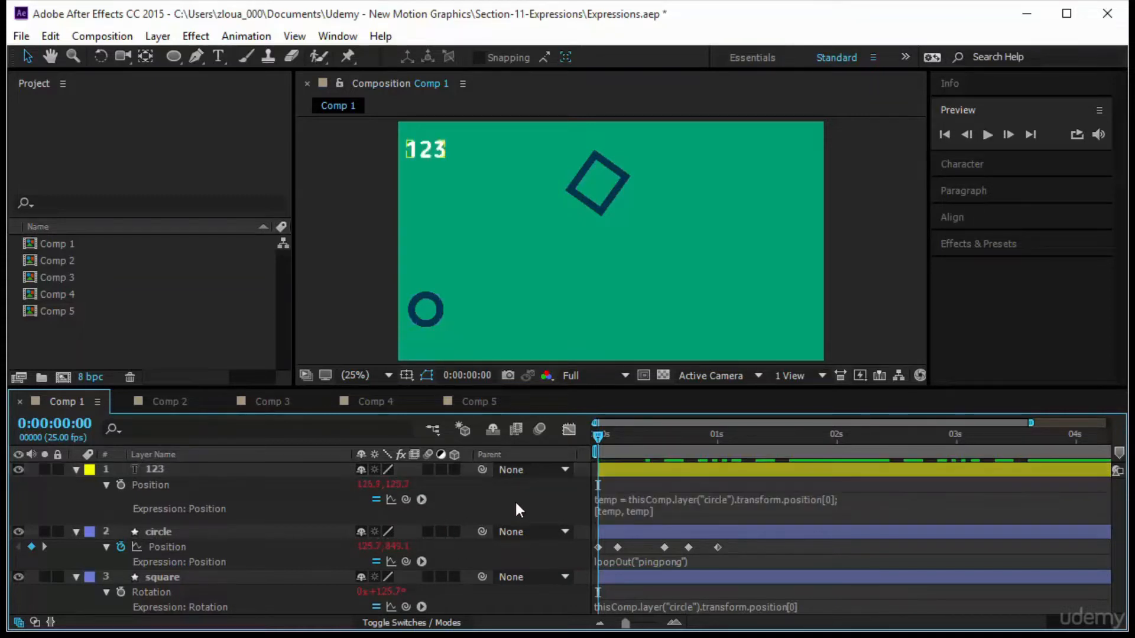
# Preview and scrub the timeline to check how the text follows the circle.
pyautogui.click(988, 133)
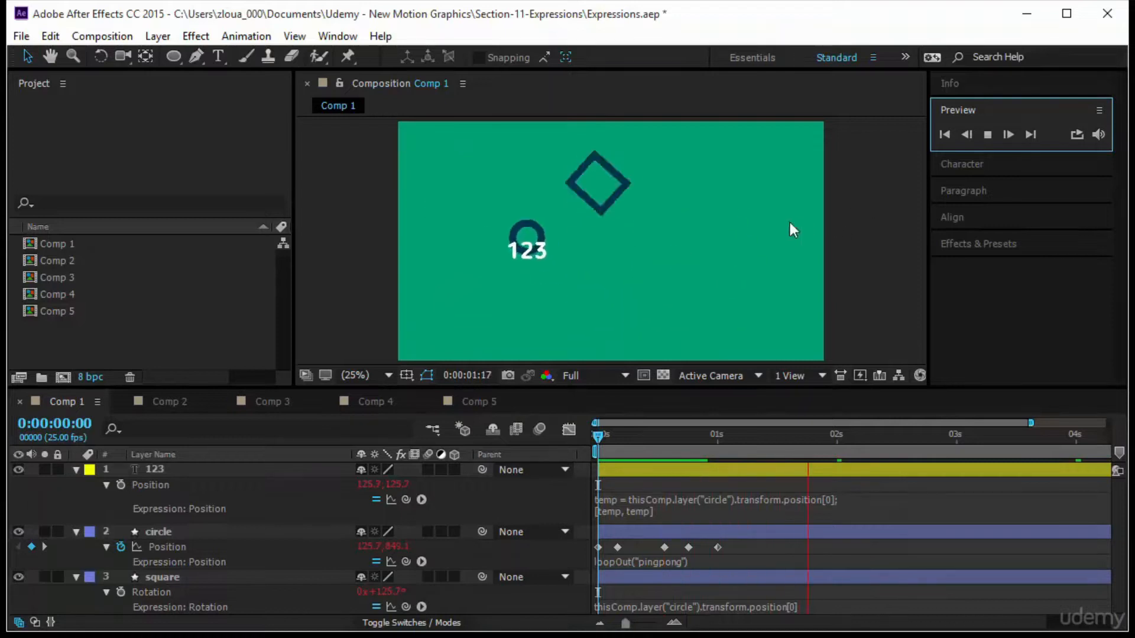
pyautogui.click(693, 501)
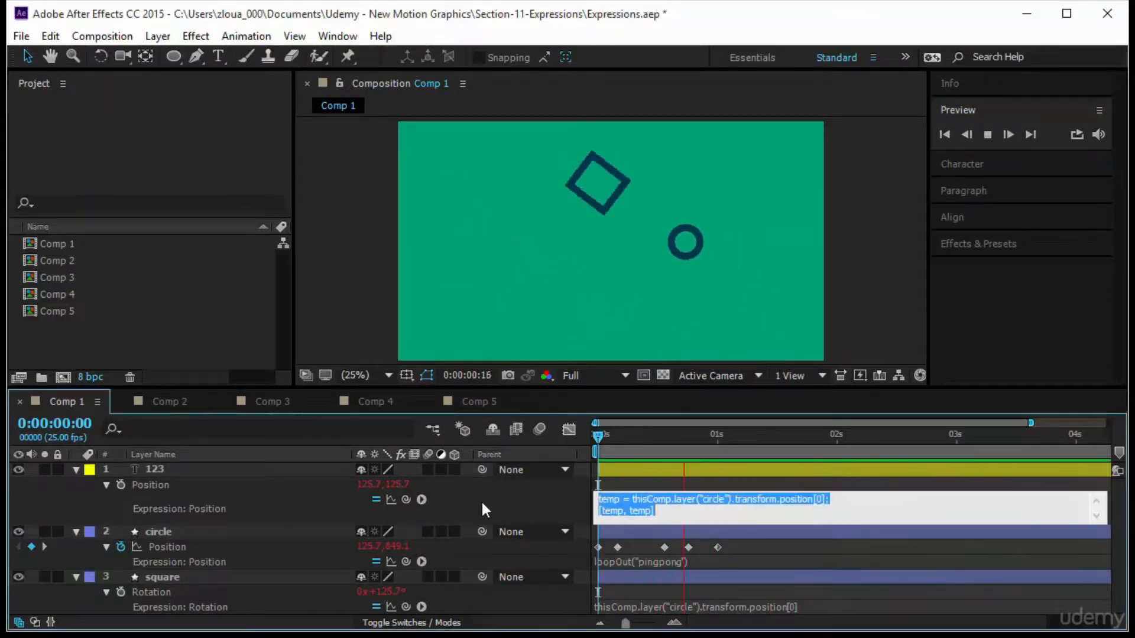
pyautogui.click(481, 500)
pyautogui.click(598, 434)
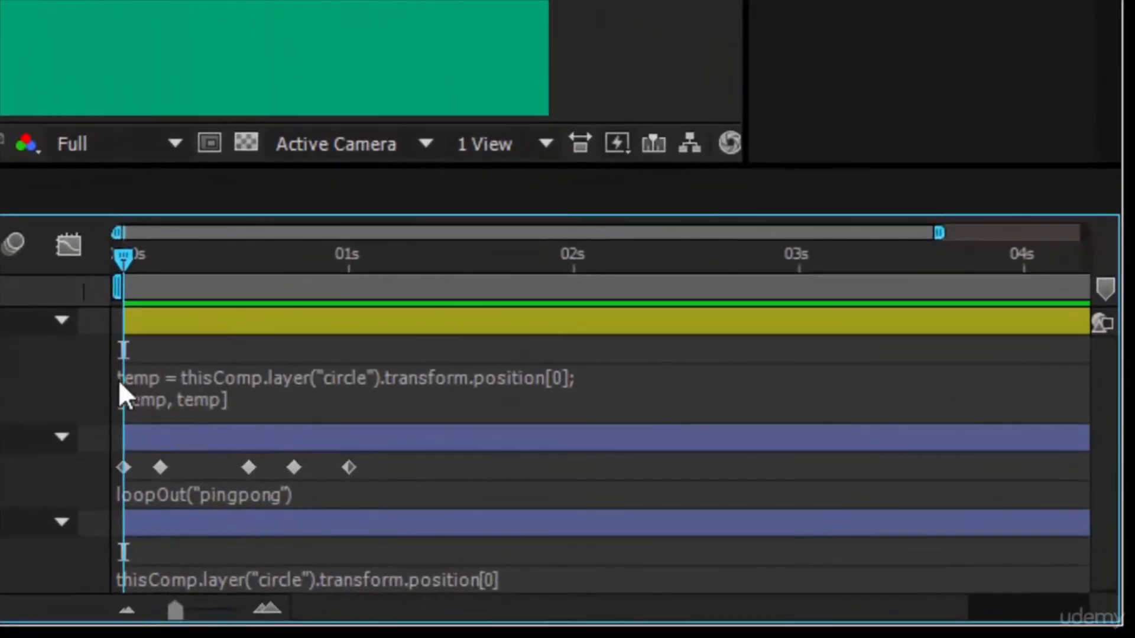
pyautogui.moveTo(125, 256); pyautogui.dragTo(609, 329)
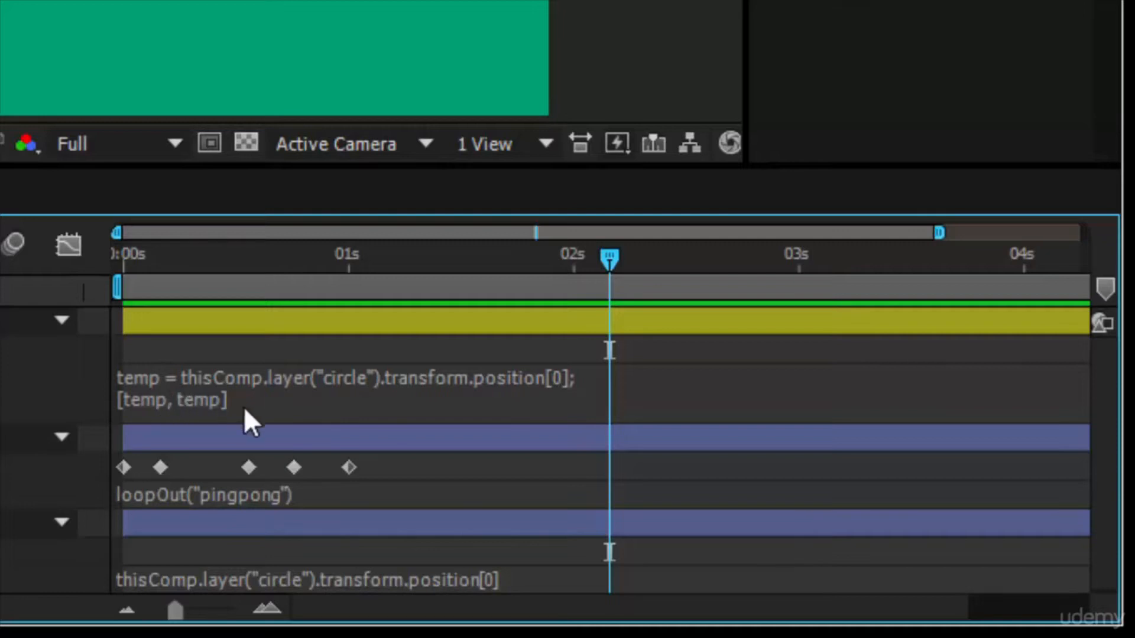
# Replace the second temp in the expression with the text layer's own transform.position[1] and preview.
pyautogui.click(193, 396)
pyautogui.click(193, 397)
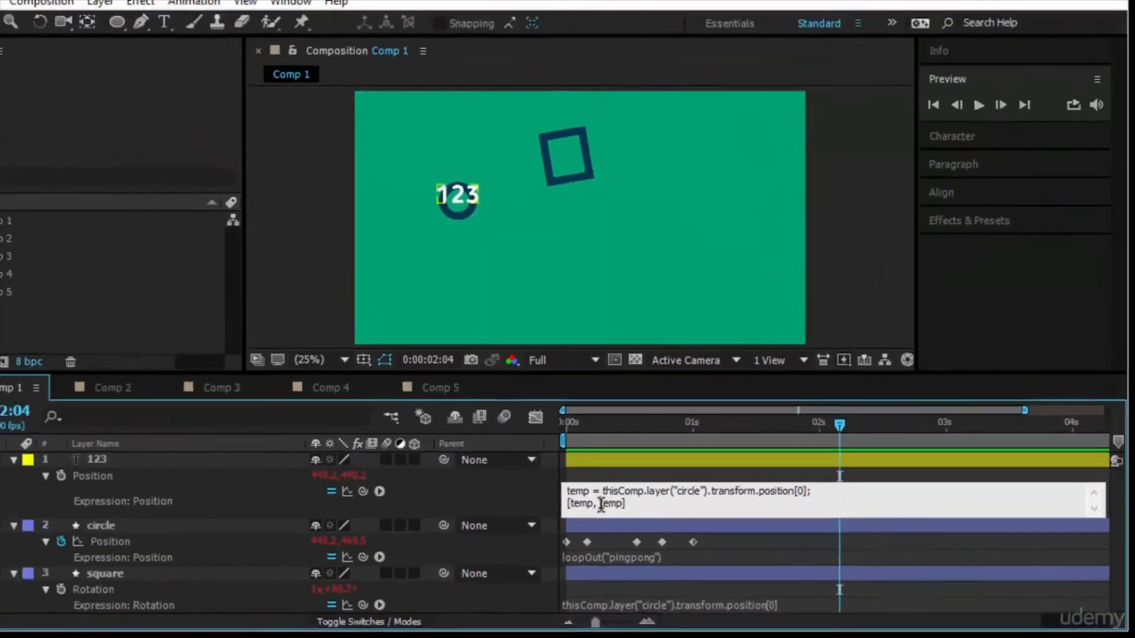
pyautogui.moveTo(601, 505); pyautogui.dragTo(621, 505)
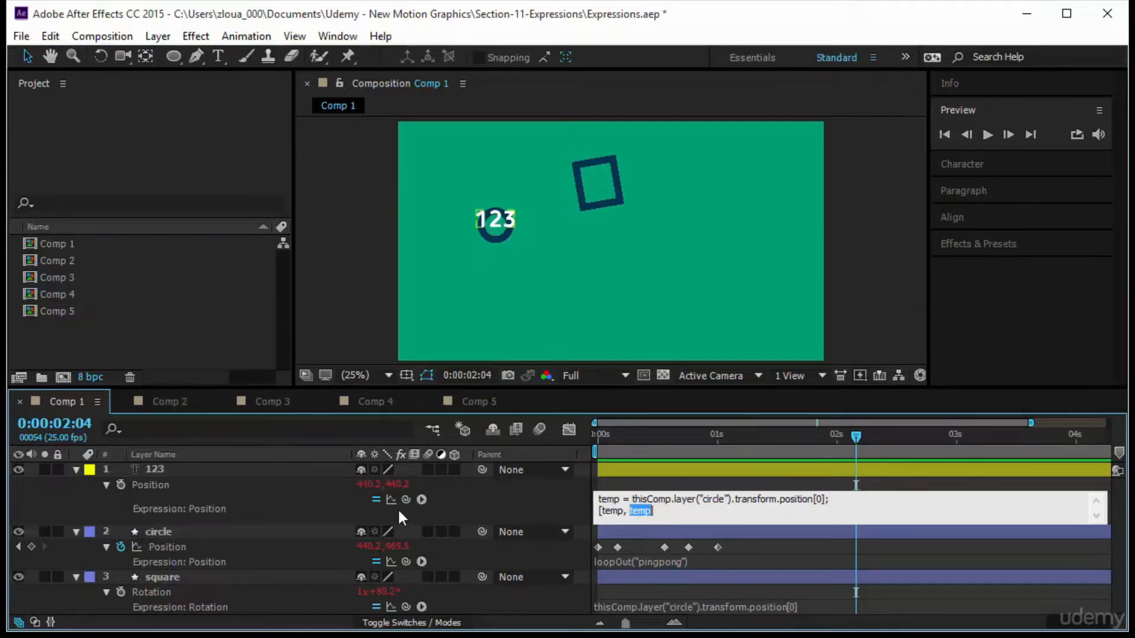
pyautogui.moveTo(406, 499); pyautogui.dragTo(400, 481)
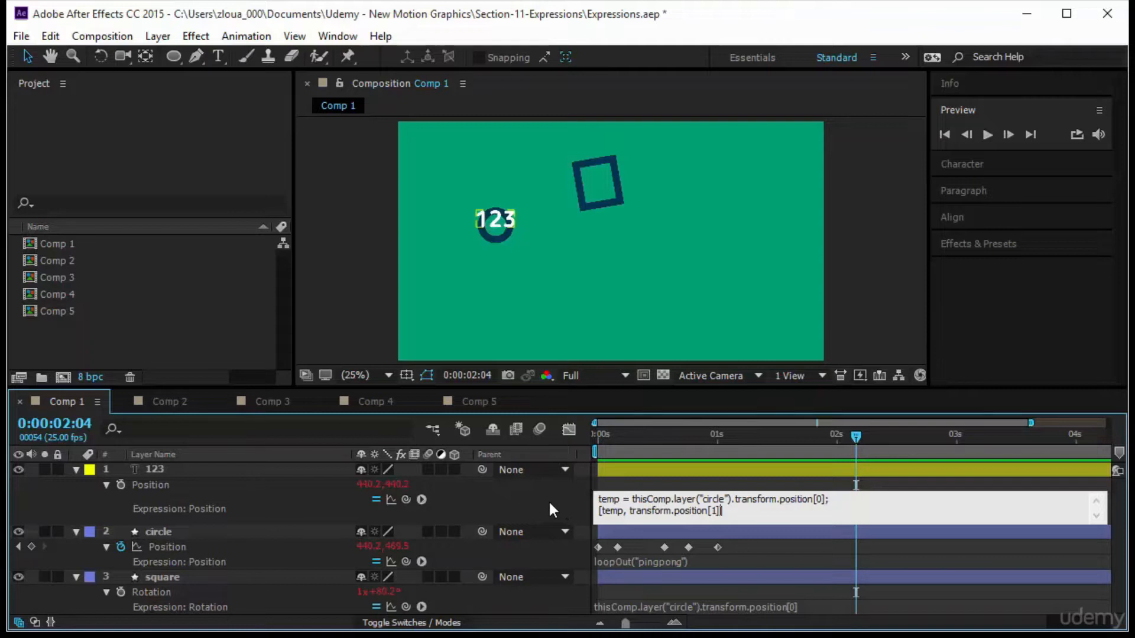
pyautogui.click(548, 500)
pyautogui.click(984, 137)
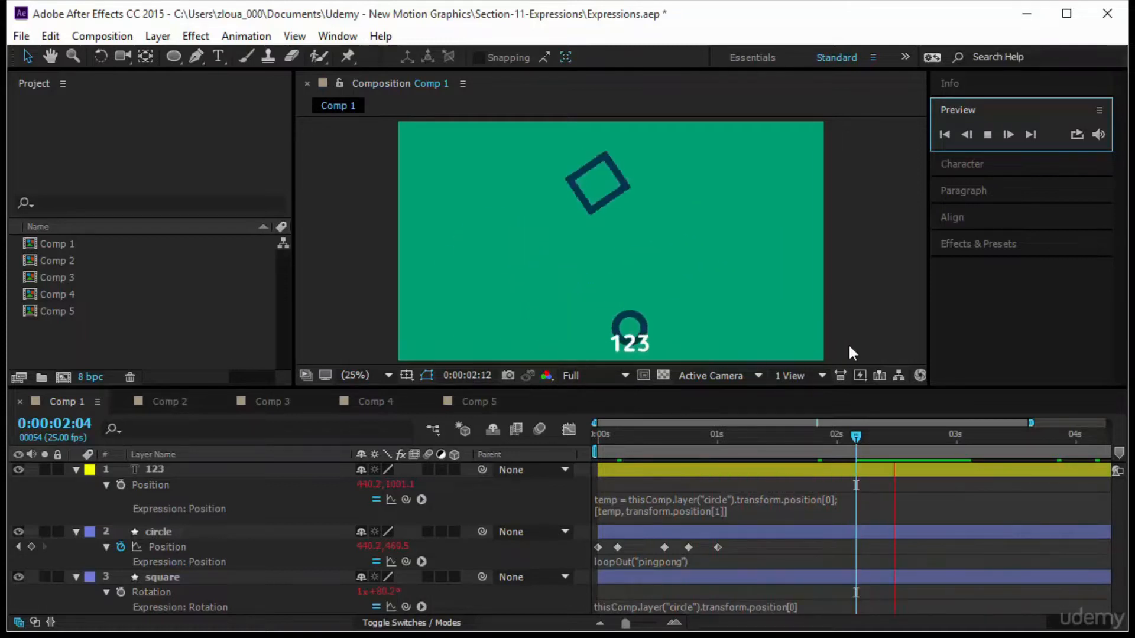
# Change the Y component of the text's position expression to value[1], giving [temp, value[1]].
pyautogui.click(758, 506)
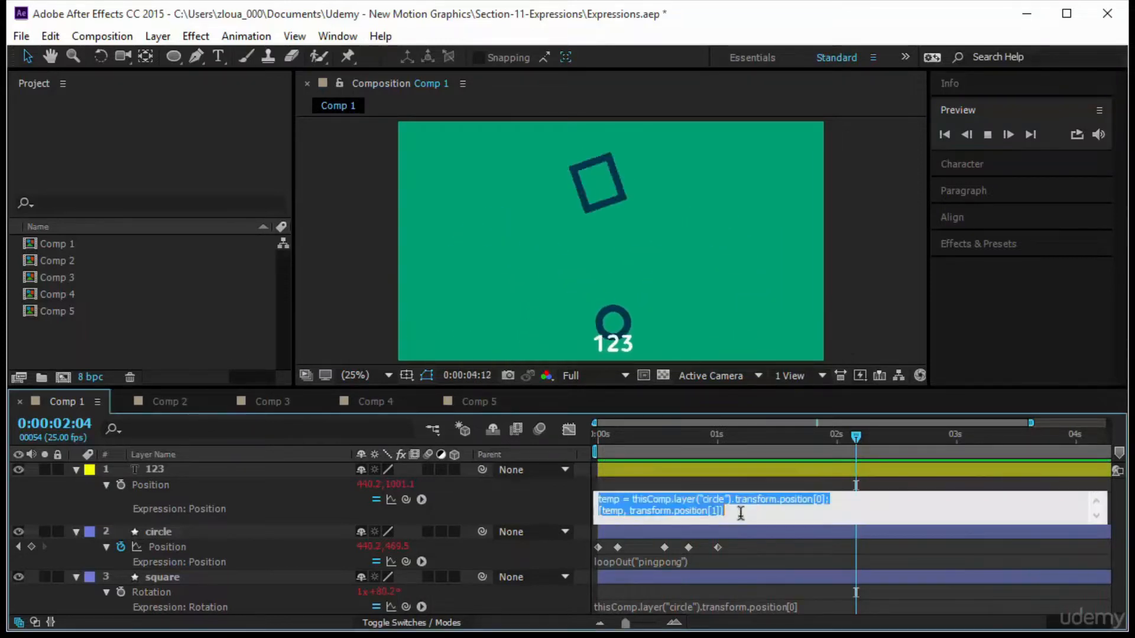
pyautogui.click(629, 513)
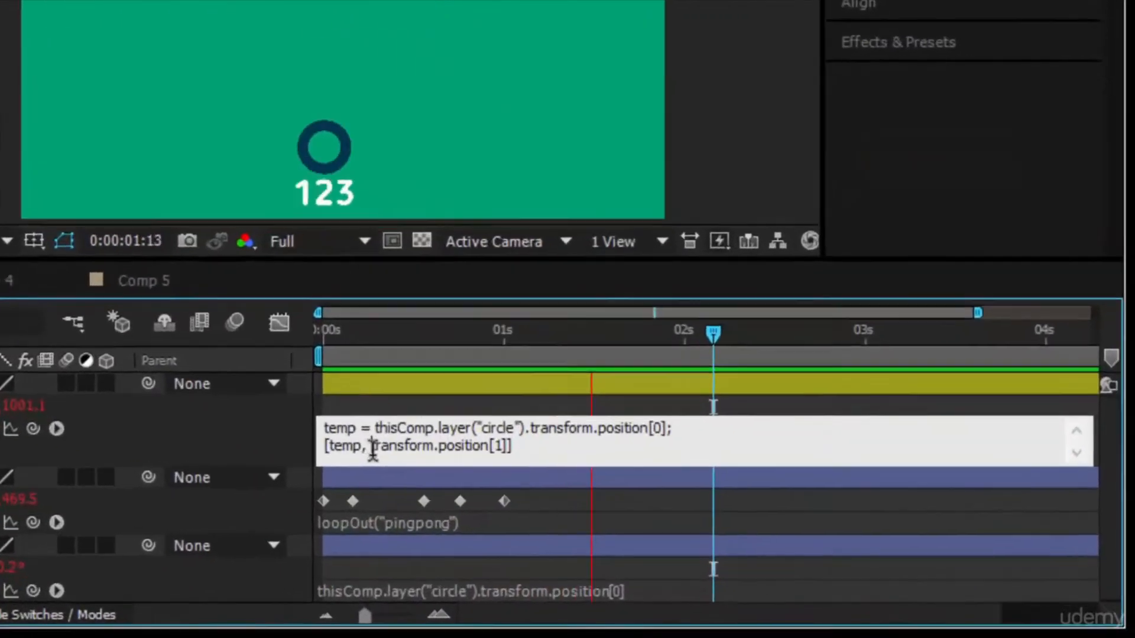
pyautogui.moveTo(574, 498); pyautogui.dragTo(672, 498)
pyautogui.moveTo(381, 409); pyautogui.dragTo(387, 409)
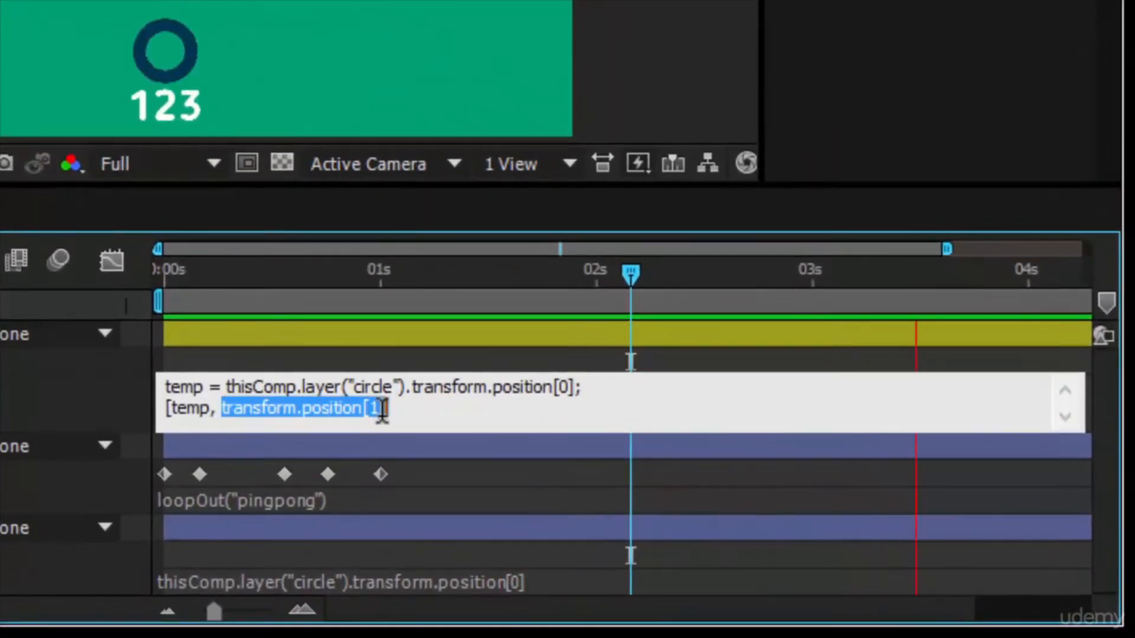
pyautogui.write('value[')
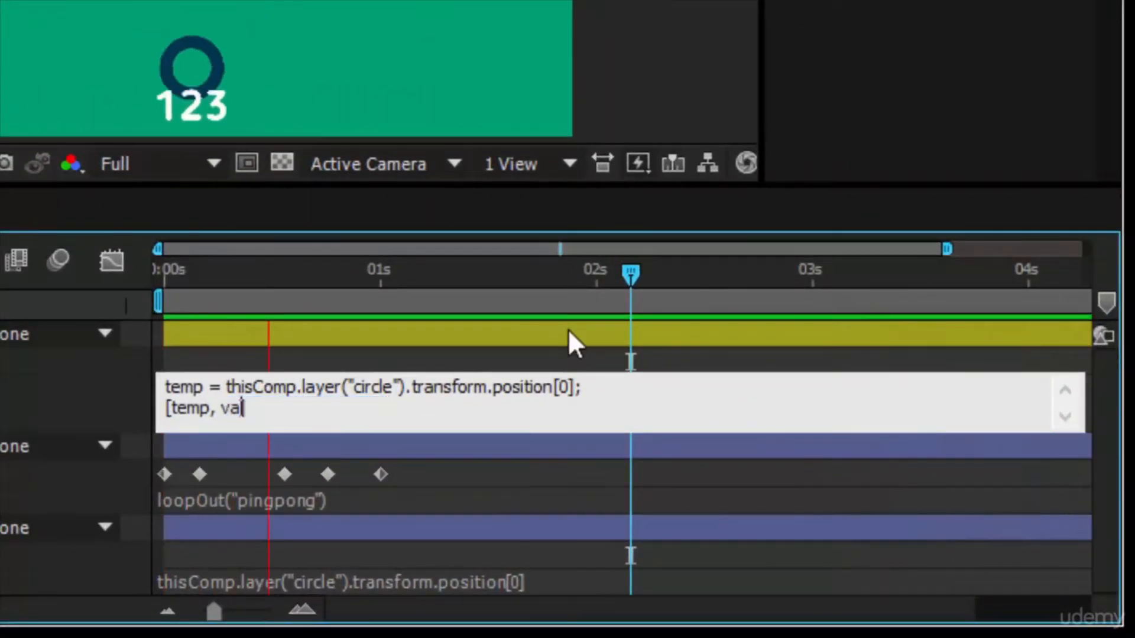
pyautogui.write('1]]')
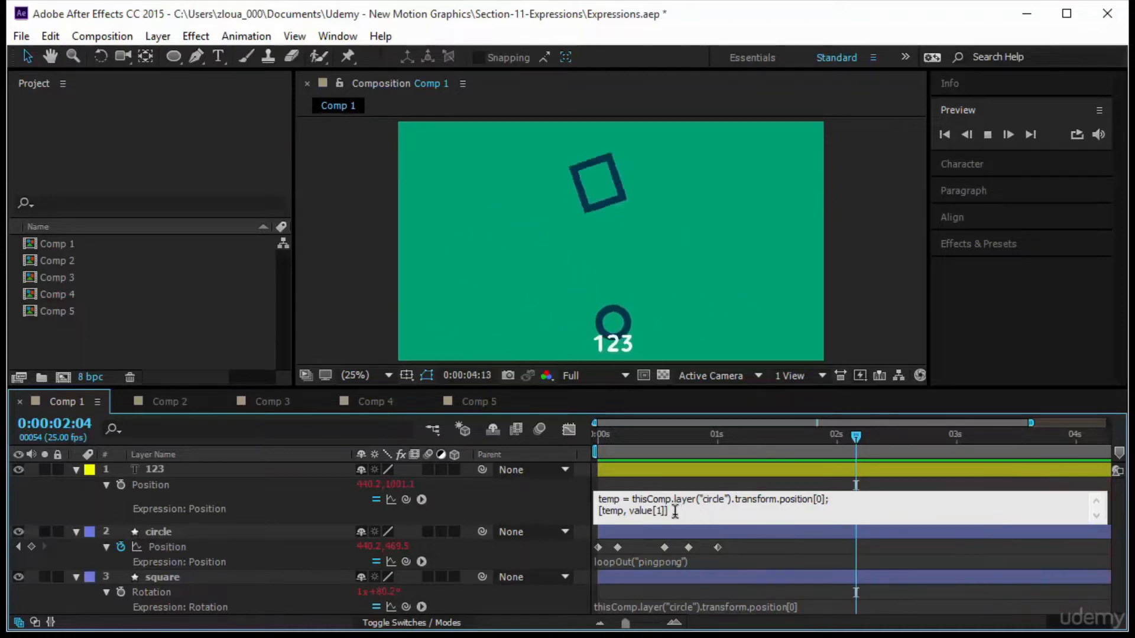
pyautogui.click(499, 512)
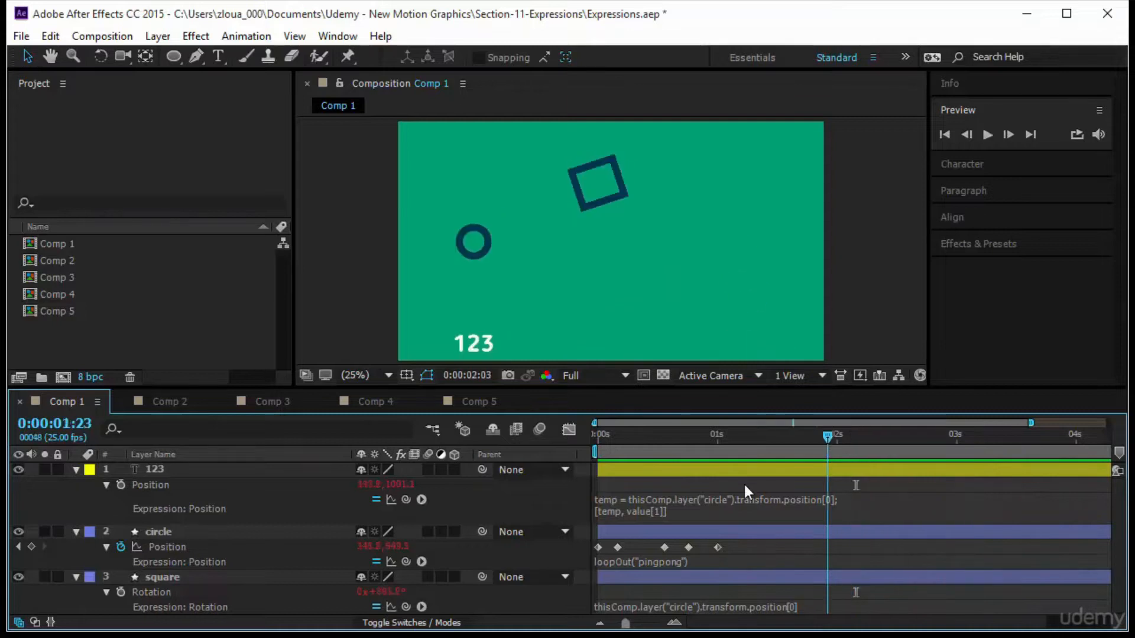
# Add a Source Text expression to the 123 layer linking it to the circle's X position.
pyautogui.press('space')
pyautogui.click(72, 468)
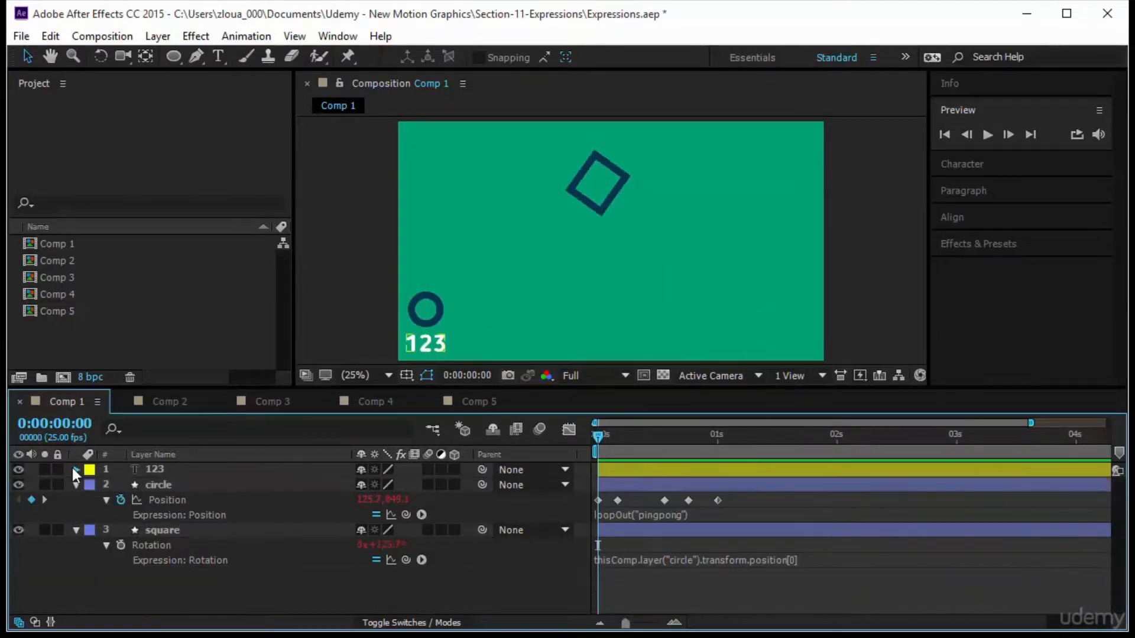
pyautogui.click(73, 468)
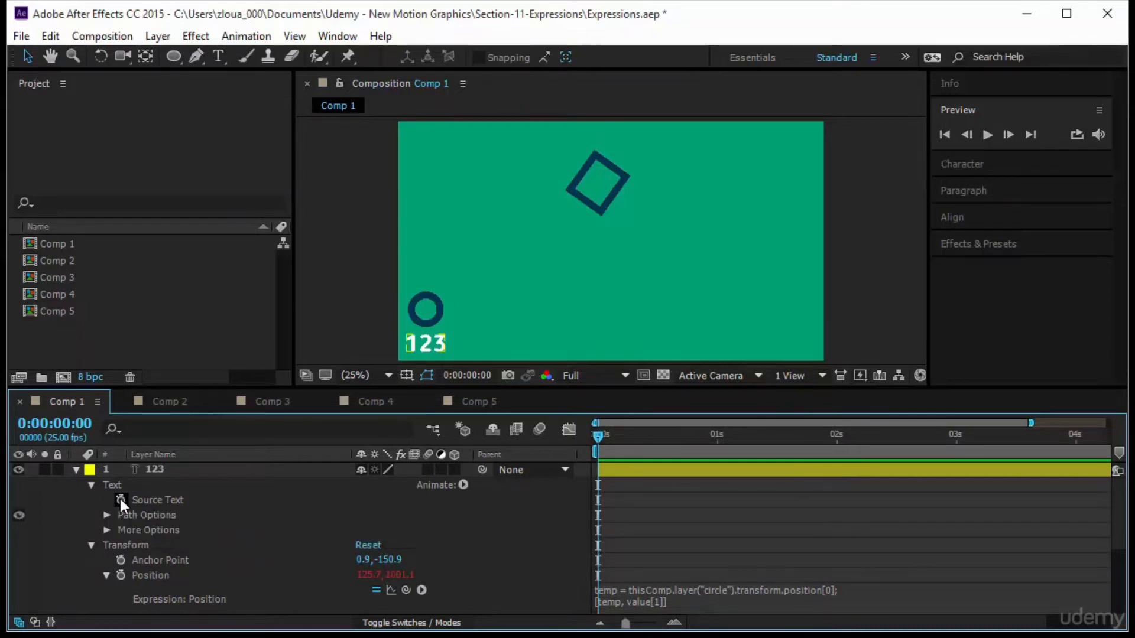
pyautogui.keyDown('alt'); pyautogui.click(119, 499); pyautogui.keyUp('alt')
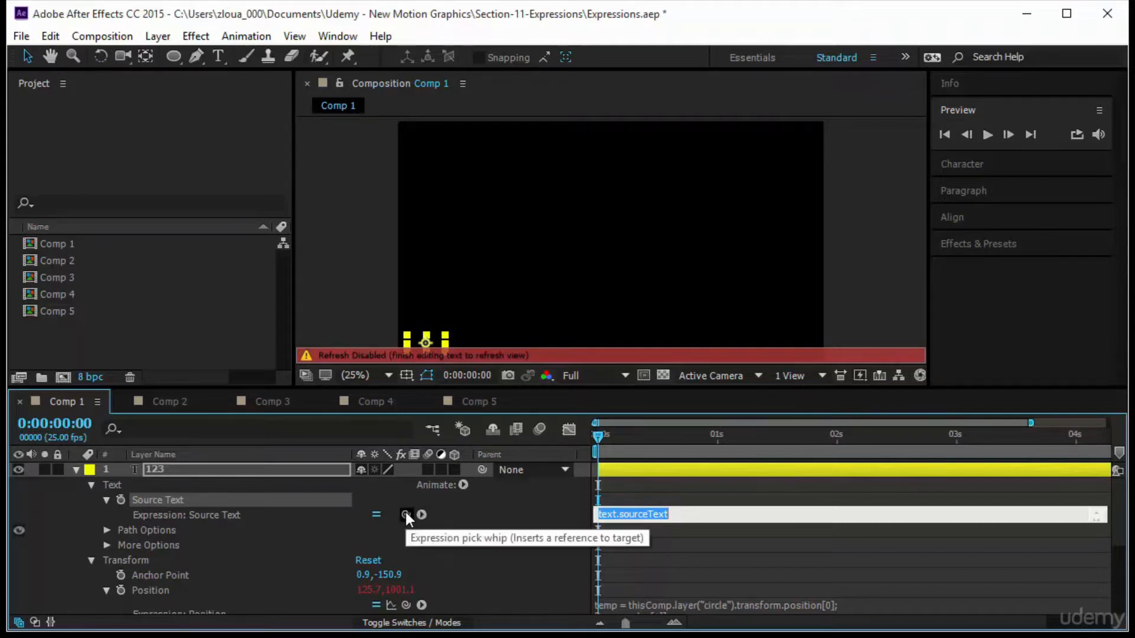
pyautogui.moveTo(406, 512); pyautogui.dragTo(405, 510)
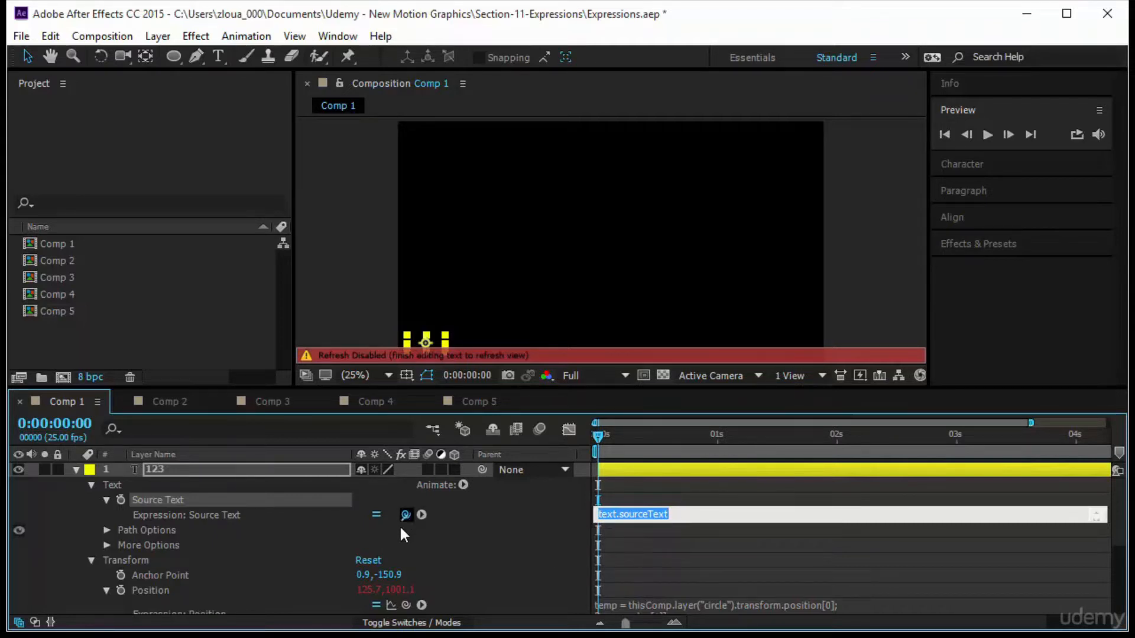
pyautogui.moveTo(371, 594); pyautogui.dragTo(250, 555)
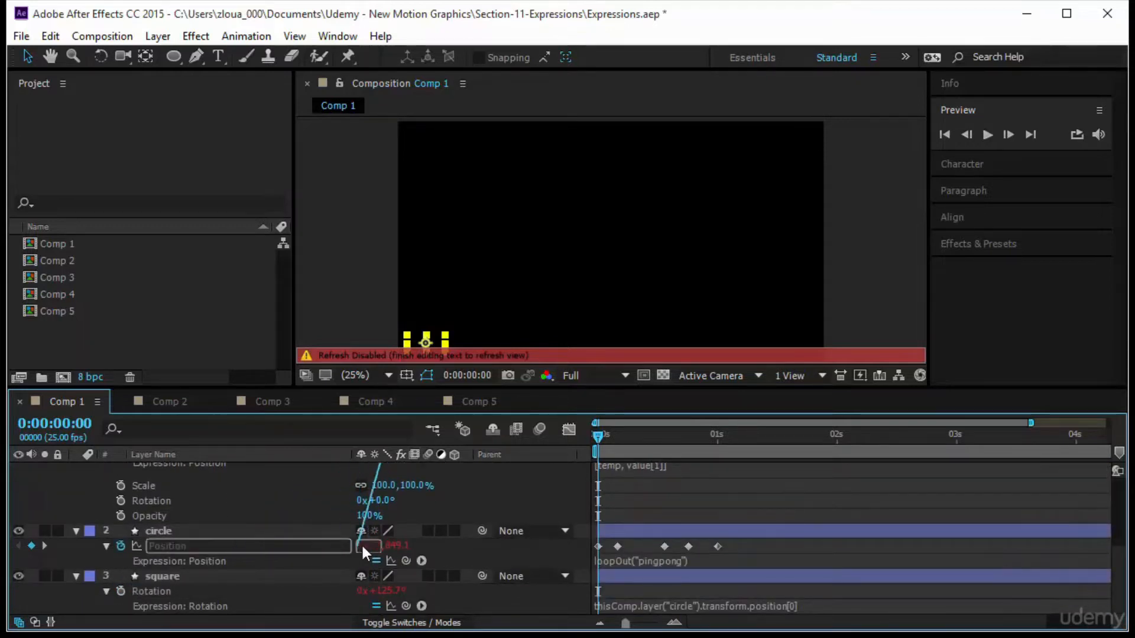
pyautogui.moveTo(361, 544); pyautogui.dragTo(364, 543)
pyautogui.moveTo(364, 543); pyautogui.dragTo(364, 542)
pyautogui.click(679, 529)
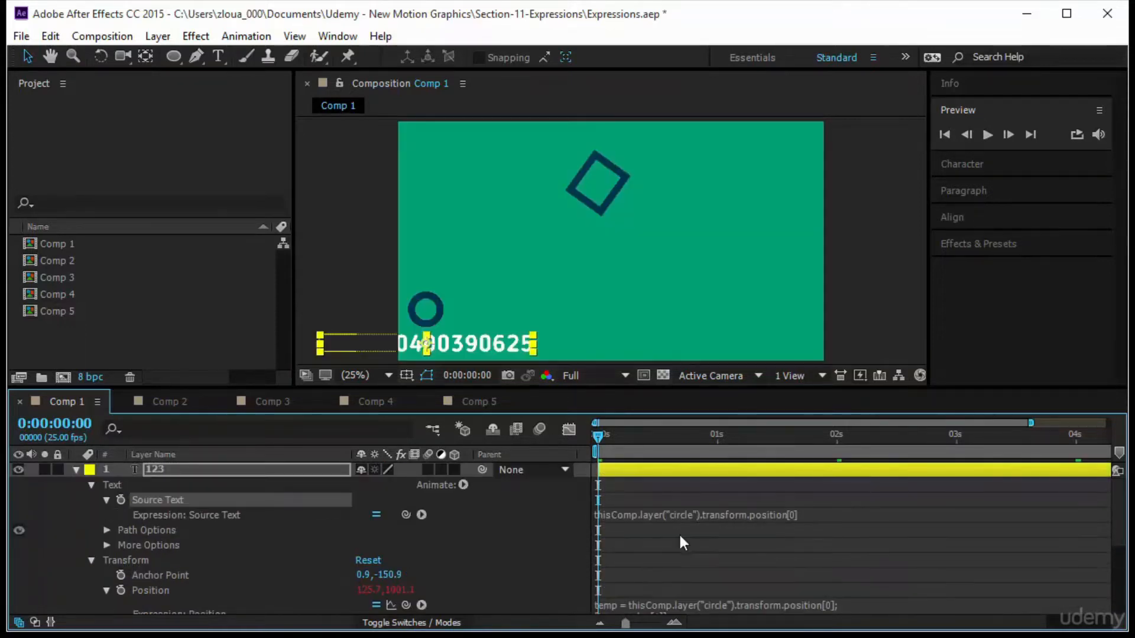
pyautogui.click(687, 547)
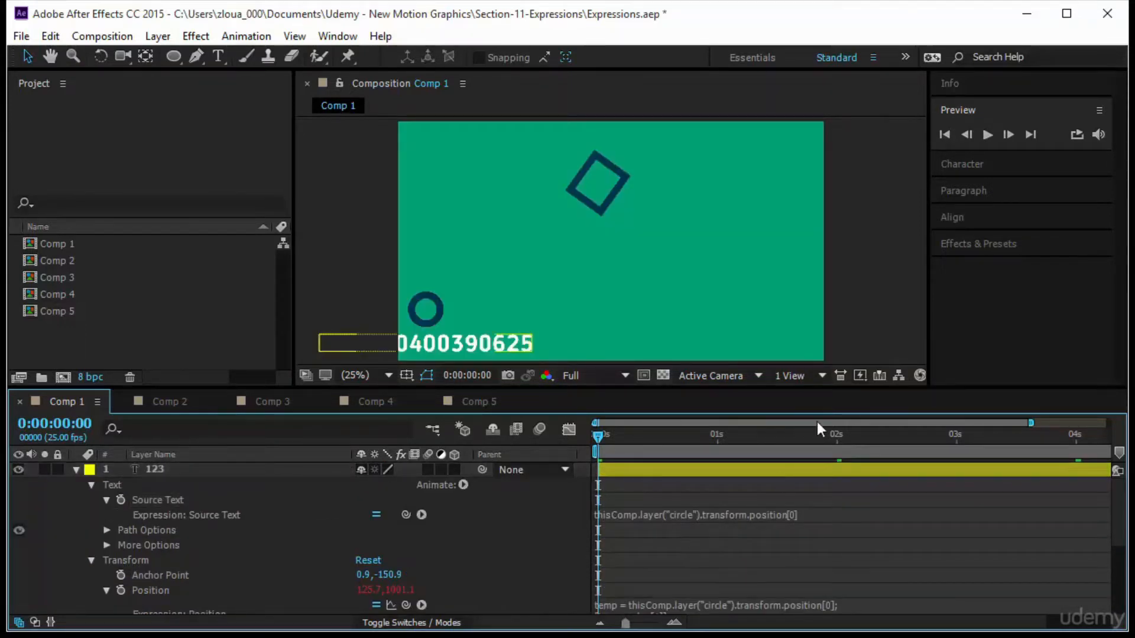
# Preview, then stretch all the circle's position keyframes so the last one sits at about 3 seconds.
pyautogui.click(983, 134)
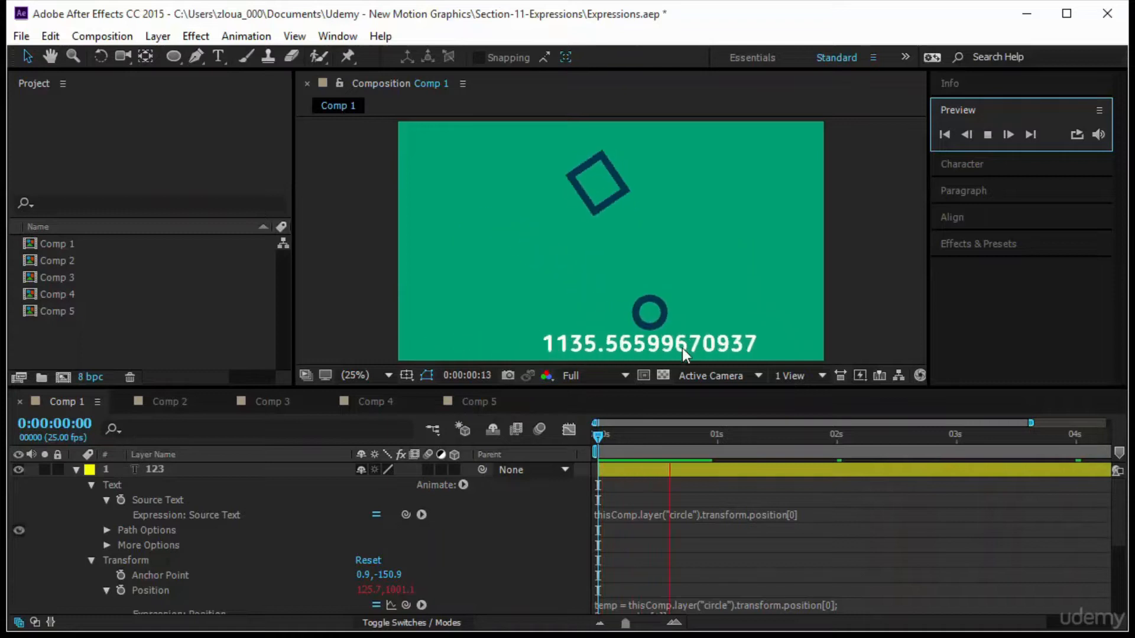
pyautogui.scroll(-3, 390, 526)
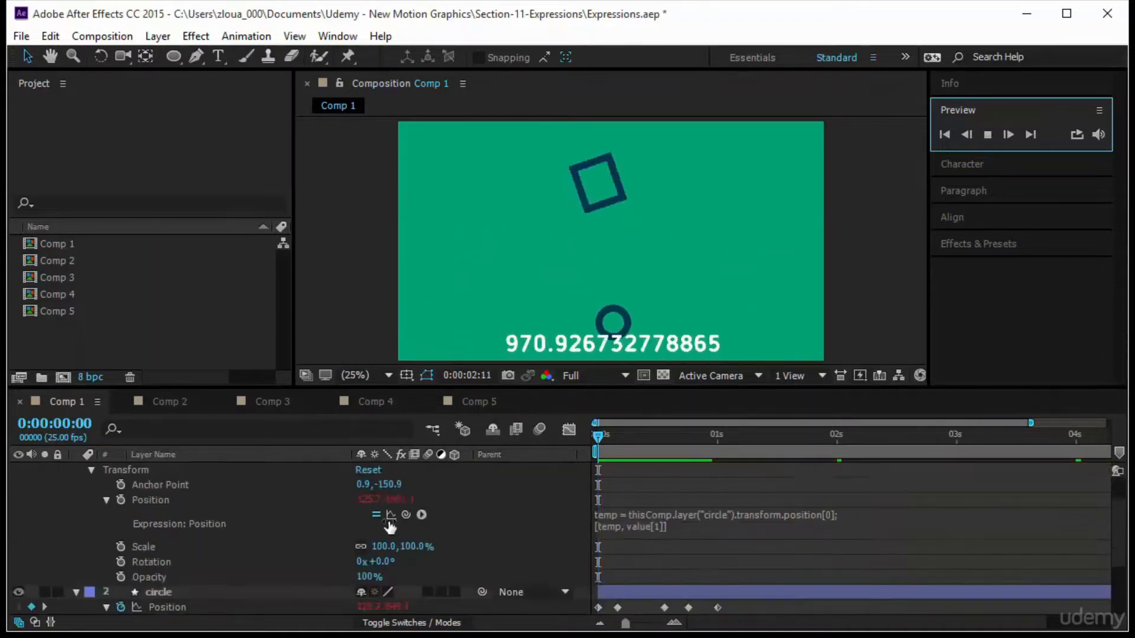
pyautogui.scroll(-3, 390, 526)
pyautogui.moveTo(742, 555); pyautogui.dragTo(591, 570)
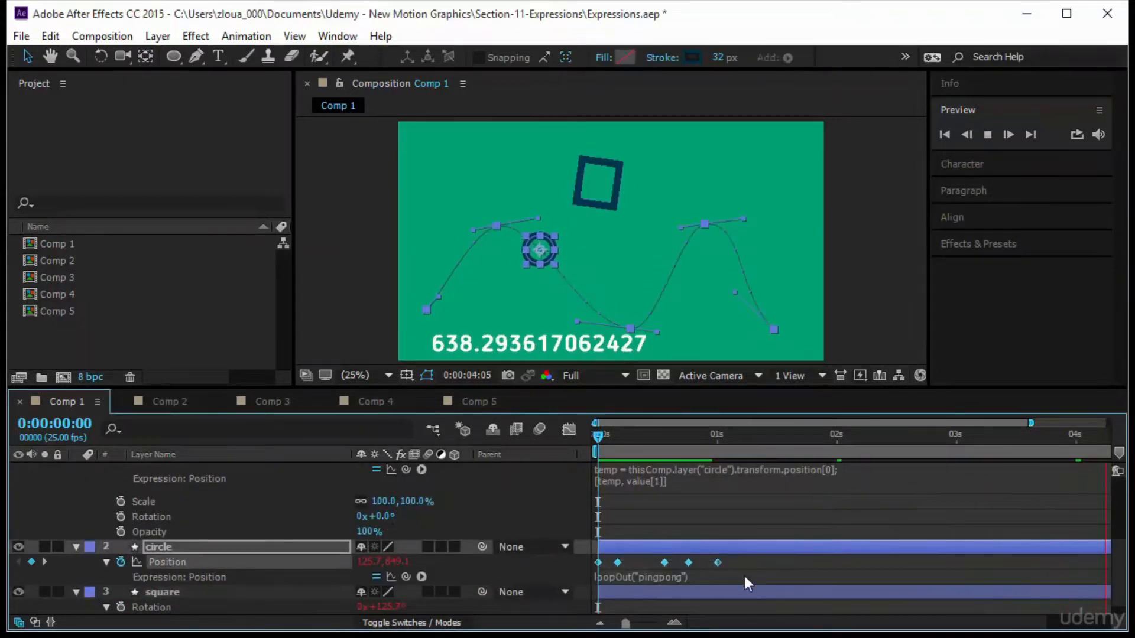
pyautogui.moveTo(715, 559); pyautogui.dragTo(959, 563)
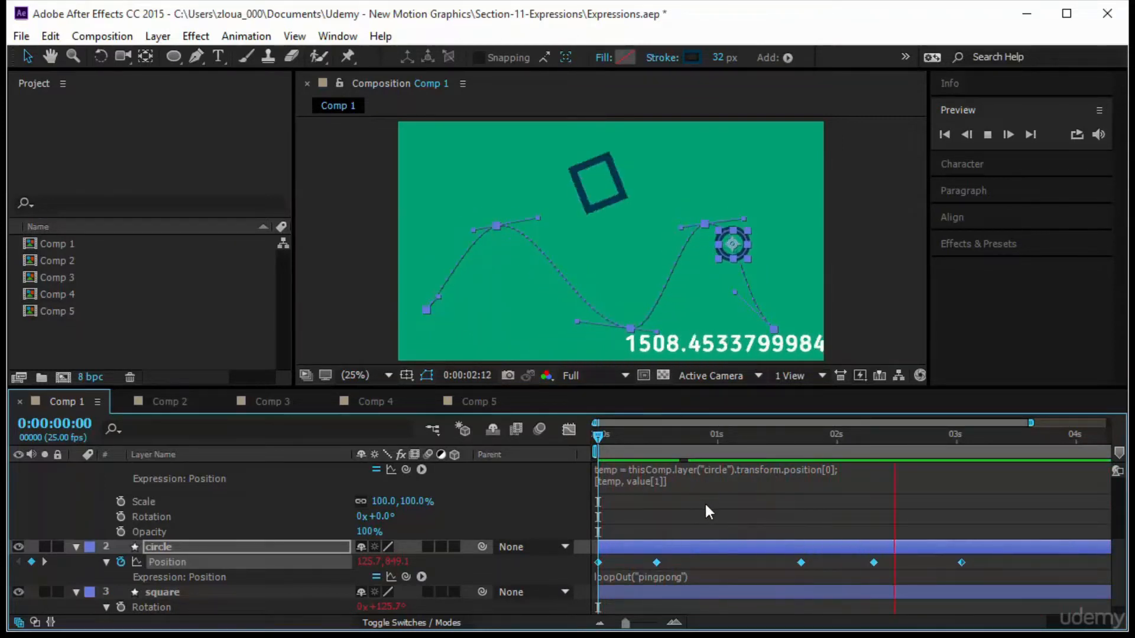
# Wrap the 123 layer's Source Text expression in Math.round() so the circle's X position displays as a whole number.
pyautogui.scroll(5, 704, 502)
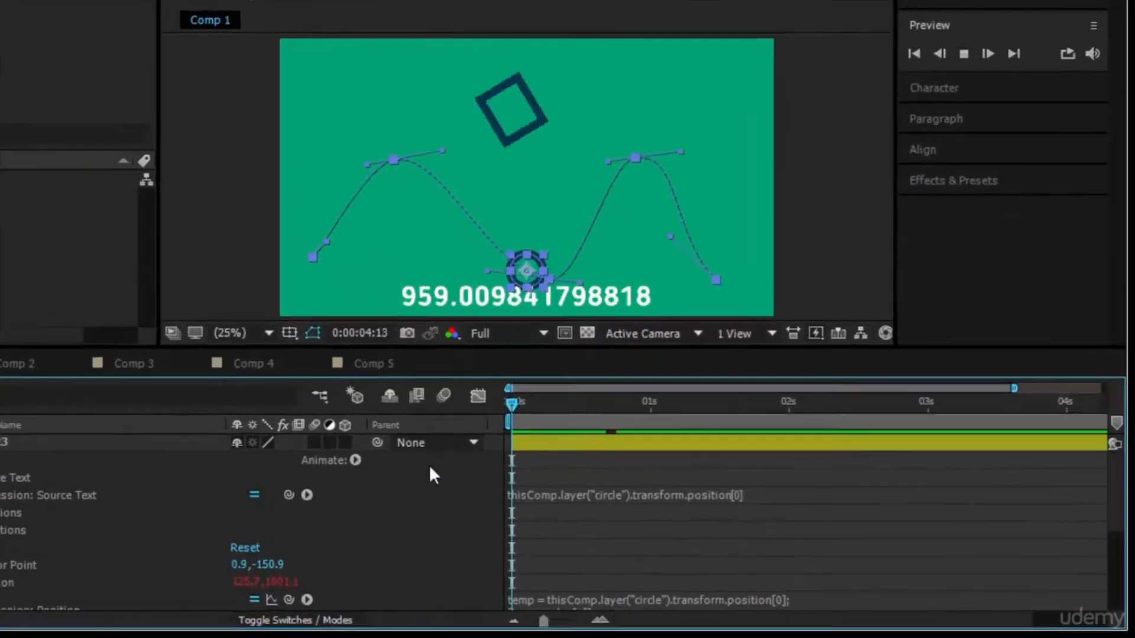
pyautogui.click(594, 495)
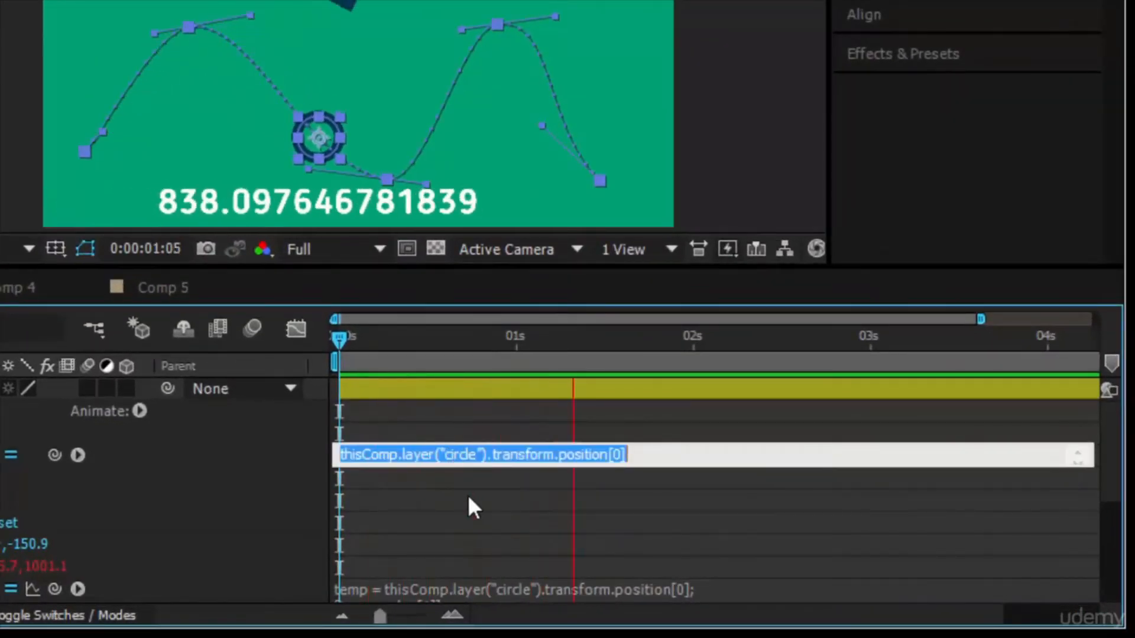
pyautogui.click(660, 456)
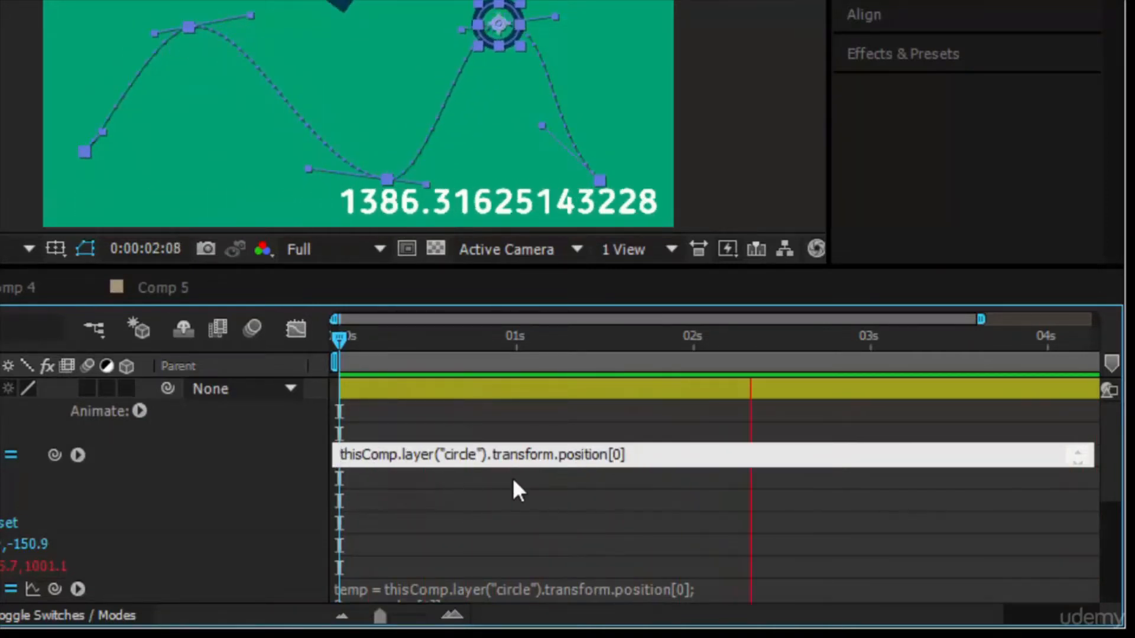
pyautogui.click(79, 455)
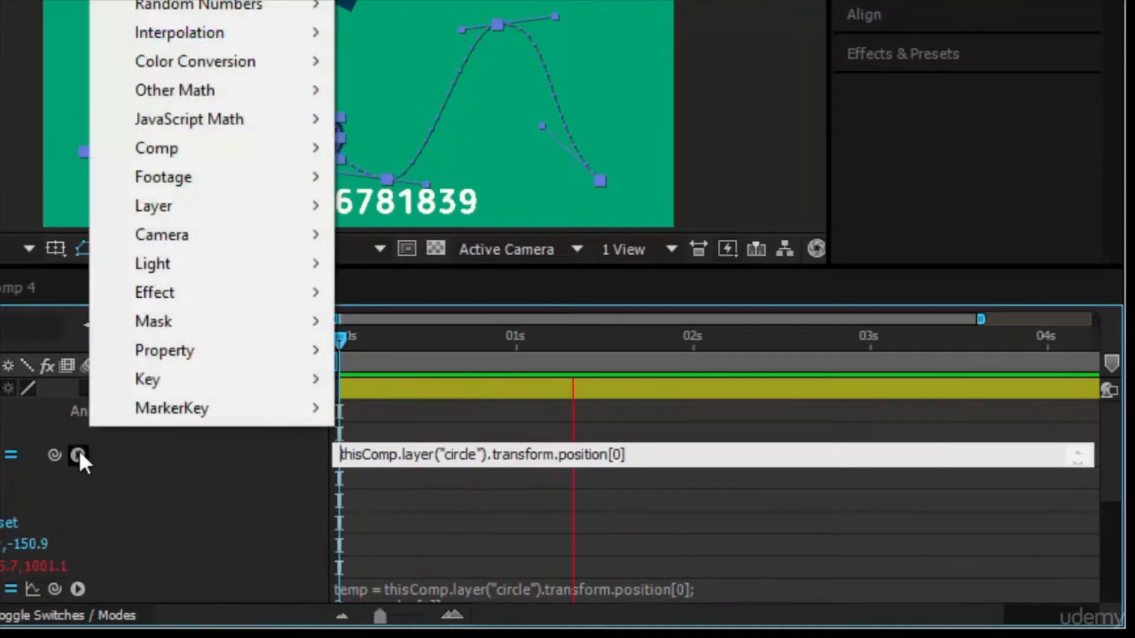
pyautogui.moveTo(216, 114)
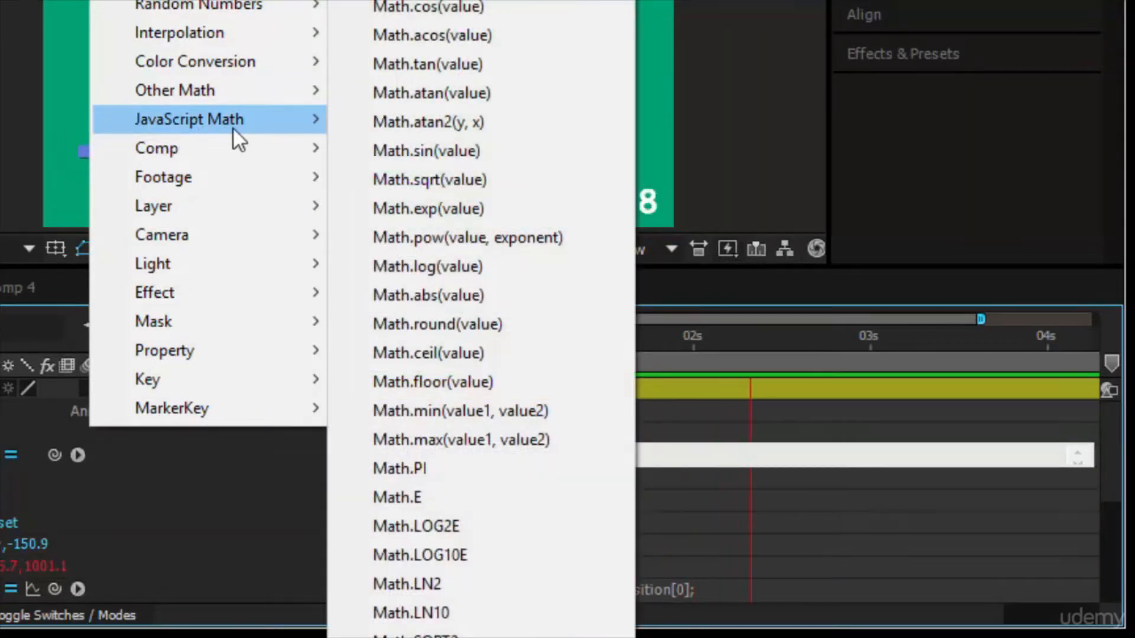
pyautogui.click(473, 326)
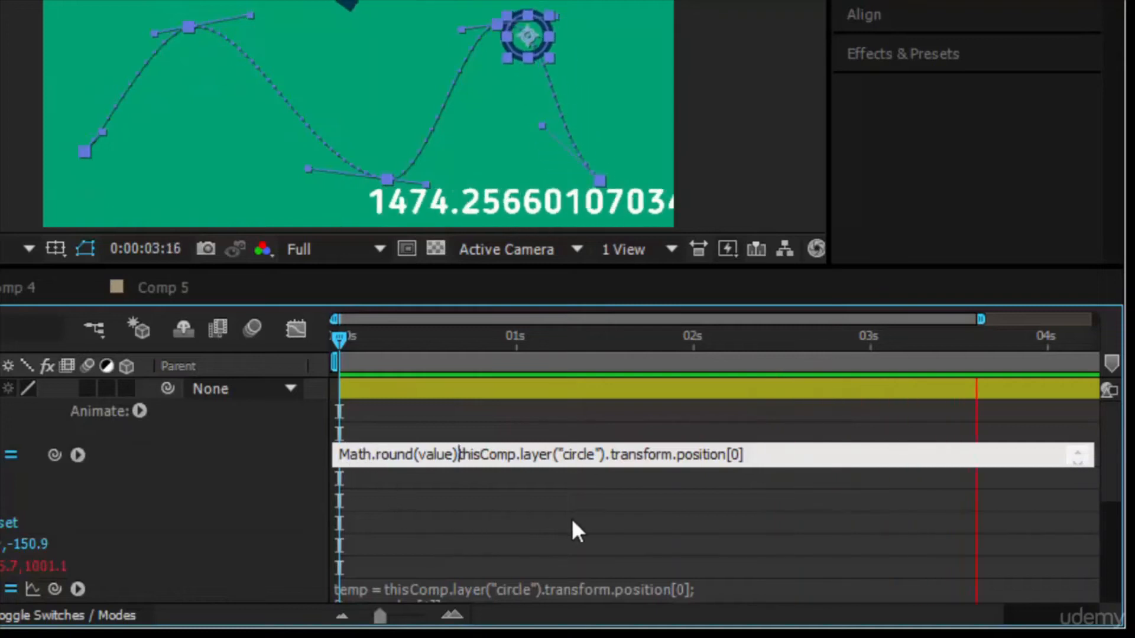
pyautogui.press('BackSpace')
pyautogui.press('BackSpace')
pyautogui.press('BackSpace')
pyautogui.press('BackSpace')
pyautogui.press('BackSpace')
pyautogui.press('BackSpace')
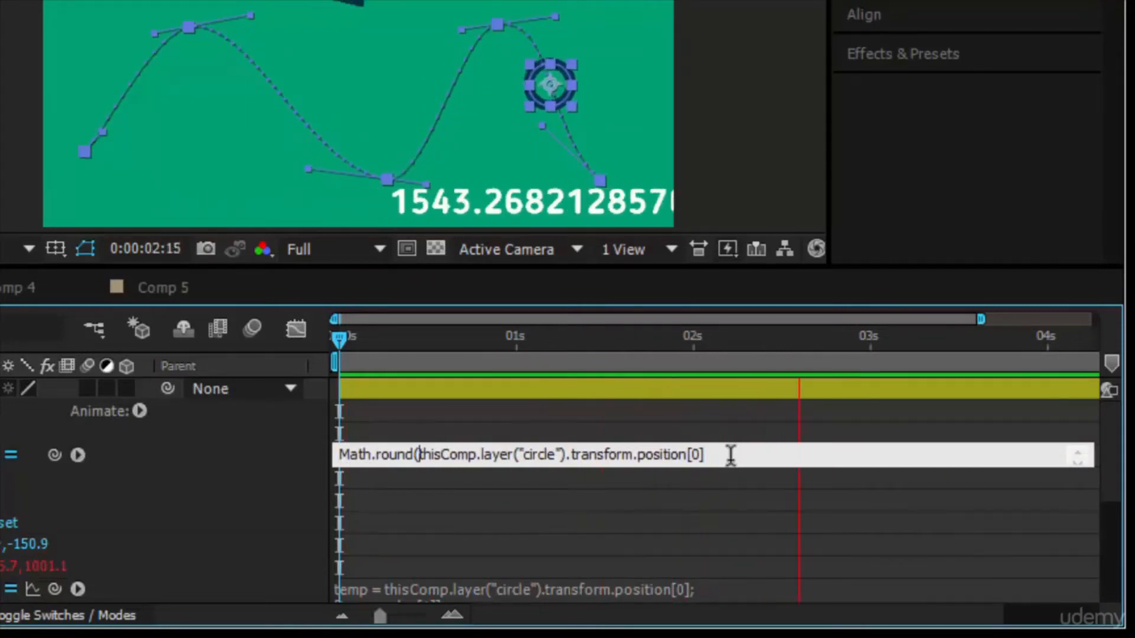
pyautogui.click(755, 452)
pyautogui.write(')')
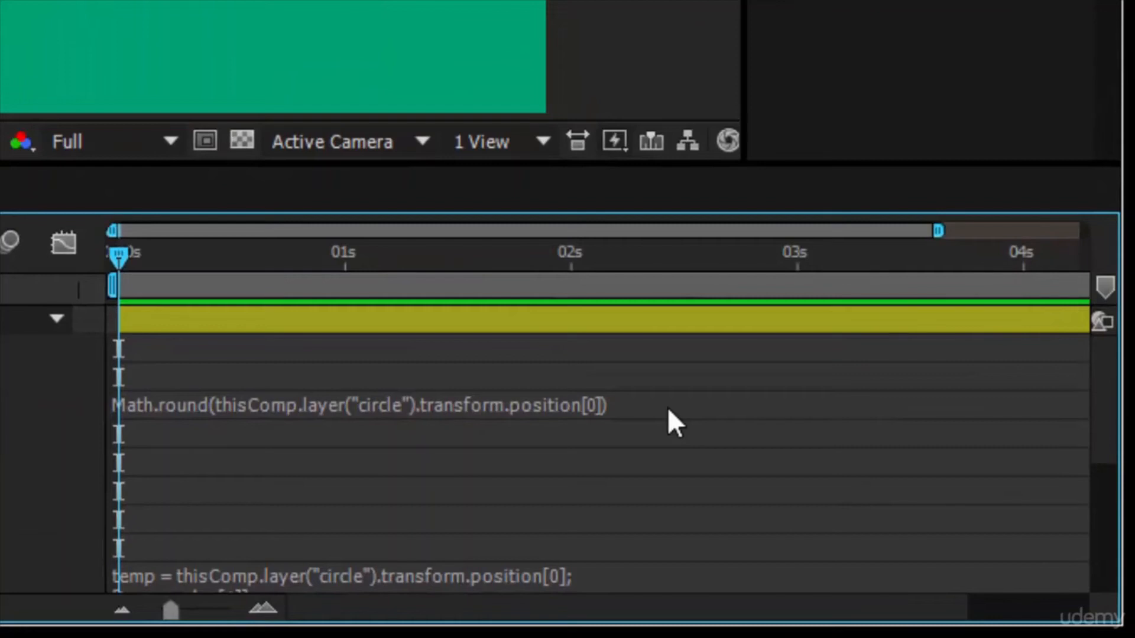
# Divide the rounded Source Text result by 2 and preview the animation.
pyautogui.click(668, 407)
pyautogui.click(657, 408)
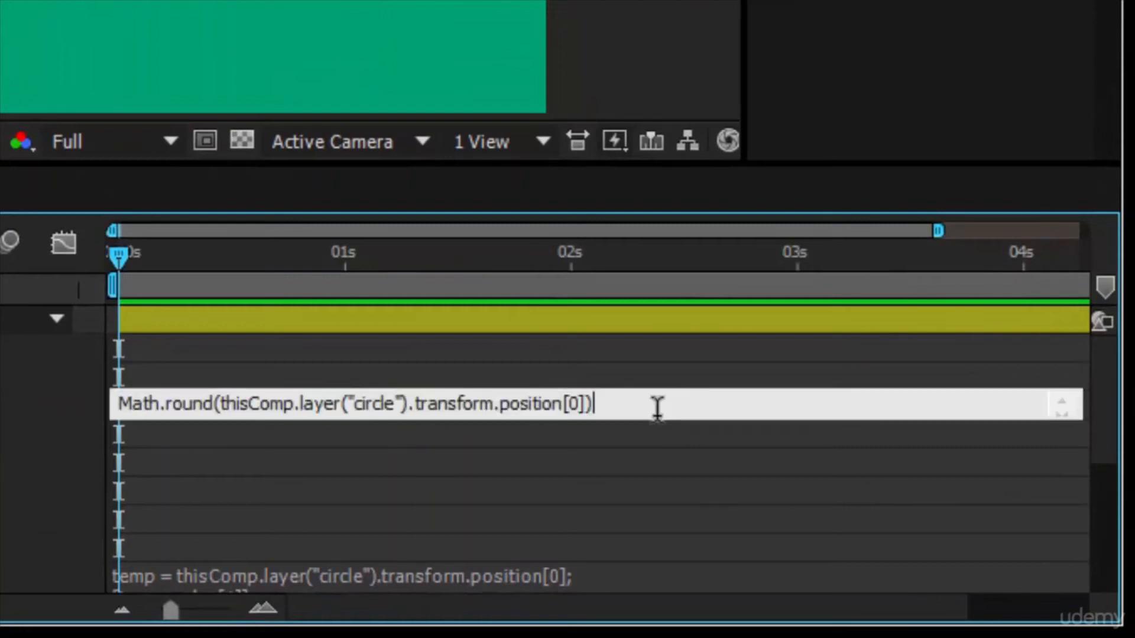
pyautogui.write('/2')
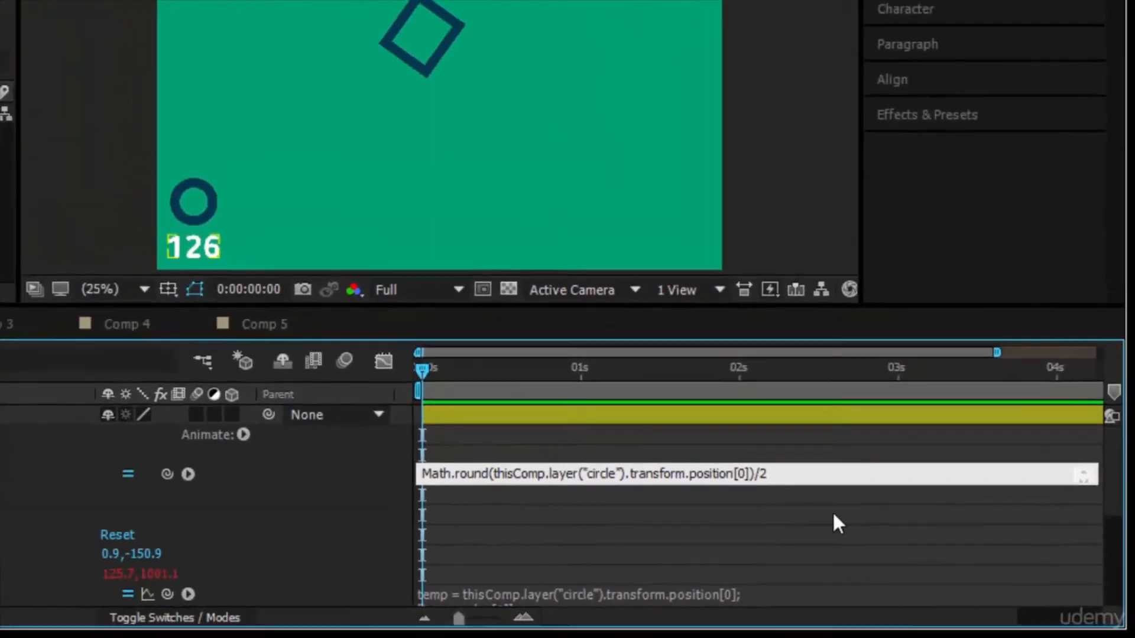
pyautogui.click(730, 467)
pyautogui.click(986, 134)
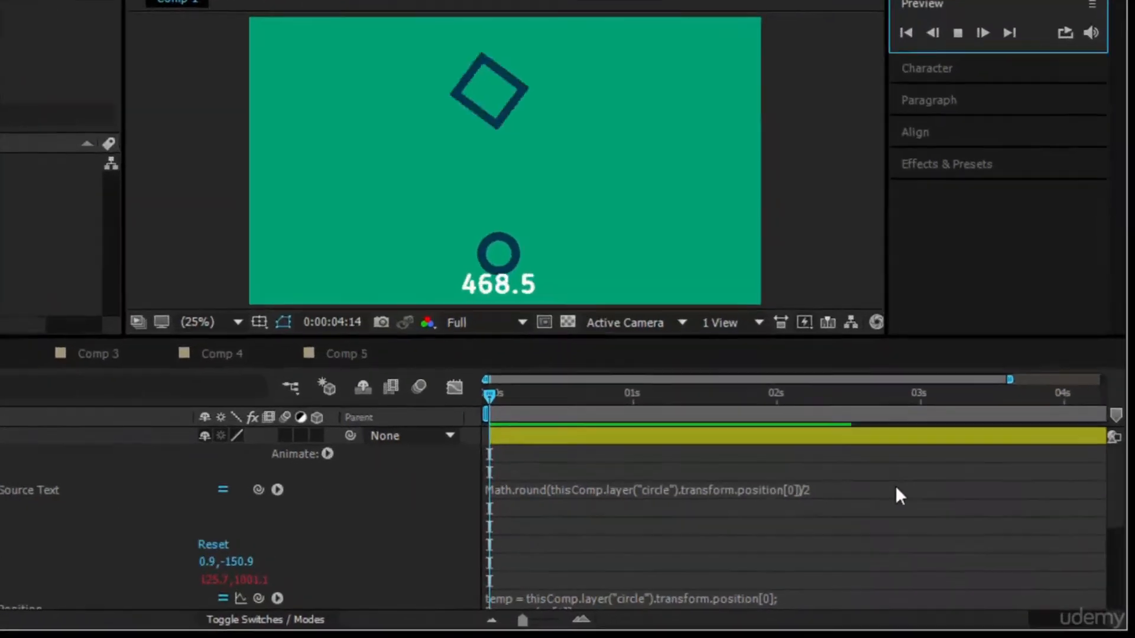
# Move the division inside the rounding so the Source Text reads Math.round(thisComp.layer("circle").transform.position[0]/2).
pyautogui.click(910, 514)
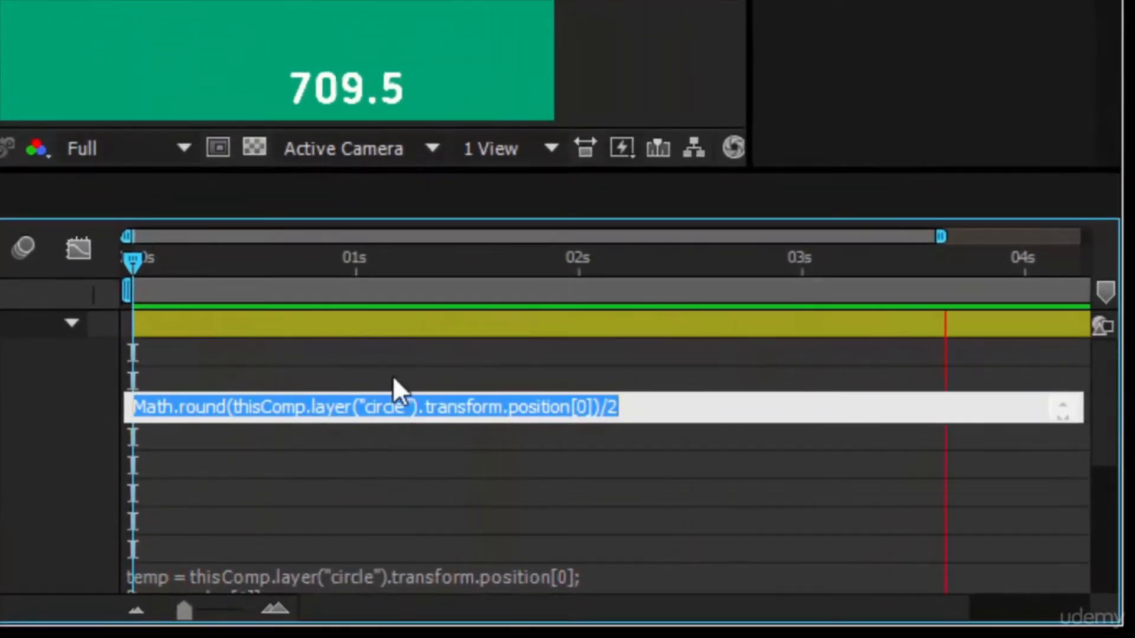
pyautogui.click(645, 406)
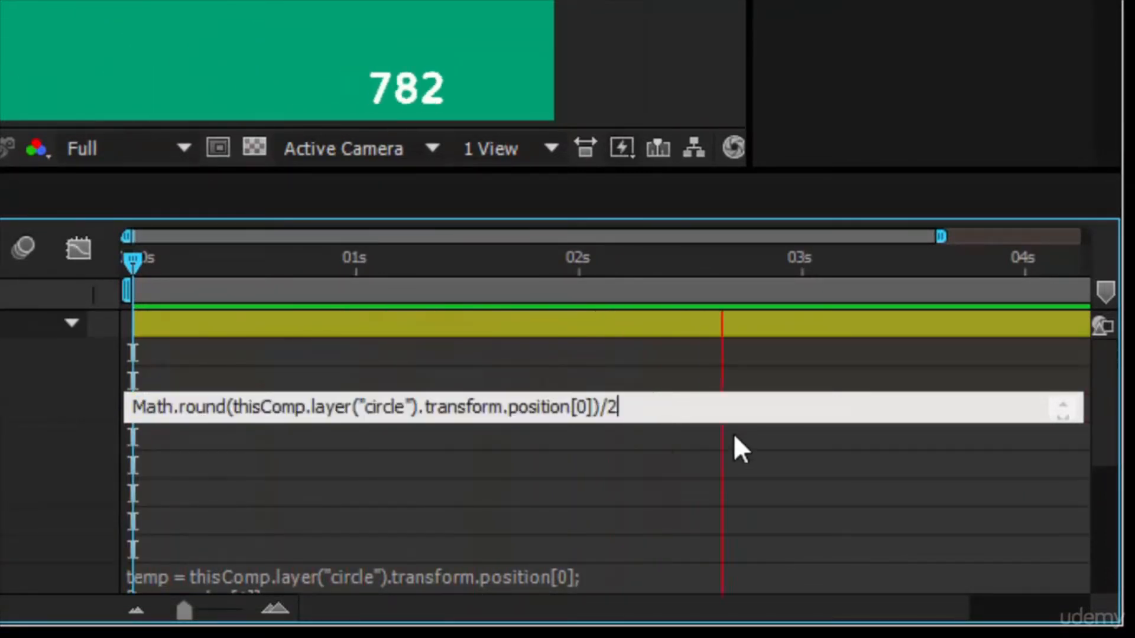
pyautogui.press('BackSpace')
pyautogui.press('BackSpace')
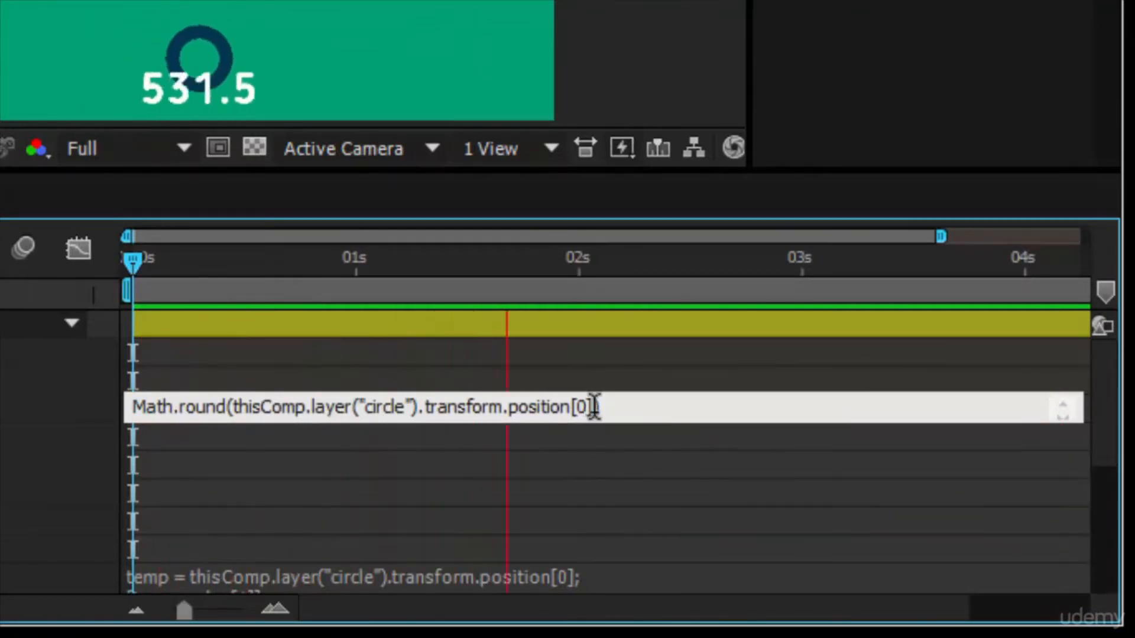
pyautogui.write('/')
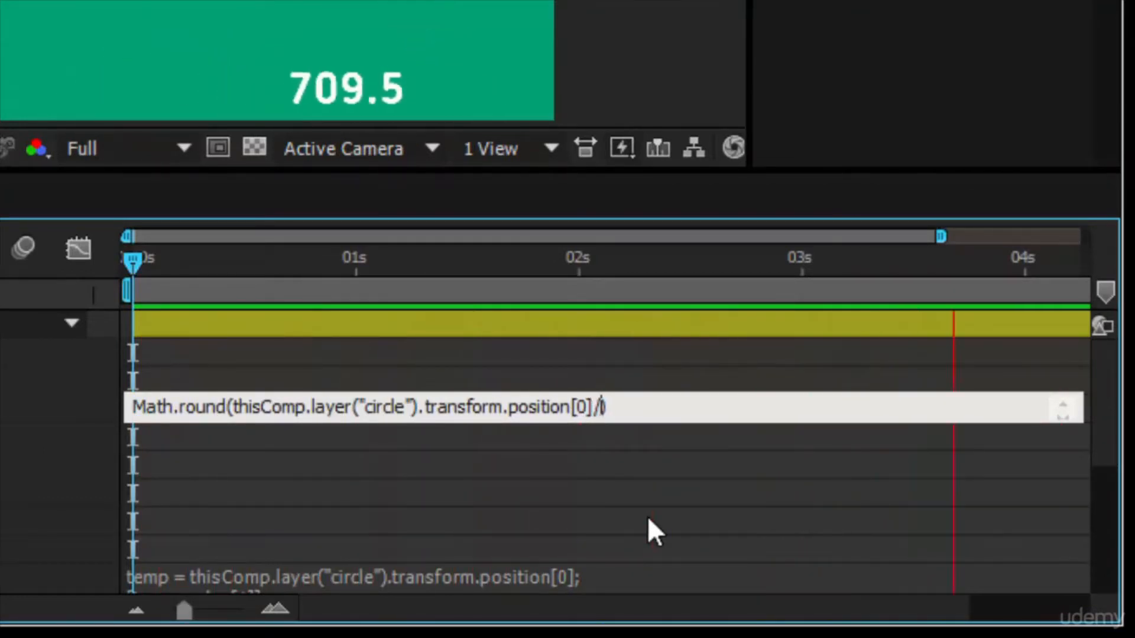
pyautogui.write('2')
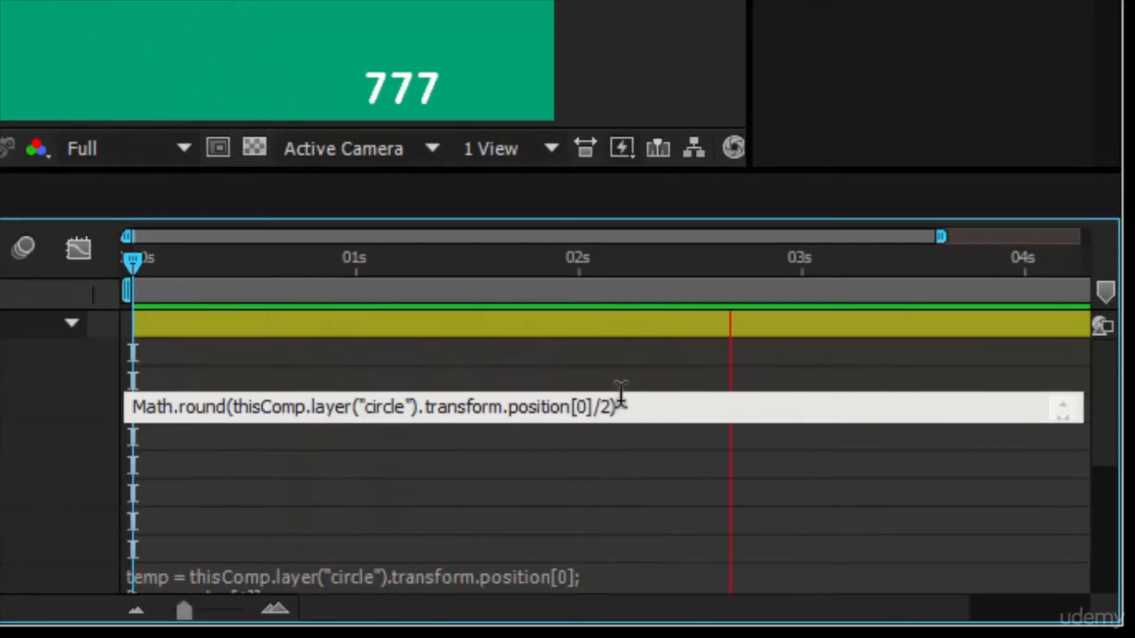
pyautogui.click(630, 478)
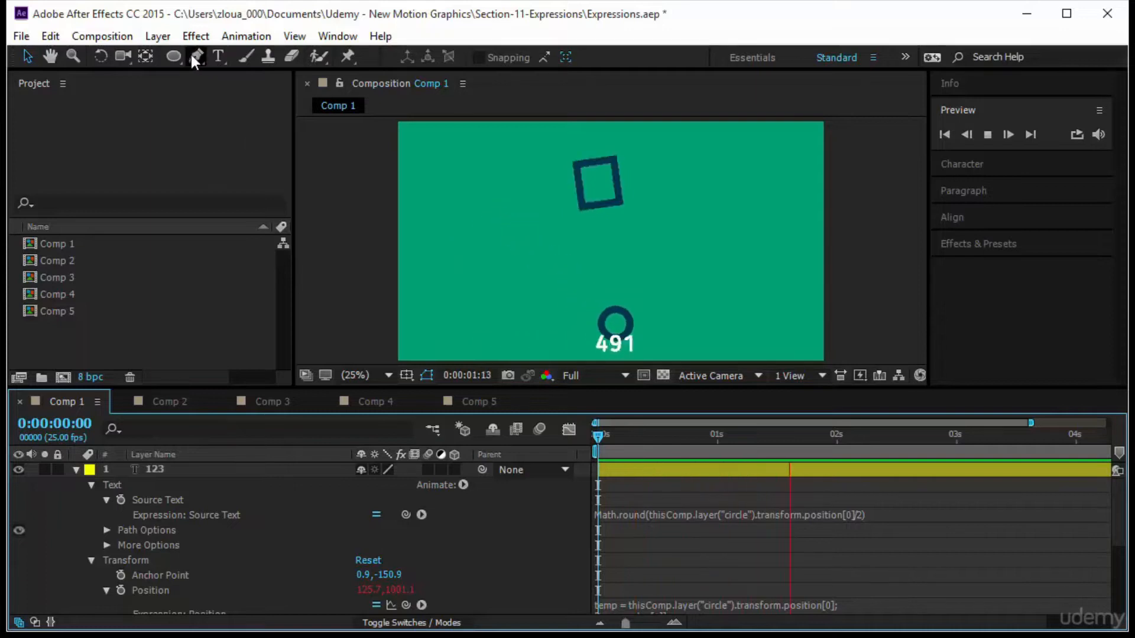
# Draw a tall narrow rectangle near the composition's left edge with the Rectangle Tool.
pyautogui.click(173, 56)
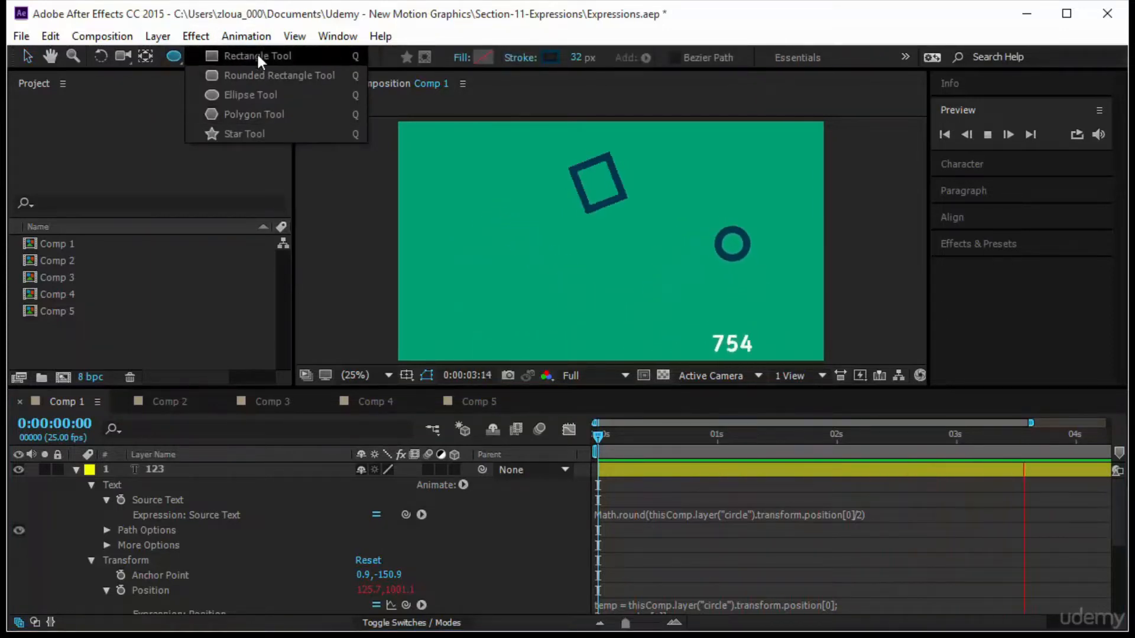
pyautogui.click(258, 55)
pyautogui.click(424, 189)
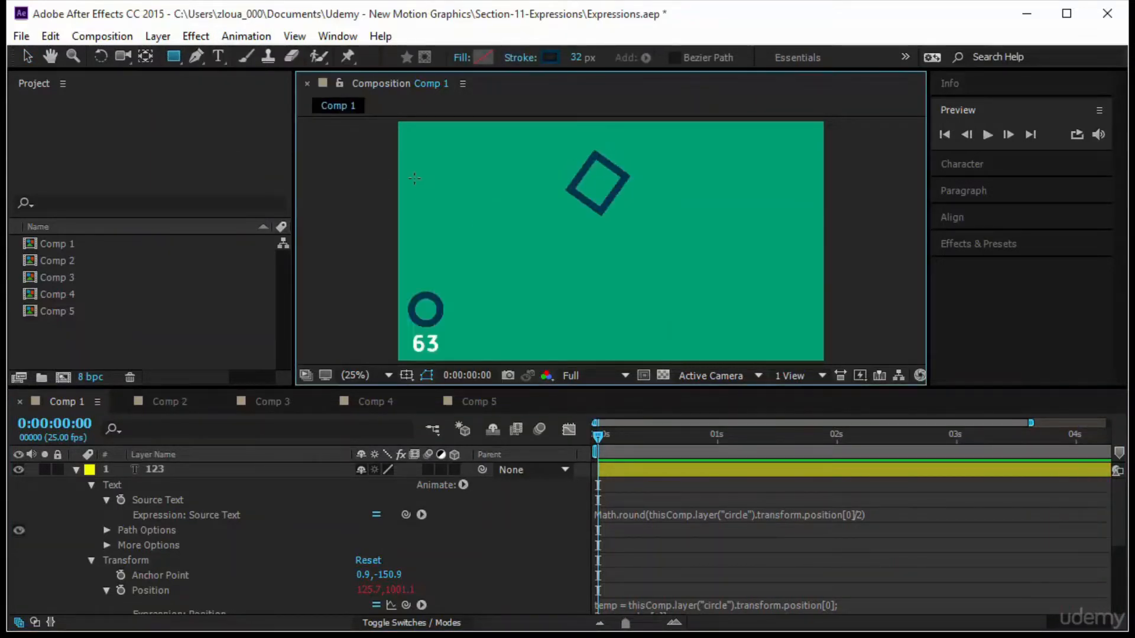
pyautogui.moveTo(411, 179); pyautogui.dragTo(424, 253)
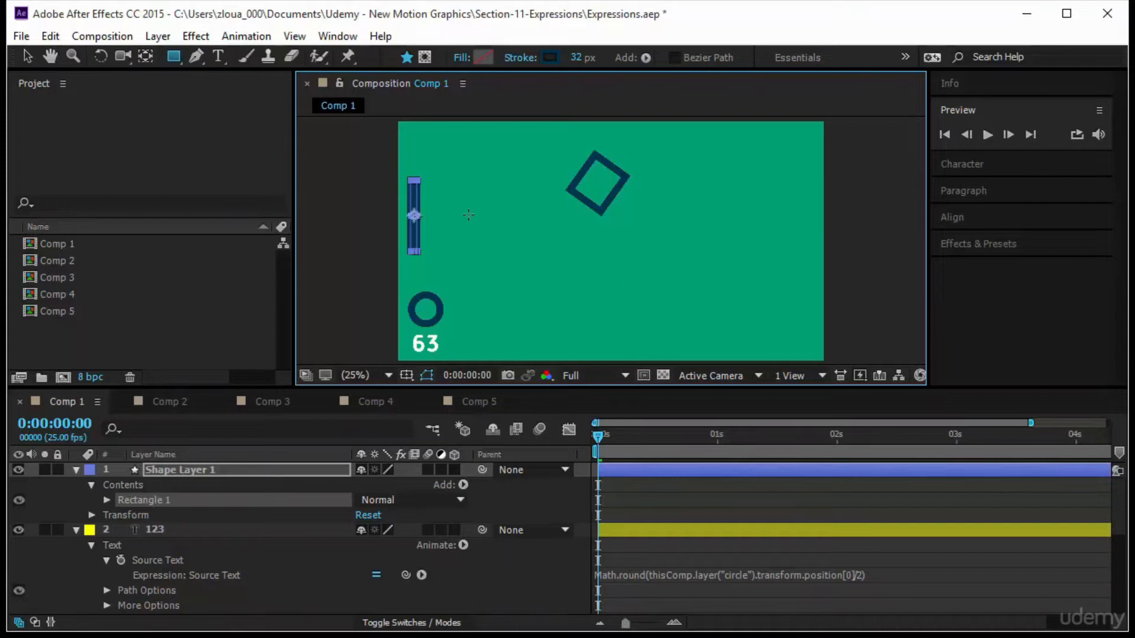
pyautogui.click(767, 513)
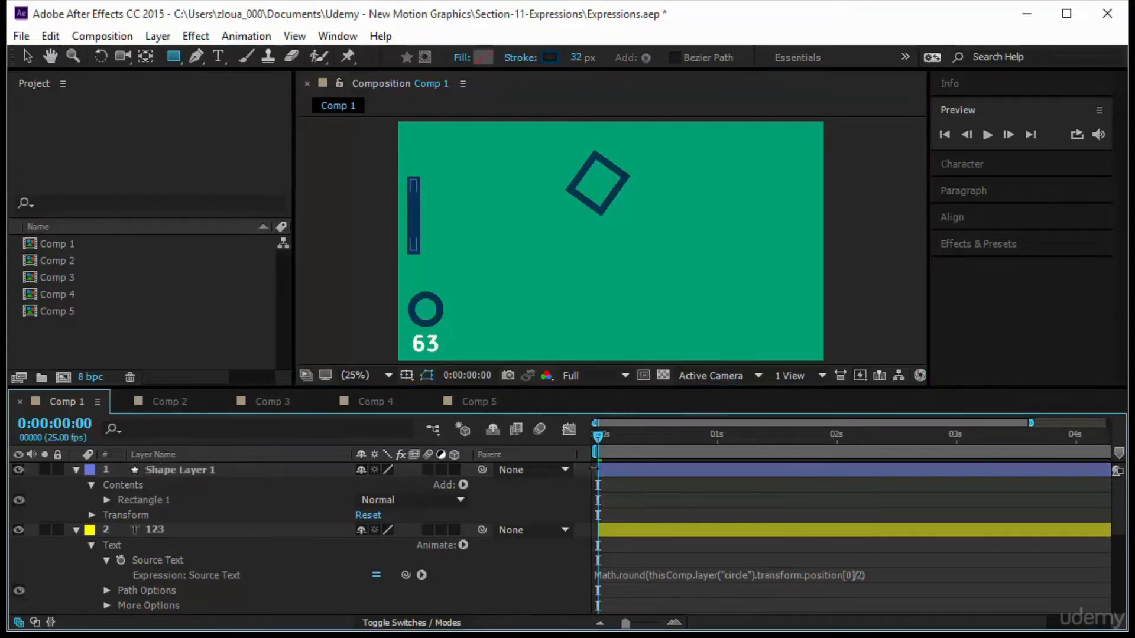
# Scrub through the timeline to check the circle, square and number animation.
pyautogui.moveTo(598, 438); pyautogui.dragTo(722, 445)
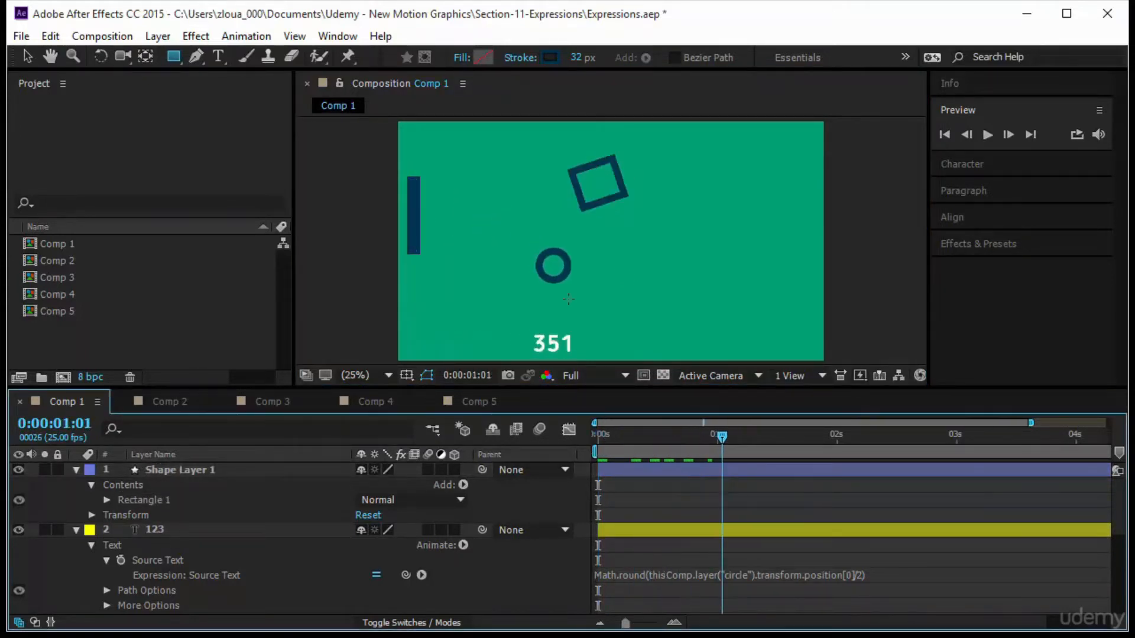
pyautogui.scroll(-5, 214, 567)
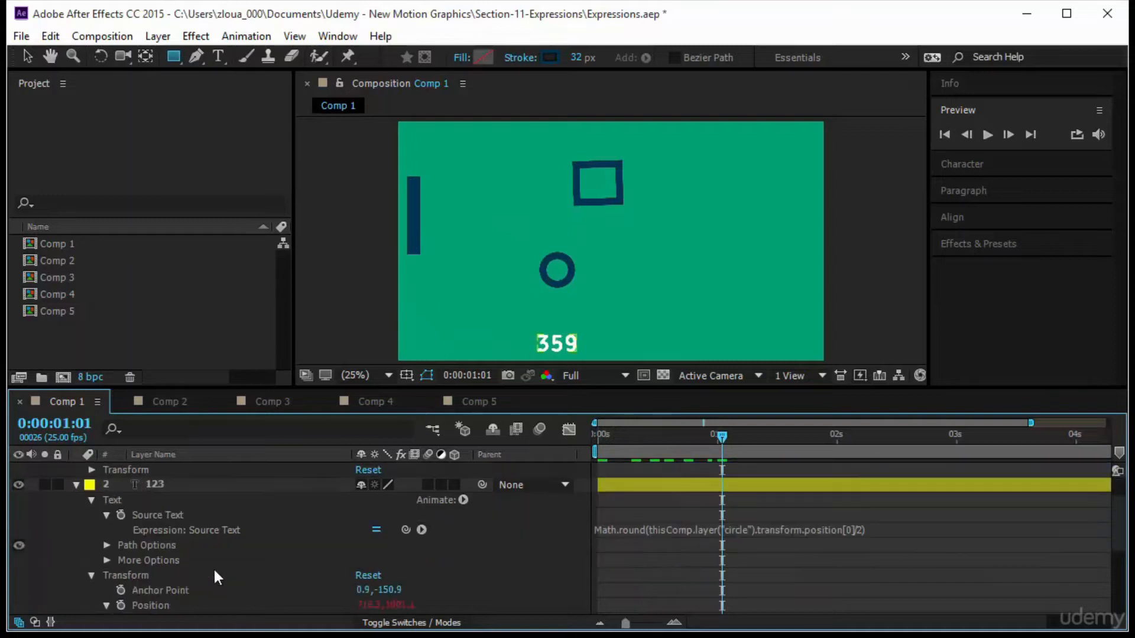
pyautogui.click(215, 529)
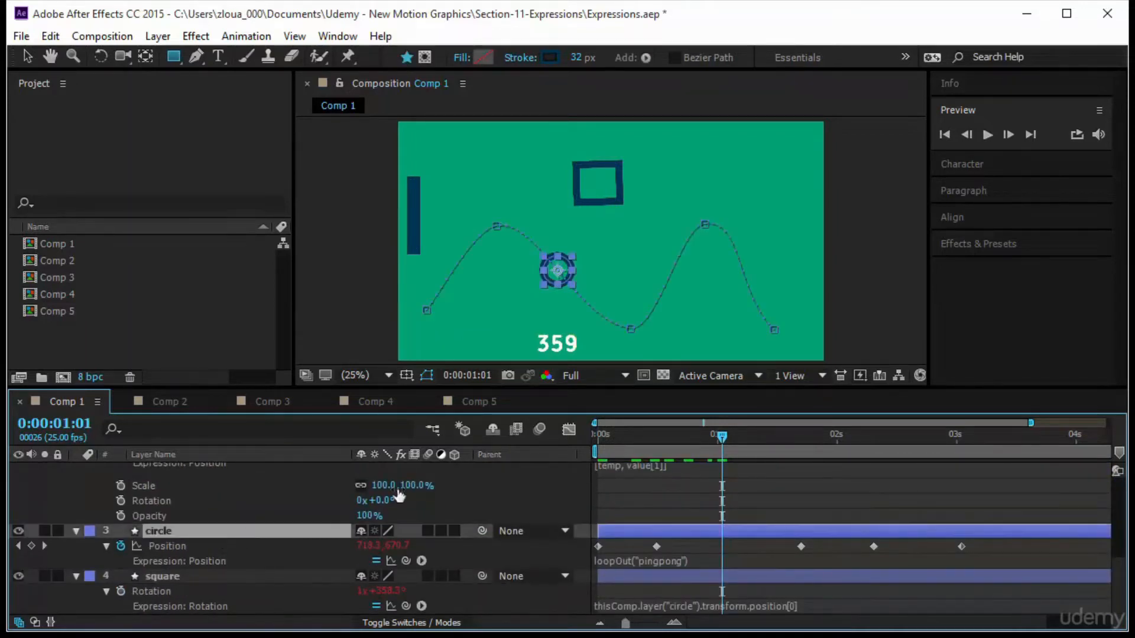
pyautogui.moveTo(714, 434); pyautogui.dragTo(751, 449)
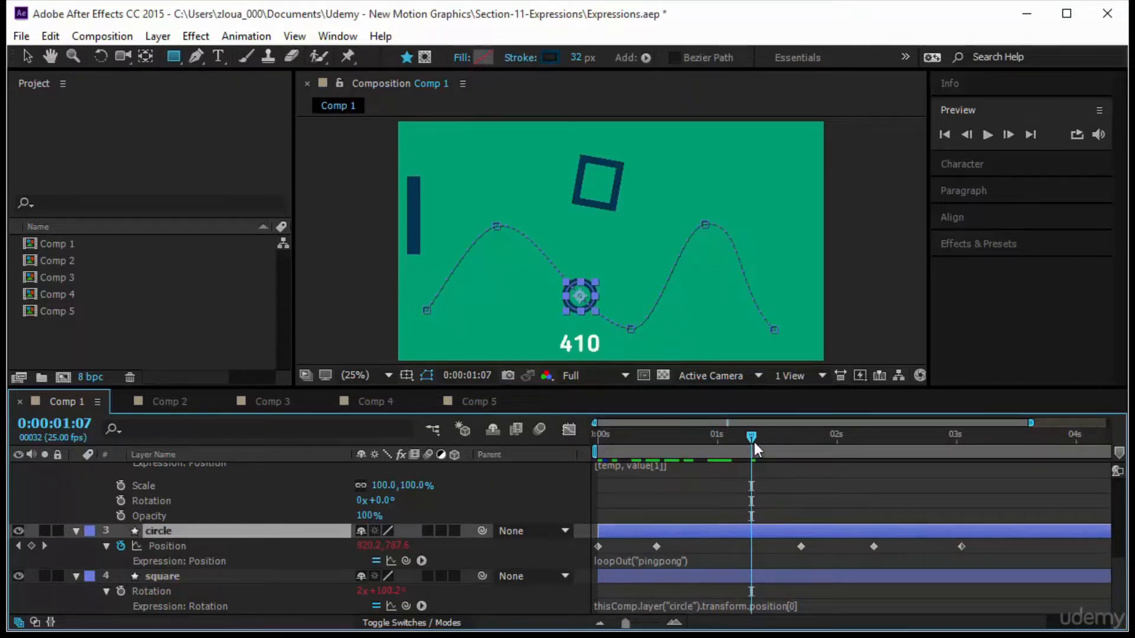
pyautogui.moveTo(754, 442); pyautogui.dragTo(569, 470)
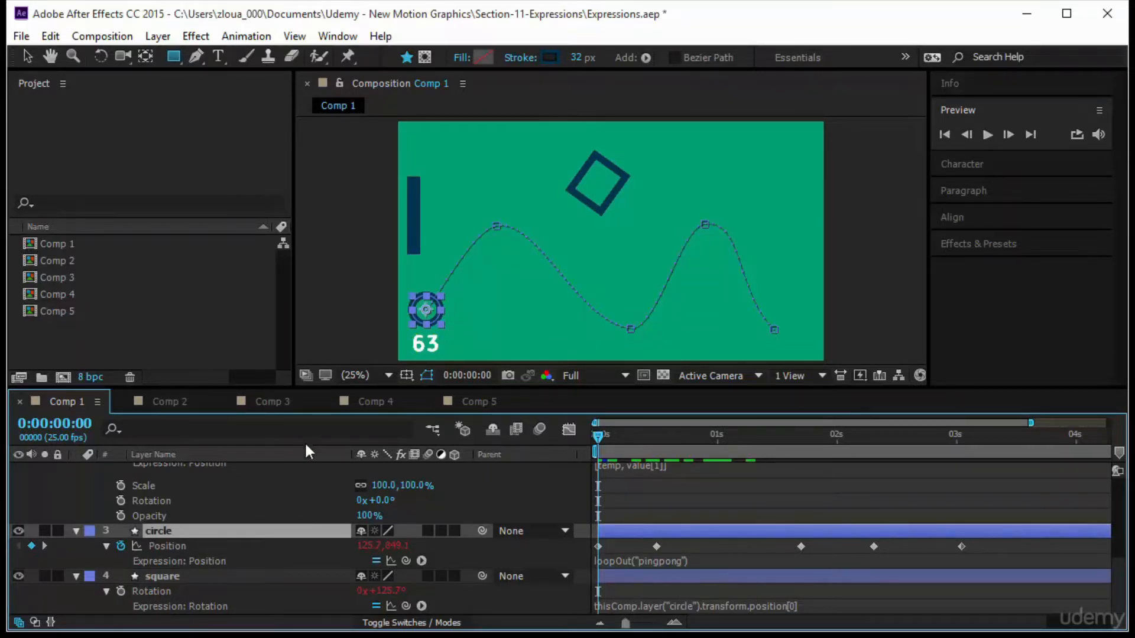
# Rename the new shape layer to pad.
pyautogui.click(264, 485)
pyautogui.scroll(3, 265, 484)
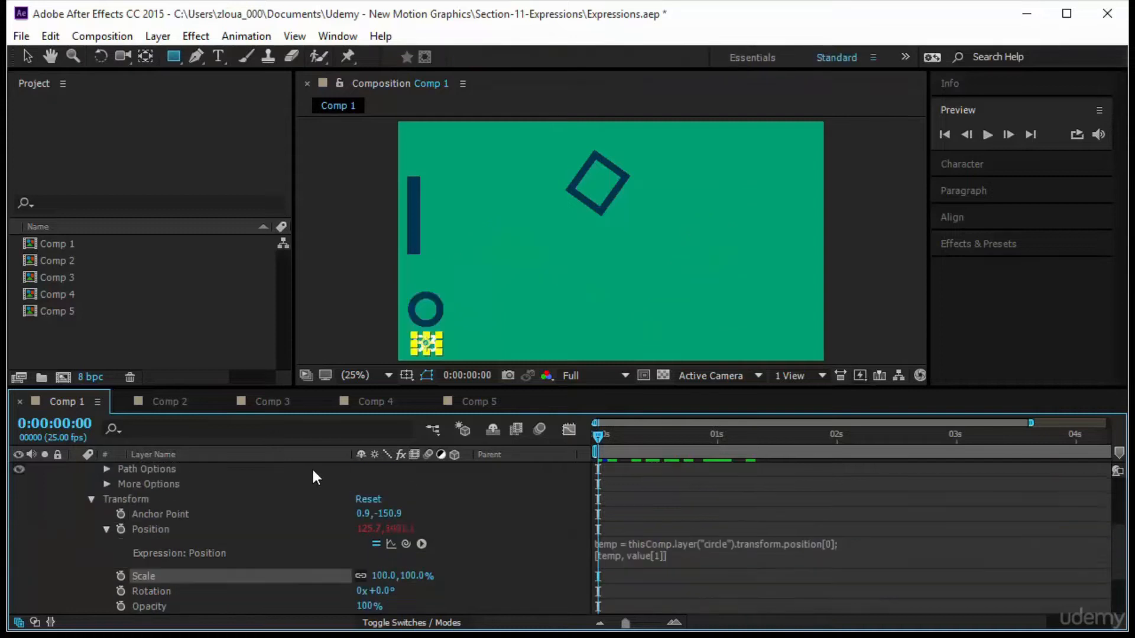
pyautogui.scroll(3, 264, 479)
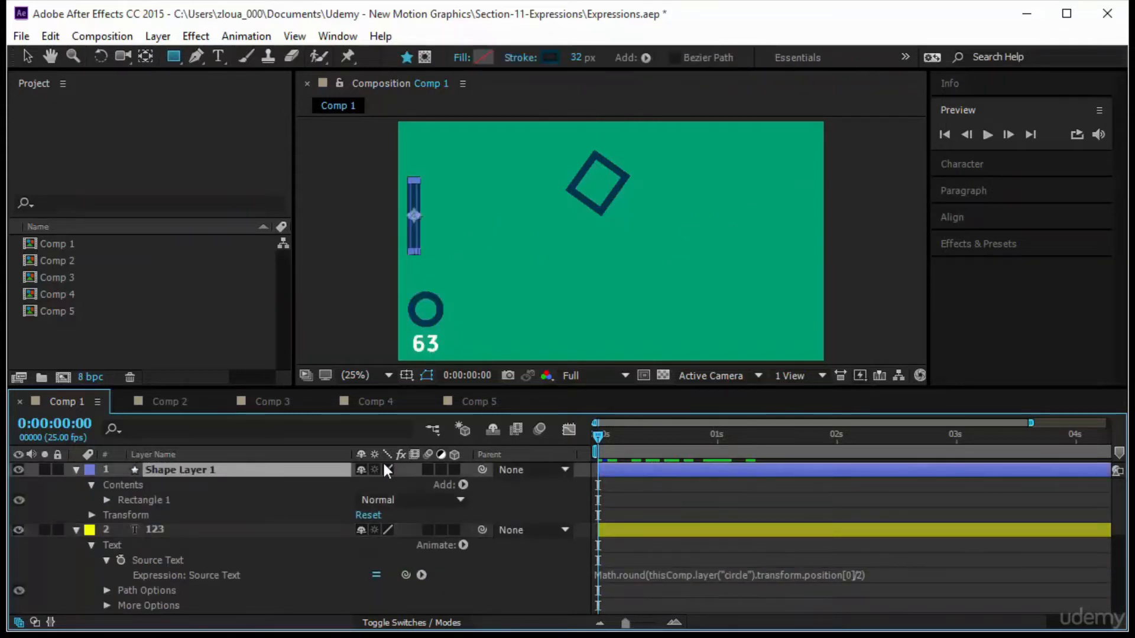
pyautogui.press('Return')
pyautogui.write('pad')
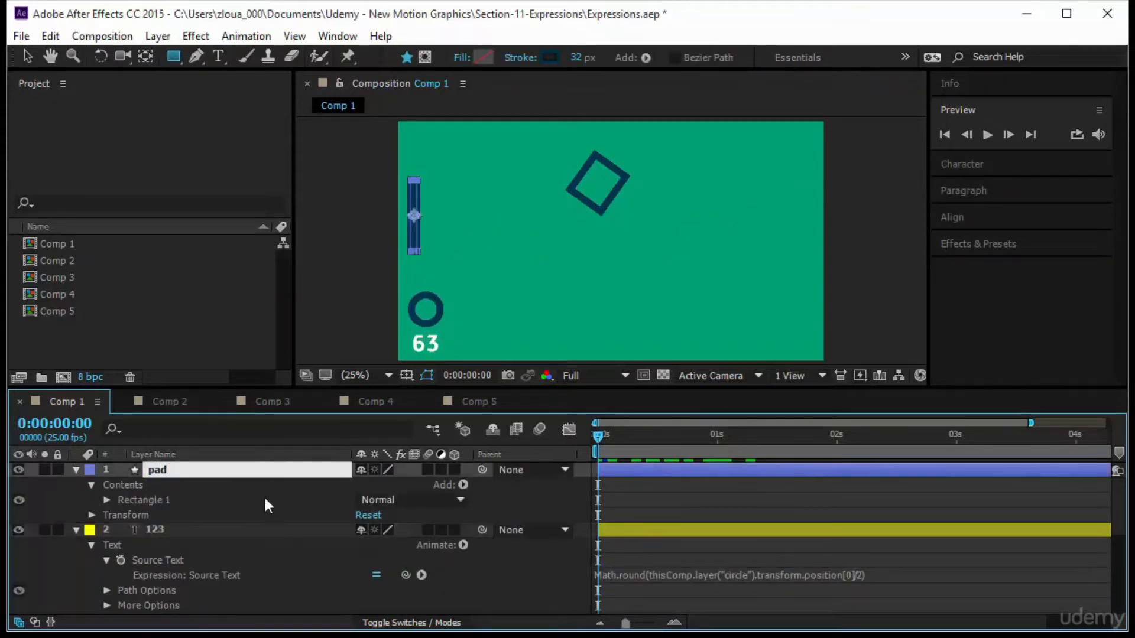
# Add a Position expression to the pad layer that stores the circle's position[1] in temp and returns [temp, temp].
pyautogui.click(243, 500)
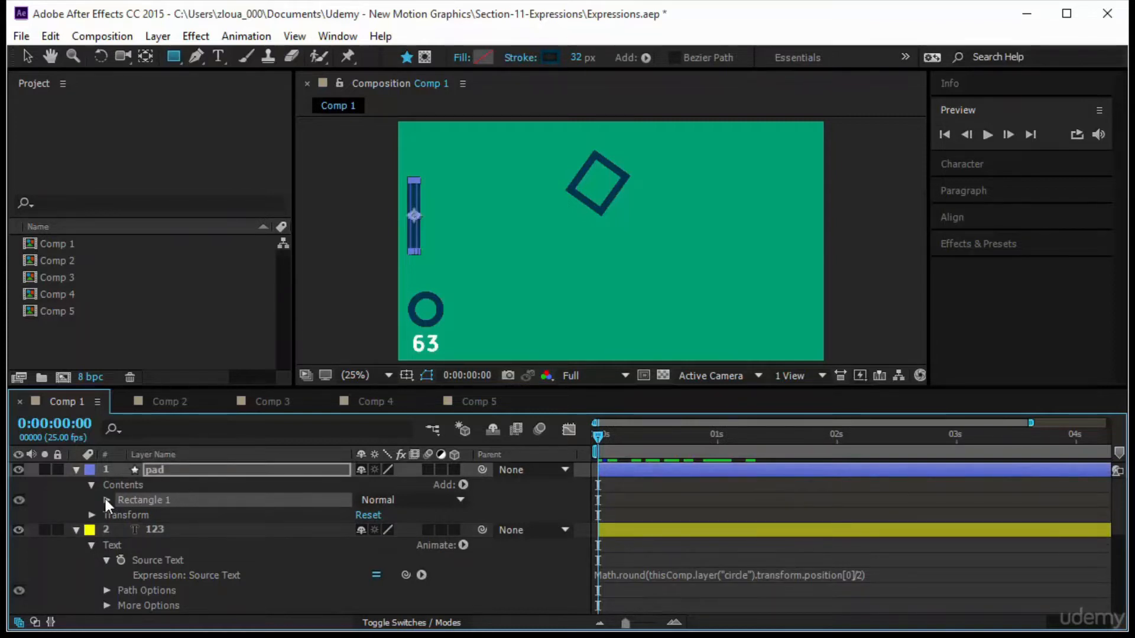
pyautogui.click(91, 514)
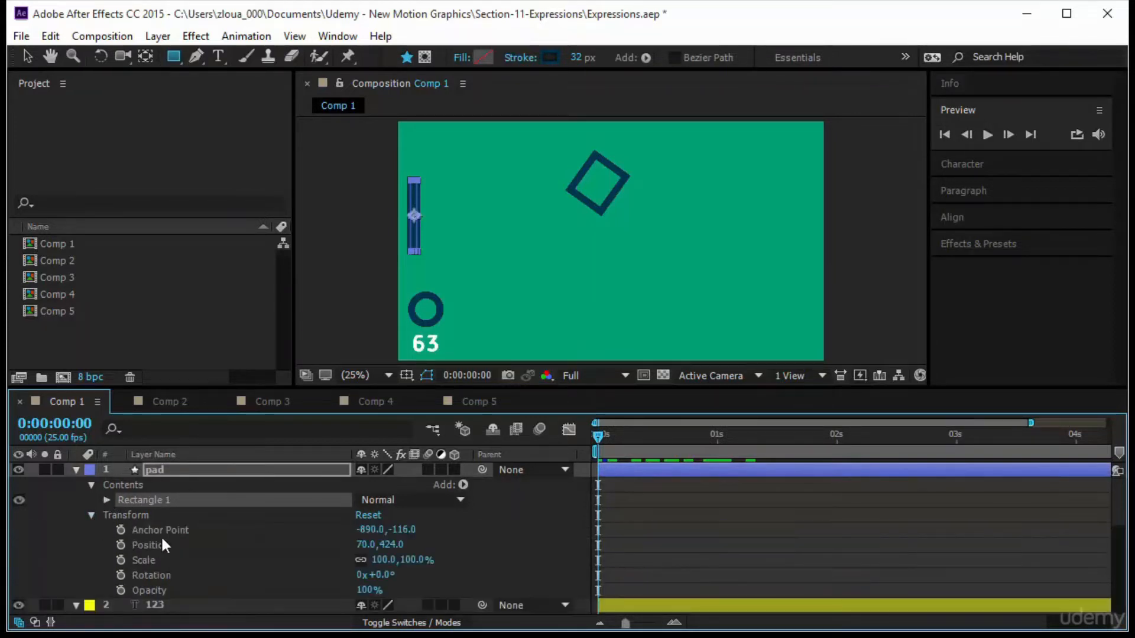
pyautogui.keyDown('alt'); pyautogui.click(119, 543); pyautogui.keyUp('alt')
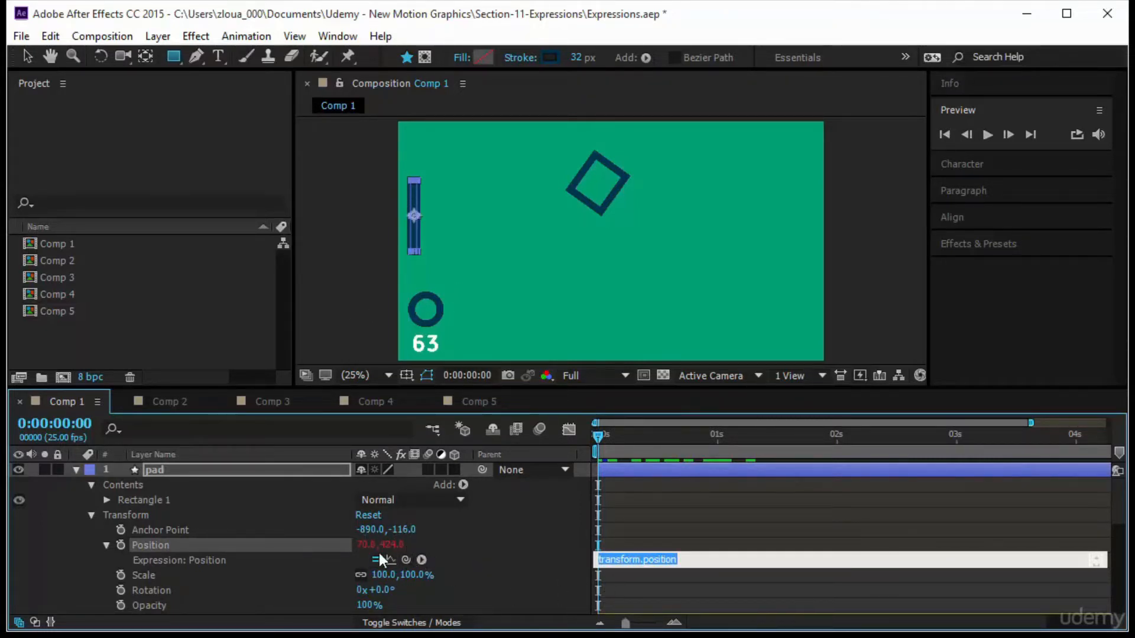
pyautogui.moveTo(404, 560)
pyautogui.mouseDown()
pyautogui.moveTo(375, 605)
pyautogui.moveTo(371, 565)
pyautogui.moveTo(396, 567)
pyautogui.mouseUp()
pyautogui.click(722, 495)
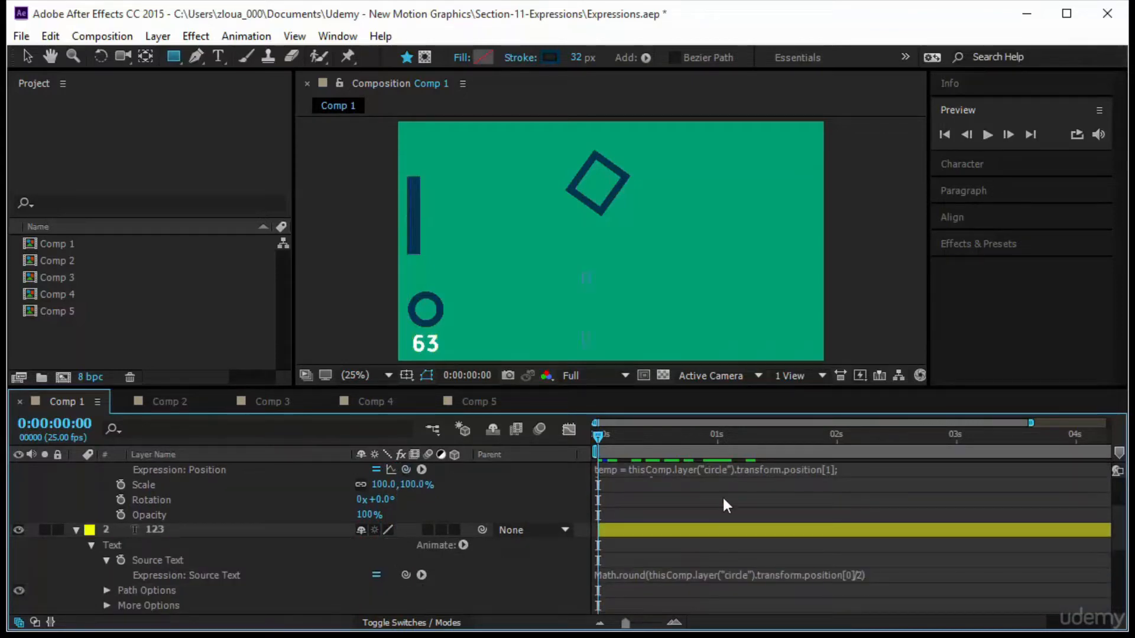
pyautogui.scroll(3, 726, 502)
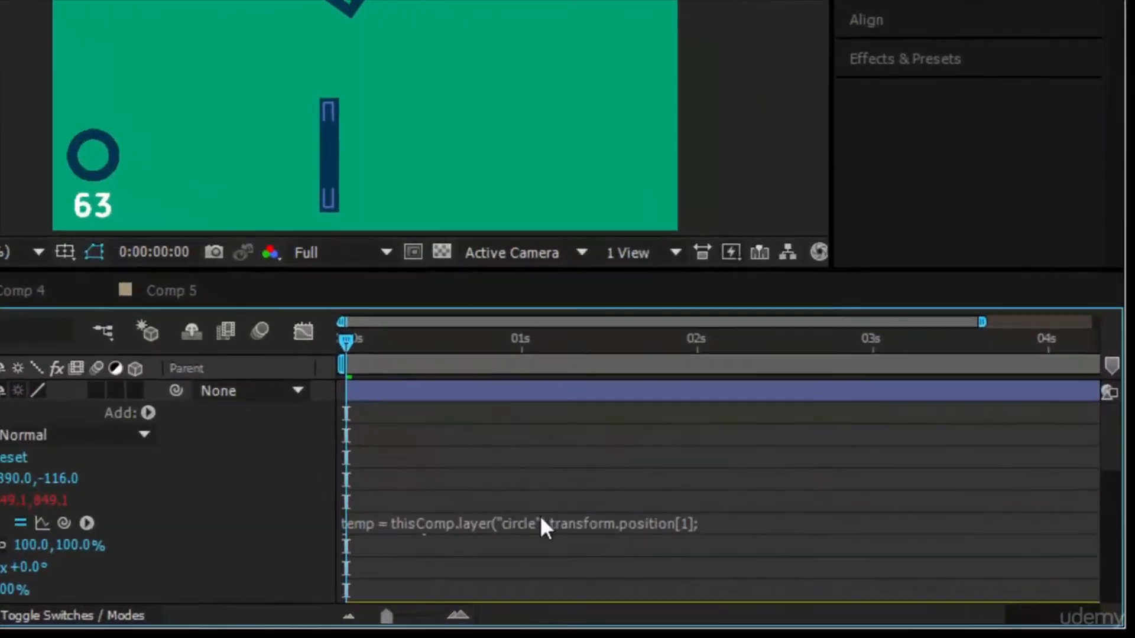
# Change the pad layer's Position expression to return [transform.position[0], temp] and preview the result.
pyautogui.click(731, 562)
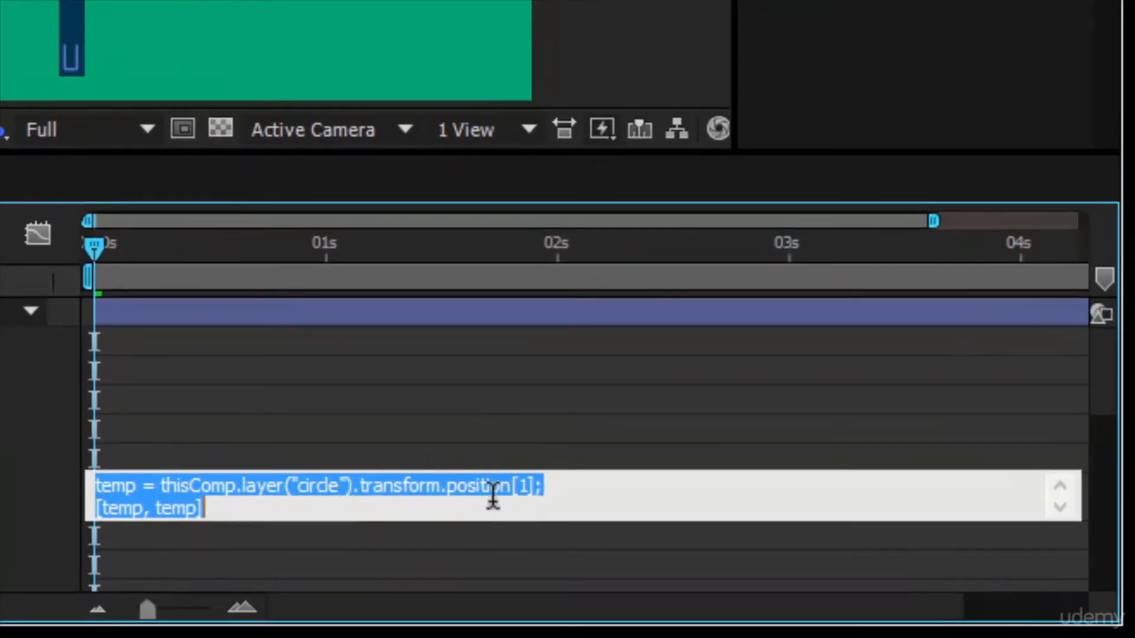
pyautogui.click(125, 508)
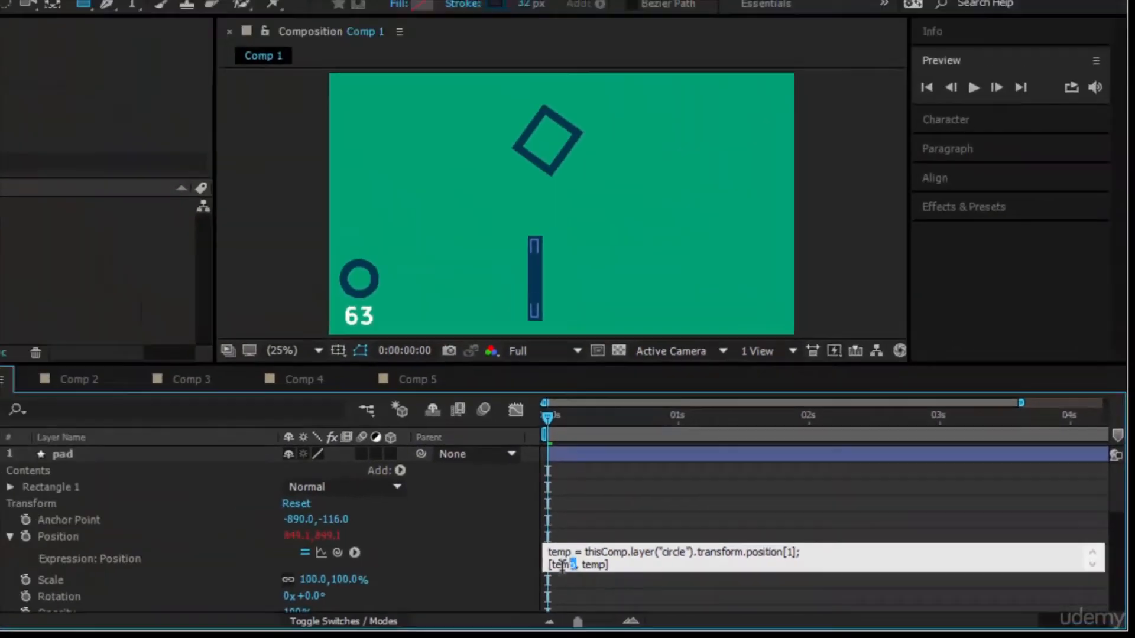
pyautogui.doubleClick(112, 508)
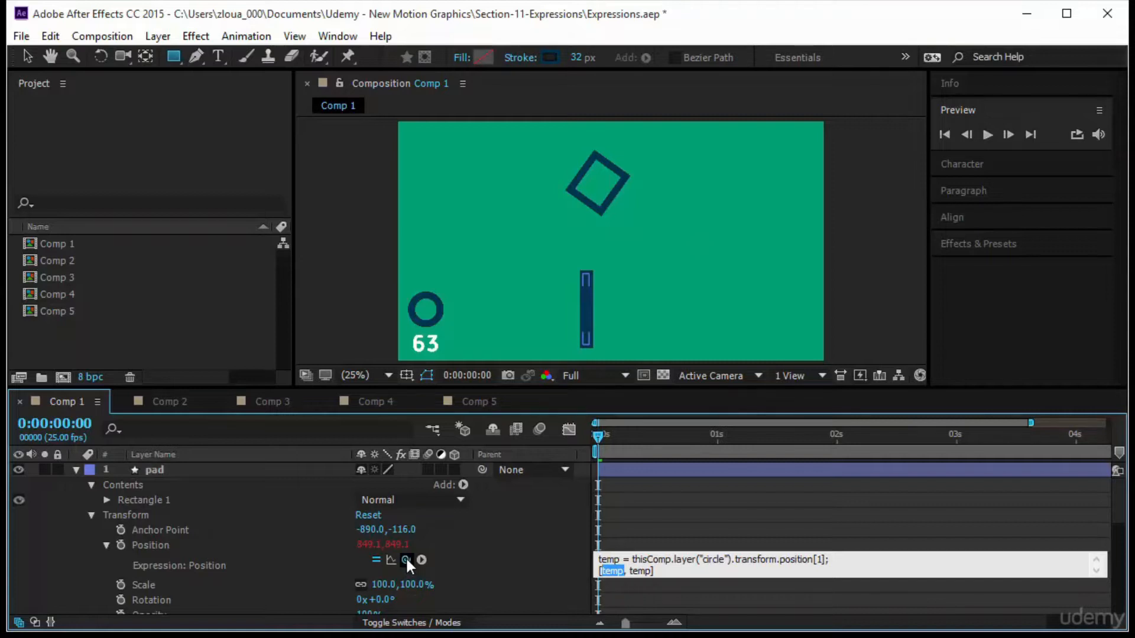
pyautogui.moveTo(406, 560); pyautogui.dragTo(376, 552)
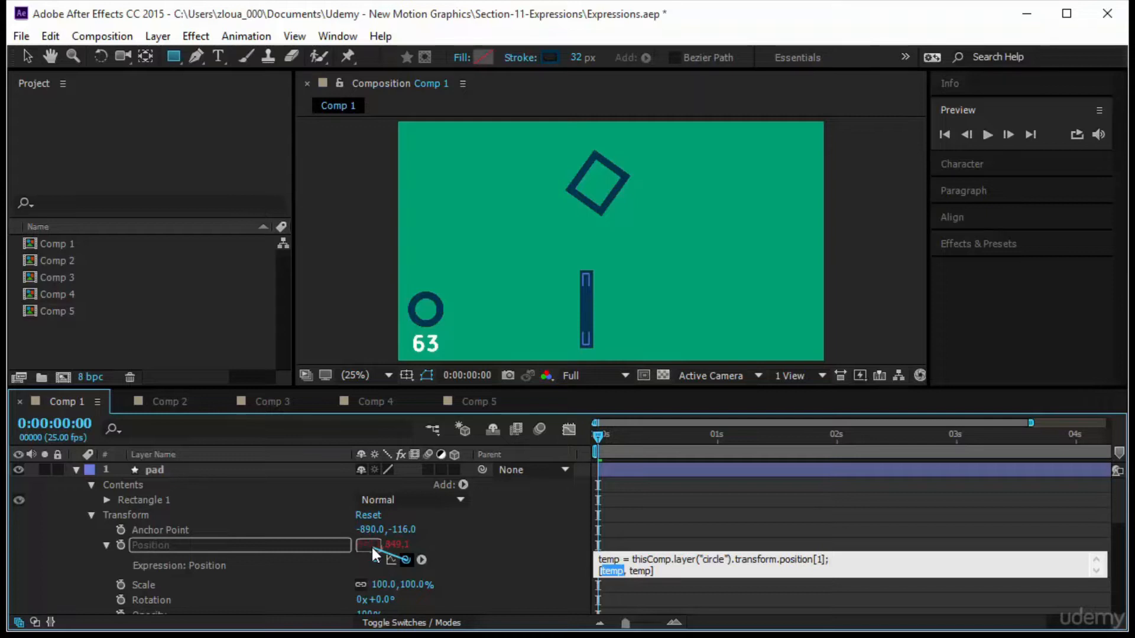
pyautogui.moveTo(373, 548); pyautogui.dragTo(373, 549)
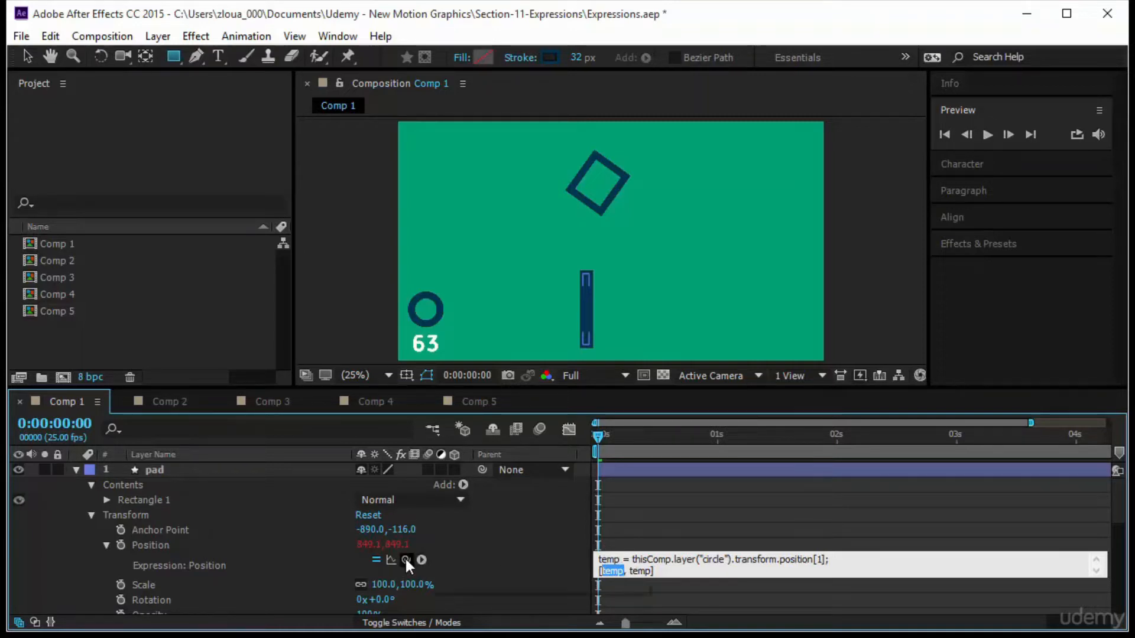
pyautogui.moveTo(405, 559); pyautogui.dragTo(377, 553)
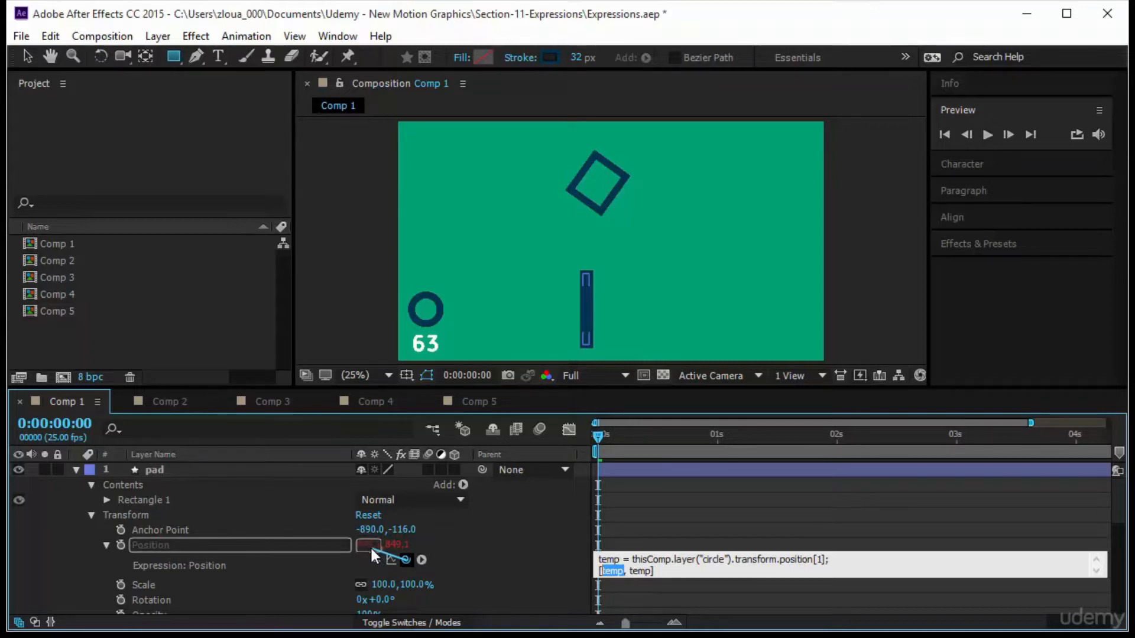
pyautogui.moveTo(370, 547); pyautogui.dragTo(370, 546)
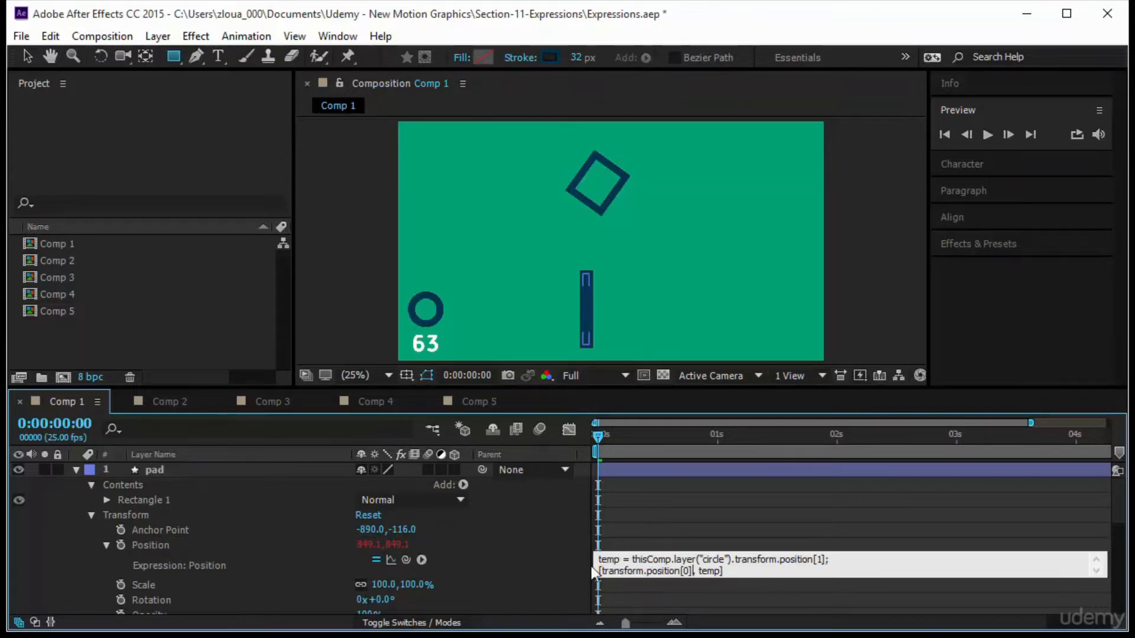
pyautogui.click(699, 511)
pyautogui.click(987, 134)
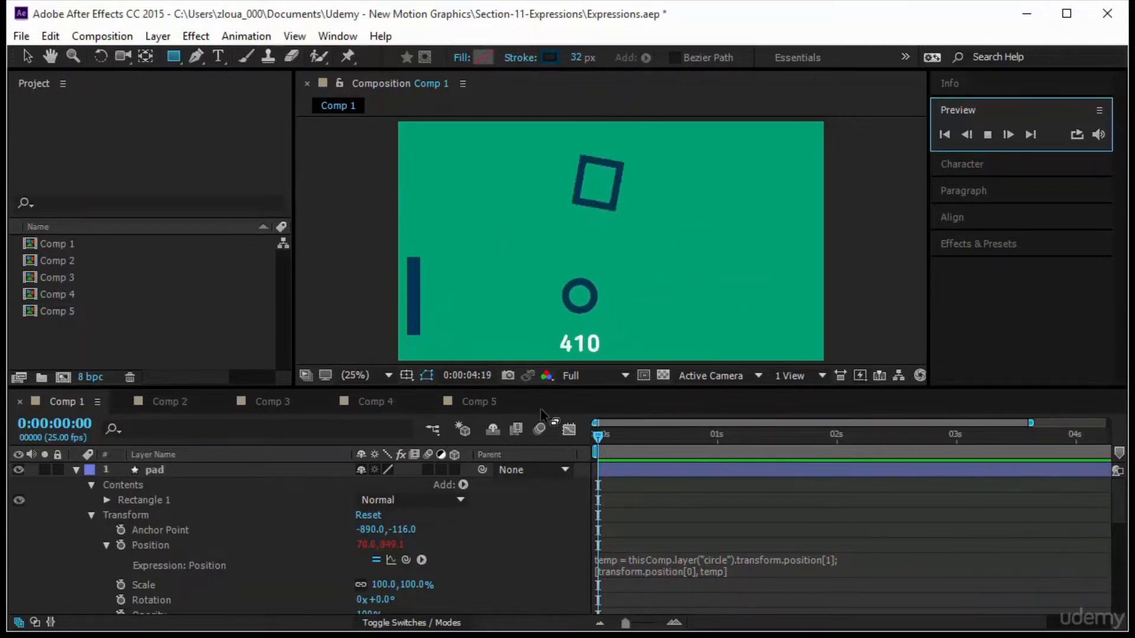
pyautogui.click(596, 440)
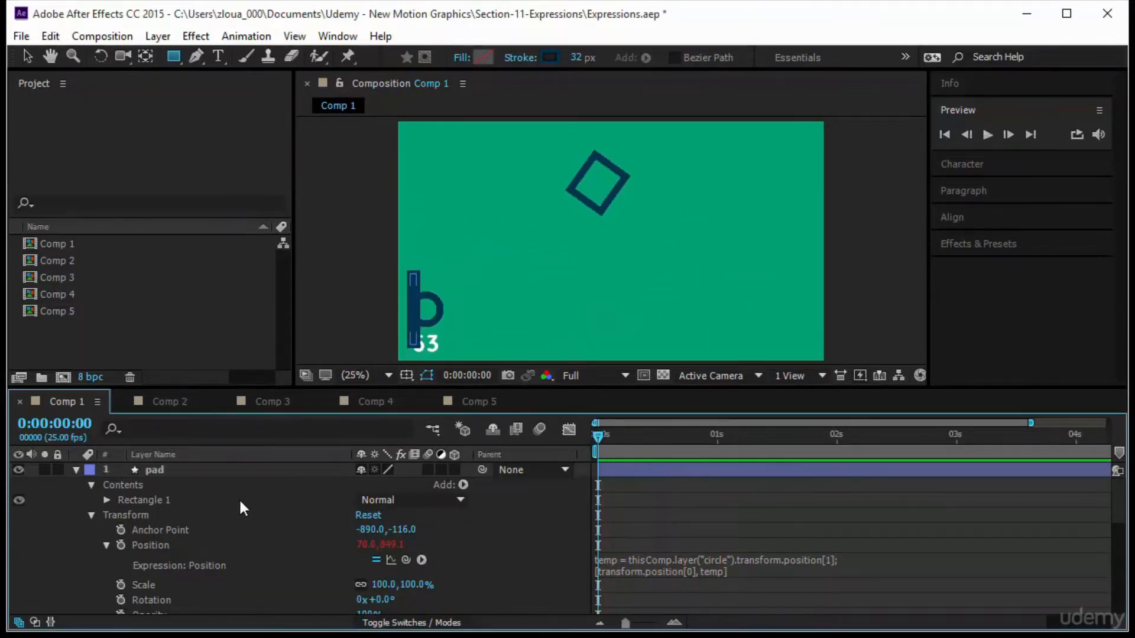
# Reshape the circle's motion path by raising both peak points and adjusting a tangent handle, then preview it.
pyautogui.scroll(-8, 258, 512)
pyautogui.click(249, 526)
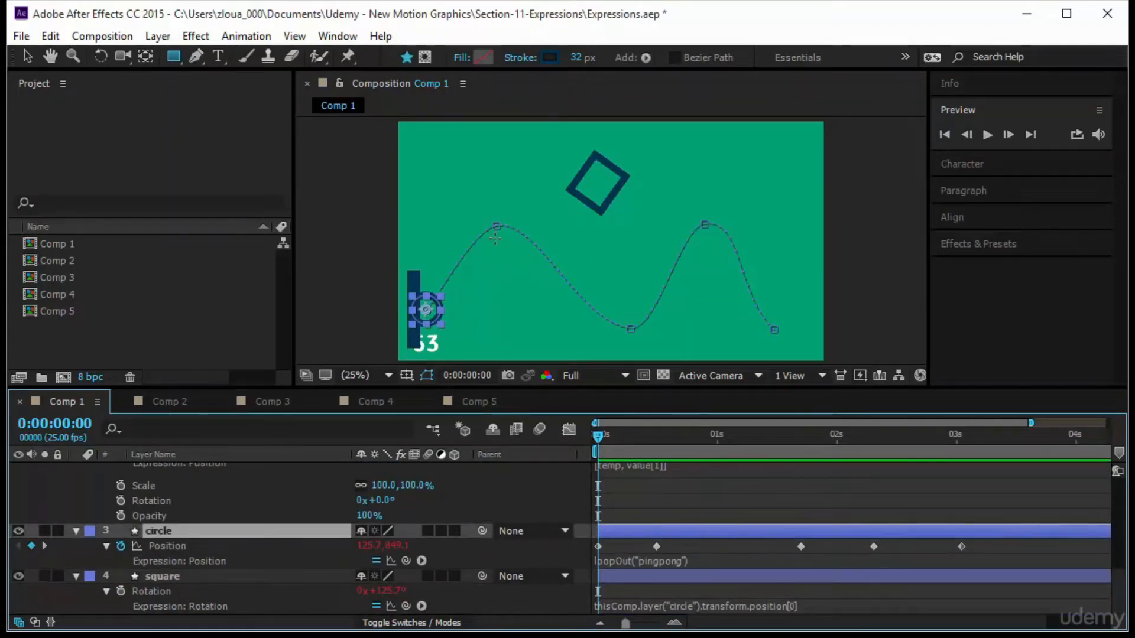
pyautogui.press('v')
pyautogui.moveTo(495, 226); pyautogui.dragTo(497, 157)
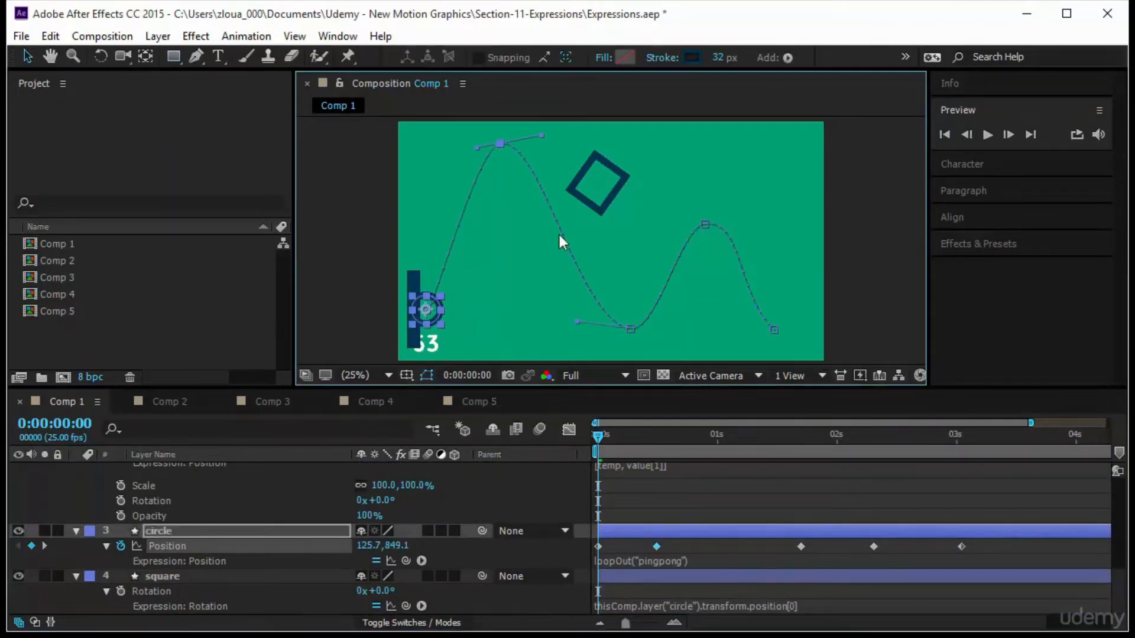
pyautogui.moveTo(704, 223); pyautogui.dragTo(725, 156)
pyautogui.moveTo(631, 328)
pyautogui.mouseDown()
pyautogui.moveTo(590, 331)
pyautogui.moveTo(631, 310)
pyautogui.mouseUp()
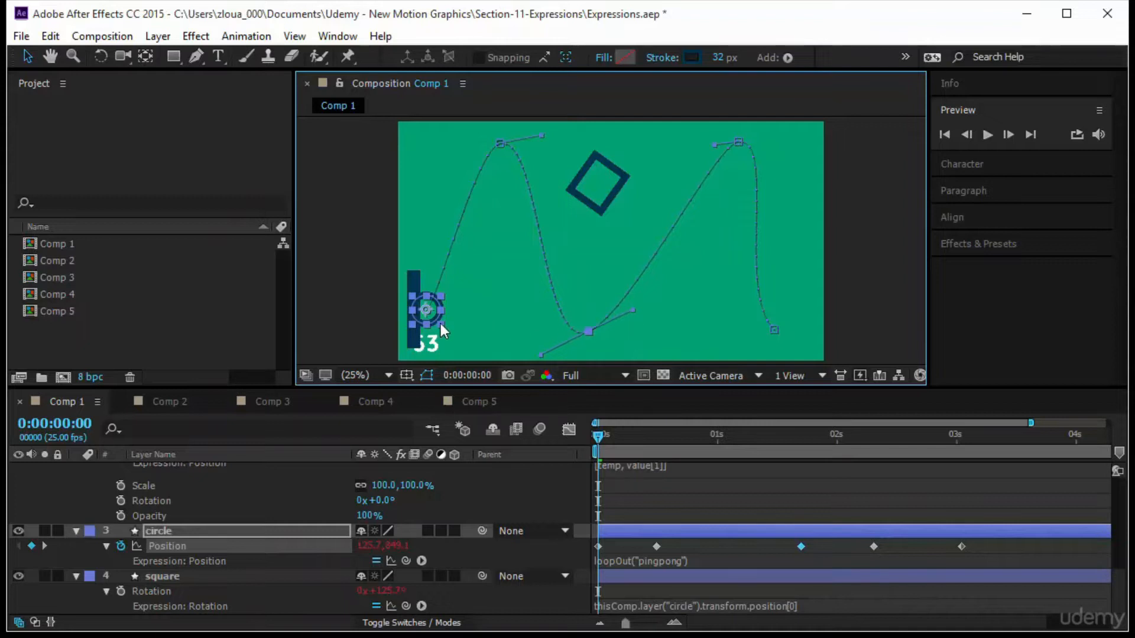
pyautogui.click(991, 133)
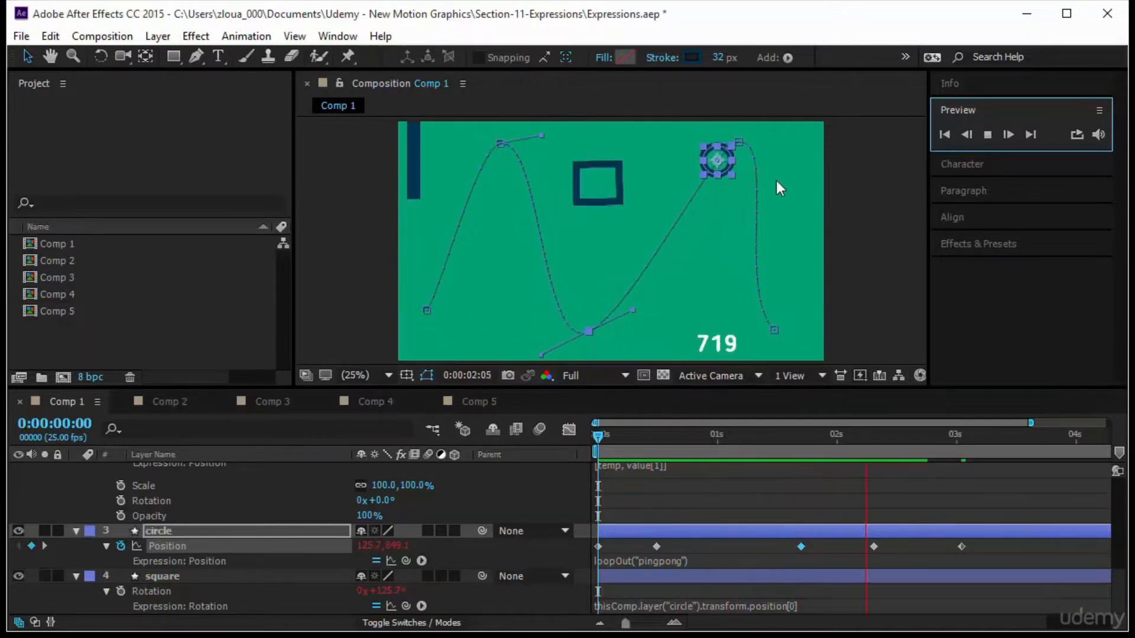
pyautogui.click(760, 504)
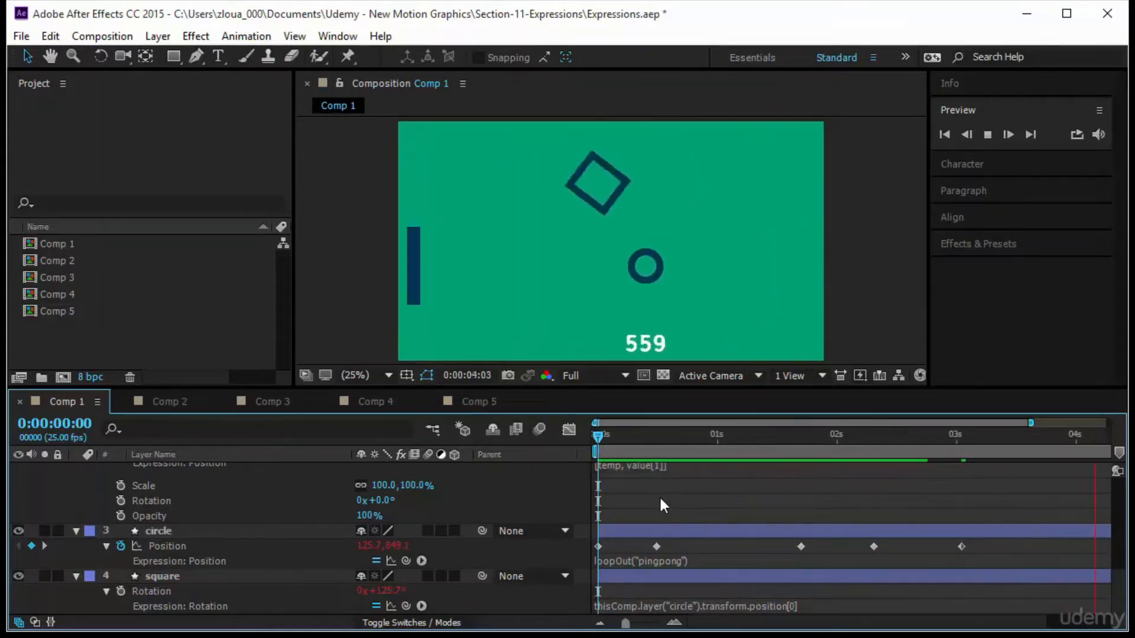
# Rescale the circle's Position keyframes so the motion spans to about 4 seconds.
pyautogui.scroll(6, 658, 497)
pyautogui.scroll(5, 658, 498)
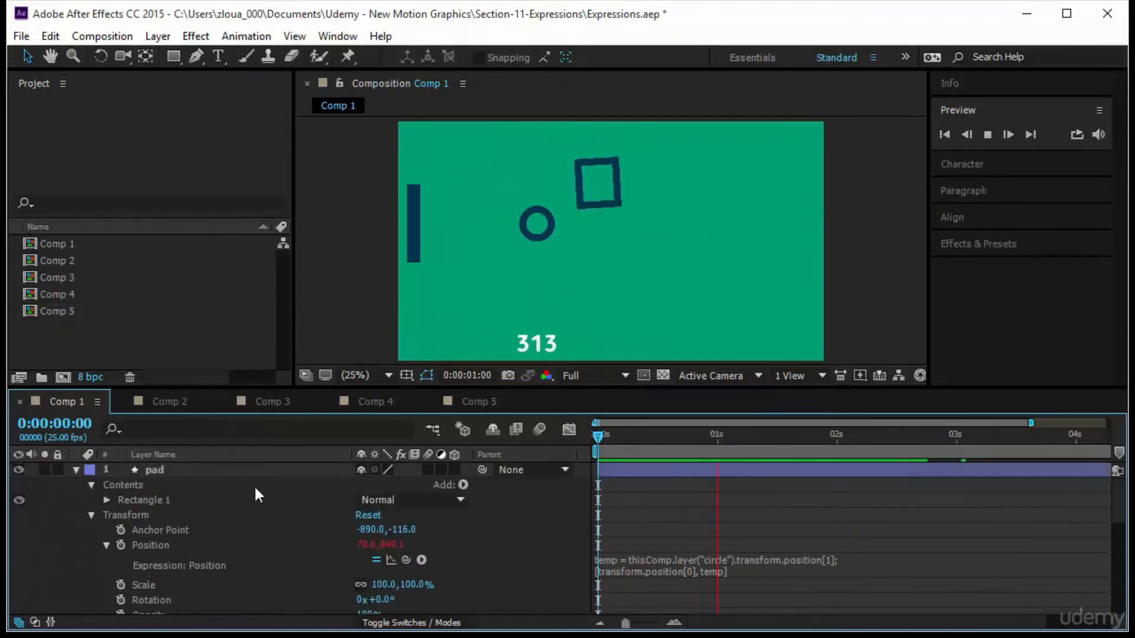
pyautogui.click(257, 473)
pyautogui.hotkey('ctrl', 'a')
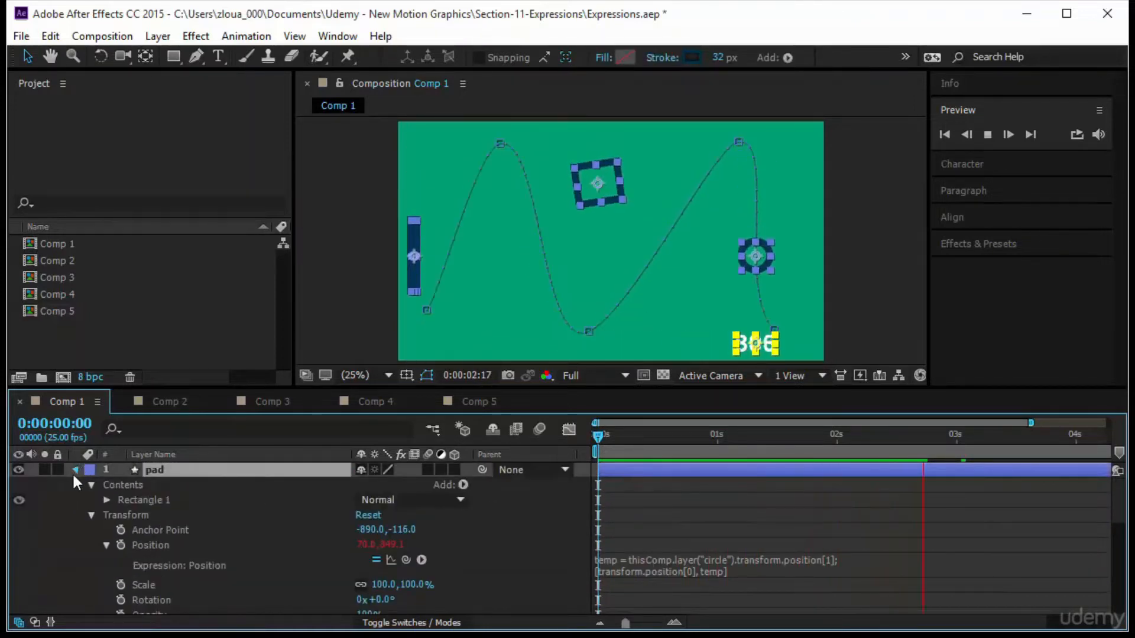
pyautogui.click(75, 471)
pyautogui.press('u')
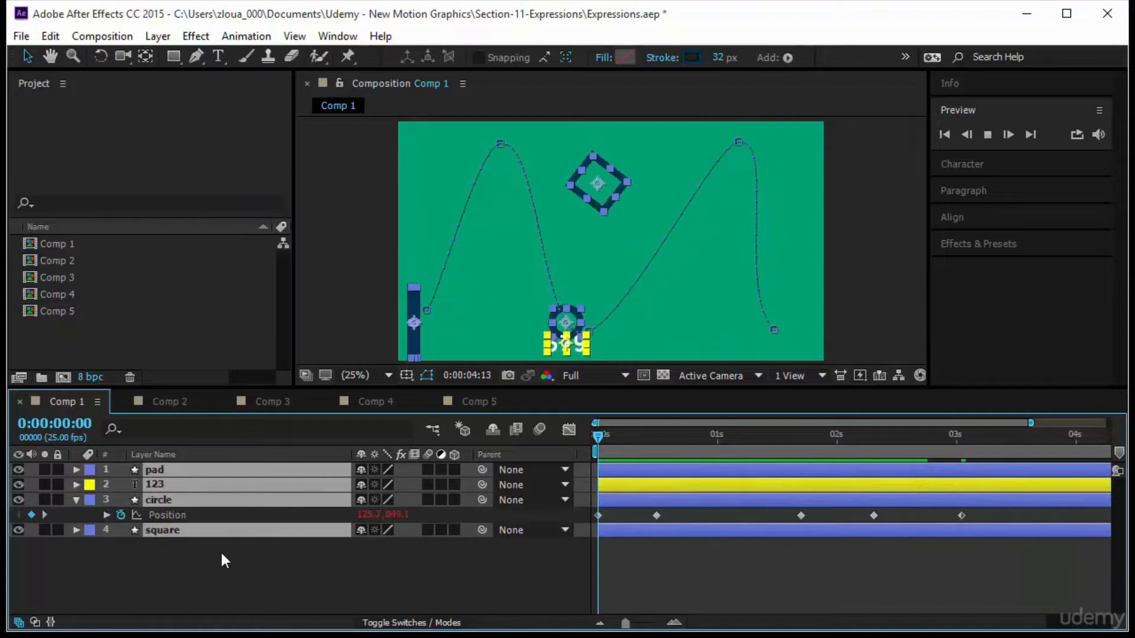
pyautogui.click(821, 572)
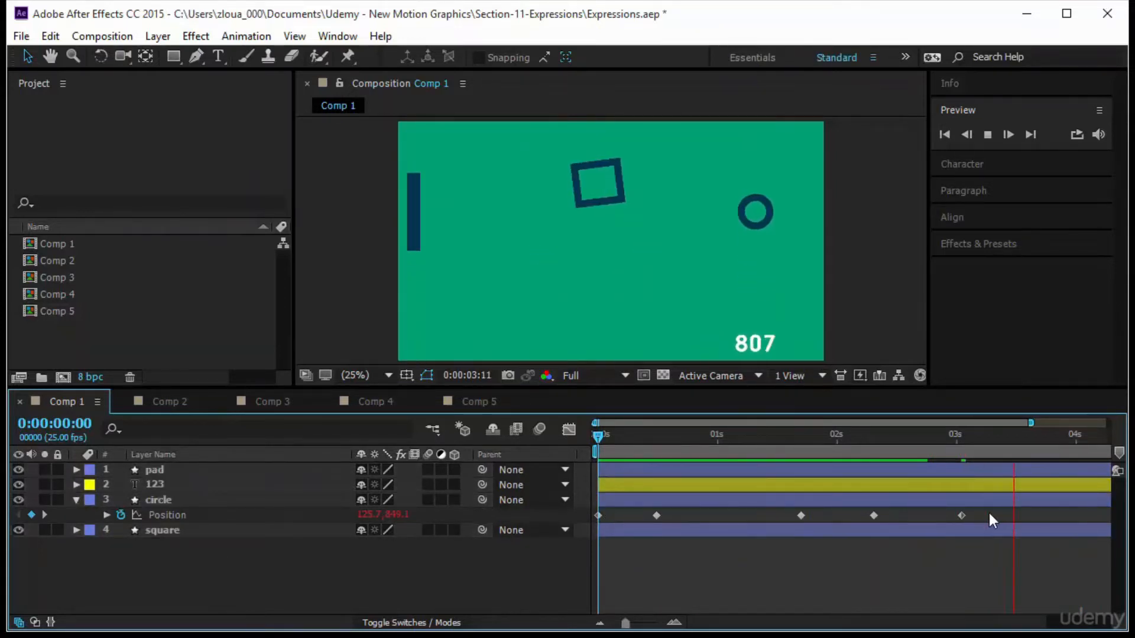
pyautogui.moveTo(989, 511)
pyautogui.mouseDown()
pyautogui.moveTo(689, 539)
pyautogui.moveTo(578, 537)
pyautogui.mouseUp()
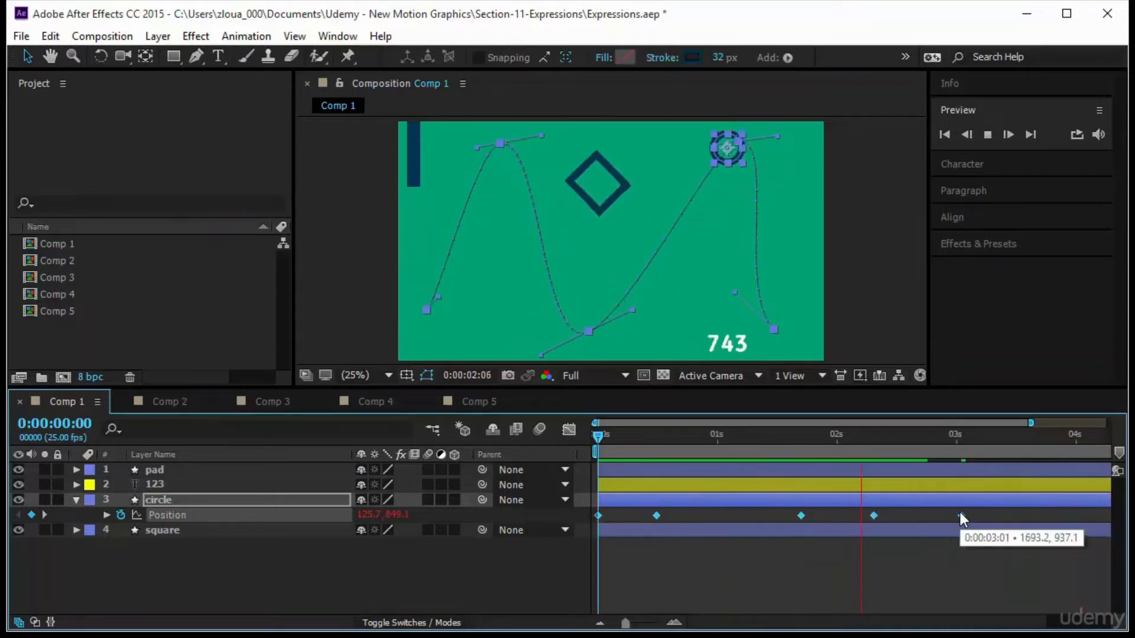
pyautogui.moveTo(961, 515); pyautogui.dragTo(728, 536)
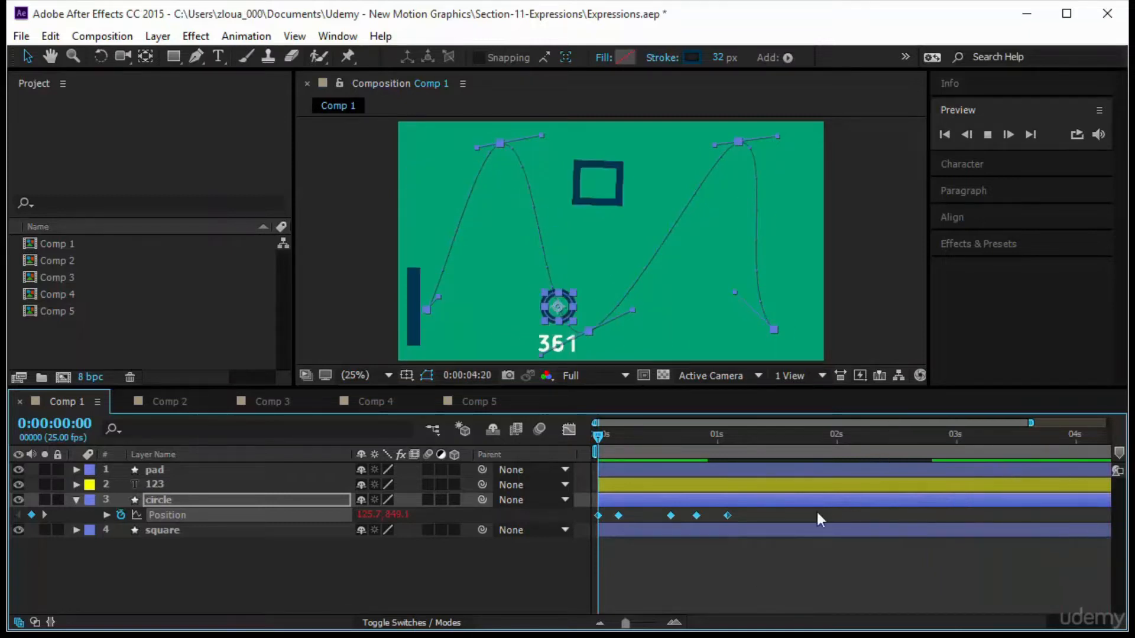
pyautogui.moveTo(725, 513); pyautogui.dragTo(1081, 520)
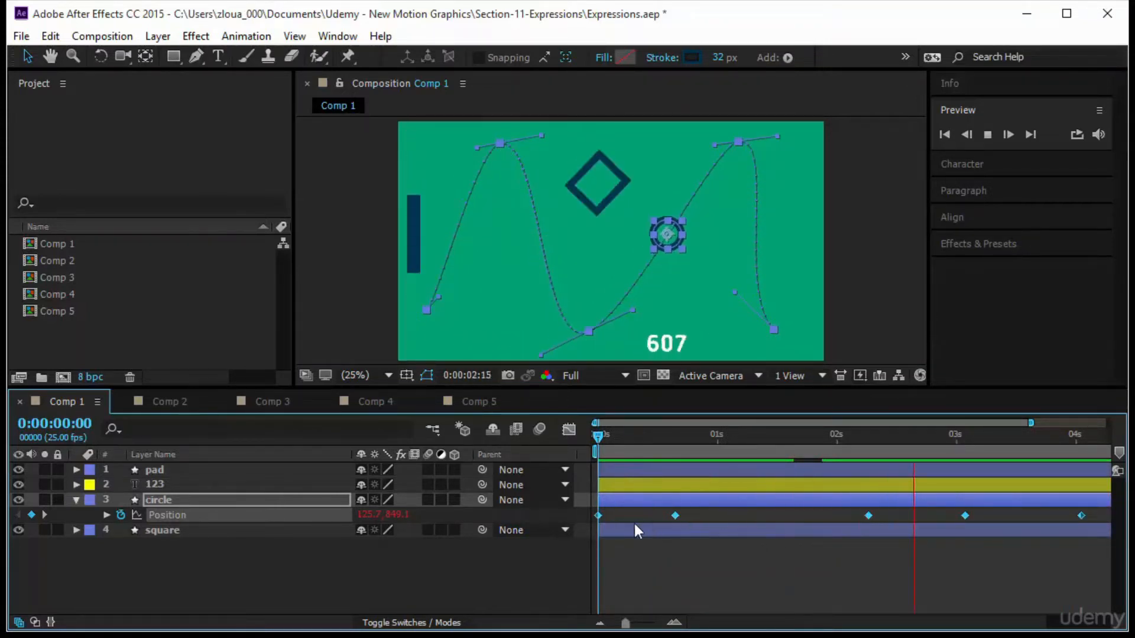
# Delete the circle's second Position keyframe.
pyautogui.click(725, 572)
pyautogui.click(675, 515)
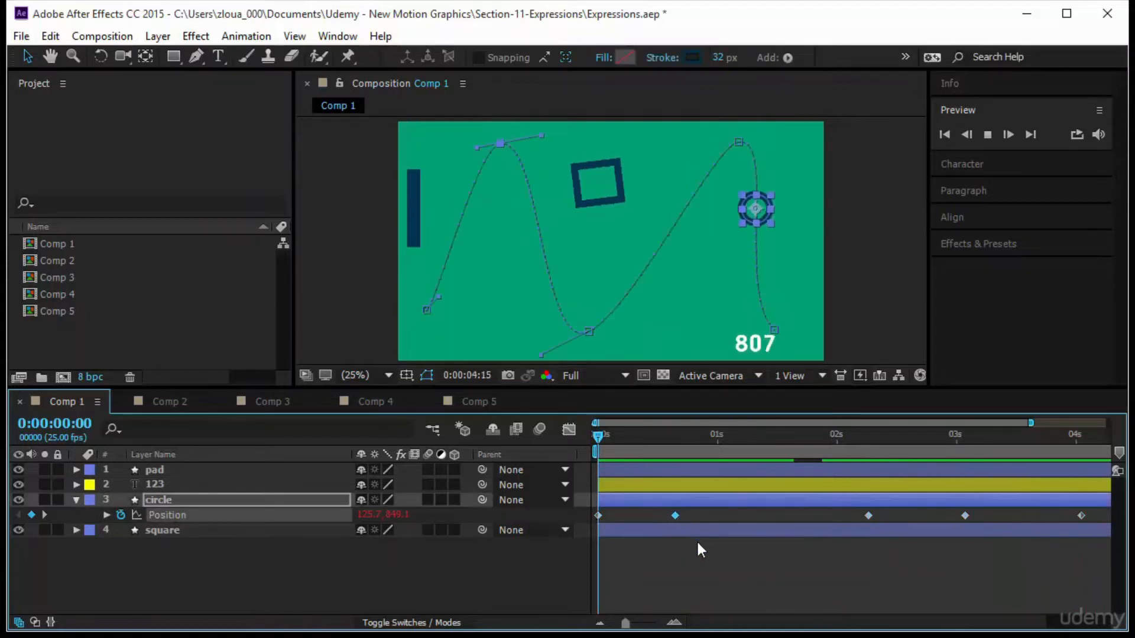
pyautogui.press('Delete')
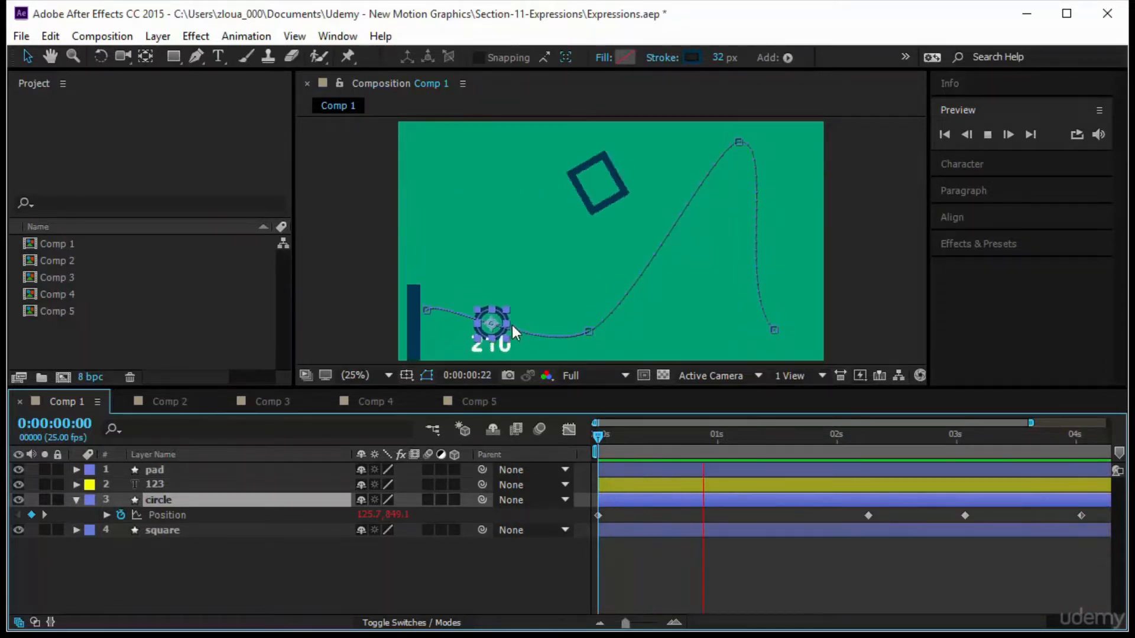
# Draw a small ellipse beside the square and parent it to the square layer.
pyautogui.click(597, 436)
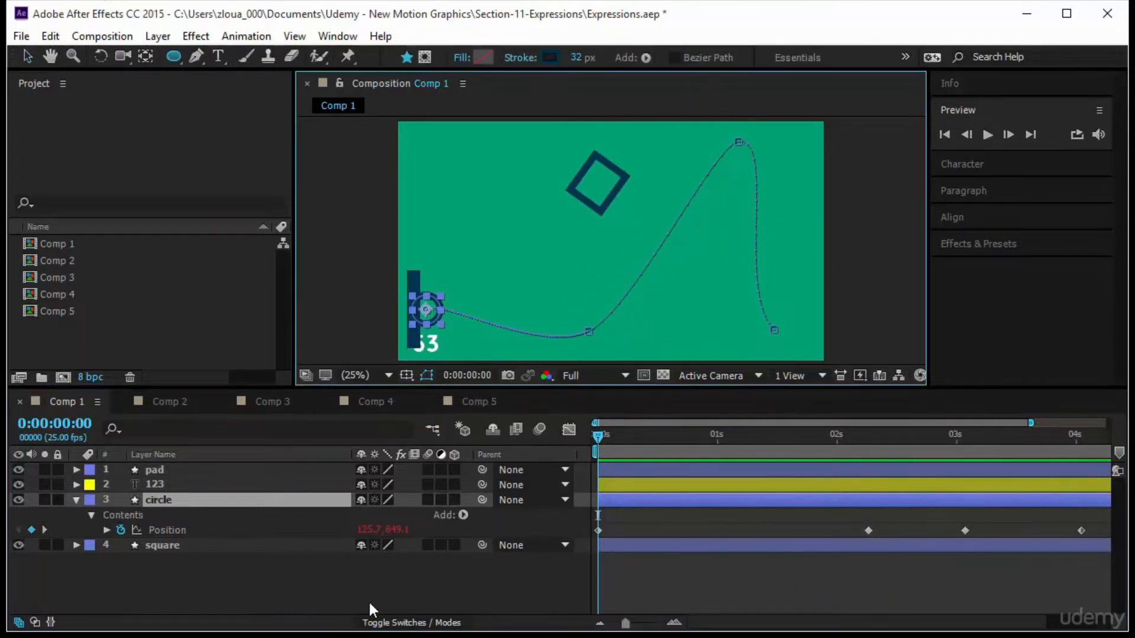
pyautogui.click(381, 589)
pyautogui.click(174, 55)
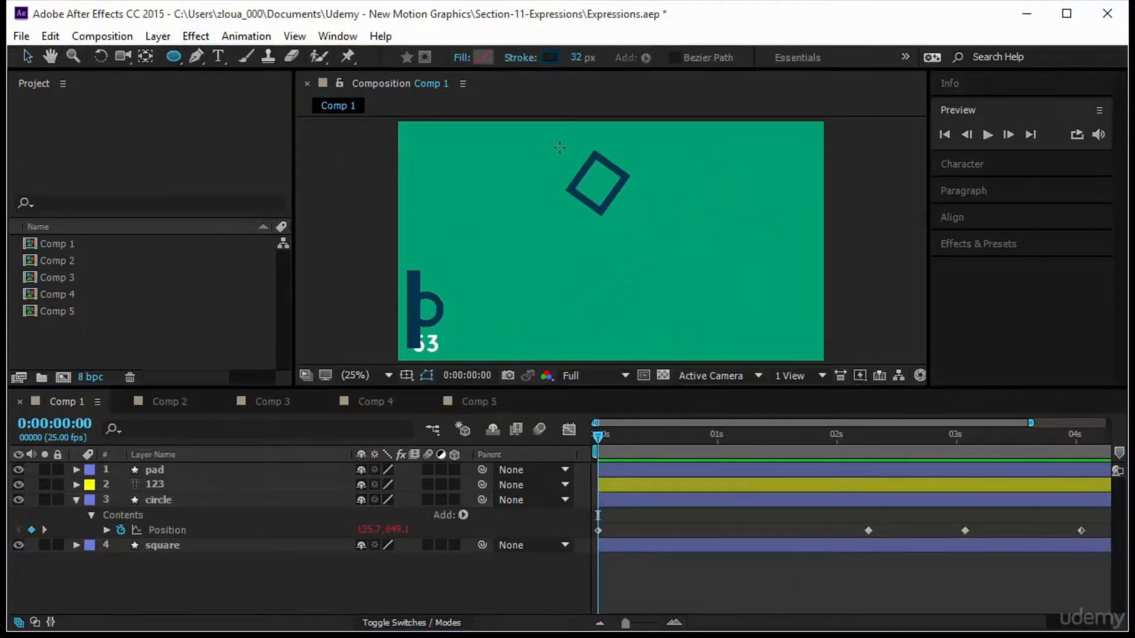
pyautogui.moveTo(555, 156); pyautogui.dragTo(564, 162)
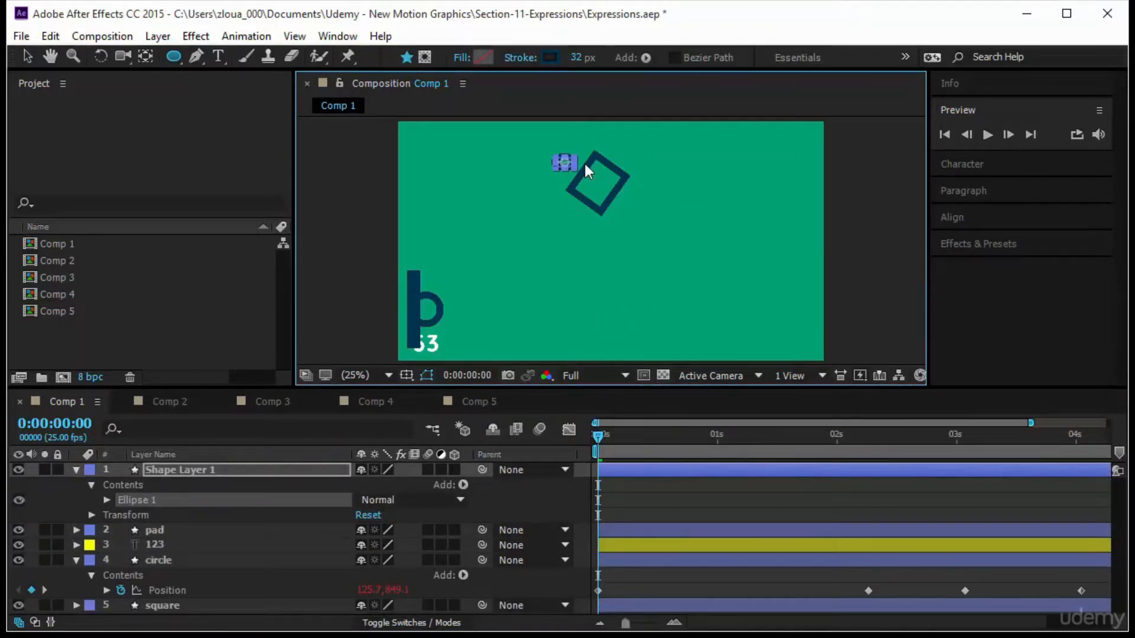
pyautogui.click(520, 471)
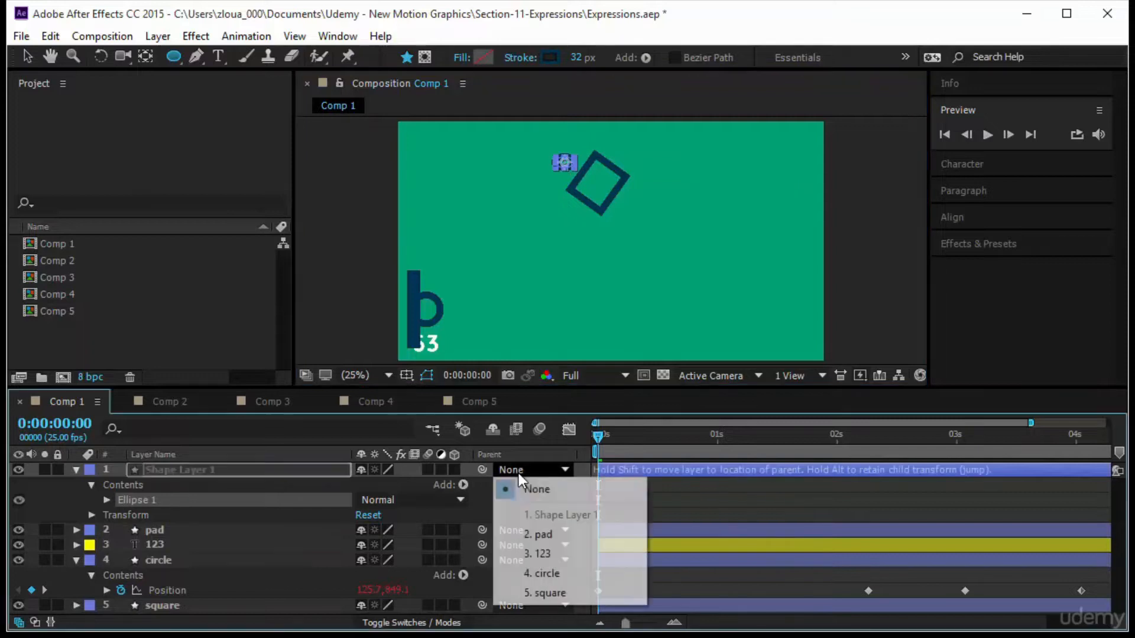
pyautogui.click(577, 596)
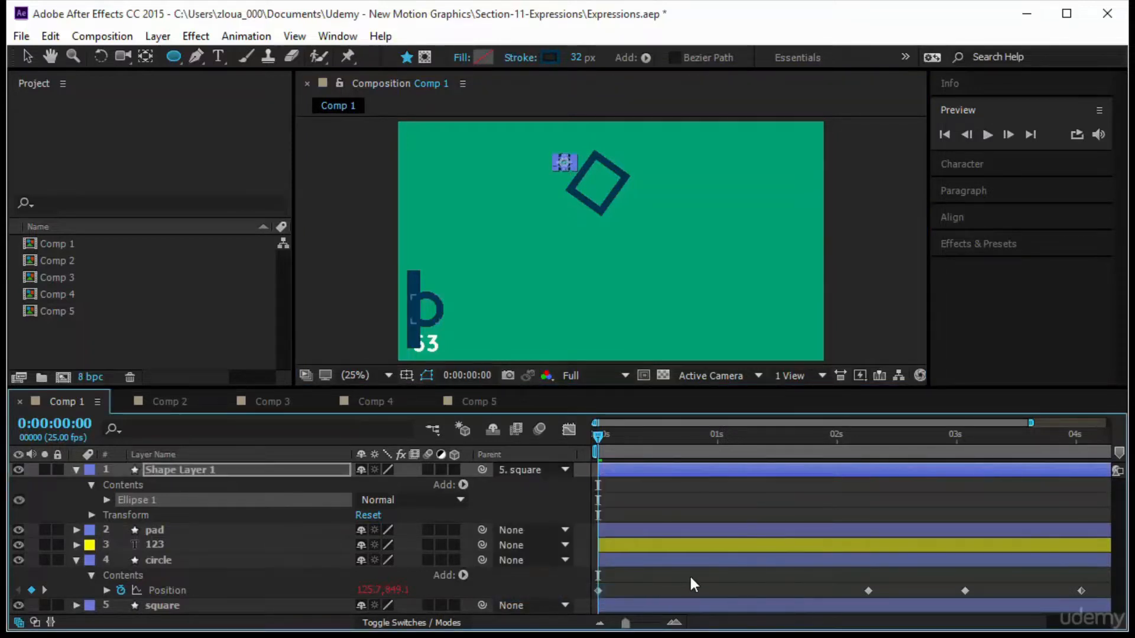
# Preview the animation and reveal the expressions on all layers.
pyautogui.press('space')
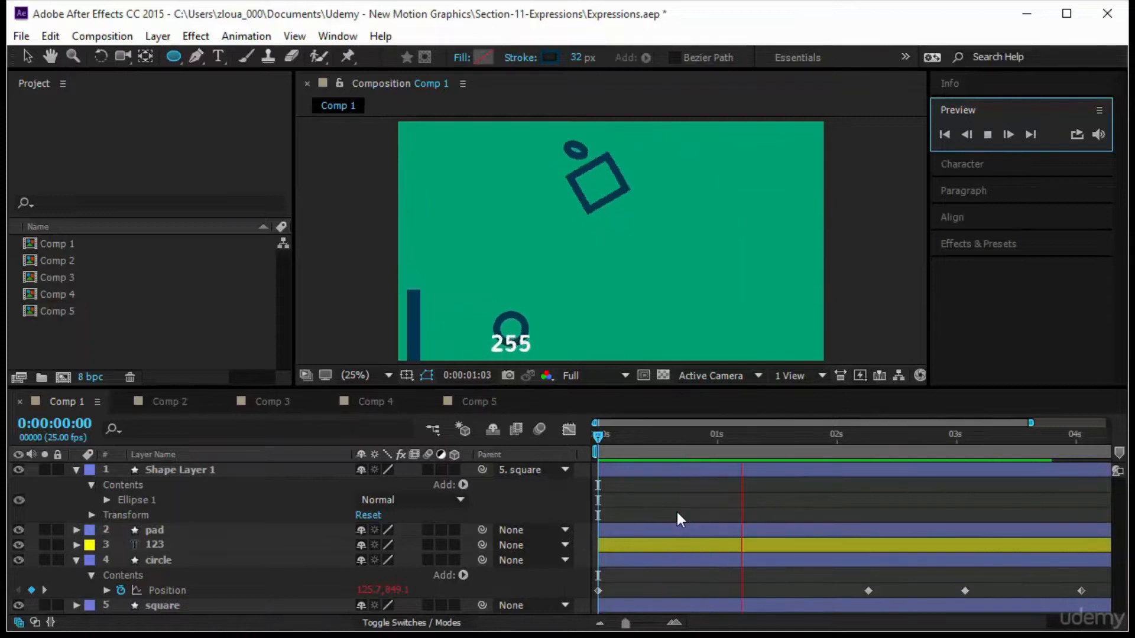
pyautogui.click(295, 469)
pyautogui.hotkey('ctrl', 'a')
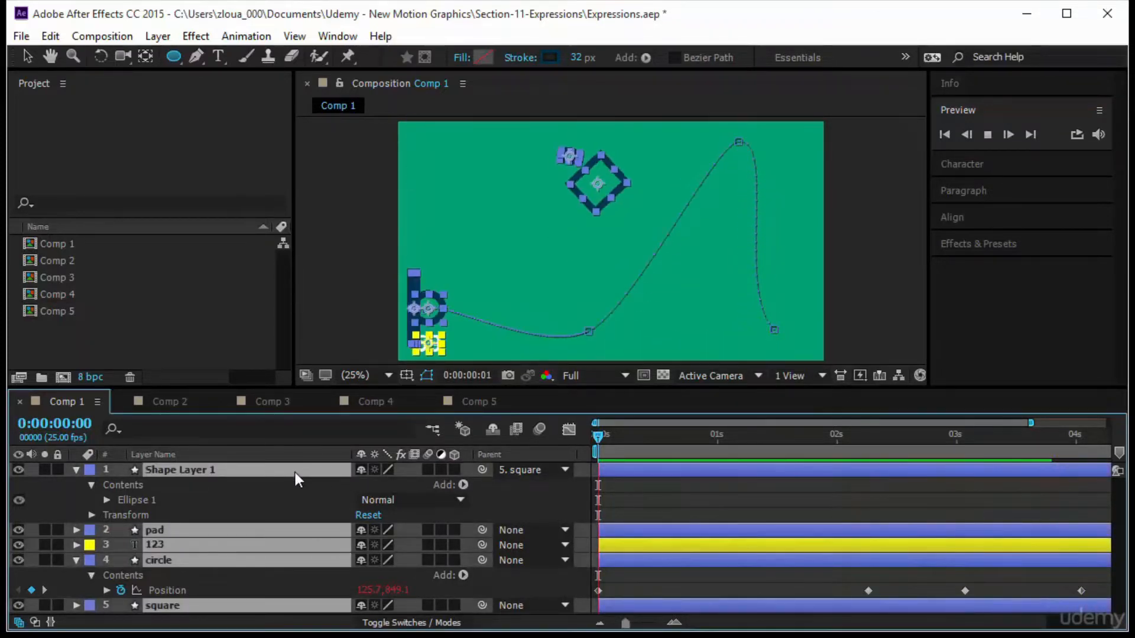
pyautogui.press('e')
pyautogui.press('e')
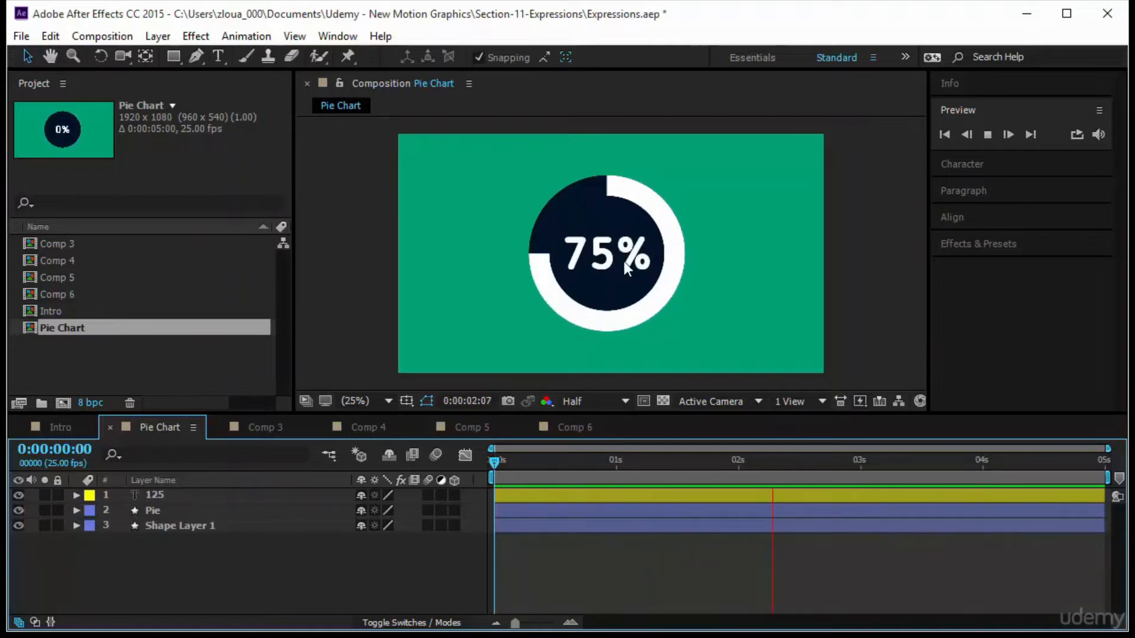
# Scrub through the Pie Chart composition's animation.
pyautogui.click(604, 260)
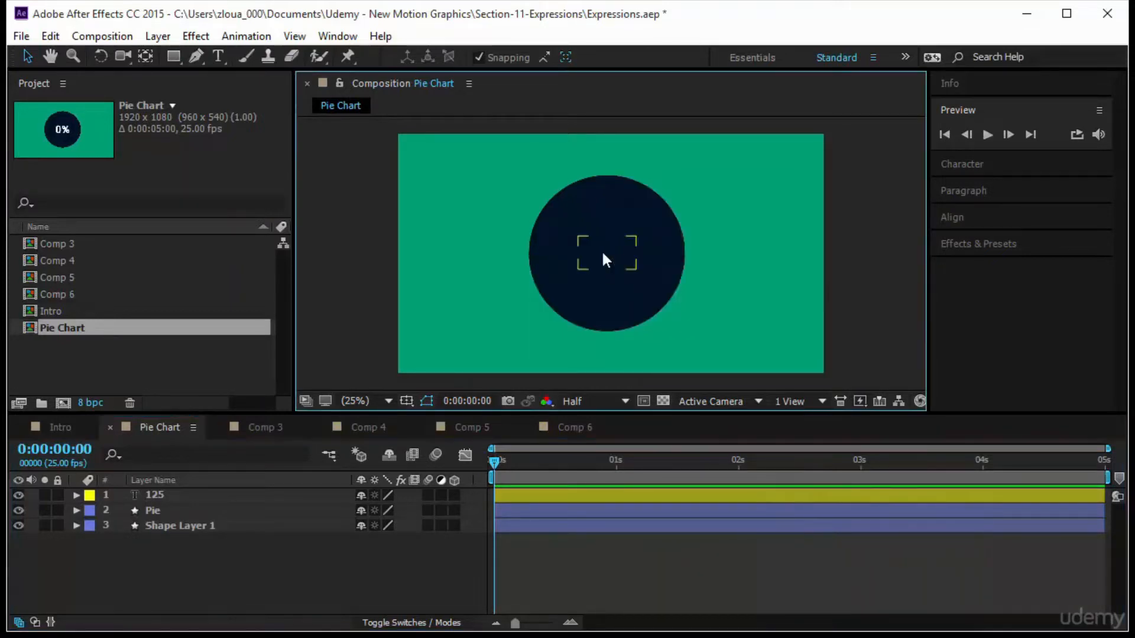
pyautogui.moveTo(492, 151); pyautogui.dragTo(726, 334)
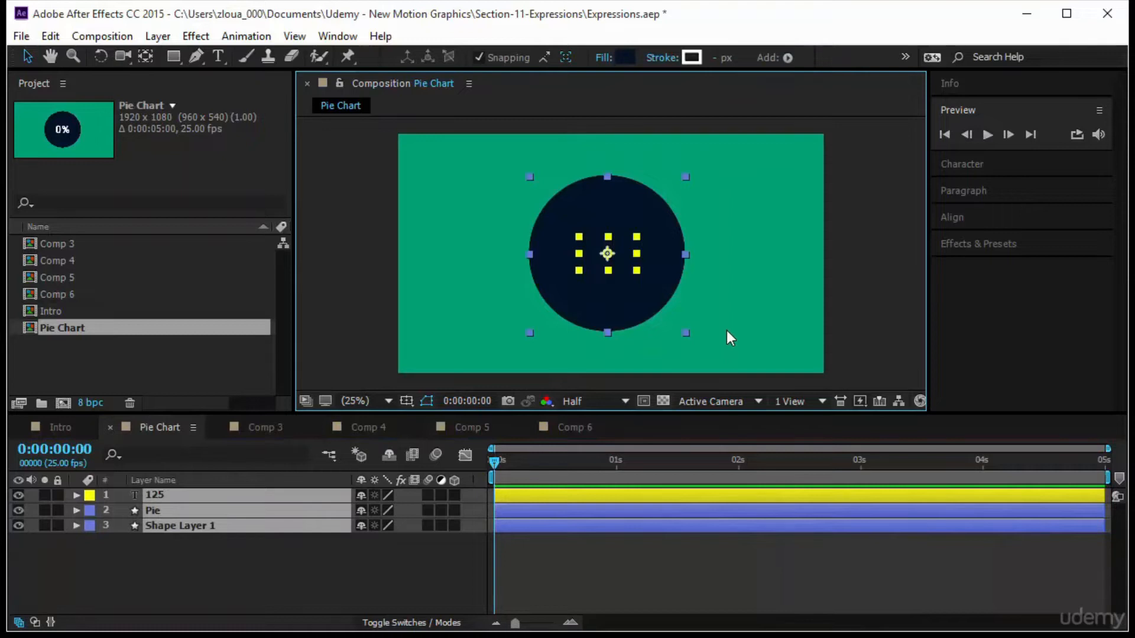
pyautogui.moveTo(499, 462); pyautogui.dragTo(670, 462)
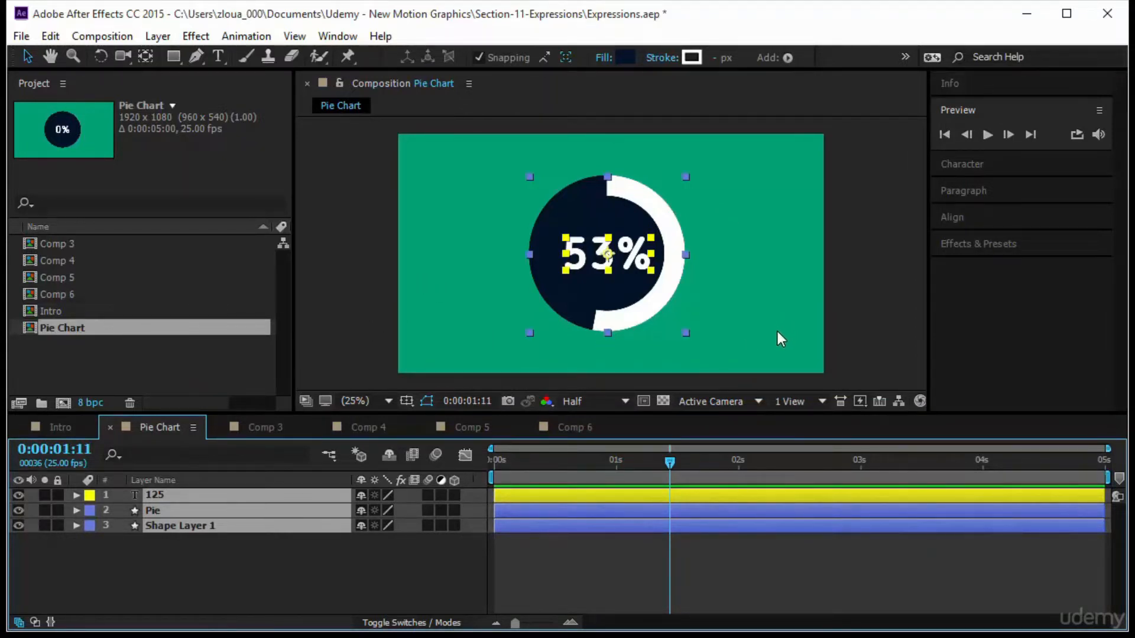
# Delete all layers in the Pie Chart composition.
pyautogui.click(214, 581)
pyautogui.moveTo(214, 580); pyautogui.dragTo(207, 492)
pyautogui.press('Delete')
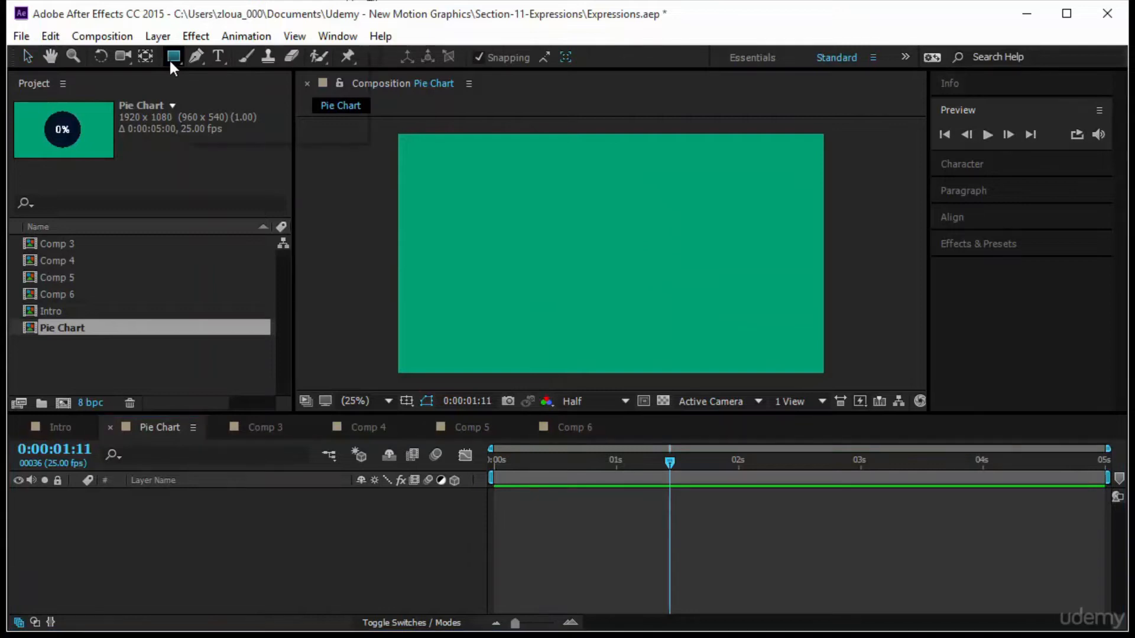
# Draw a circle in the middle of the Pie Chart composition with the Ellipse tool.
pyautogui.moveTo(169, 58); pyautogui.dragTo(235, 87)
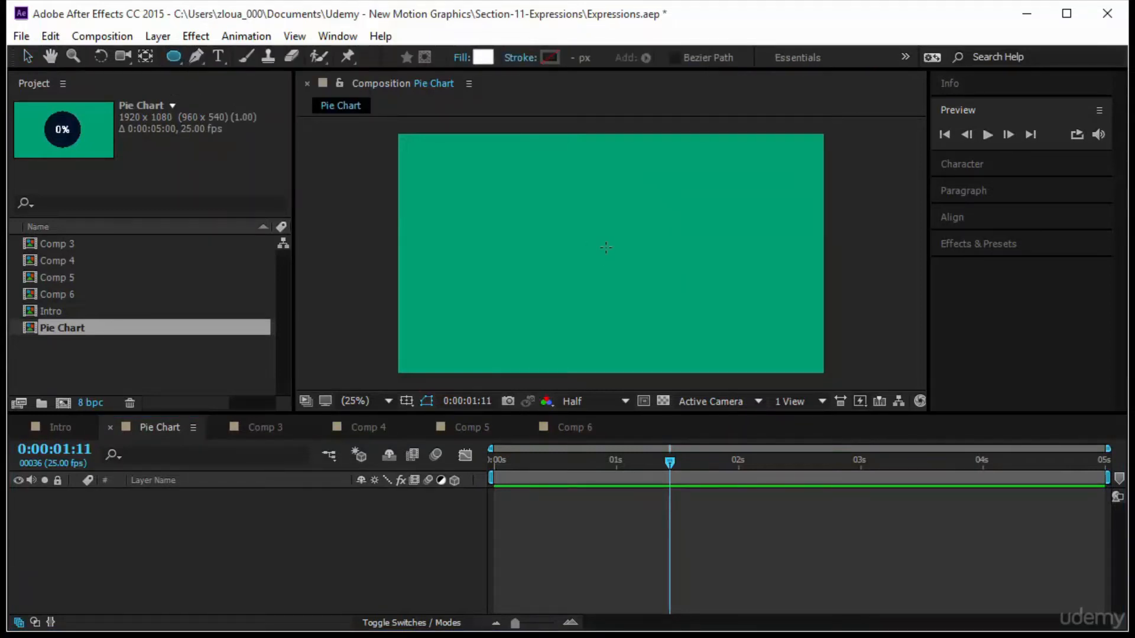
pyautogui.moveTo(598, 247); pyautogui.dragTo(659, 290)
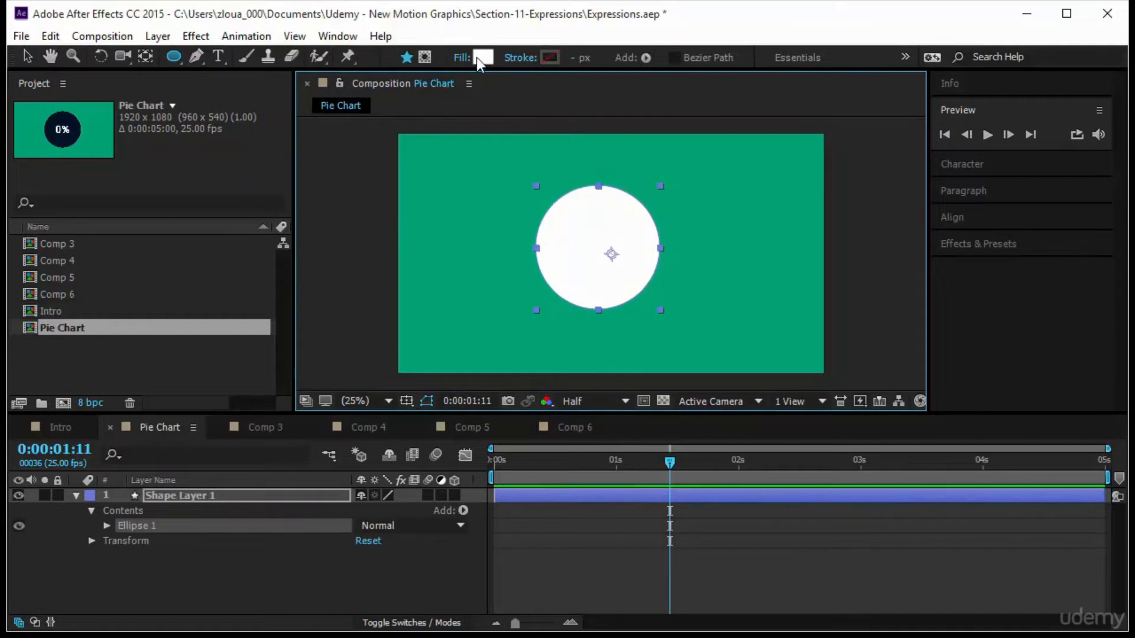
# Set the circle's fill colour to dark blue 001C30.
pyautogui.click(483, 57)
pyautogui.click(273, 110)
pyautogui.moveTo(274, 116); pyautogui.dragTo(250, 205)
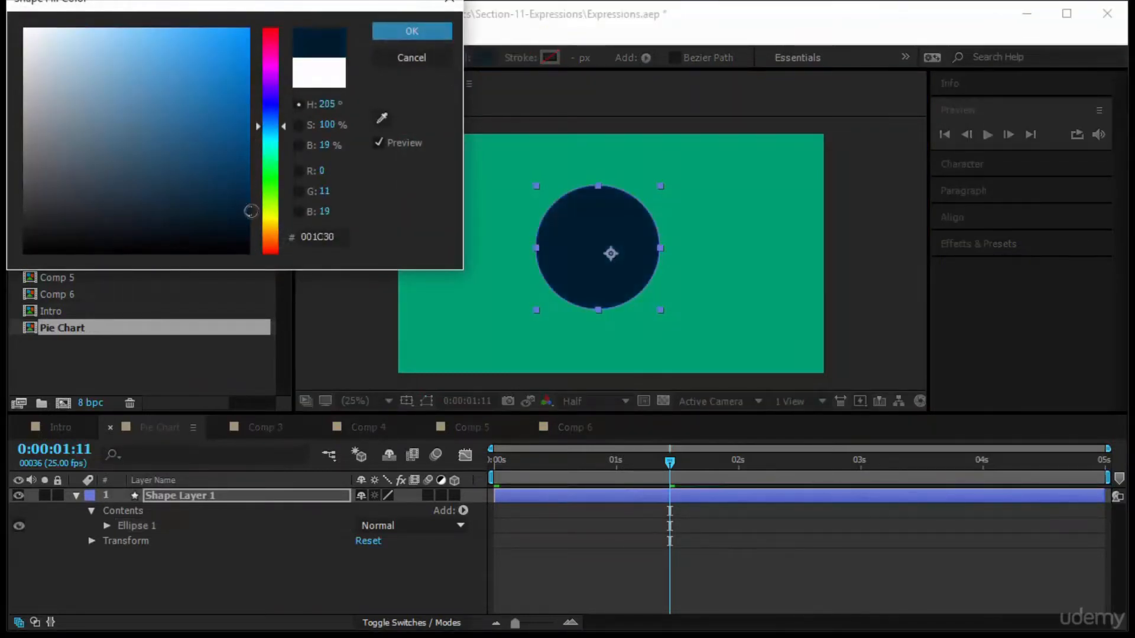
pyautogui.click(397, 34)
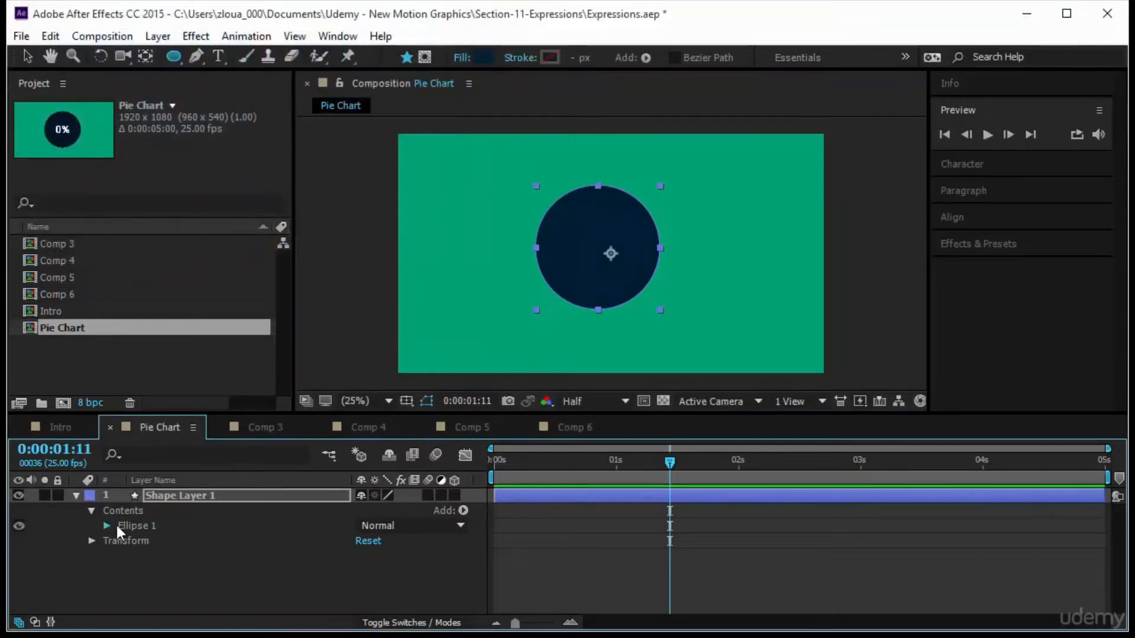
# Set the ellipse's own transform Position to 0,0 so it centres on the layer's anchor.
pyautogui.click(107, 525)
pyautogui.click(121, 586)
pyautogui.scroll(-3, 222, 594)
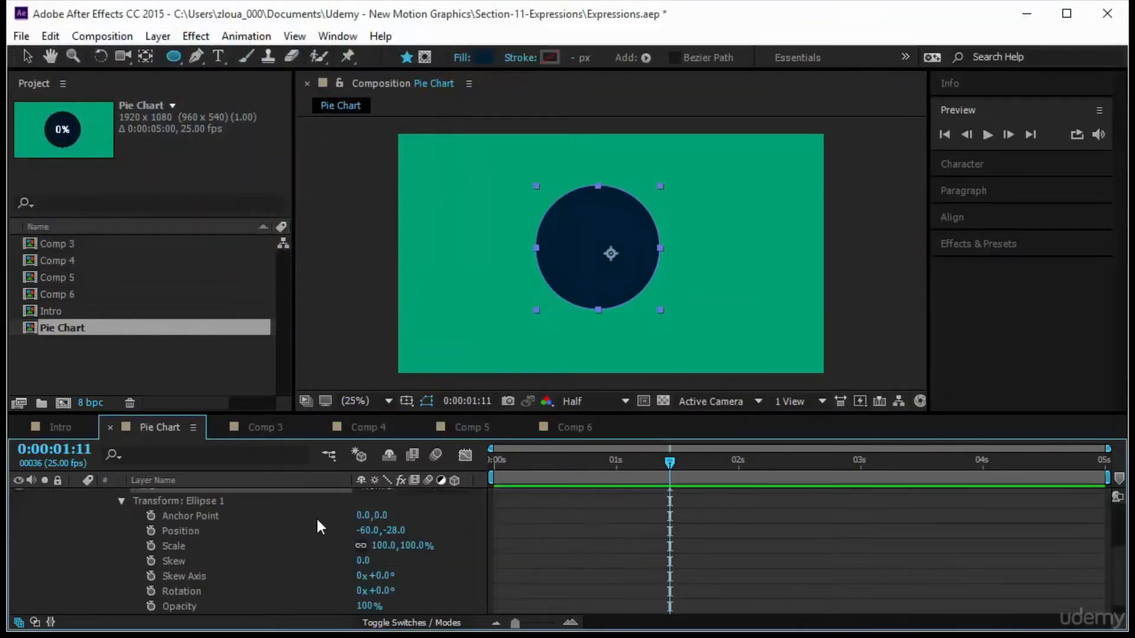
pyautogui.click(368, 530)
pyautogui.write('0')
pyautogui.press('Tab')
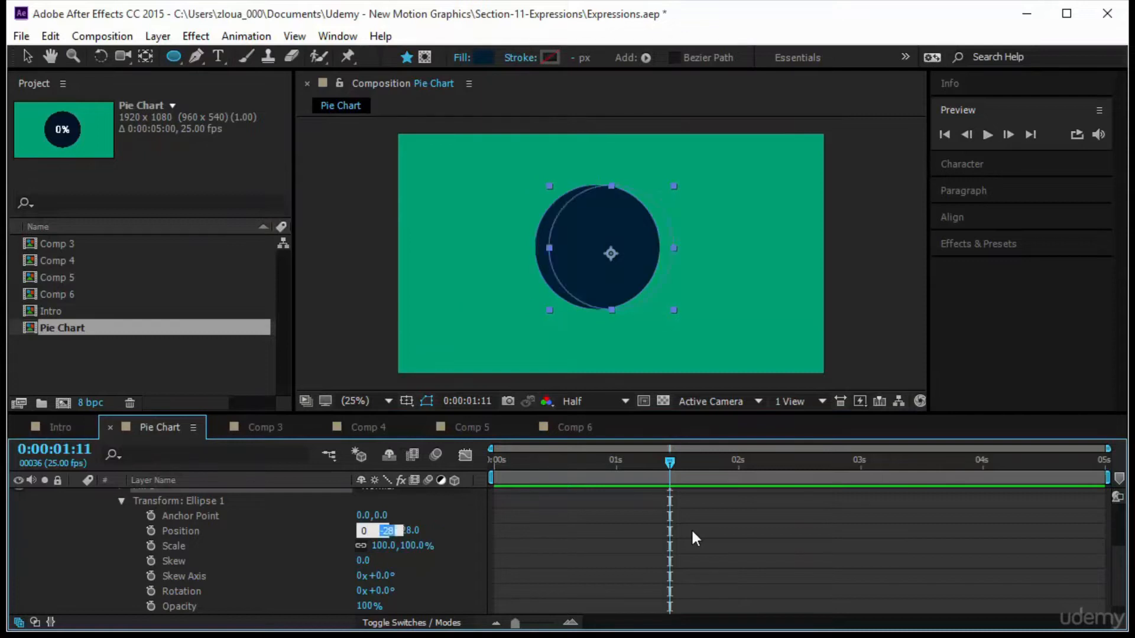
pyautogui.write('0')
pyautogui.press('Return')
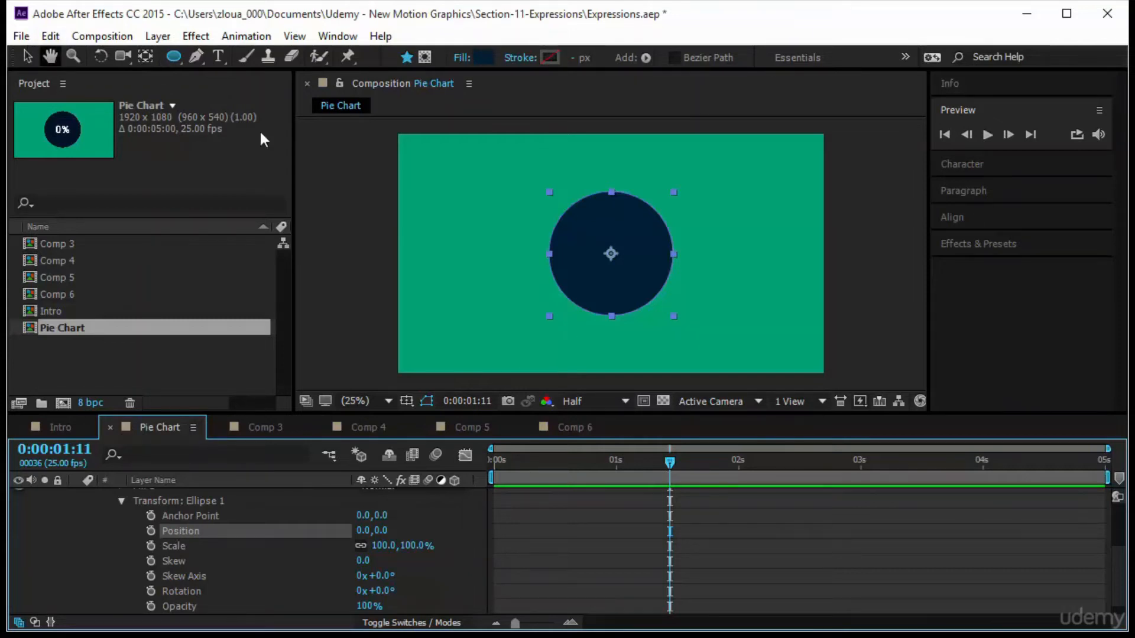
# Select the circle layer and duplicate it into a second shape layer.
pyautogui.click(27, 57)
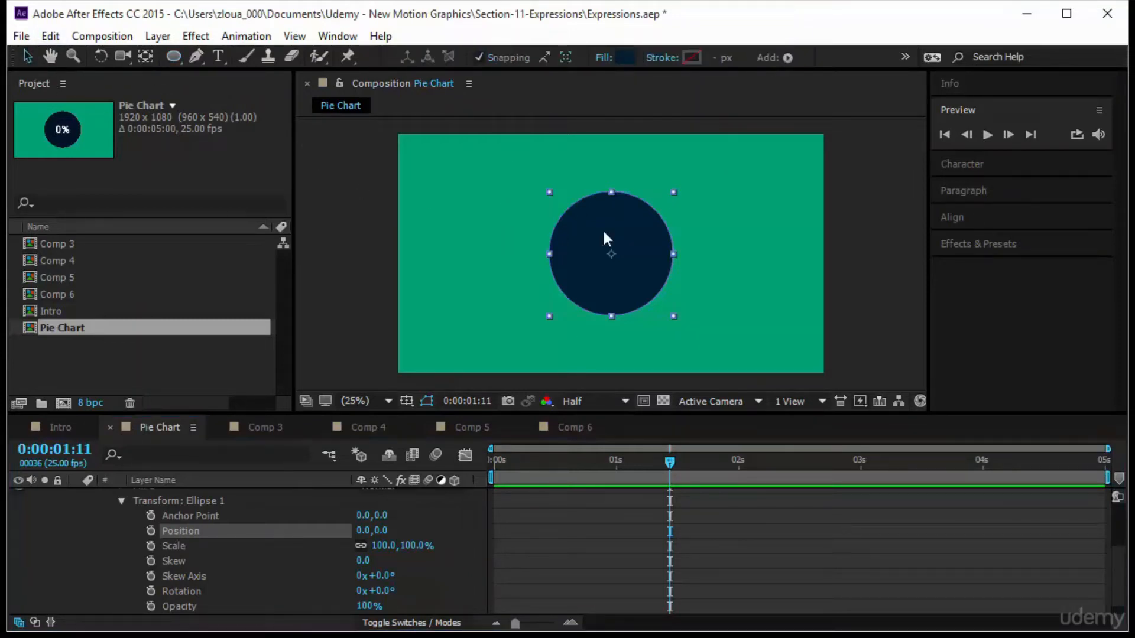
pyautogui.click(627, 243)
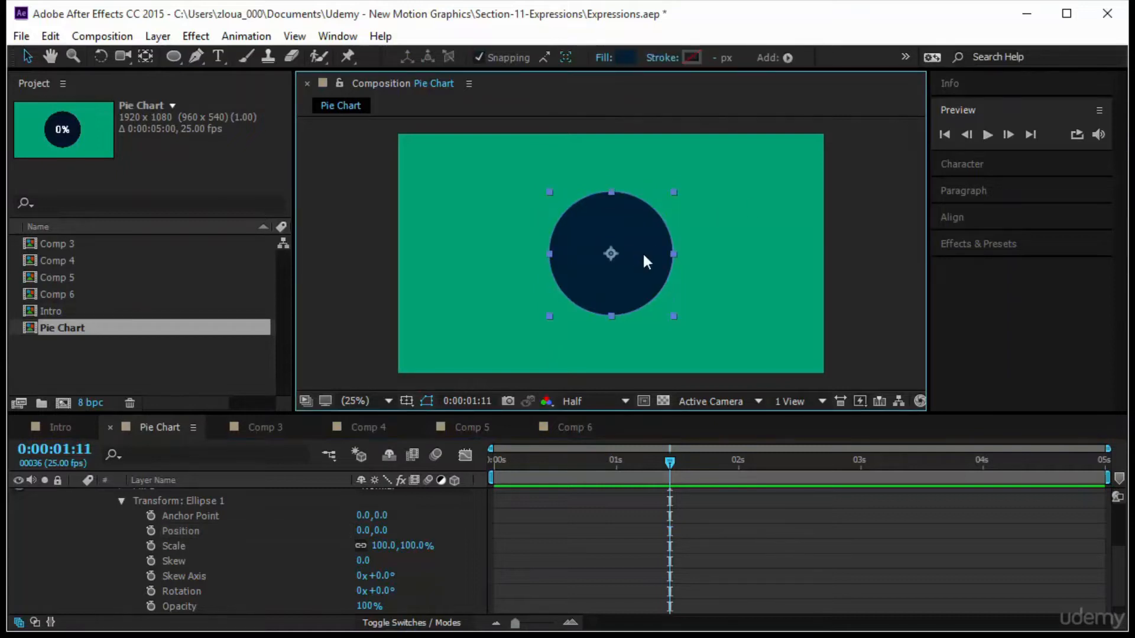
pyautogui.click(643, 254)
pyautogui.scroll(3, 208, 530)
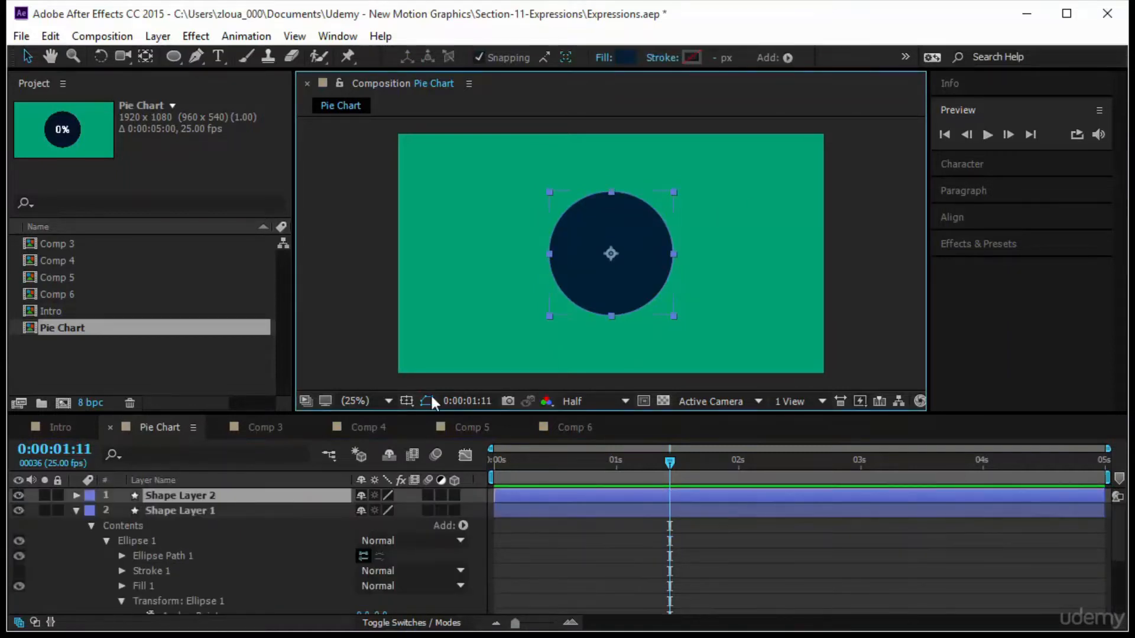
# Give the top circle layer a solid white stroke.
pyautogui.click(673, 61)
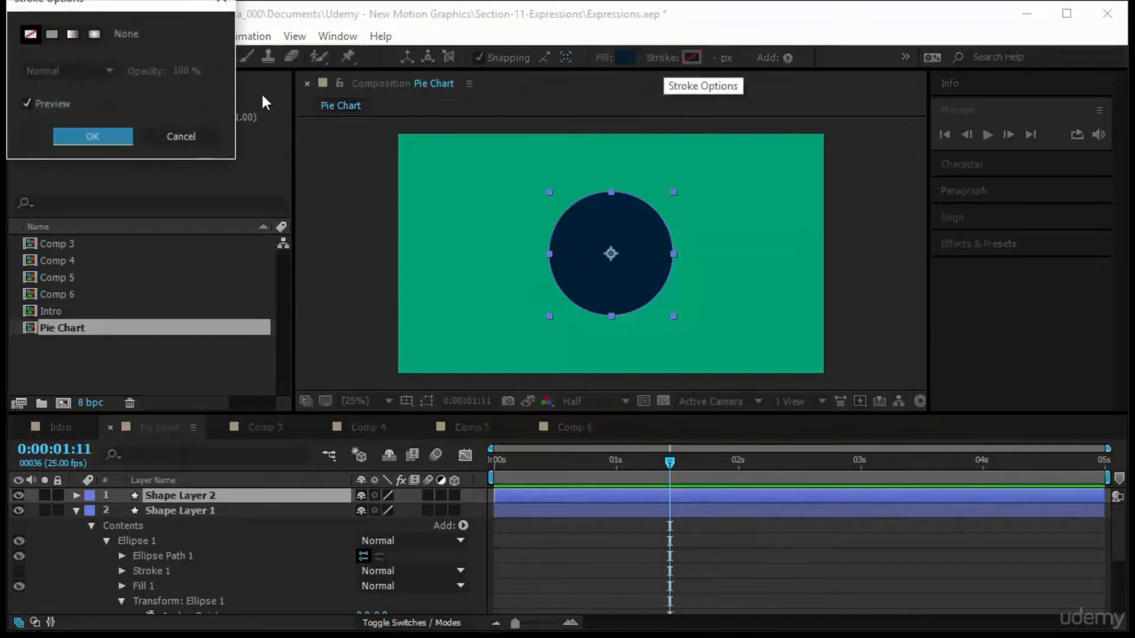
pyautogui.click(52, 36)
pyautogui.click(125, 134)
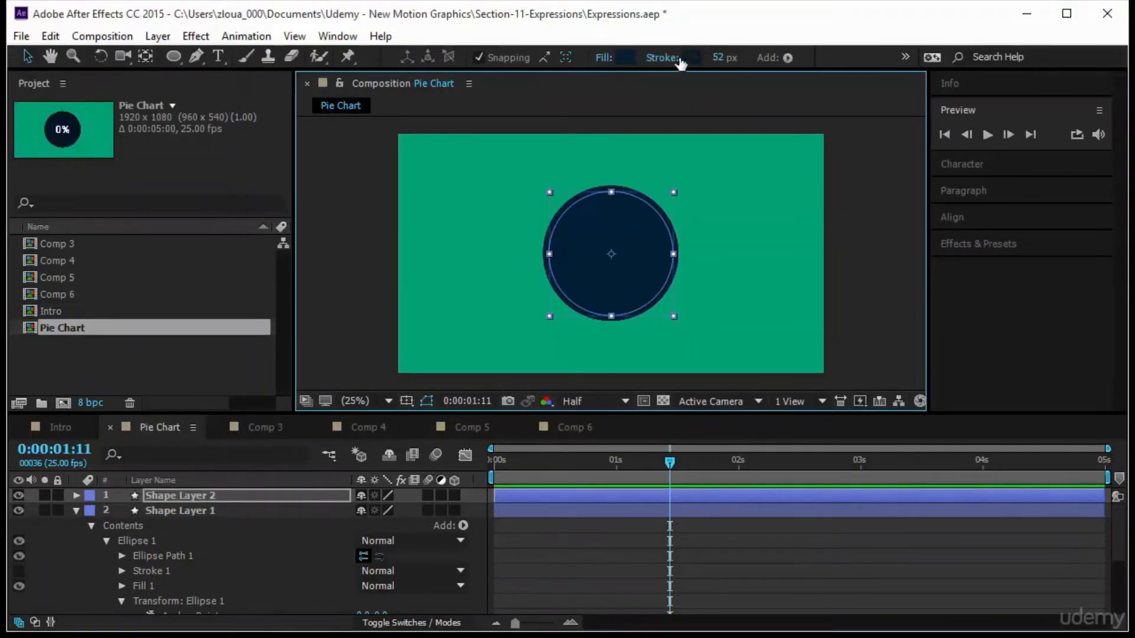
pyautogui.click(695, 59)
pyautogui.moveTo(141, 96); pyautogui.dragTo(25, 29)
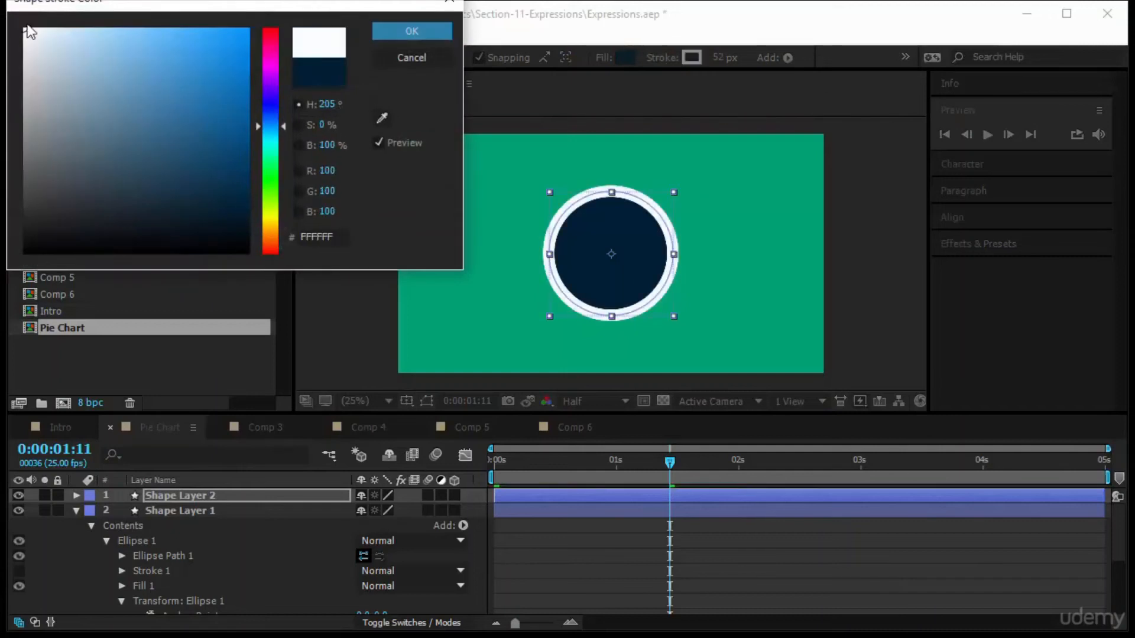
pyautogui.click(410, 32)
# Set the top circle's stroke width to 90 px.
pyautogui.moveTo(717, 58); pyautogui.dragTo(745, 59)
pyautogui.click(743, 379)
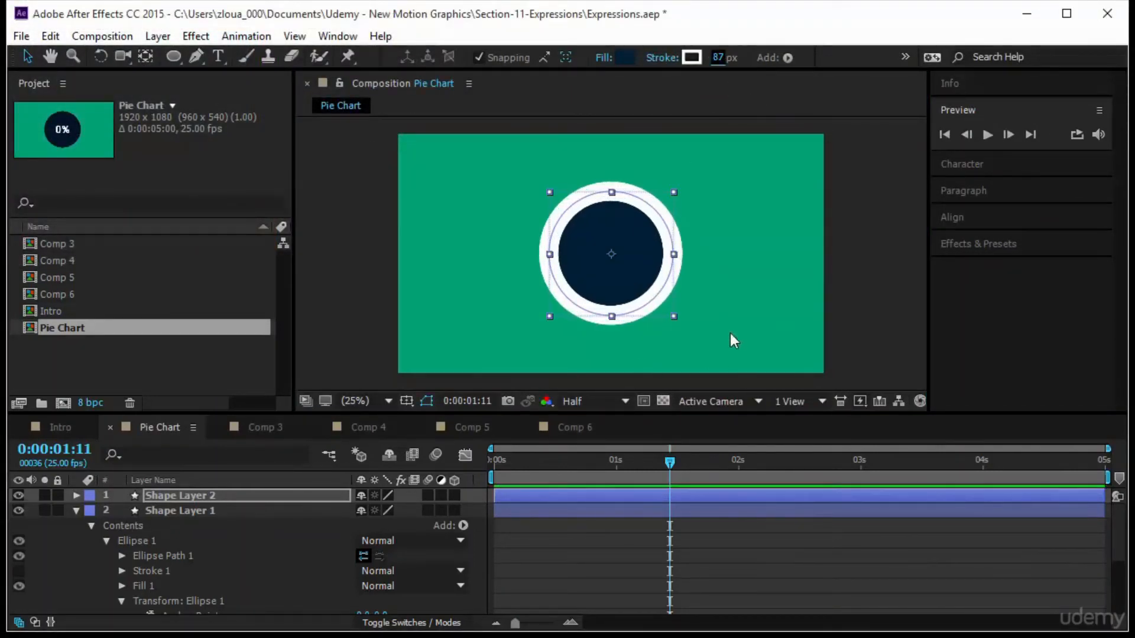
pyautogui.click(207, 495)
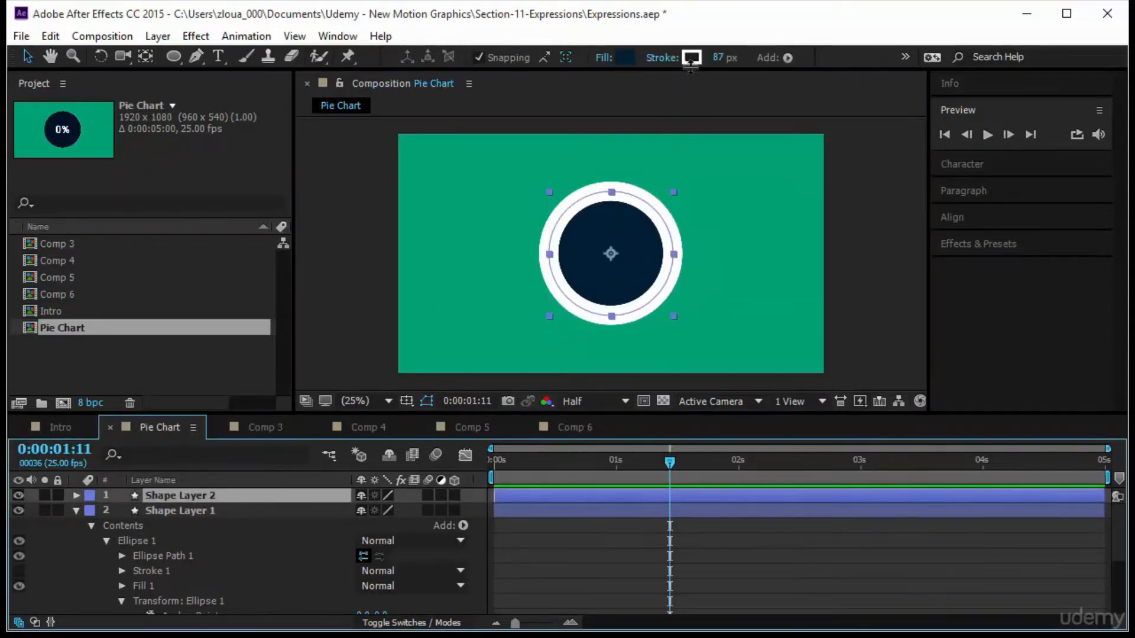
pyautogui.click(718, 58)
pyautogui.write('90')
pyautogui.press('Return')
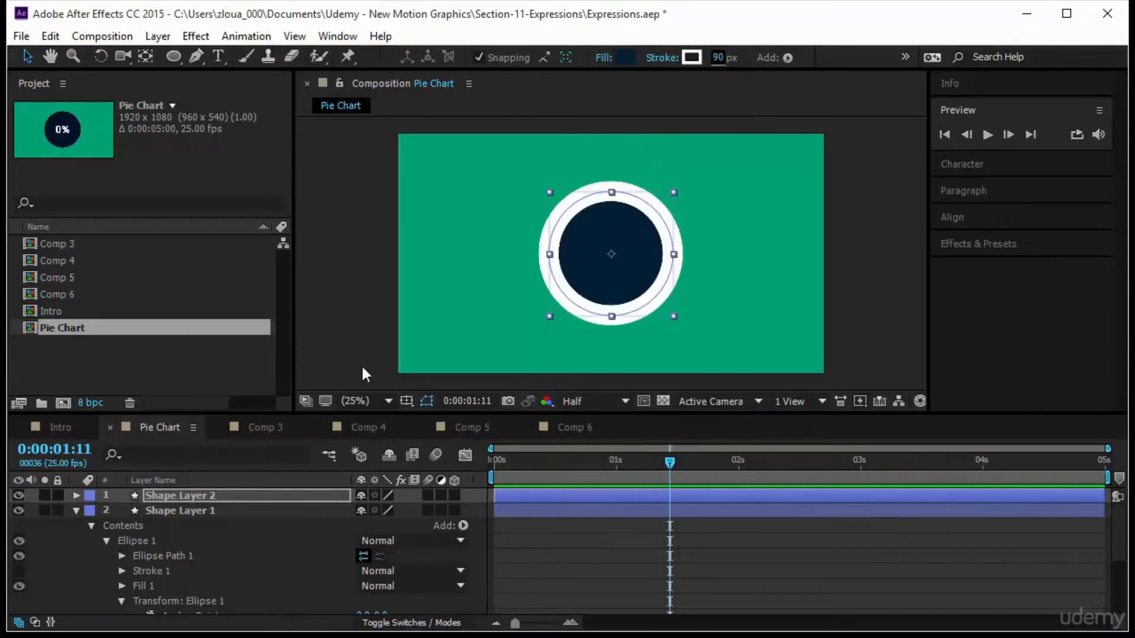
# Rename the bottom shape layer Back.
pyautogui.click(243, 511)
pyautogui.press('Return')
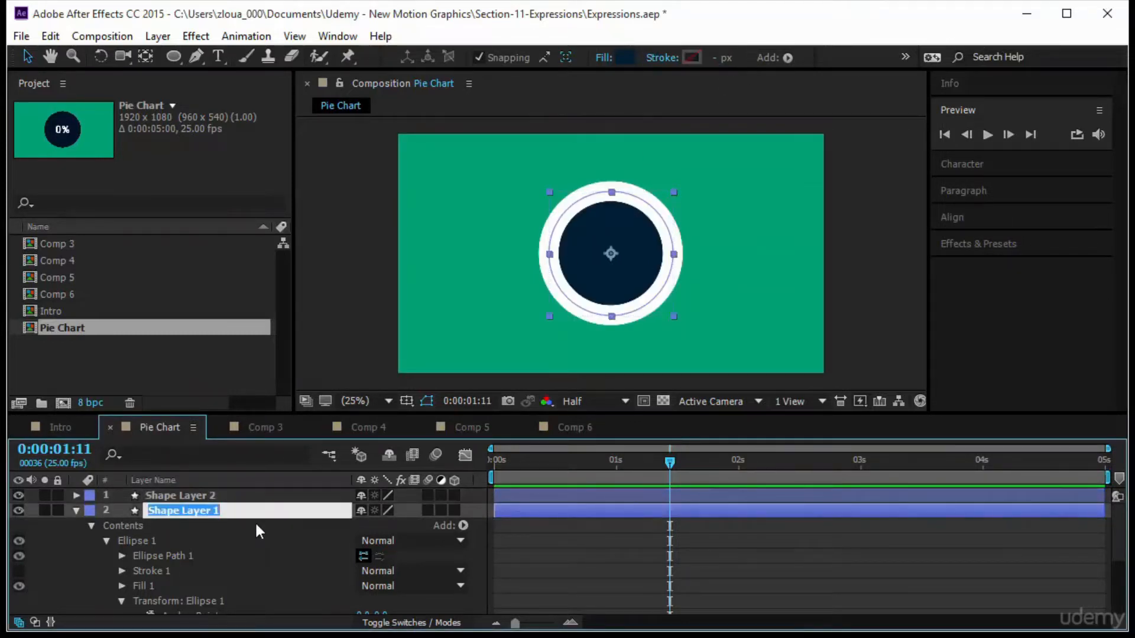
pyautogui.write('Back')
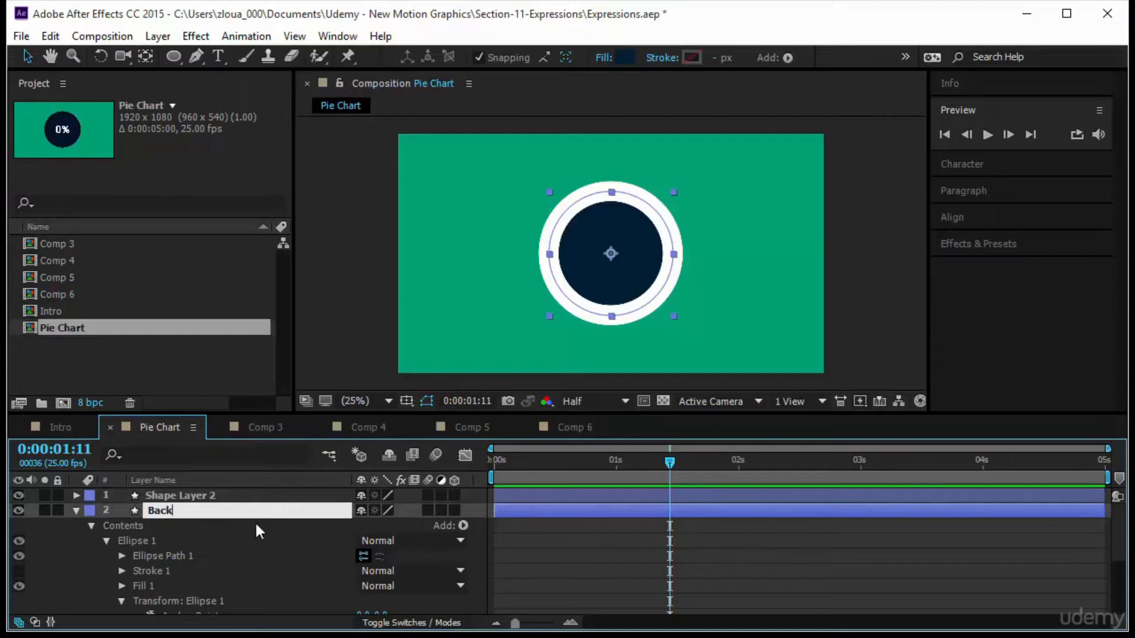
pyautogui.press('Return')
# Rename the top shape layer Pie.
pyautogui.click(274, 495)
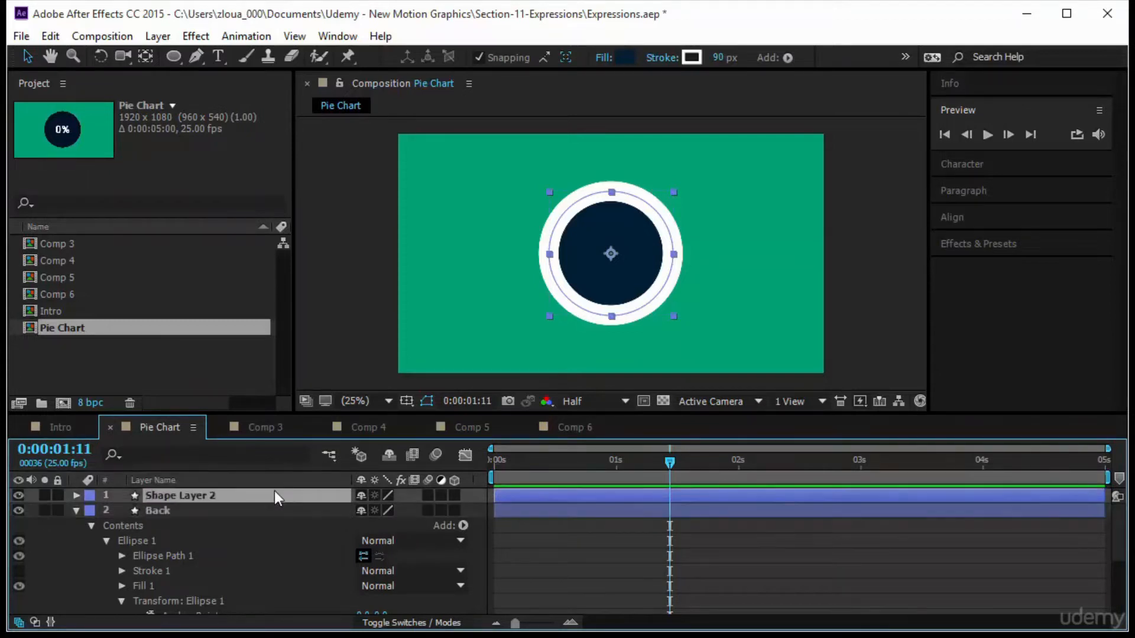
pyautogui.press('Return')
pyautogui.write('Pie')
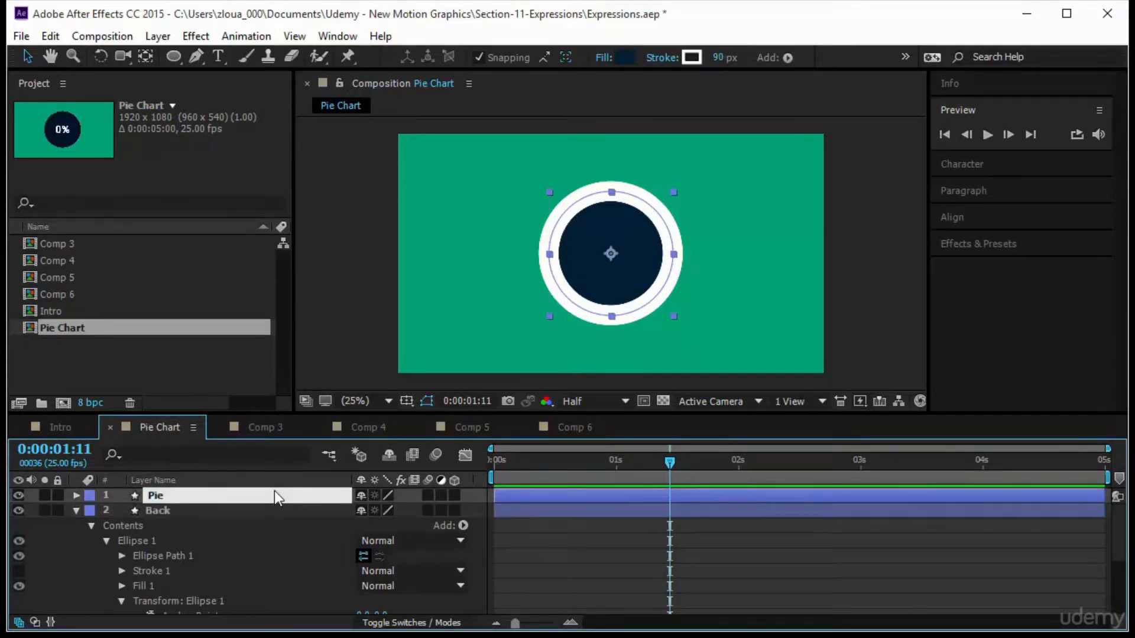
pyautogui.press('Return')
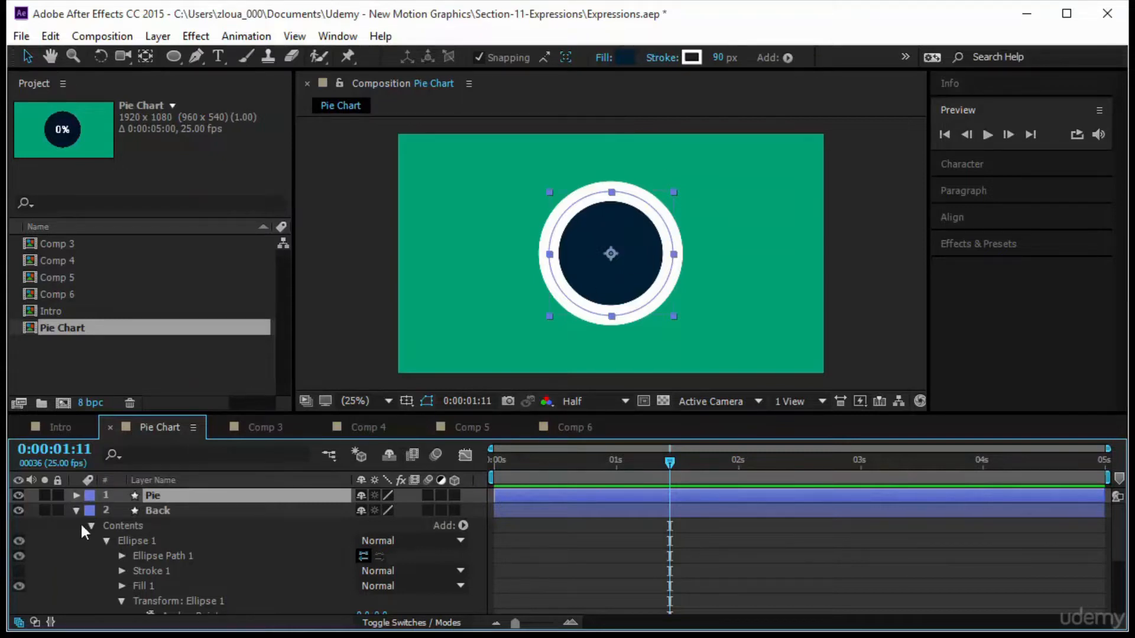
# Add an Offset Paths operation to the ellipse group of the Pie layer.
pyautogui.click(76, 495)
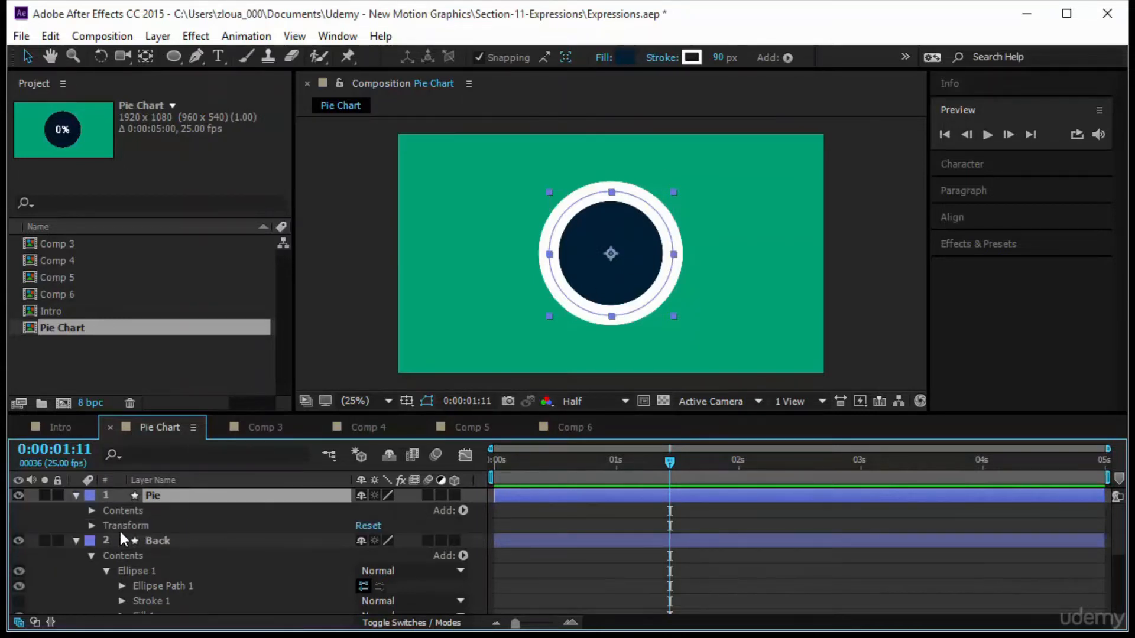
pyautogui.click(92, 510)
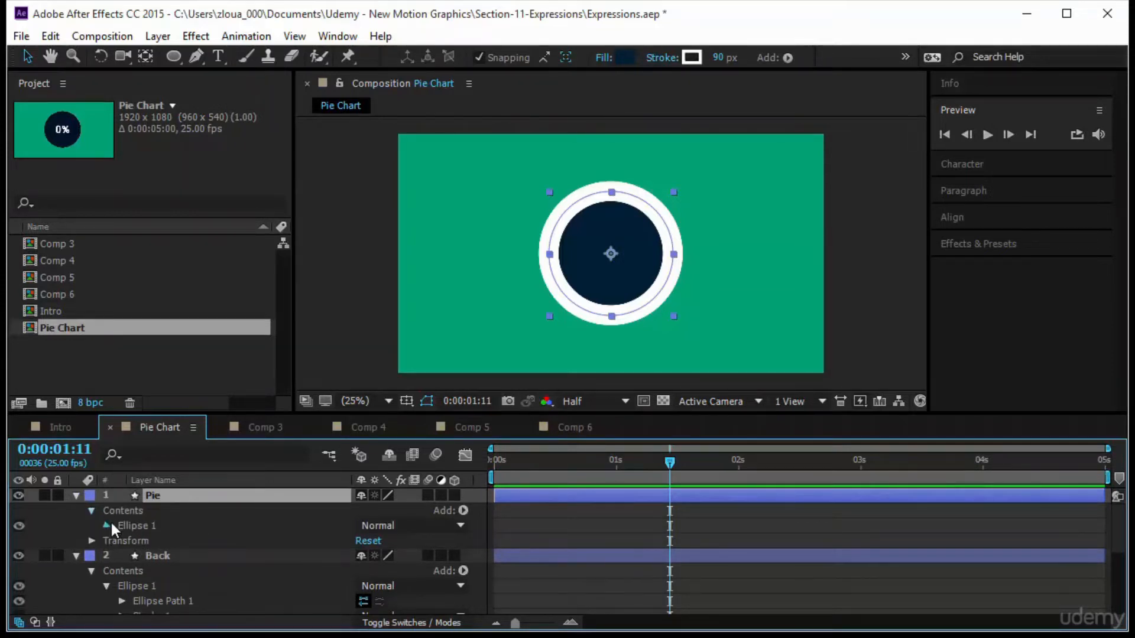
pyautogui.click(107, 525)
pyautogui.click(205, 540)
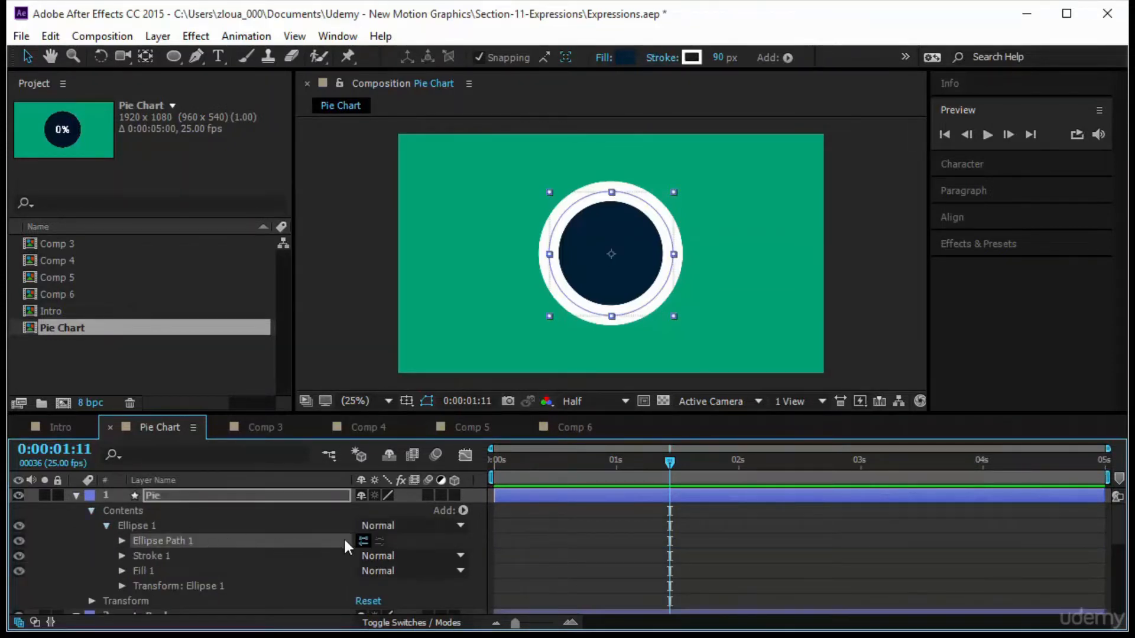
pyautogui.click(269, 525)
pyautogui.click(464, 510)
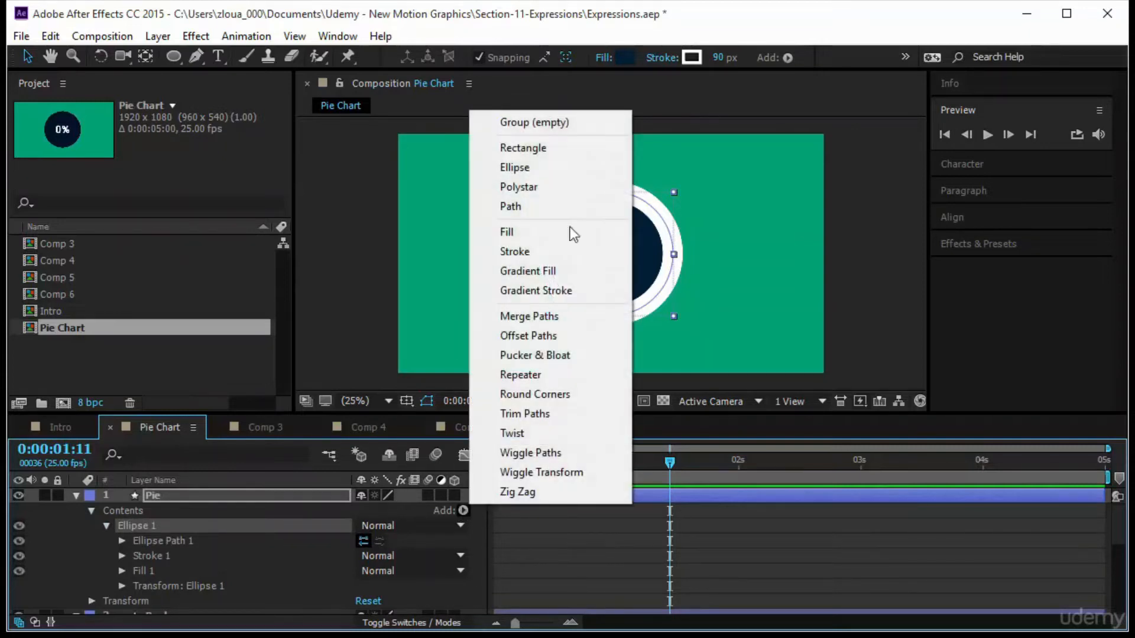
pyautogui.click(584, 336)
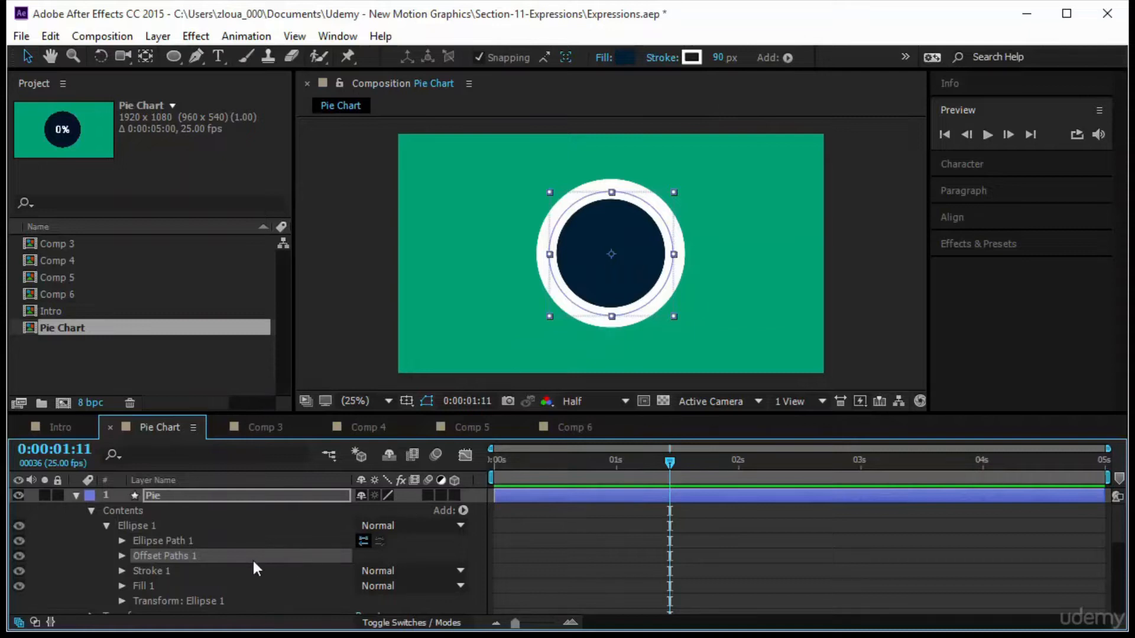
# Set the Offset Paths amount to -45.
pyautogui.click(122, 556)
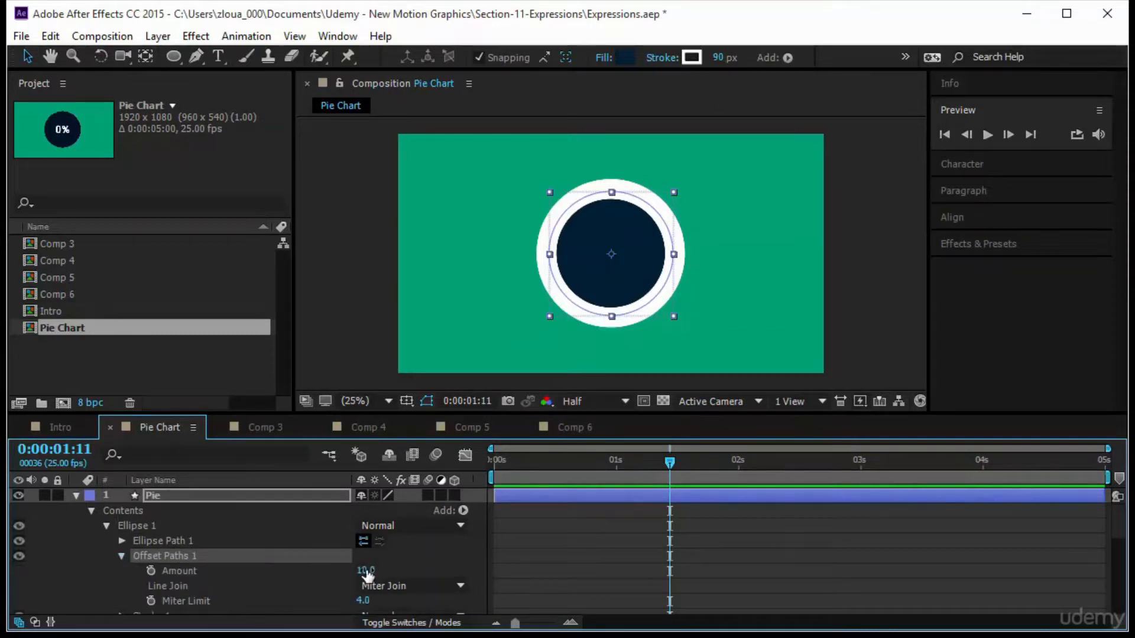
pyautogui.click(365, 570)
pyautogui.write('-45')
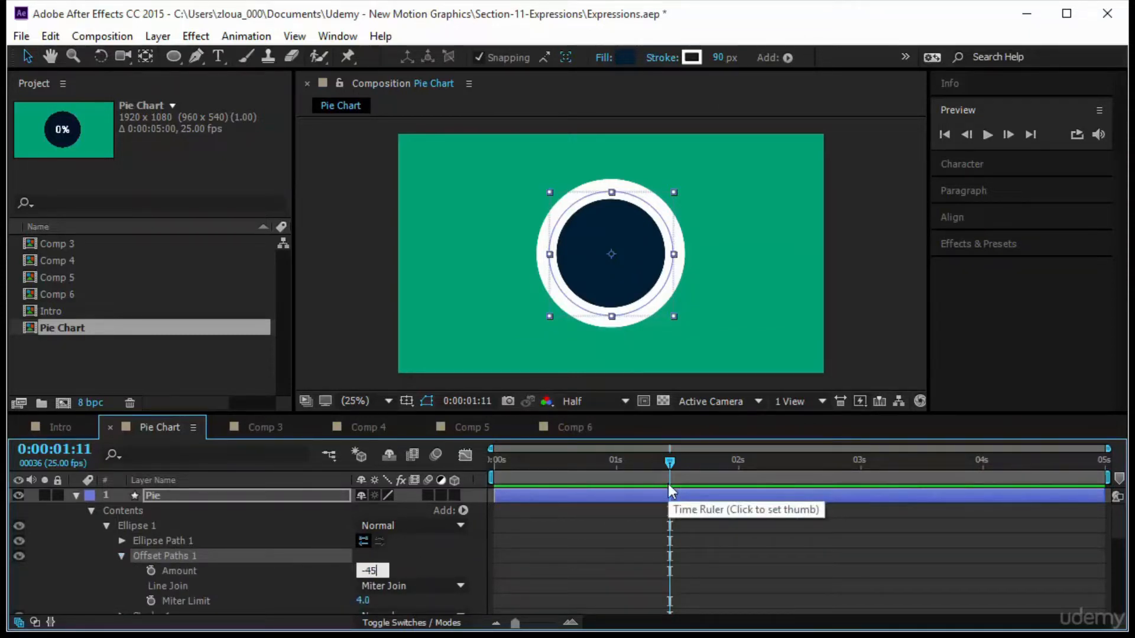
pyautogui.press('Return')
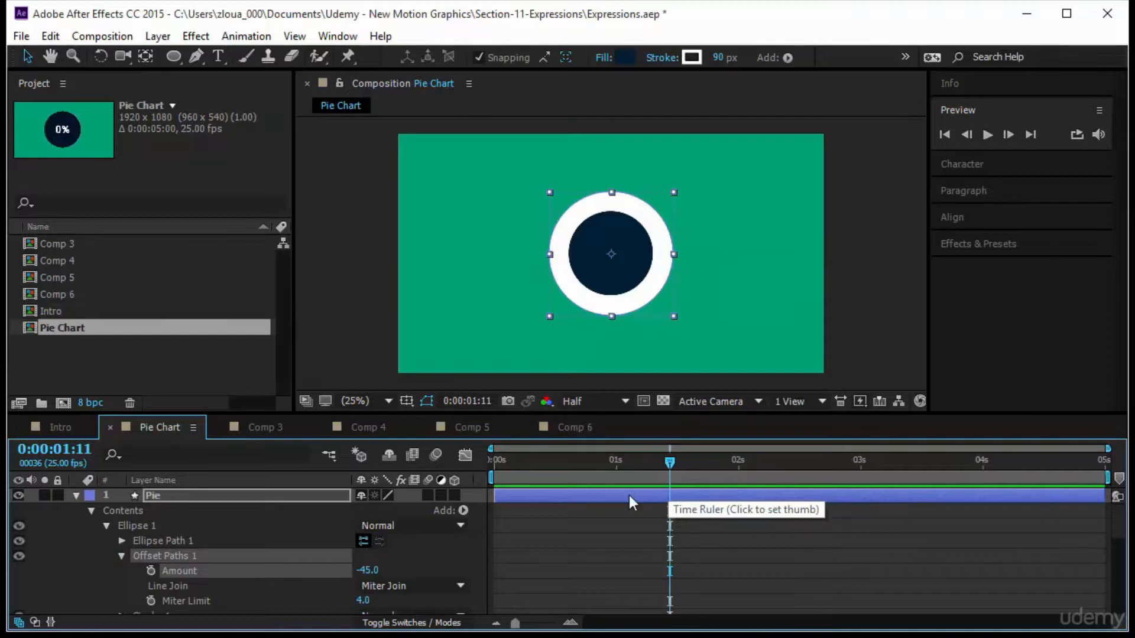
# Select both circle layers and scale them up together so the ring grows larger in the frame.
pyautogui.click(729, 541)
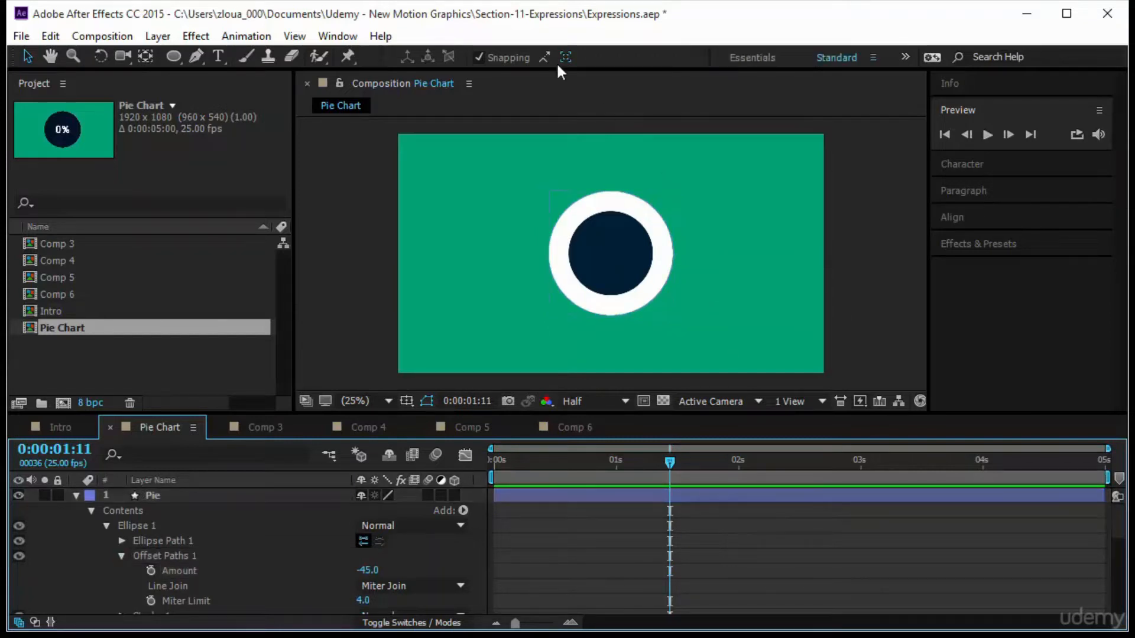
pyautogui.click(75, 496)
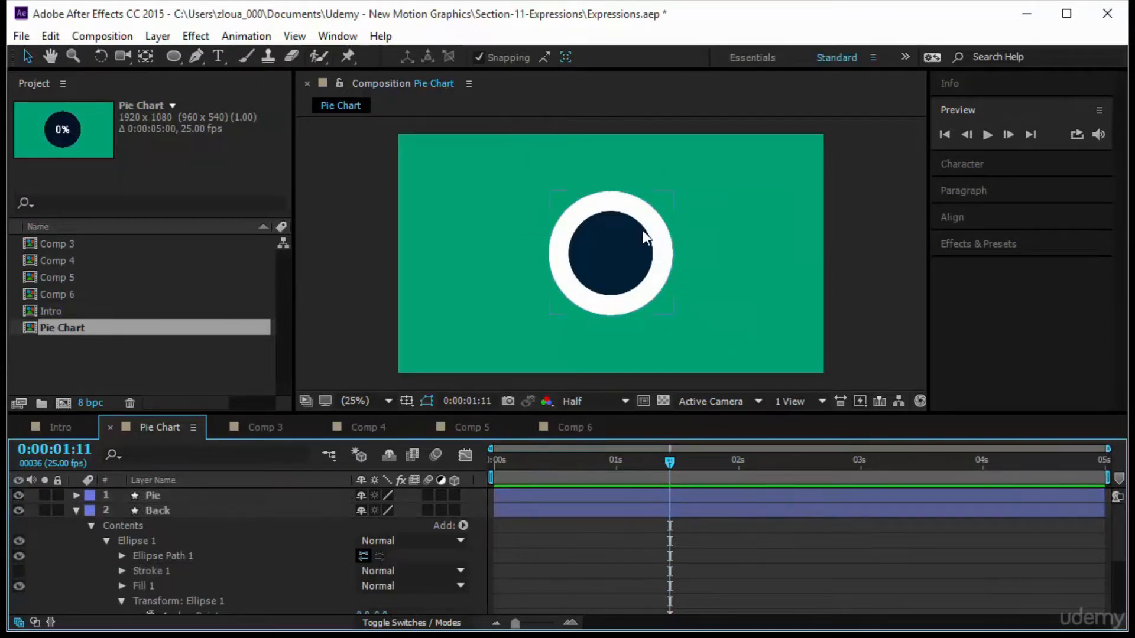
pyautogui.moveTo(483, 161); pyautogui.dragTo(793, 343)
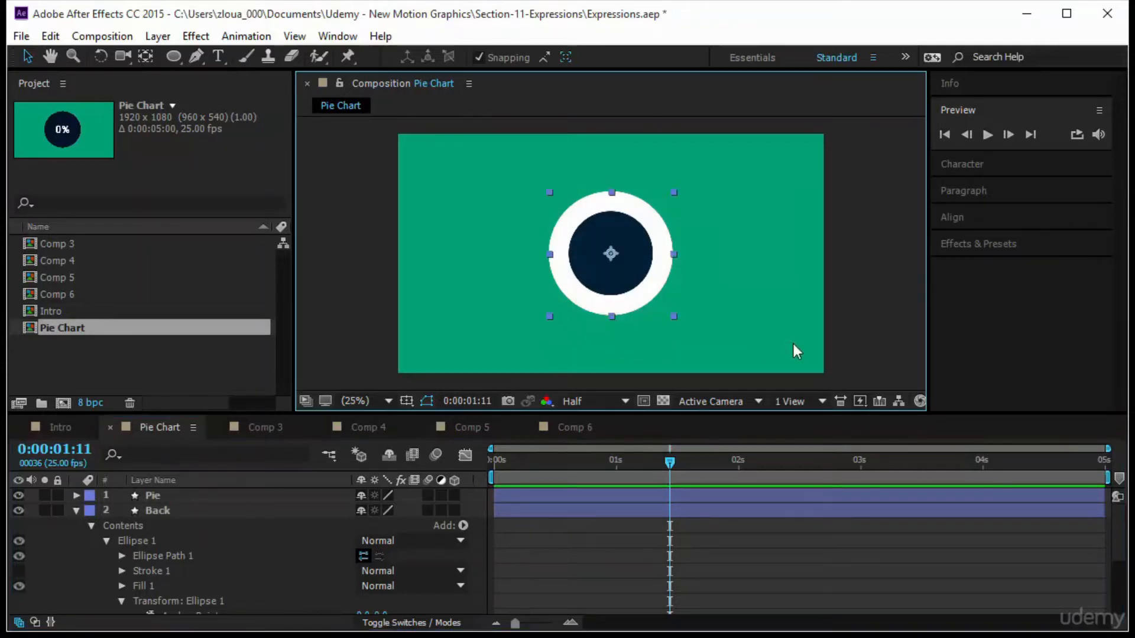
pyautogui.click(675, 190)
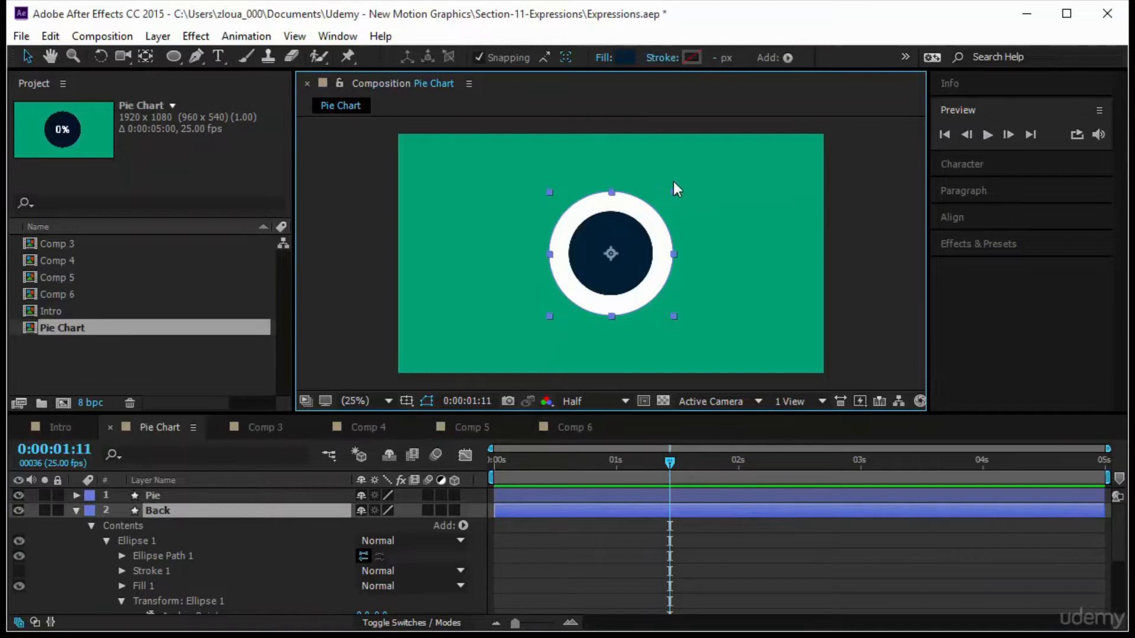
pyautogui.hotkey('ctrl', 'a')
pyautogui.moveTo(675, 193); pyautogui.dragTo(714, 169)
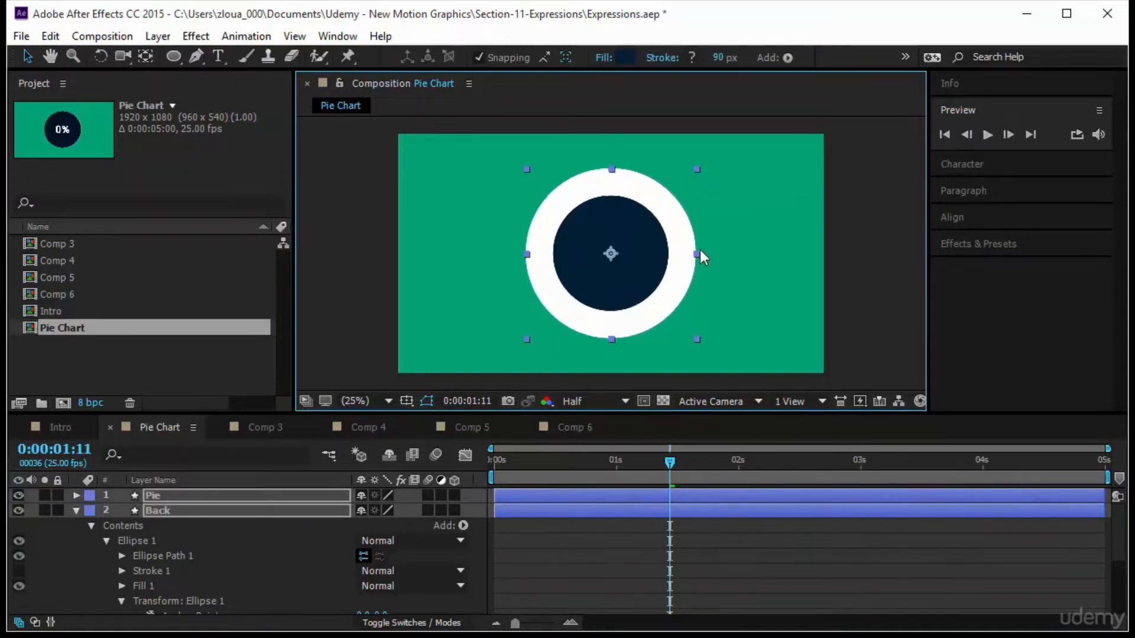
# Add a Trim Paths operation to the Pie layer's contents and expand its properties.
pyautogui.click(76, 512)
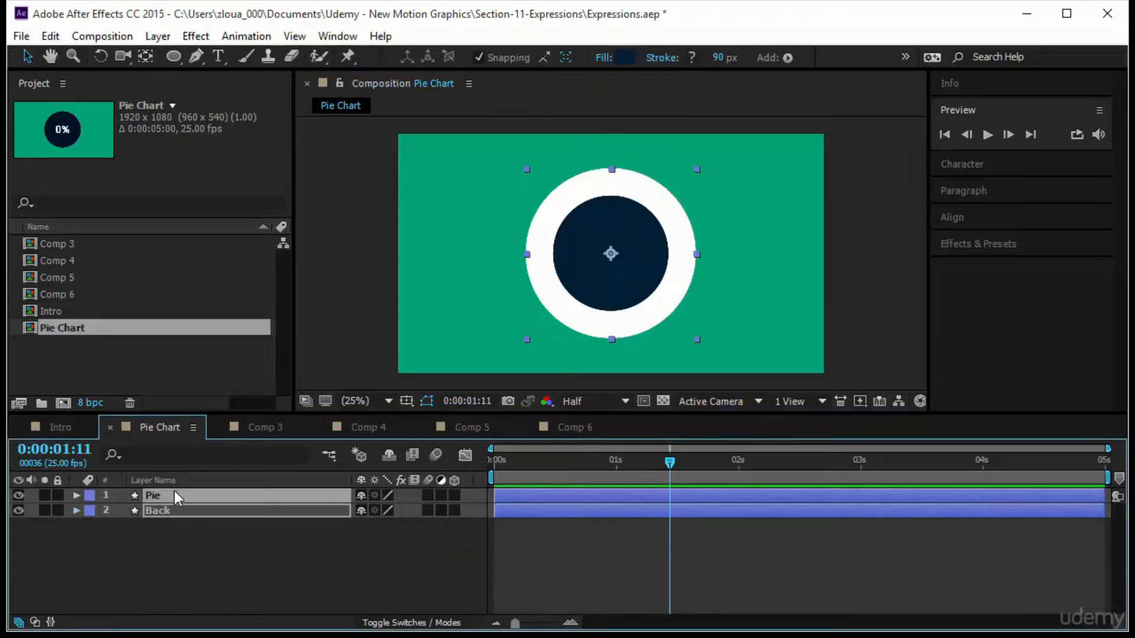
pyautogui.click(179, 496)
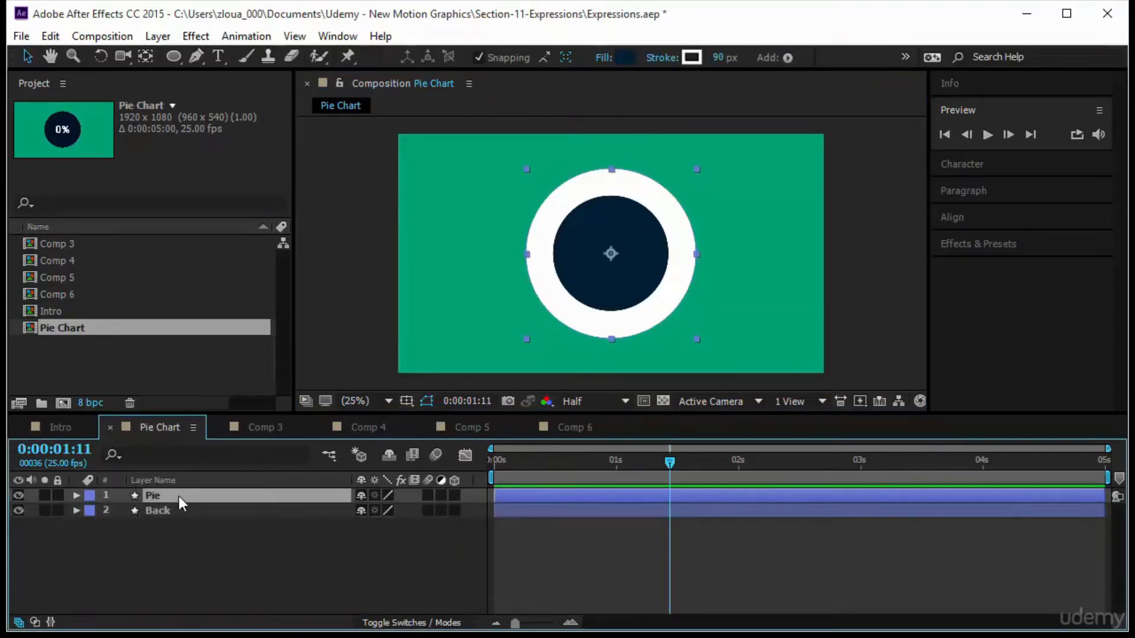
pyautogui.click(75, 495)
pyautogui.click(463, 511)
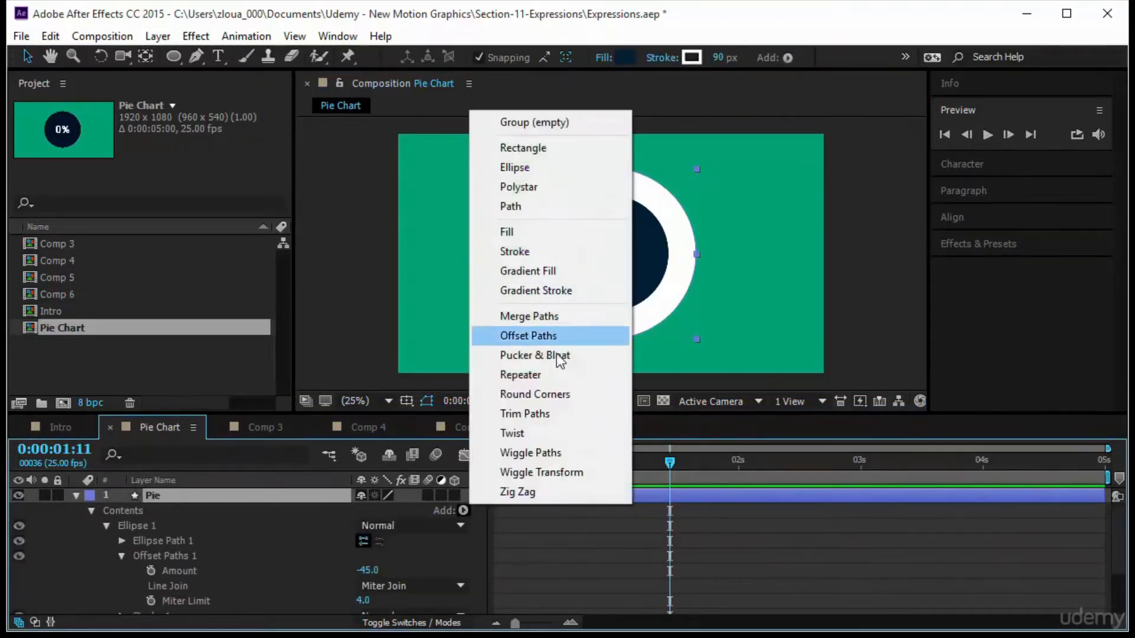
pyautogui.click(532, 413)
pyautogui.scroll(-1, 248, 568)
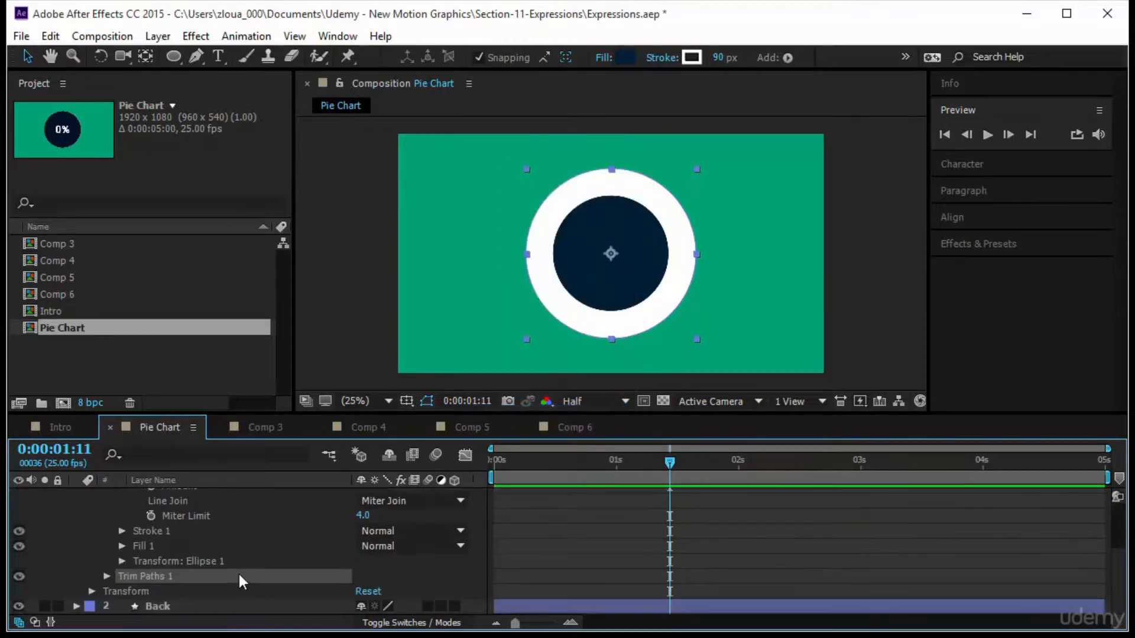
pyautogui.click(105, 577)
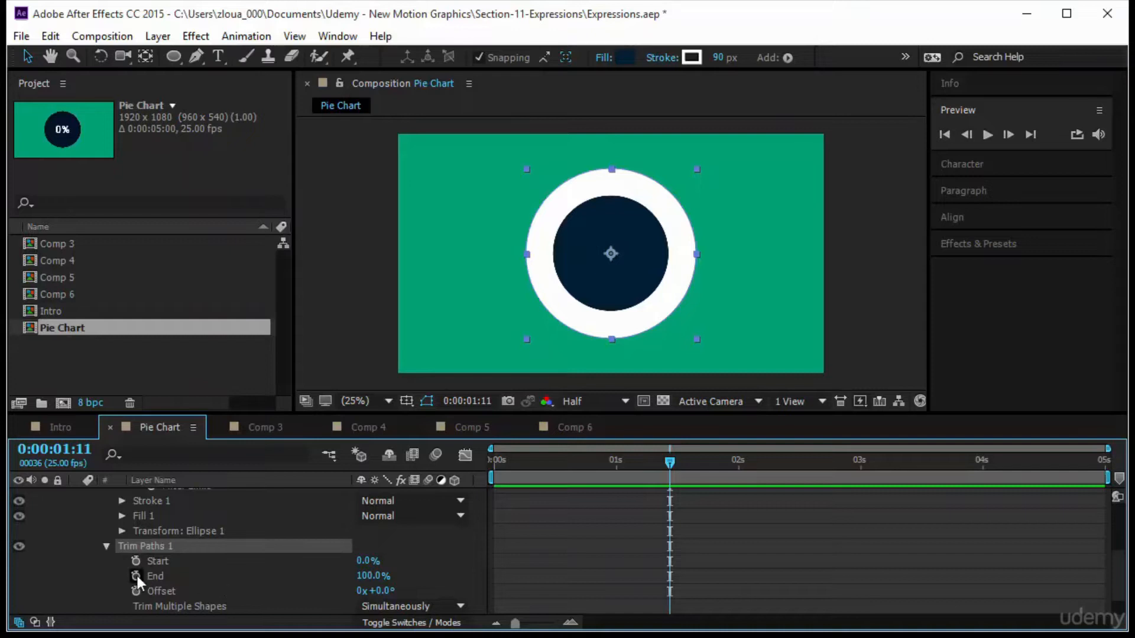
# Keyframe the Trim Paths End from 0% at the start to 75% at 2 seconds.
pyautogui.moveTo(666, 461); pyautogui.dragTo(494, 462)
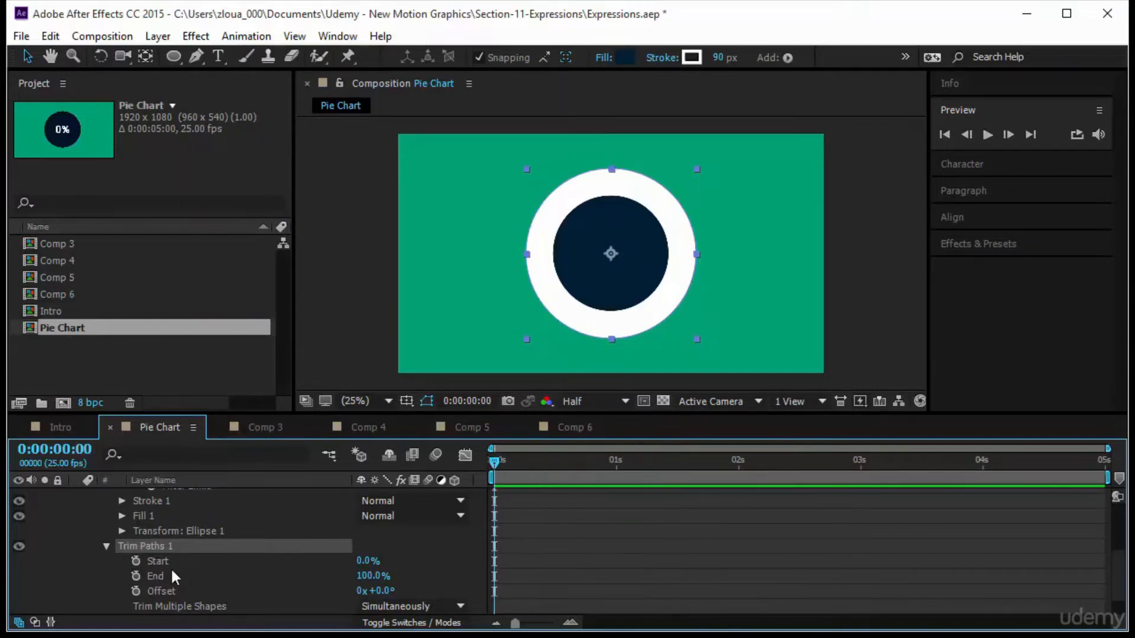
pyautogui.click(135, 576)
pyautogui.moveTo(372, 577); pyautogui.dragTo(260, 577)
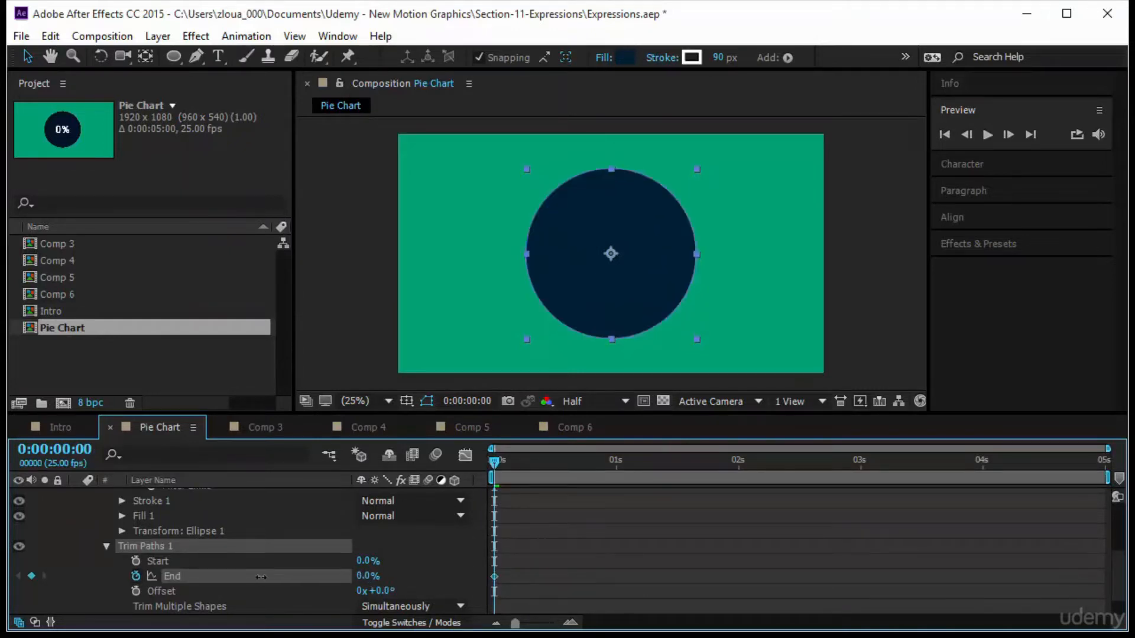
pyautogui.moveTo(494, 462); pyautogui.dragTo(735, 470)
pyautogui.press('pagedown')
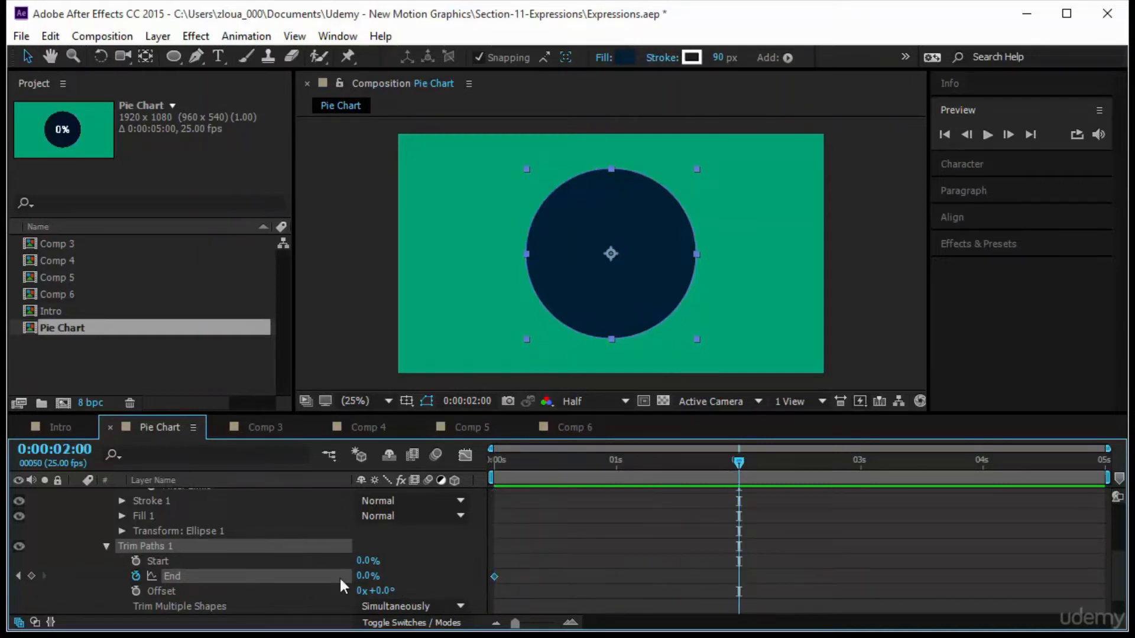
pyautogui.click(374, 576)
pyautogui.write('75')
pyautogui.press('Return')
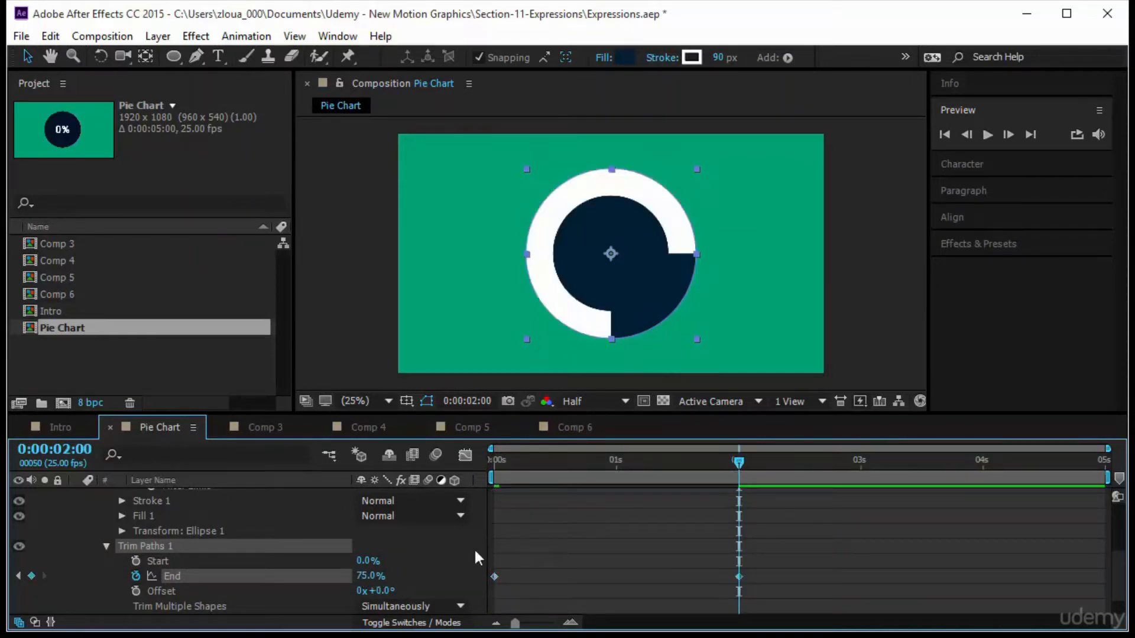
# Set the Trim Paths Offset to -180°.
pyautogui.click(389, 591)
pyautogui.write('-180')
pyautogui.press('Return')
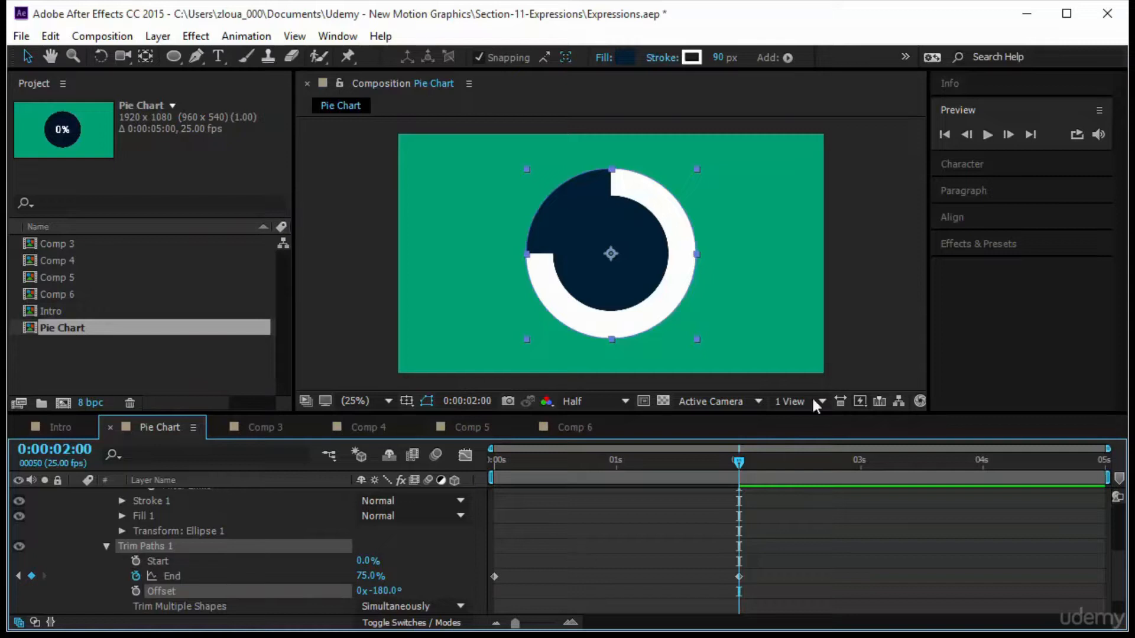
# Preview the pie ring animation from the beginning.
pyautogui.moveTo(740, 460); pyautogui.dragTo(339, 531)
pyautogui.click(986, 134)
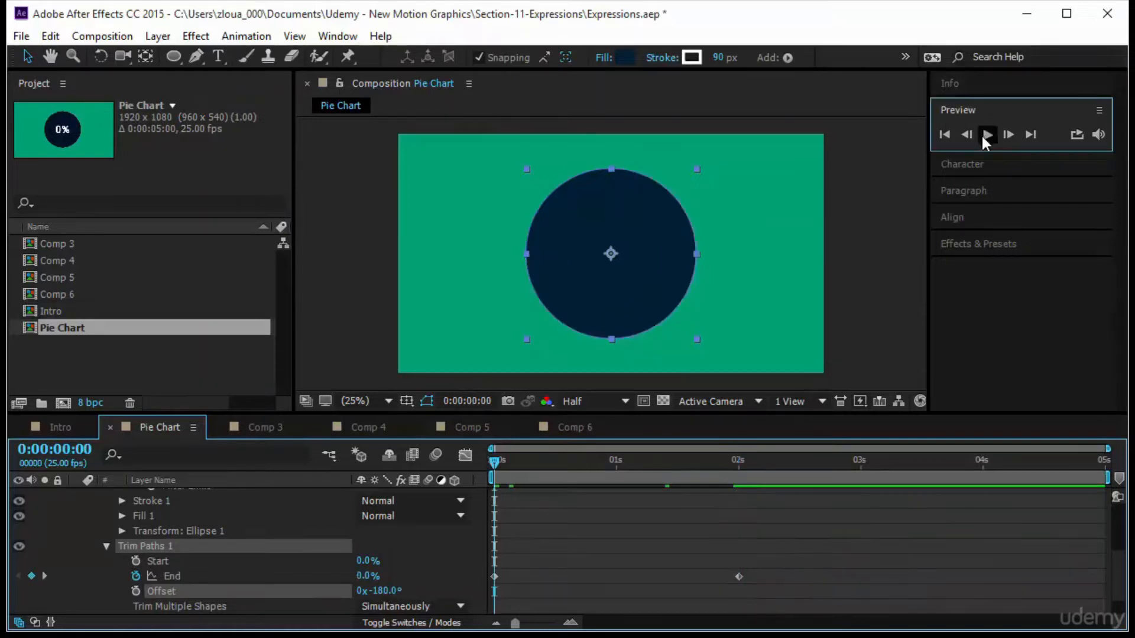
pyautogui.click(659, 548)
# Create a text layer reading 123 inside the circle.
pyautogui.click(220, 56)
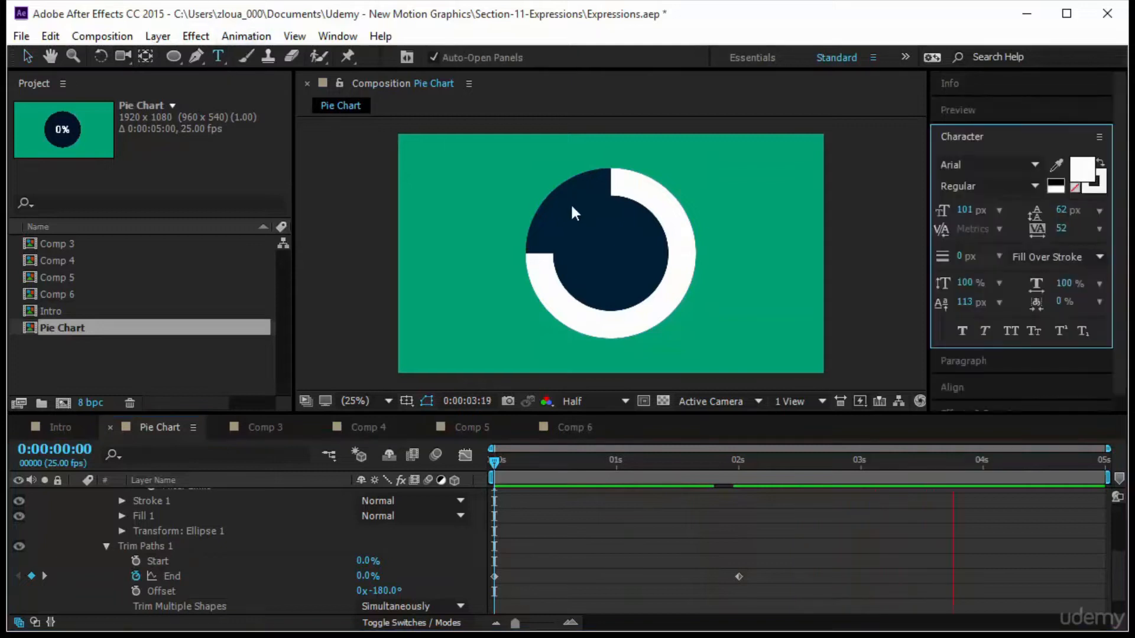
pyautogui.click(594, 246)
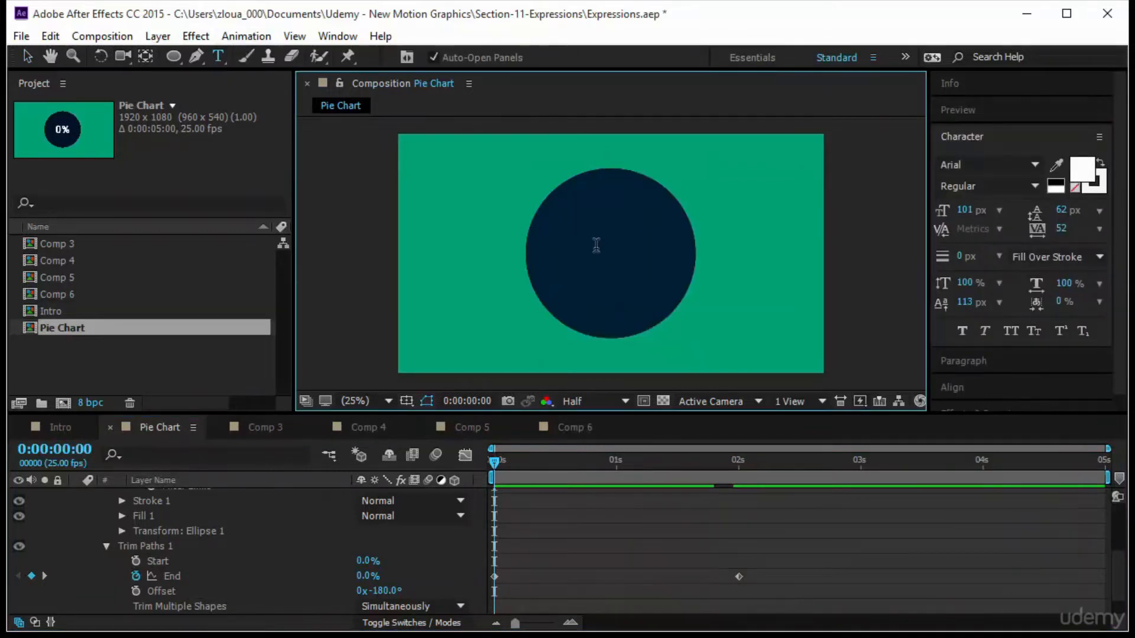
pyautogui.click(596, 233)
pyautogui.write('123')
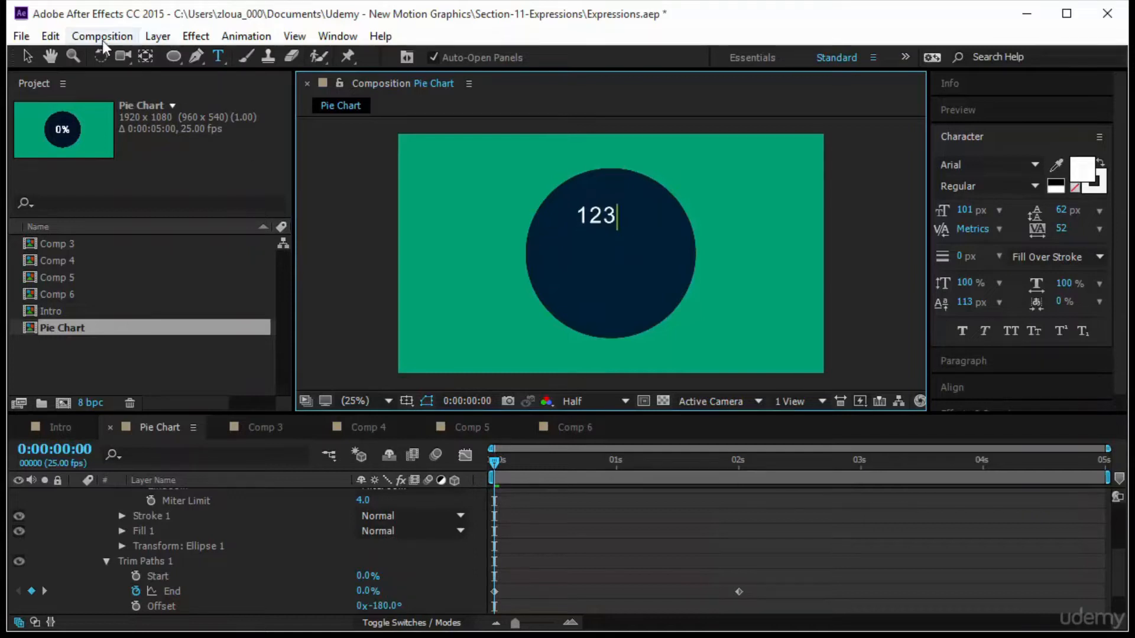
pyautogui.click(27, 57)
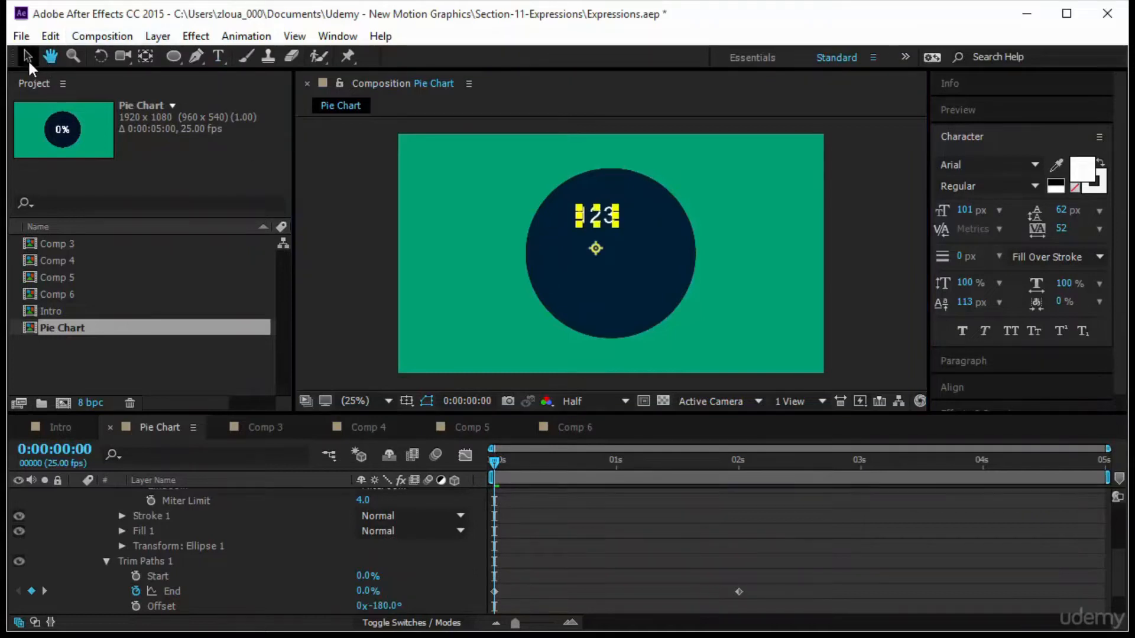
# Center the text layer's anchor point and align it horizontally and vertically to the composition.
pyautogui.hotkey('ctrl', 'alt', 'Home')
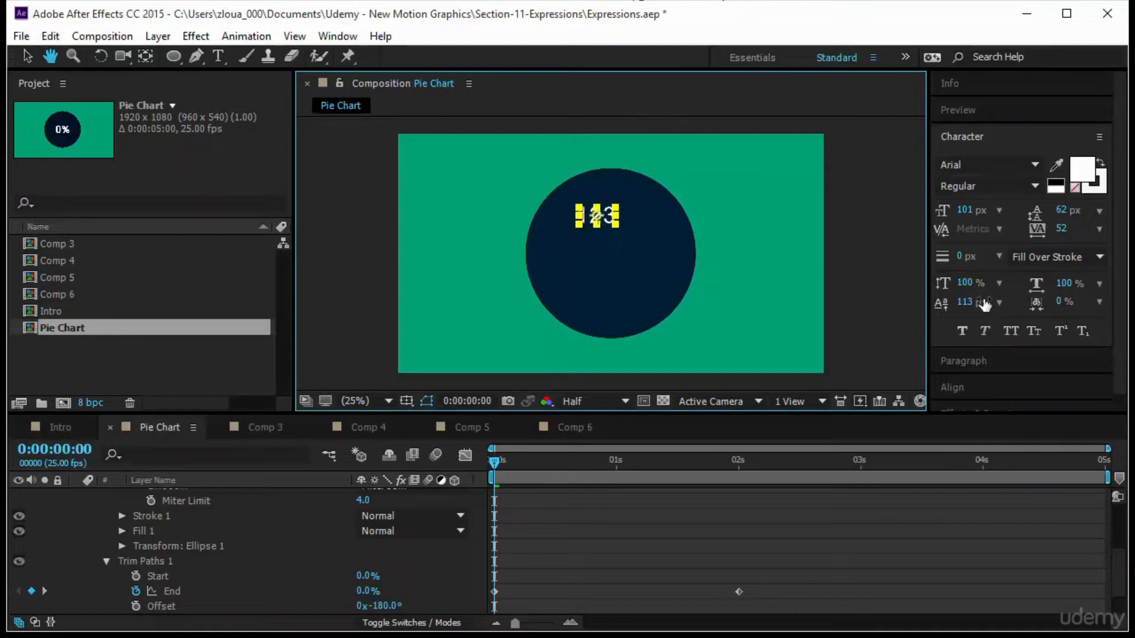
pyautogui.click(1002, 387)
pyautogui.click(977, 235)
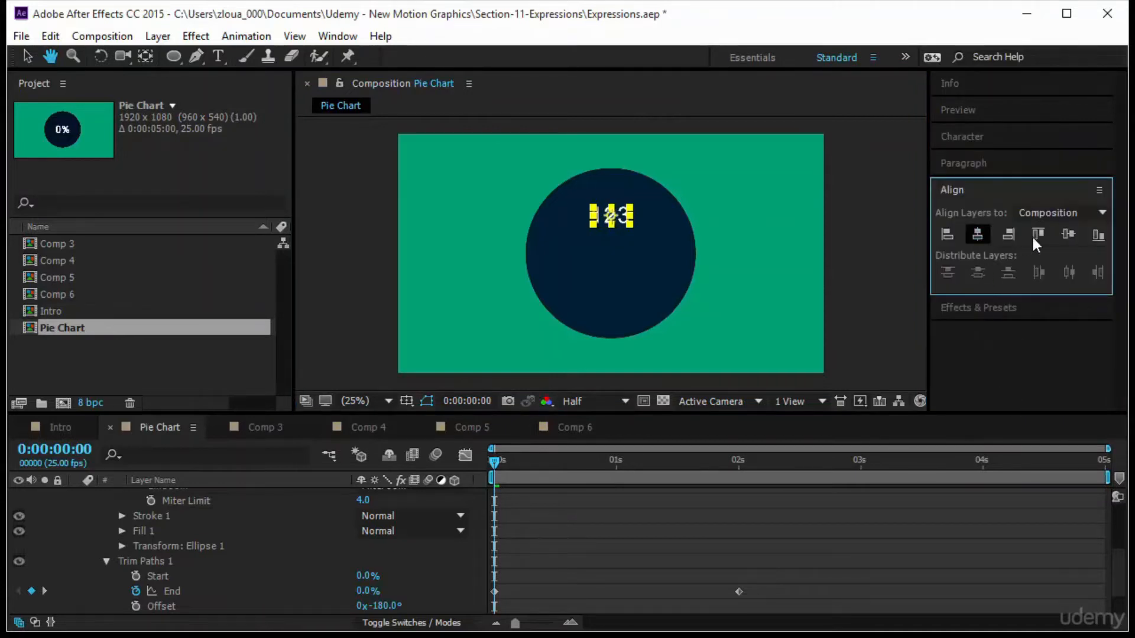
pyautogui.click(1067, 234)
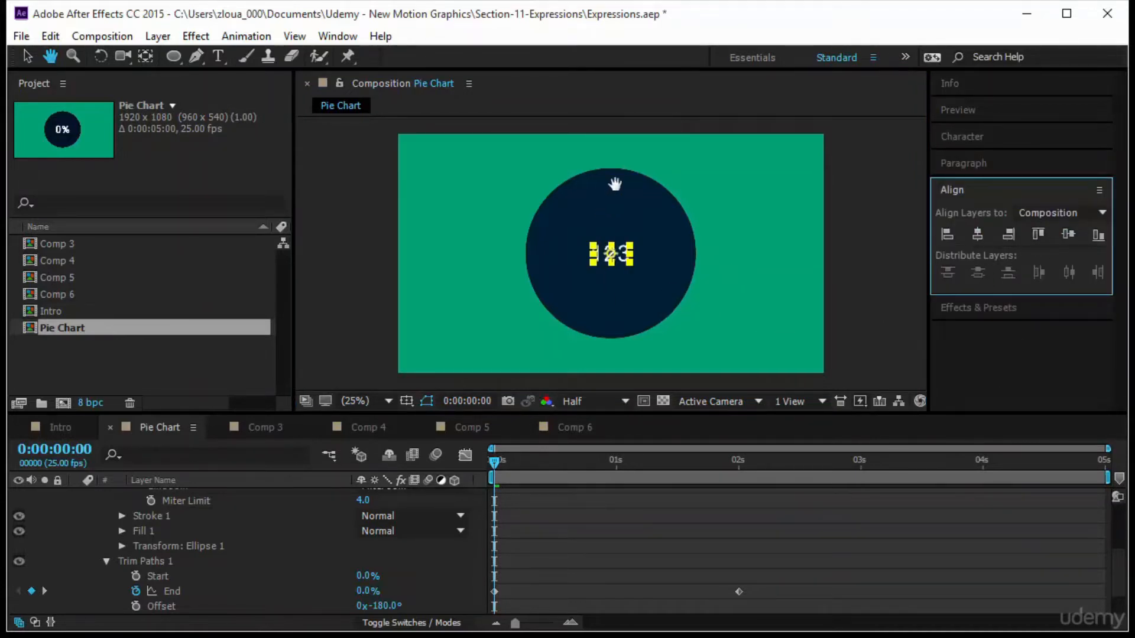
# Add an expression to the text layer's Source Text, pick-whipped to the Pie layer's Trim Paths End.
pyautogui.moveTo(495, 465); pyautogui.dragTo(750, 508)
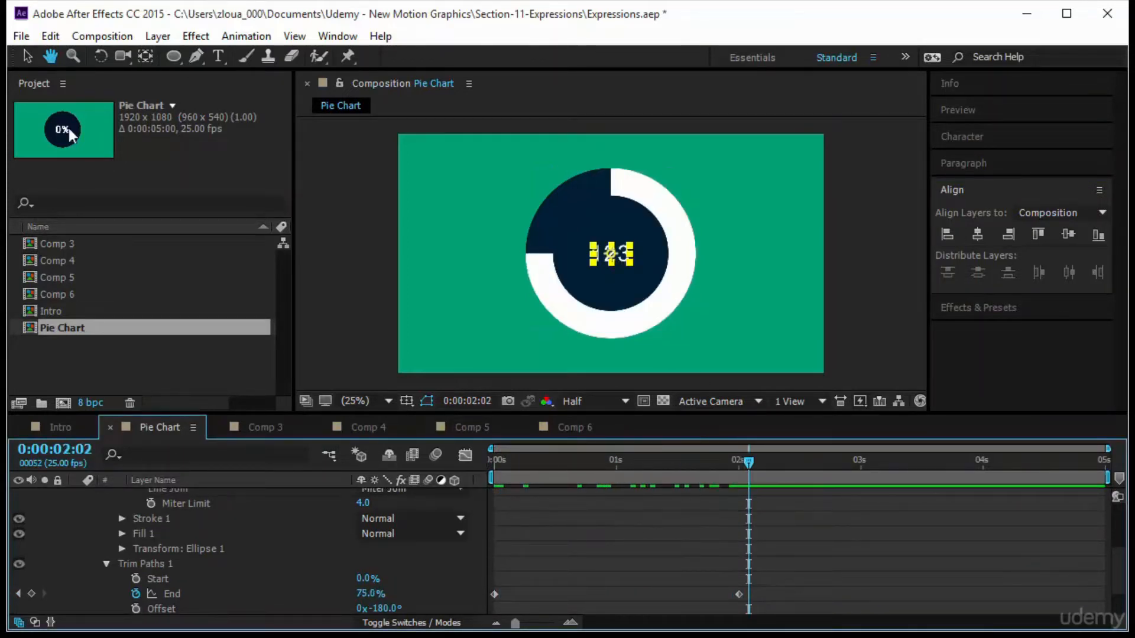
pyautogui.click(23, 56)
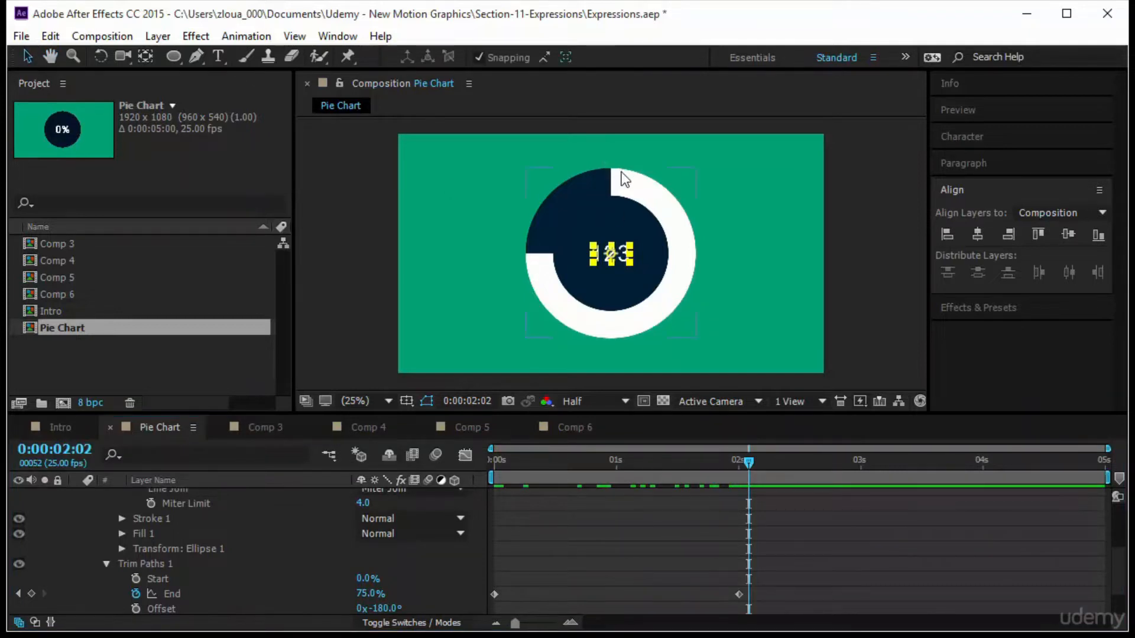
pyautogui.scroll(4, 255, 553)
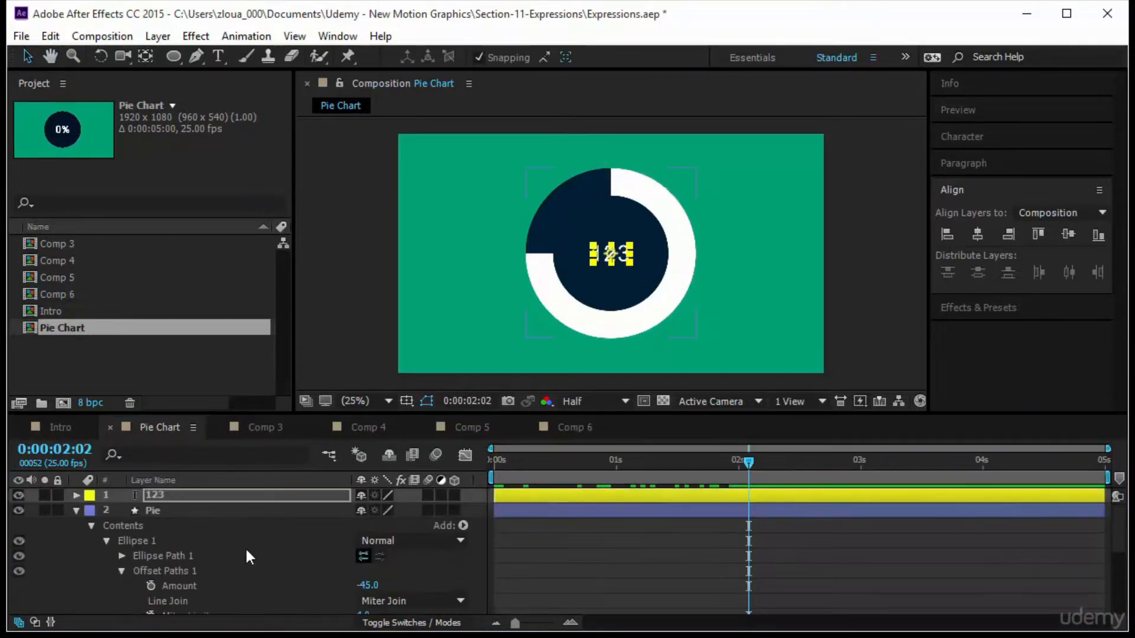
pyautogui.click(75, 496)
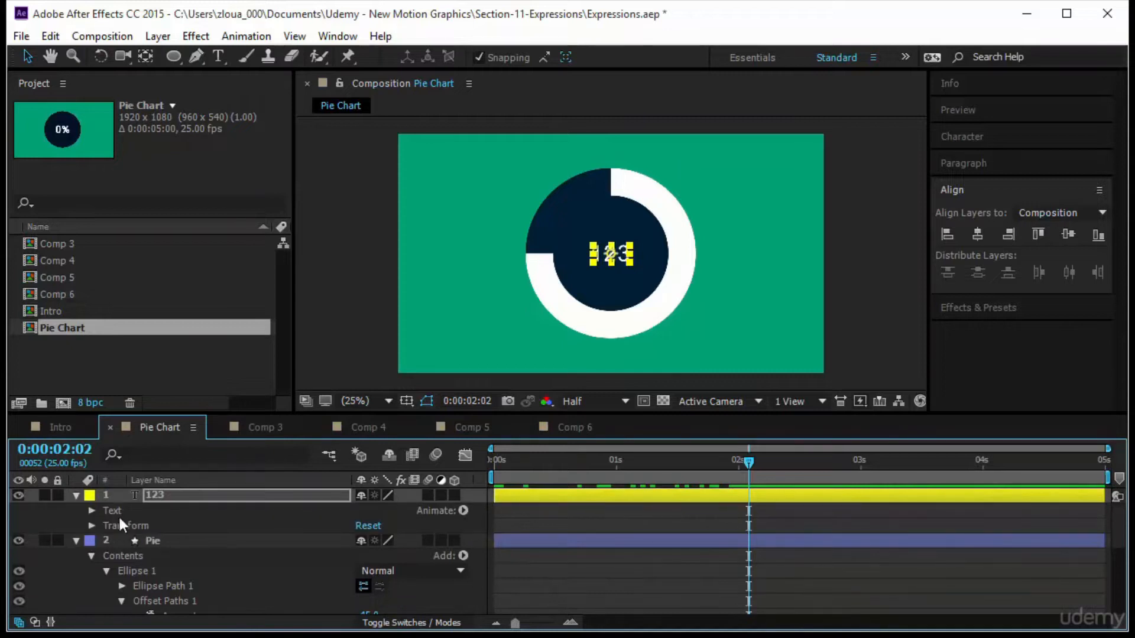
pyautogui.click(91, 511)
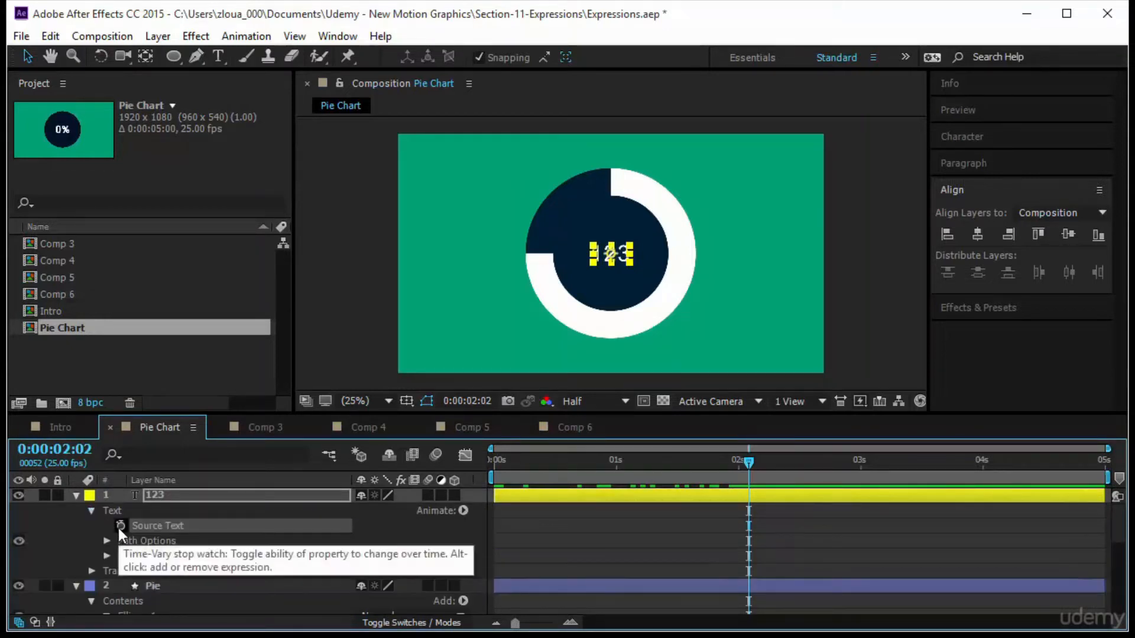
pyautogui.keyDown('alt'); pyautogui.click(120, 526); pyautogui.keyUp('alt')
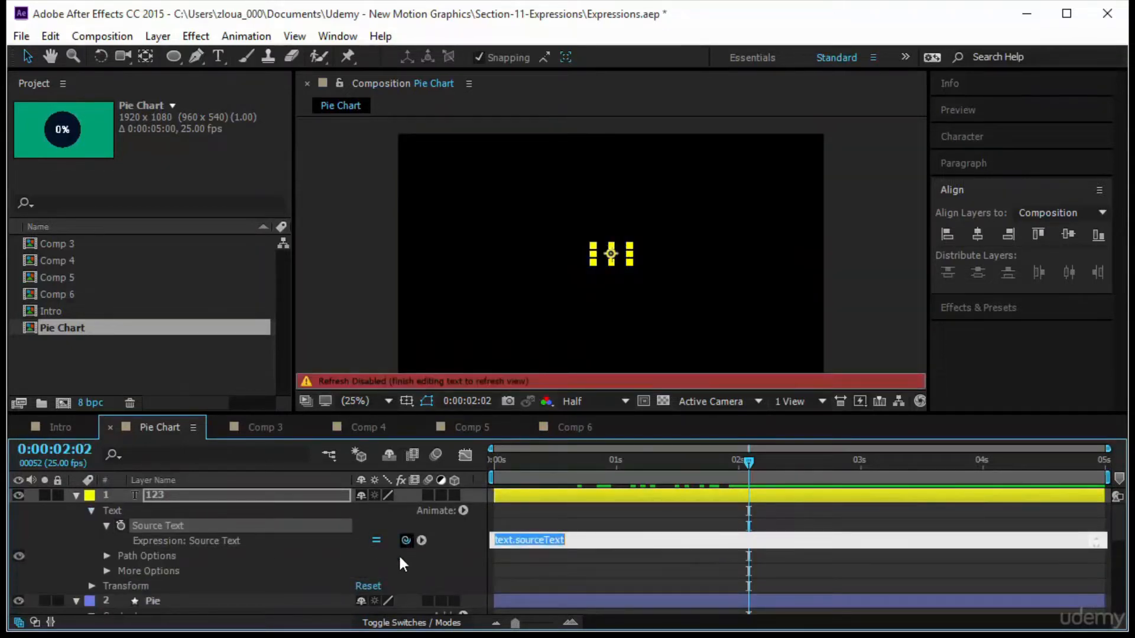
pyautogui.moveTo(405, 540); pyautogui.dragTo(302, 549)
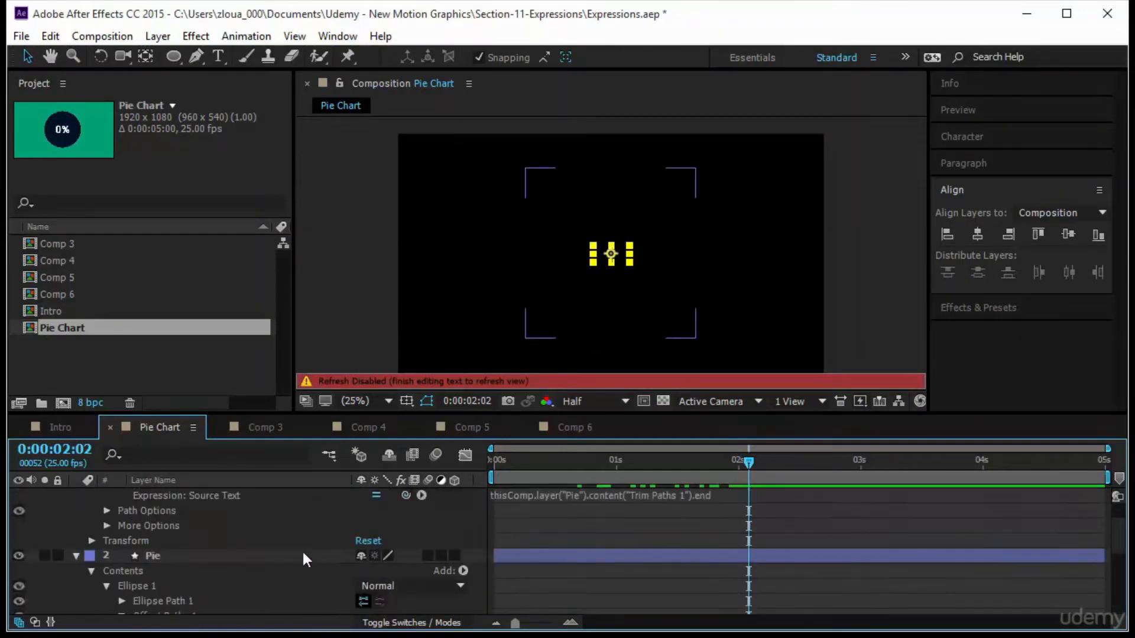
# Wrap the Source Text expression in Math.round( ) to drop the decimals.
pyautogui.moveTo(750, 461); pyautogui.dragTo(633, 473)
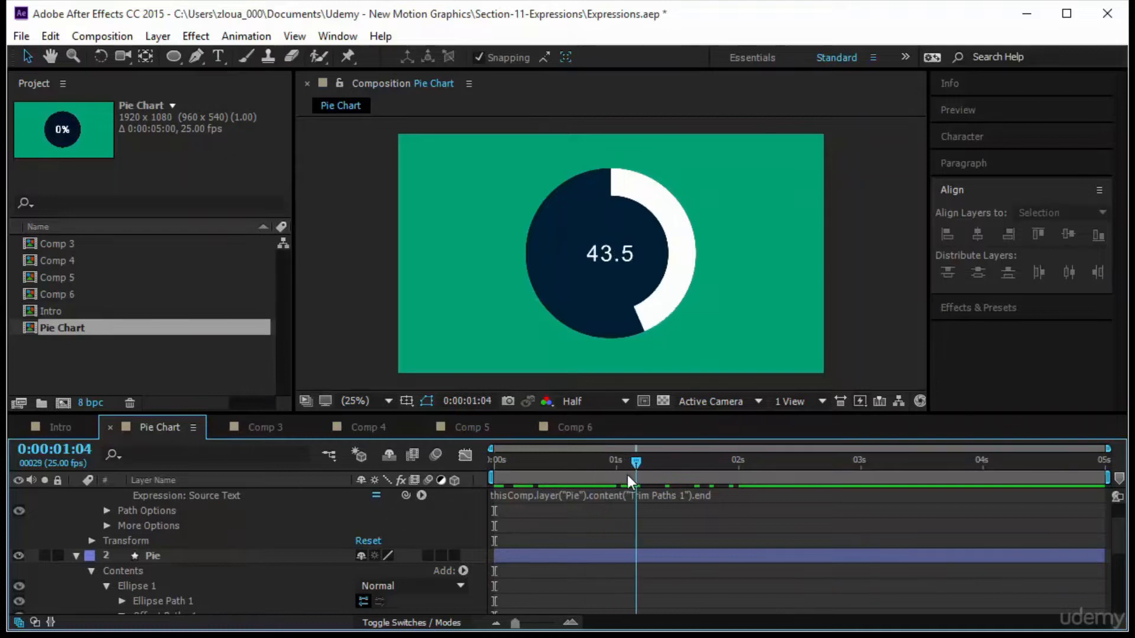
pyautogui.click(532, 507)
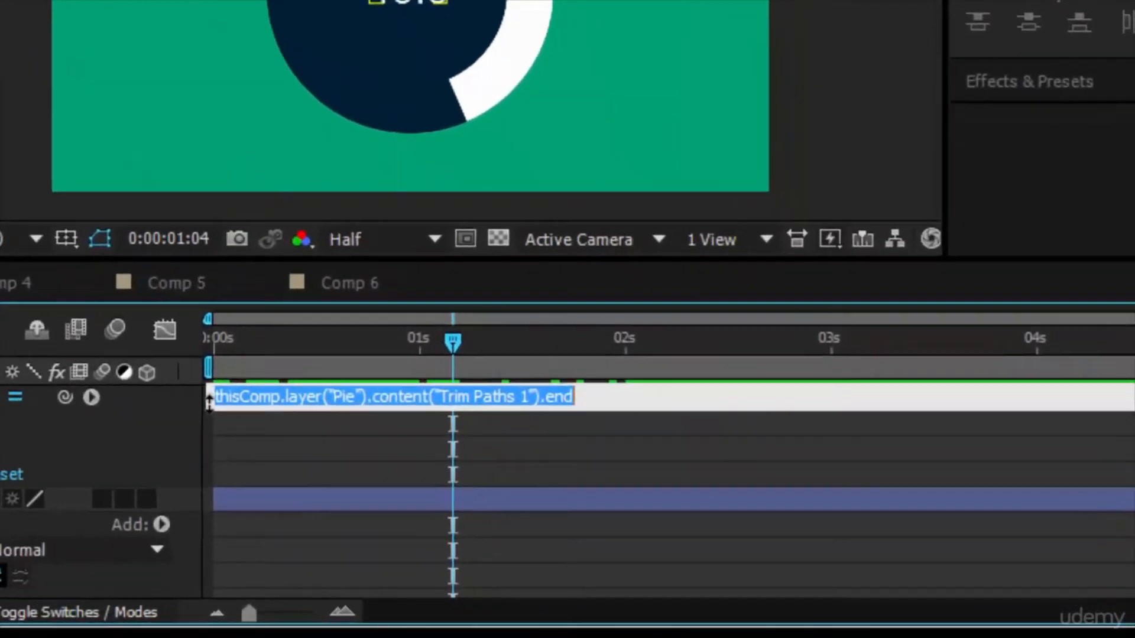
pyautogui.click(494, 496)
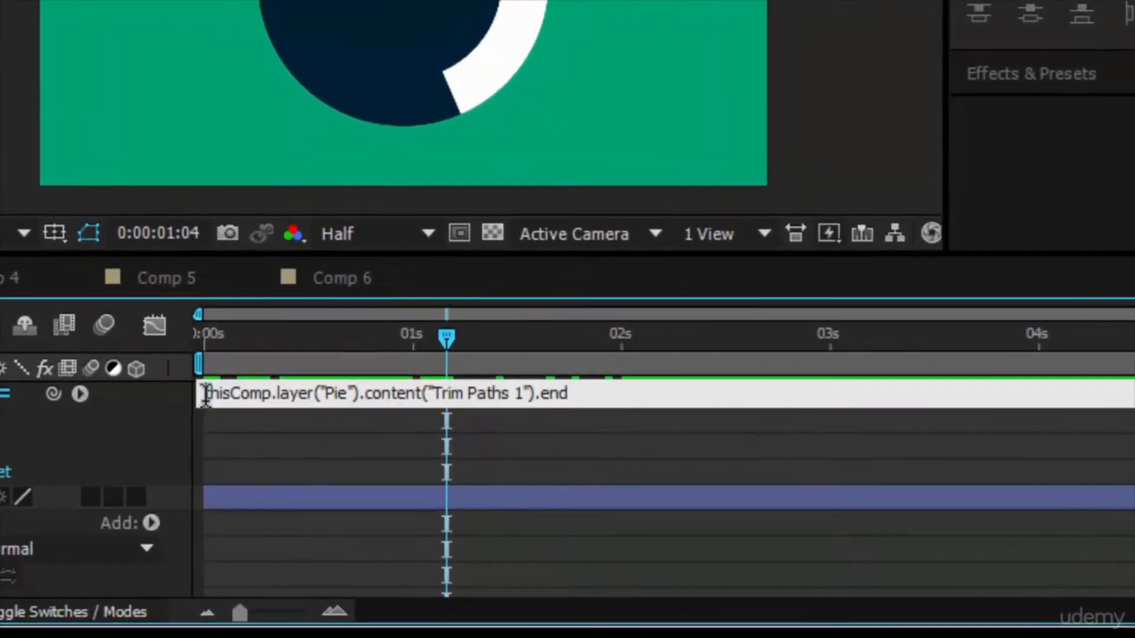
pyautogui.write('Math')
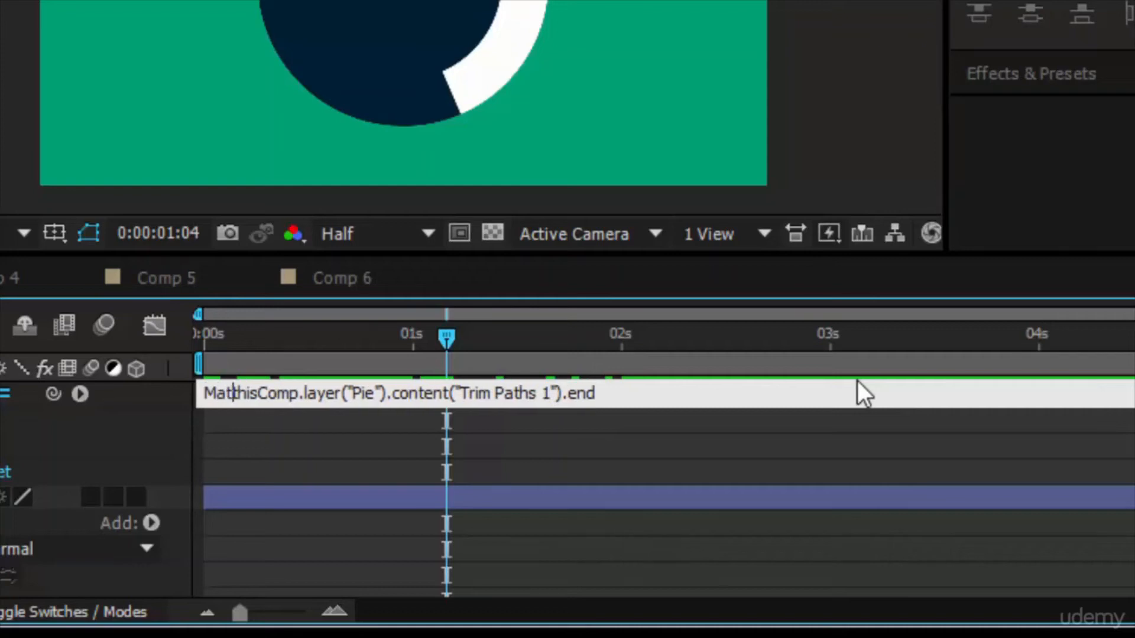
pyautogui.write('.round')
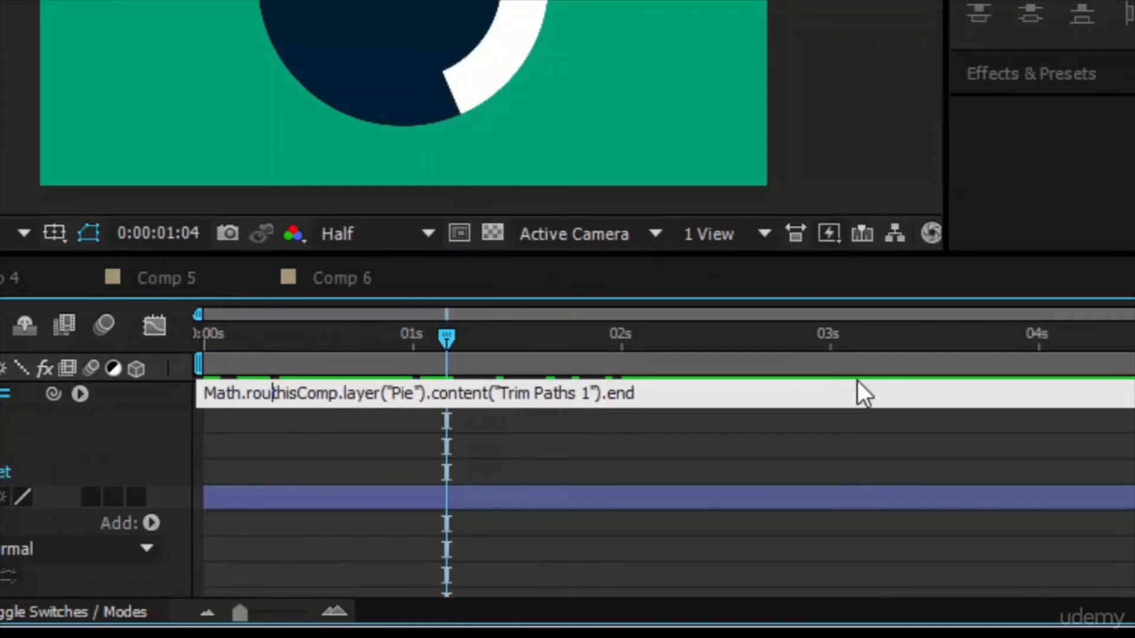
pyautogui.write('(')
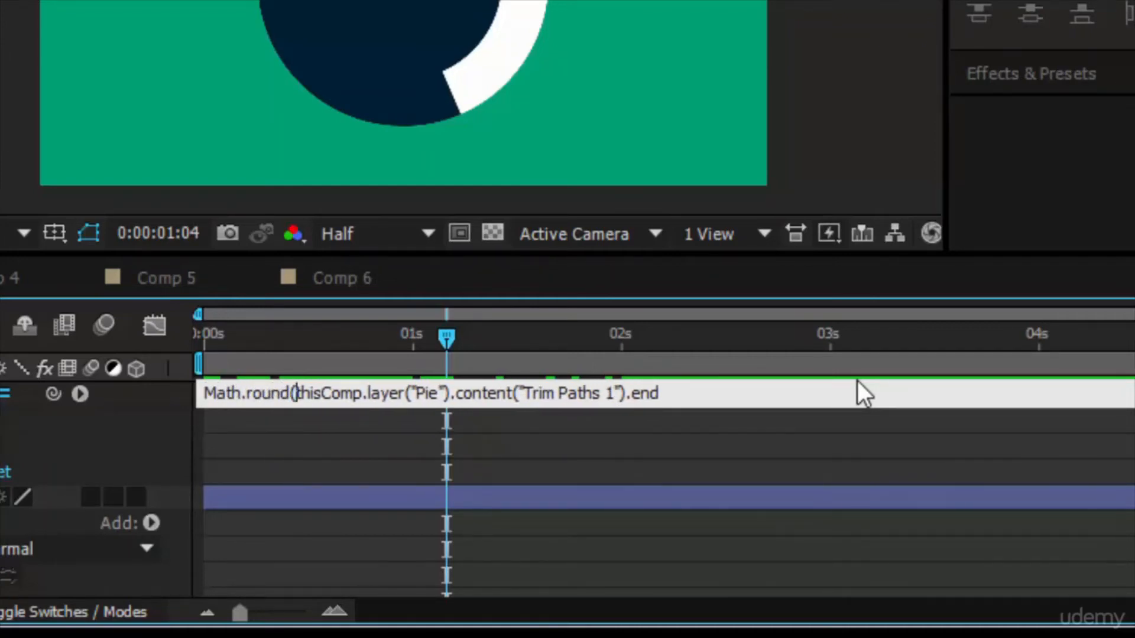
pyautogui.press('End')
pyautogui.write(')')
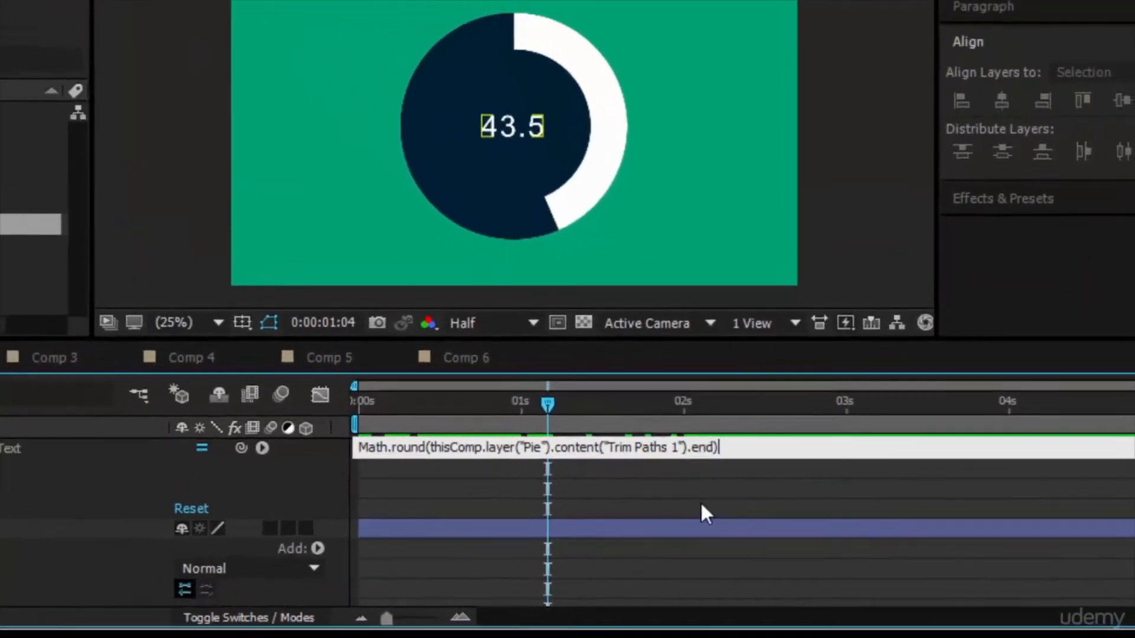
pyautogui.click(643, 460)
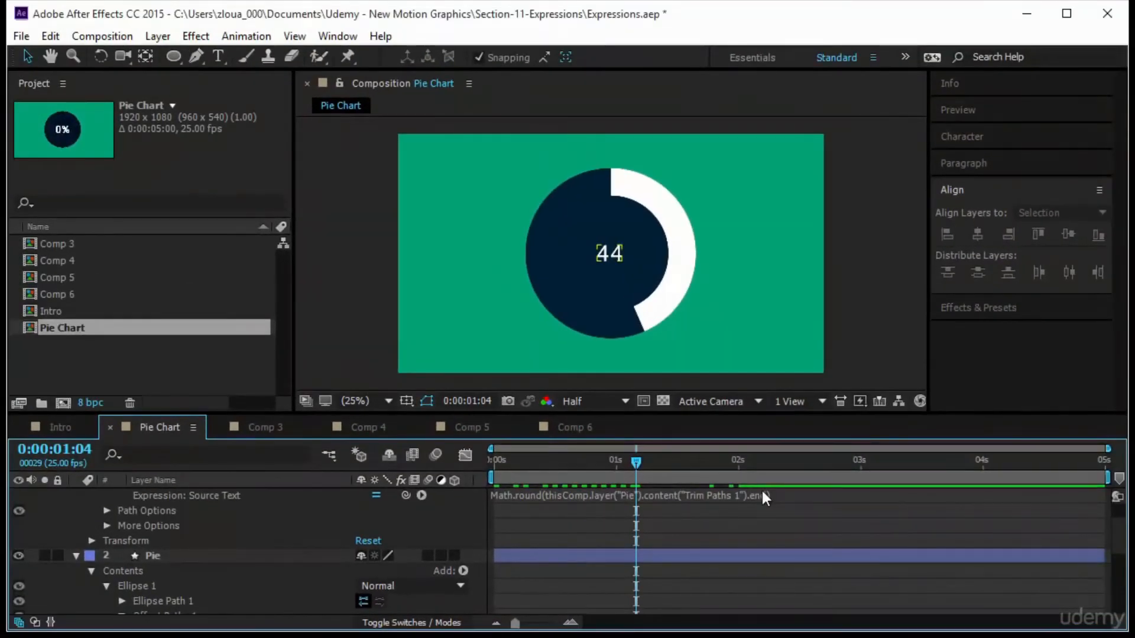
# Append +"%" to the Source Text expression so a percent sign follows the number.
pyautogui.moveTo(646, 467); pyautogui.dragTo(679, 502)
pyautogui.click(801, 495)
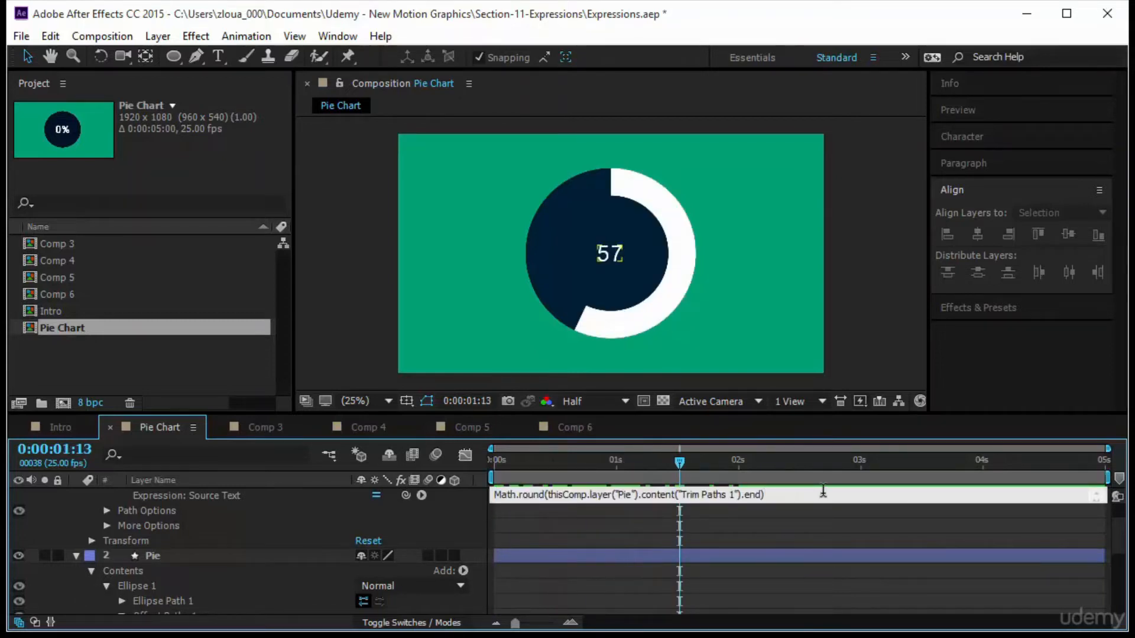
pyautogui.write('+"%"')
pyautogui.click(954, 530)
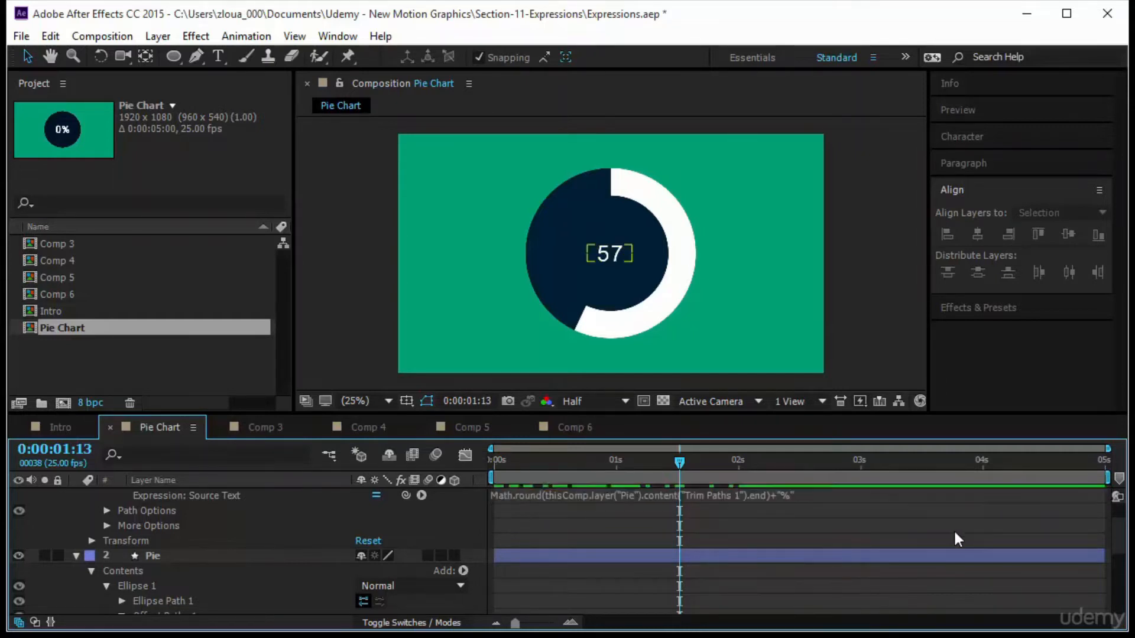
# Set the percentage text's font size to 137 px.
pyautogui.click(613, 263)
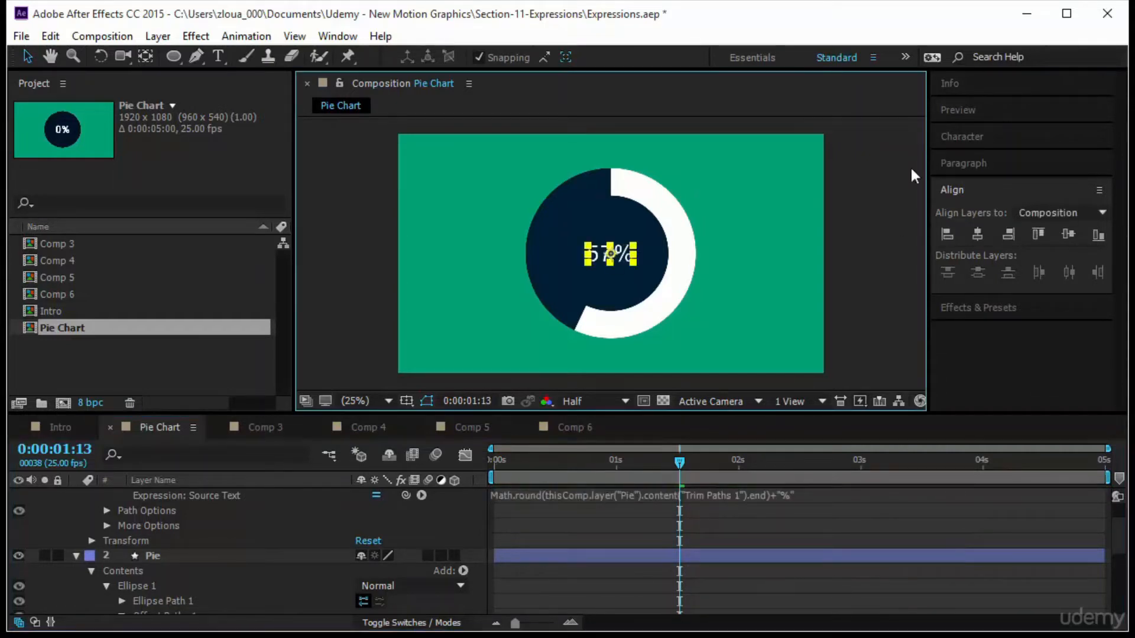
pyautogui.click(983, 140)
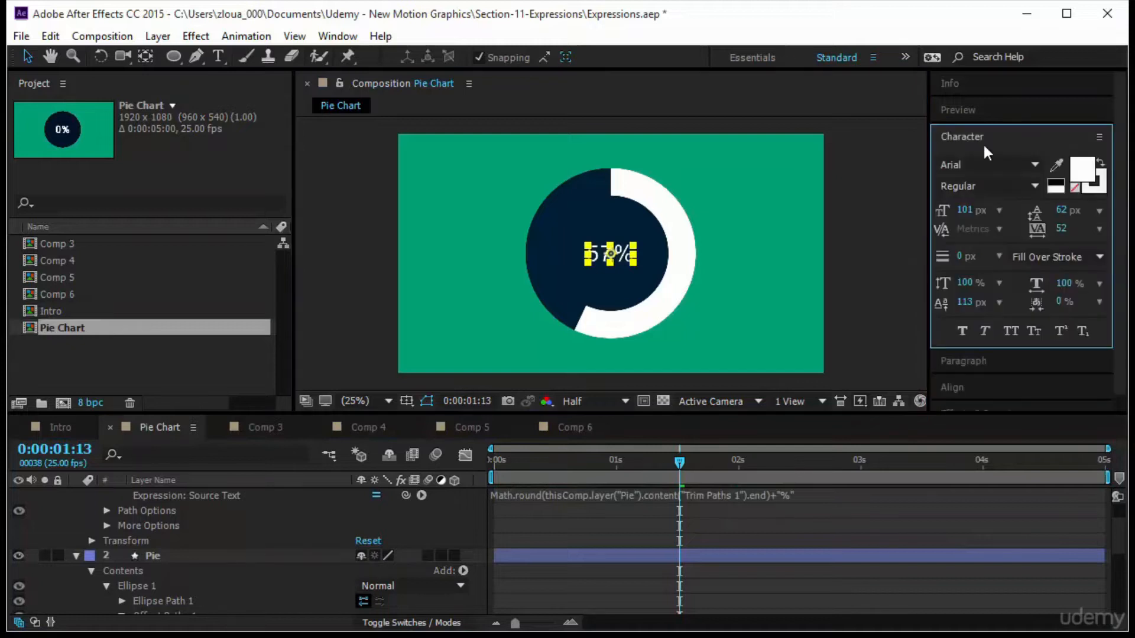
pyautogui.click(979, 208)
pyautogui.write('137')
pyautogui.press('Return')
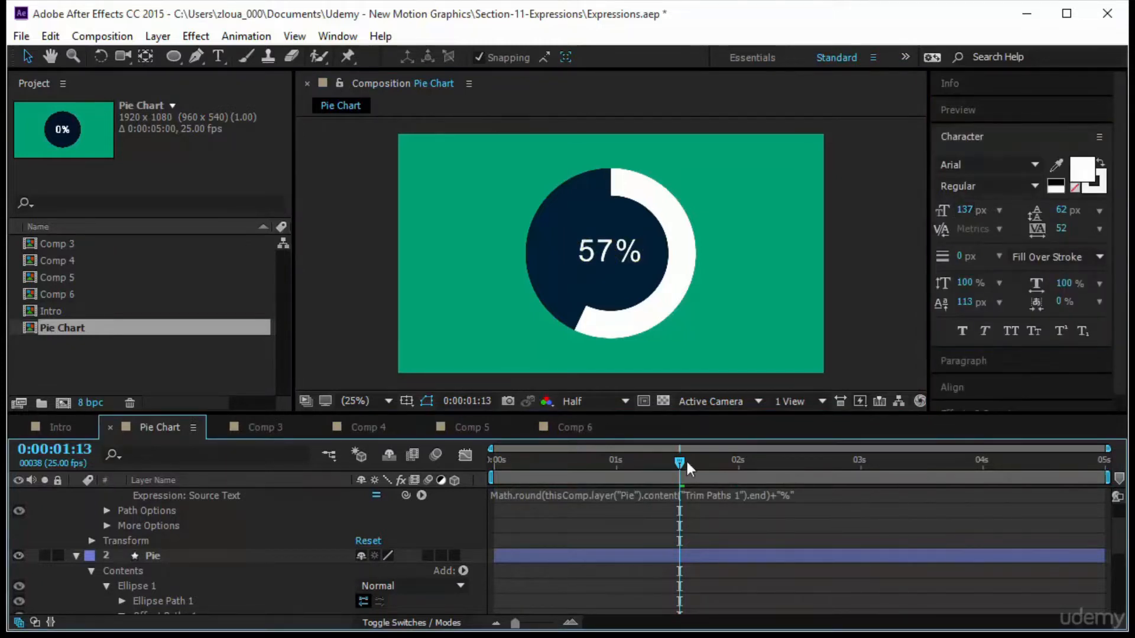
# Preview the pie chart animation from the beginning.
pyautogui.click(768, 473)
pyautogui.press('Home')
pyautogui.click(999, 115)
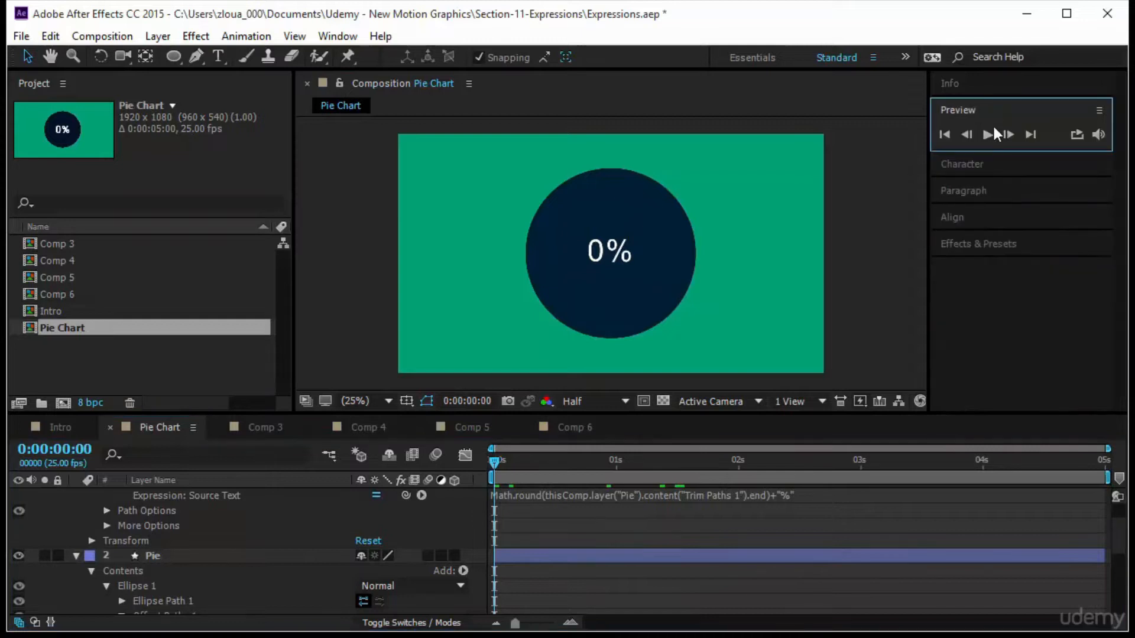
pyautogui.click(987, 135)
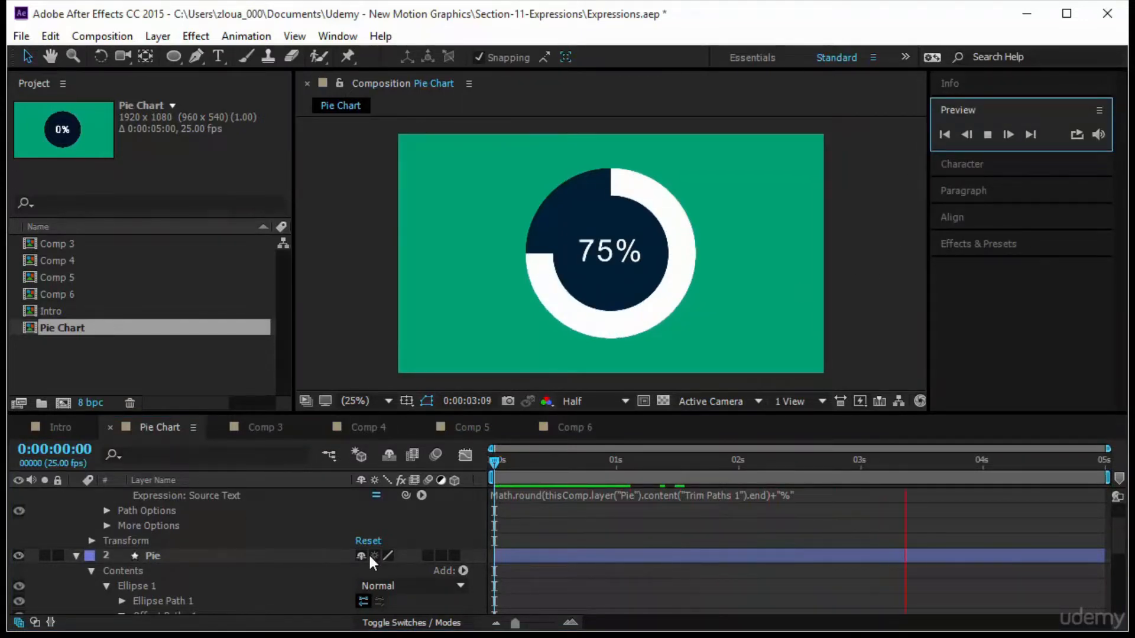
# Set the Trim Paths End keyframe at 2 seconds to 77%.
pyautogui.scroll(2, 368, 552)
pyautogui.scroll(-5, 368, 552)
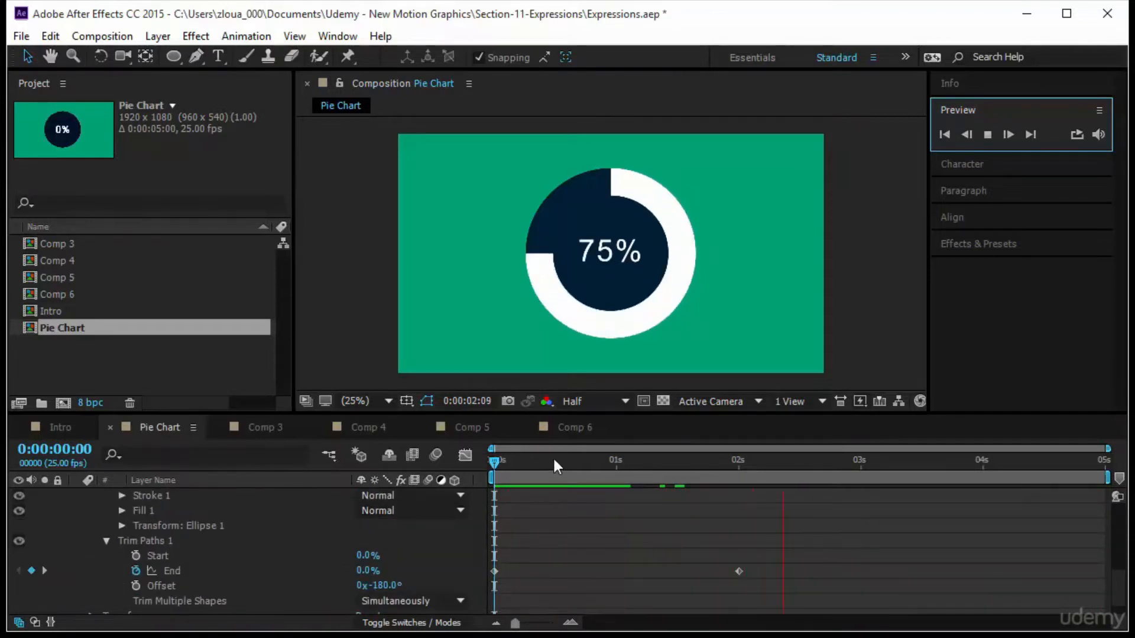
pyautogui.press('k')
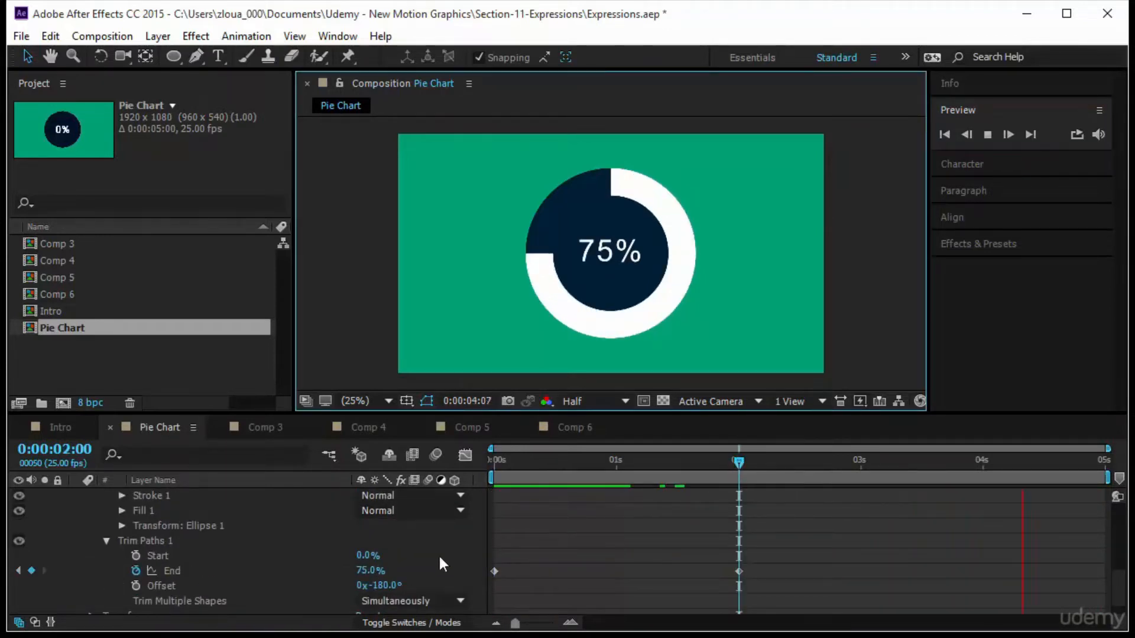
pyautogui.moveTo(374, 572)
pyautogui.mouseDown()
pyautogui.moveTo(338, 576)
pyautogui.moveTo(377, 573)
pyautogui.mouseUp()
pyautogui.click(619, 540)
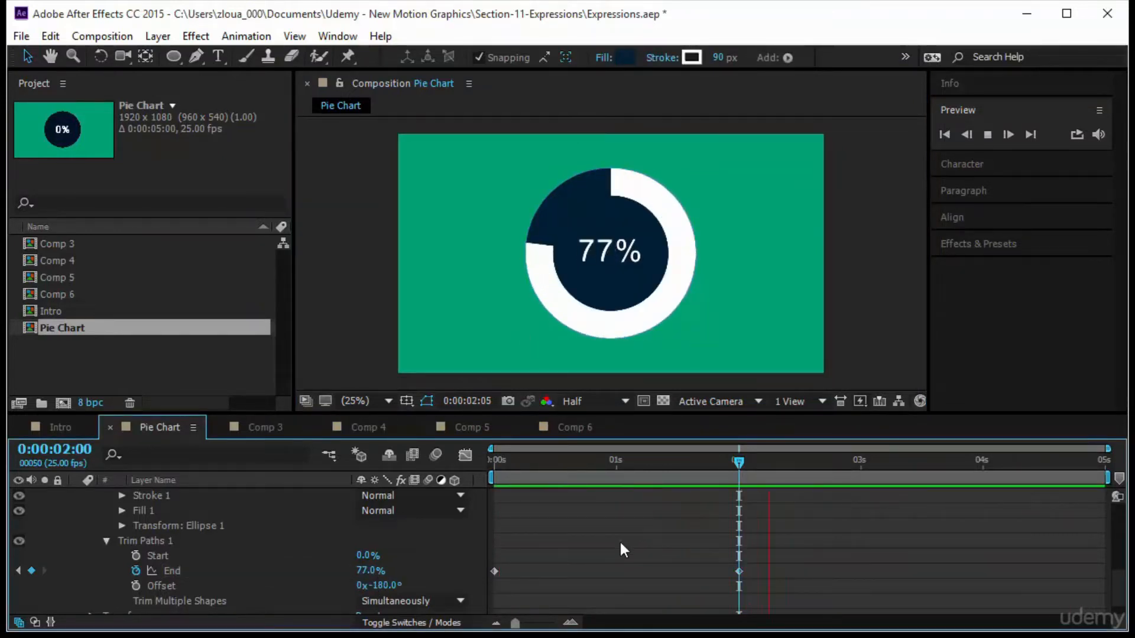
pyautogui.moveTo(738, 463); pyautogui.dragTo(491, 462)
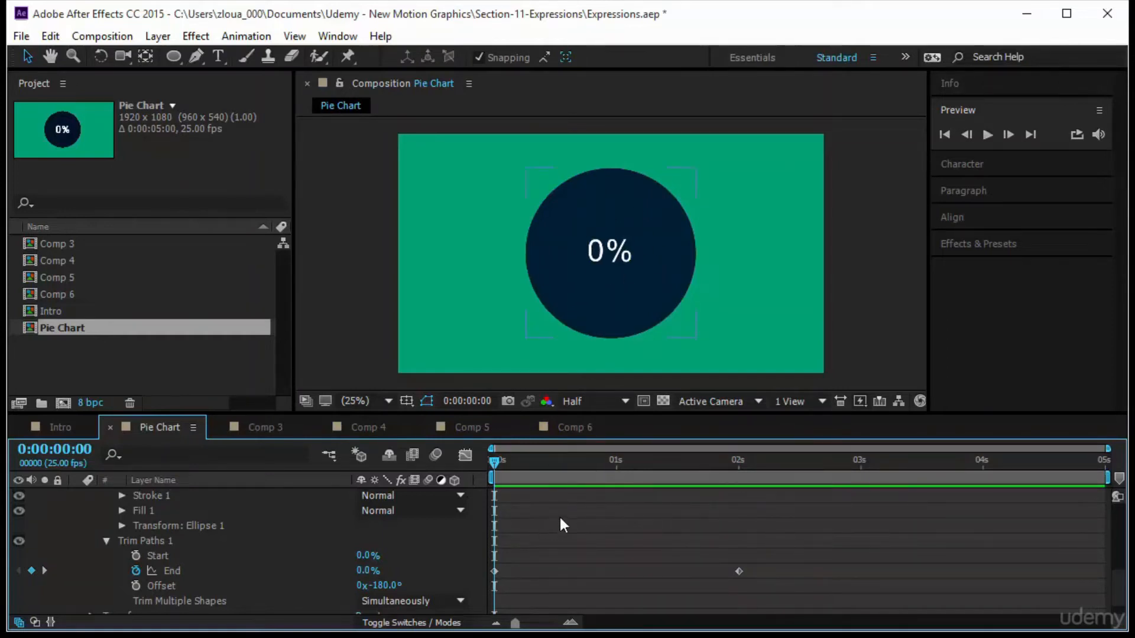
# Add an expression to the text layer's Opacity, pick-whipped to the Pie layer's Trim Paths End.
pyautogui.scroll(10, 423, 526)
pyautogui.click(217, 499)
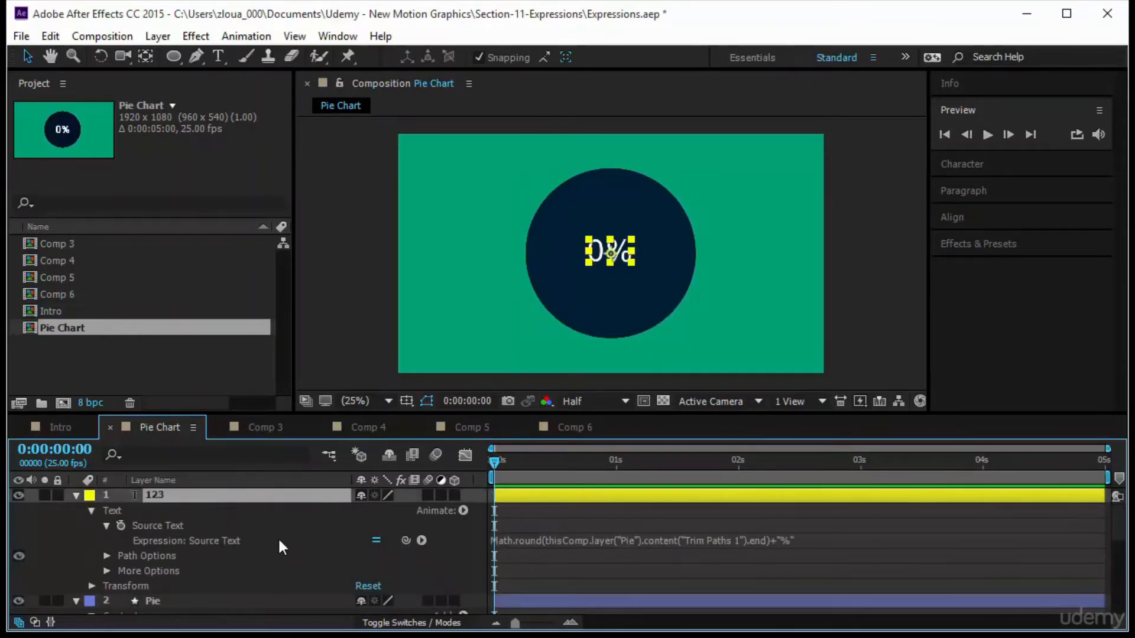
pyautogui.press('t')
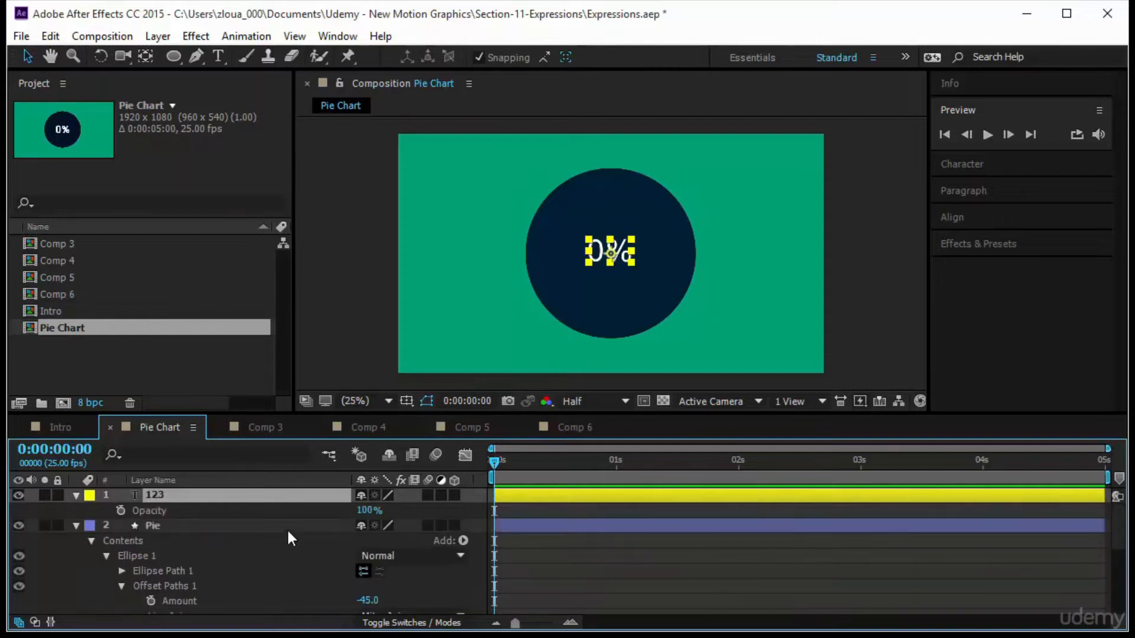
pyautogui.moveTo(493, 460); pyautogui.dragTo(378, 559)
pyautogui.keyDown('alt'); pyautogui.click(119, 509); pyautogui.keyUp('alt')
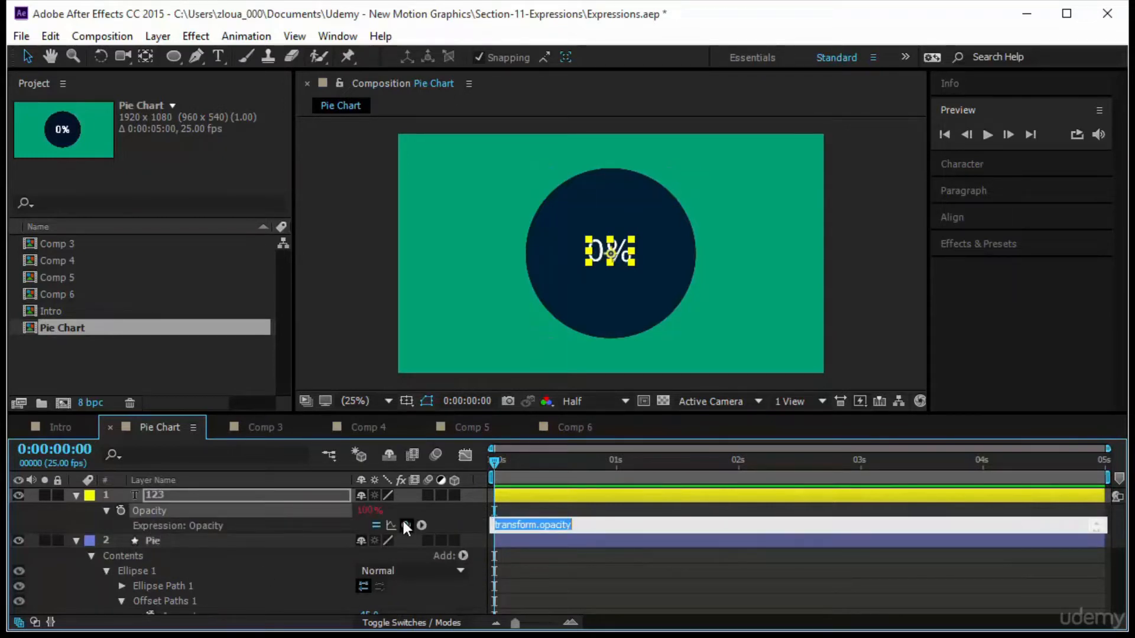
pyautogui.moveTo(407, 526); pyautogui.dragTo(267, 560)
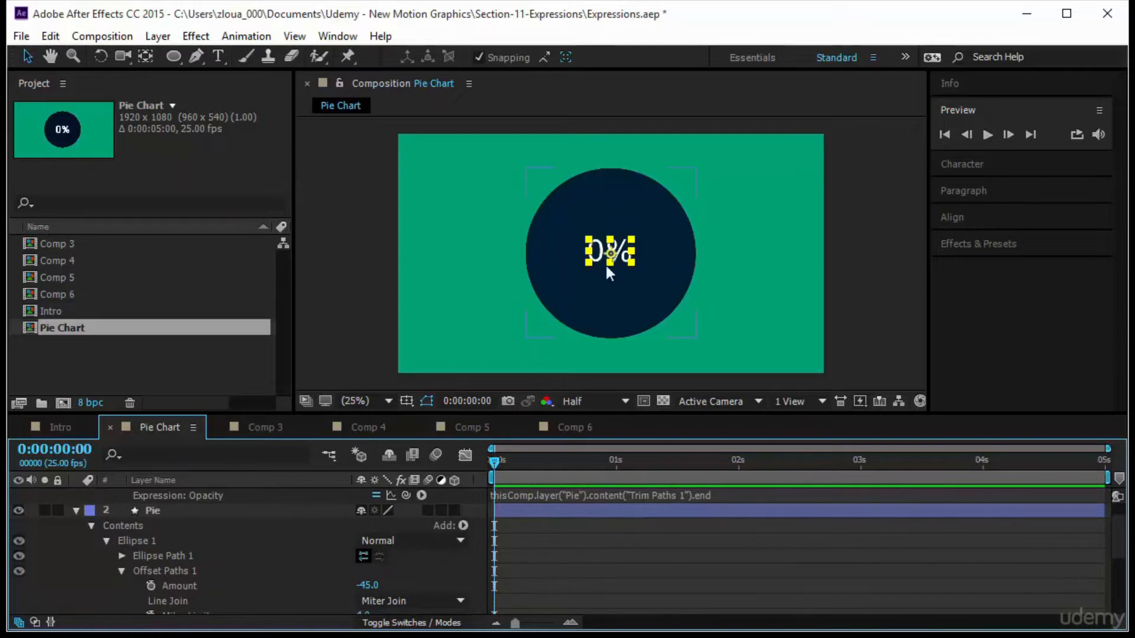
# Scrub through the timeline to check how the text opacity follows the ring.
pyautogui.click(494, 460)
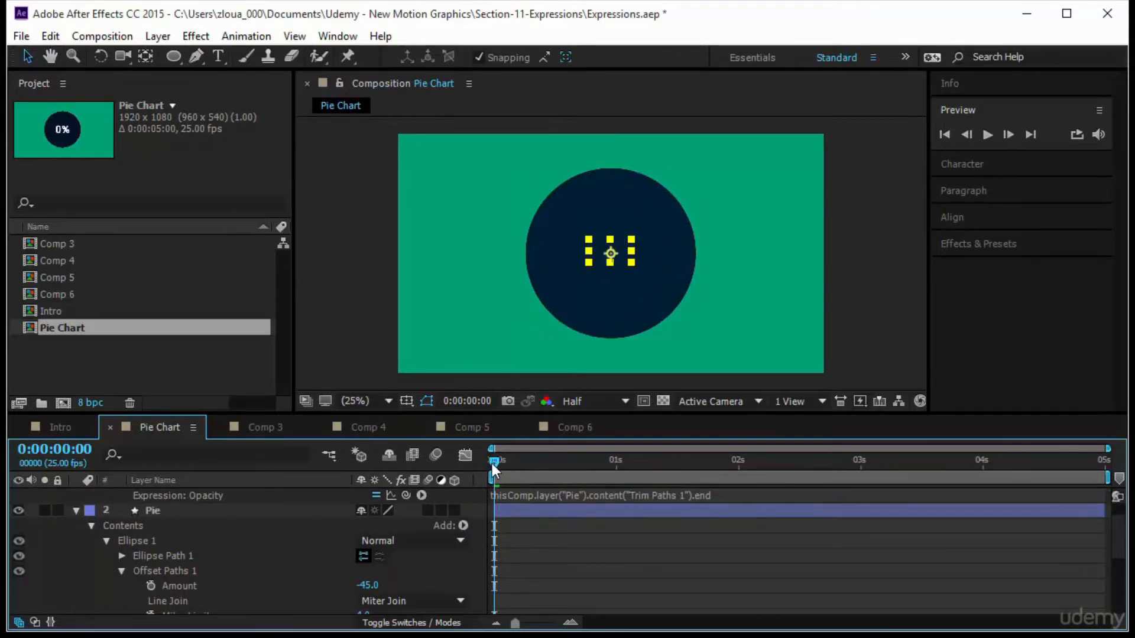
pyautogui.moveTo(492, 464); pyautogui.dragTo(728, 499)
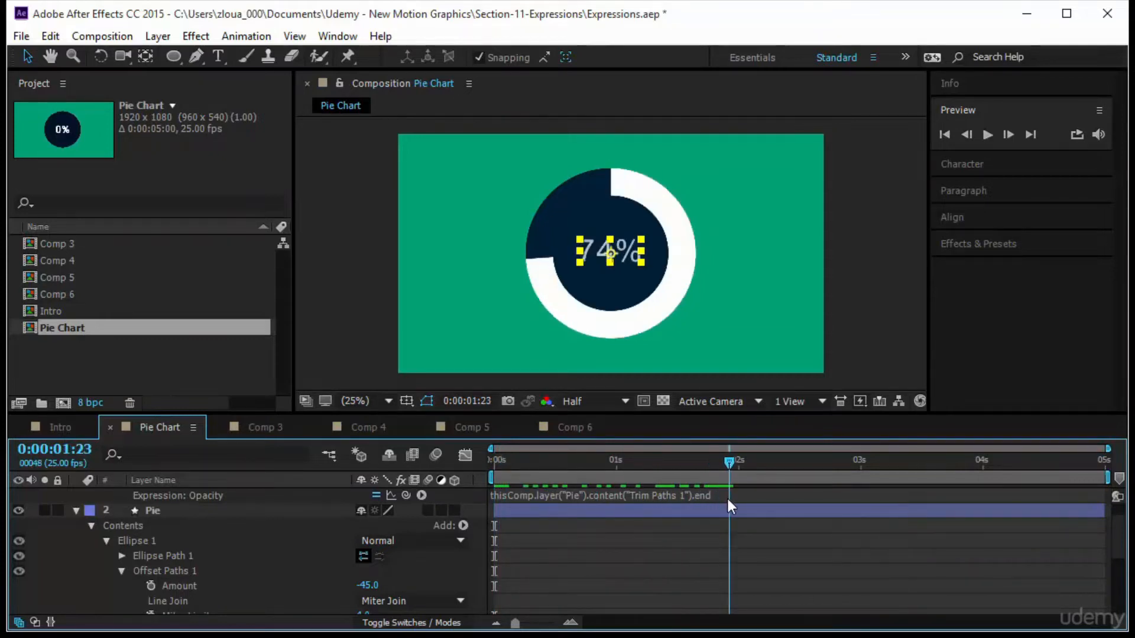
pyautogui.click(648, 306)
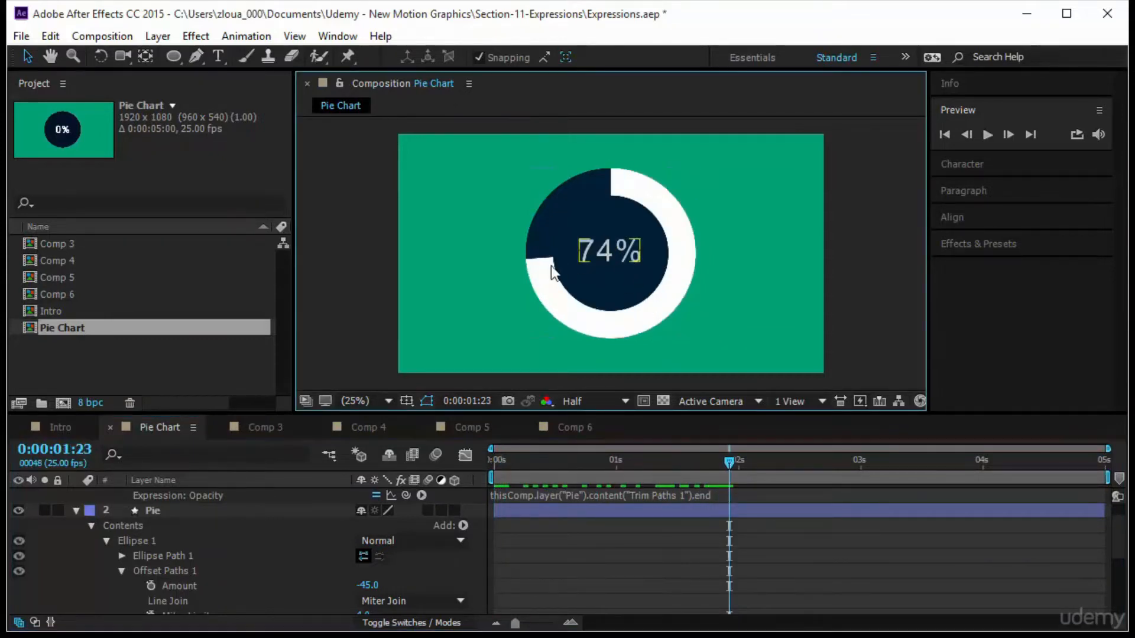
pyautogui.moveTo(729, 462); pyautogui.dragTo(493, 463)
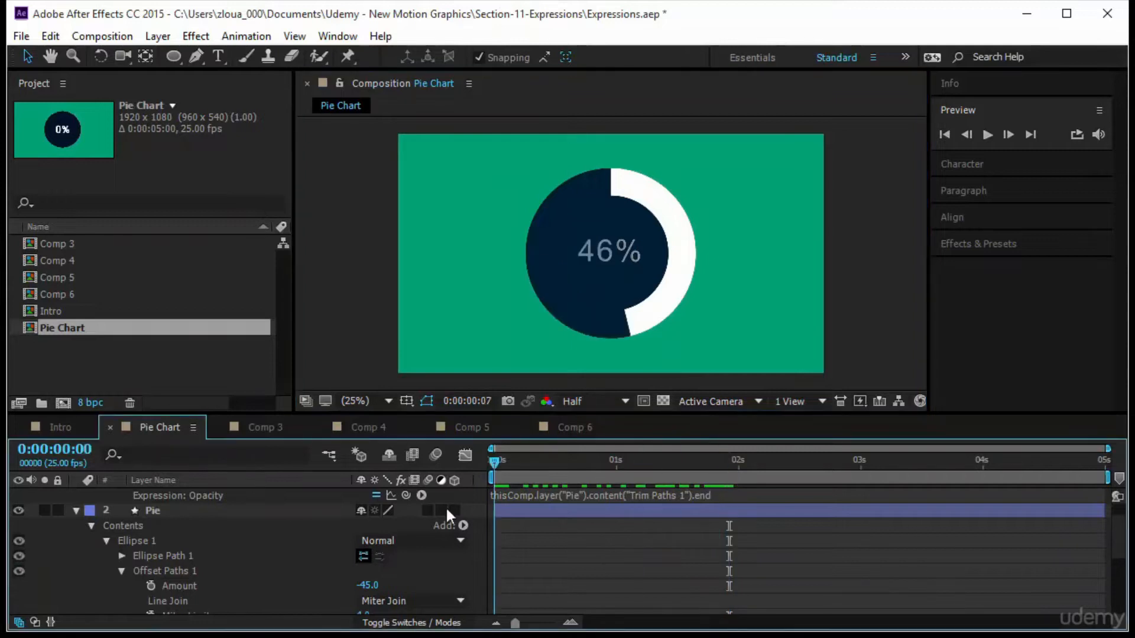
# Multiply the Opacity expression by 2 and scrub the timeline to check it.
pyautogui.scroll(2, 736, 514)
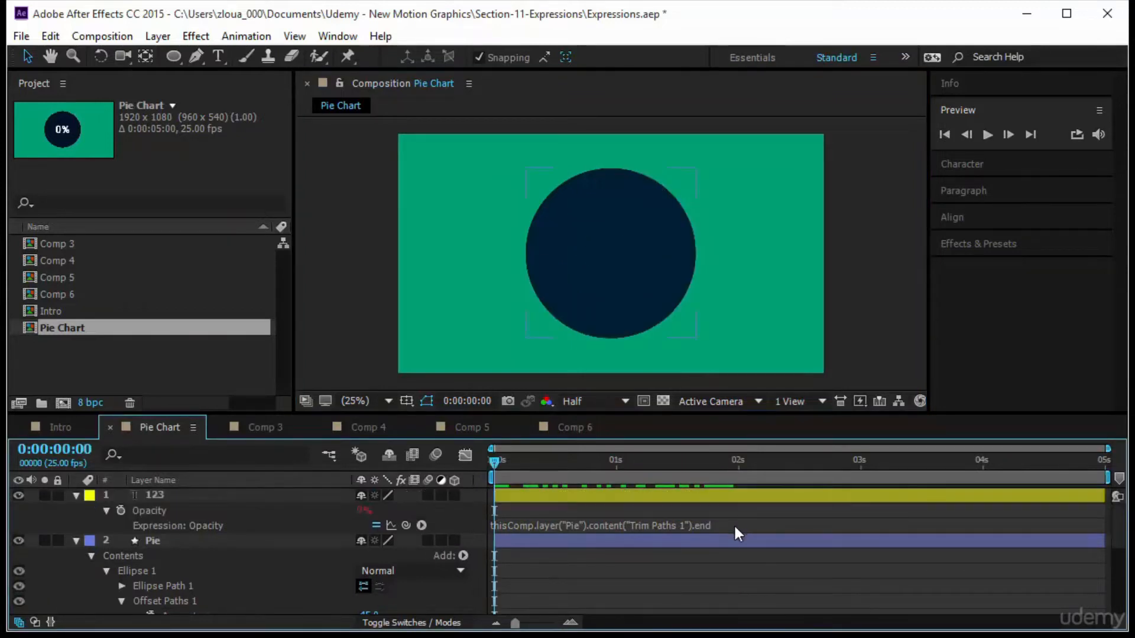
pyautogui.click(742, 524)
pyautogui.click(747, 524)
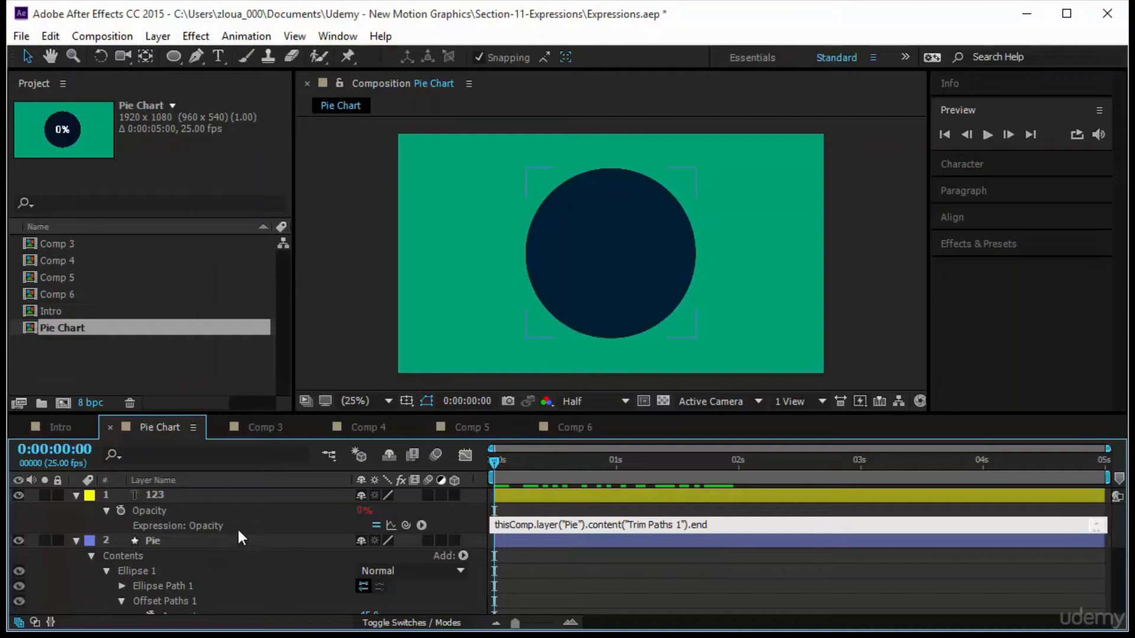
pyautogui.write('*2')
pyautogui.click(558, 587)
pyautogui.moveTo(496, 464); pyautogui.dragTo(753, 526)
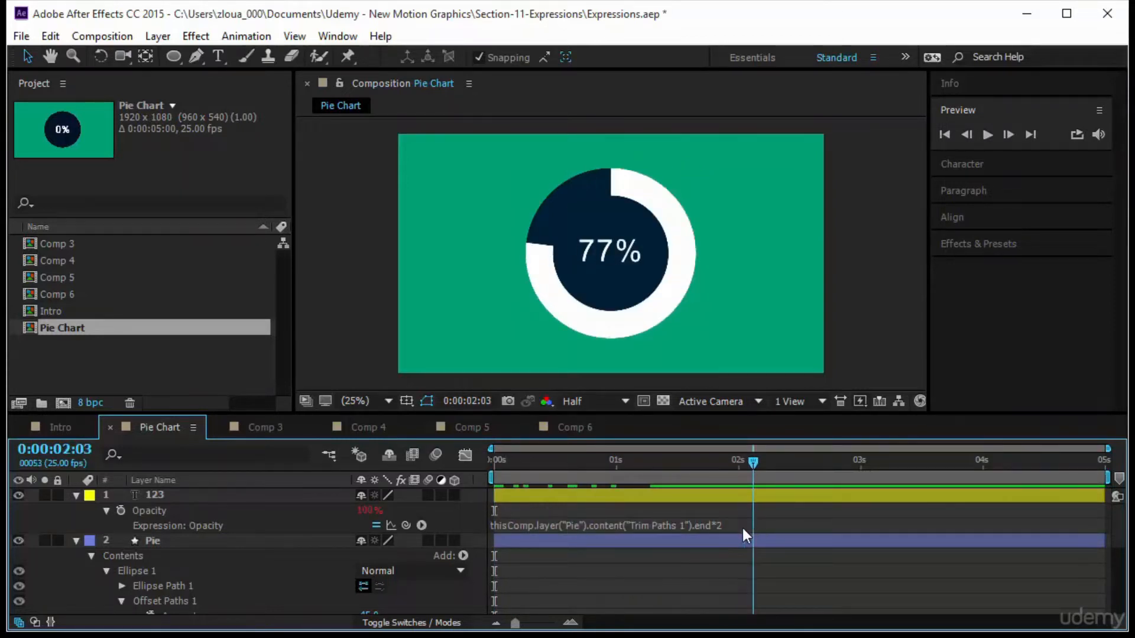
# Play a preview of the animation from the start and collapse the layer properties.
pyautogui.press('Home')
pyautogui.click(987, 134)
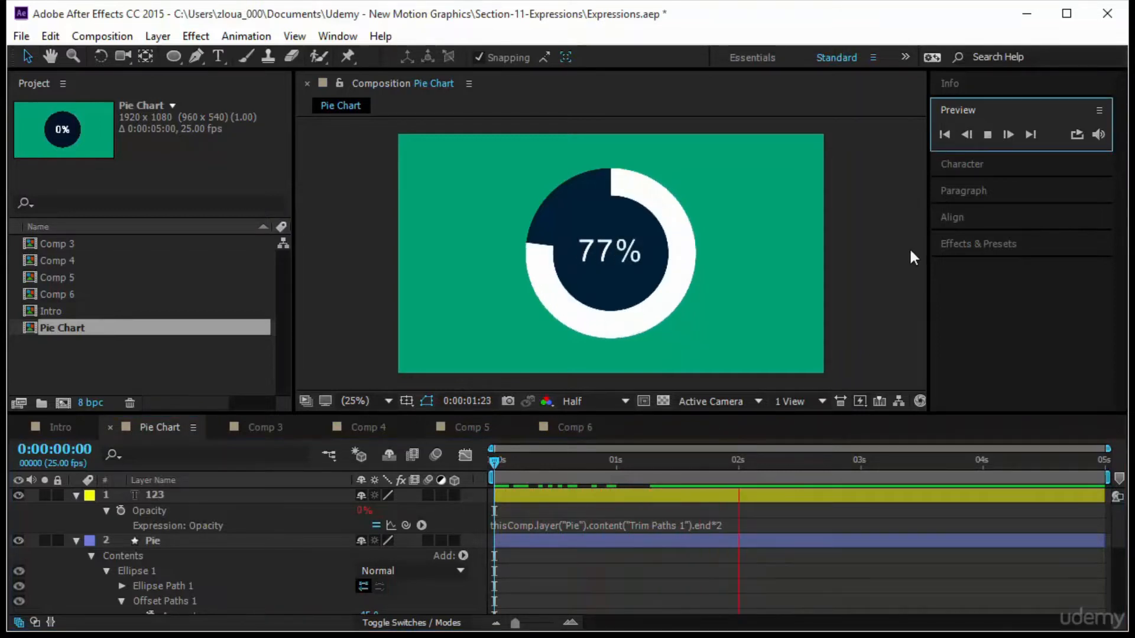
pyautogui.click(74, 495)
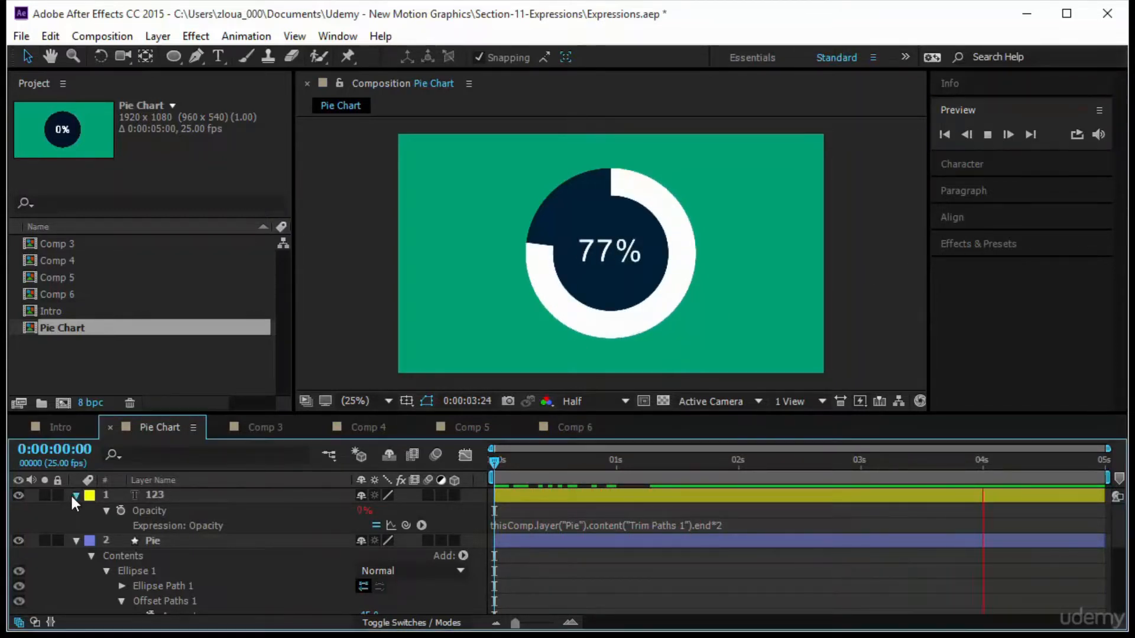
pyautogui.click(76, 510)
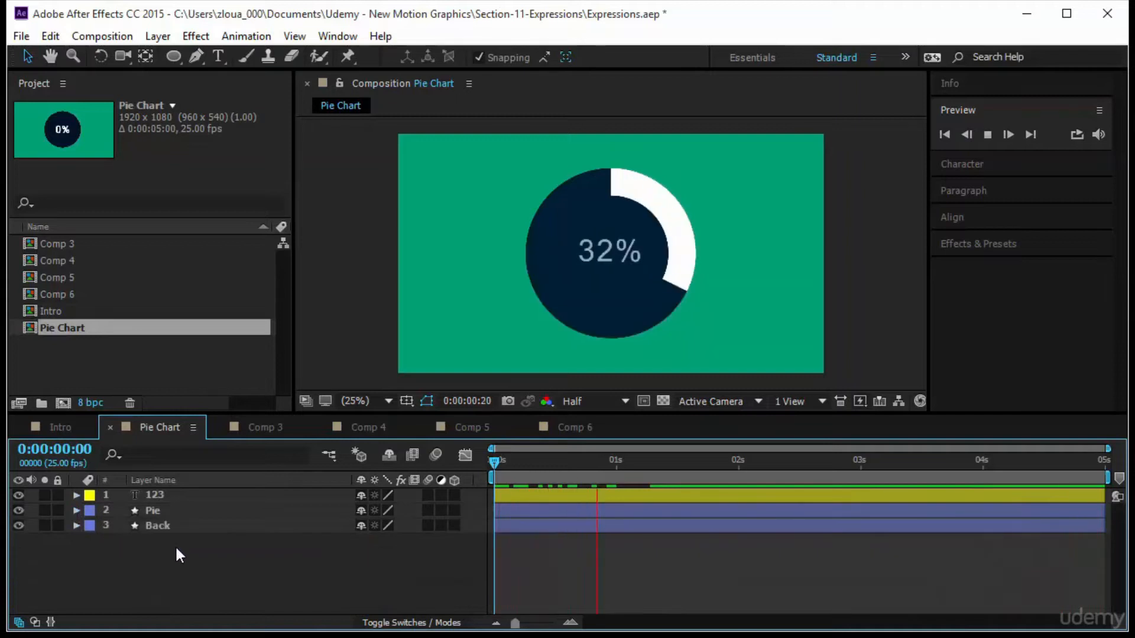
# Duplicate the text, pie and back layers and move the copies toward the right side of the composition.
pyautogui.moveTo(175, 545); pyautogui.dragTo(180, 500)
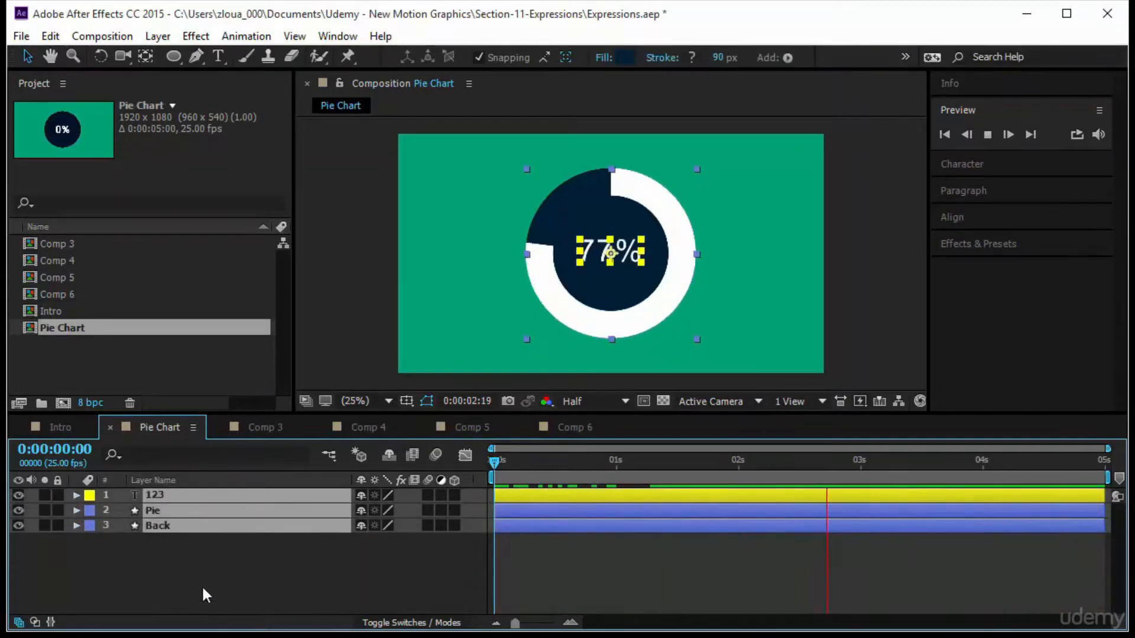
pyautogui.hotkey('ctrl', 'd')
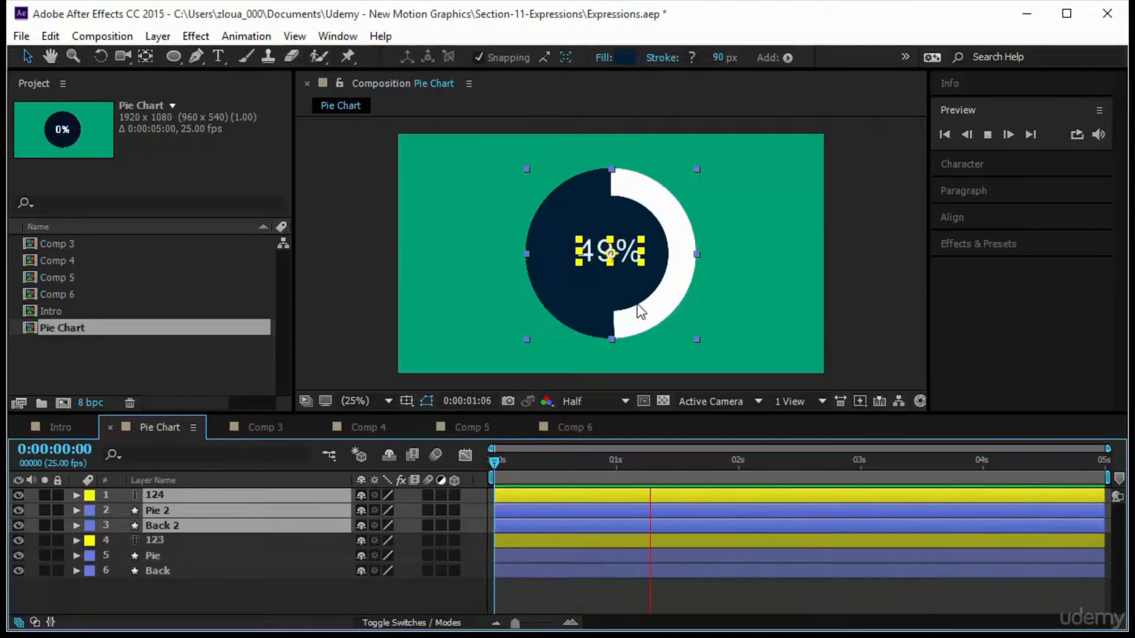
pyautogui.click(704, 289)
pyautogui.moveTo(609, 281); pyautogui.dragTo(763, 274)
# Select the original 123, Pie and Back layers and move that chart toward the left side.
pyautogui.click(178, 540)
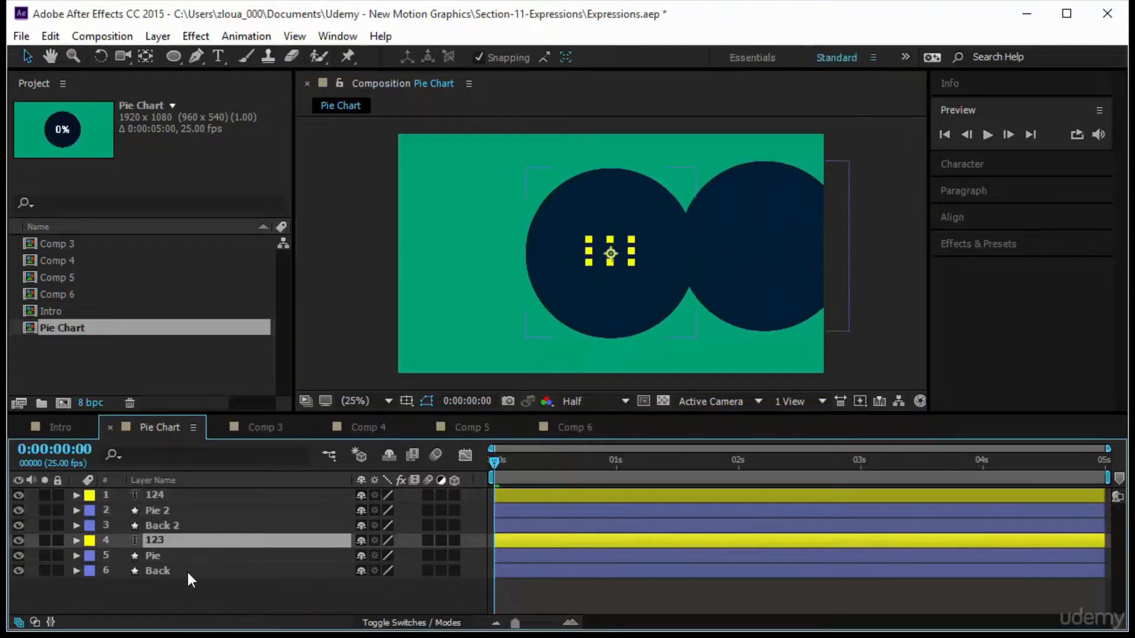
pyautogui.keyDown('shift'); pyautogui.click(187, 570); pyautogui.keyUp('shift')
pyautogui.moveTo(600, 296); pyautogui.dragTo(504, 302)
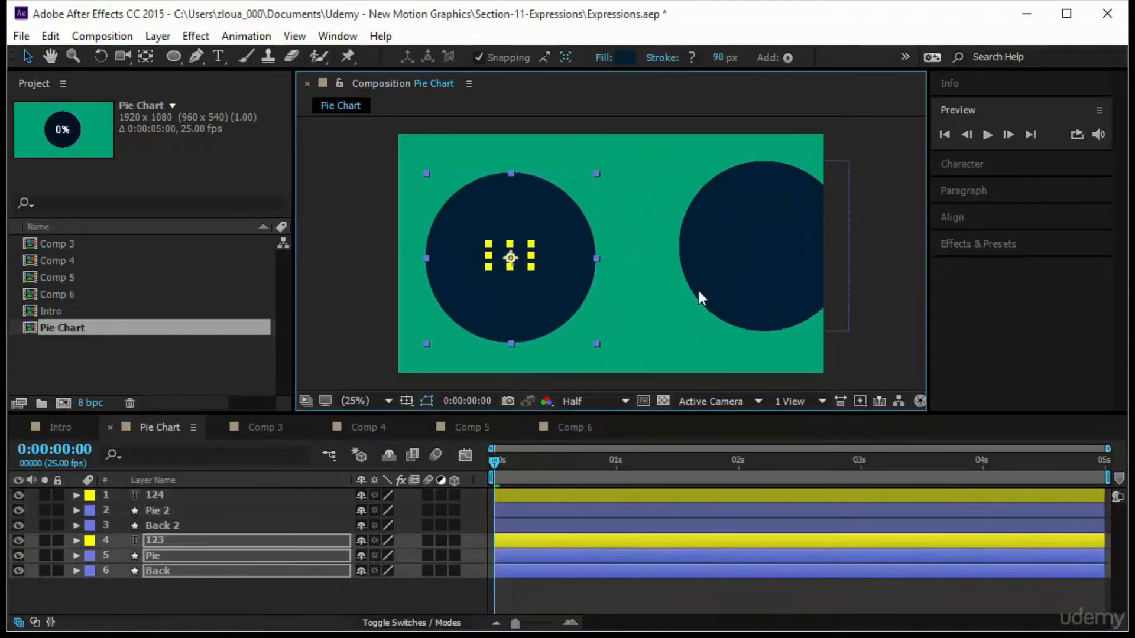
# Select the duplicated 124, Pie 2 and Back 2 layers and shift the second chart left to balance the layout.
pyautogui.click(251, 512)
pyautogui.keyDown('shift'); pyautogui.click(269, 497); pyautogui.keyUp('shift')
pyautogui.keyDown('shift'); pyautogui.click(288, 522); pyautogui.keyUp('shift')
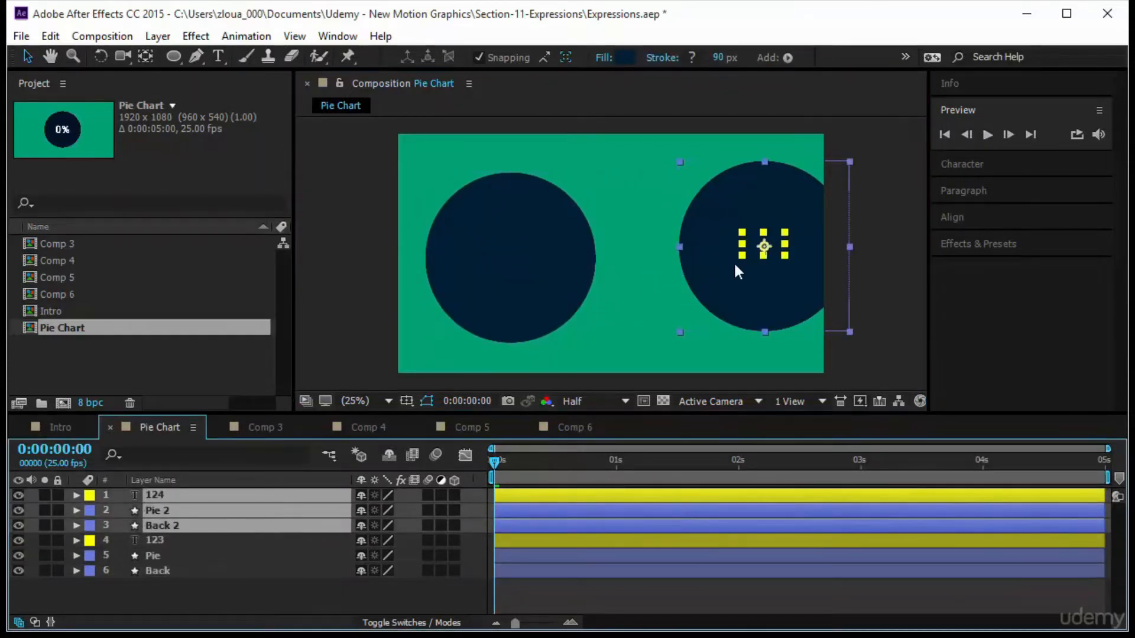
pyautogui.moveTo(738, 272); pyautogui.dragTo(693, 283)
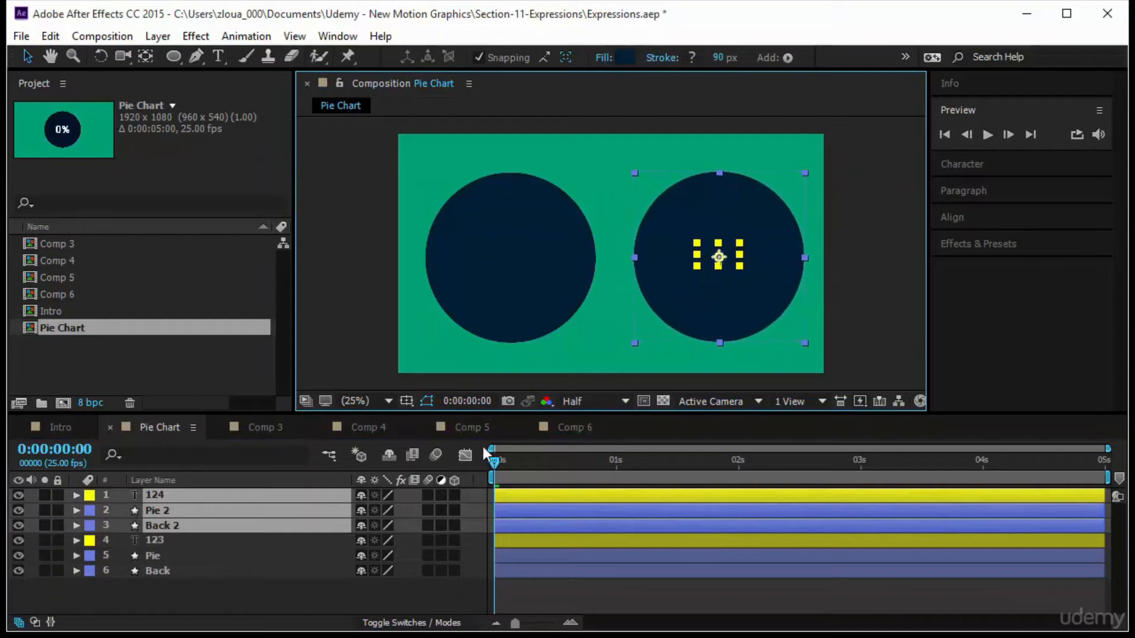
# Preview both charts animating from the start of the timeline.
pyautogui.click(509, 464)
pyautogui.press('space')
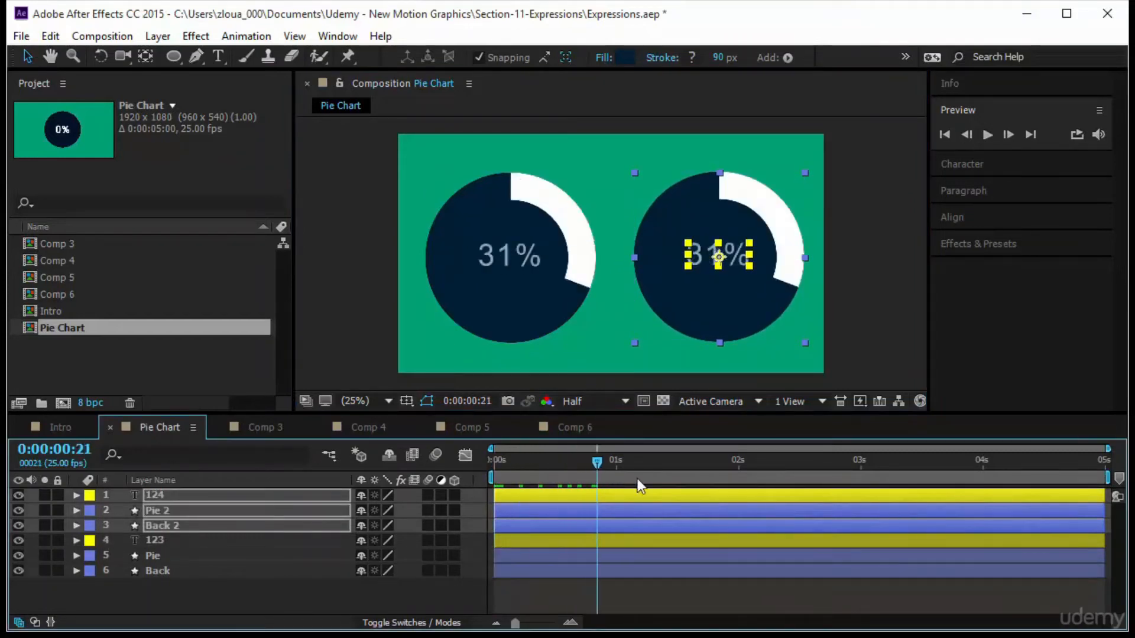
pyautogui.press('space')
pyautogui.click(287, 587)
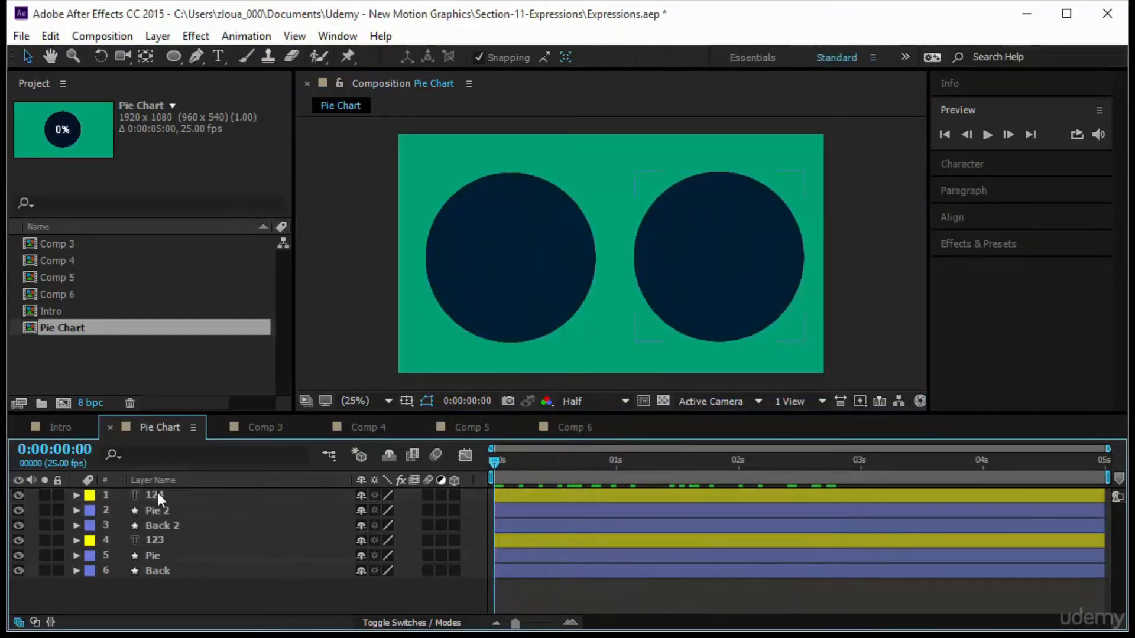
# Reveal the keyframed properties of both pies and set Pie 2's Trim Paths End keyframe at 2 seconds to 46%.
pyautogui.moveTo(198, 594)
pyautogui.mouseDown()
pyautogui.moveTo(221, 493)
pyautogui.moveTo(228, 516)
pyautogui.mouseUp()
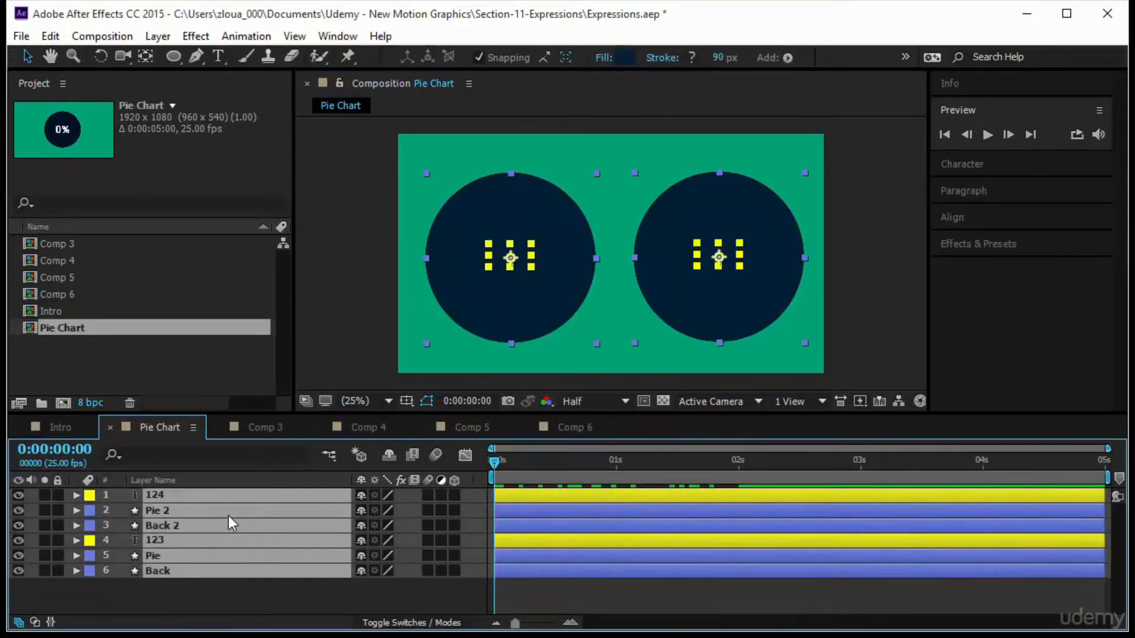
pyautogui.press('u')
pyautogui.click(749, 530)
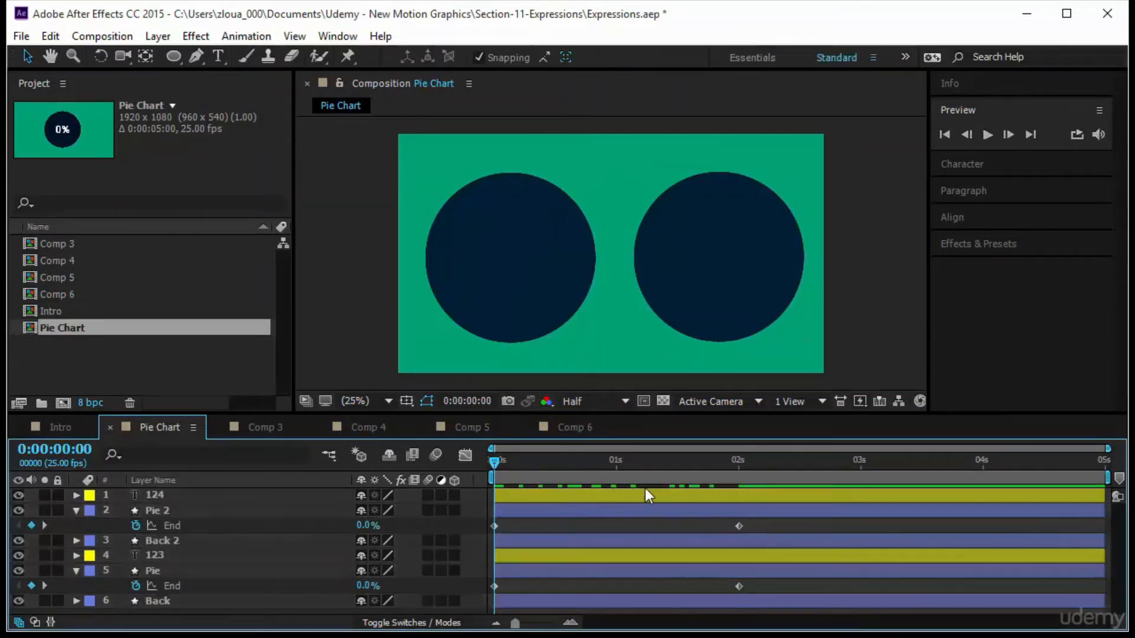
pyautogui.press('k')
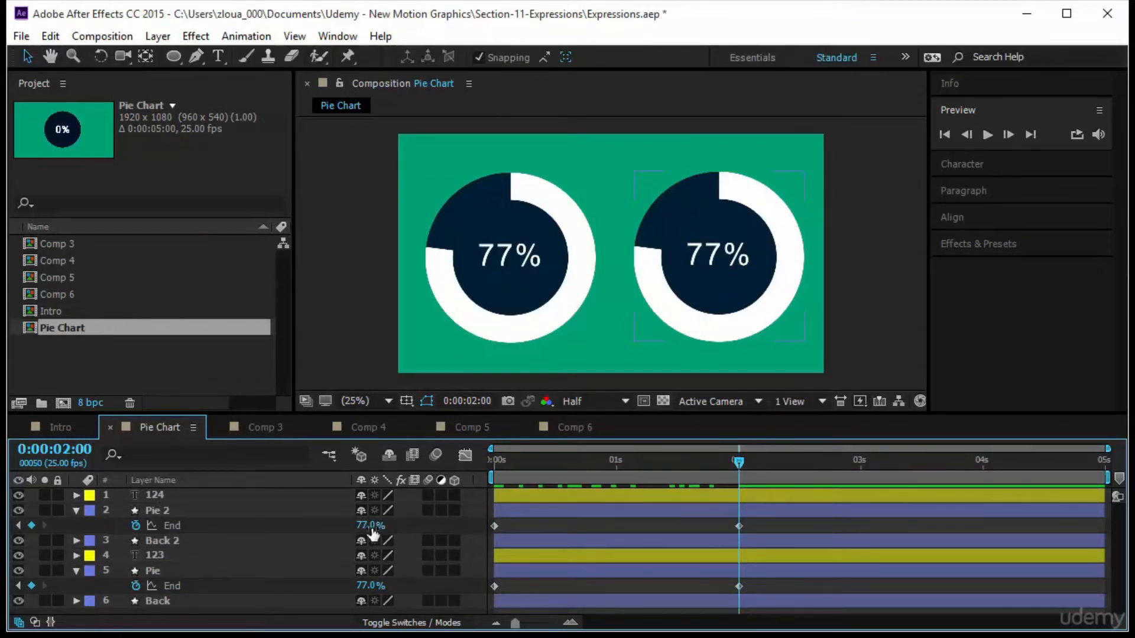
pyautogui.moveTo(370, 525); pyautogui.dragTo(348, 533)
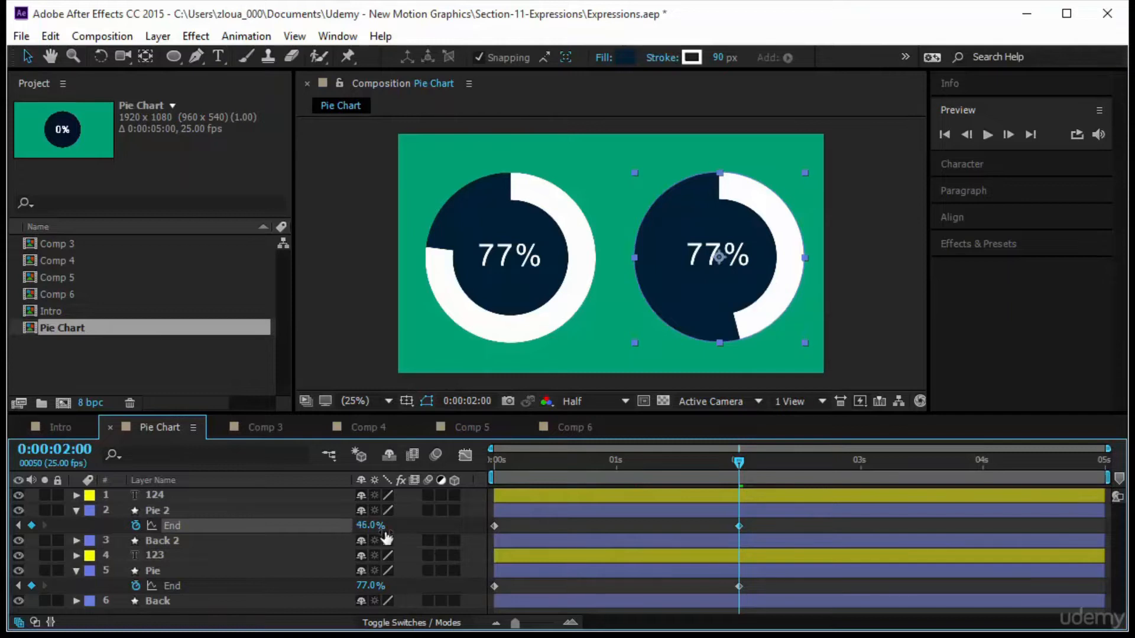
# Edit the 124 text layer's Source Text and Opacity expressions so both reference the "Pie 2" layer.
pyautogui.moveTo(738, 462); pyautogui.dragTo(729, 512)
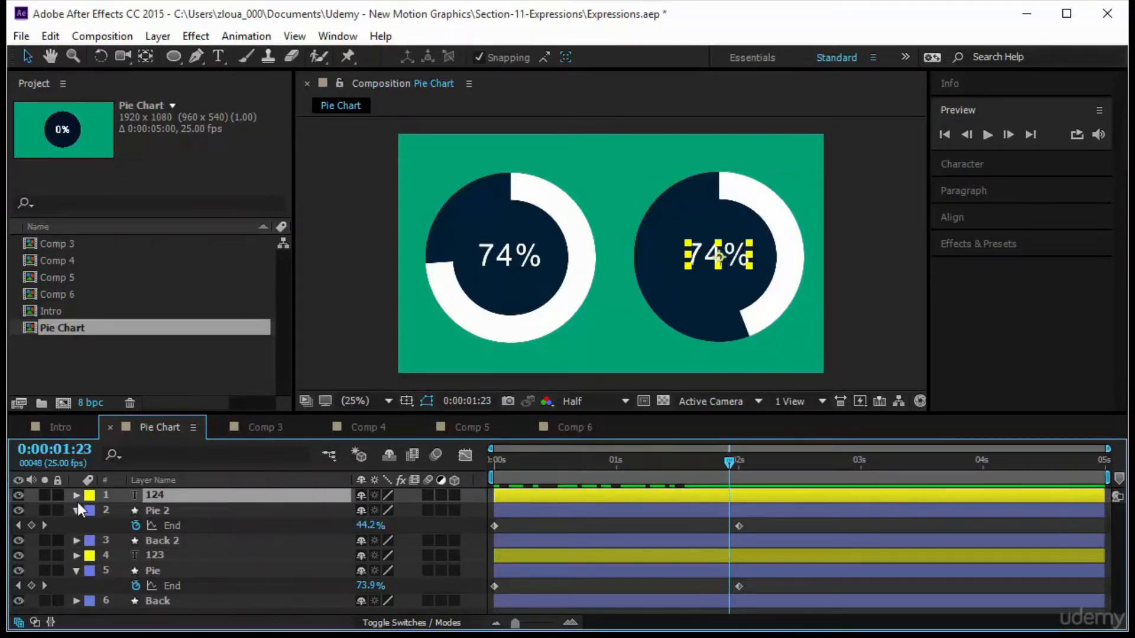
pyautogui.press('e')
pyautogui.press('e')
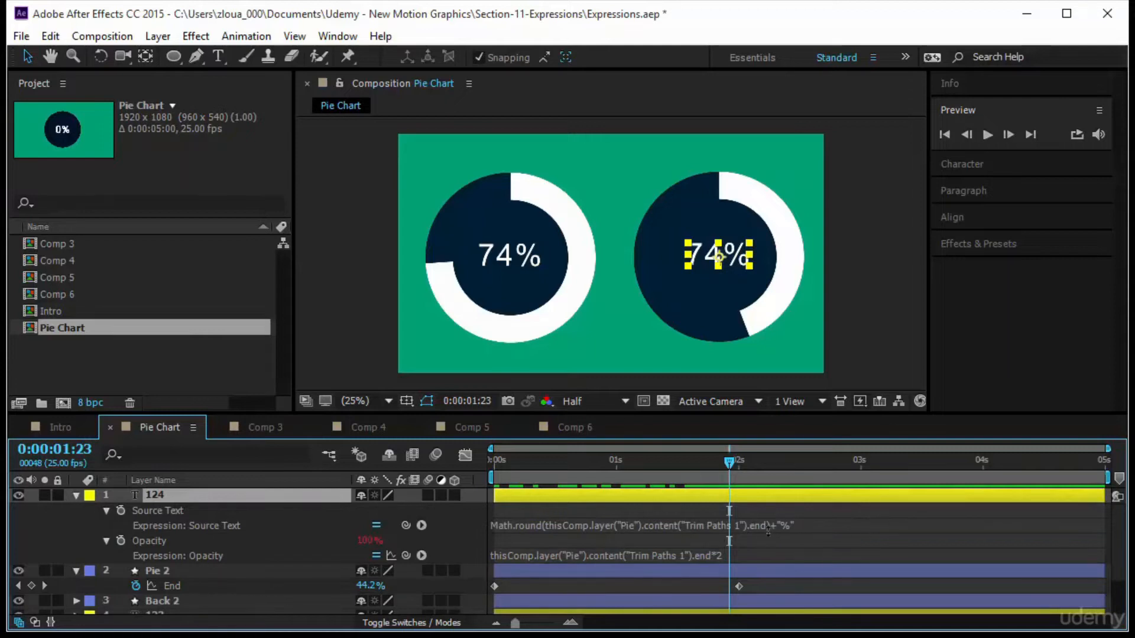
pyautogui.click(736, 530)
pyautogui.click(733, 524)
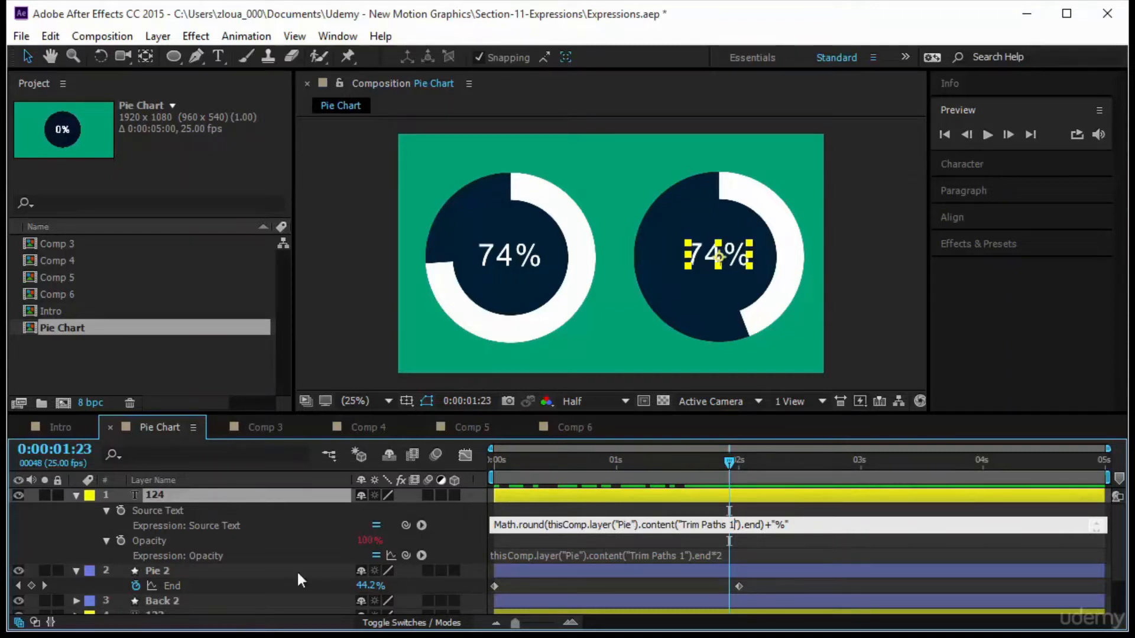
pyautogui.click(630, 523)
pyautogui.write('2')
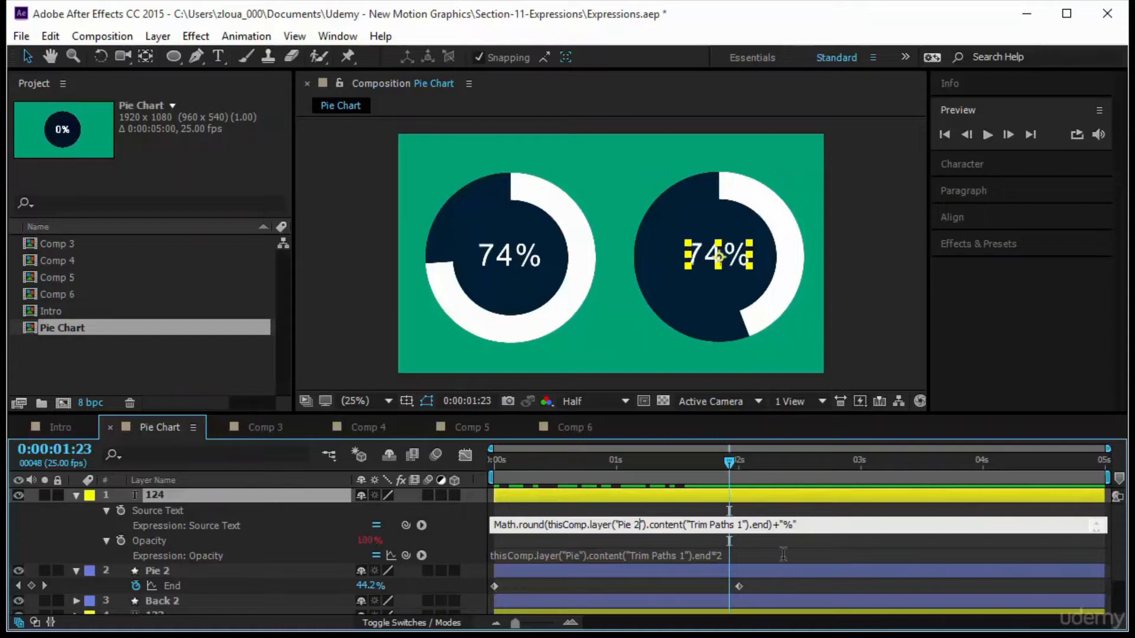
pyautogui.click(637, 555)
pyautogui.click(579, 555)
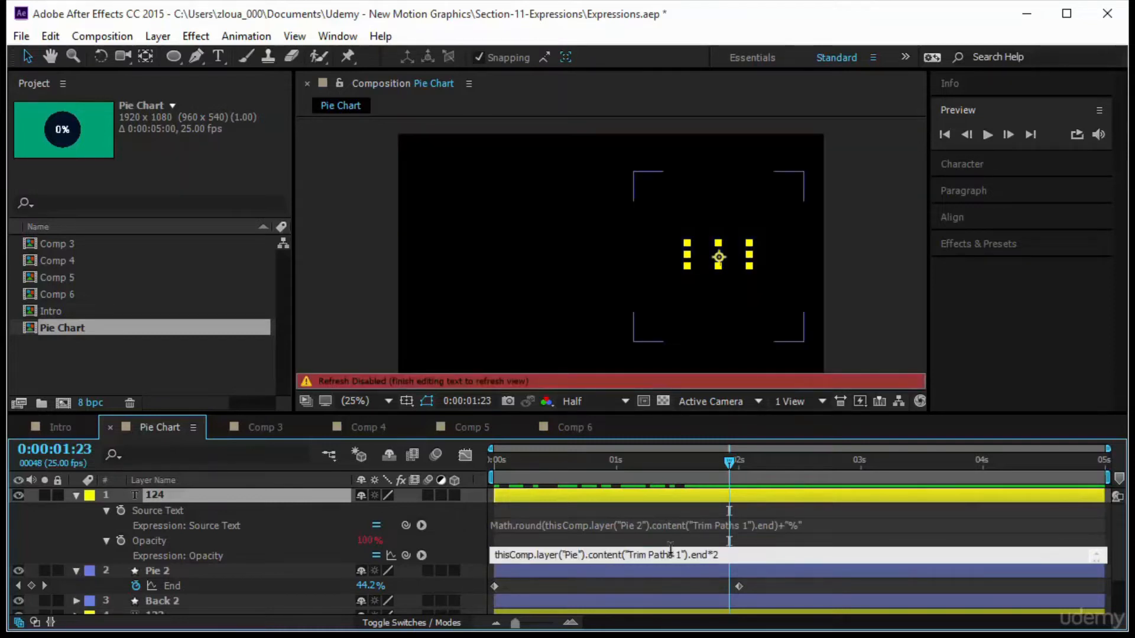
pyautogui.write('2')
pyautogui.click(828, 516)
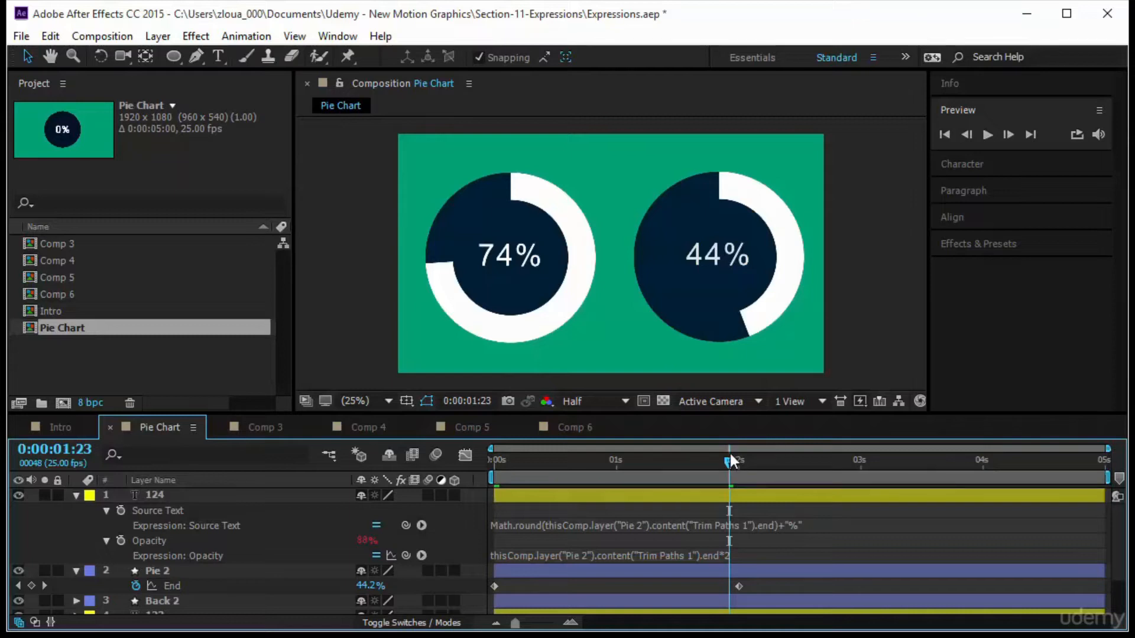
# Rewind and preview both charts, then collapse the layer properties.
pyautogui.moveTo(733, 469); pyautogui.dragTo(495, 467)
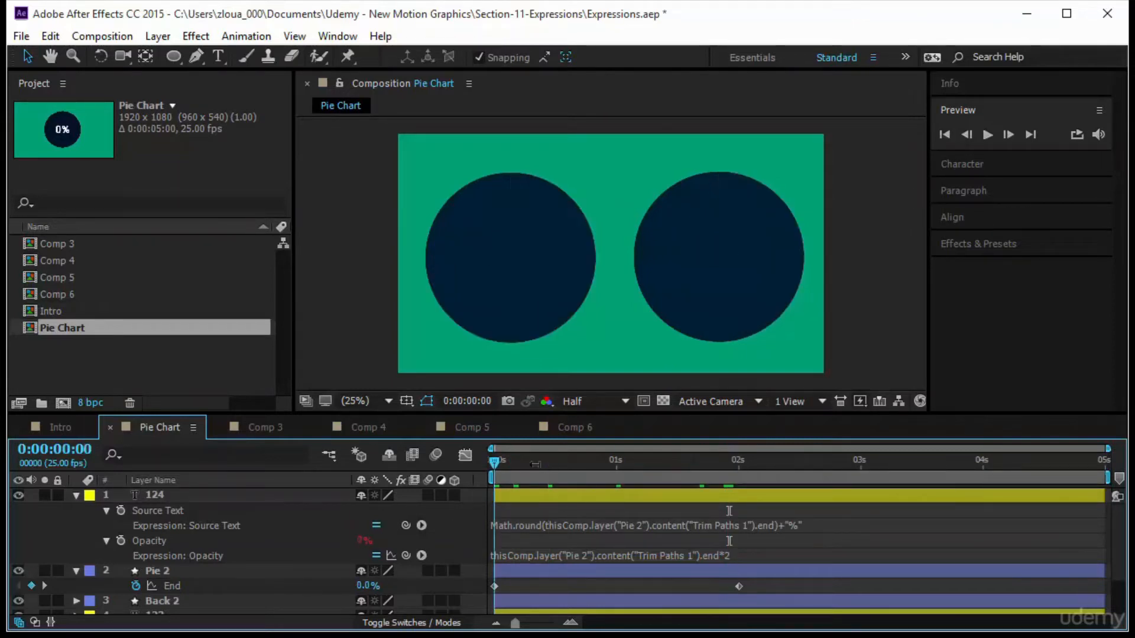
pyautogui.click(987, 134)
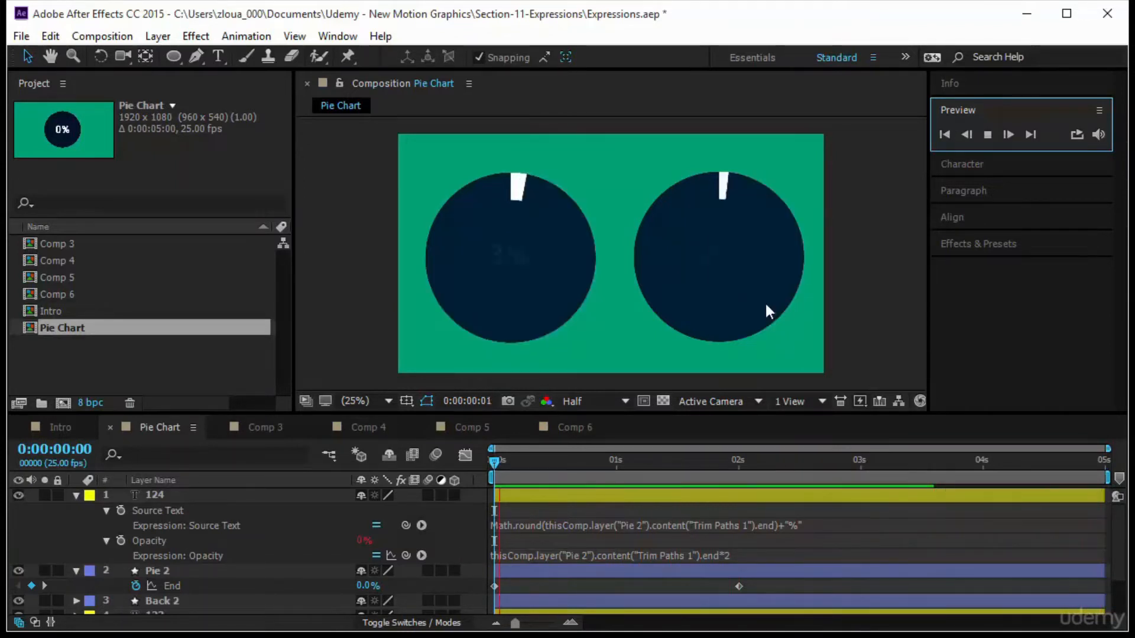
pyautogui.click(76, 495)
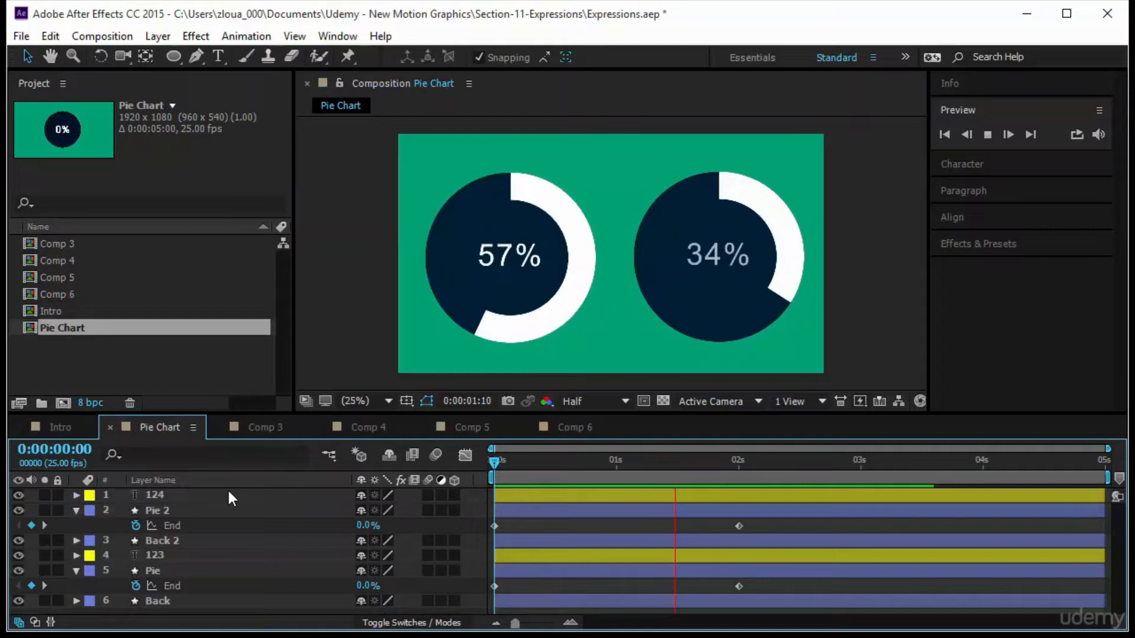
pyautogui.click(76, 511)
pyautogui.click(75, 556)
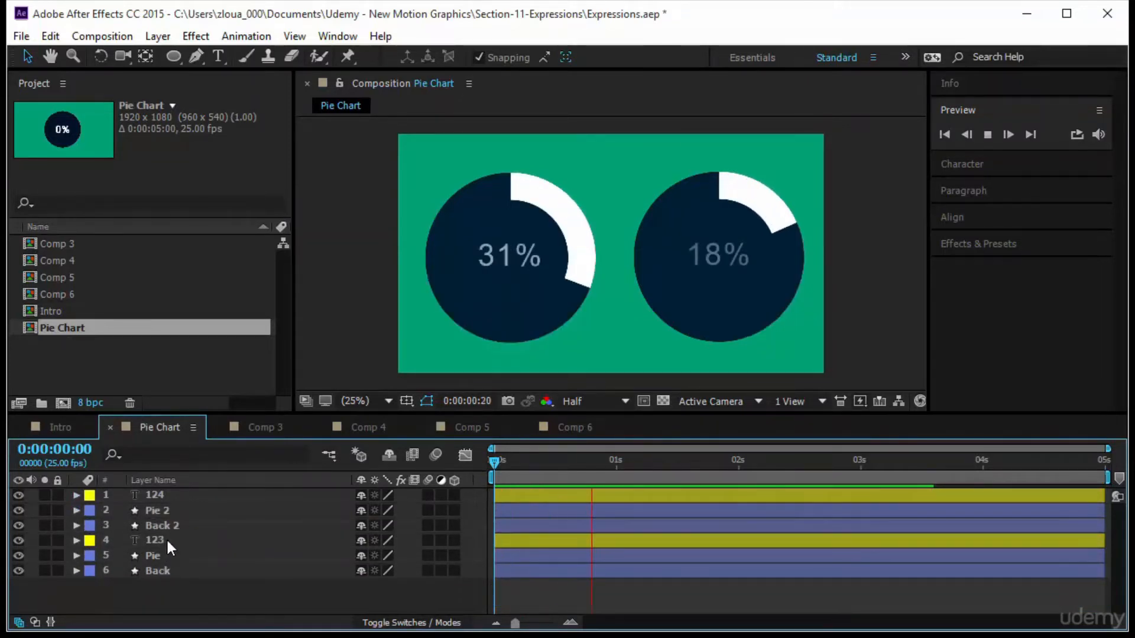
# Rename layer 124 to Text 2 and layer 123 to Text 1.
pyautogui.click(168, 493)
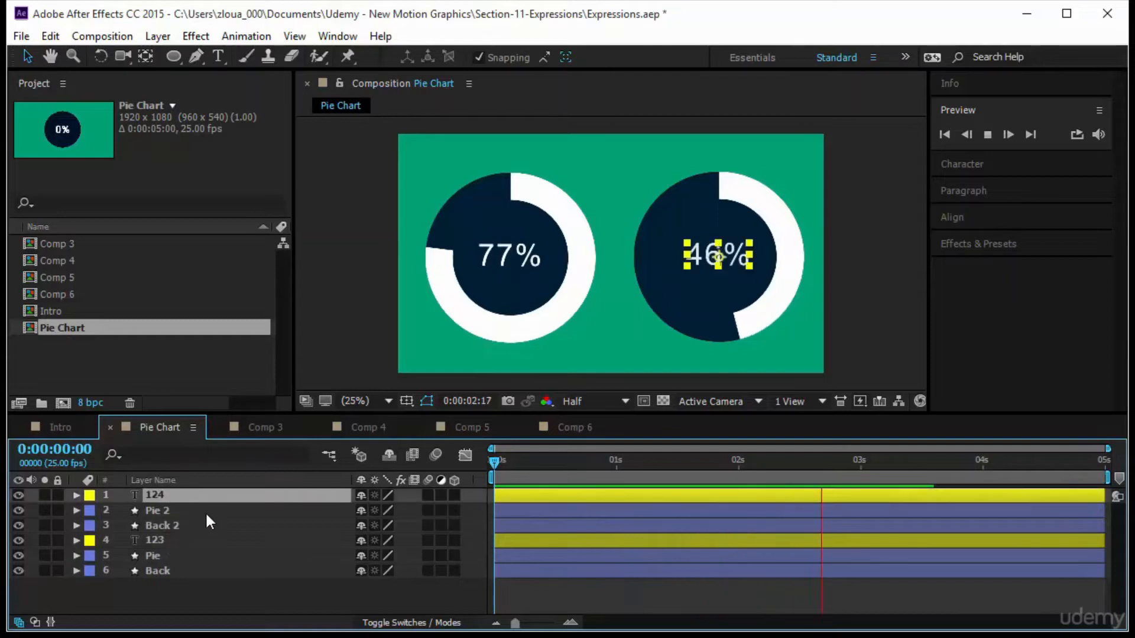
pyautogui.press('Return')
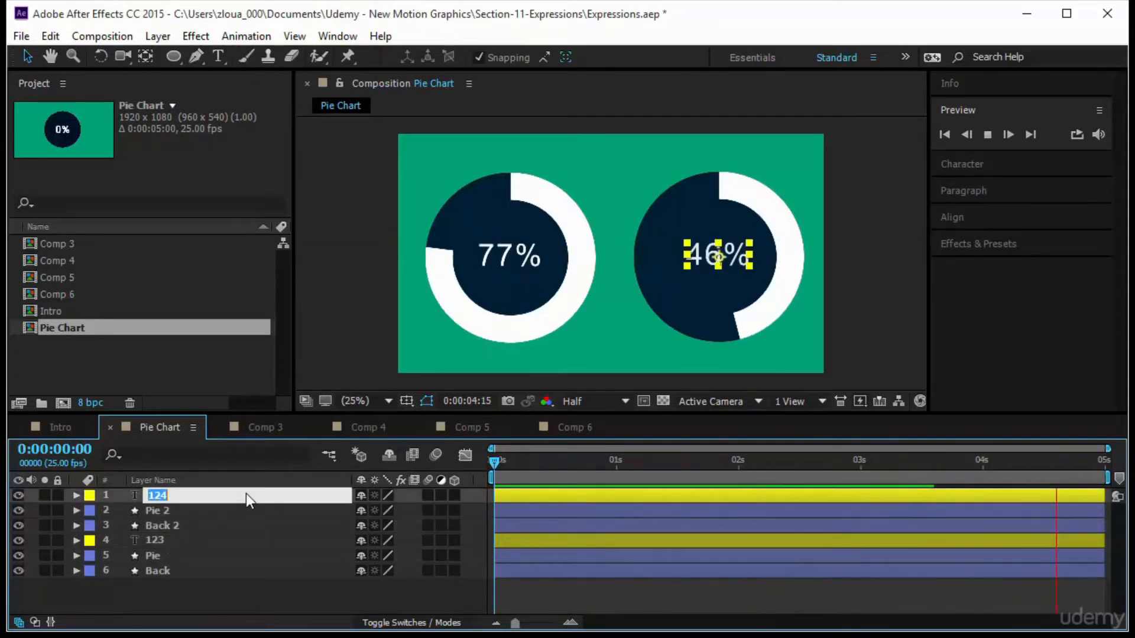
pyautogui.write('Text 2')
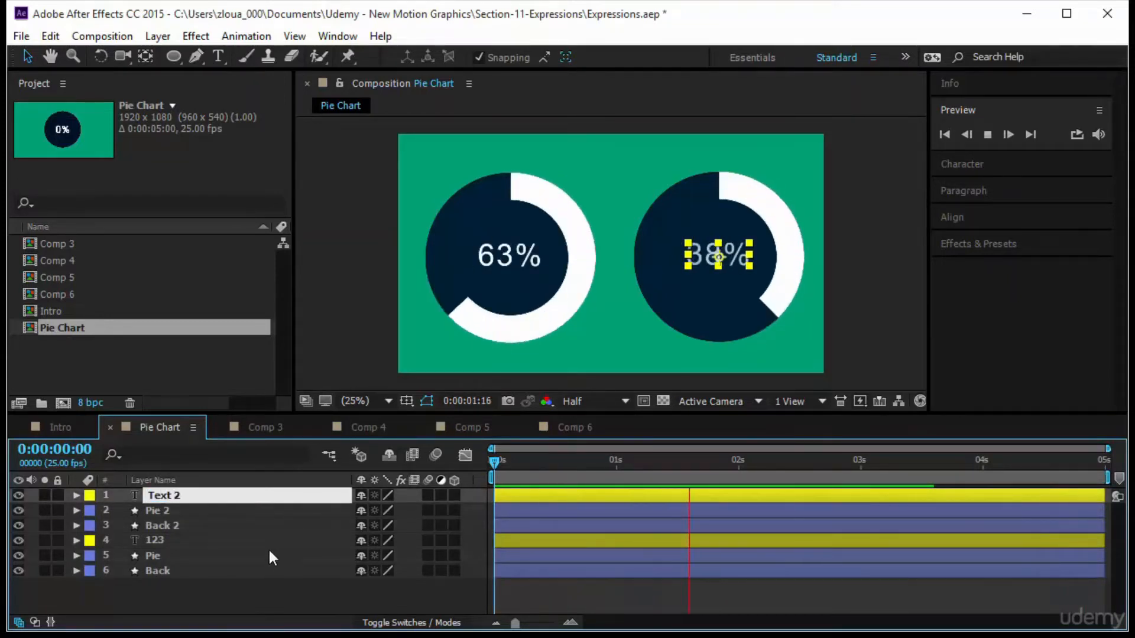
pyautogui.click(255, 540)
pyautogui.press('Return')
pyautogui.write('Text 1')
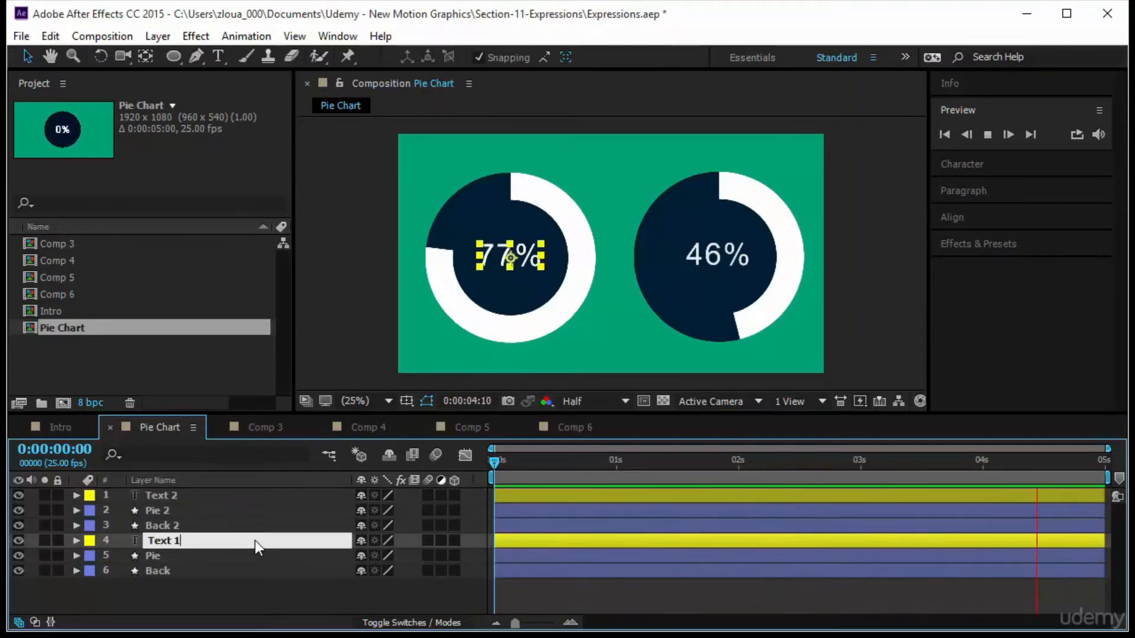
pyautogui.press('Return')
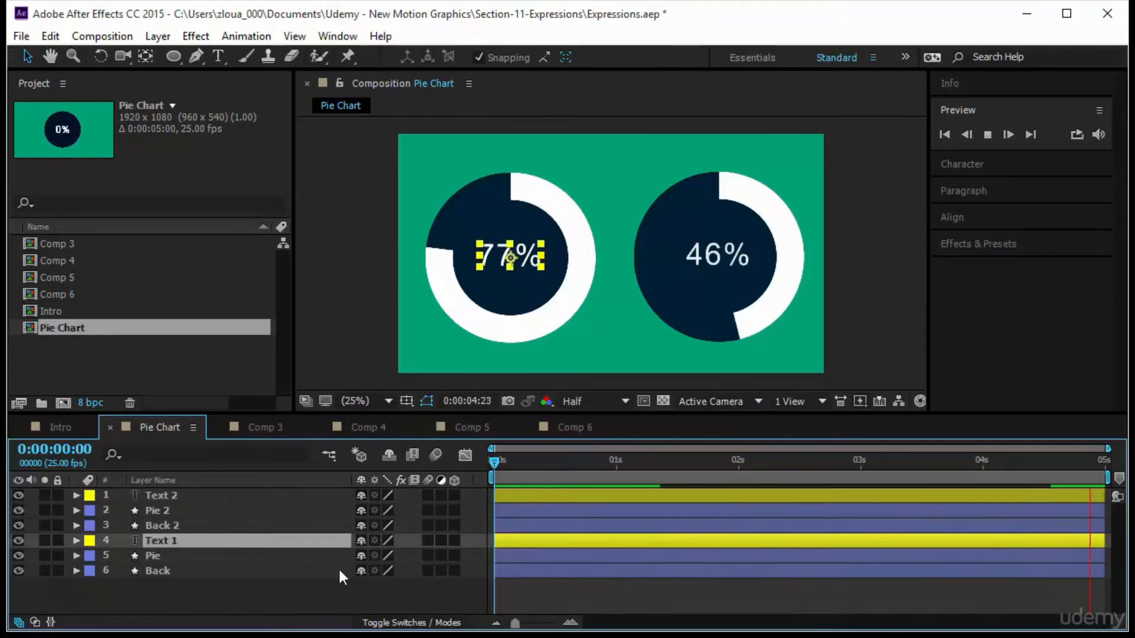
# Rename the Pie layer to Pie 1 and the Back layer to Back 1.
pyautogui.click(217, 558)
pyautogui.press('Return')
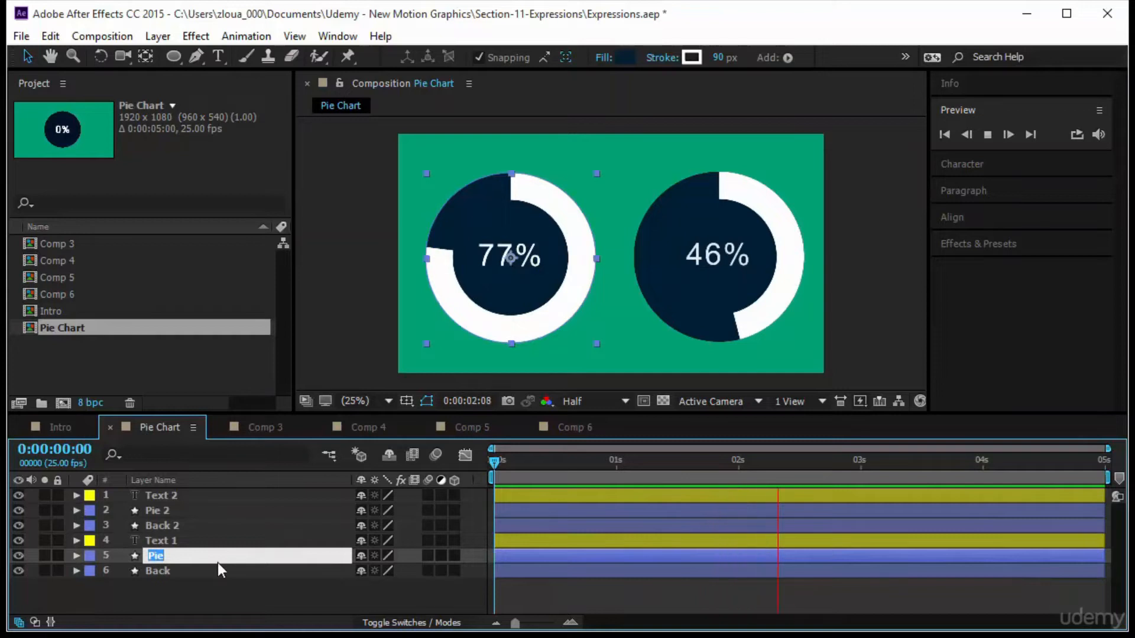
pyautogui.write('Pie 1')
pyautogui.click(203, 566)
pyautogui.press('Return')
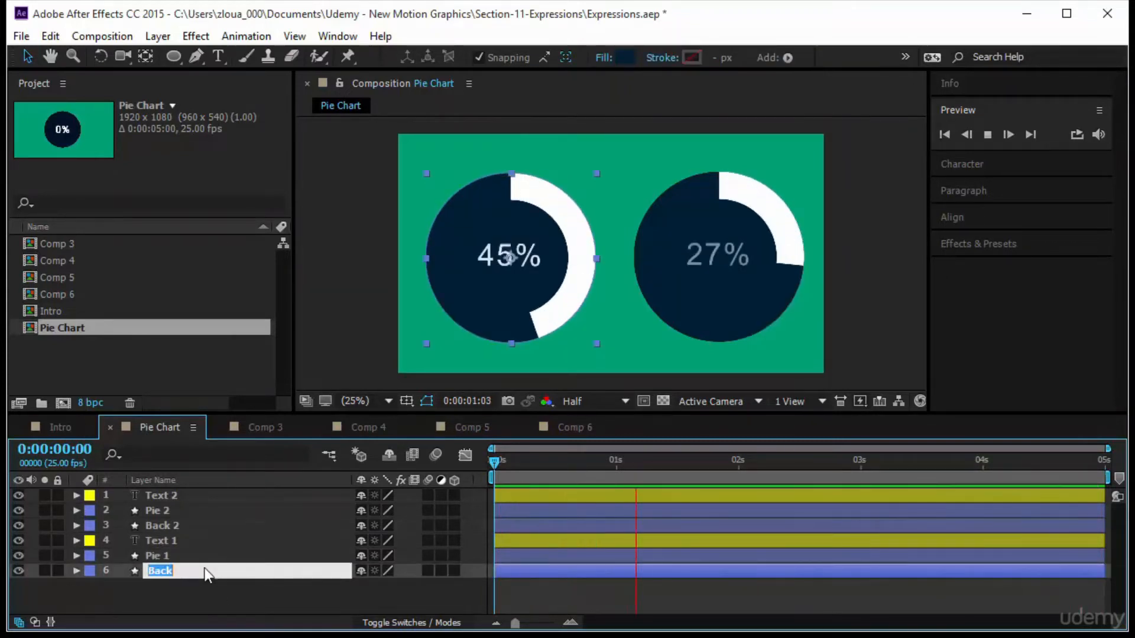
pyautogui.write('Back 1')
pyautogui.press('Return')
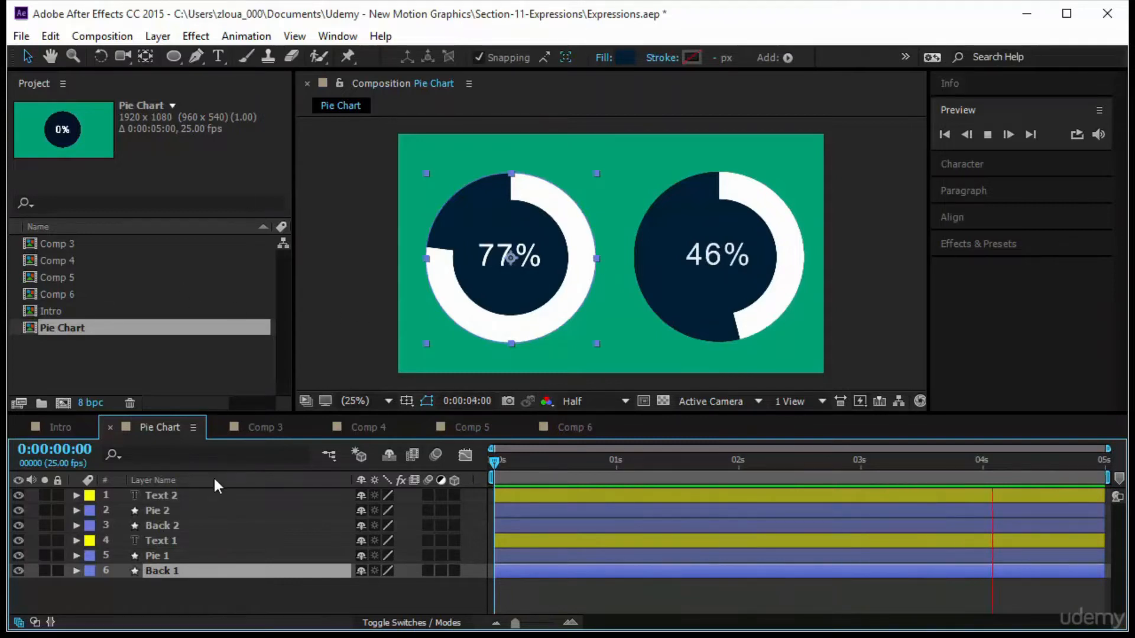
pyautogui.click(159, 510)
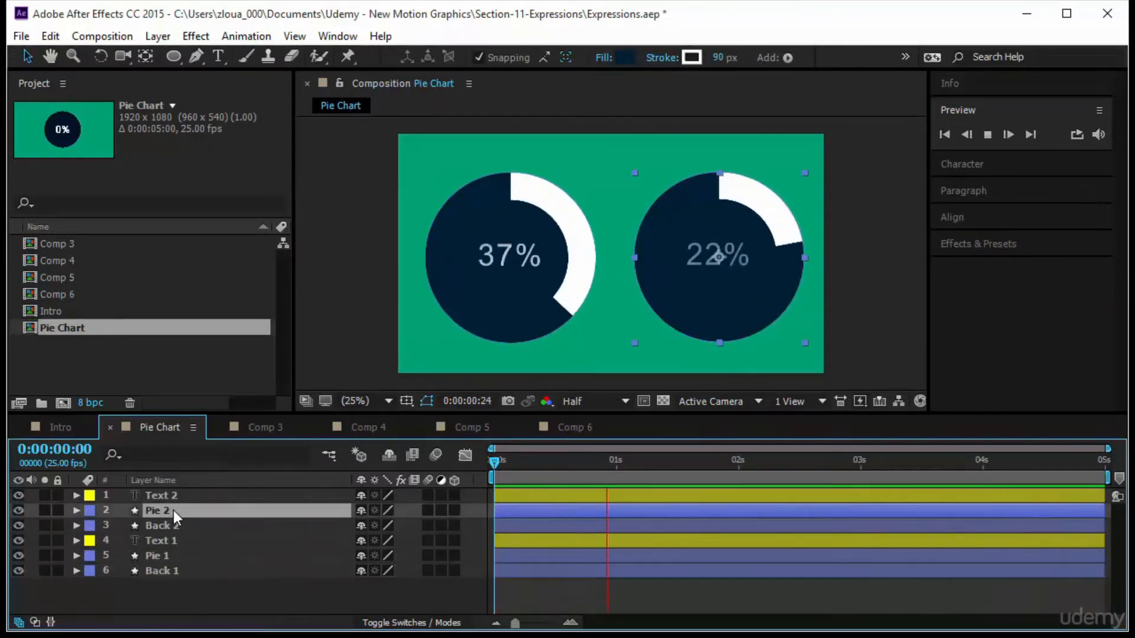
pyautogui.click(625, 593)
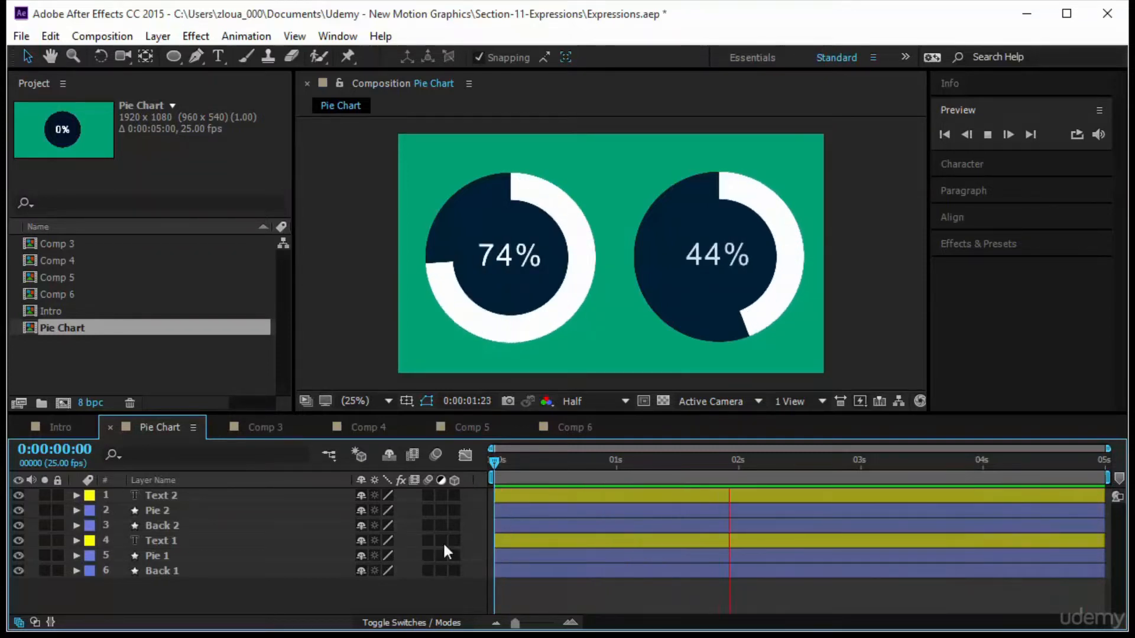
# Reveal and select the End keyframes of both Pie layers, then preview the chart animation.
pyautogui.moveTo(286, 597); pyautogui.dragTo(306, 498)
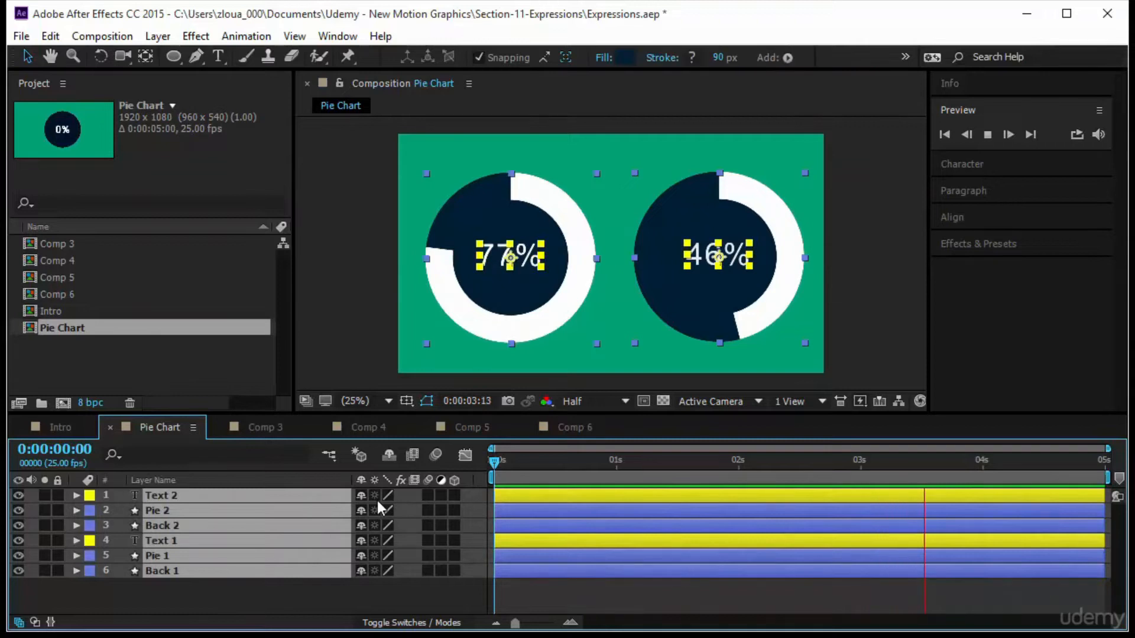
pyautogui.press('u')
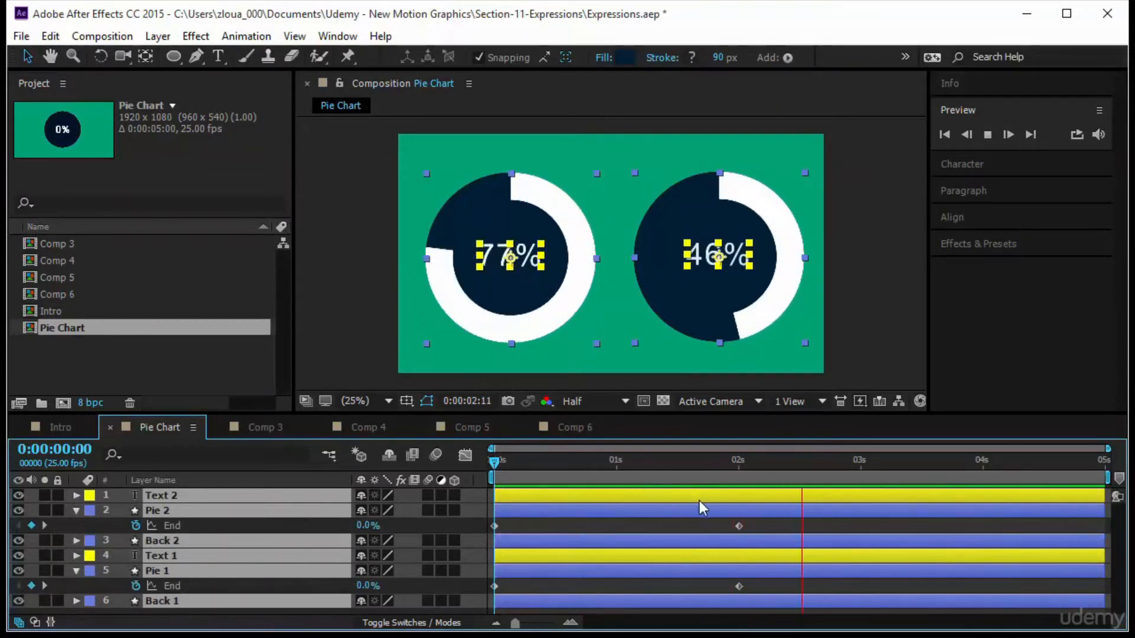
pyautogui.moveTo(494, 462); pyautogui.dragTo(739, 497)
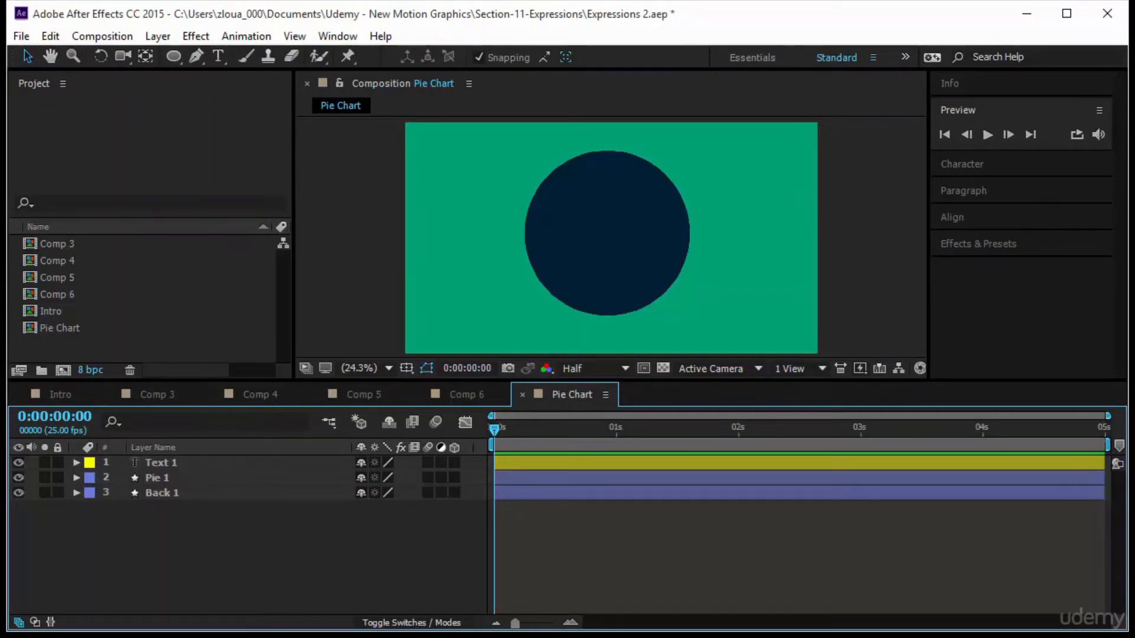
pyautogui.click(994, 133)
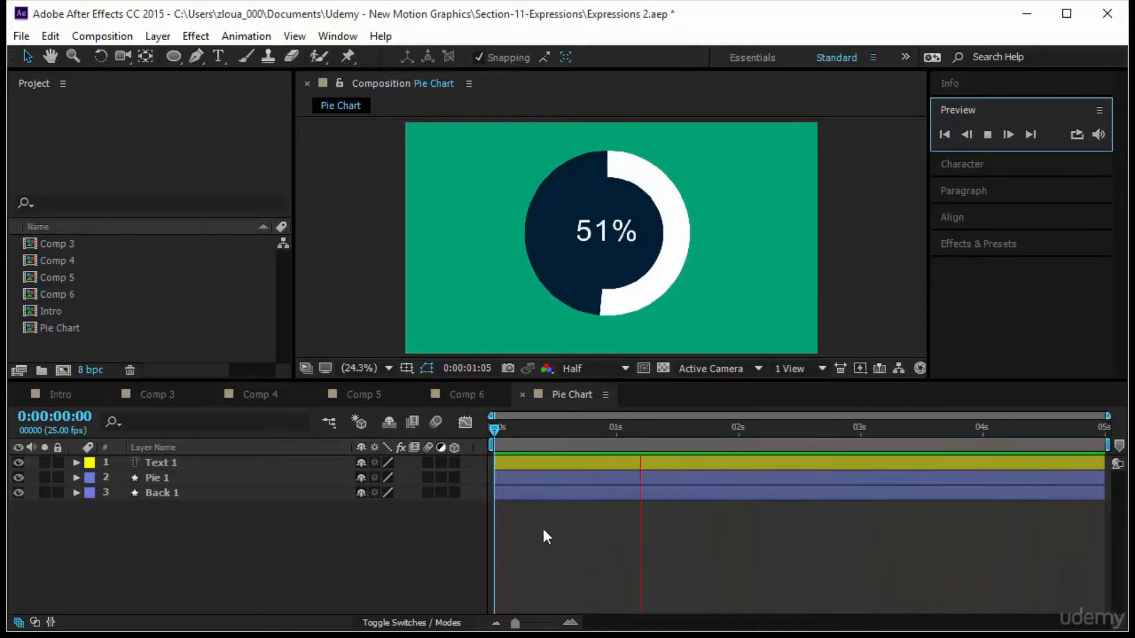
# Pre-compose the Text 1, Pie 1 and Back 1 layers into a new composition named Pie 1.
pyautogui.moveTo(186, 540); pyautogui.dragTo(183, 459)
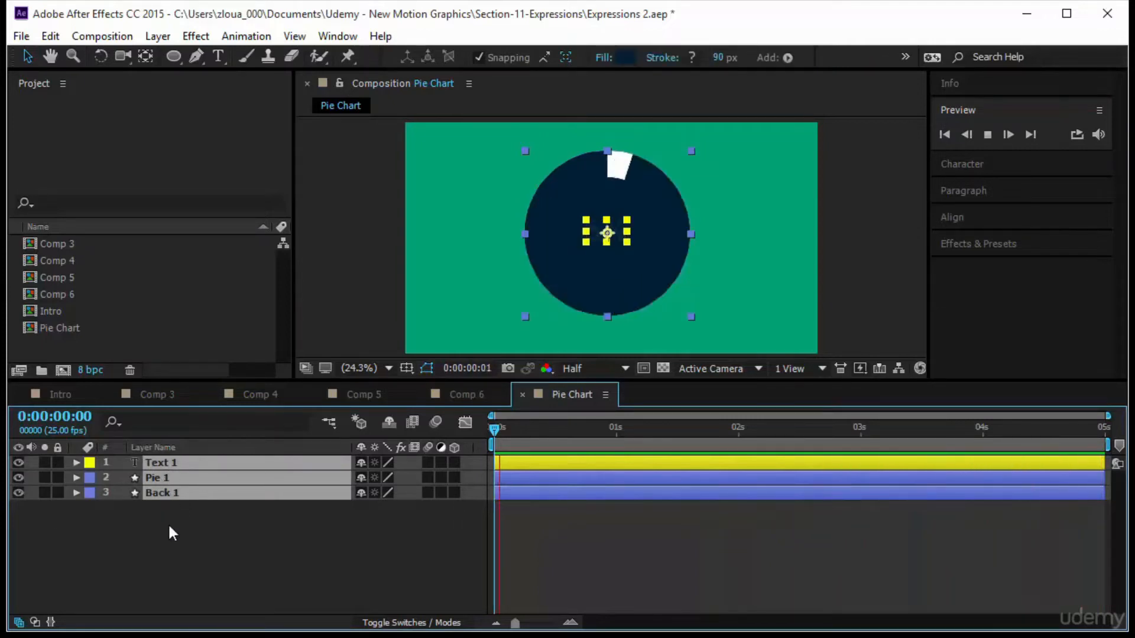
pyautogui.rightClick(182, 483)
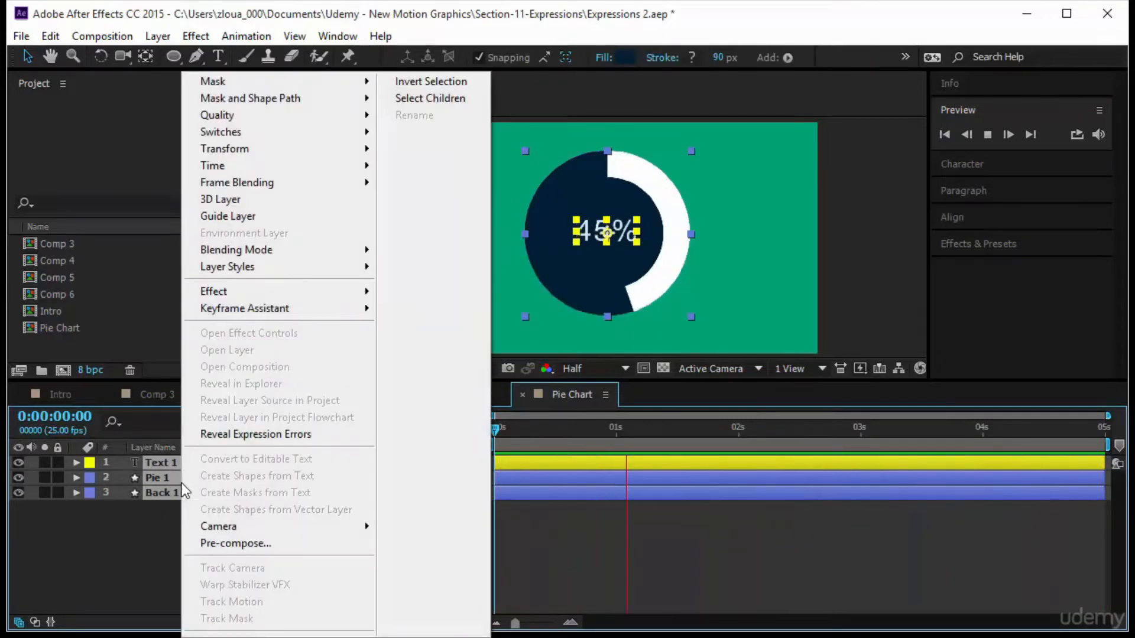
pyautogui.click(207, 543)
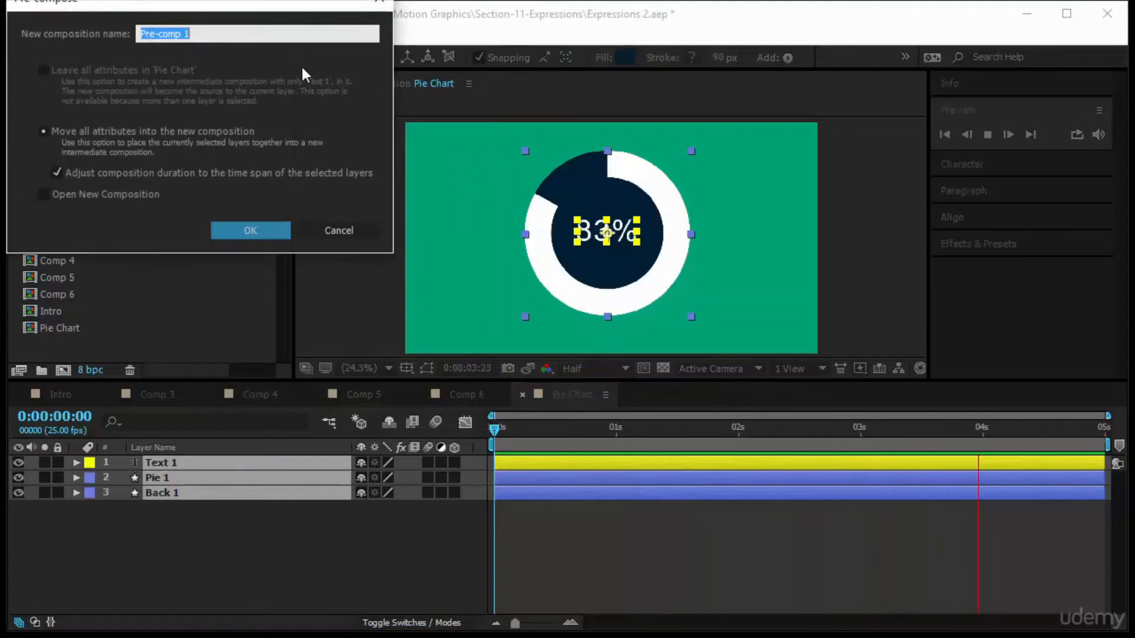
pyautogui.write('Pie 1')
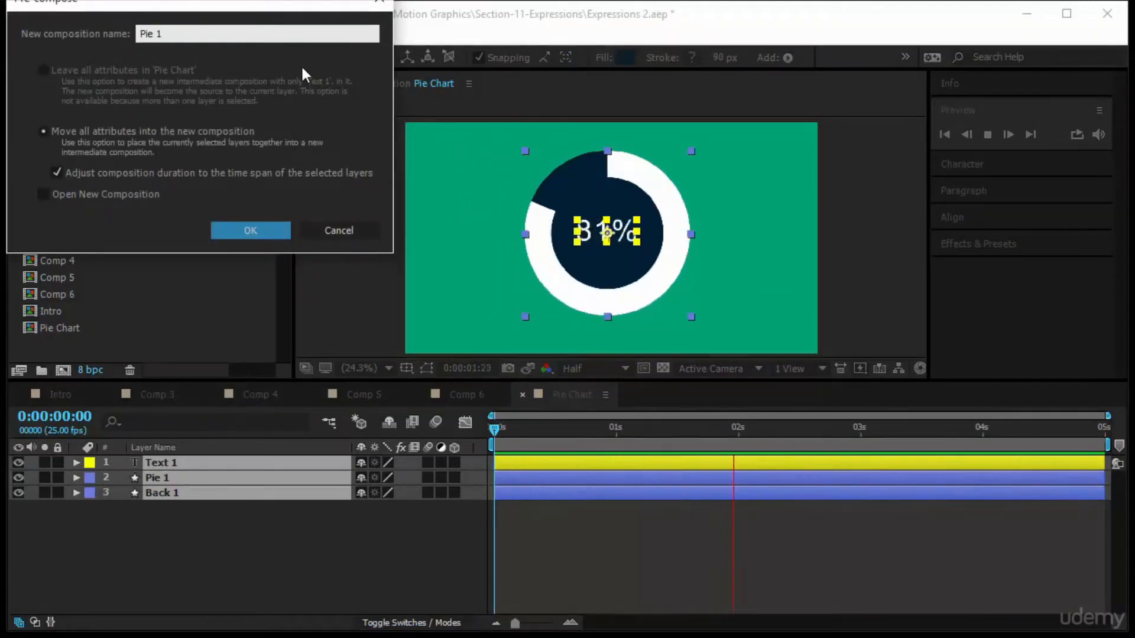
pyautogui.press('Return')
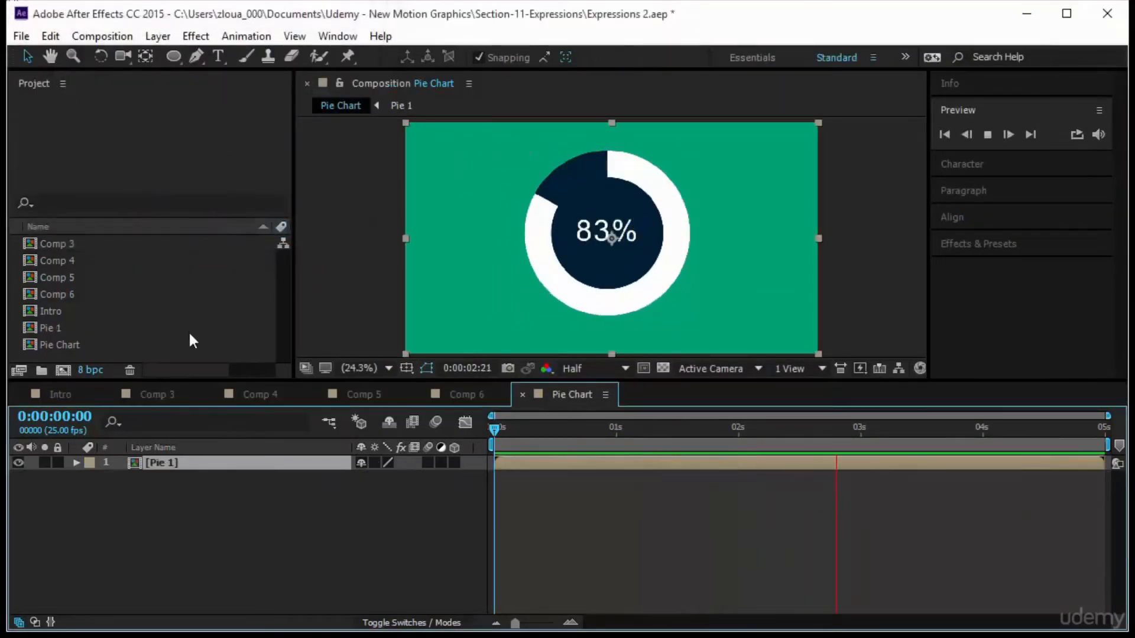
# Open the Pie 1 precomp and inspect the Text 1 expressions and the Pie 1 End keyframes.
pyautogui.doubleClick(140, 464)
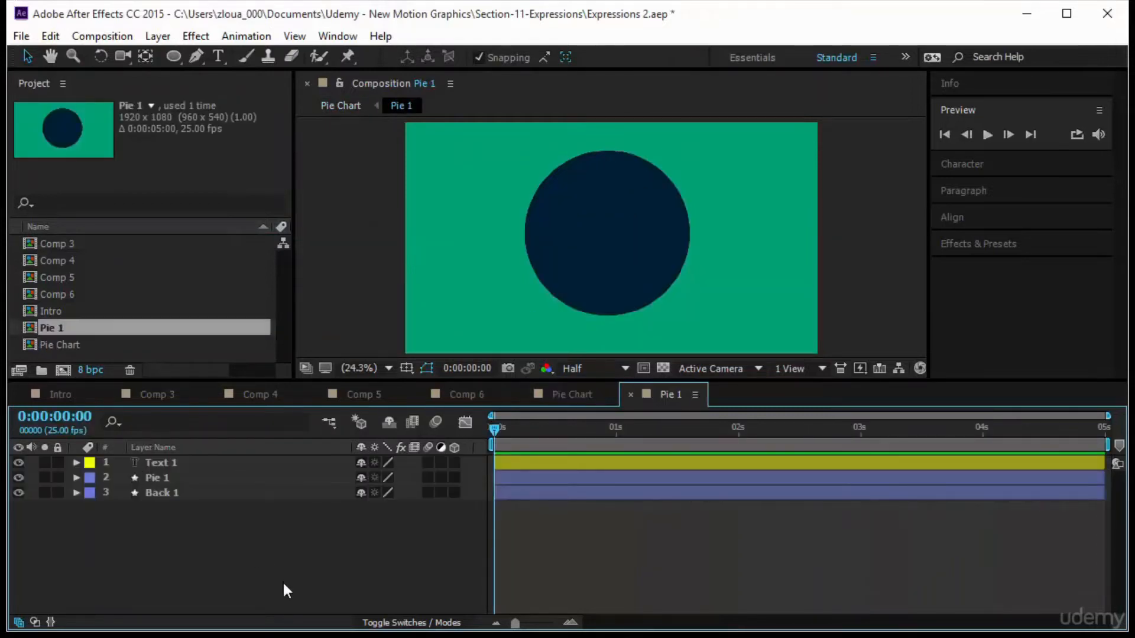
pyautogui.moveTo(126, 554); pyautogui.dragTo(187, 459)
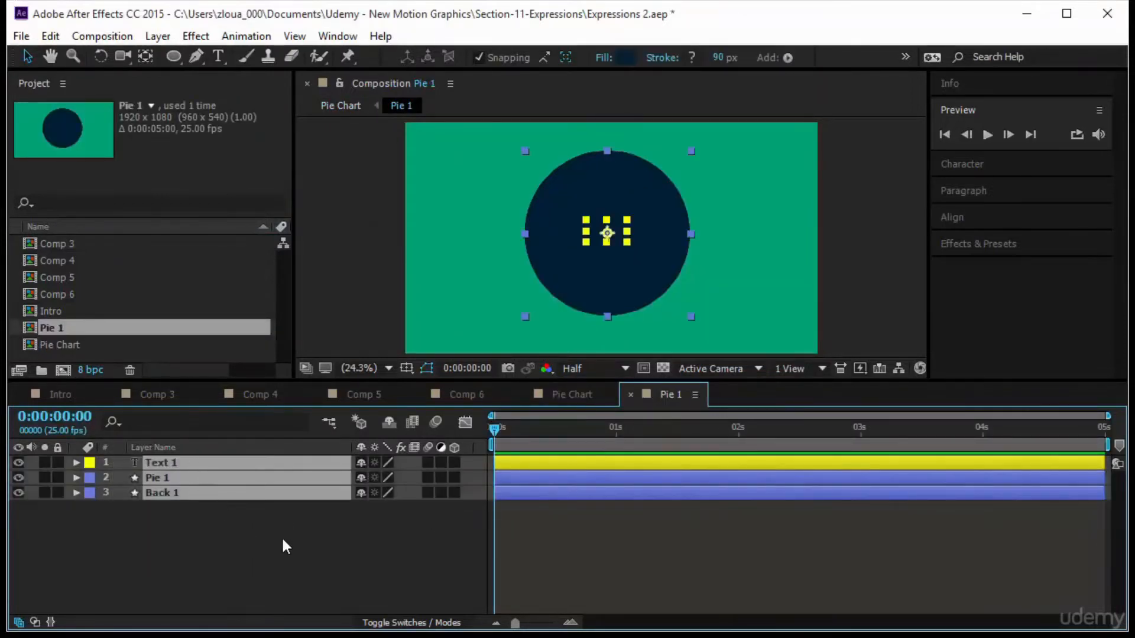
pyautogui.press('e')
pyautogui.press('e')
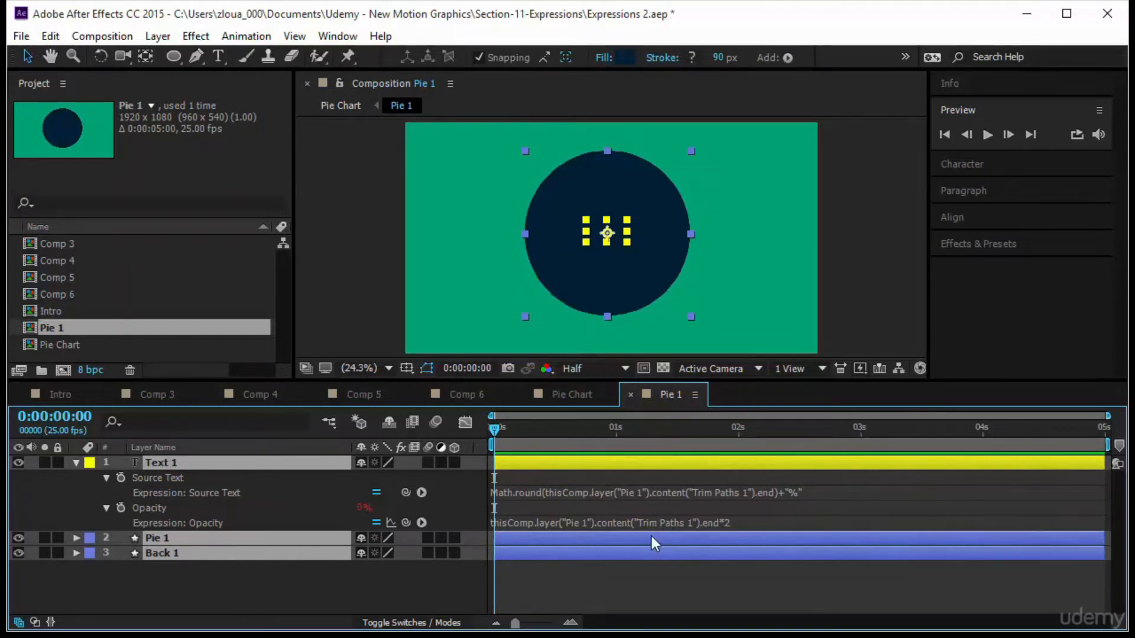
pyautogui.click(221, 572)
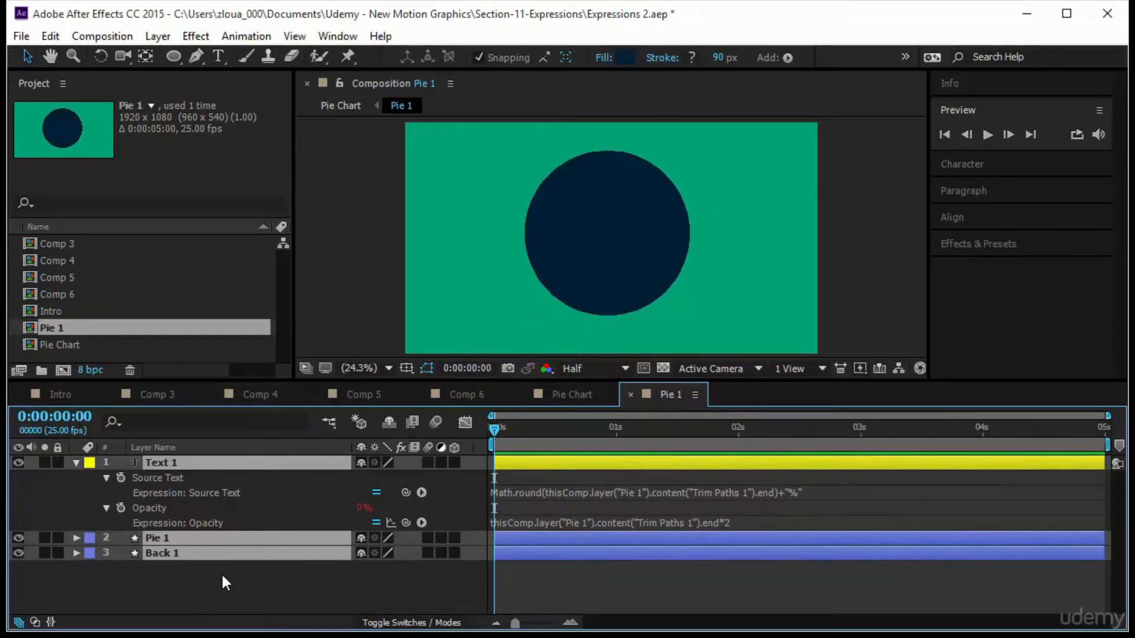
pyautogui.click(207, 539)
pyautogui.press('u')
pyautogui.click(75, 538)
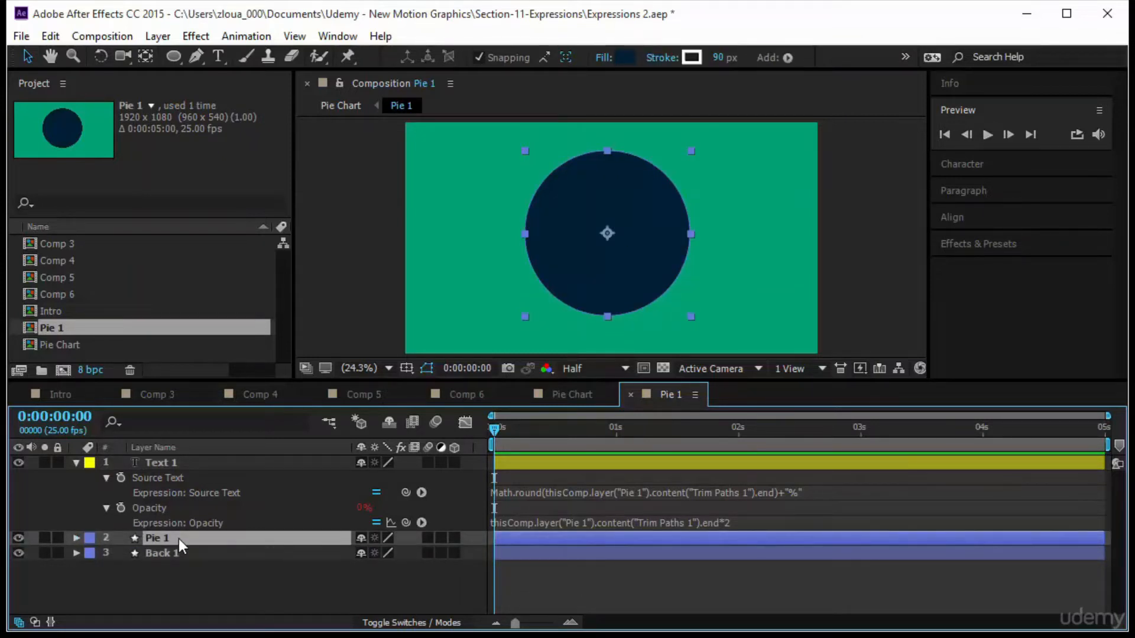
pyautogui.press('u')
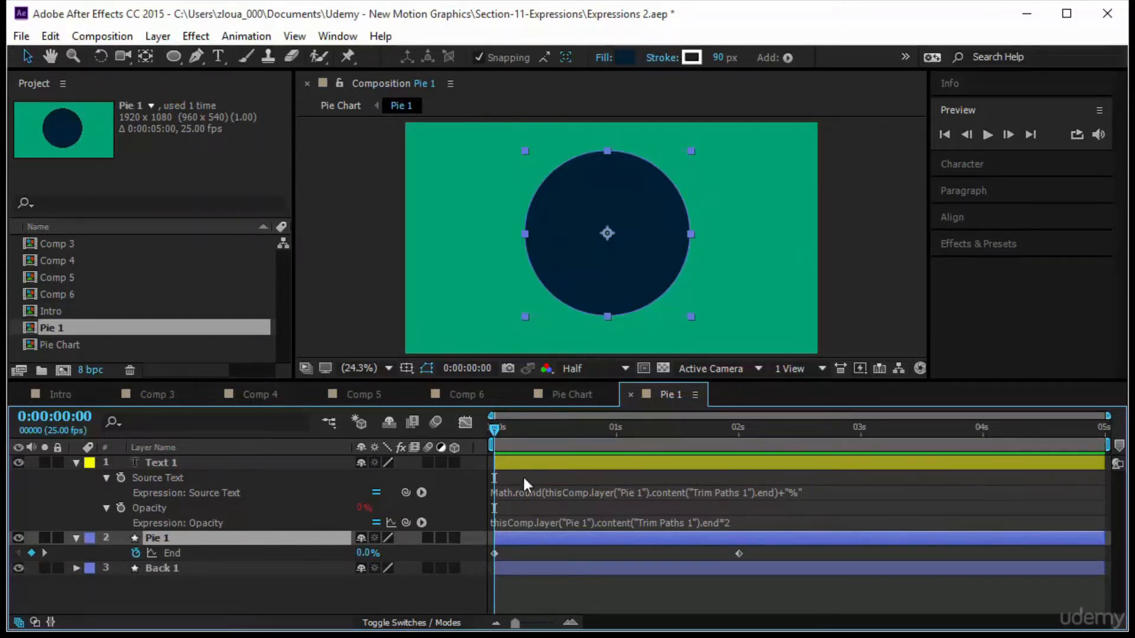
# Return to the Pie Chart composition and add a new adjustment layer.
pyautogui.click(587, 394)
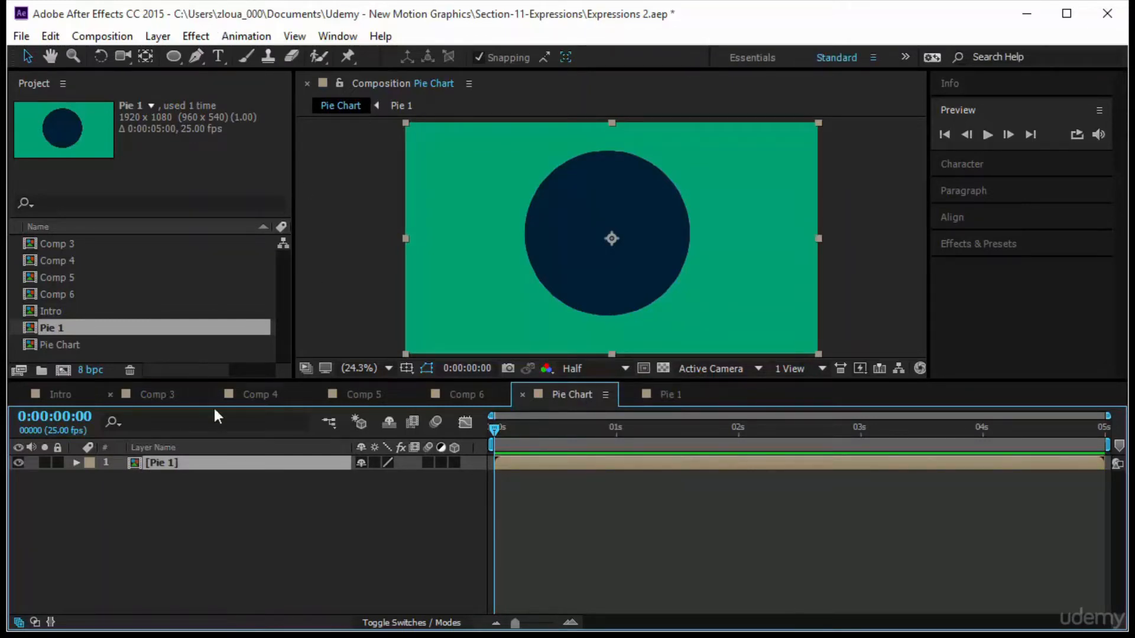
pyautogui.click(165, 38)
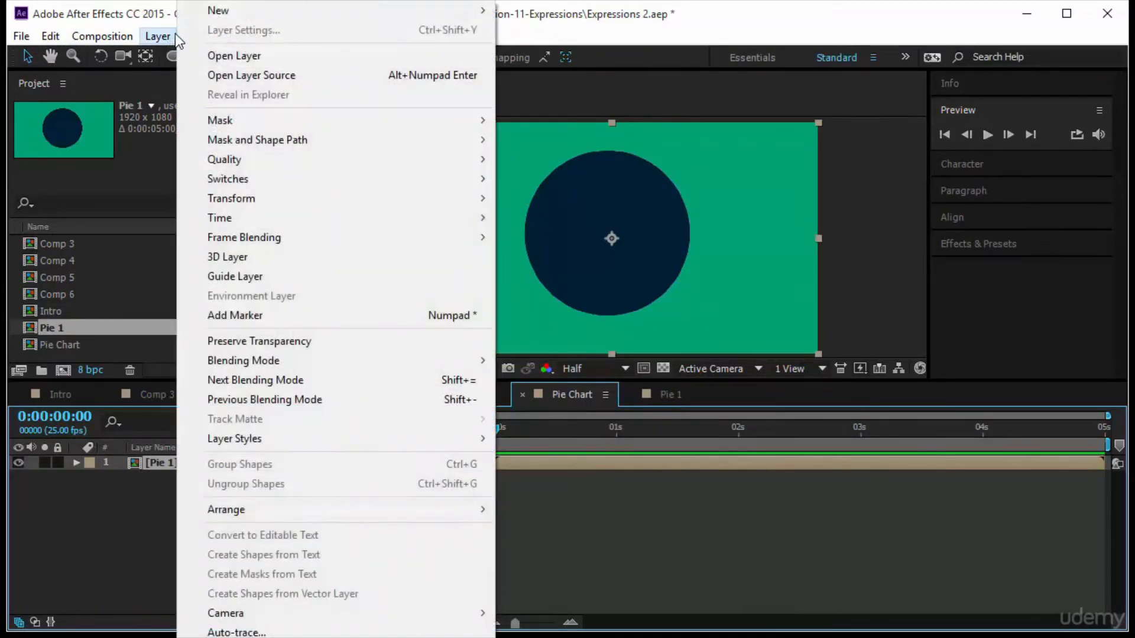
pyautogui.moveTo(210, 17)
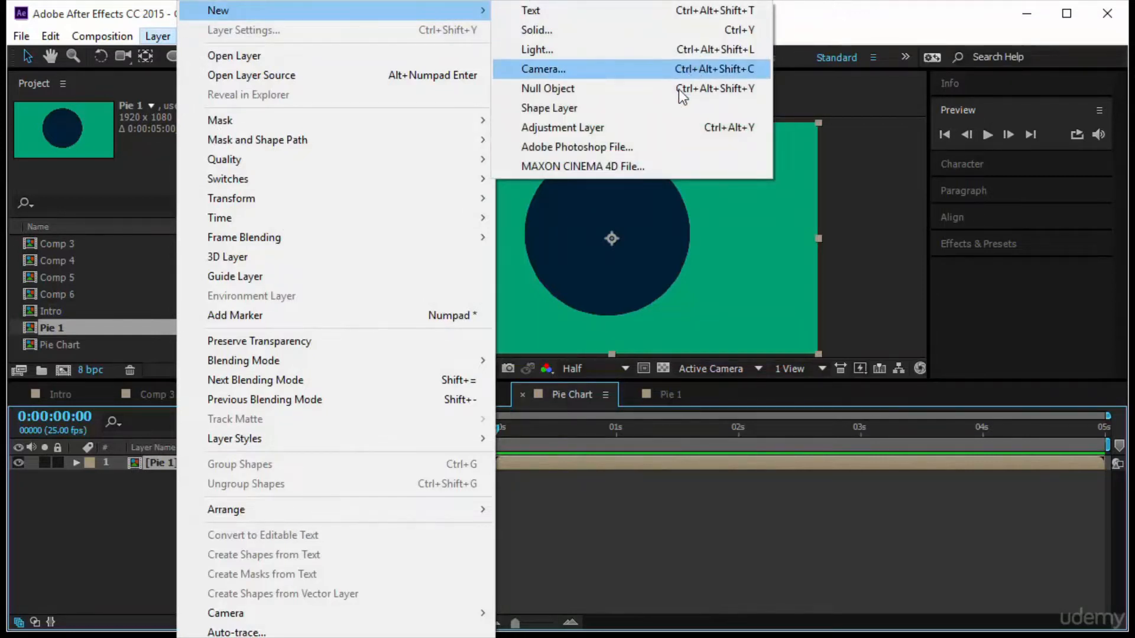
pyautogui.click(672, 128)
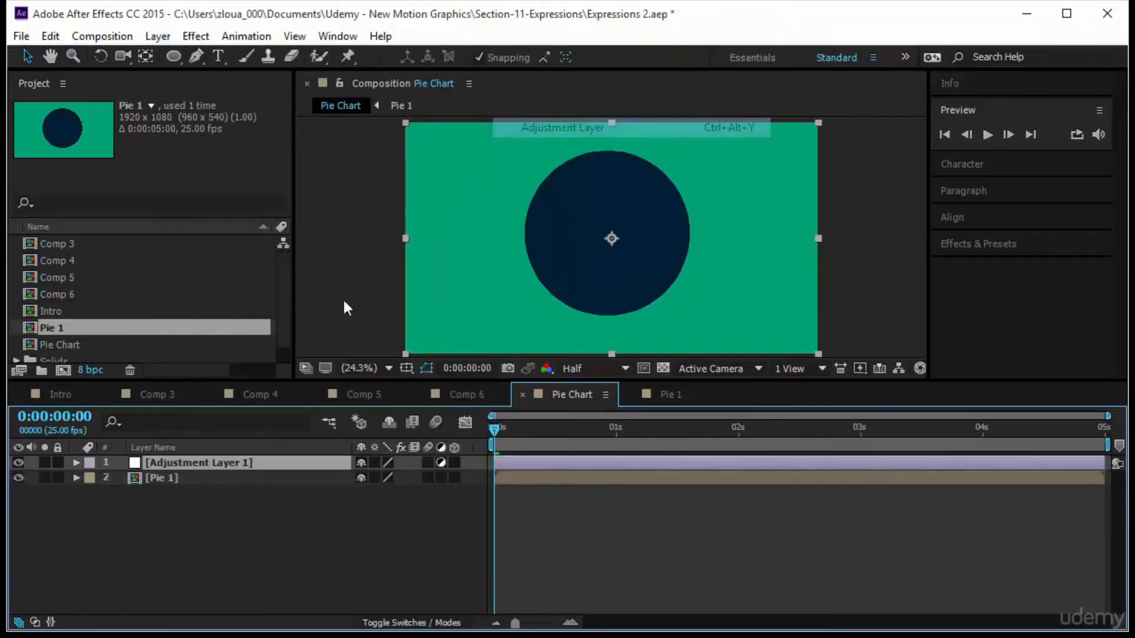
# Search the effects for control and apply two Slider Control effects to the adjustment layer.
pyautogui.click(78, 461)
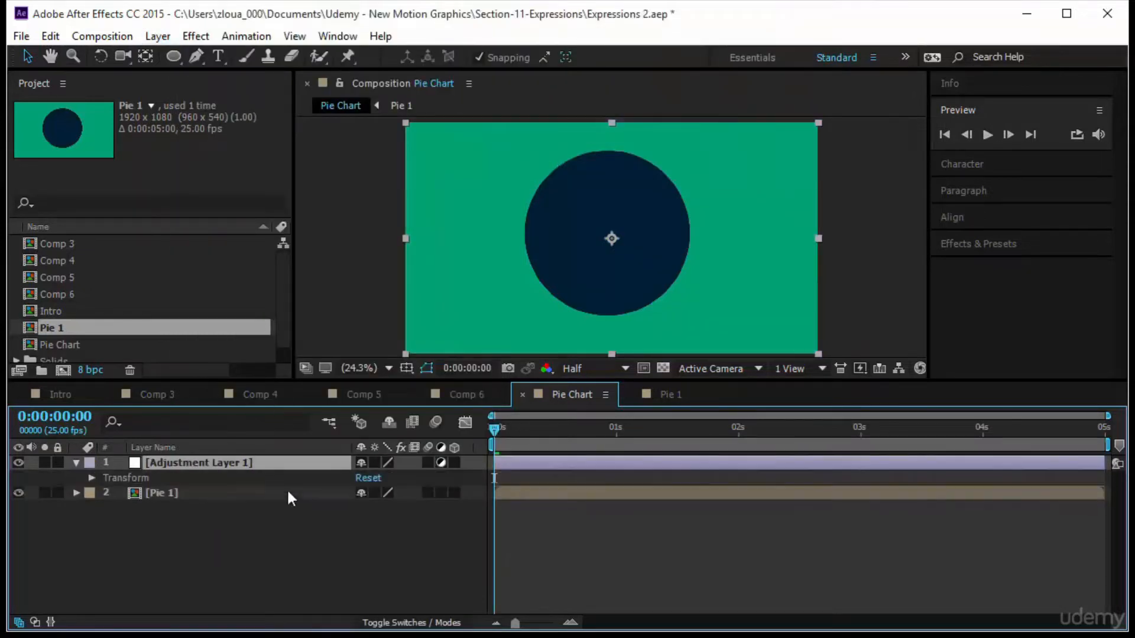
pyautogui.click(91, 477)
pyautogui.click(1039, 245)
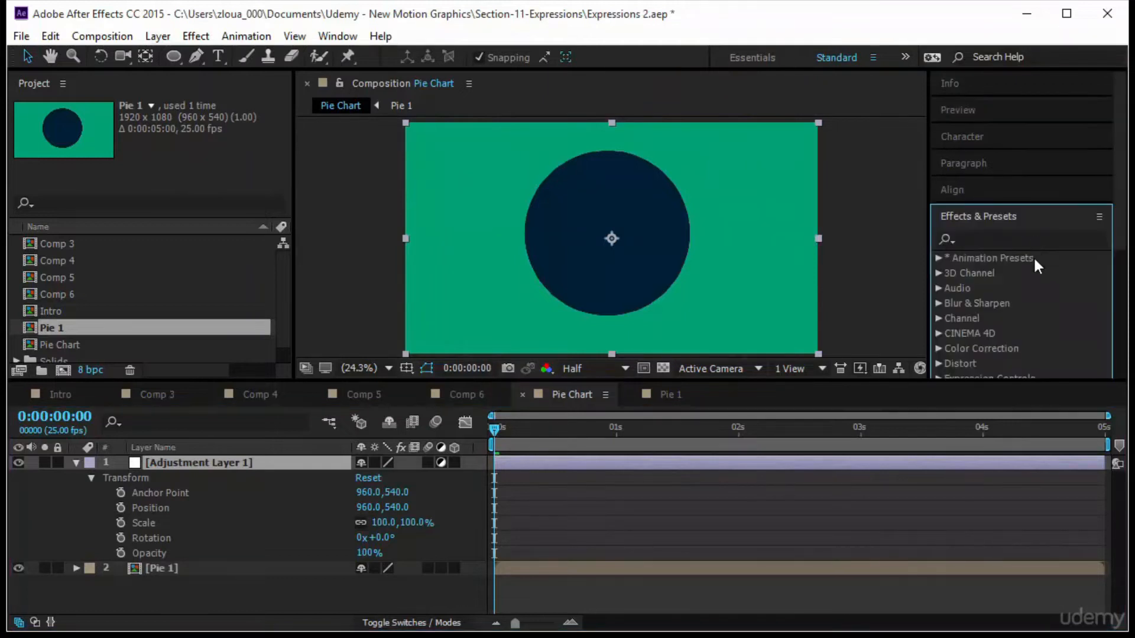
pyautogui.click(1008, 235)
pyautogui.write('c')
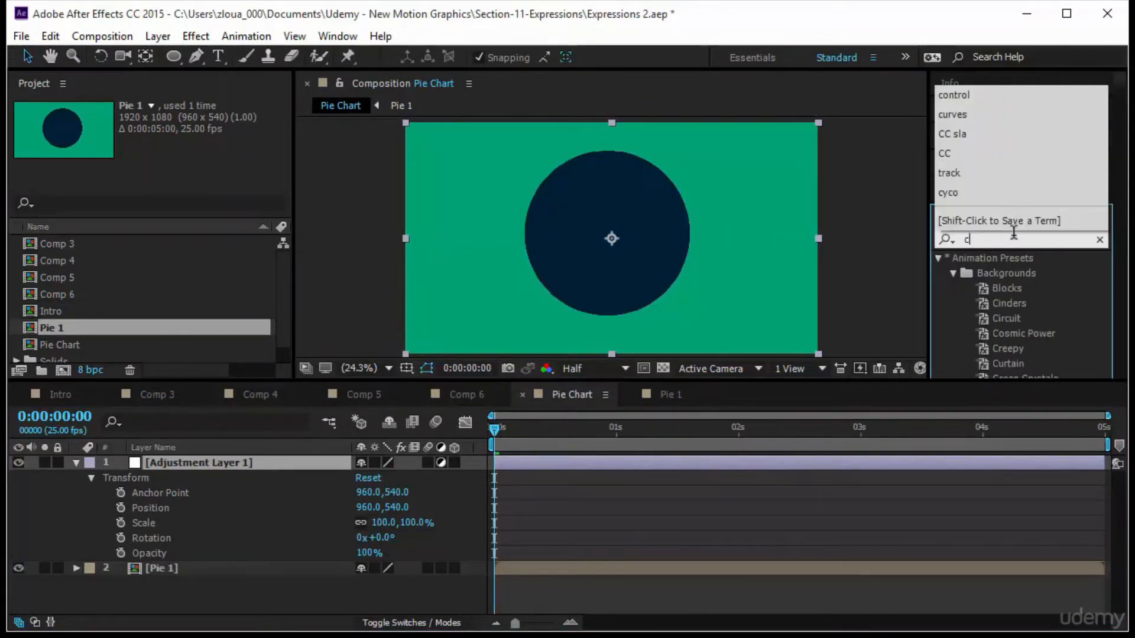
pyautogui.write('ontrol')
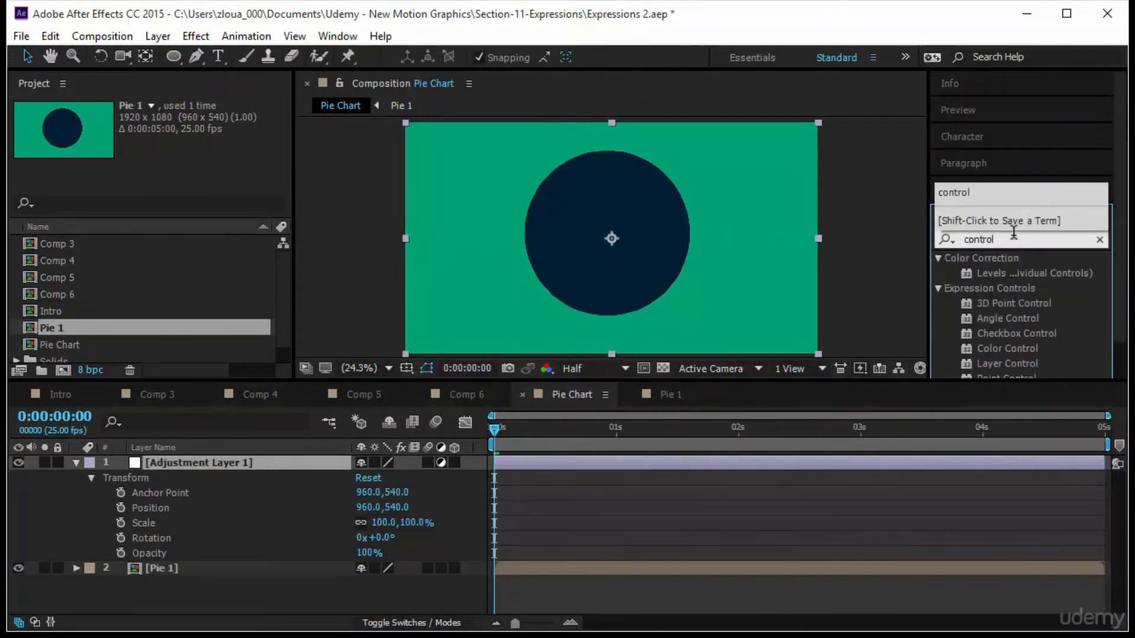
pyautogui.moveTo(1121, 316); pyautogui.dragTo(1124, 357)
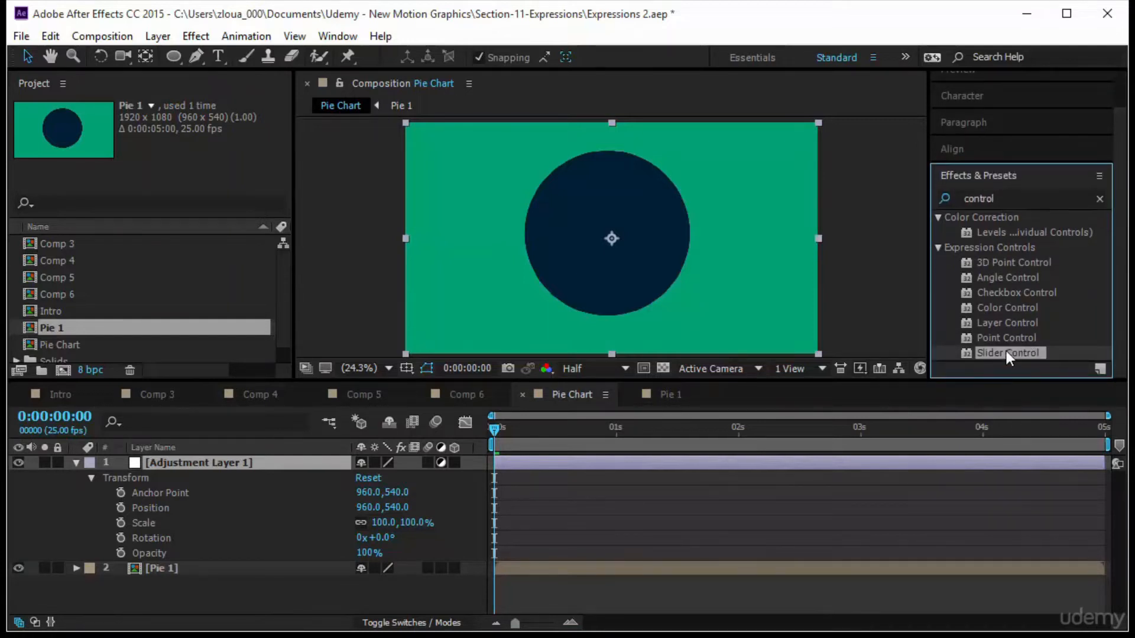
pyautogui.moveTo(1006, 351); pyautogui.dragTo(278, 467)
pyautogui.moveTo(1014, 351); pyautogui.dragTo(260, 463)
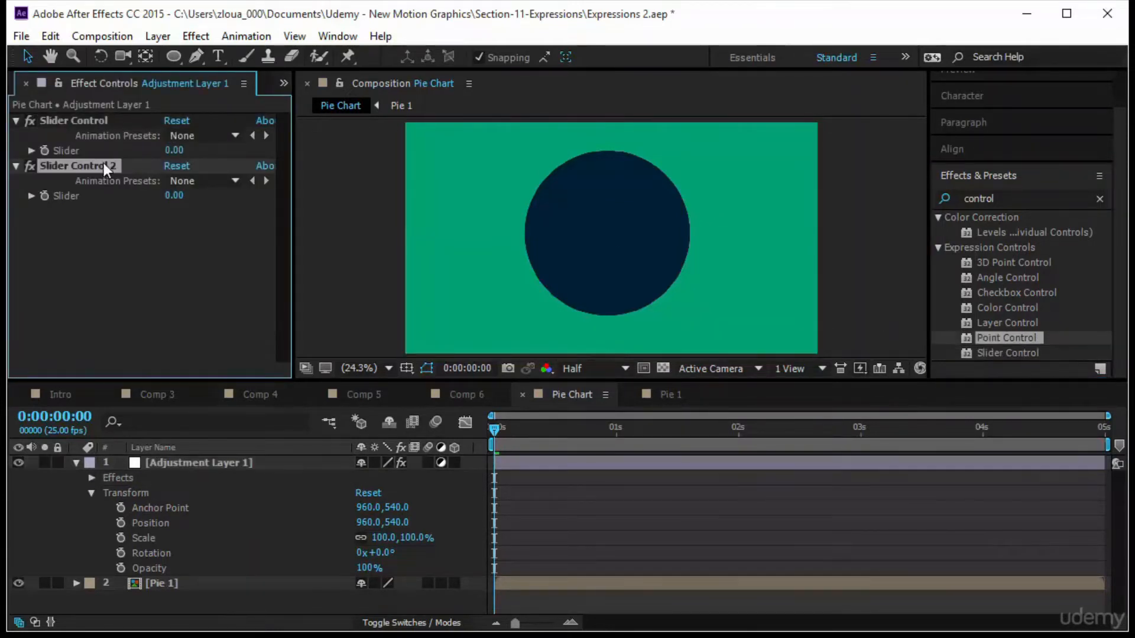
# Rename the first slider effect to Control Pie 1 and delete the second slider effect.
pyautogui.click(114, 121)
pyautogui.press('Return')
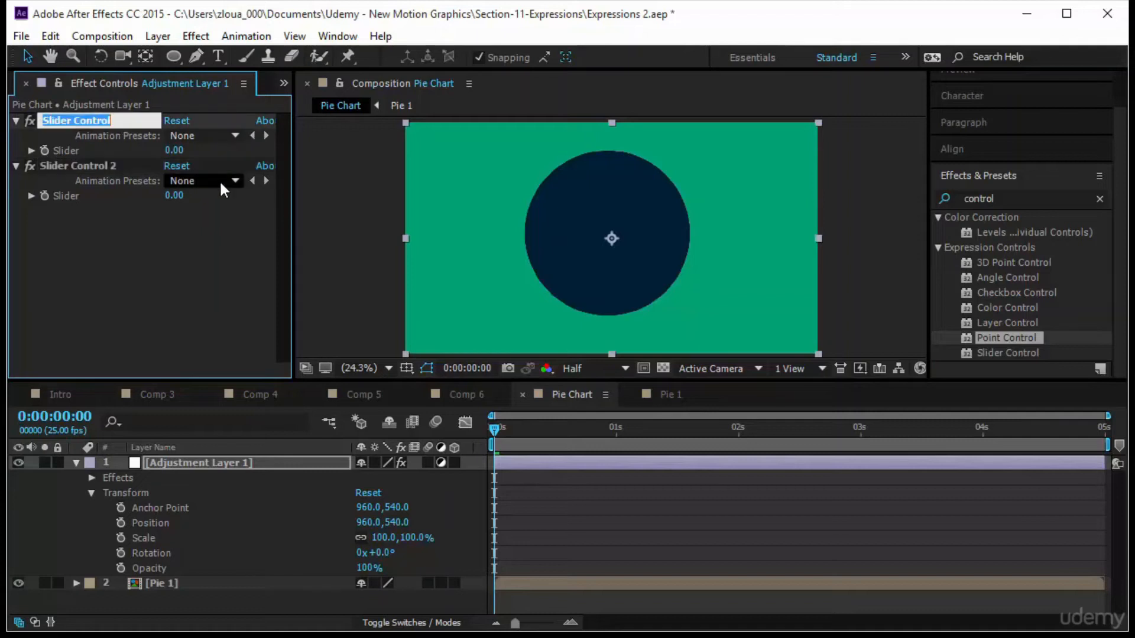
pyautogui.write('Cont')
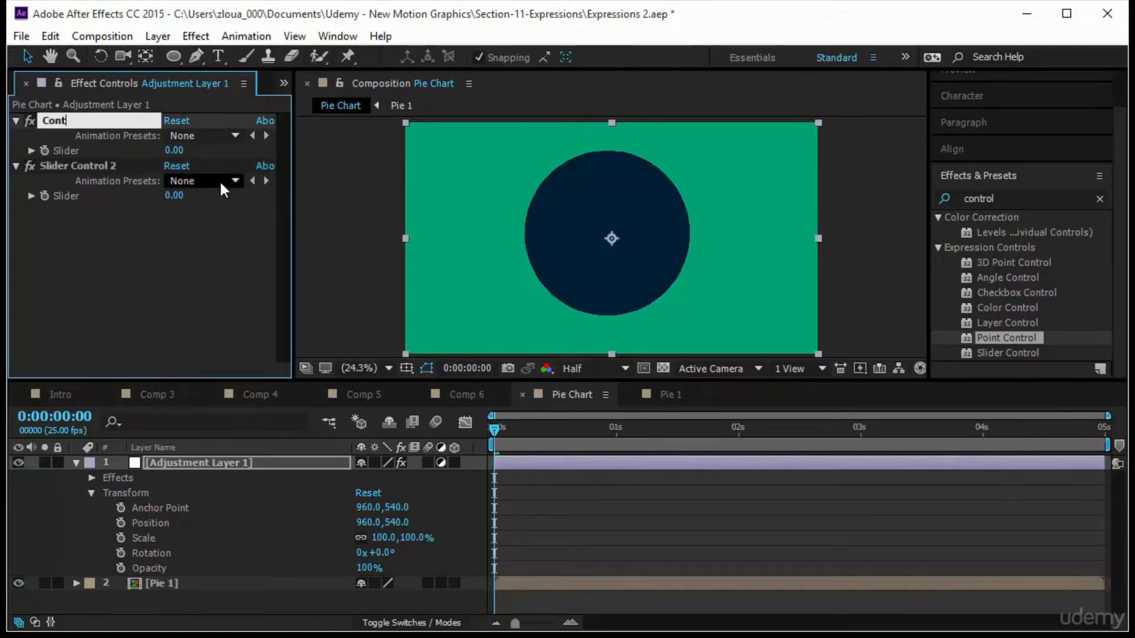
pyautogui.write('rol Pie 1')
pyautogui.press('Return')
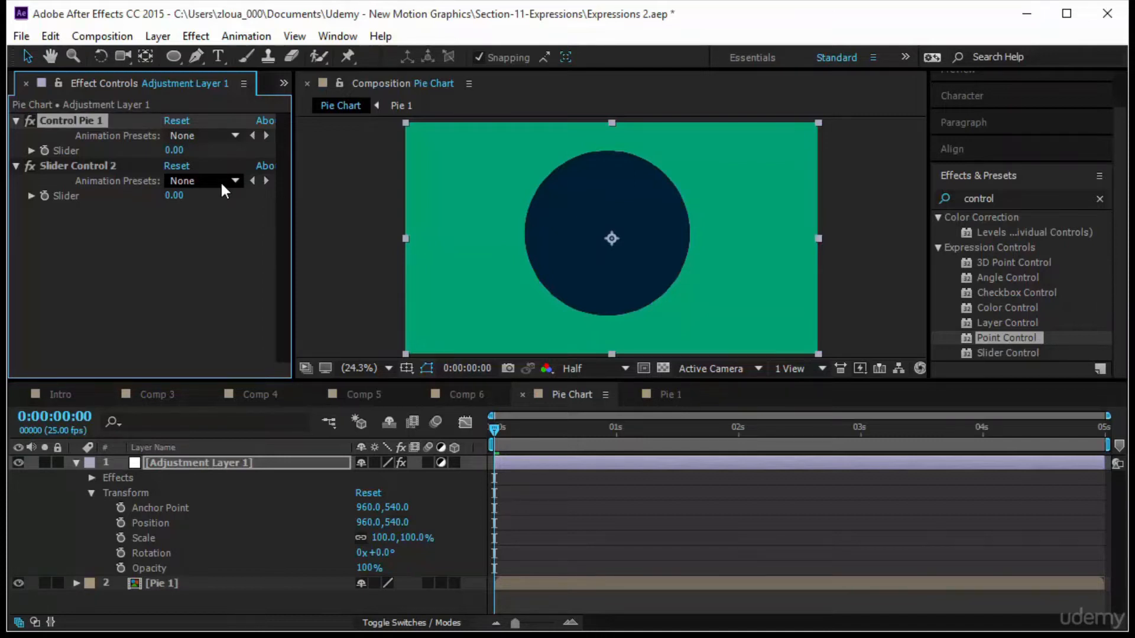
pyautogui.click(134, 169)
pyautogui.press('Delete')
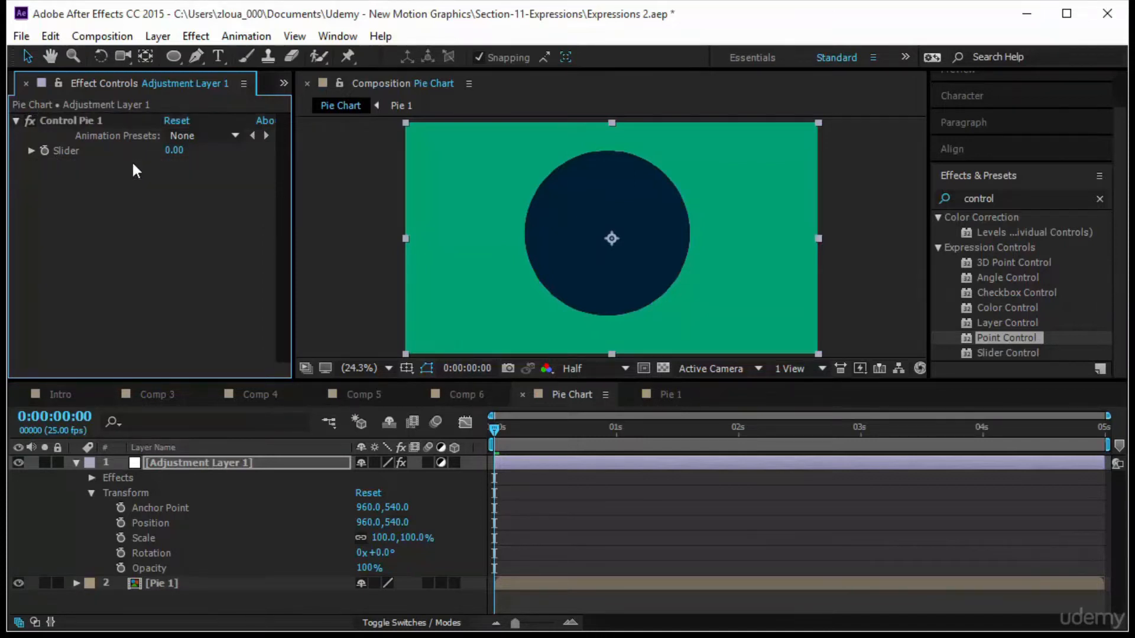
# Duplicate the Control Pie 1 effect to create Control Pie 2.
pyautogui.click(80, 121)
pyautogui.hotkey('ctrl', 'd')
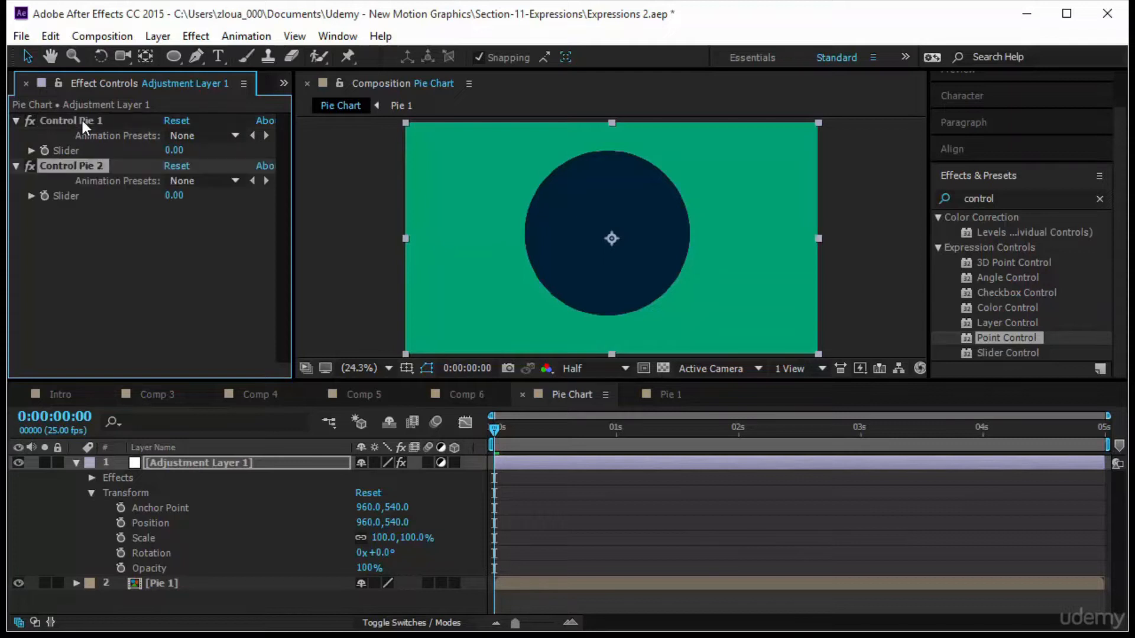
pyautogui.click(113, 122)
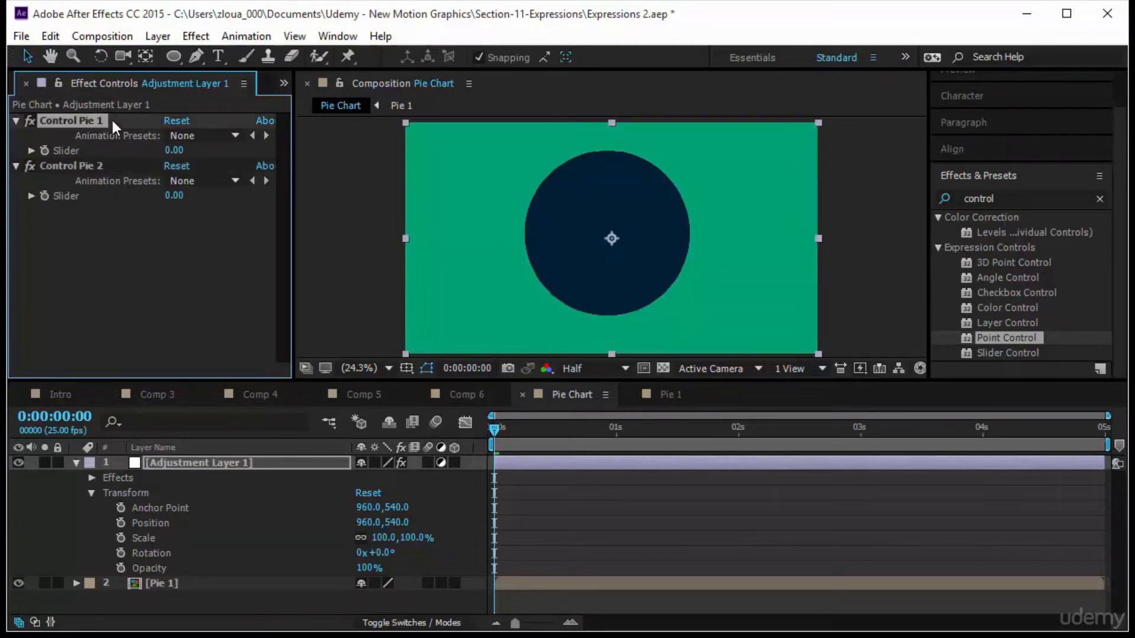
# Keyframe Control Pie 1's Slider at 0 at the start and at 100 at 2 seconds.
pyautogui.click(30, 150)
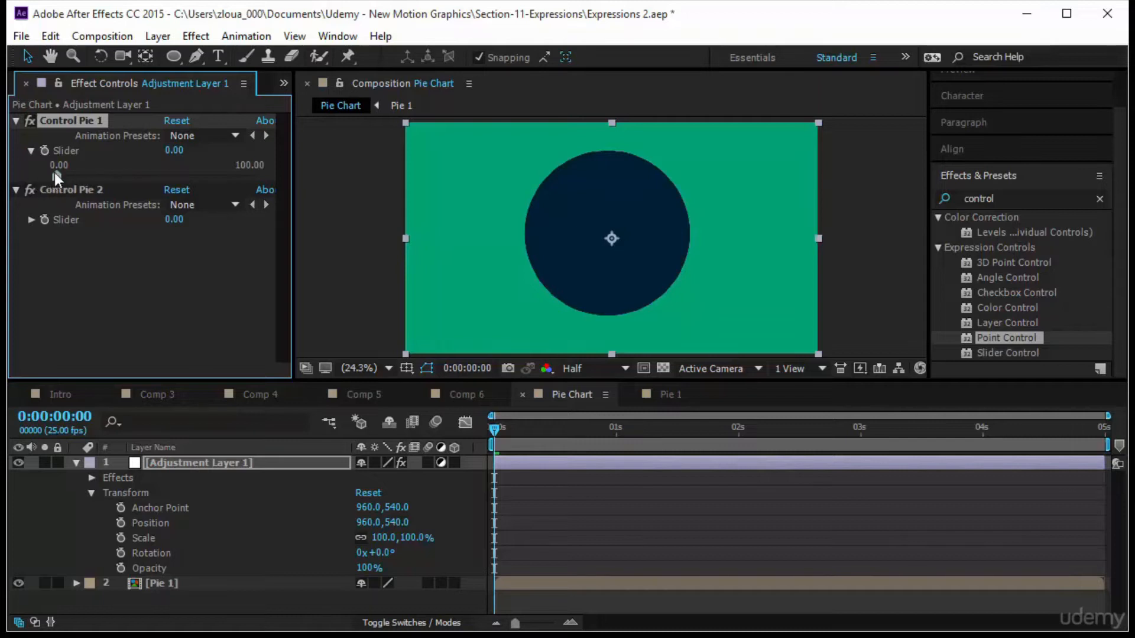
pyautogui.click(247, 171)
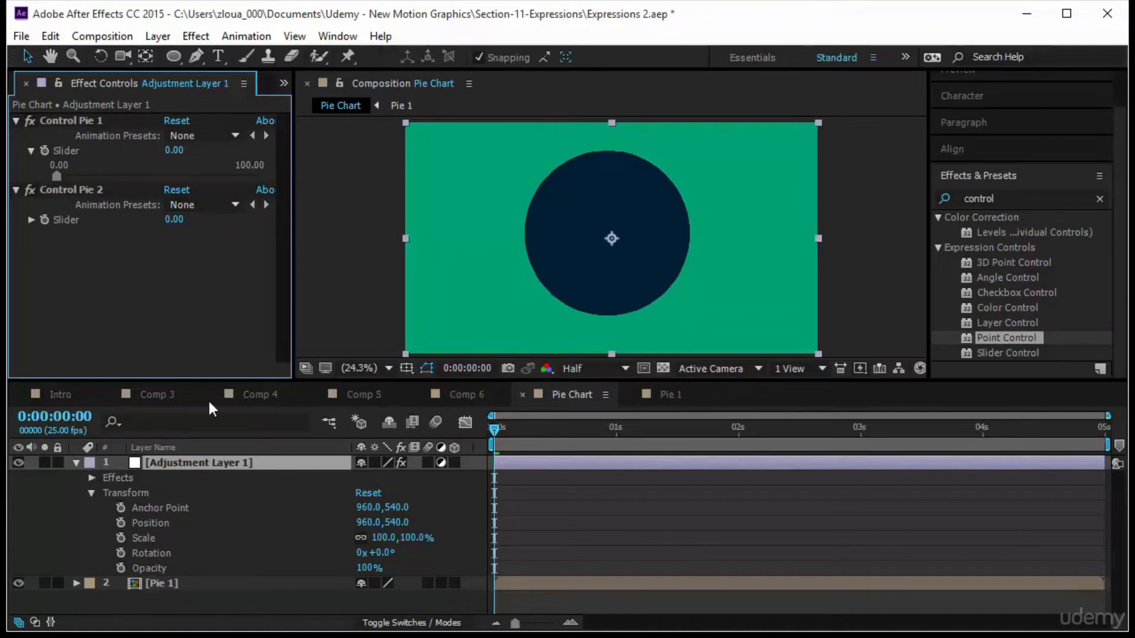
pyautogui.click(44, 152)
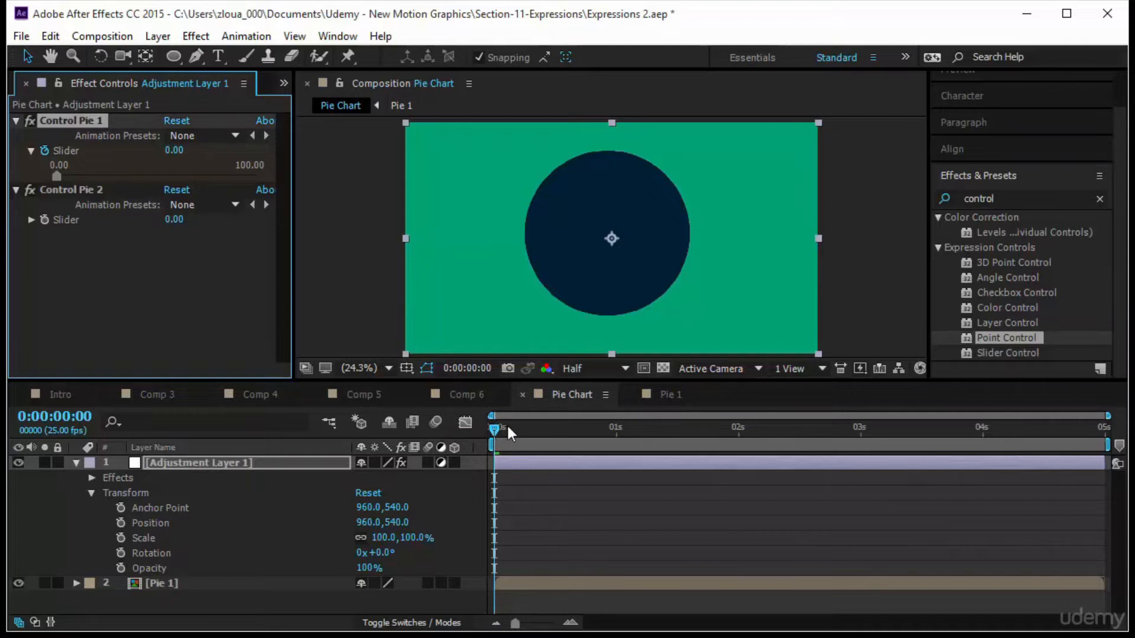
pyautogui.moveTo(522, 431); pyautogui.dragTo(736, 444)
pyautogui.moveTo(56, 176); pyautogui.dragTo(270, 182)
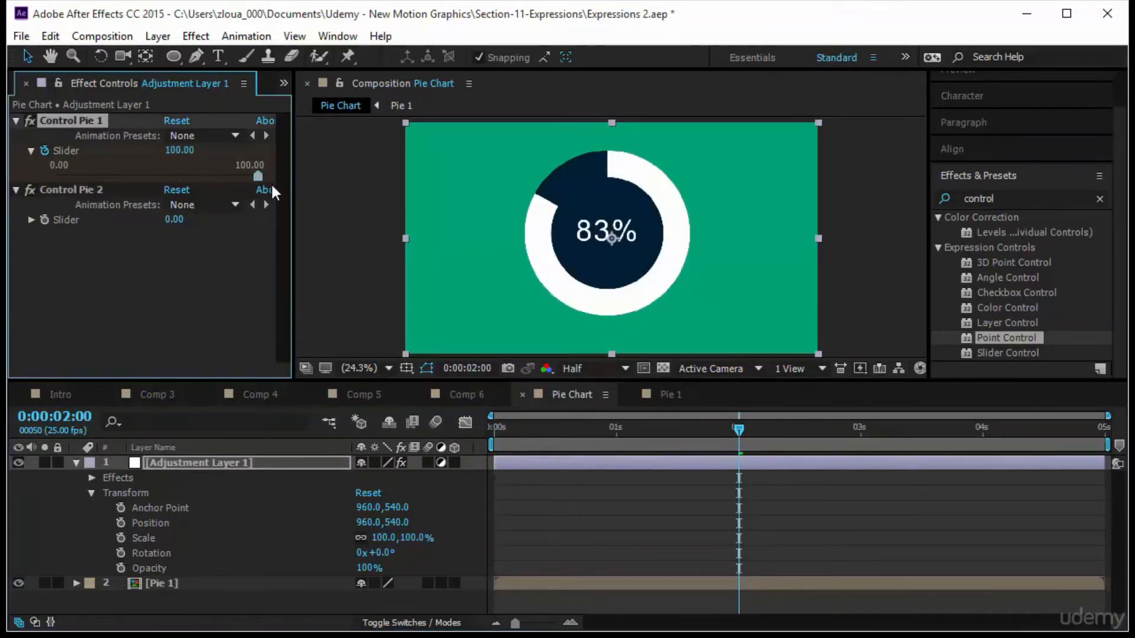
# Reveal the adjustment layer's keyframed Slider and scrub through the Control Pie 1 animation.
pyautogui.click(237, 461)
pyautogui.press('u')
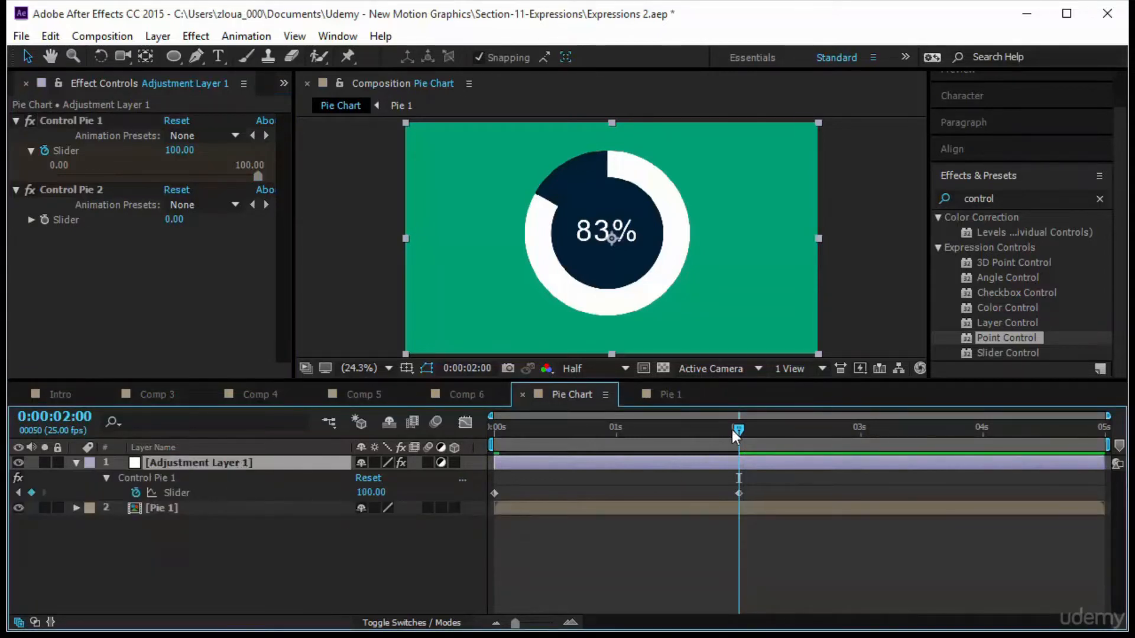
pyautogui.moveTo(731, 430); pyautogui.dragTo(402, 494)
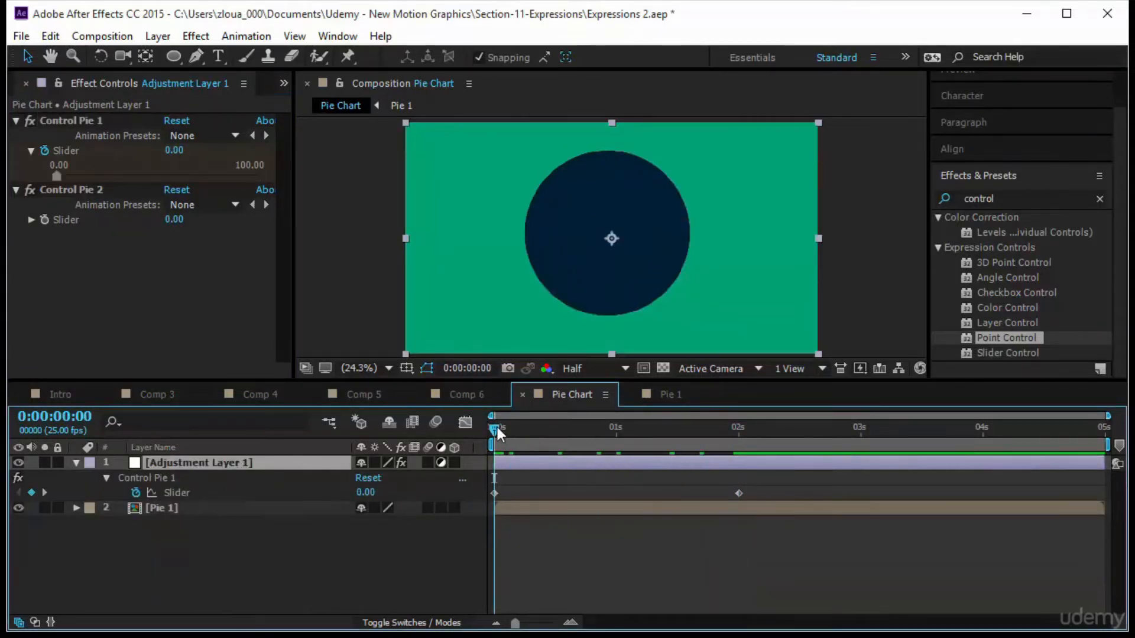
pyautogui.moveTo(497, 427); pyautogui.dragTo(739, 448)
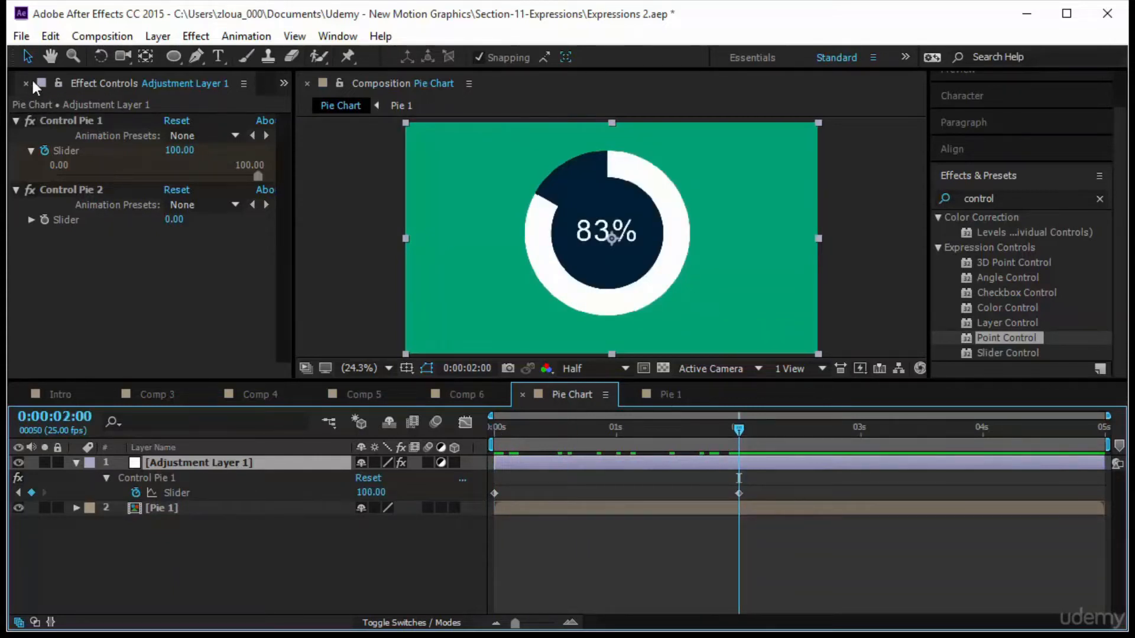
pyautogui.click(58, 84)
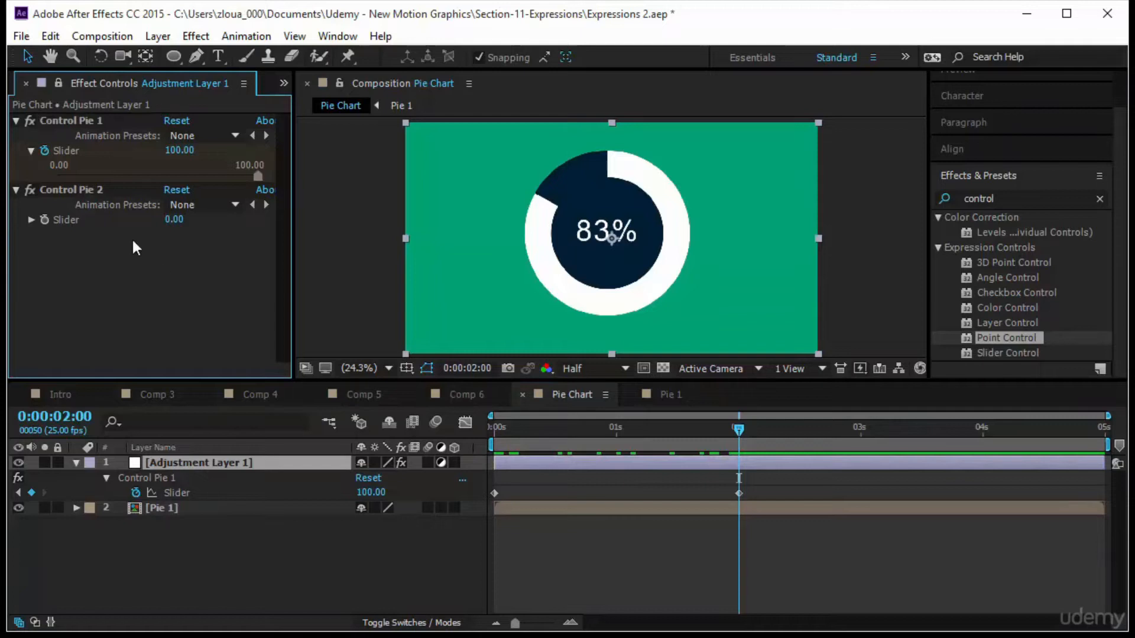
# In the Pie 1 composition, remove the trim path End keyframes and set End to 0% at the start.
pyautogui.click(672, 397)
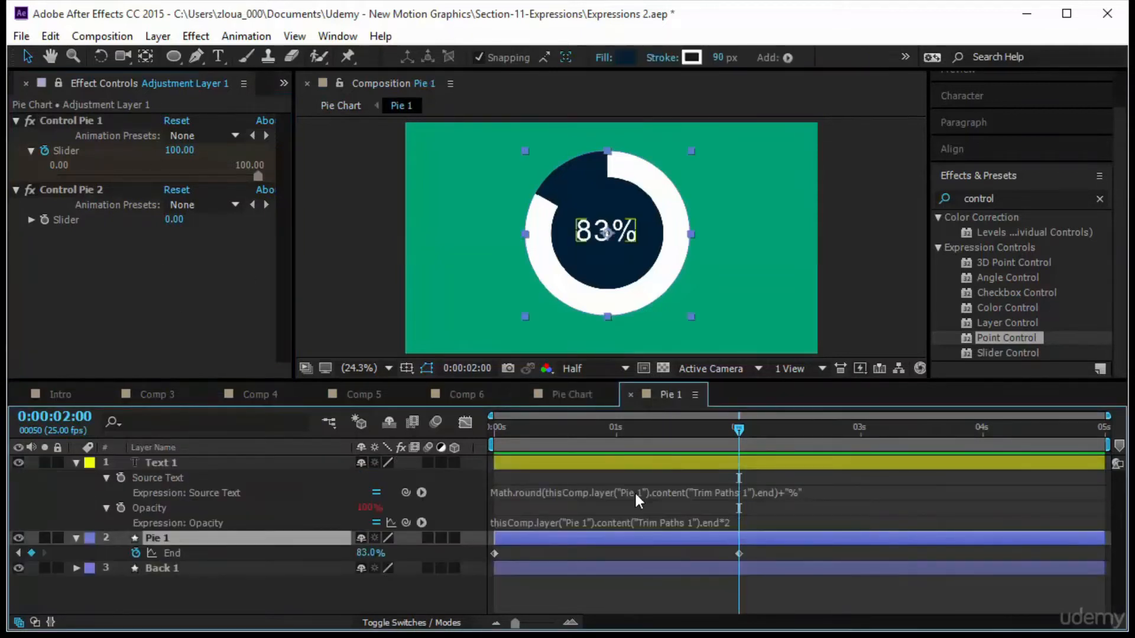
pyautogui.click(137, 553)
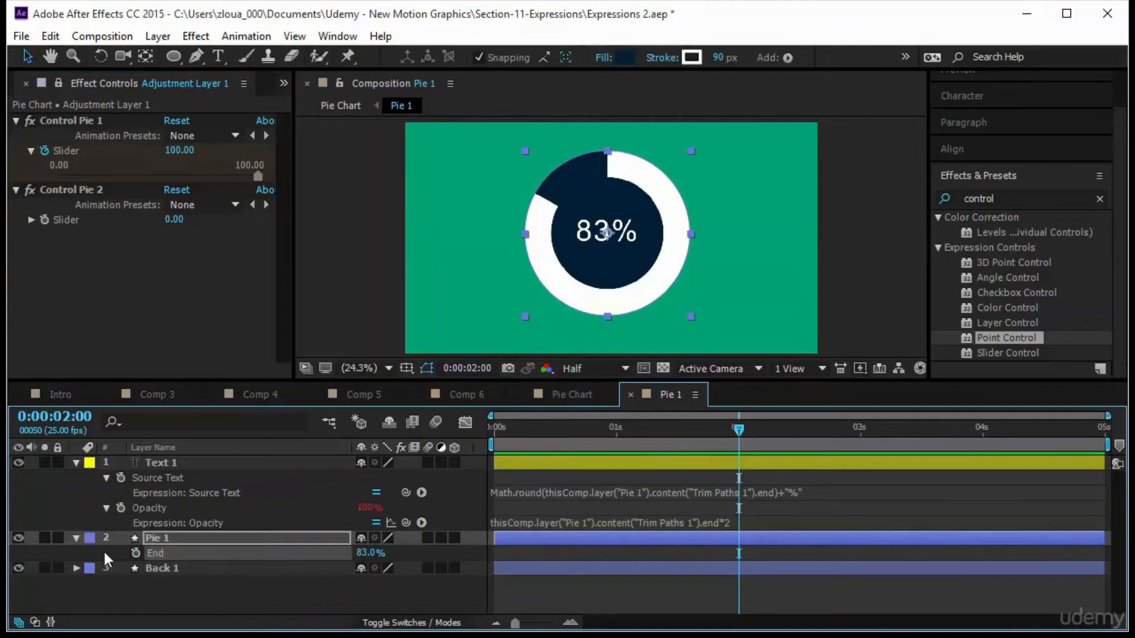
pyautogui.moveTo(740, 420); pyautogui.dragTo(384, 488)
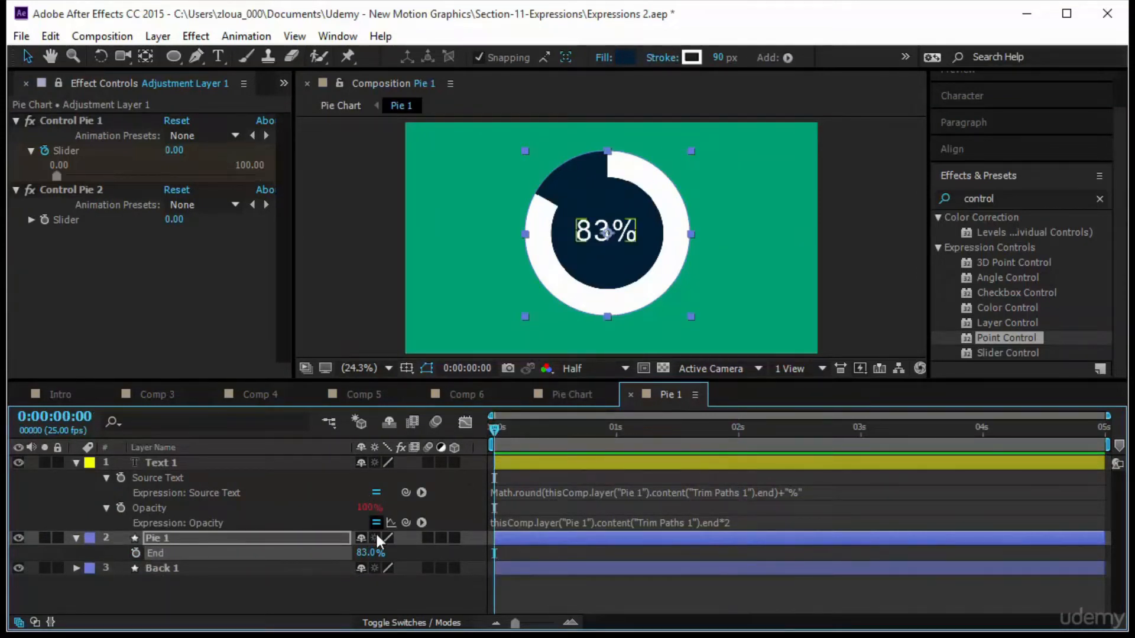
pyautogui.click(369, 553)
pyautogui.write('0')
pyautogui.press('Return')
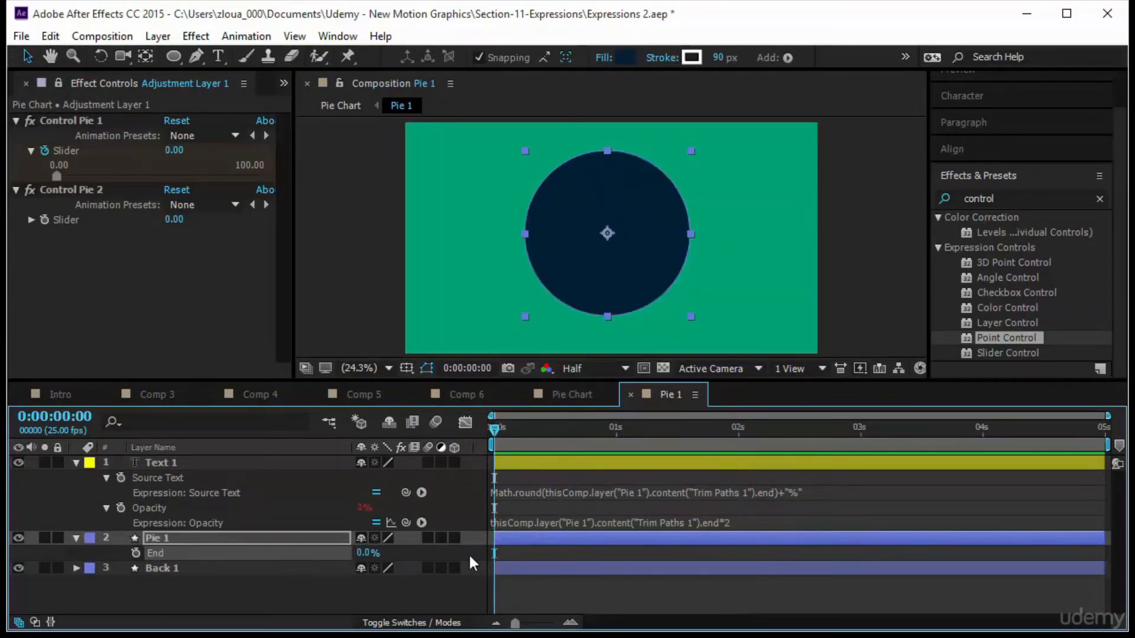
# Add an expression to End that links it to Control Pie 1's Slider in the Pie Chart composition.
pyautogui.keyDown('alt'); pyautogui.click(134, 552); pyautogui.keyUp('alt')
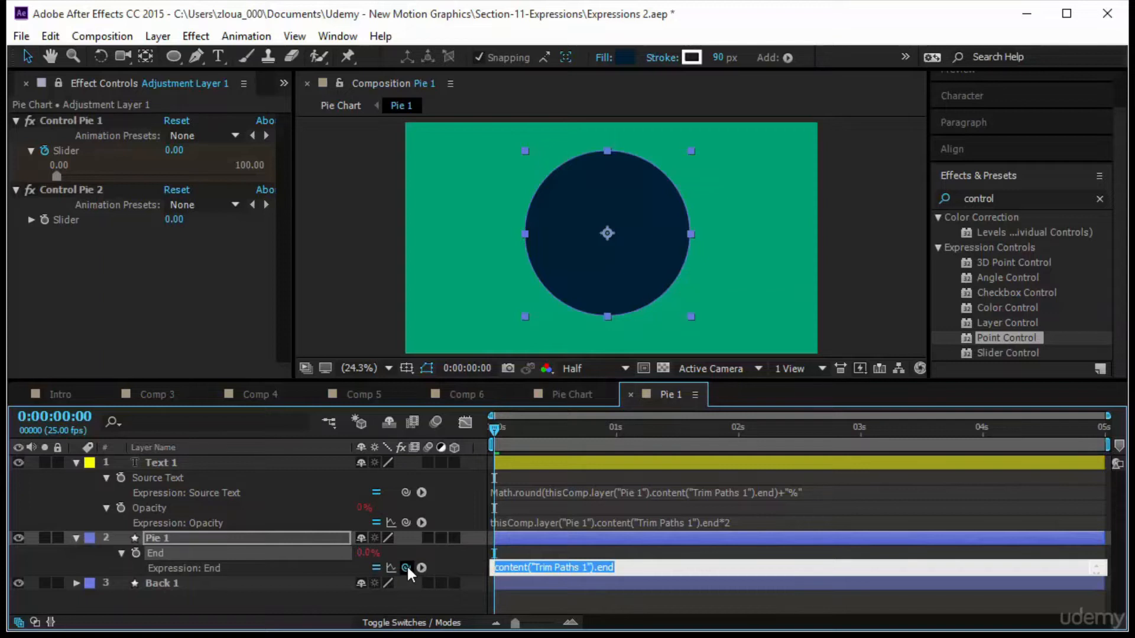
pyautogui.moveTo(407, 566); pyautogui.dragTo(80, 151)
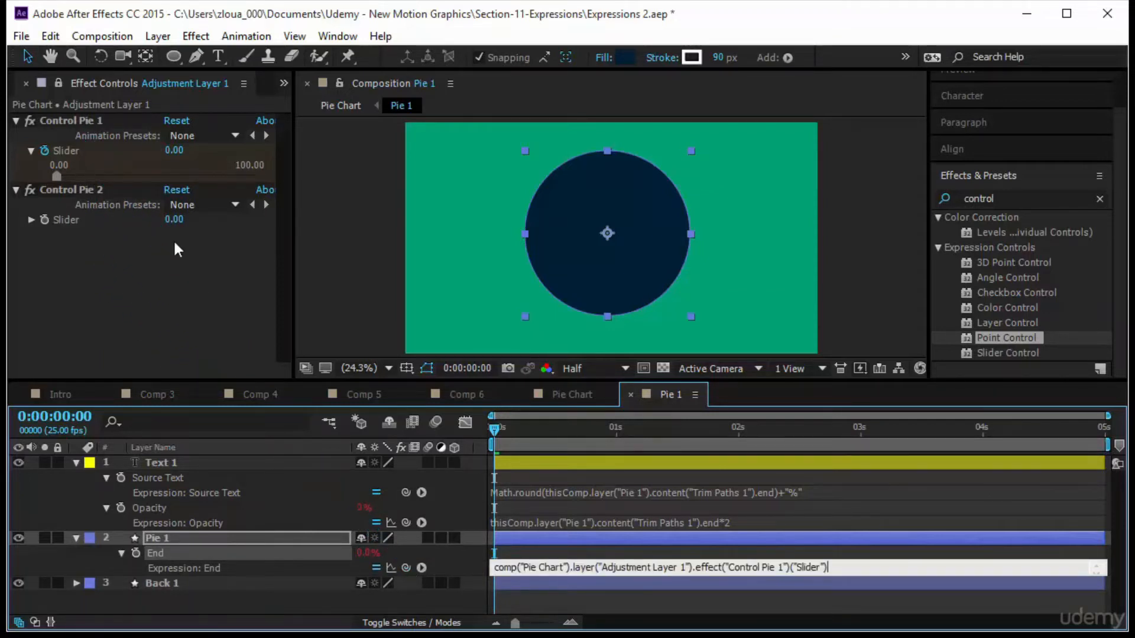
pyautogui.click(490, 432)
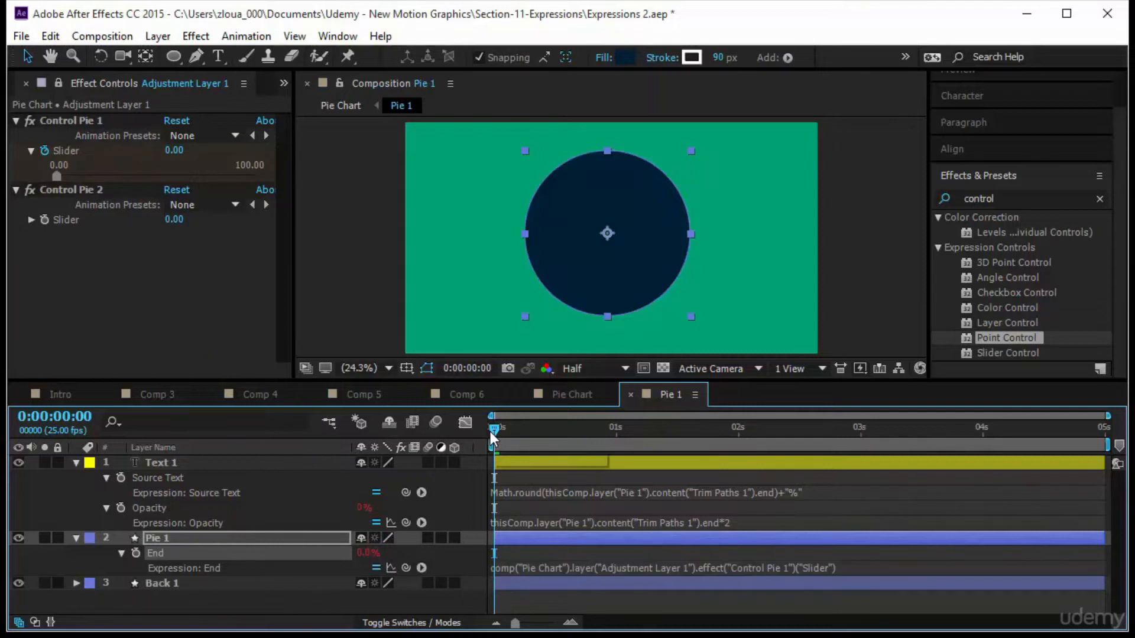
pyautogui.moveTo(491, 431); pyautogui.dragTo(435, 499)
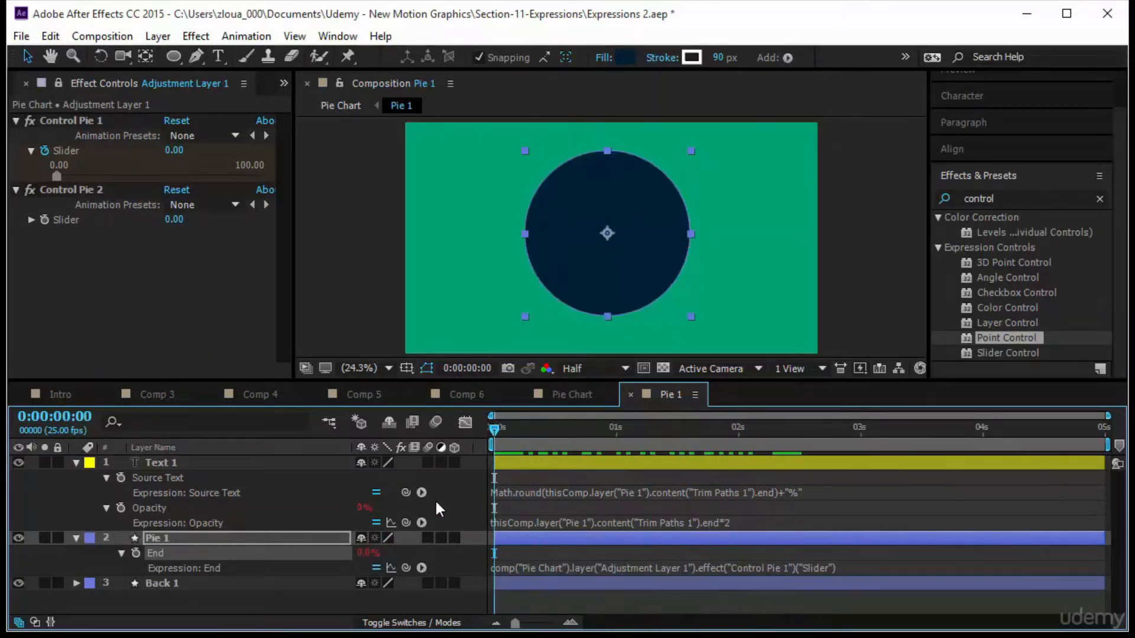
# In Pie Chart, set Control Pie 1's Slider to 74.45 at the 2-second keyframe.
pyautogui.click(583, 395)
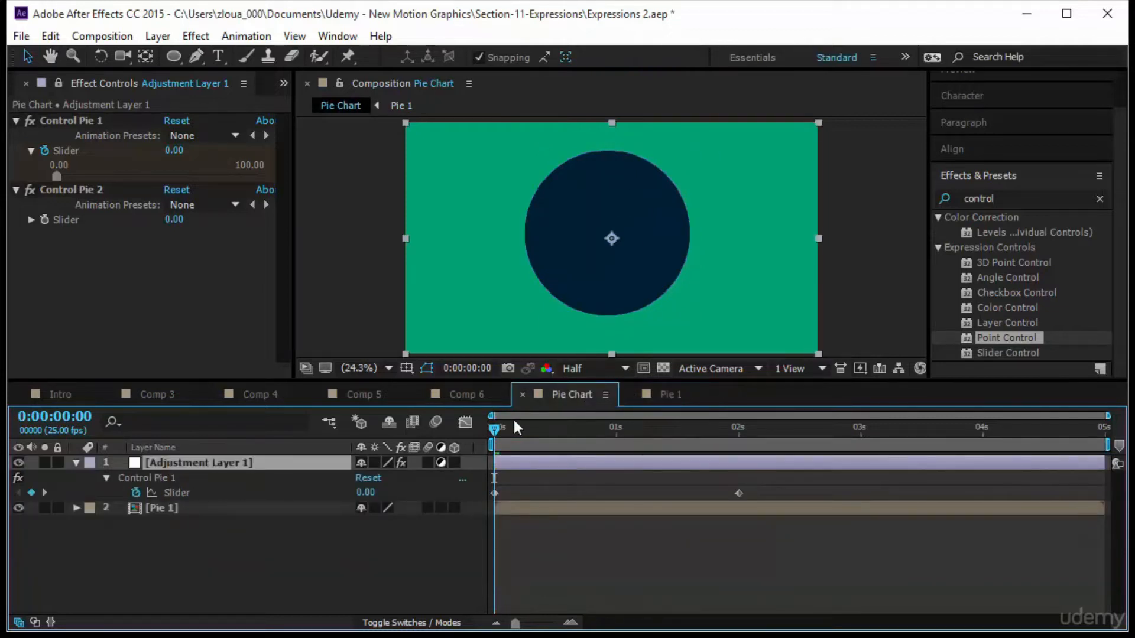
pyautogui.press('k')
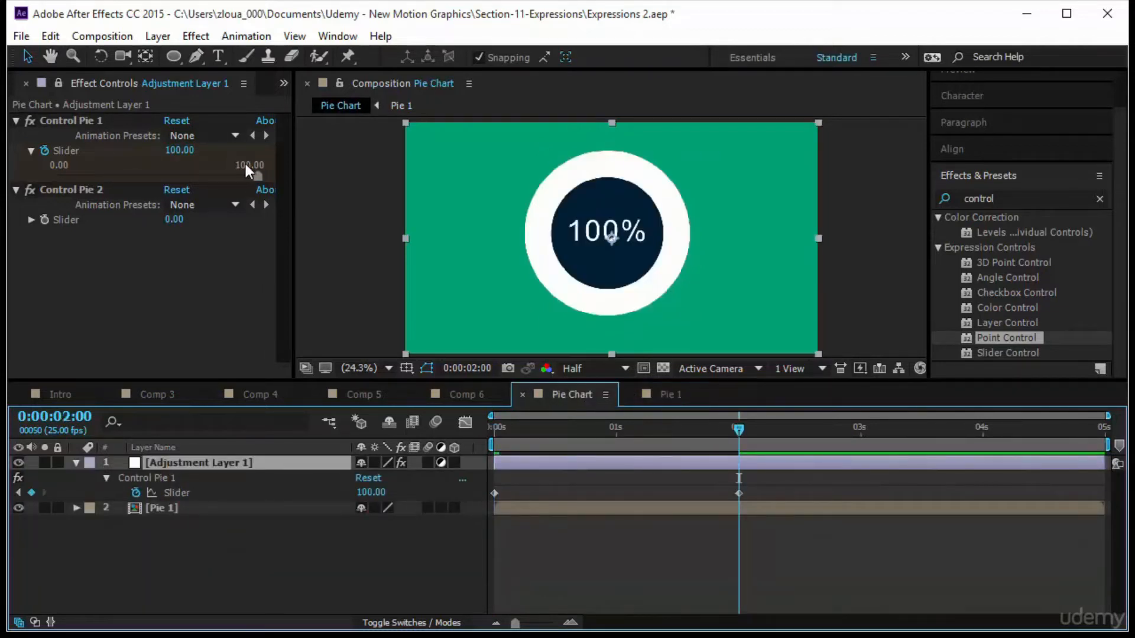
pyautogui.moveTo(256, 174); pyautogui.dragTo(206, 182)
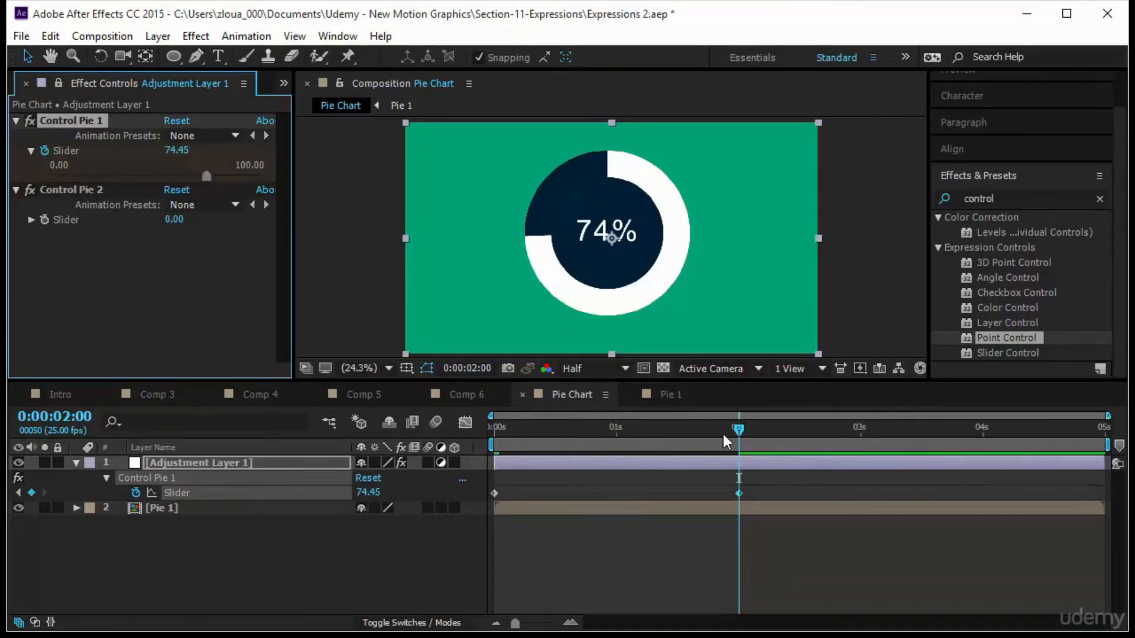
pyautogui.moveTo(723, 434); pyautogui.dragTo(473, 460)
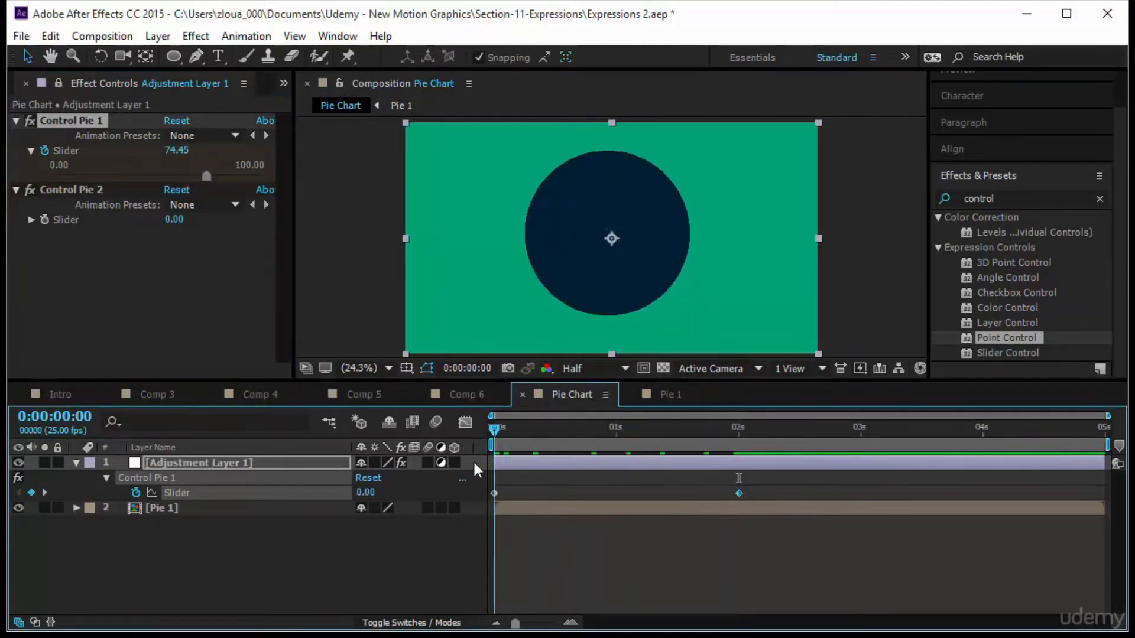
# Preview the Pie Chart animation.
pyautogui.scroll(2, 1005, 180)
pyautogui.click(995, 109)
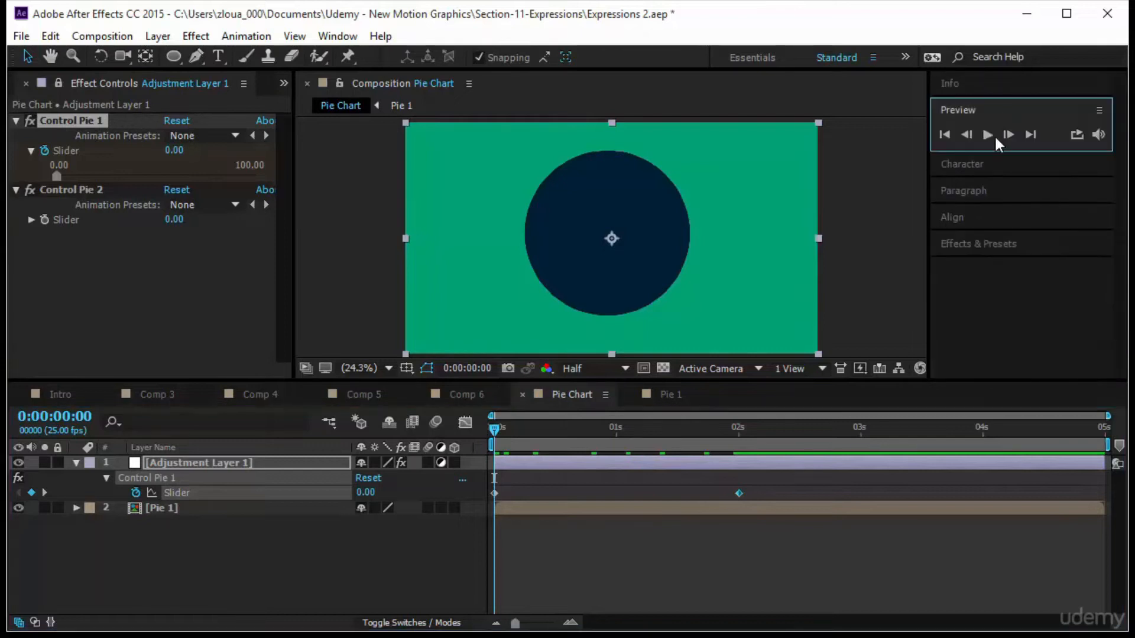
pyautogui.press('space')
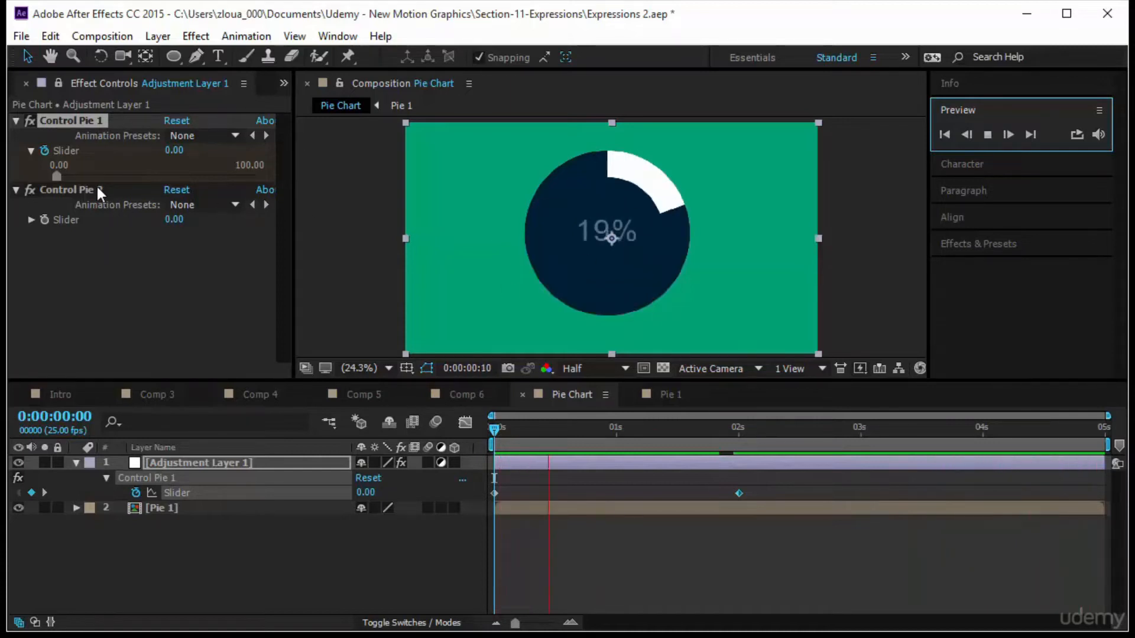
# In Pie 1, draw a region of interest around the ring and crop the composition to it.
pyautogui.click(671, 392)
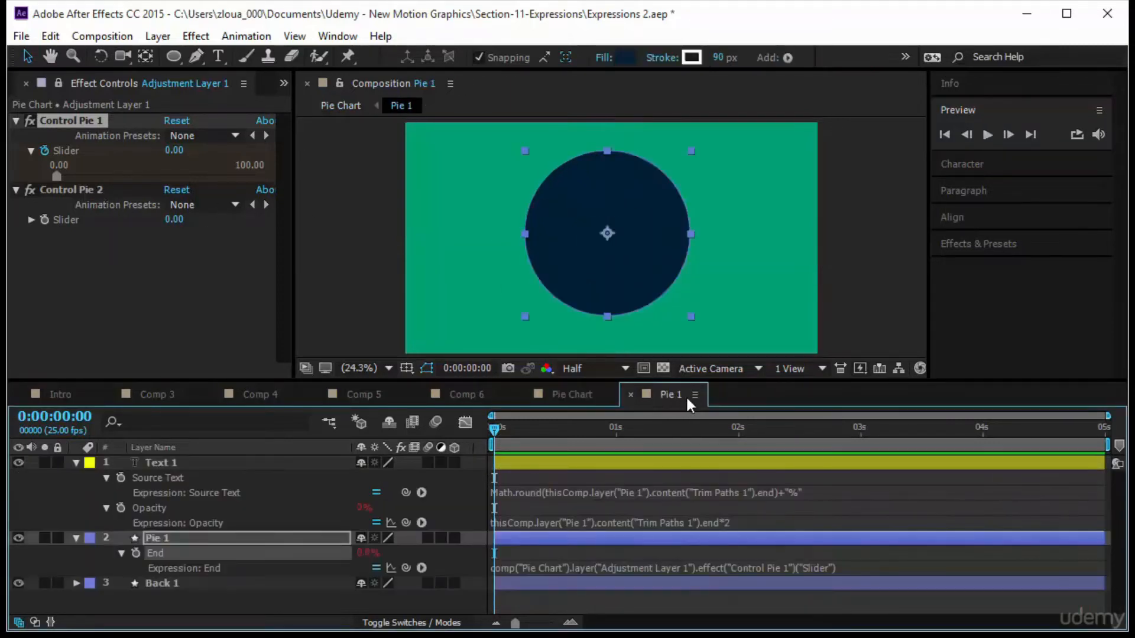
pyautogui.click(77, 462)
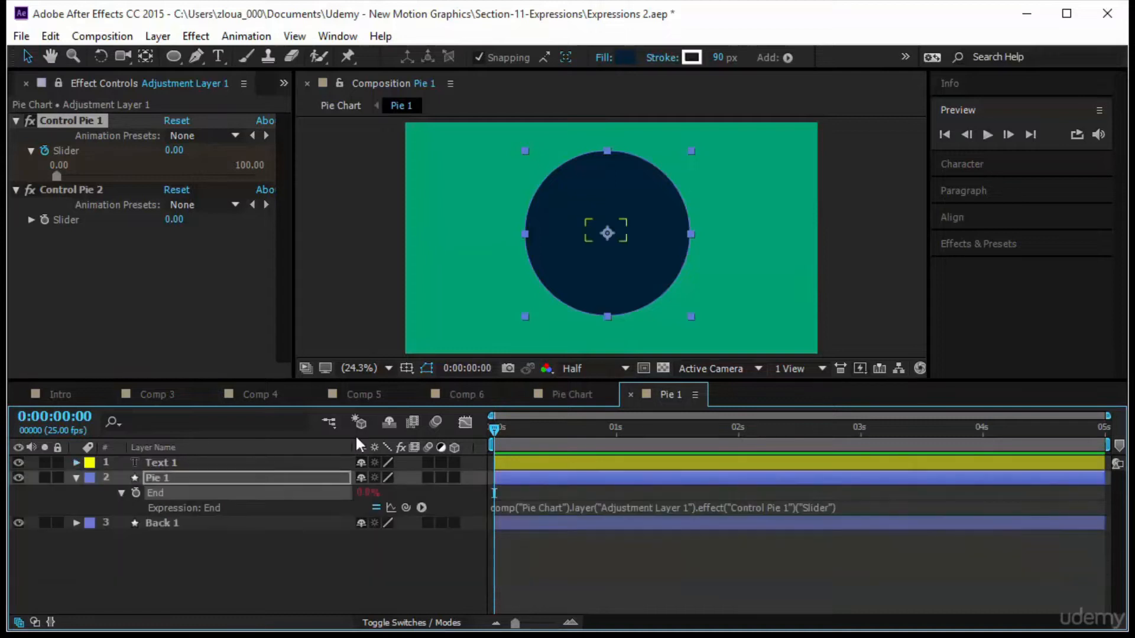
pyautogui.click(643, 369)
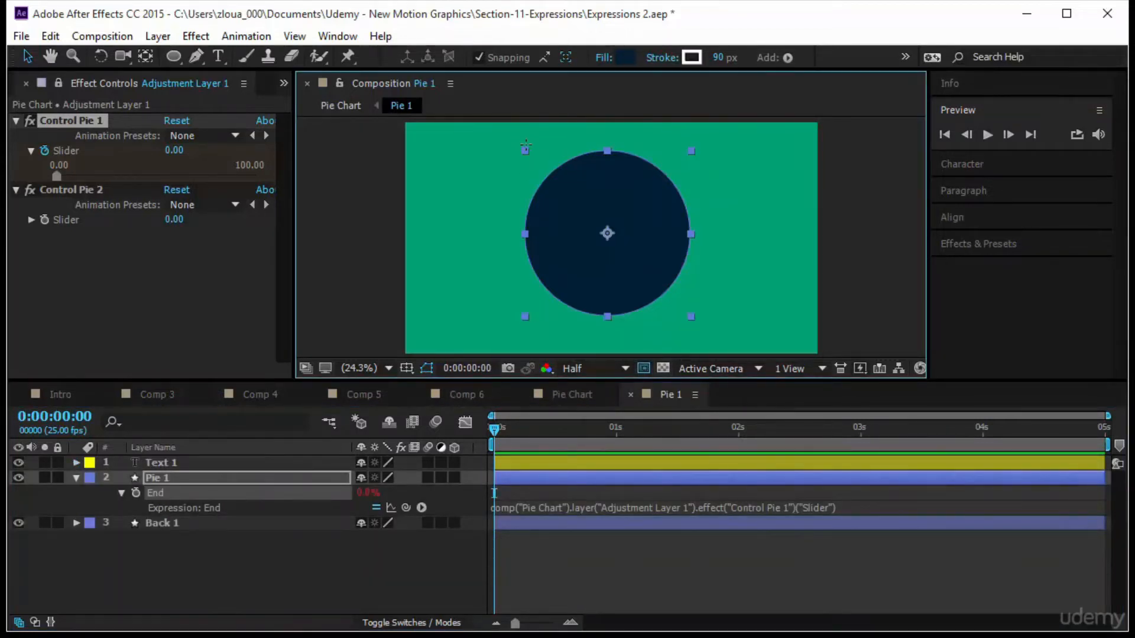
pyautogui.moveTo(520, 143); pyautogui.dragTo(700, 322)
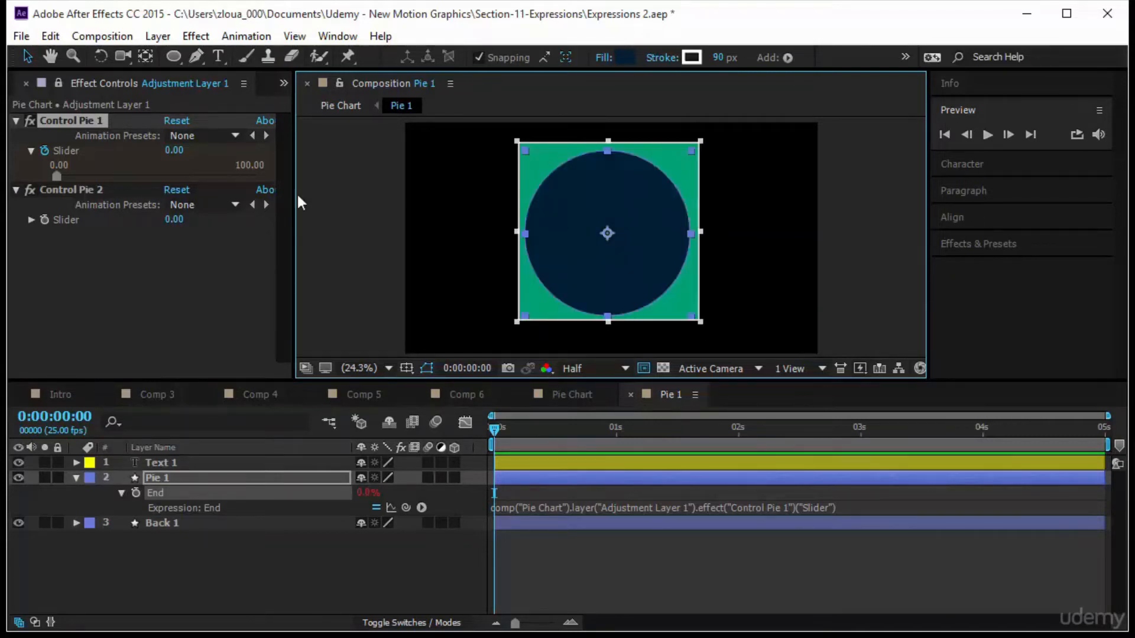
pyautogui.click(103, 36)
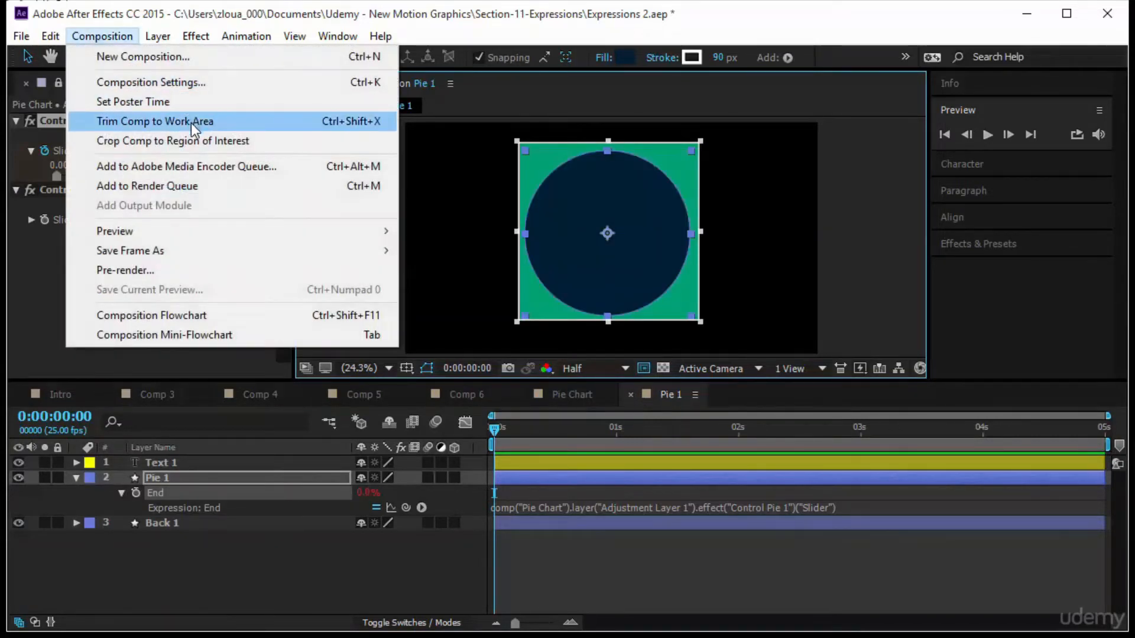
pyautogui.click(193, 140)
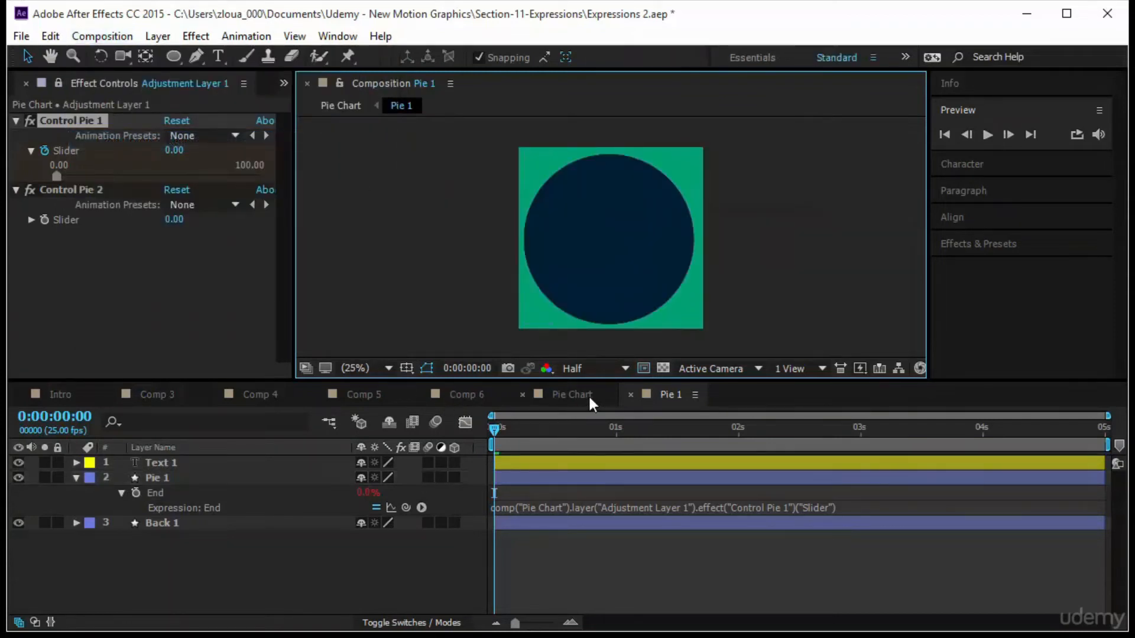
# In Pie Chart, hide the adjustment layer, then shrink the Pie 1 layer and move it to the upper-left area.
pyautogui.click(587, 394)
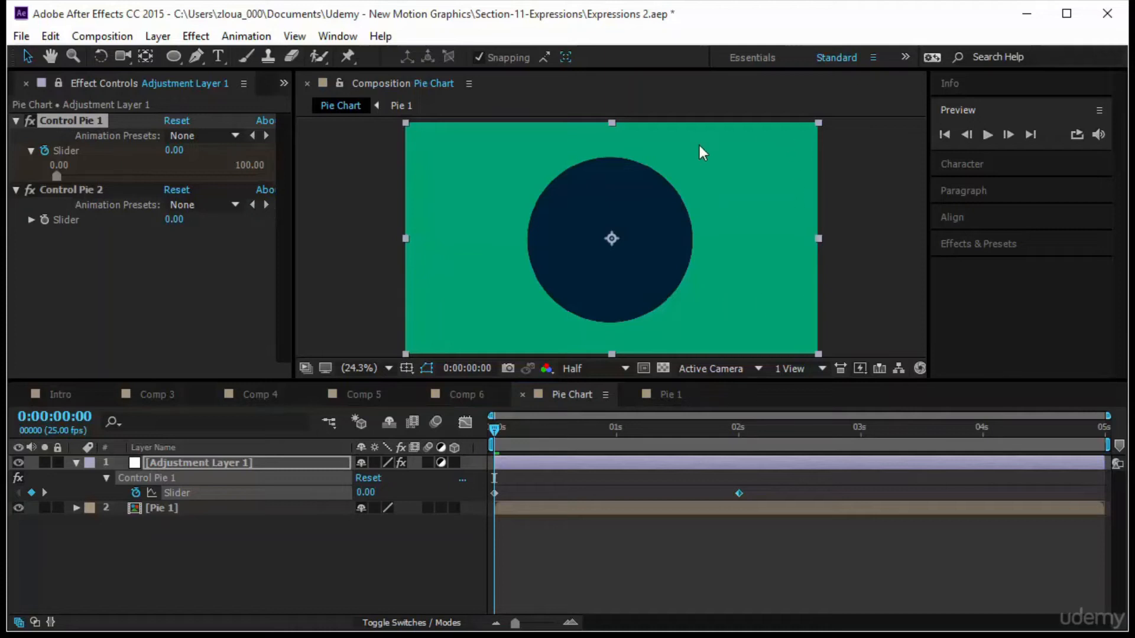
pyautogui.click(19, 462)
pyautogui.click(623, 269)
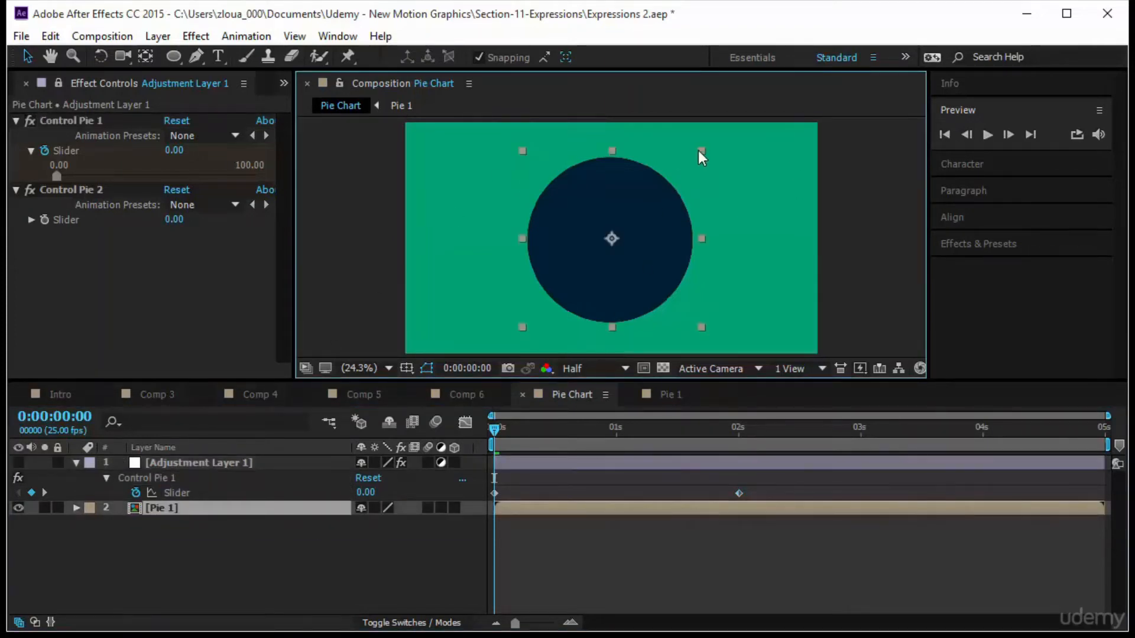
pyautogui.moveTo(700, 153); pyautogui.dragTo(658, 194)
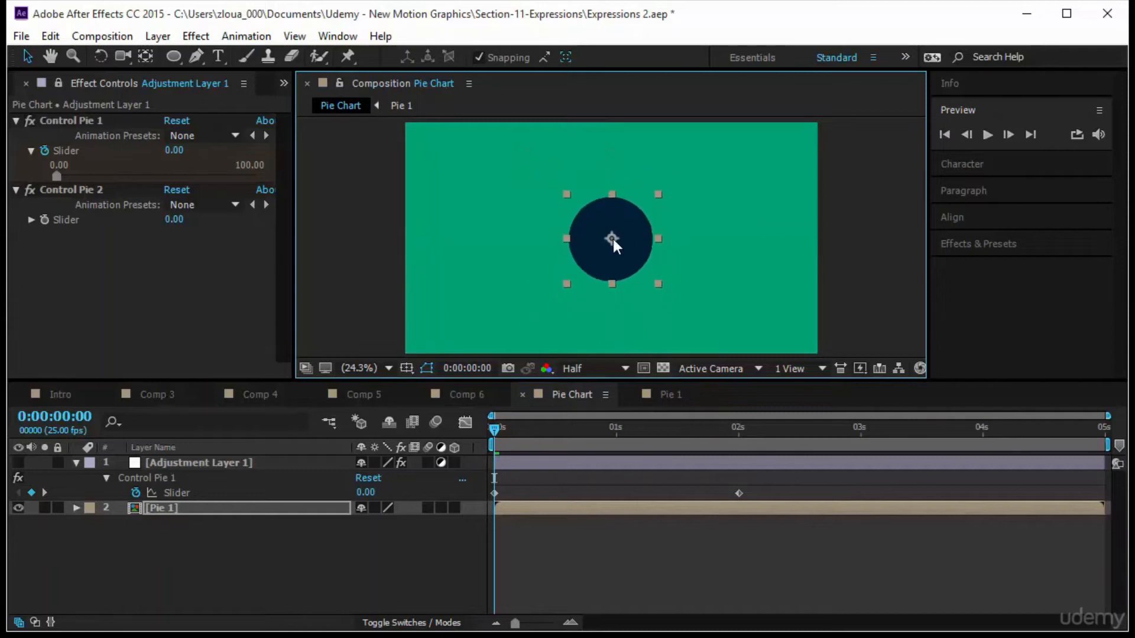
pyautogui.moveTo(612, 239); pyautogui.dragTo(462, 187)
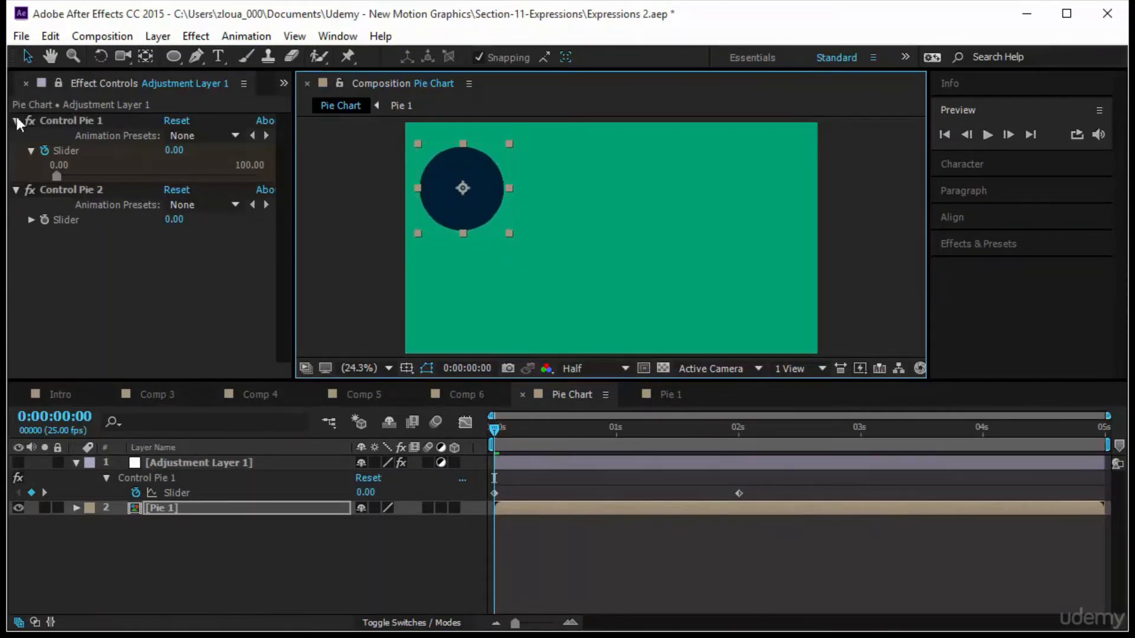
# Duplicate the Pie 1 composition in the project as Pie 2 and open it.
pyautogui.moveTo(296, 147); pyautogui.dragTo(329, 148)
pyautogui.click(33, 84)
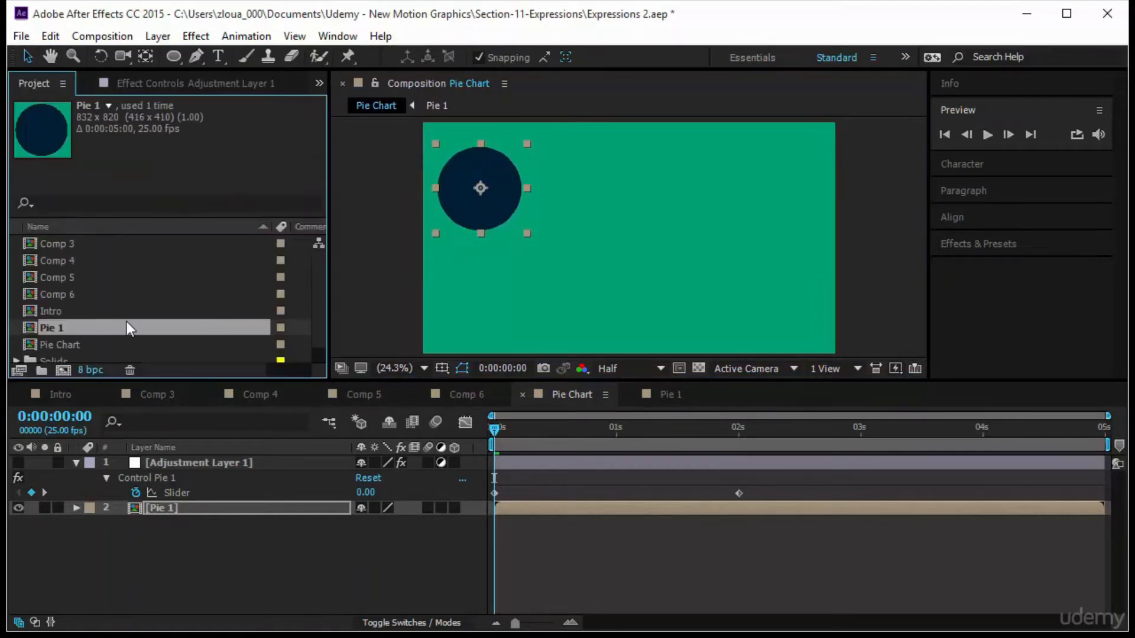
pyautogui.hotkey('ctrl', 'd')
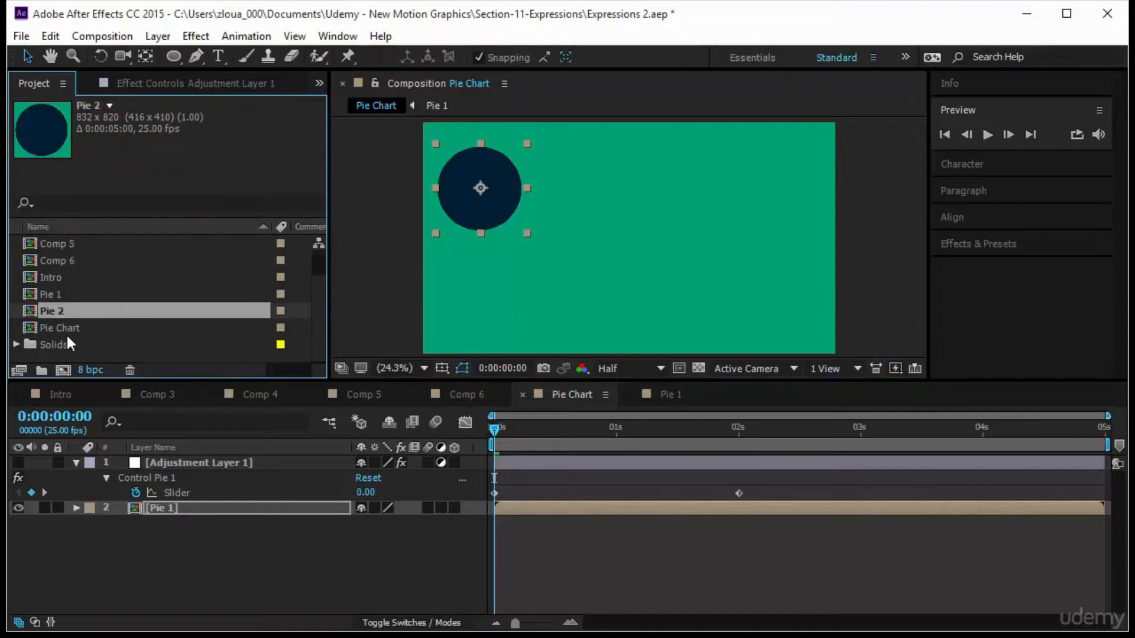
pyautogui.doubleClick(83, 309)
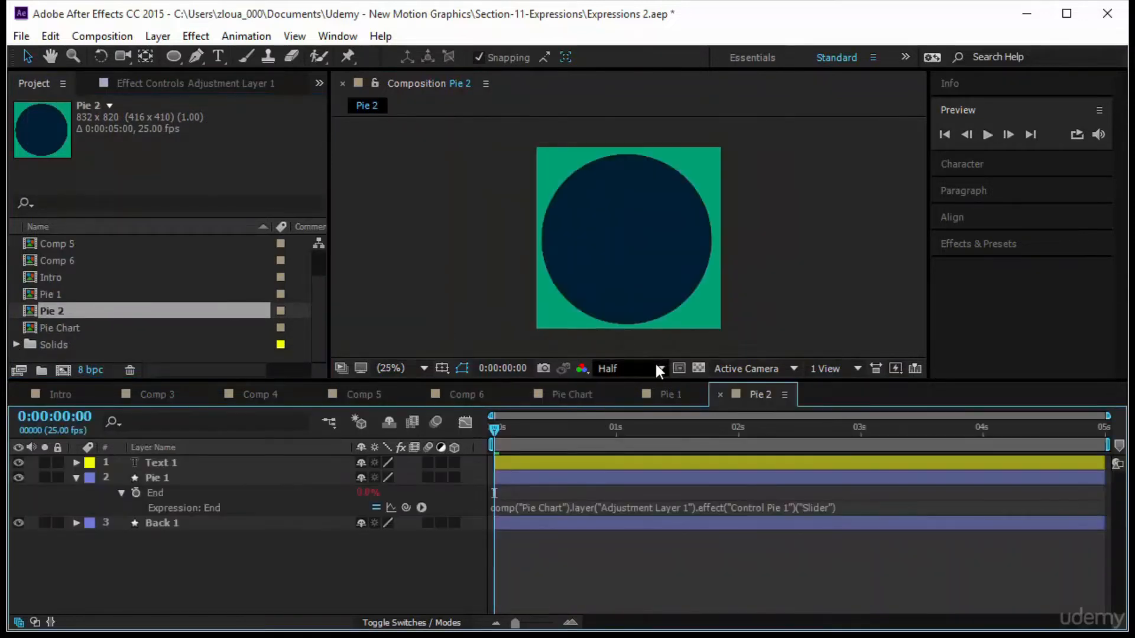
# In Pie 2, reveal and inspect the End expression on the Pie 1 shape layer.
pyautogui.click(165, 478)
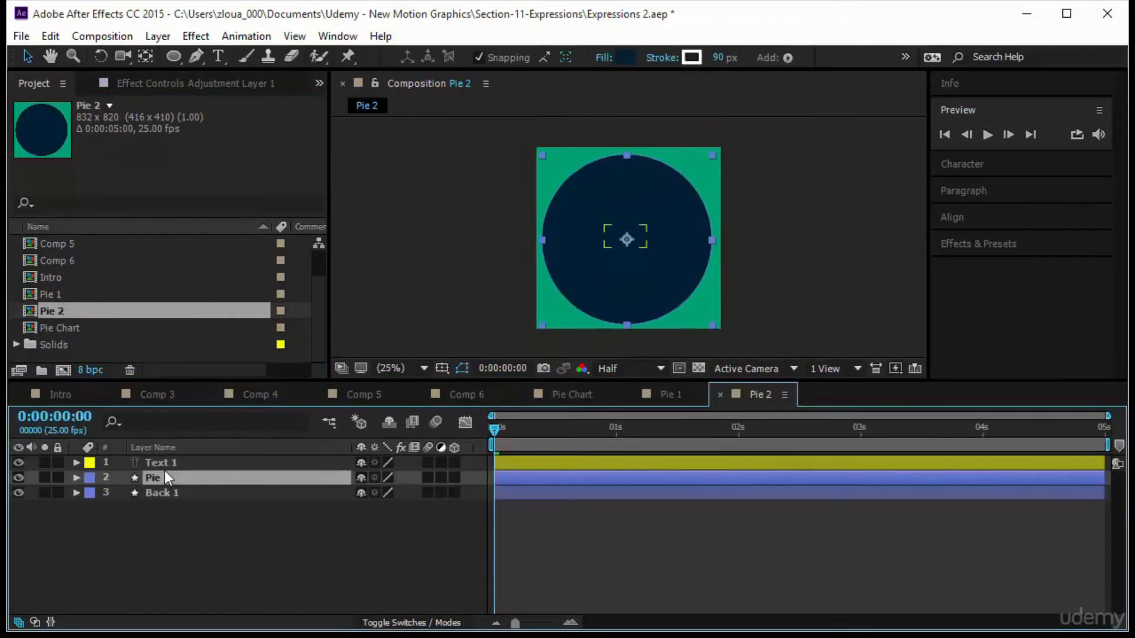
pyautogui.press('e')
pyautogui.press('e')
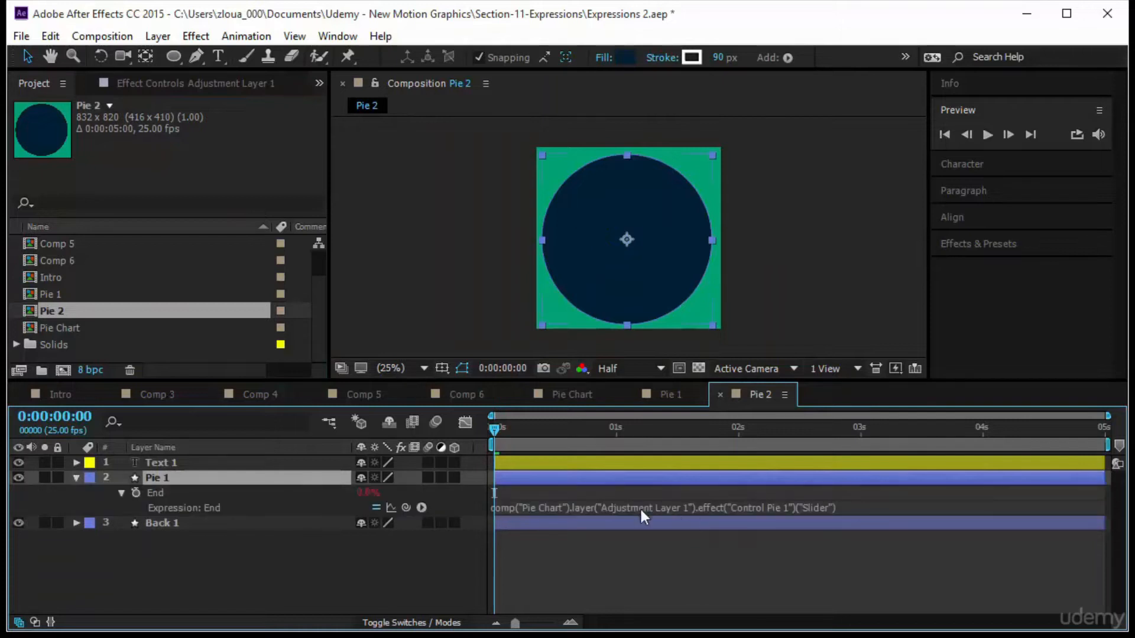
pyautogui.click(527, 506)
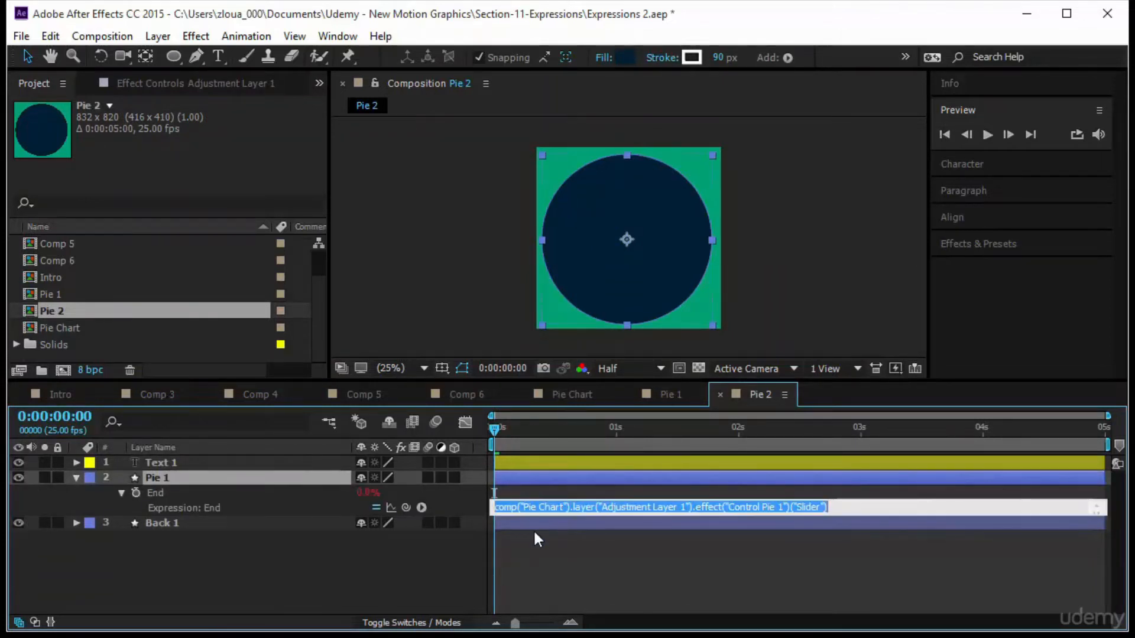
pyautogui.click(540, 550)
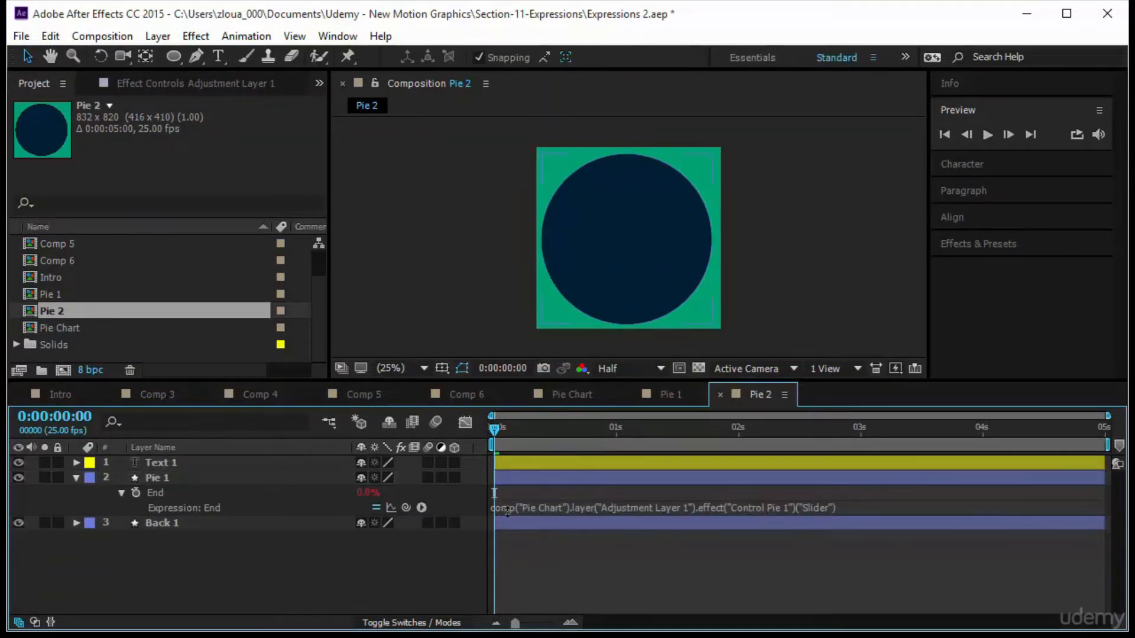
pyautogui.click(123, 331)
pyautogui.click(120, 315)
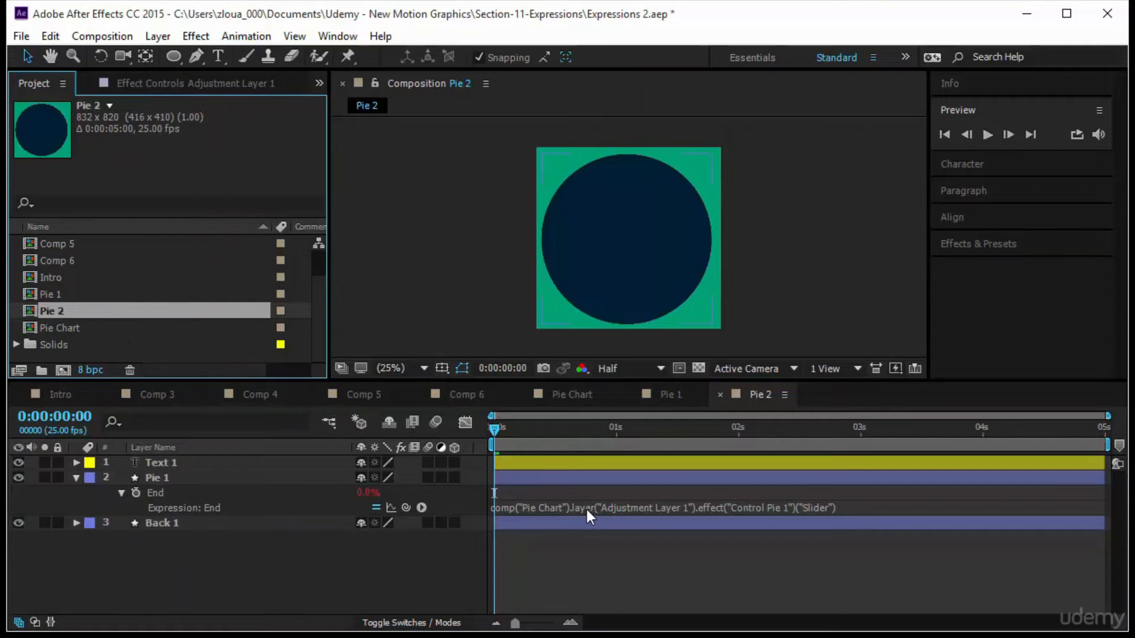
pyautogui.click(654, 508)
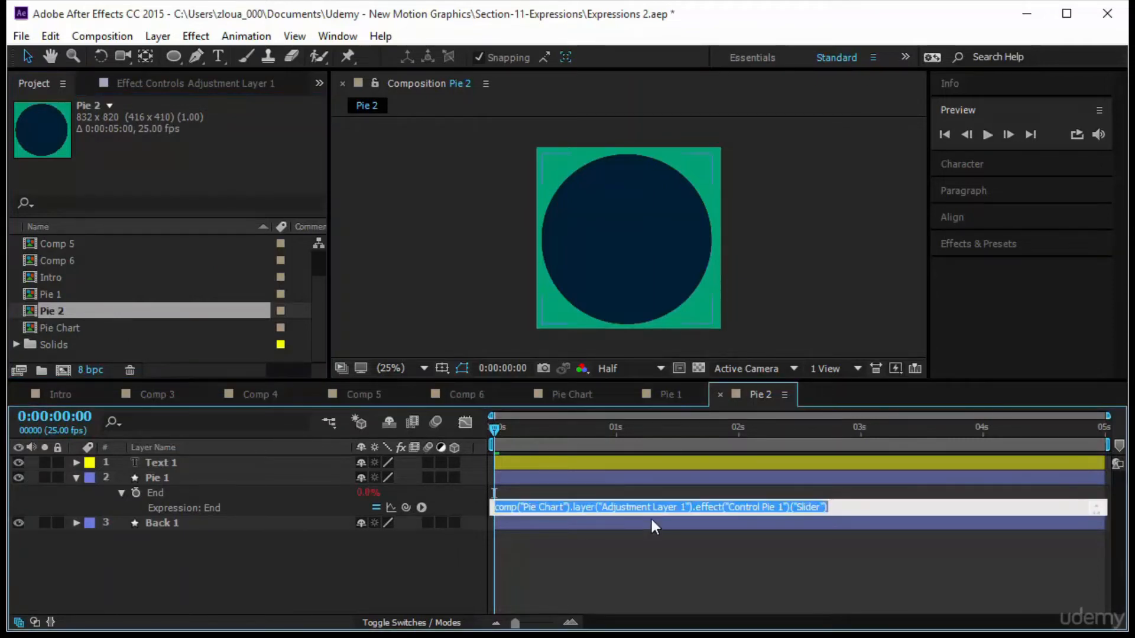
pyautogui.click(665, 570)
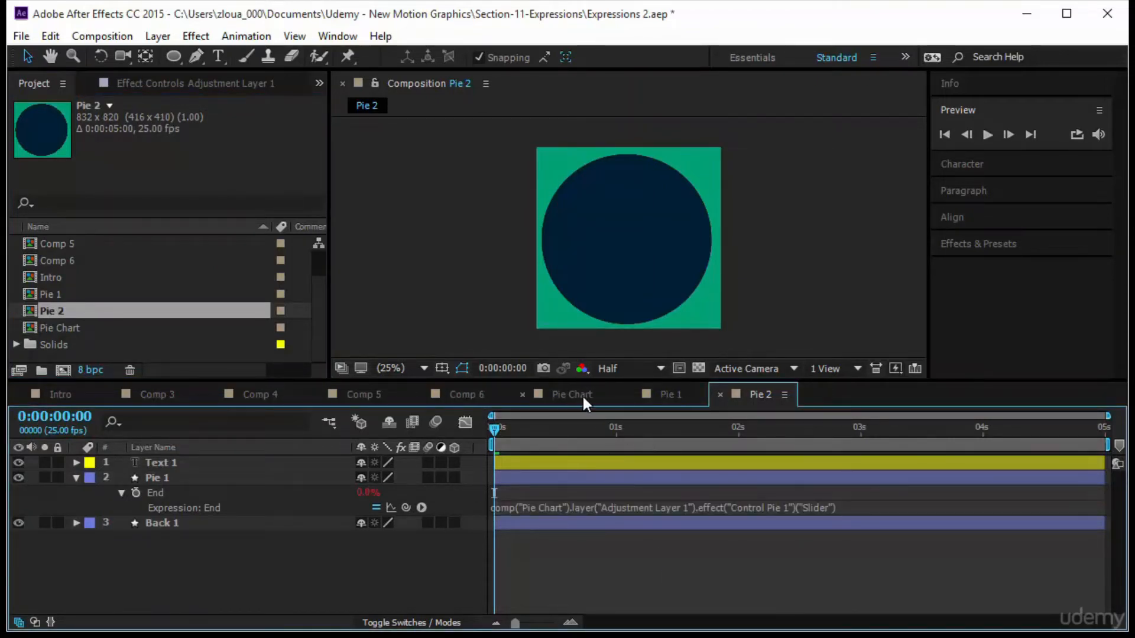
# In Pie Chart, rename the adjustment layer Control Percents.
pyautogui.click(576, 395)
pyautogui.click(194, 464)
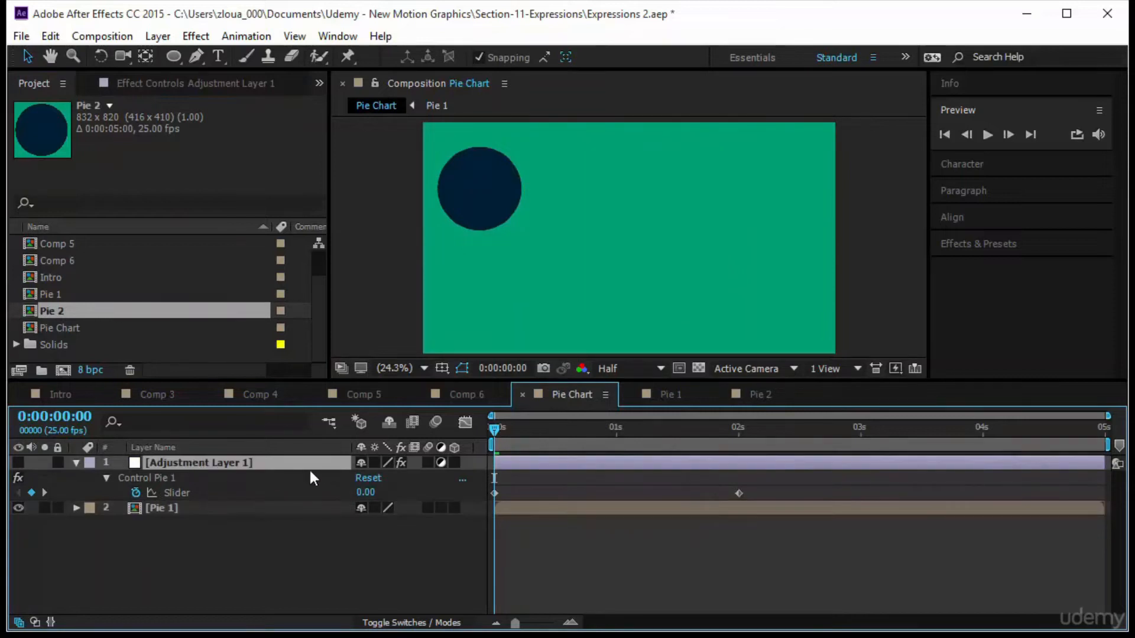
pyautogui.click(223, 448)
pyautogui.press('Return')
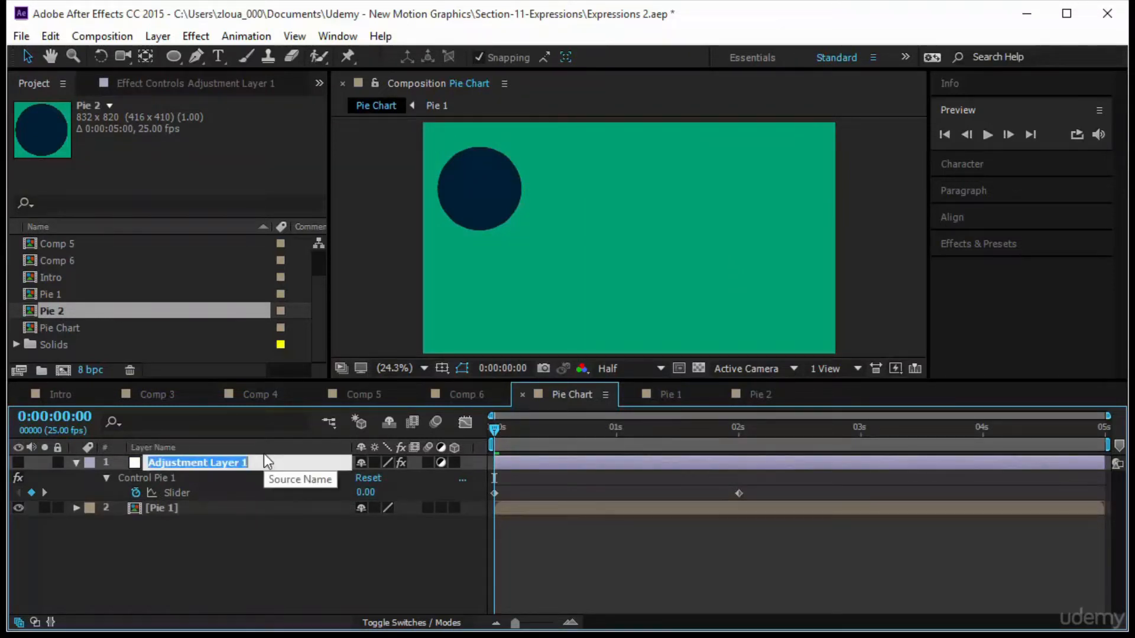
pyautogui.write('control P')
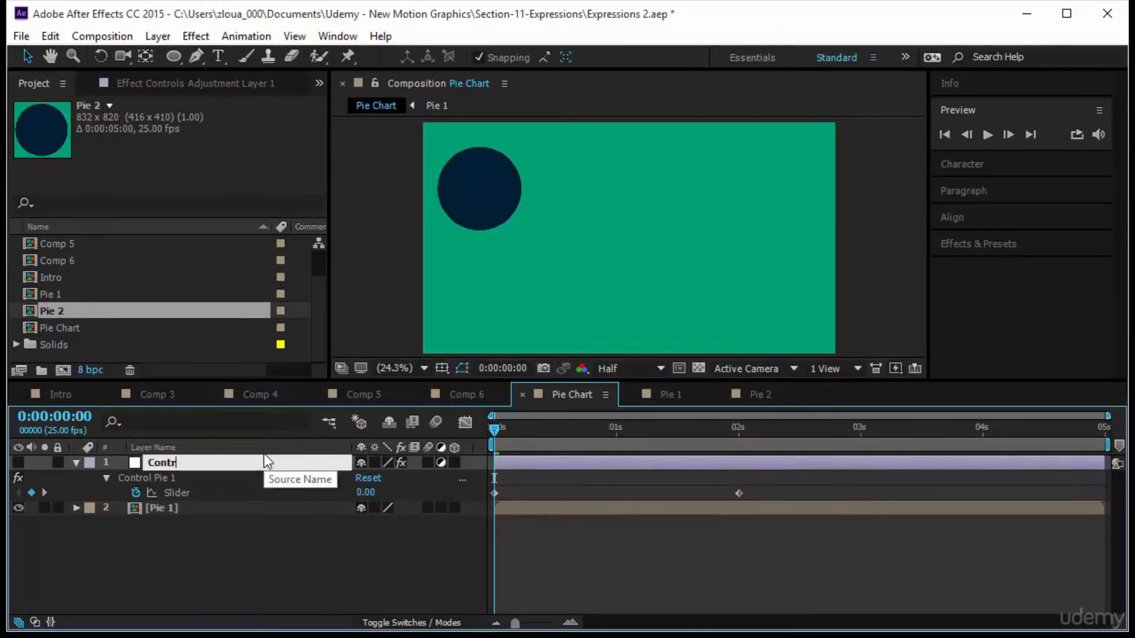
pyautogui.write('ercents')
pyautogui.press('Return')
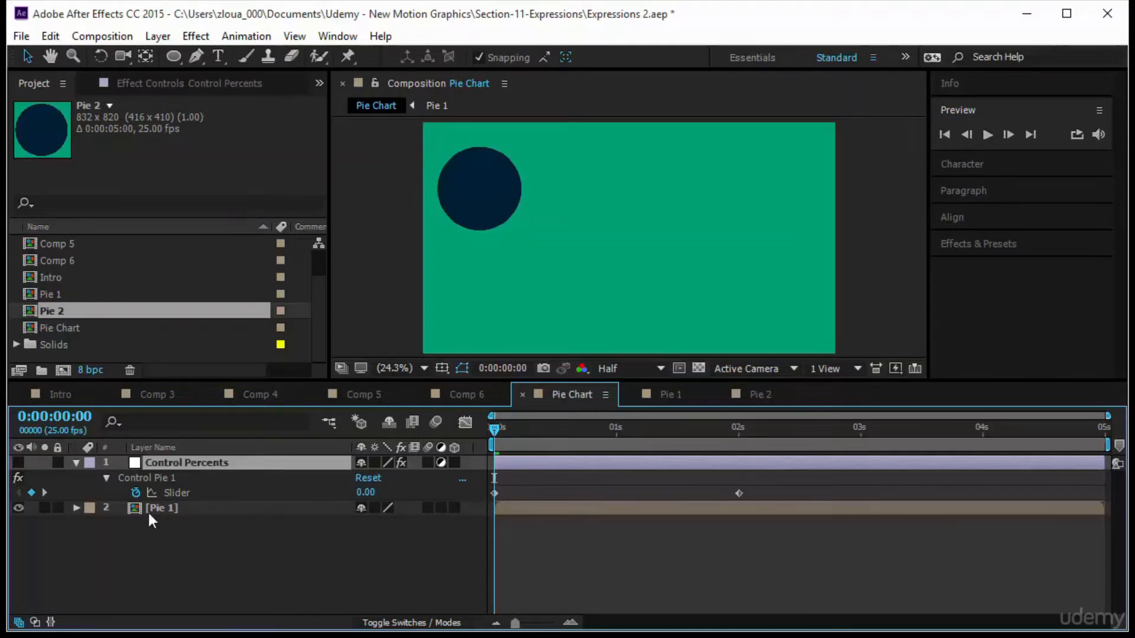
# Review the updated End expressions in Pie 1 and Pie 2 and the slider effects on Control Percents.
pyautogui.click(671, 394)
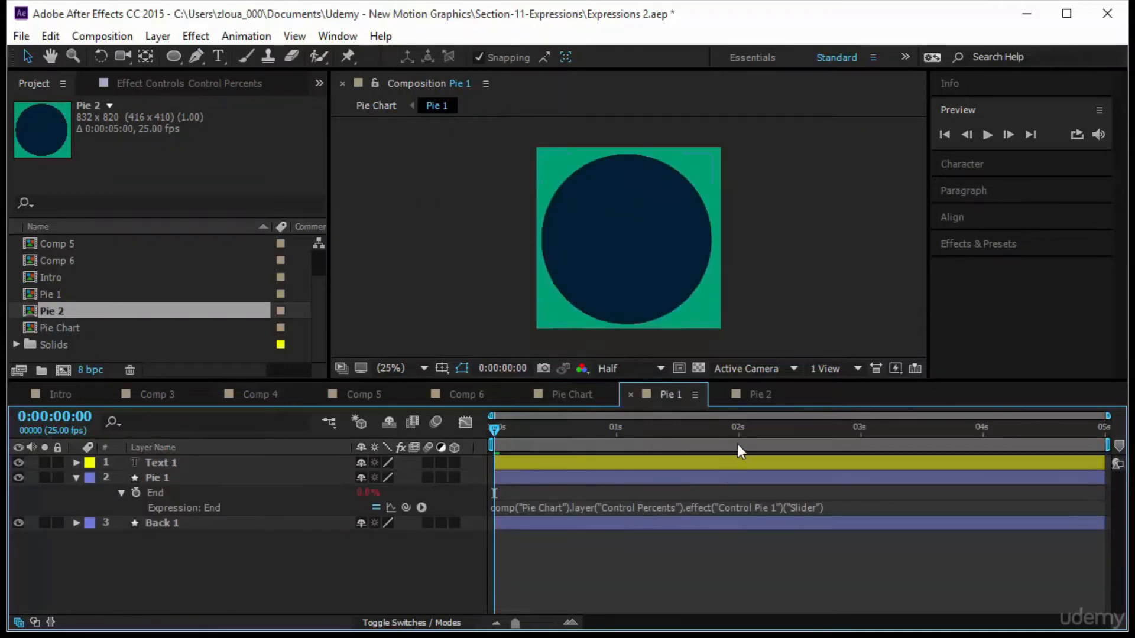
pyautogui.click(751, 395)
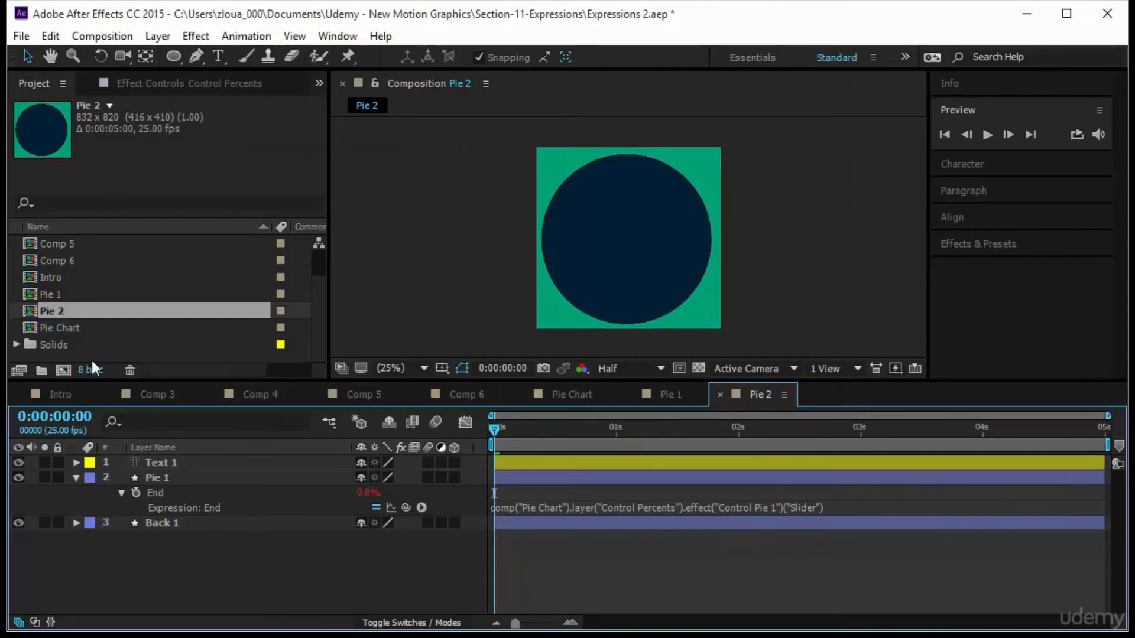
pyautogui.click(740, 506)
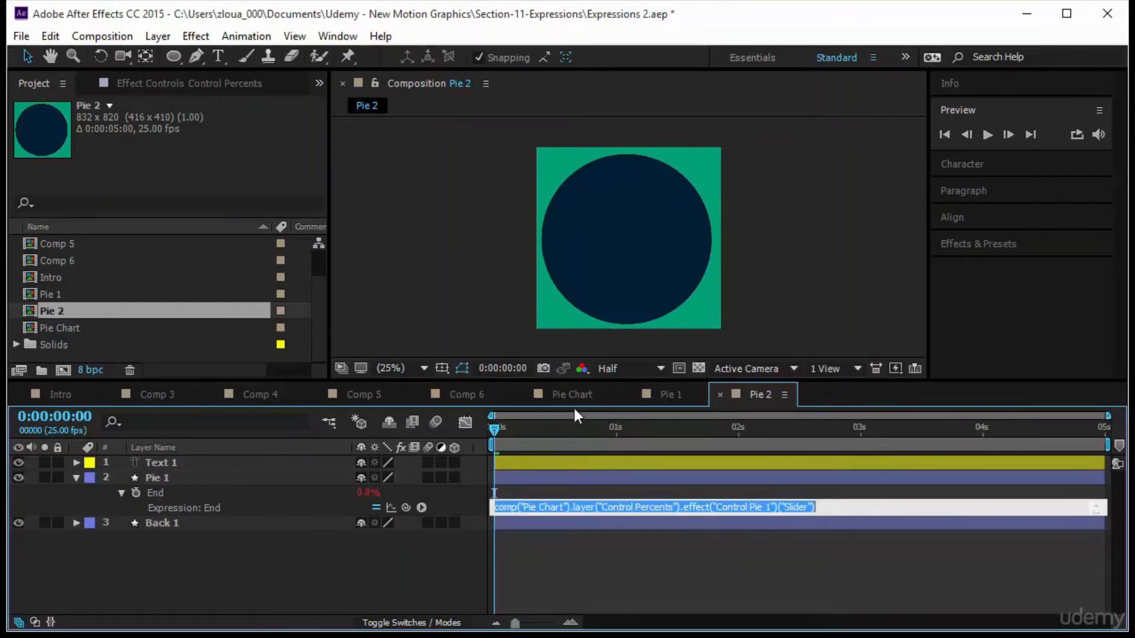
pyautogui.click(563, 391)
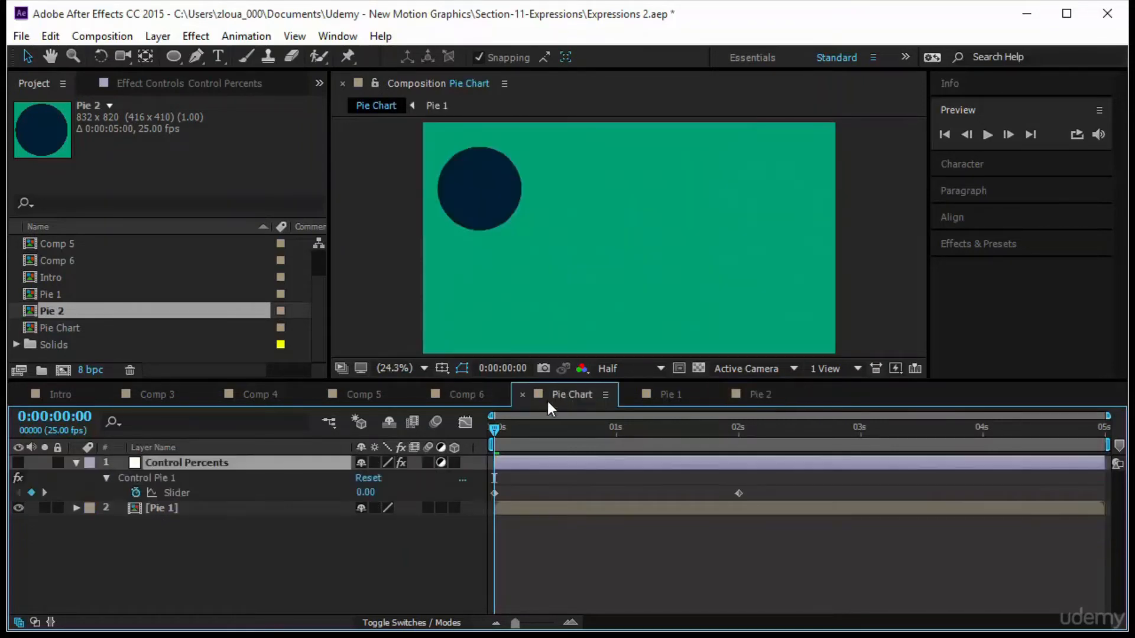
pyautogui.click(76, 462)
pyautogui.click(76, 462)
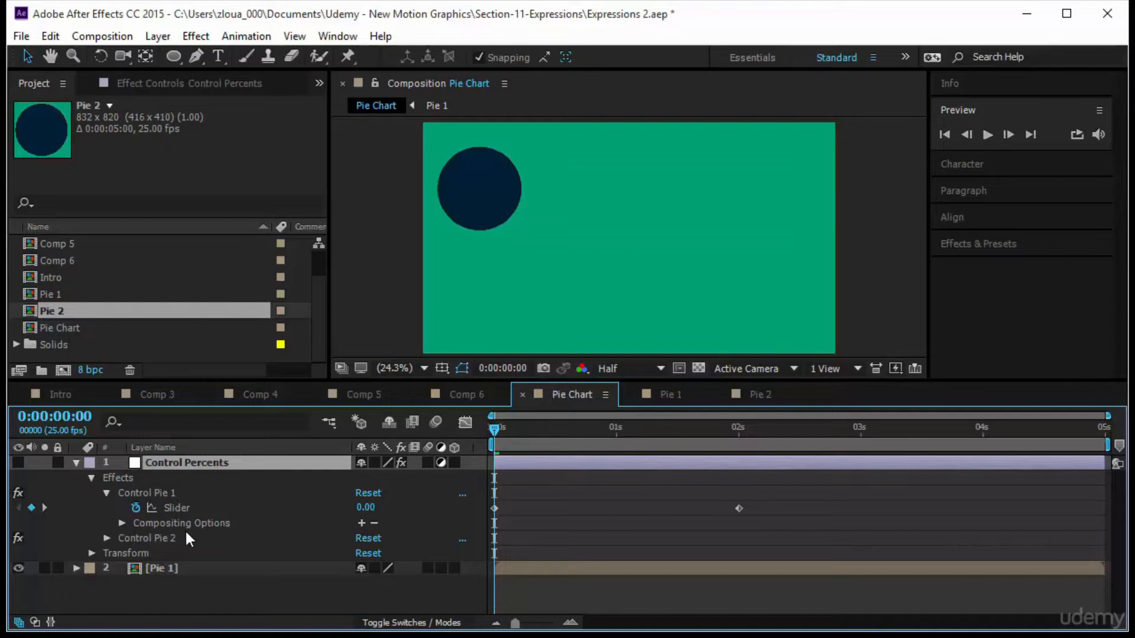
pyautogui.click(757, 395)
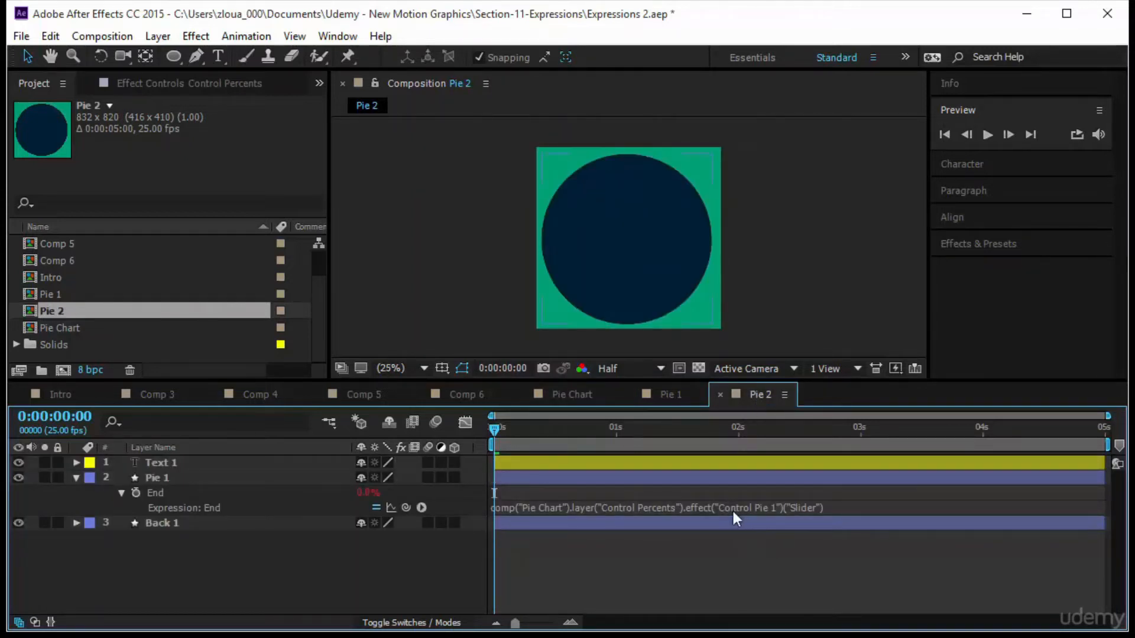
pyautogui.click(797, 506)
pyautogui.click(802, 549)
pyautogui.click(139, 87)
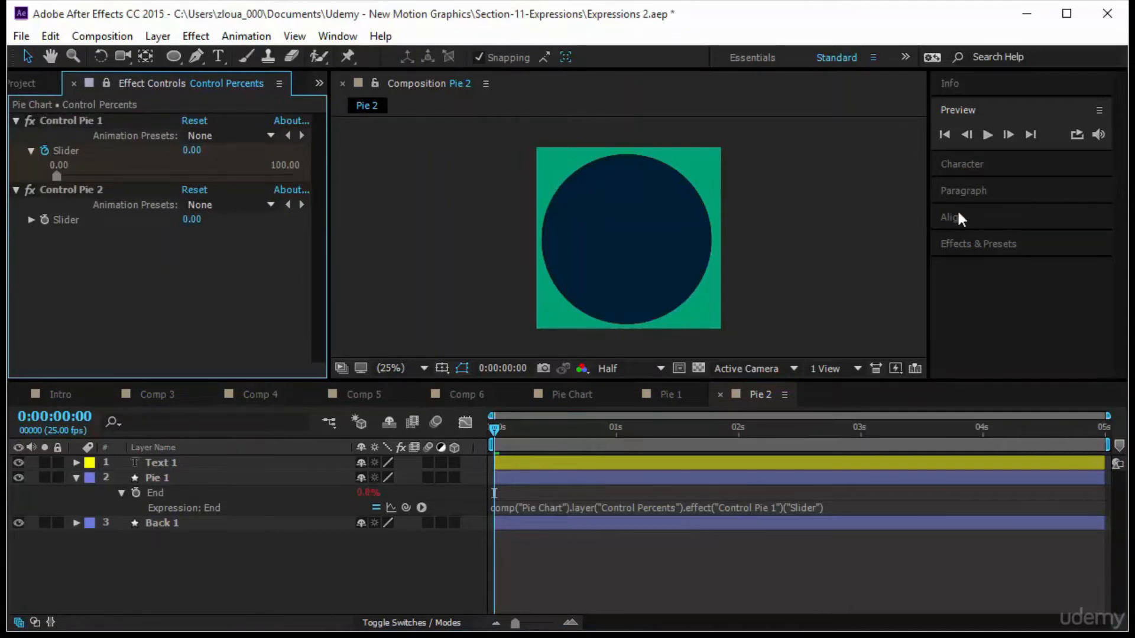
pyautogui.click(1023, 241)
pyautogui.scroll(-1, 1042, 350)
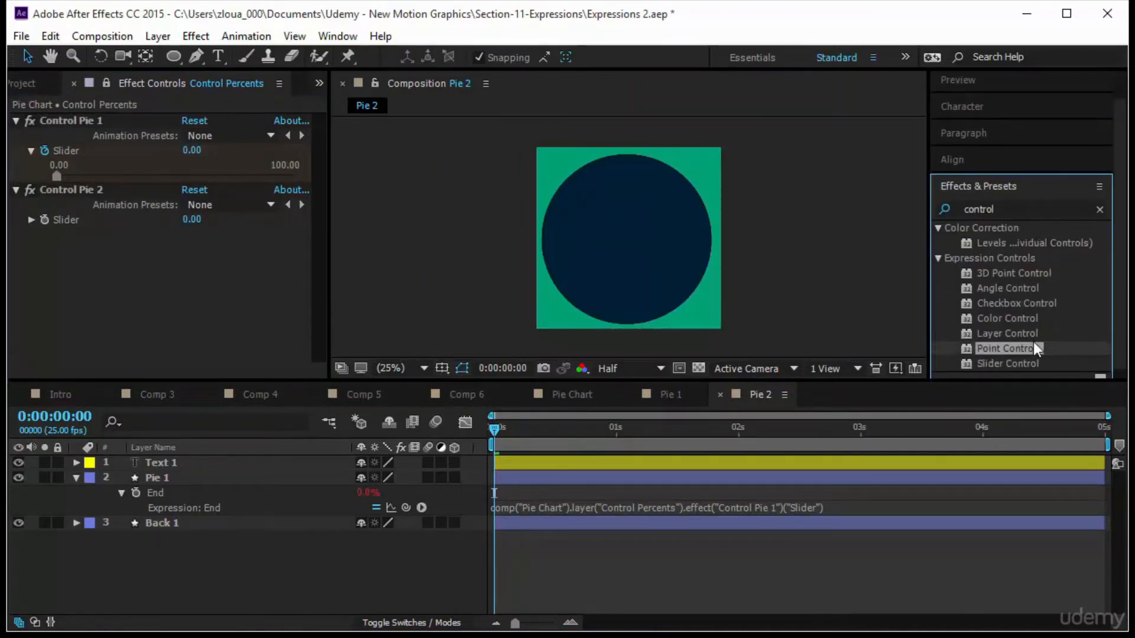
pyautogui.click(1031, 366)
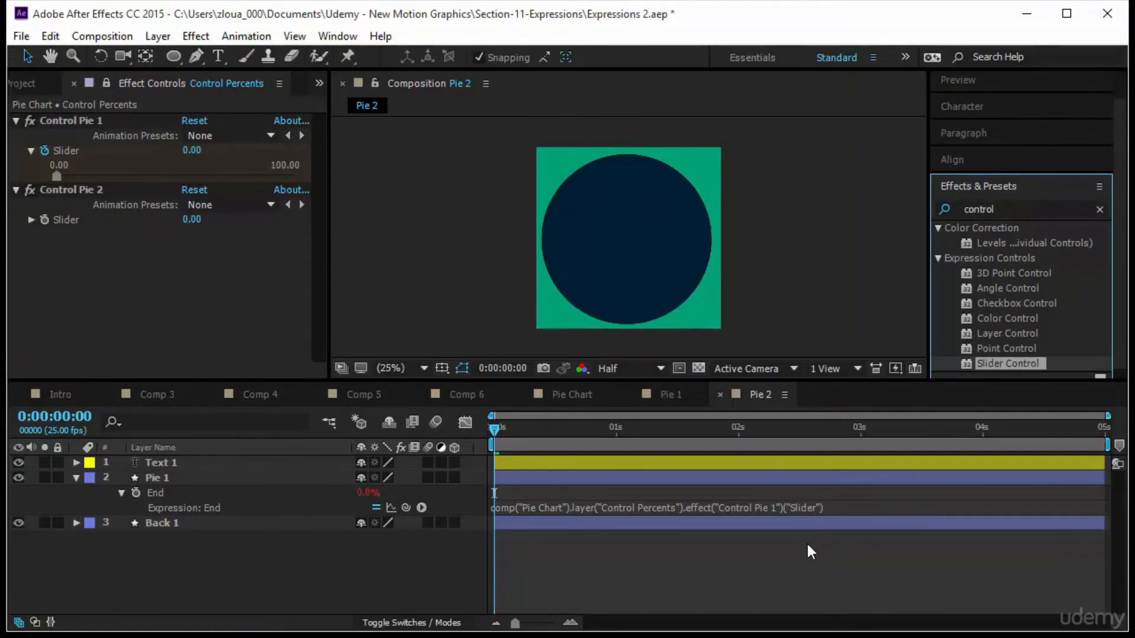
# In Pie 2, change the End expression to reference the Control Pie 2 slider.
pyautogui.click(757, 509)
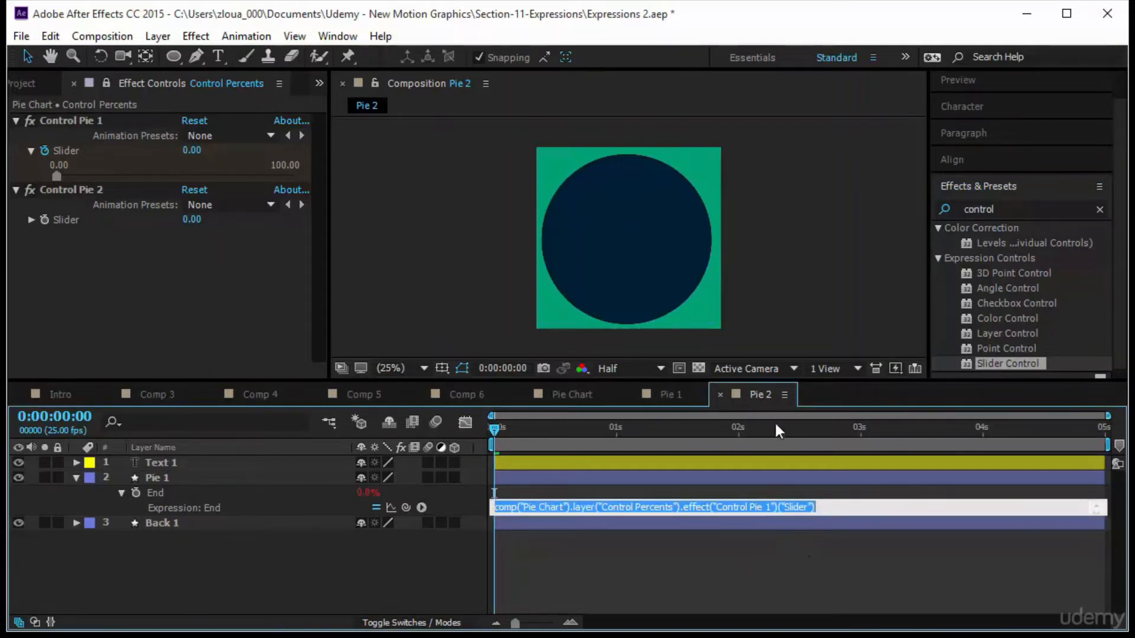
pyautogui.click(768, 507)
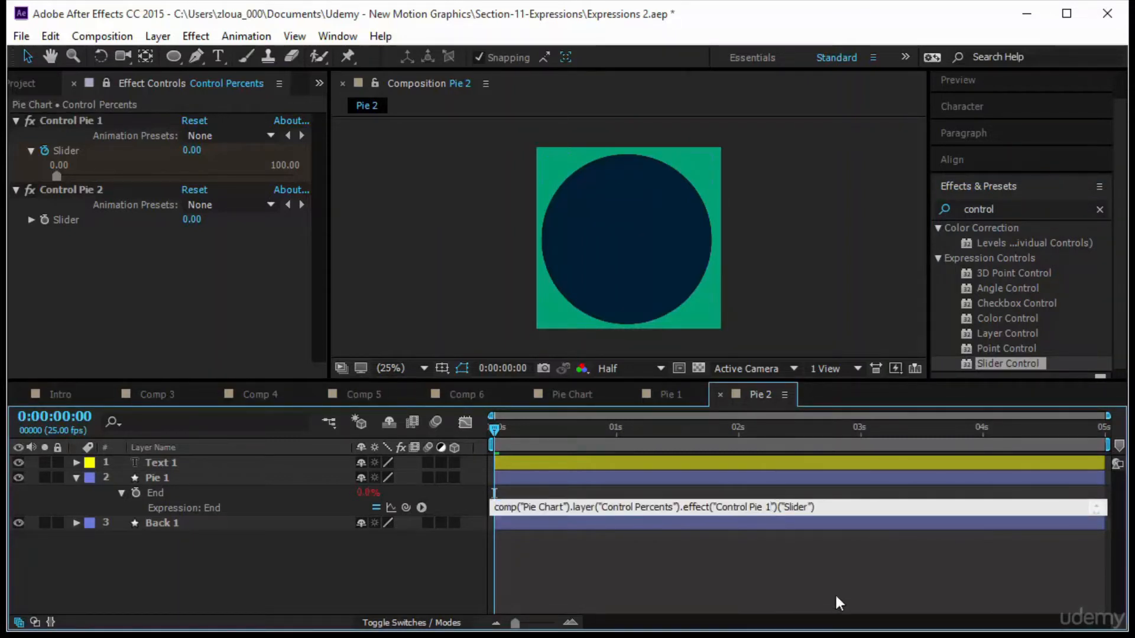
pyautogui.press('BackSpace')
pyautogui.write('2')
pyautogui.click(797, 572)
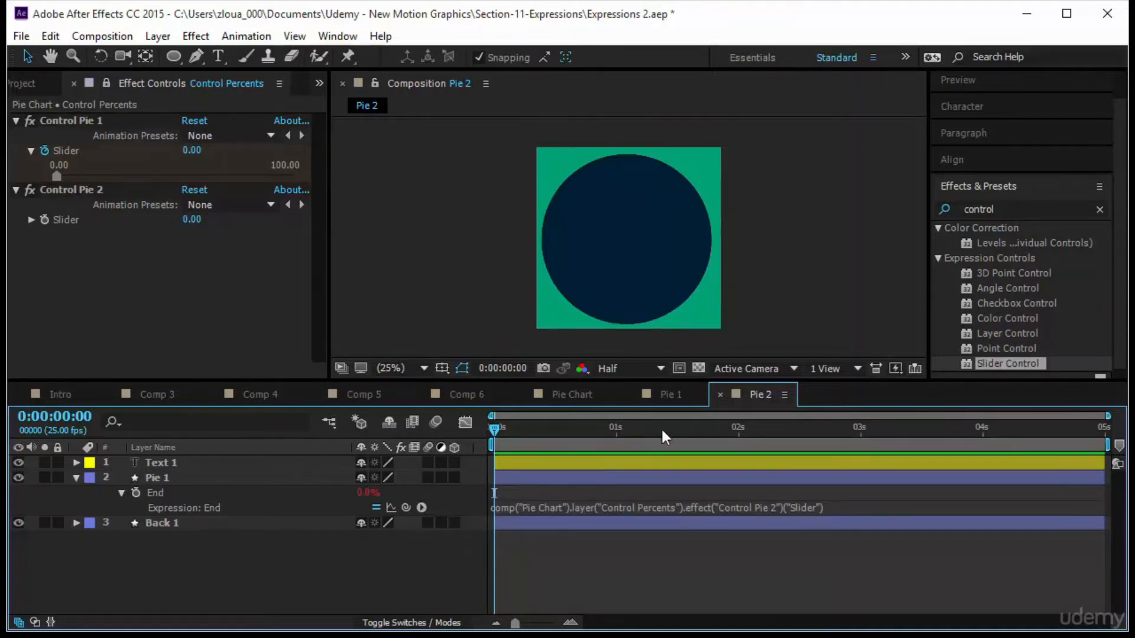
# Add the Pie 2 composition to Pie Chart, placed right of the first pie.
pyautogui.click(565, 394)
pyautogui.click(471, 179)
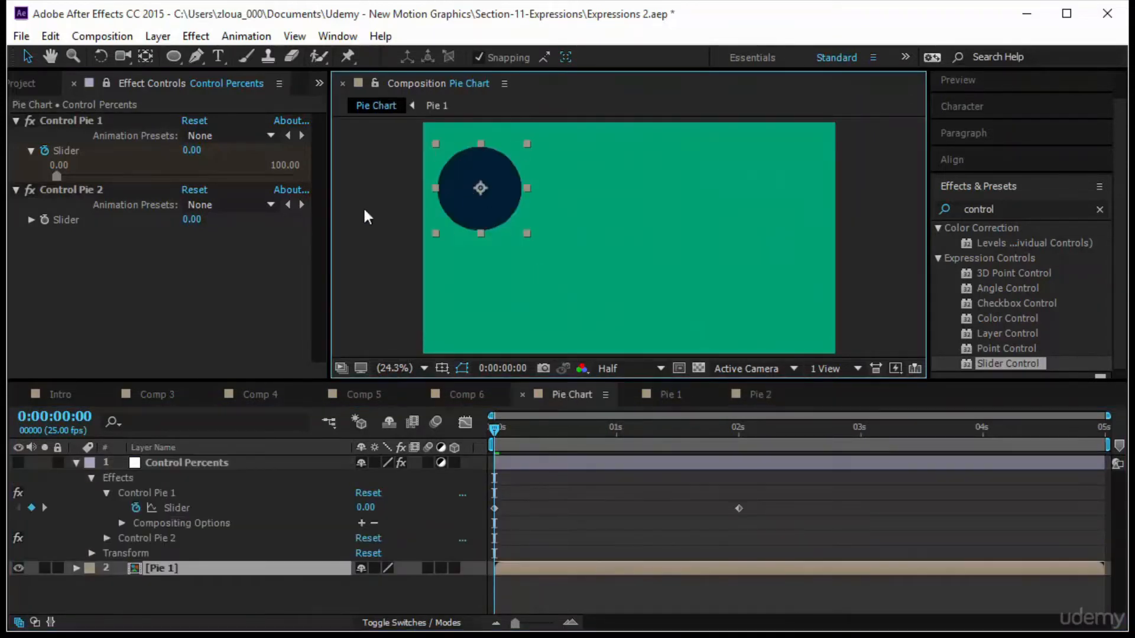
pyautogui.click(31, 84)
pyautogui.moveTo(76, 308); pyautogui.dragTo(634, 239)
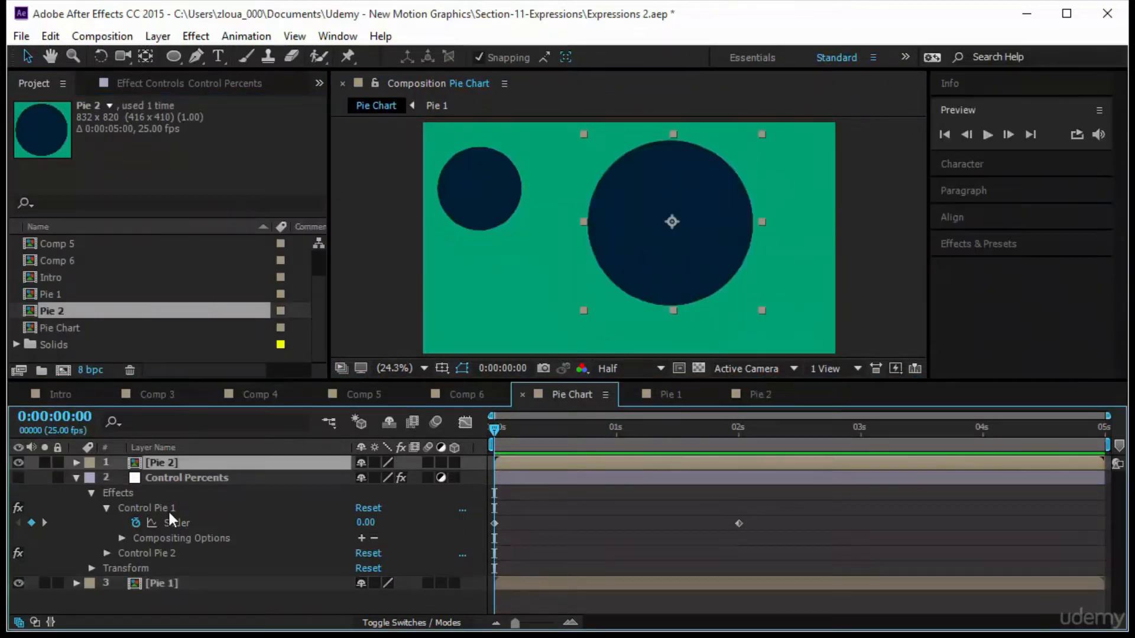
# Keyframe the Control Pie 2 slider from 0 at the start to 57 at 0:00:01:16.
pyautogui.click(142, 554)
pyautogui.click(108, 553)
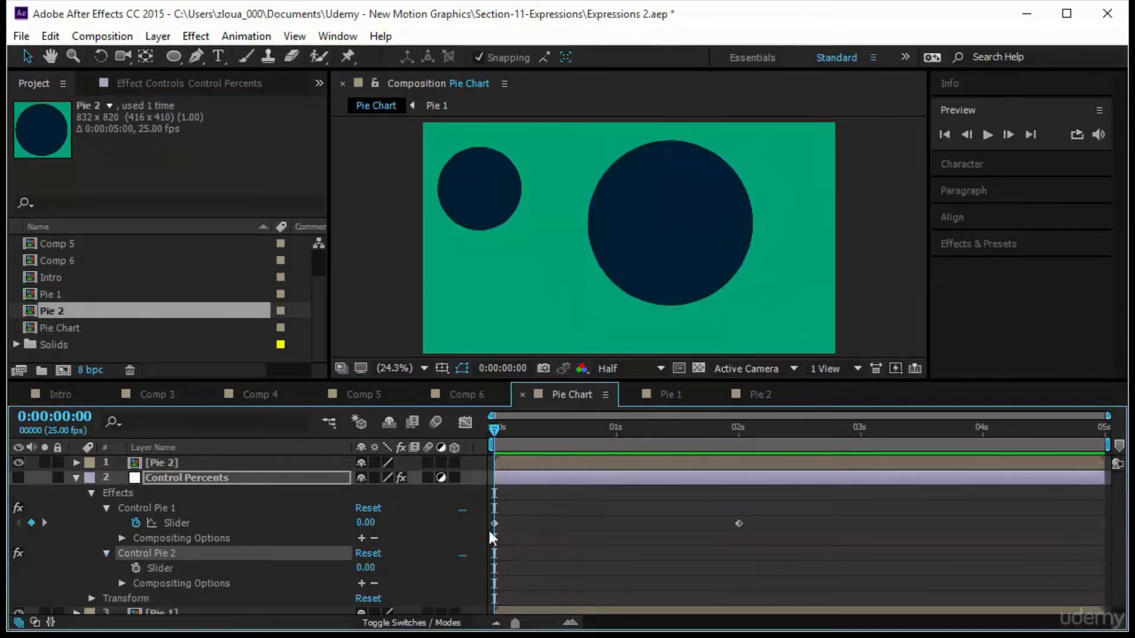
pyautogui.click(138, 569)
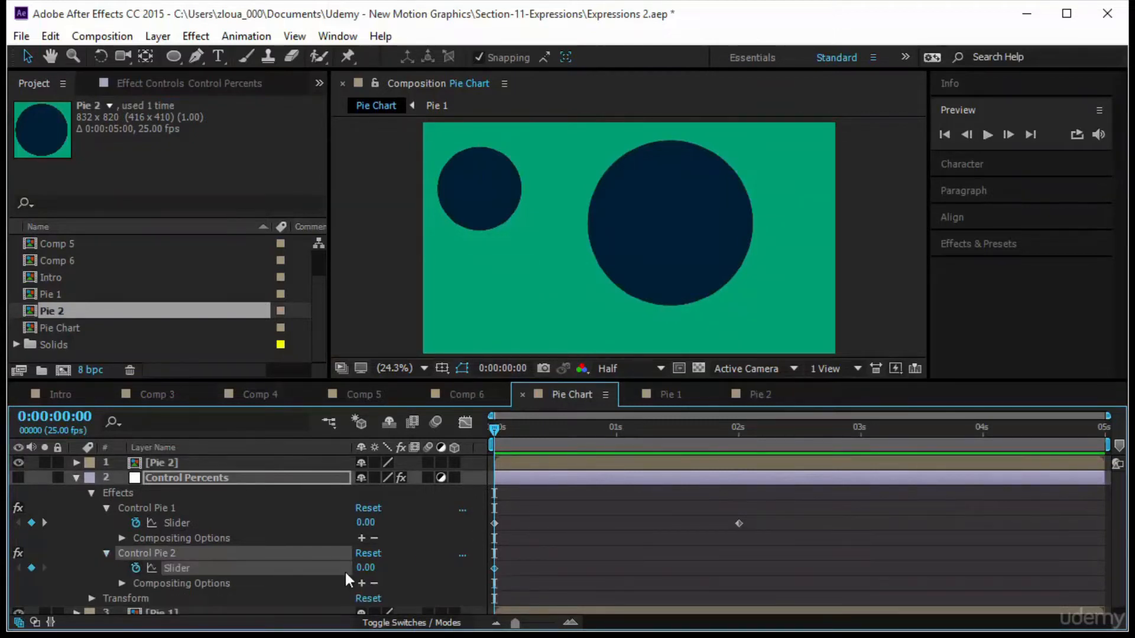
pyautogui.moveTo(492, 430); pyautogui.dragTo(696, 488)
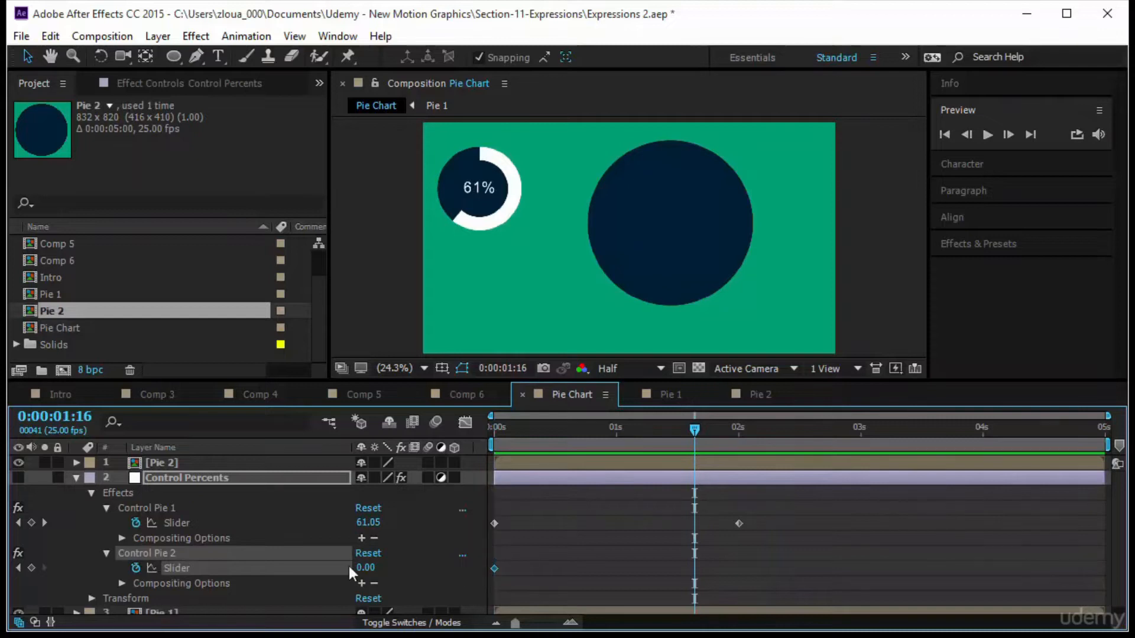
pyautogui.moveTo(370, 574); pyautogui.dragTo(424, 572)
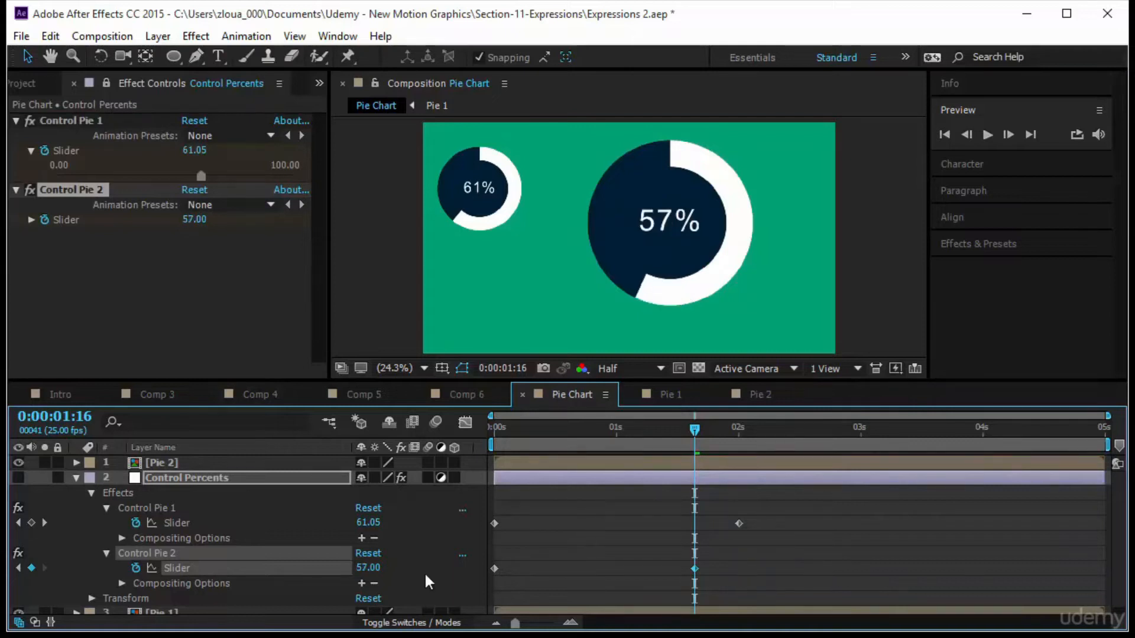
# Preview the Pie Chart animation from the beginning.
pyautogui.click(652, 550)
pyautogui.click(684, 427)
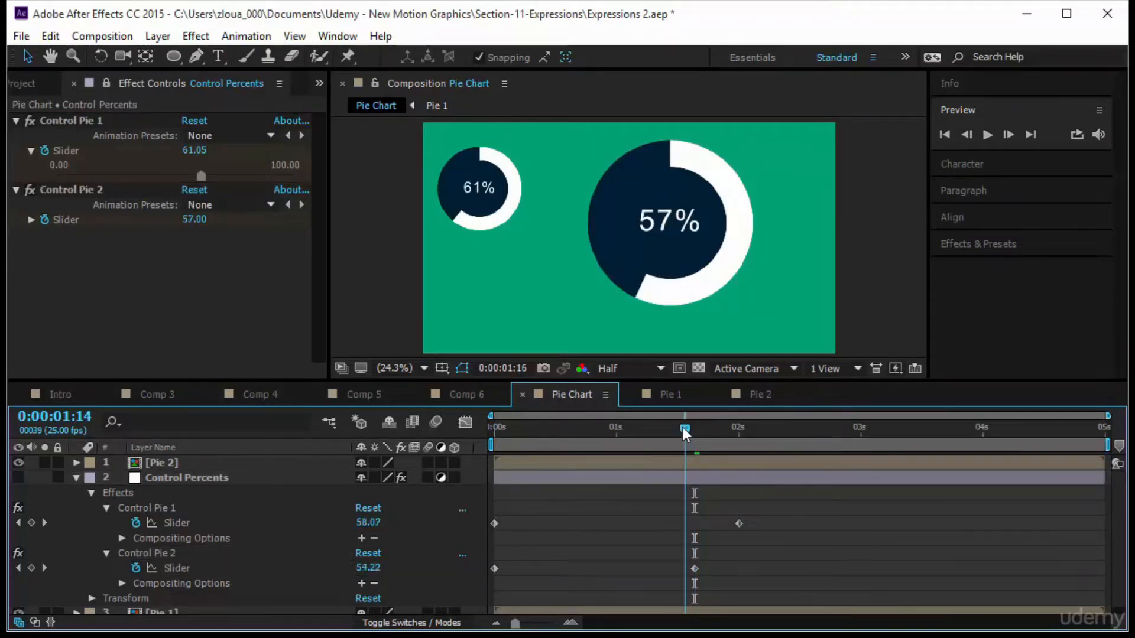
pyautogui.press('Home')
pyautogui.click(987, 135)
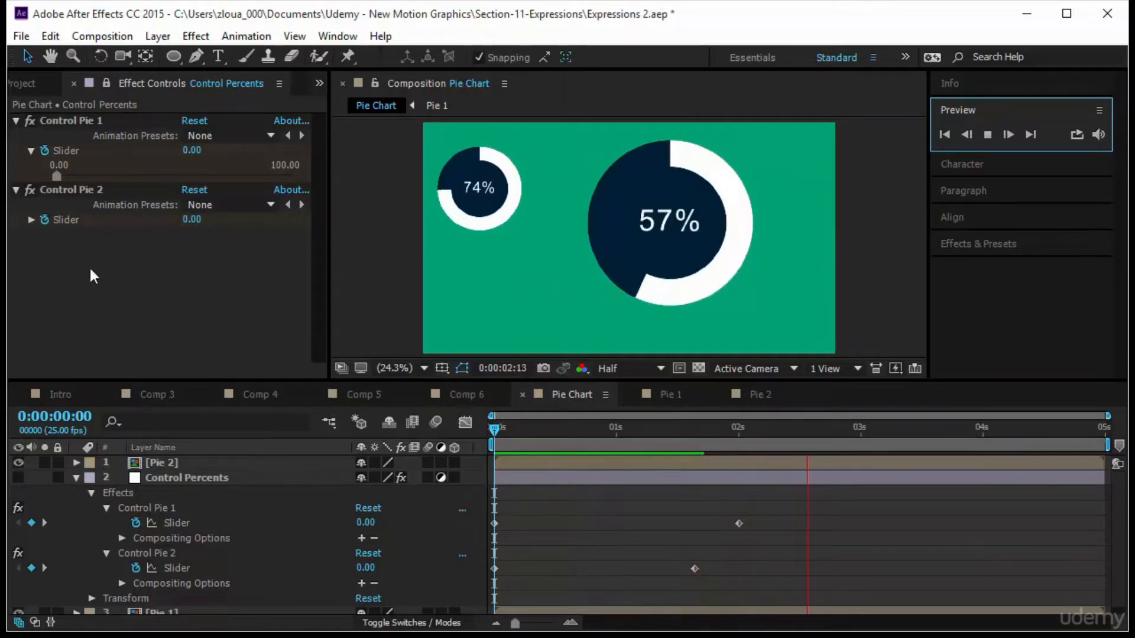
# Move the end keyframes earlier: Control Pie 1 to about 1.2 s and Control Pie 2 to about 1.4 s.
pyautogui.click(196, 483)
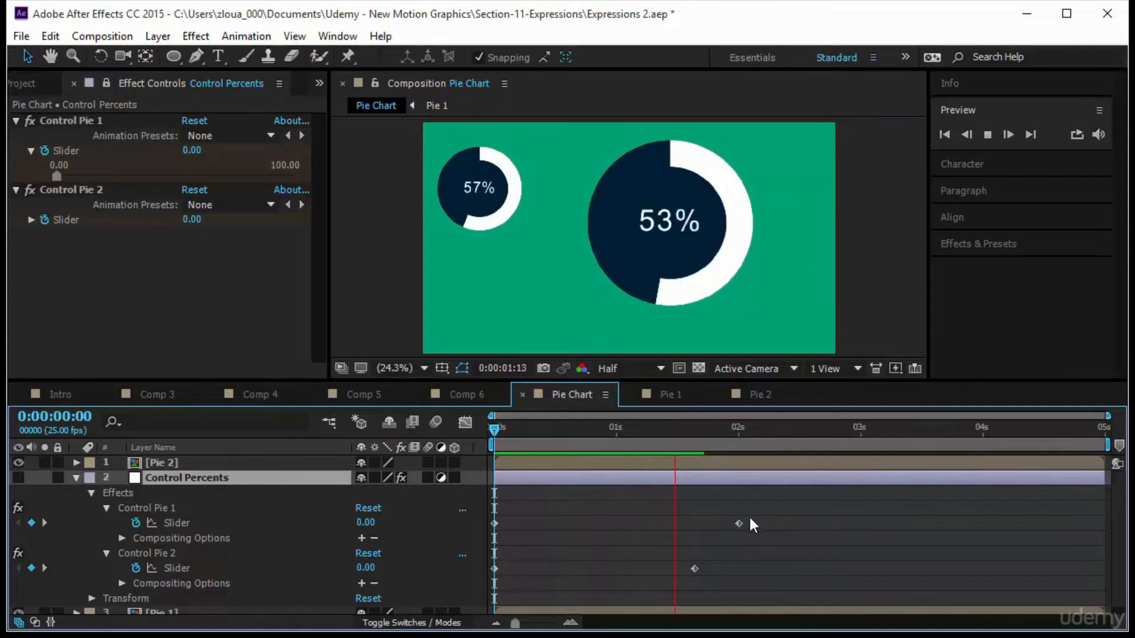
pyautogui.moveTo(737, 523); pyautogui.dragTo(636, 525)
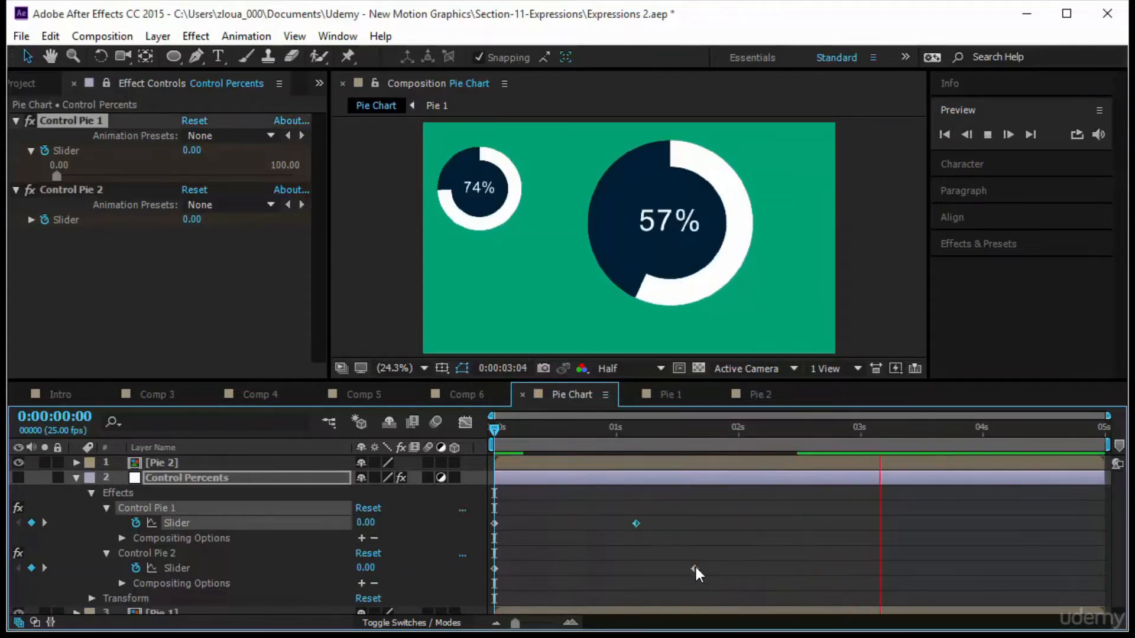
pyautogui.moveTo(694, 568); pyautogui.dragTo(665, 569)
pyautogui.click(792, 540)
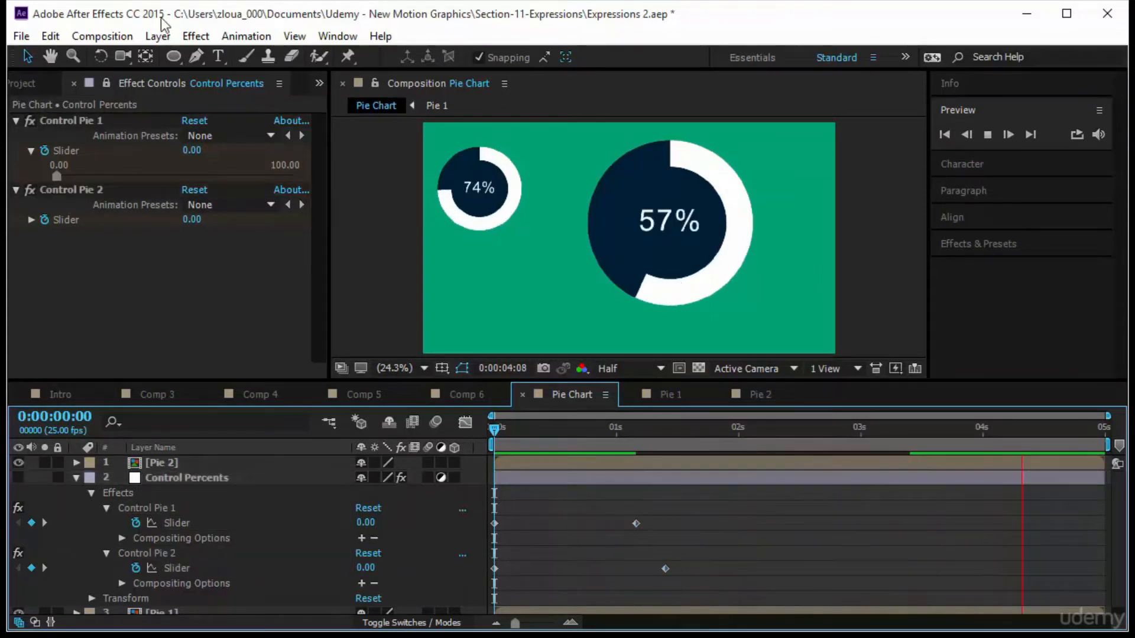
pyautogui.click(23, 83)
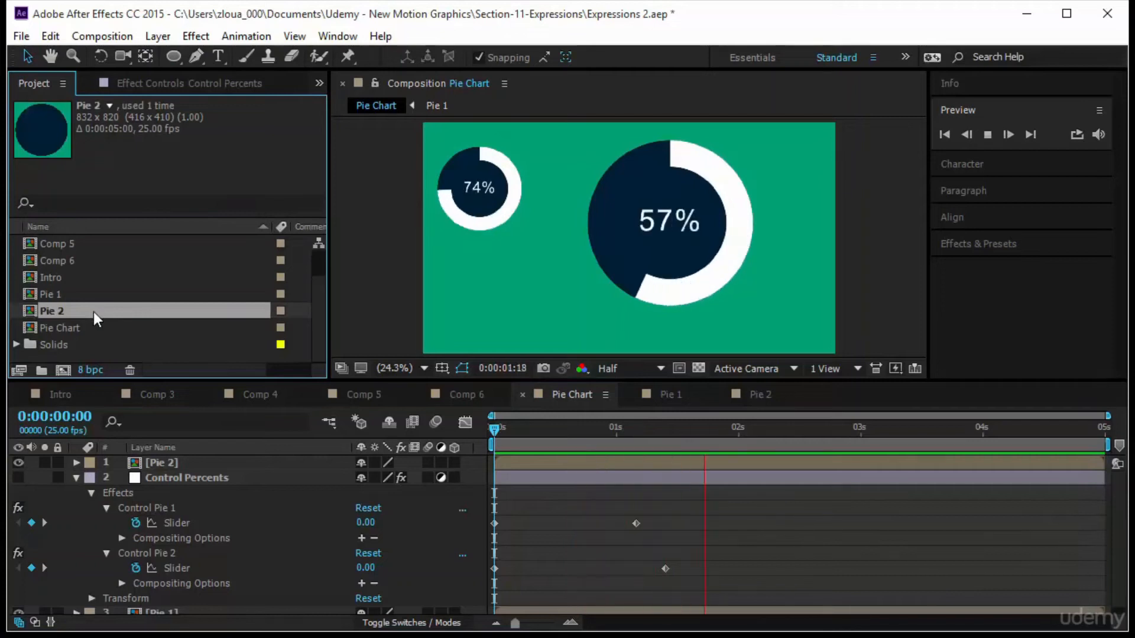
# Duplicate the Pie 2 composition as Pie 3, open it, and change its End expression to reference Control Pie 3.
pyautogui.hotkey('ctrl', 'd')
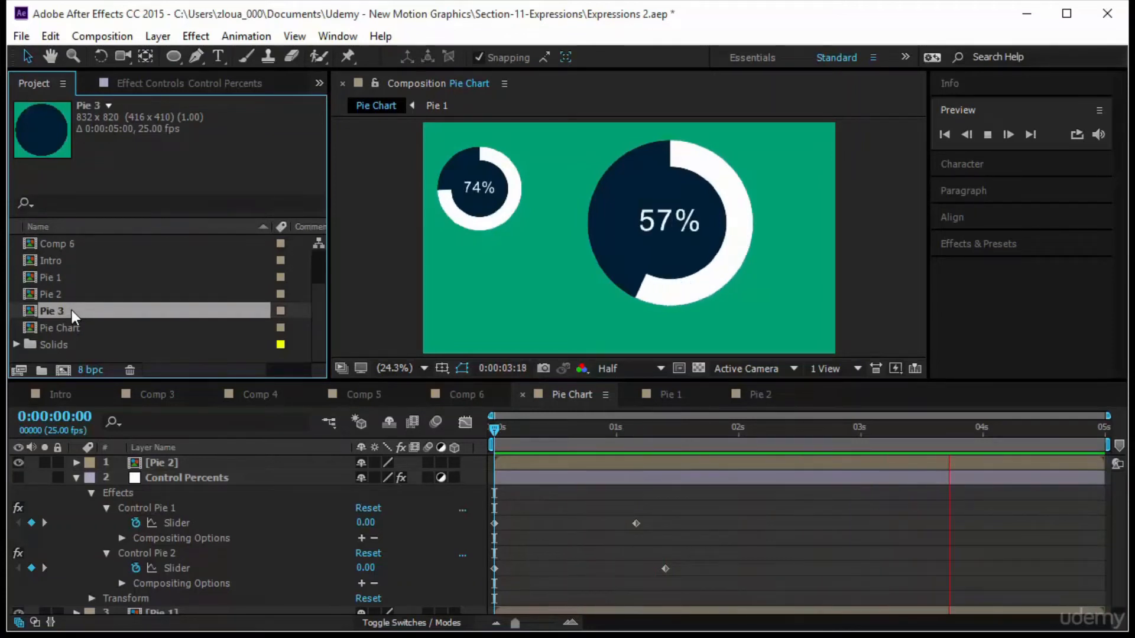
pyautogui.doubleClick(72, 310)
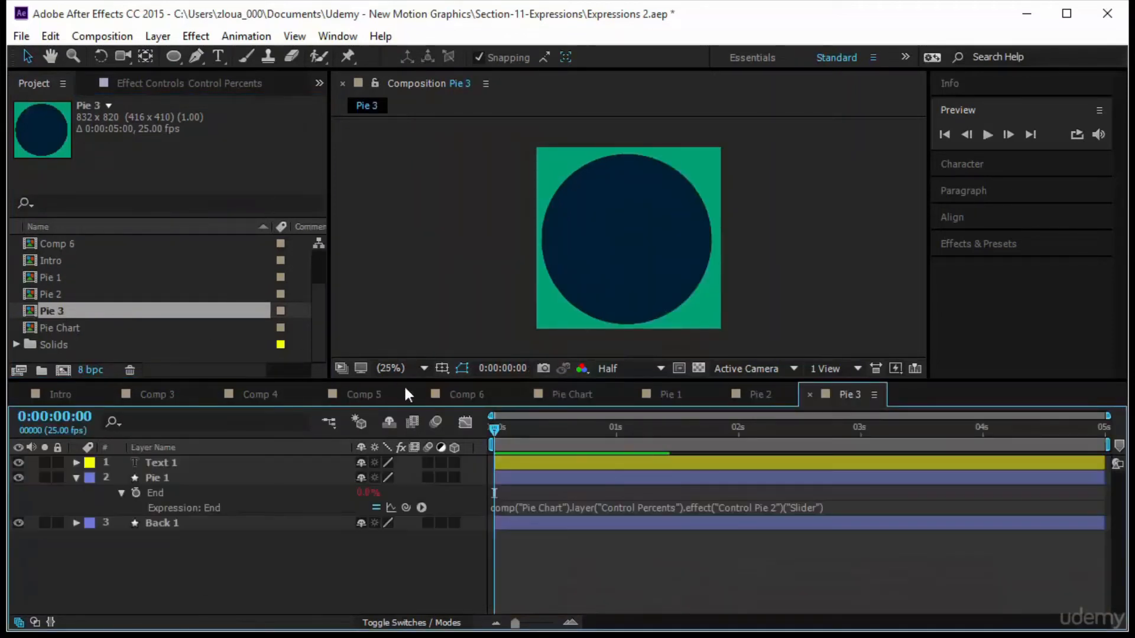
pyautogui.click(771, 506)
pyautogui.click(771, 507)
pyautogui.press('BackSpace')
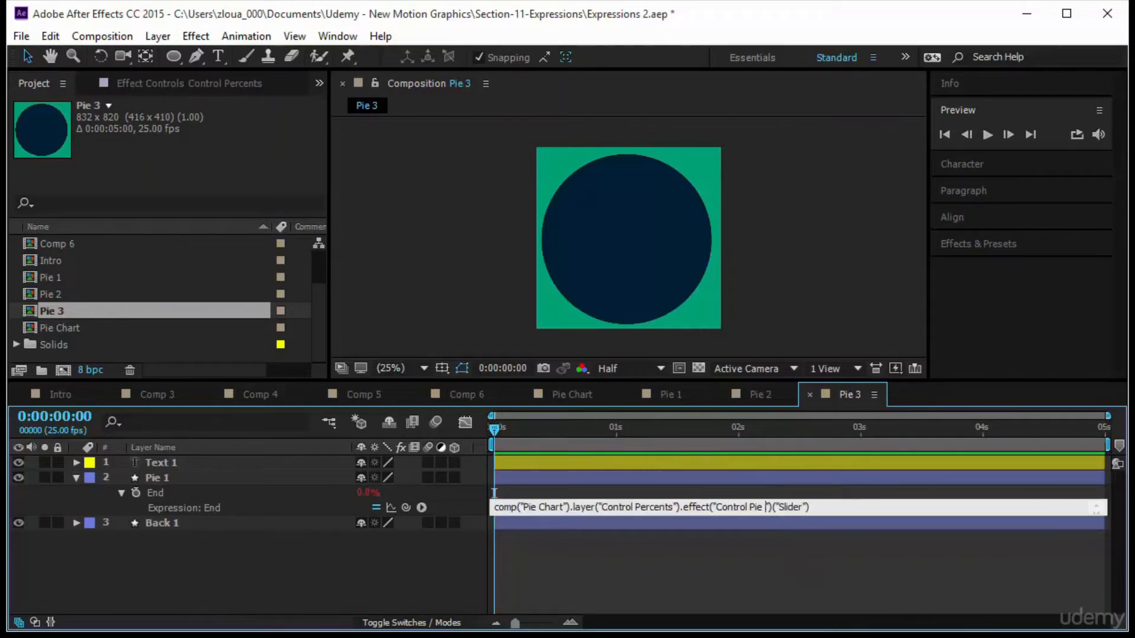
pyautogui.write('3')
pyautogui.click(811, 569)
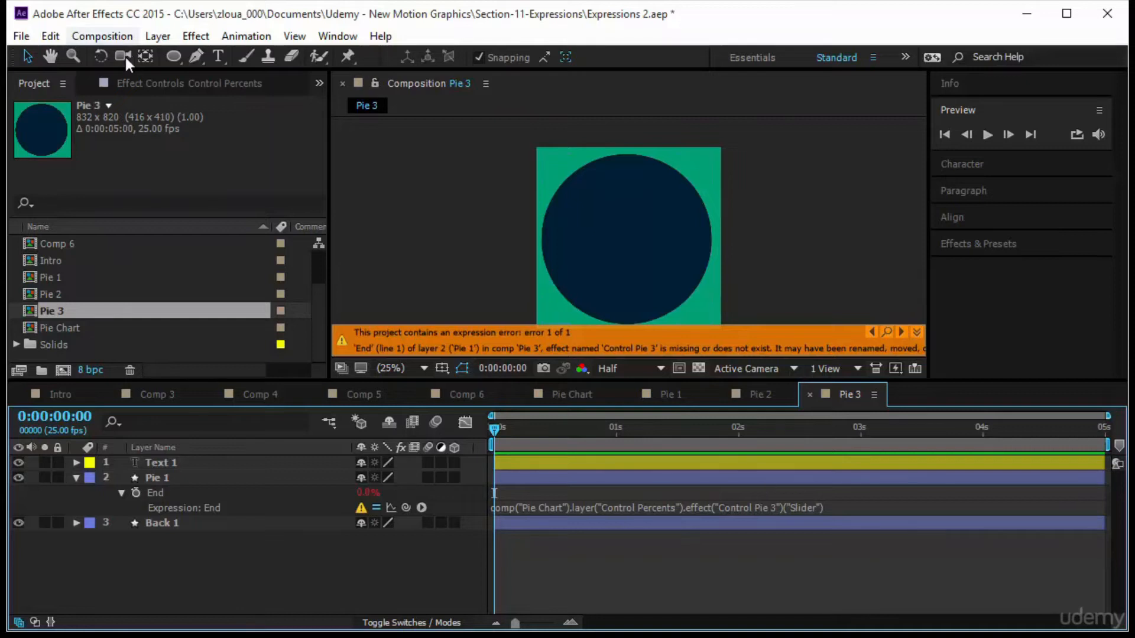
# Duplicate the Control Pie 2 effect on Control Percents to create Control Pie 3.
pyautogui.click(136, 83)
pyautogui.click(83, 189)
pyautogui.hotkey('ctrl', 'd')
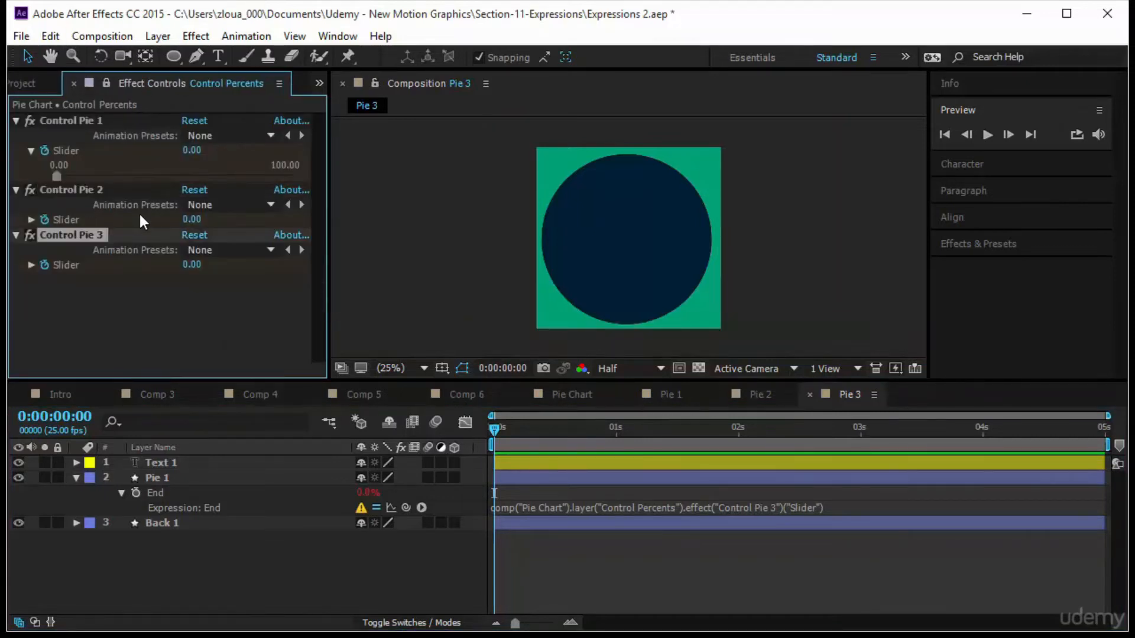
pyautogui.click(802, 552)
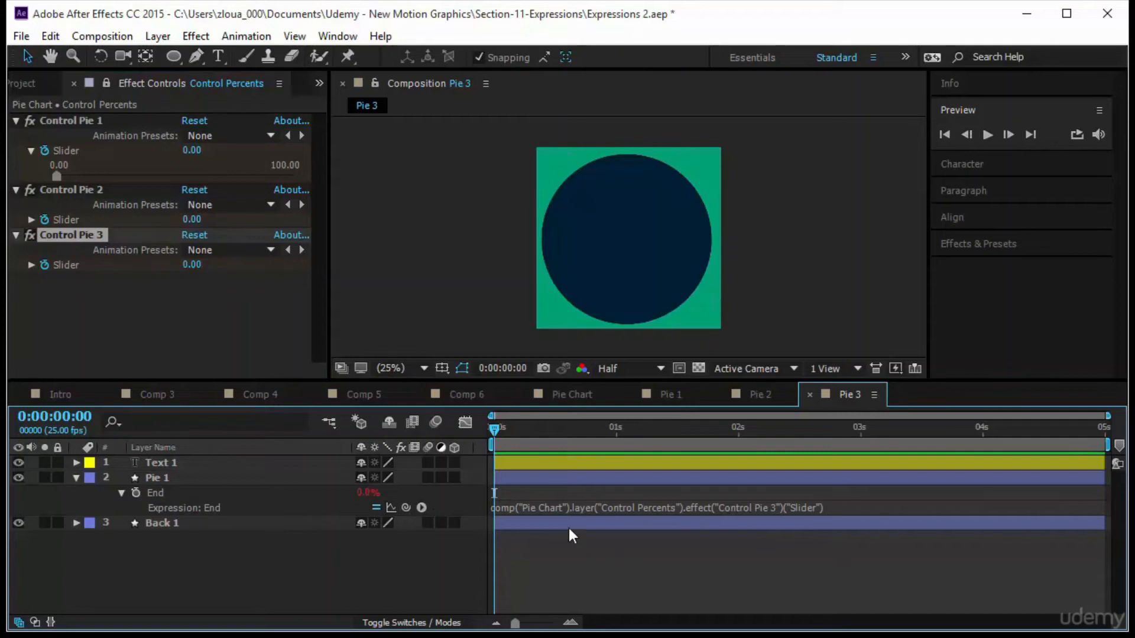
# Add the Pie 3 composition to Pie Chart, placed below between the two existing pies.
pyautogui.click(614, 398)
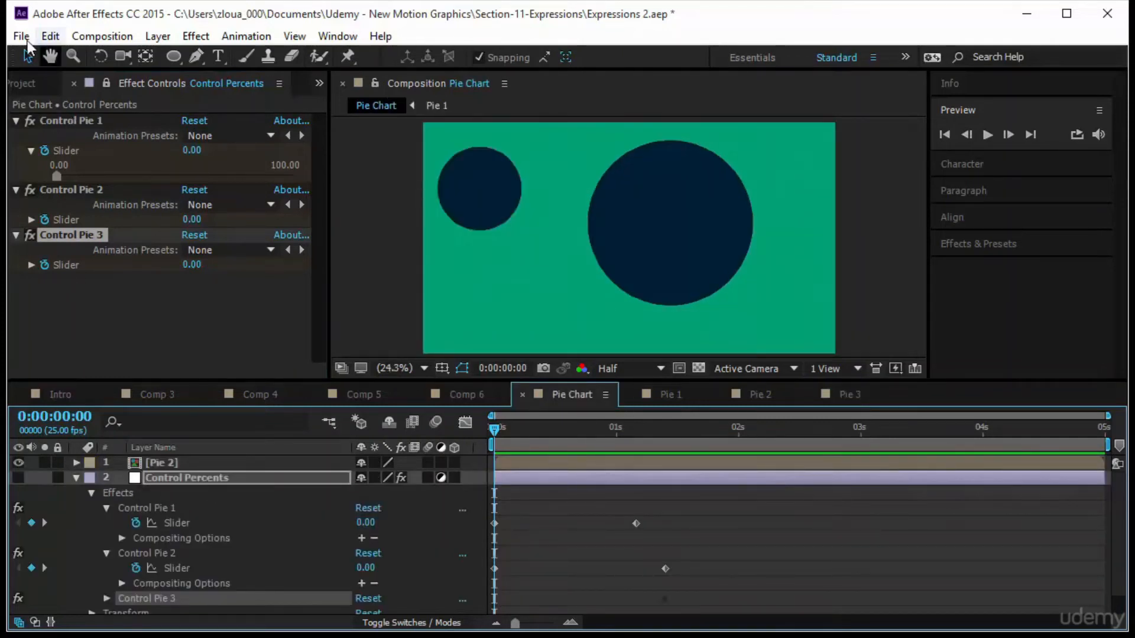
pyautogui.click(32, 80)
pyautogui.moveTo(72, 313); pyautogui.dragTo(533, 261)
pyautogui.moveTo(620, 180); pyautogui.dragTo(586, 222)
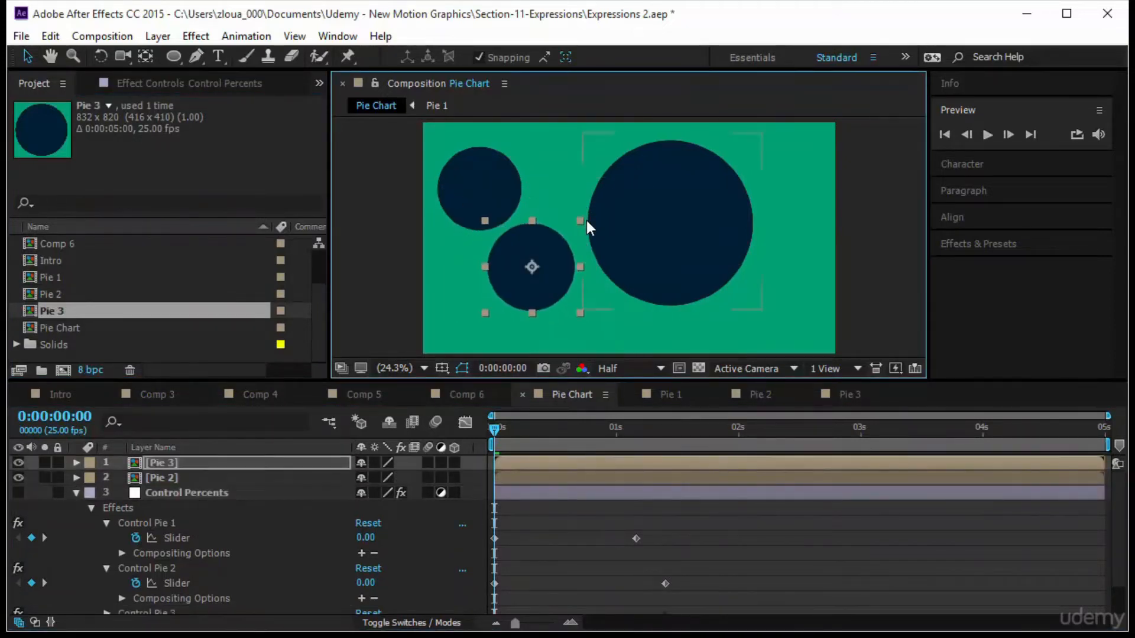
# Move Control Pie 3's end keyframe earlier to about 0.9 s.
pyautogui.scroll(-2, 92, 586)
pyautogui.click(105, 576)
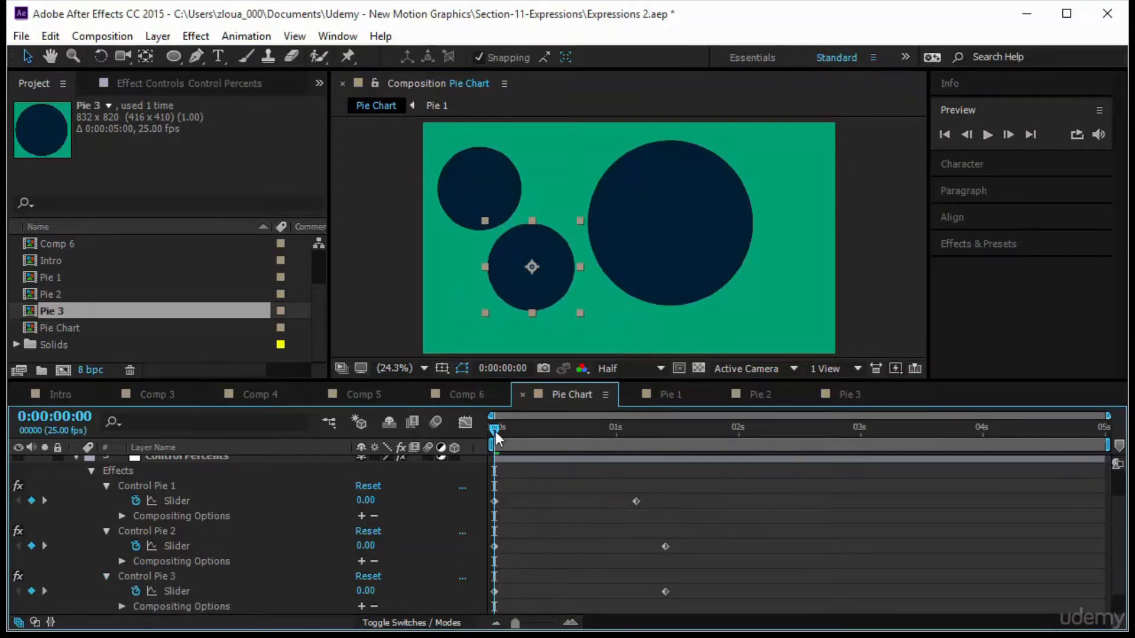
pyautogui.moveTo(495, 432); pyautogui.dragTo(676, 476)
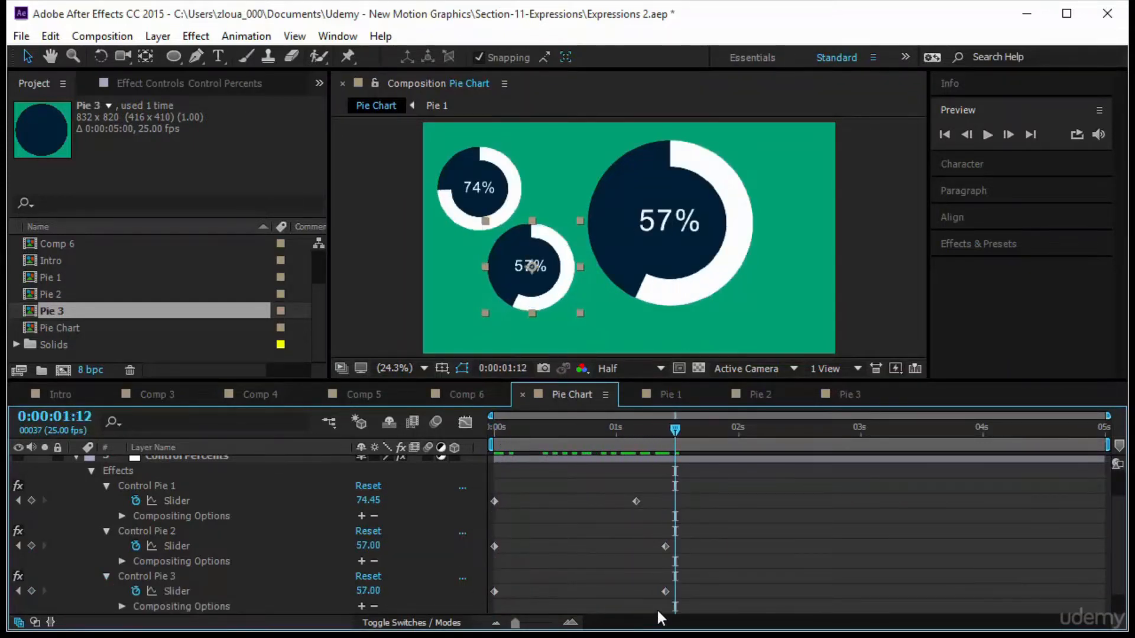
pyautogui.moveTo(665, 592); pyautogui.dragTo(607, 592)
pyautogui.press('Home')
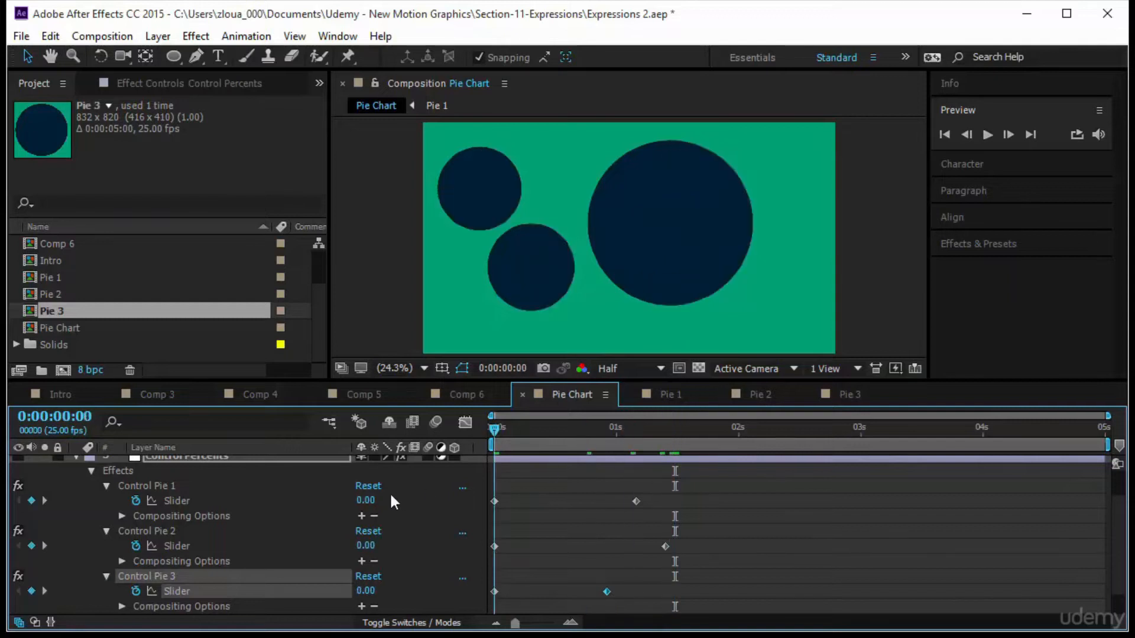
# Preview the Pie Chart animation and scrub to 0:00:02:00.
pyautogui.click(987, 134)
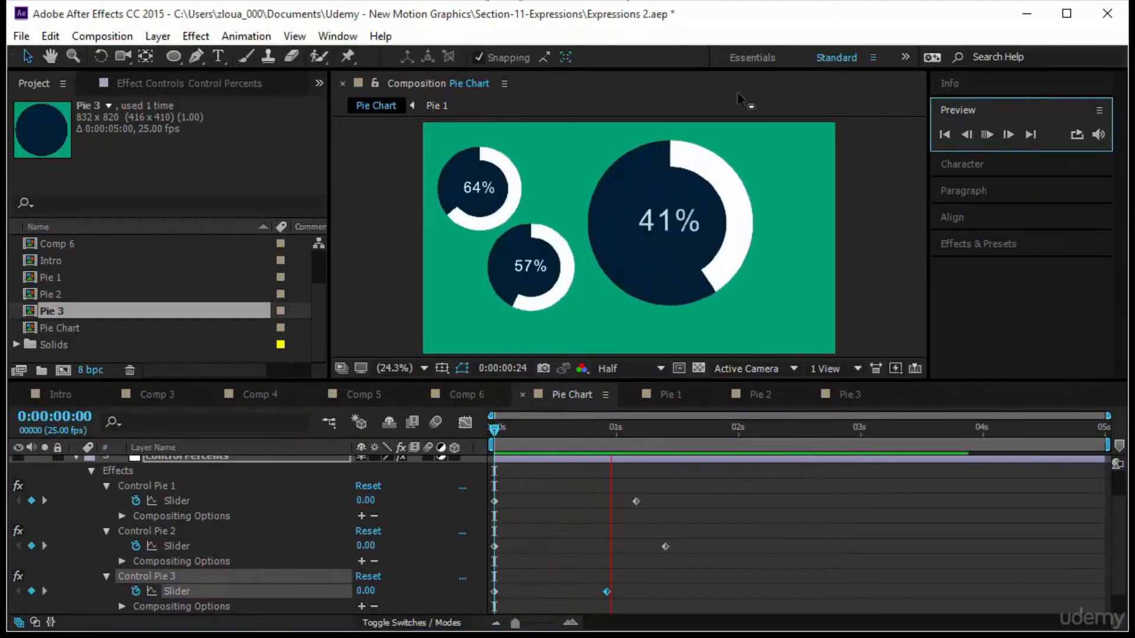
pyautogui.click(614, 230)
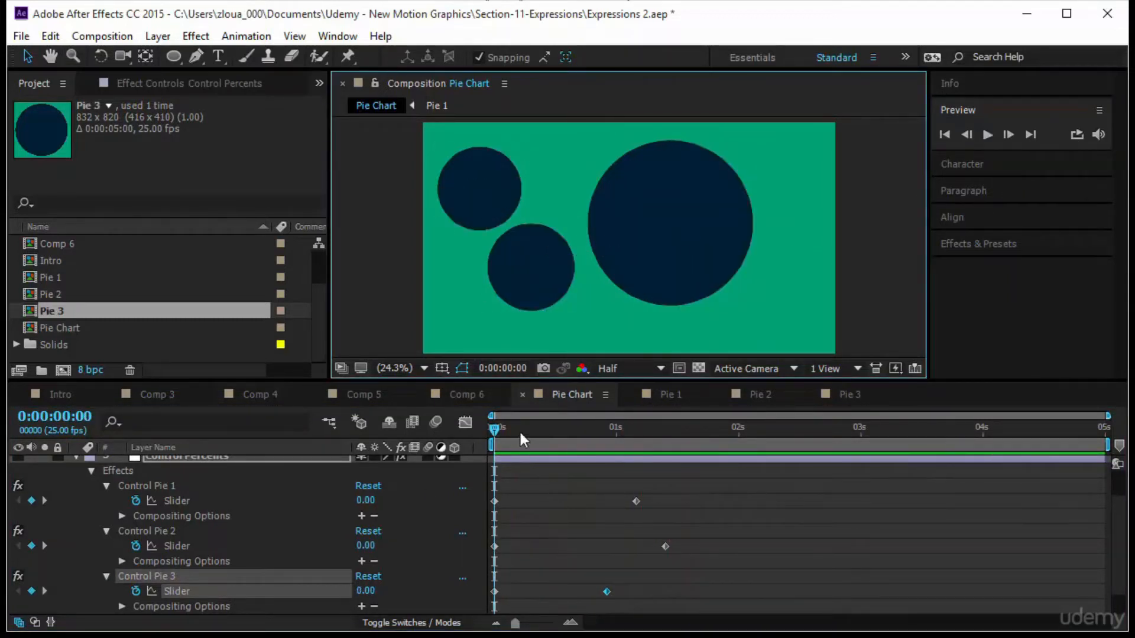
pyautogui.moveTo(494, 428); pyautogui.dragTo(739, 451)
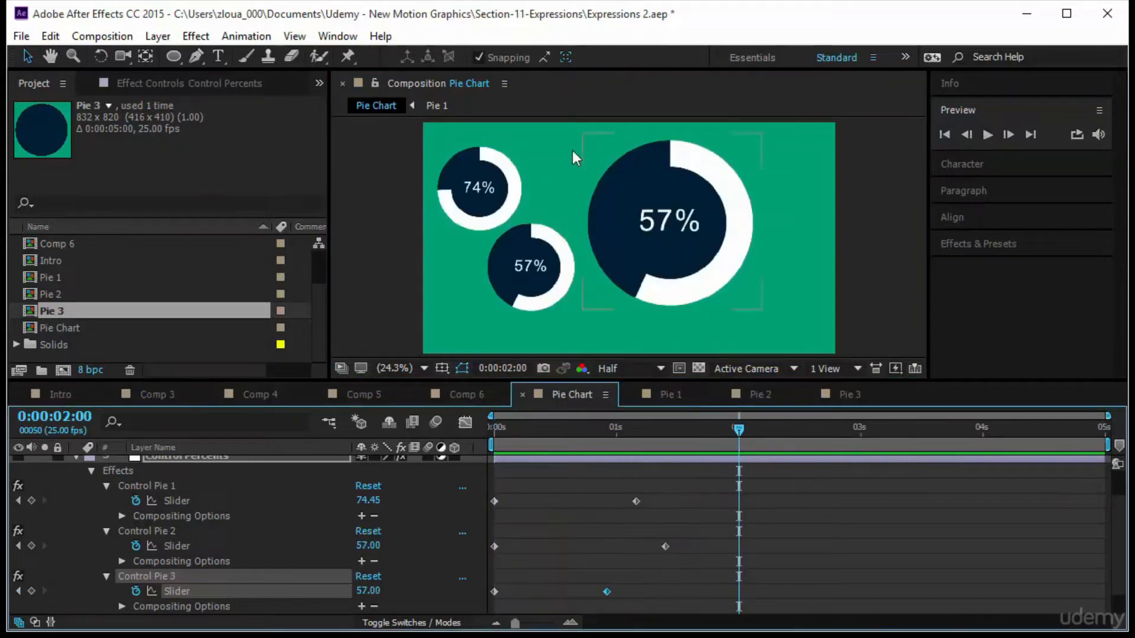
# Open the Pie 1 composition and change the Back 1 layer's fill color to blue.
pyautogui.click(625, 210)
pyautogui.click(763, 135)
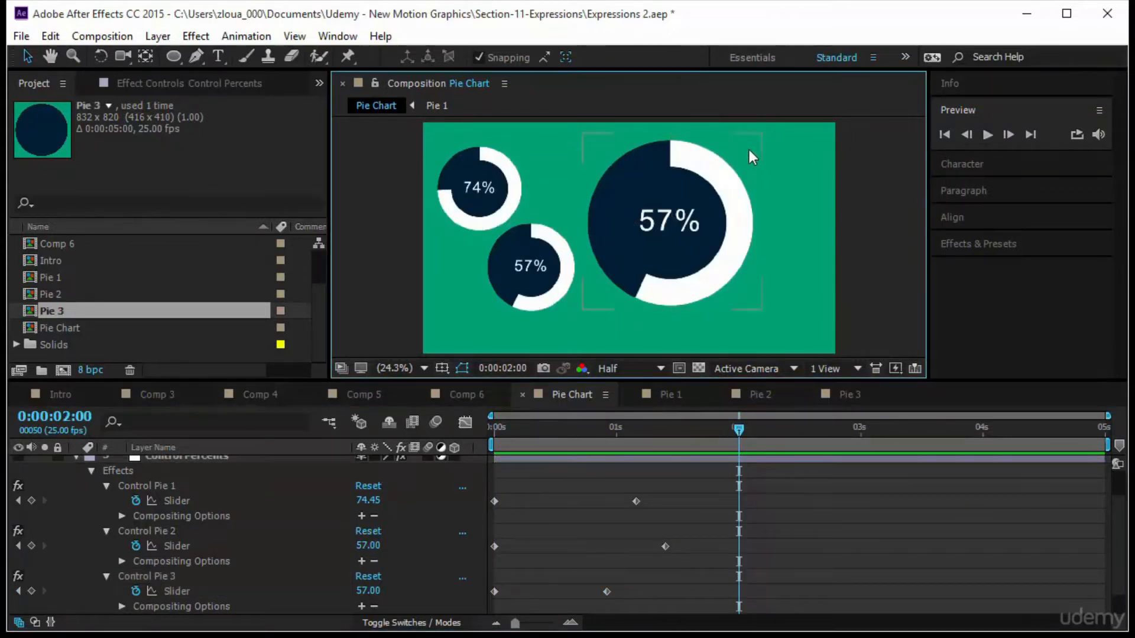
pyautogui.click(725, 168)
pyautogui.click(671, 394)
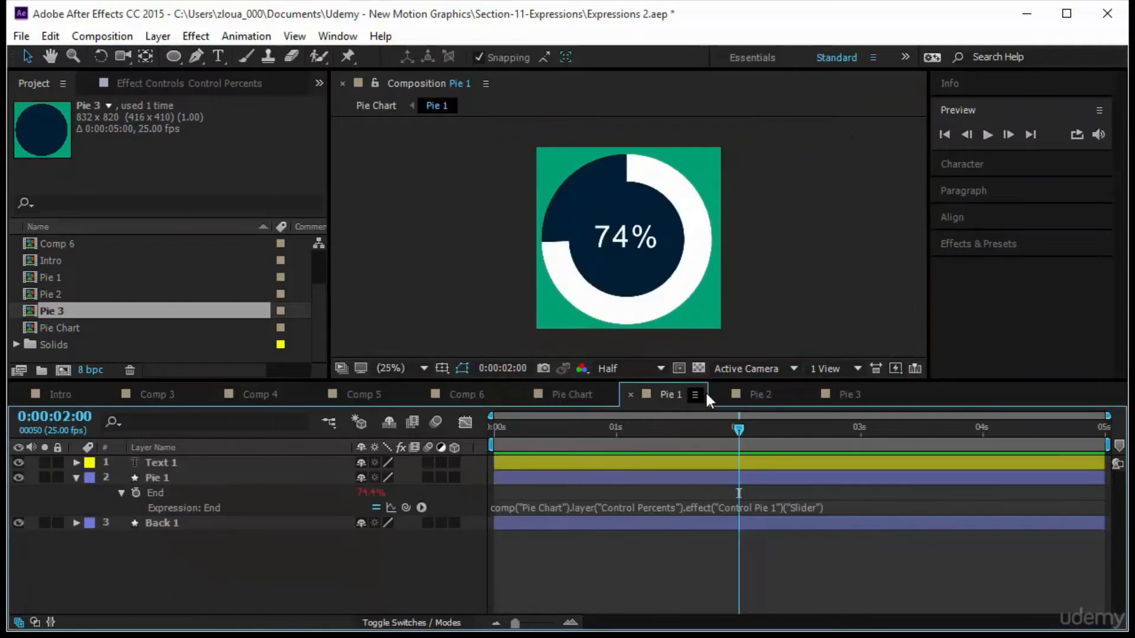
pyautogui.click(562, 215)
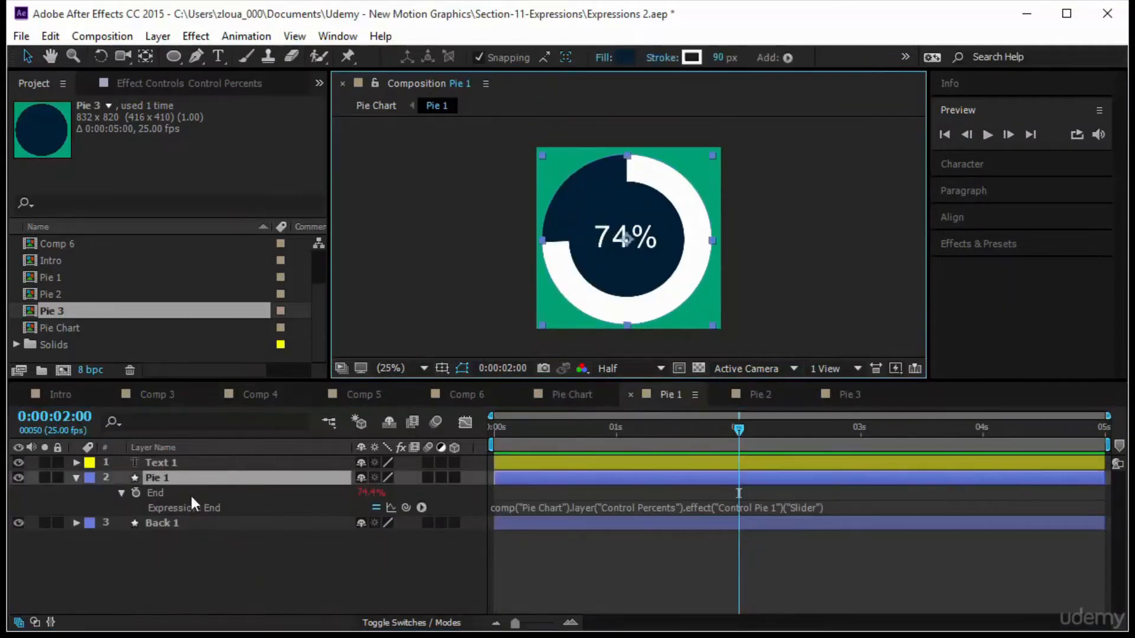
pyautogui.click(183, 516)
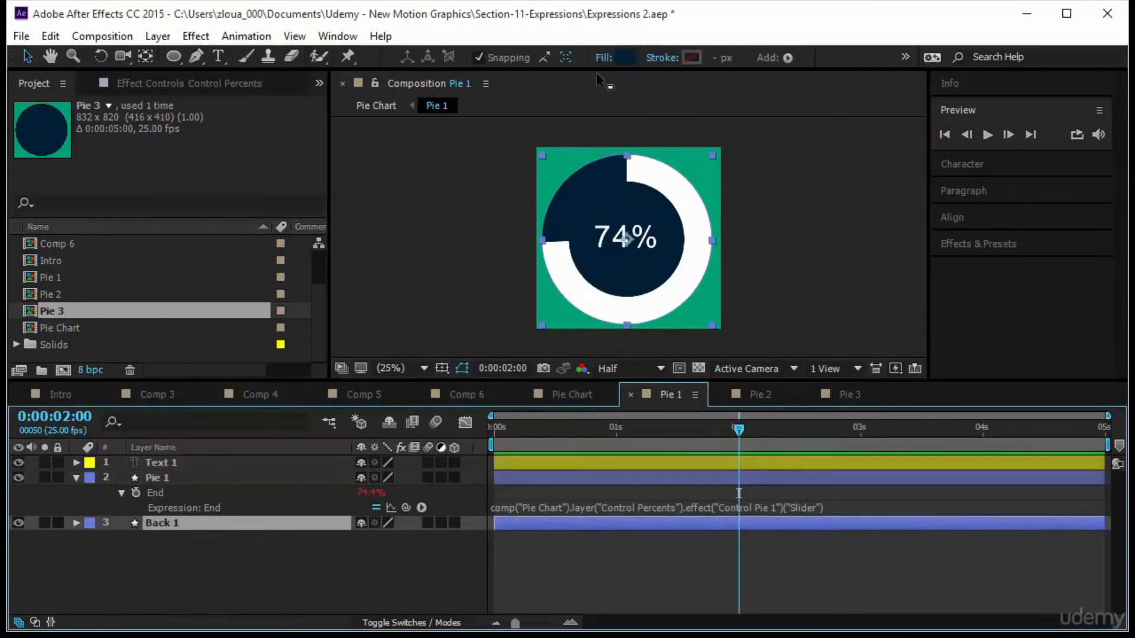
pyautogui.click(618, 57)
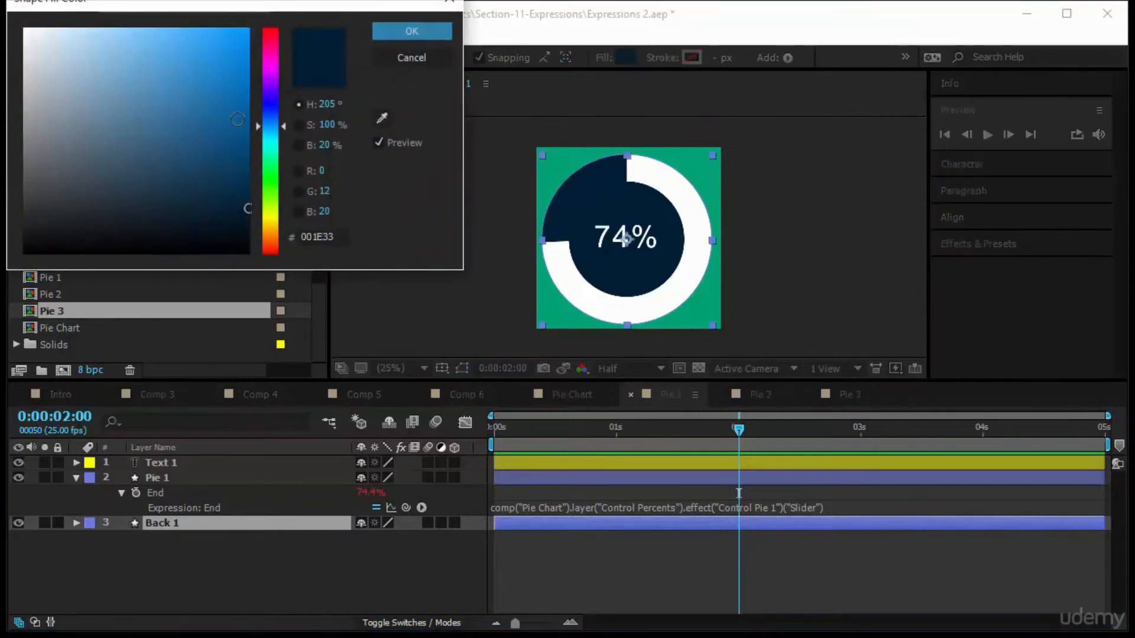
pyautogui.click(248, 56)
pyautogui.click(406, 31)
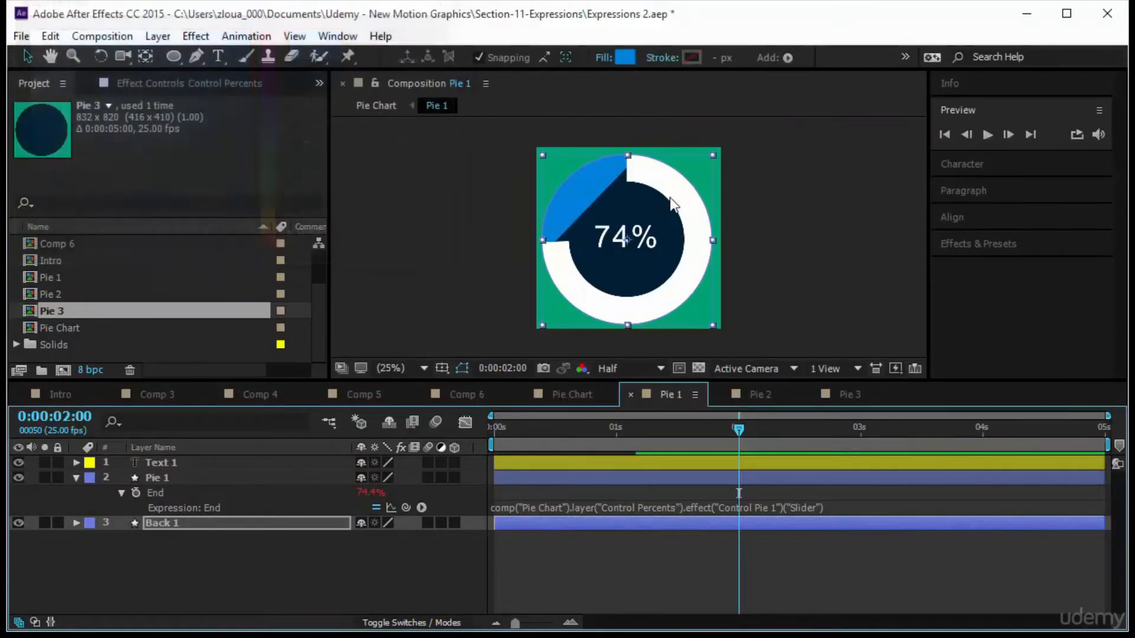
# Set the Pie 1 shape layer's fill to none so the blue background shows through.
pyautogui.click(219, 475)
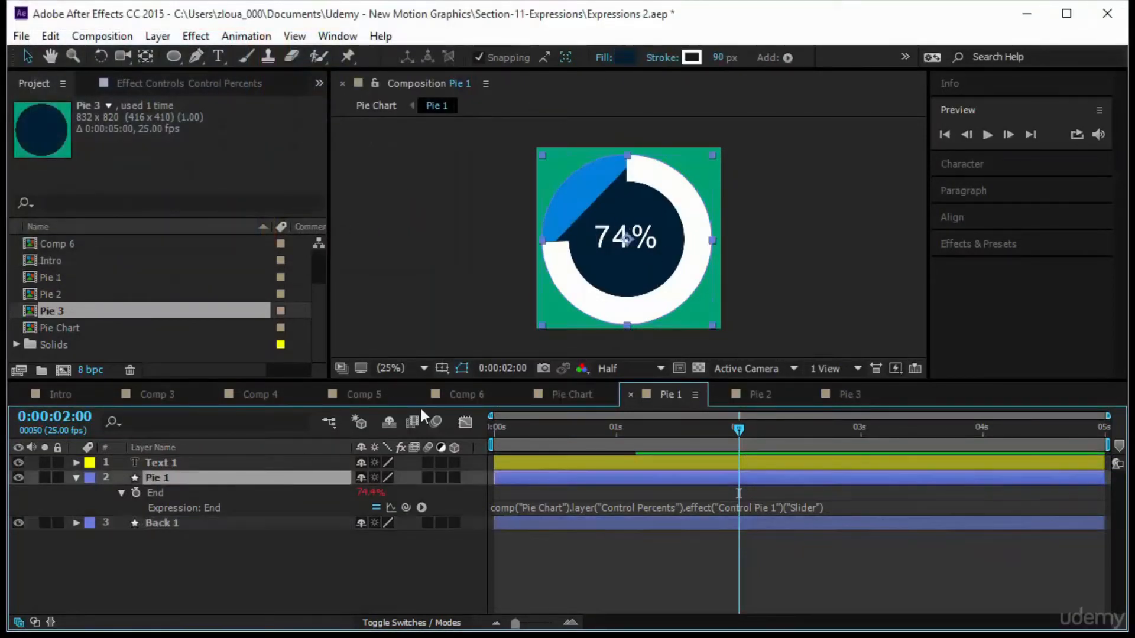
pyautogui.click(598, 57)
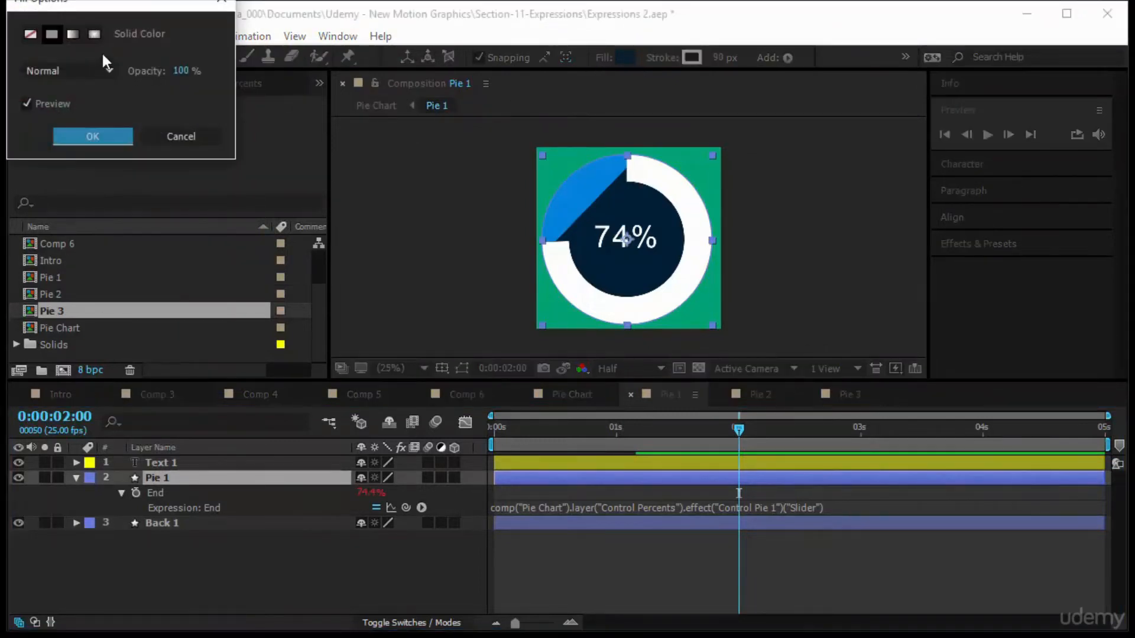
pyautogui.click(104, 133)
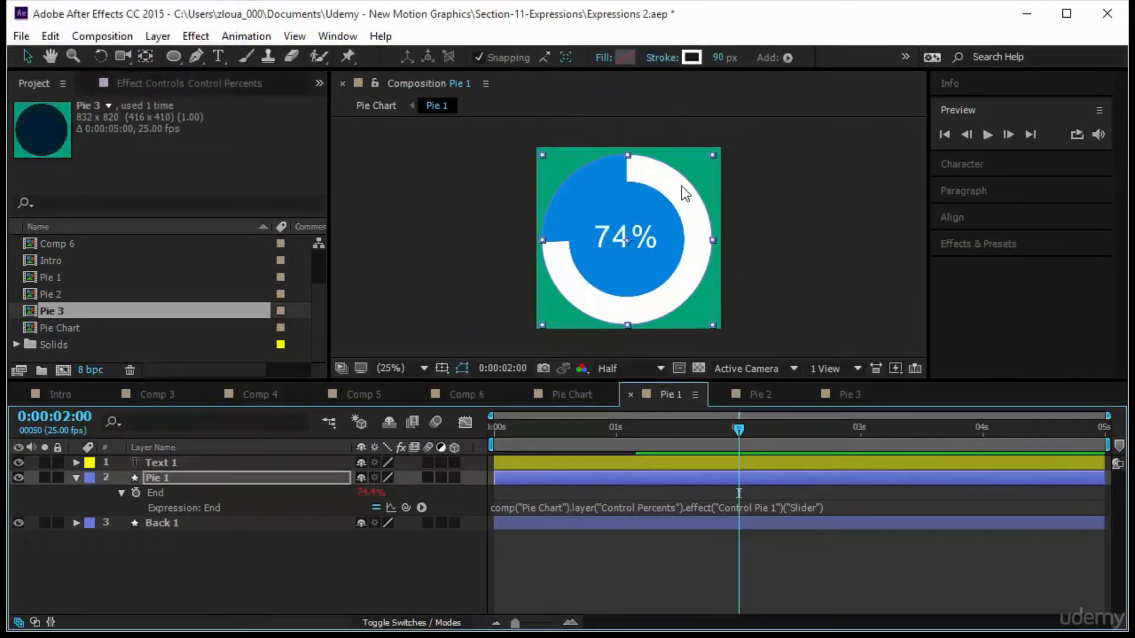
# Return to Pie Chart, select all three Control Percents end keyframes, and shift them about 1.9 s later.
pyautogui.click(579, 395)
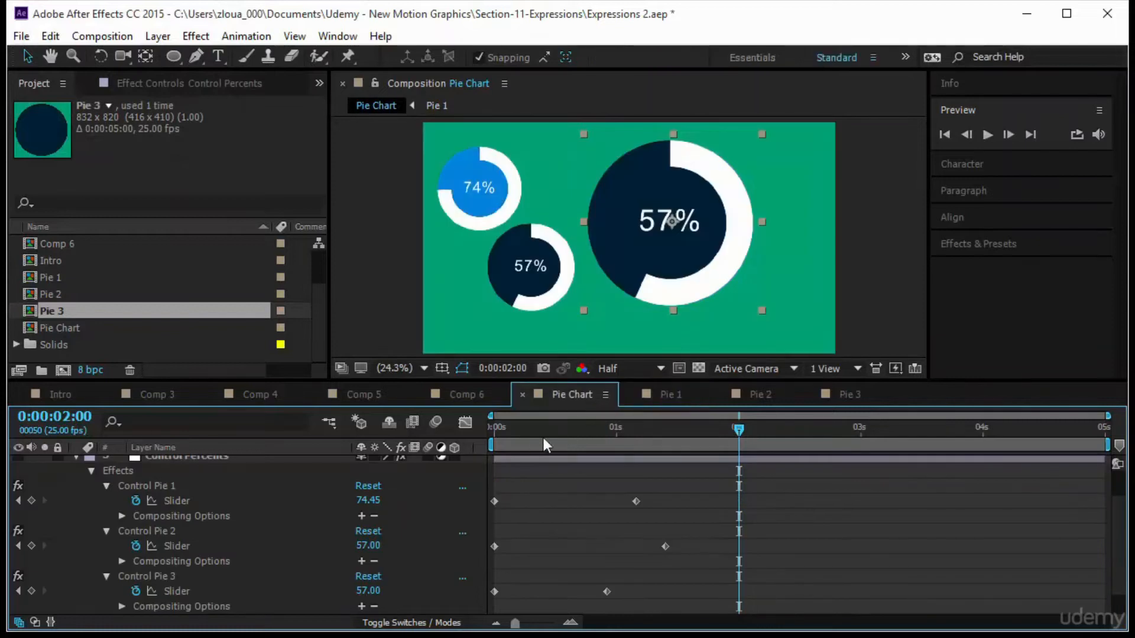
pyautogui.press('space')
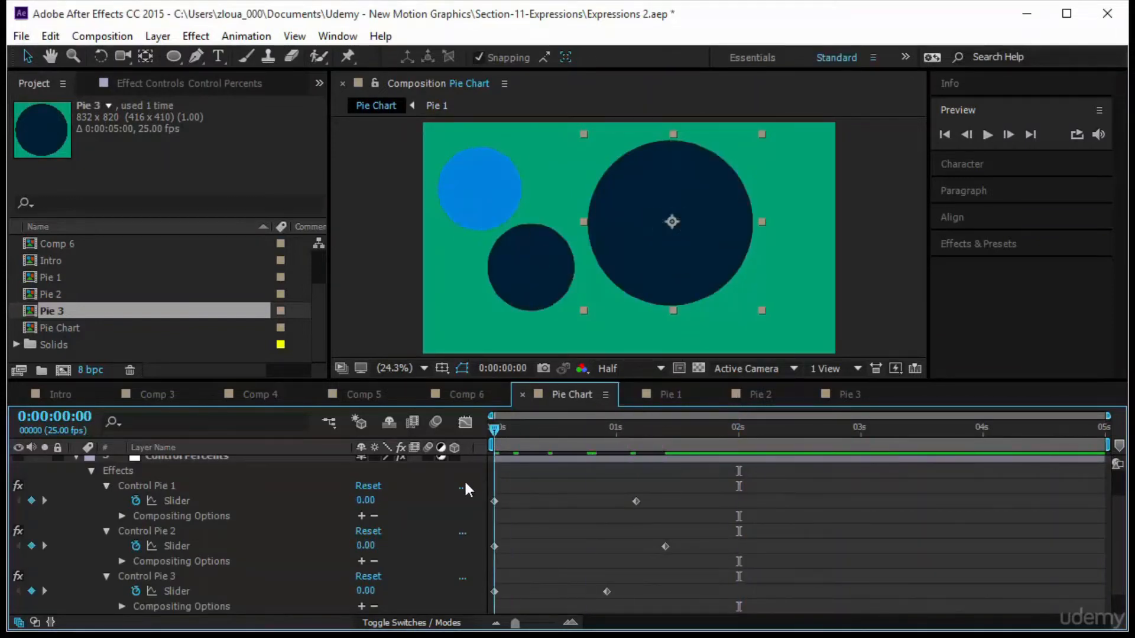
pyautogui.scroll(2, 313, 545)
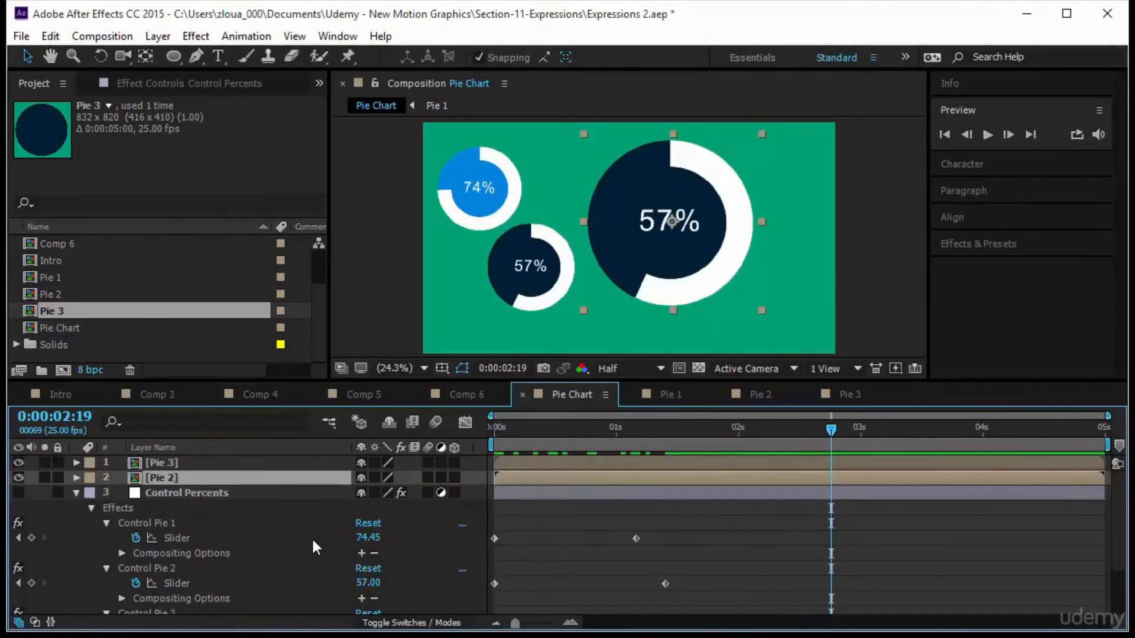
pyautogui.click(76, 493)
pyautogui.click(164, 497)
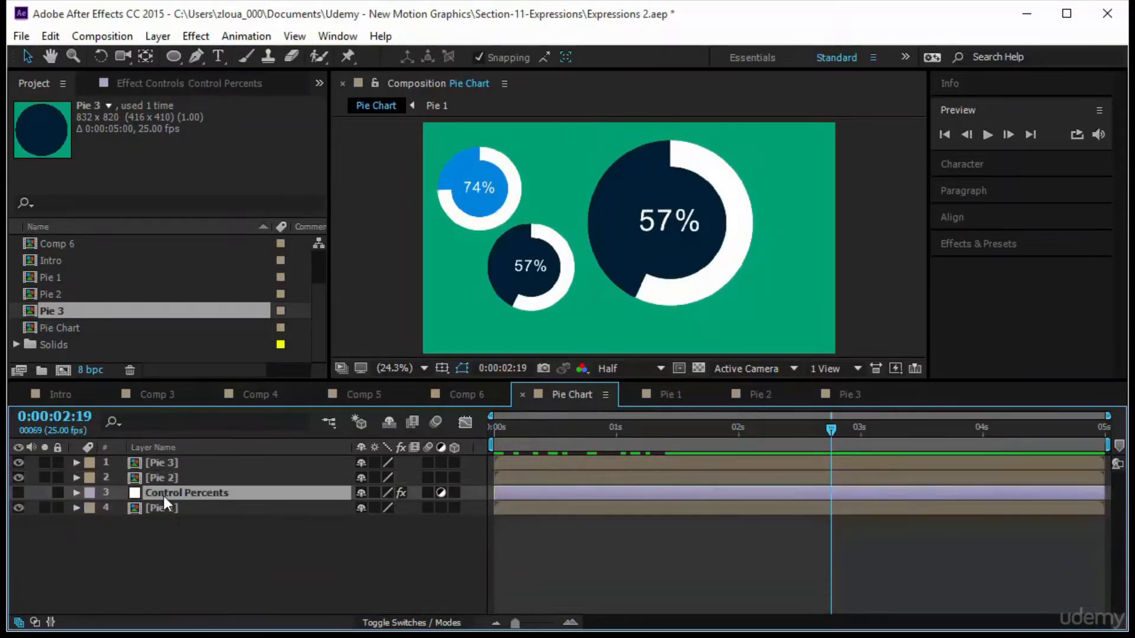
pyautogui.click(73, 496)
pyautogui.scroll(-2, 214, 524)
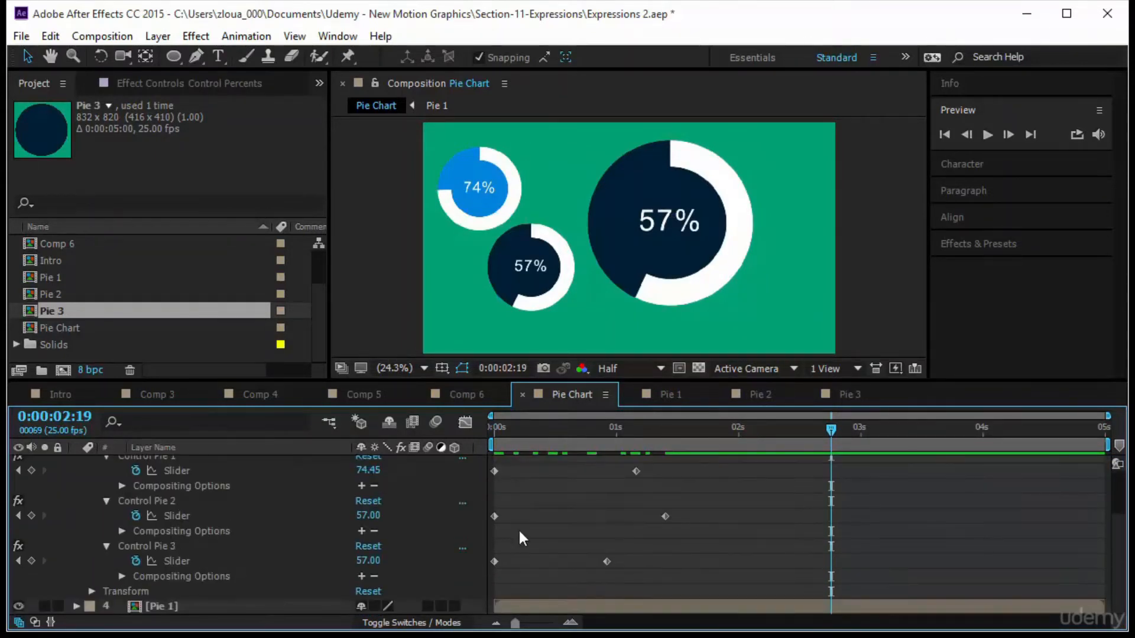
pyautogui.moveTo(721, 464); pyautogui.dragTo(541, 601)
pyautogui.moveTo(605, 560); pyautogui.dragTo(840, 561)
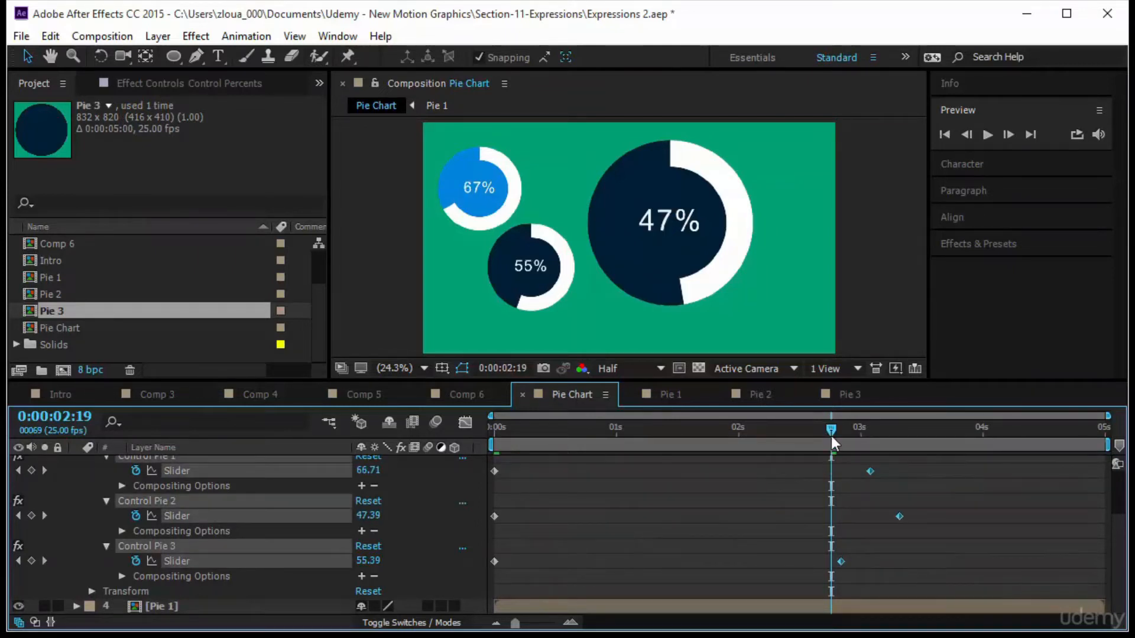
# Preview the Pie Chart animation from the beginning.
pyautogui.press('Home')
pyautogui.click(988, 134)
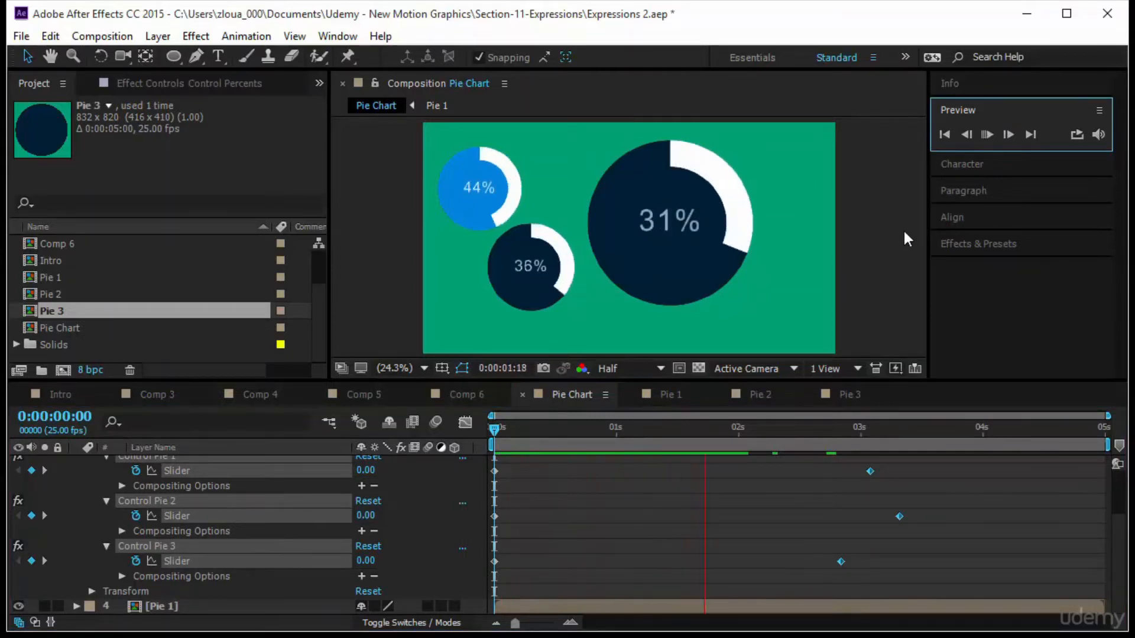
pyautogui.scroll(2, 158, 296)
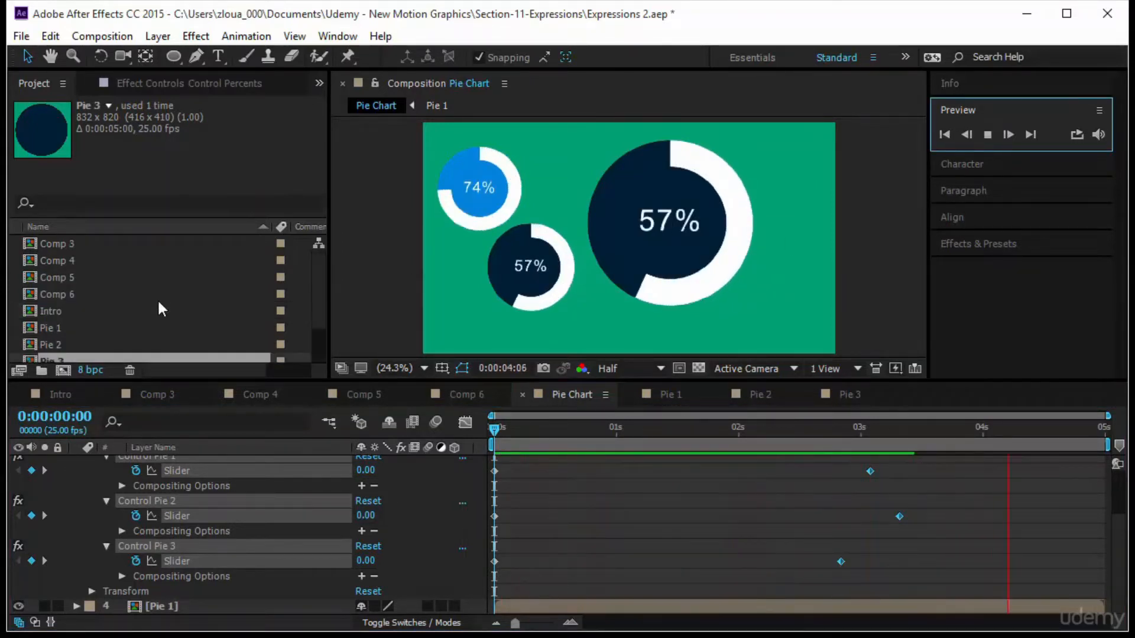
# Search Effects & Presets for control and select Slider Control under Expression Controls.
pyautogui.click(192, 82)
pyautogui.click(1056, 246)
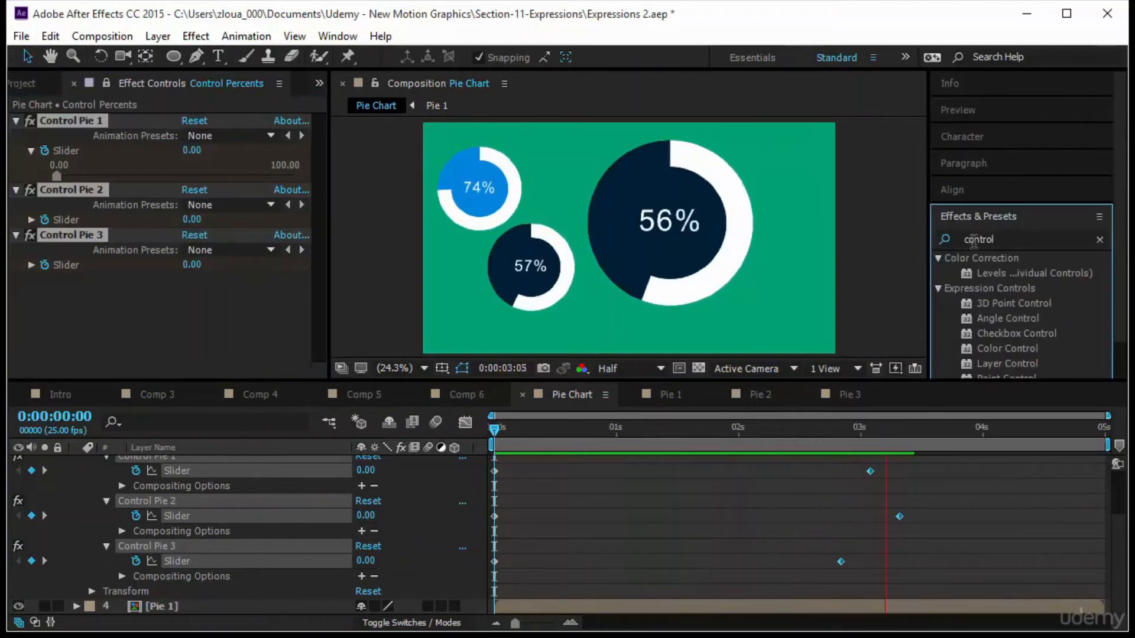
pyautogui.scroll(-2, 1047, 331)
pyautogui.click(1056, 353)
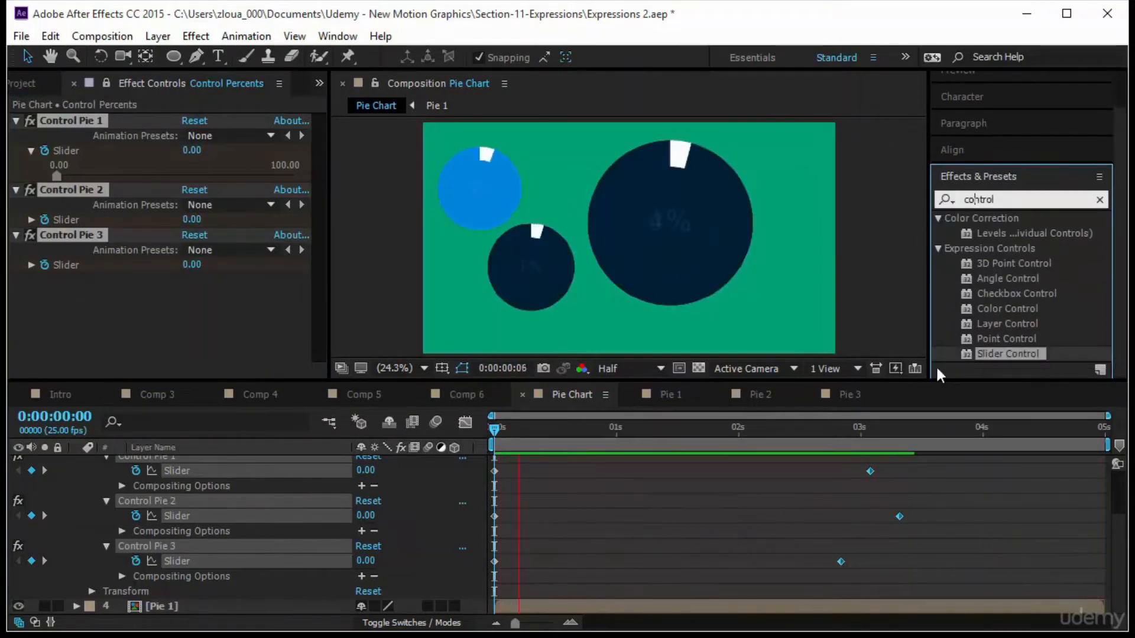
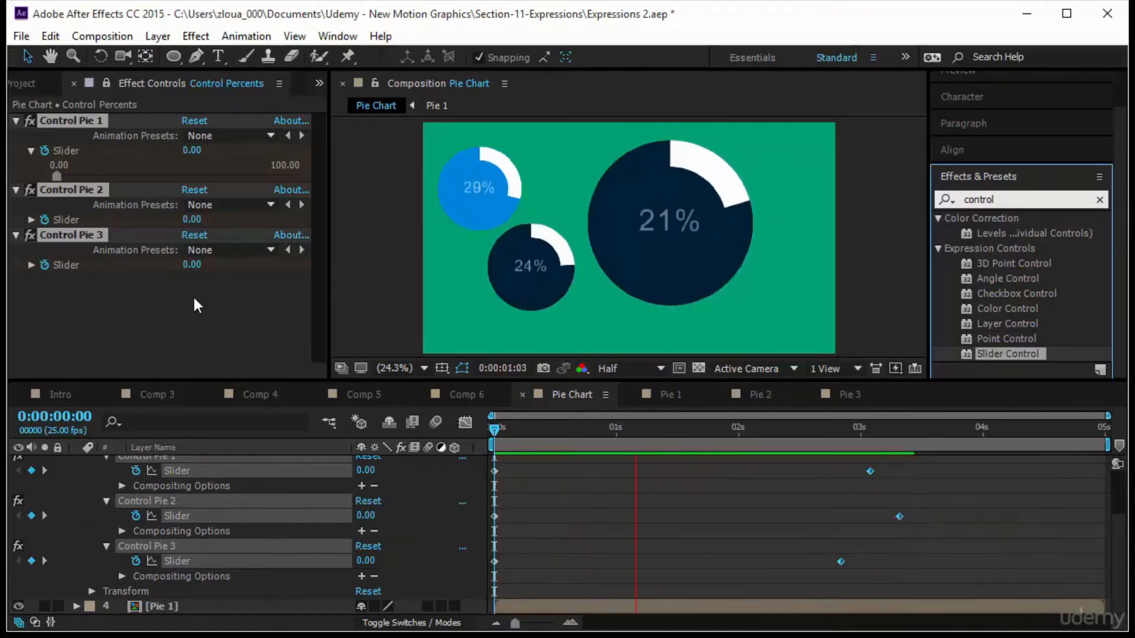
# Open the Pie 1 and Pie 2 precomps and scrub their timelines to check the ring animation.
pyautogui.click(663, 394)
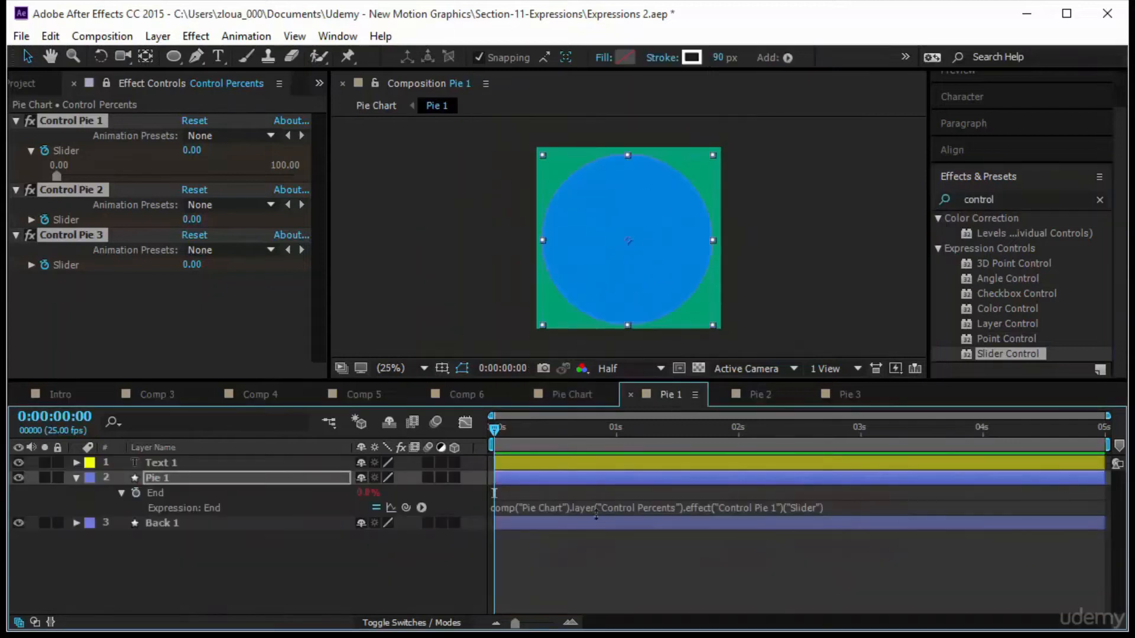
pyautogui.moveTo(503, 431); pyautogui.dragTo(474, 544)
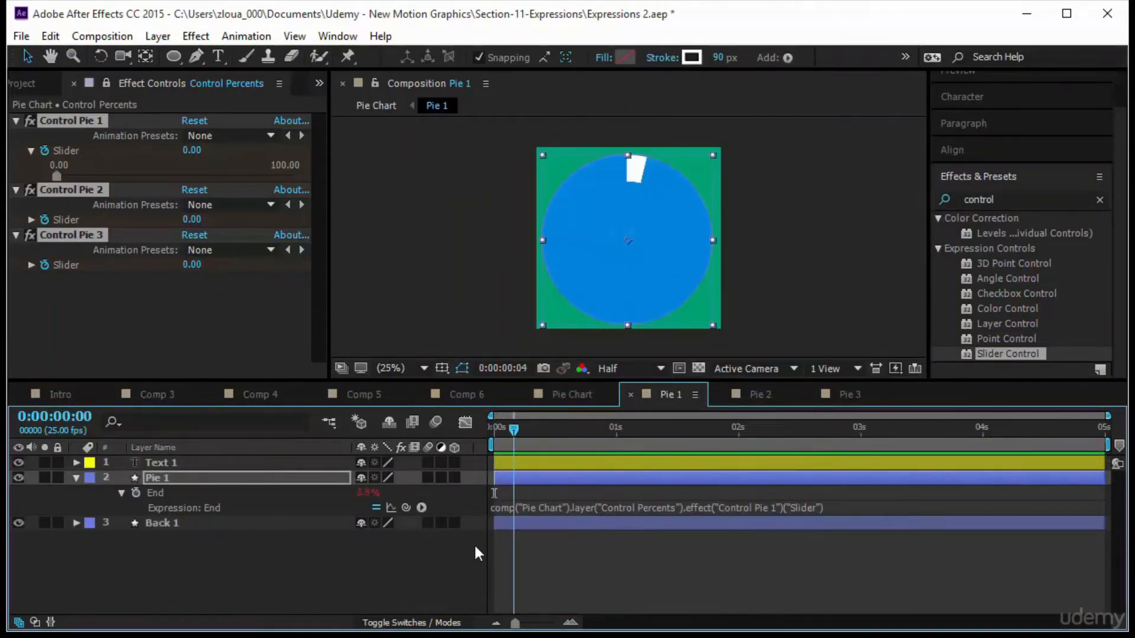
pyautogui.click(773, 394)
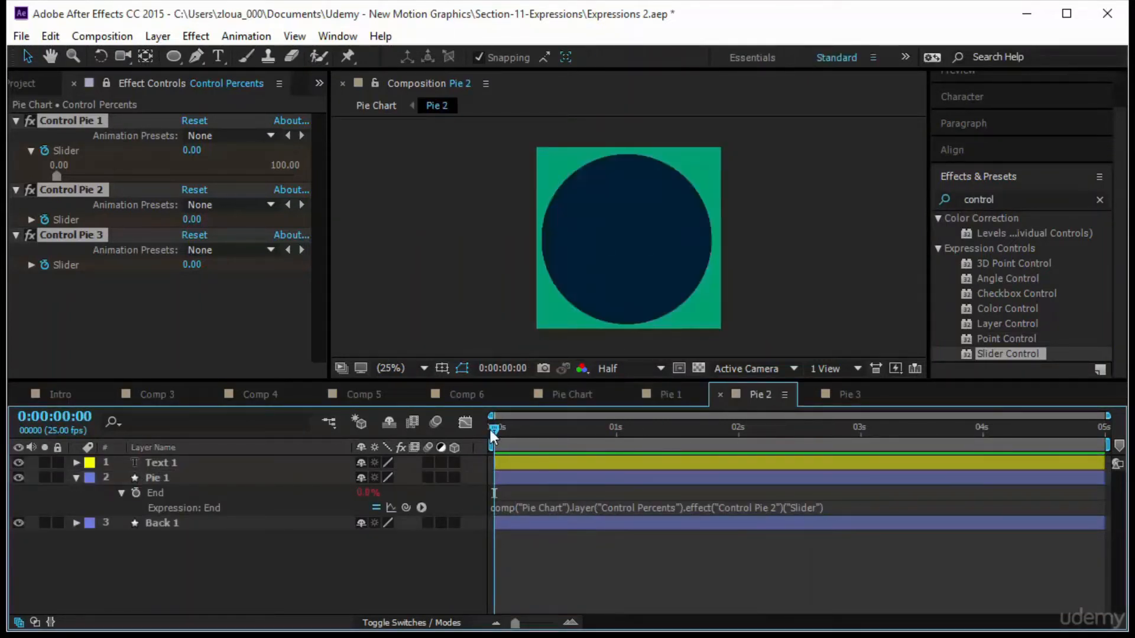
pyautogui.moveTo(490, 430); pyautogui.dragTo(491, 467)
# Clear the Effects & Presets search and expand the Expression Controls category.
pyautogui.click(995, 247)
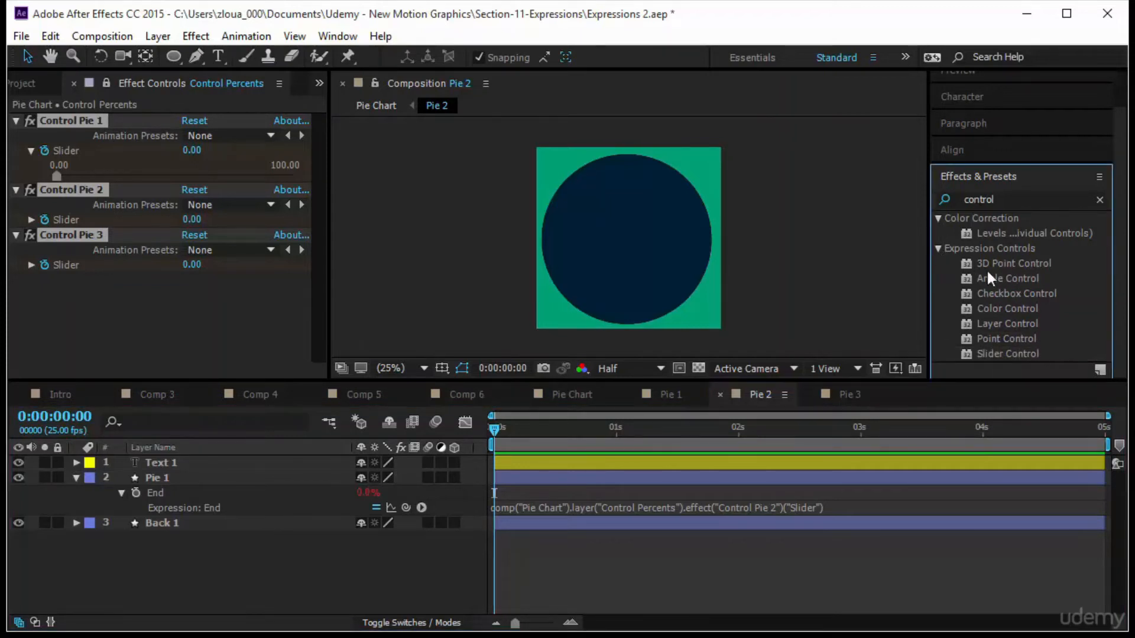
pyautogui.click(981, 201)
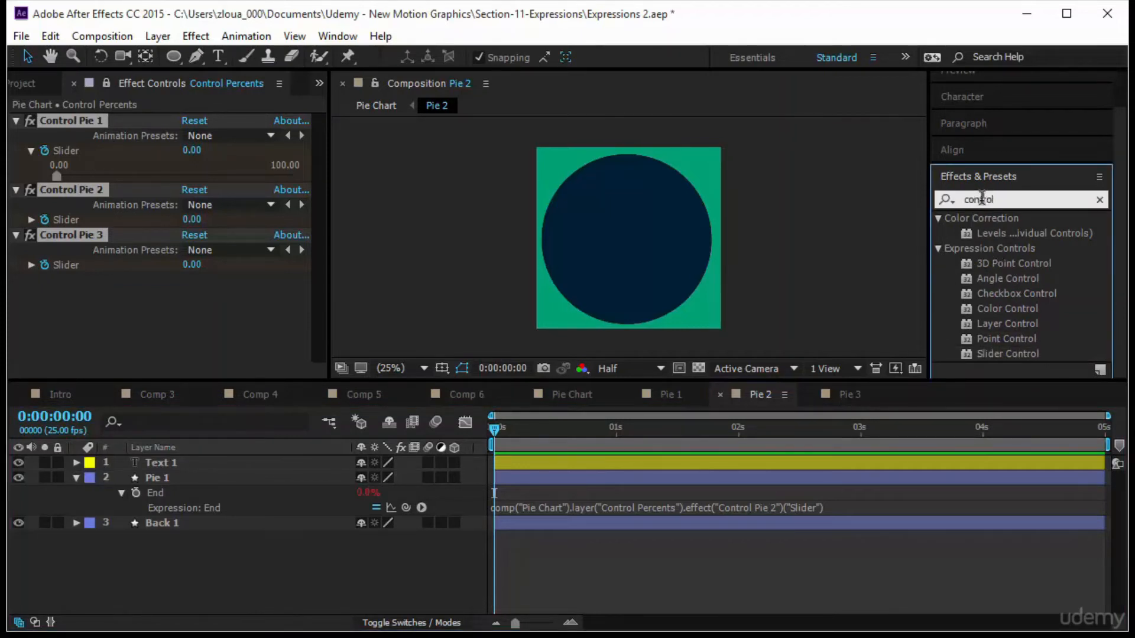
pyautogui.click(1100, 200)
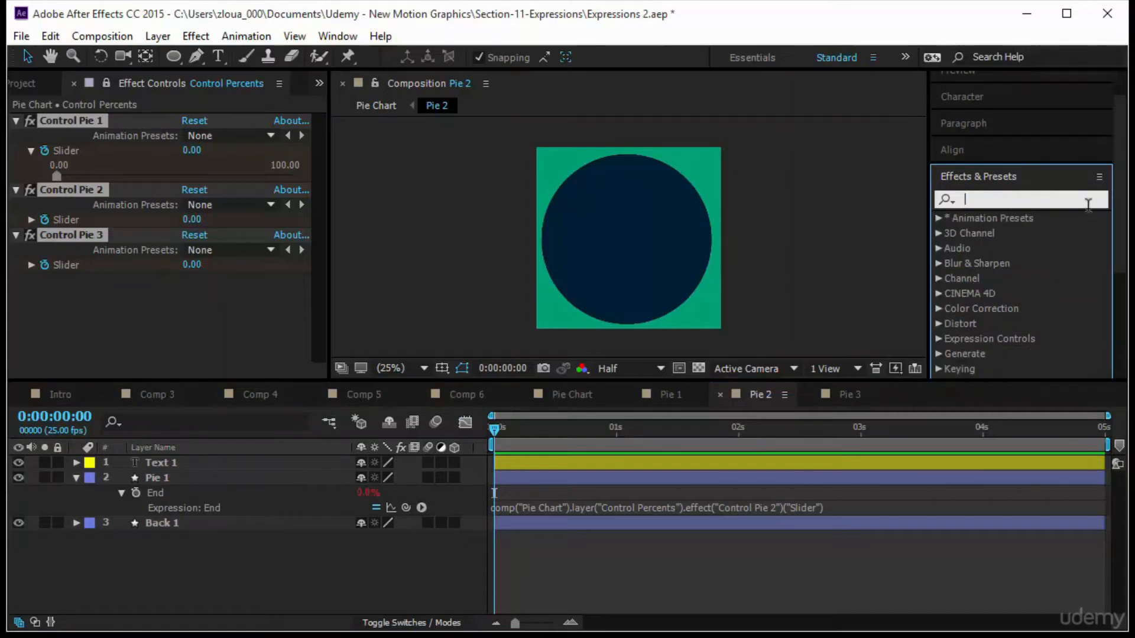
pyautogui.click(1033, 278)
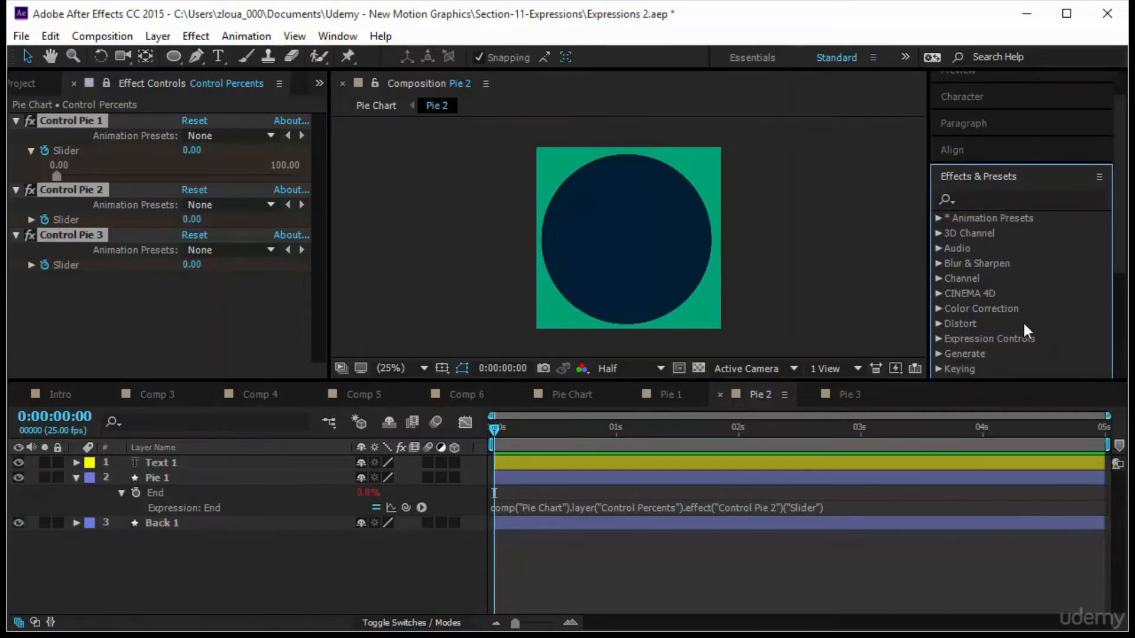
pyautogui.click(937, 339)
pyautogui.scroll(-4, 1005, 338)
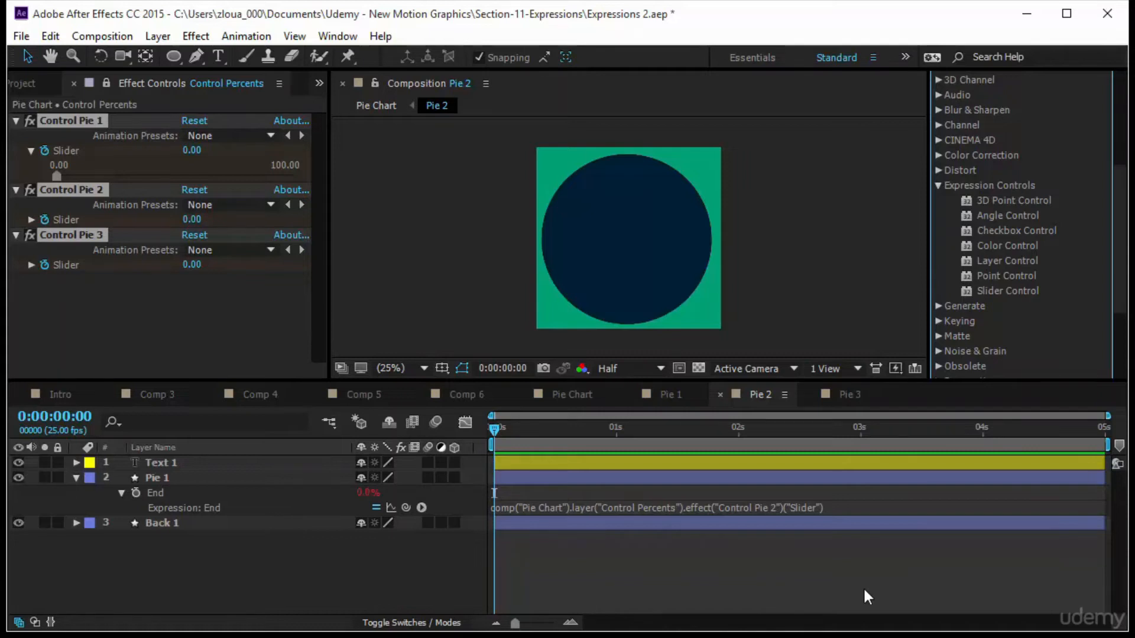
# In Pie Chart, shrink the large pie, move it to the upper right, and move the lower pie up.
pyautogui.click(586, 391)
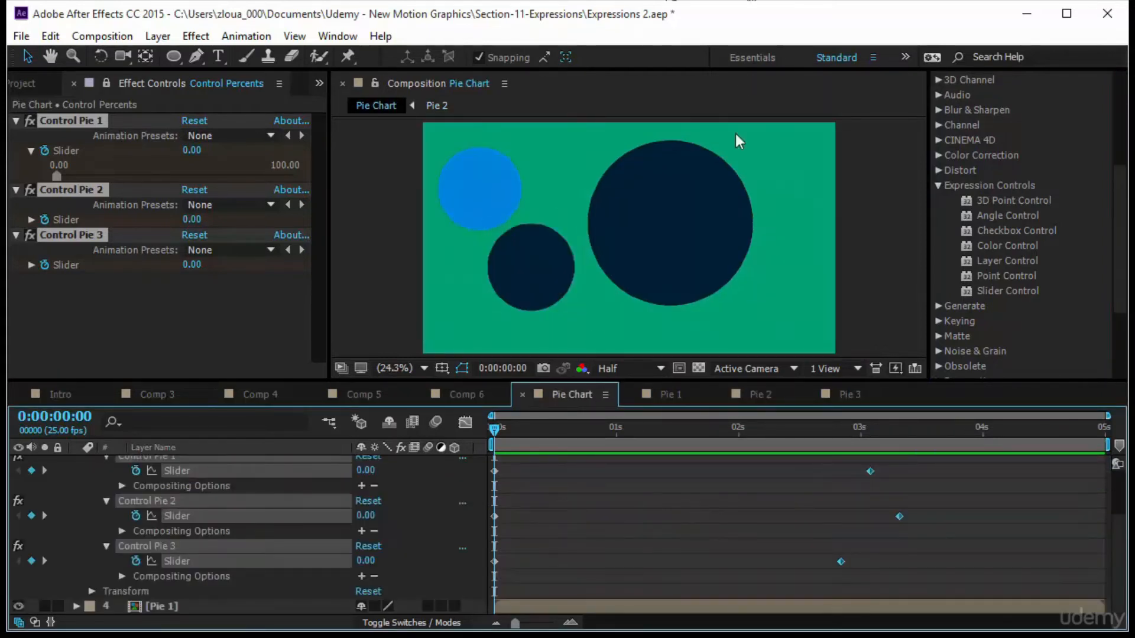
pyautogui.click(682, 251)
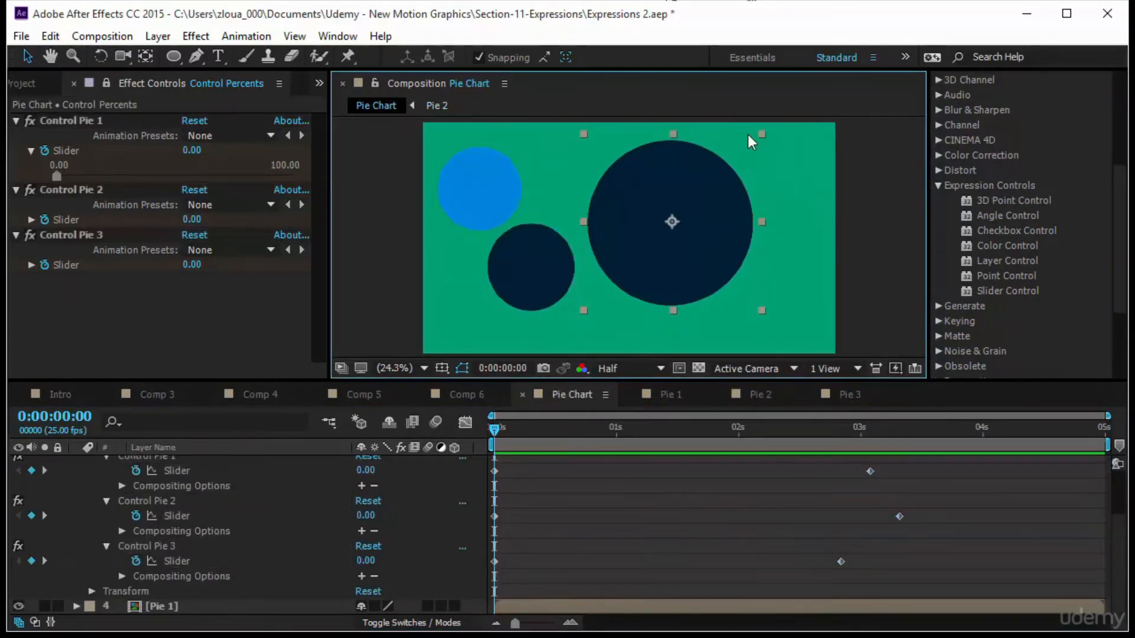
pyautogui.moveTo(762, 134); pyautogui.dragTo(730, 161)
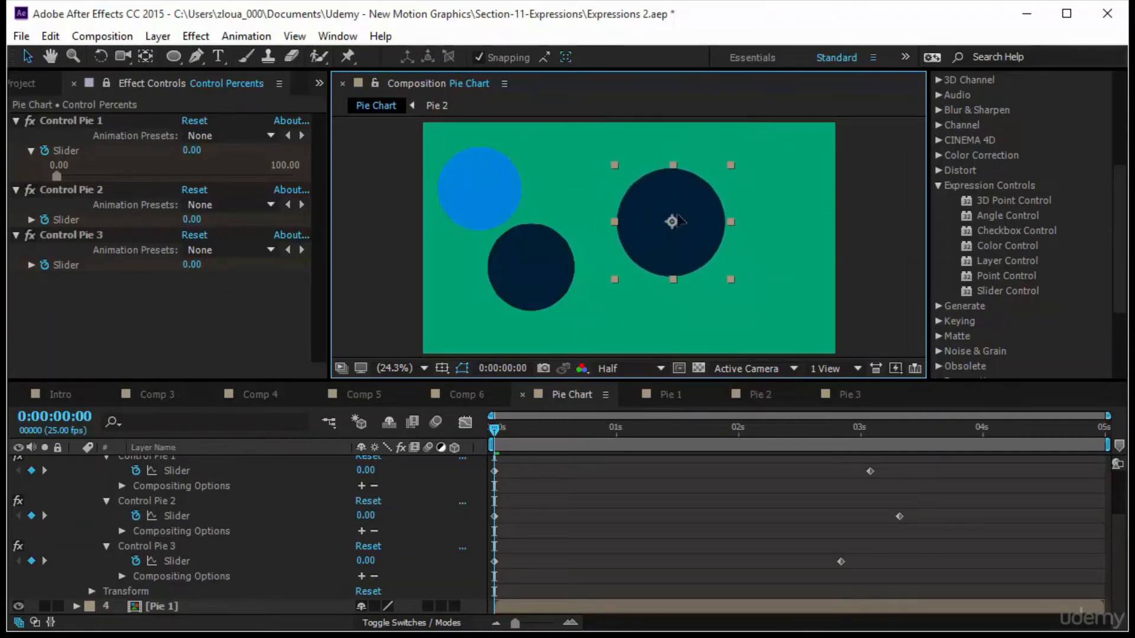
pyautogui.moveTo(678, 220); pyautogui.dragTo(771, 189)
pyautogui.click(555, 274)
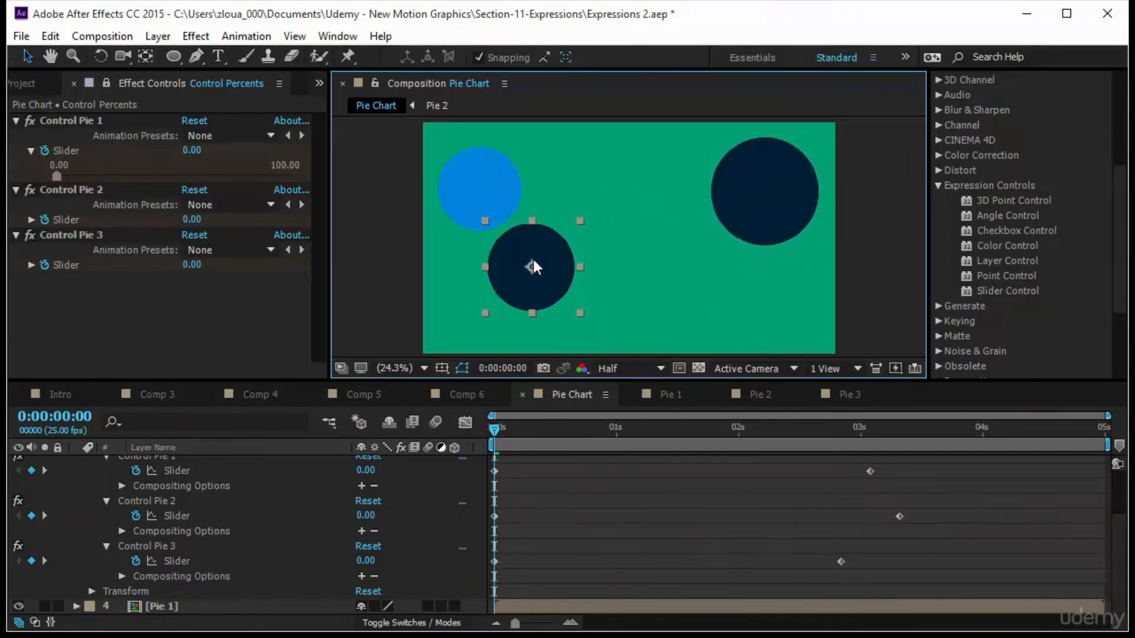
pyautogui.moveTo(533, 268); pyautogui.dragTo(620, 197)
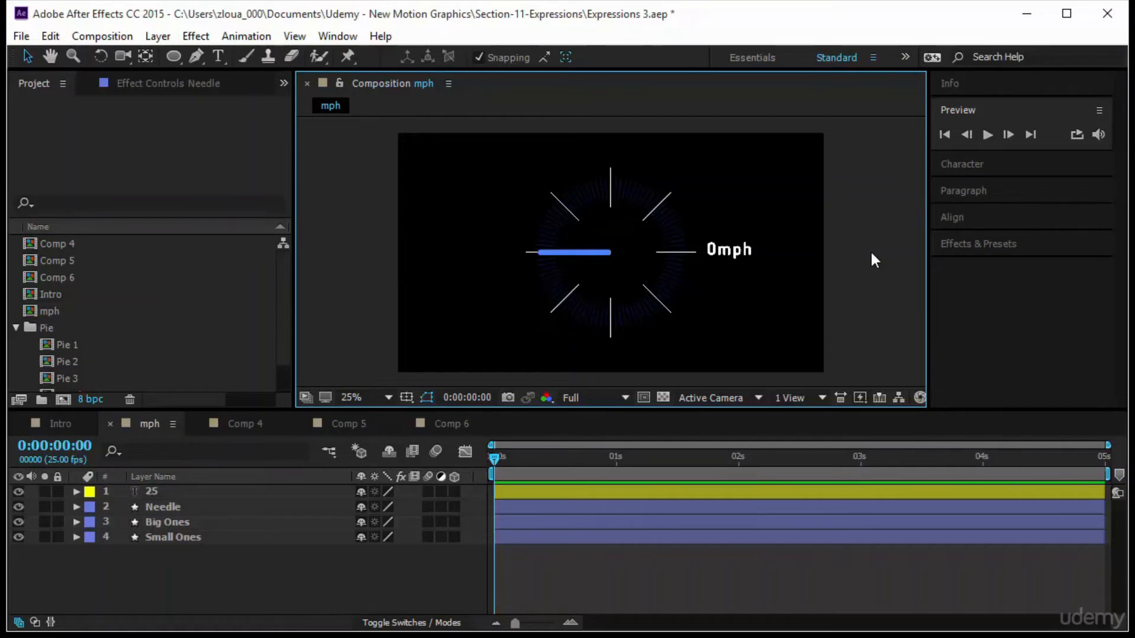
# Preview the mph speedometer composition, then select and delete all four of its layers.
pyautogui.click(986, 134)
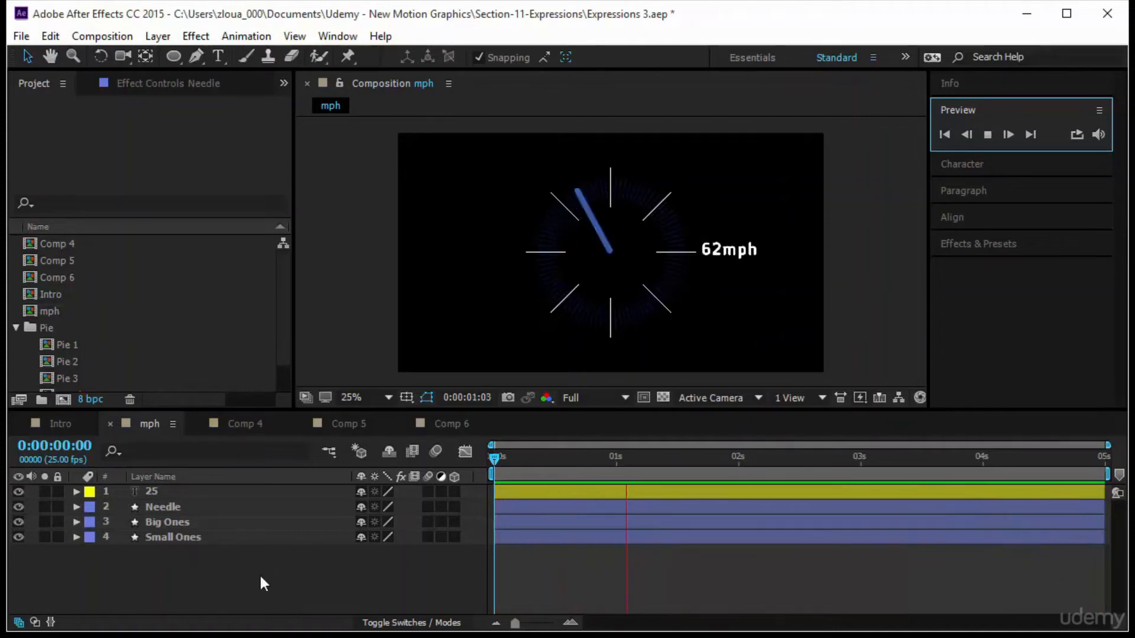
pyautogui.moveTo(260, 573); pyautogui.dragTo(257, 480)
pyautogui.press('Delete')
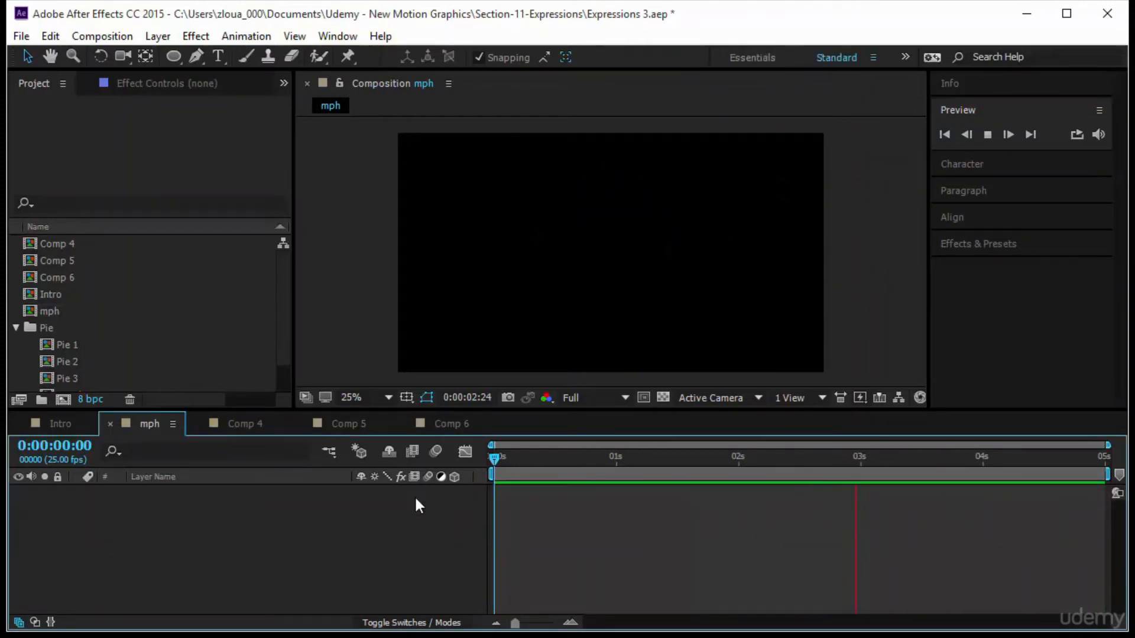
# Draw a thin vertical rectangle shape about 8 by 212 px above the composition centre.
pyautogui.press('q')
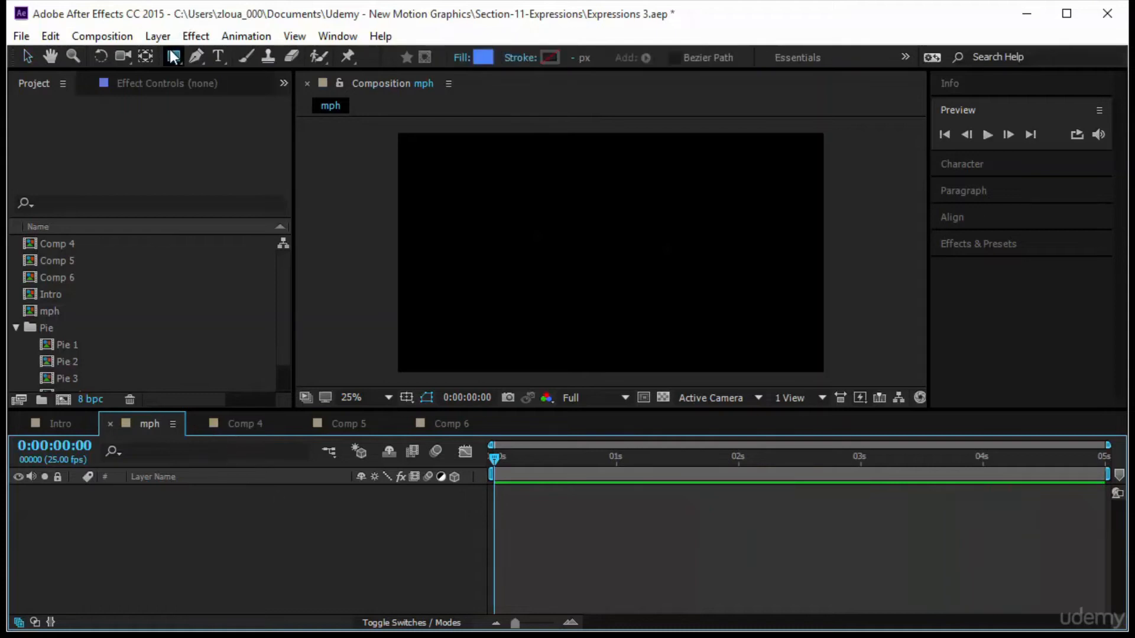
pyautogui.moveTo(588, 195); pyautogui.dragTo(588, 242)
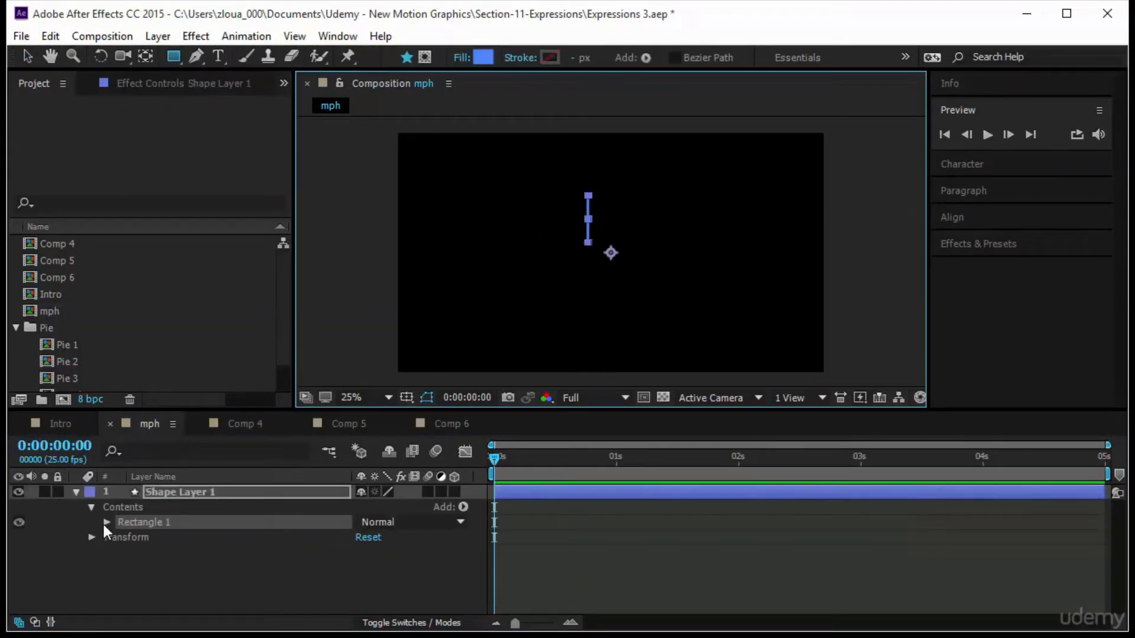
# Set the Rectangle 1 group's transform position to 0,0.
pyautogui.click(107, 522)
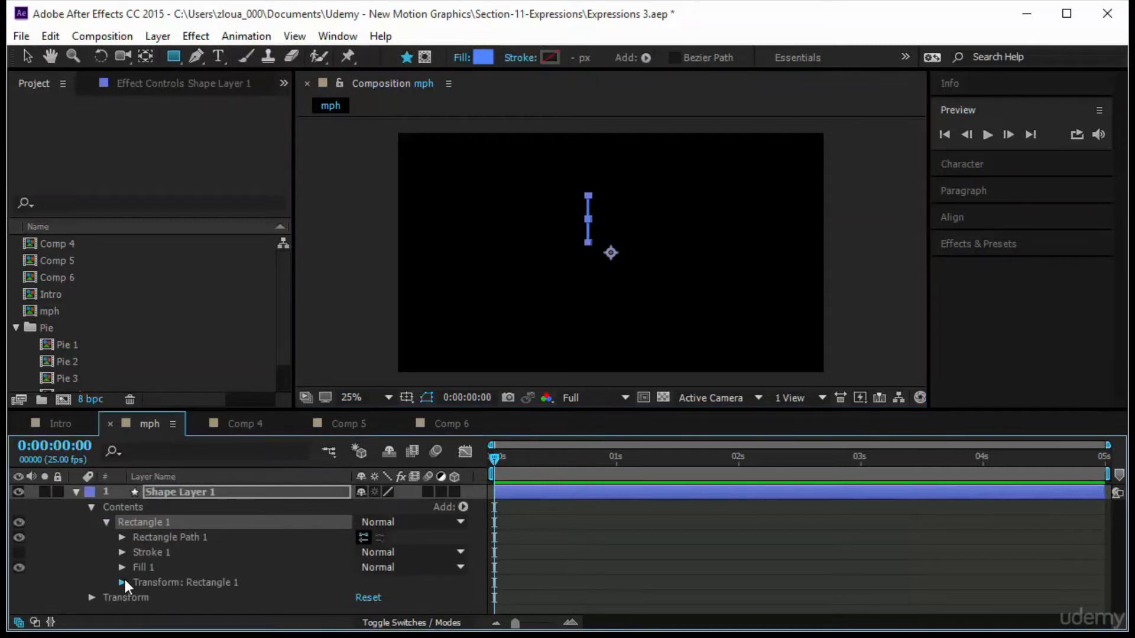
pyautogui.click(123, 577)
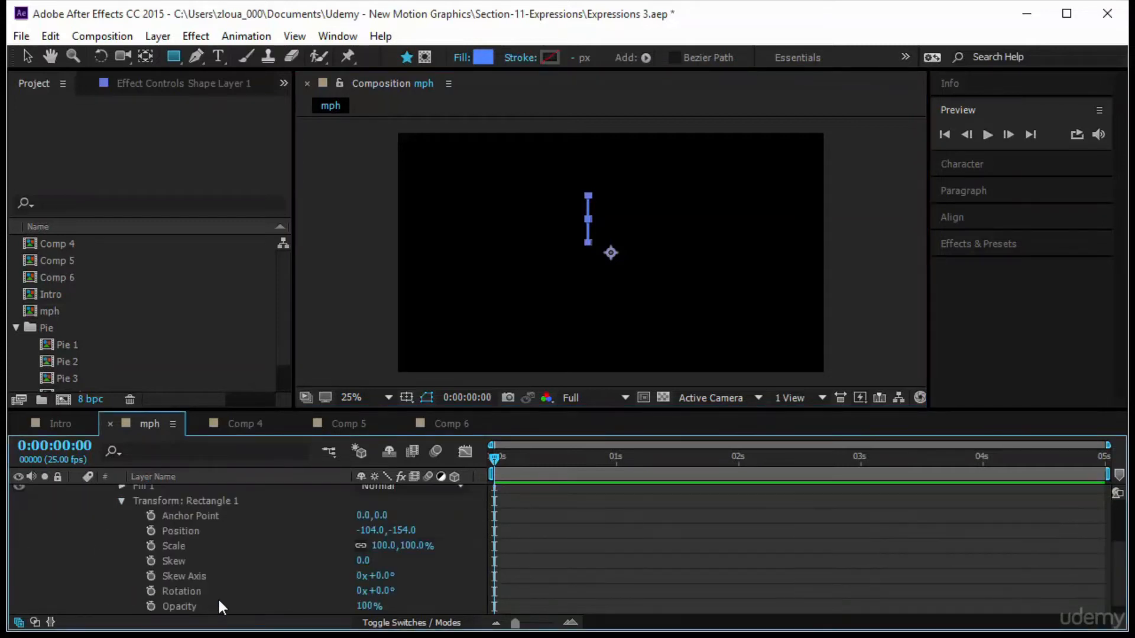
pyautogui.click(371, 530)
pyautogui.write('0')
pyautogui.press('Tab')
pyautogui.write('0')
pyautogui.press('Return')
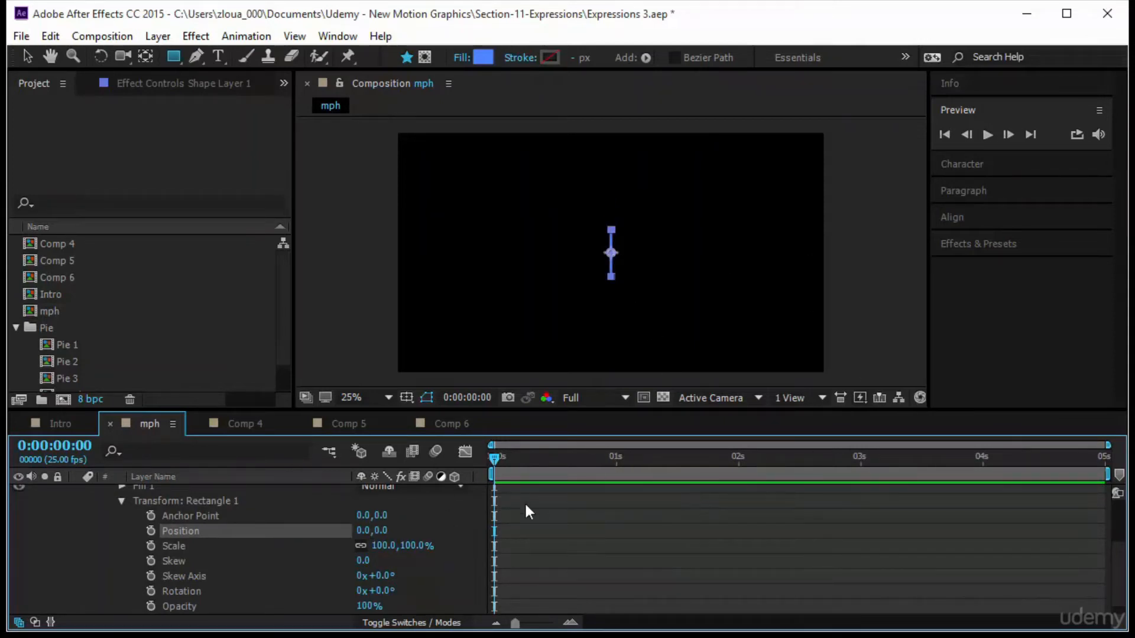
# Add a Repeater to the Rectangle 1 group and expand it.
pyautogui.scroll(3, 218, 538)
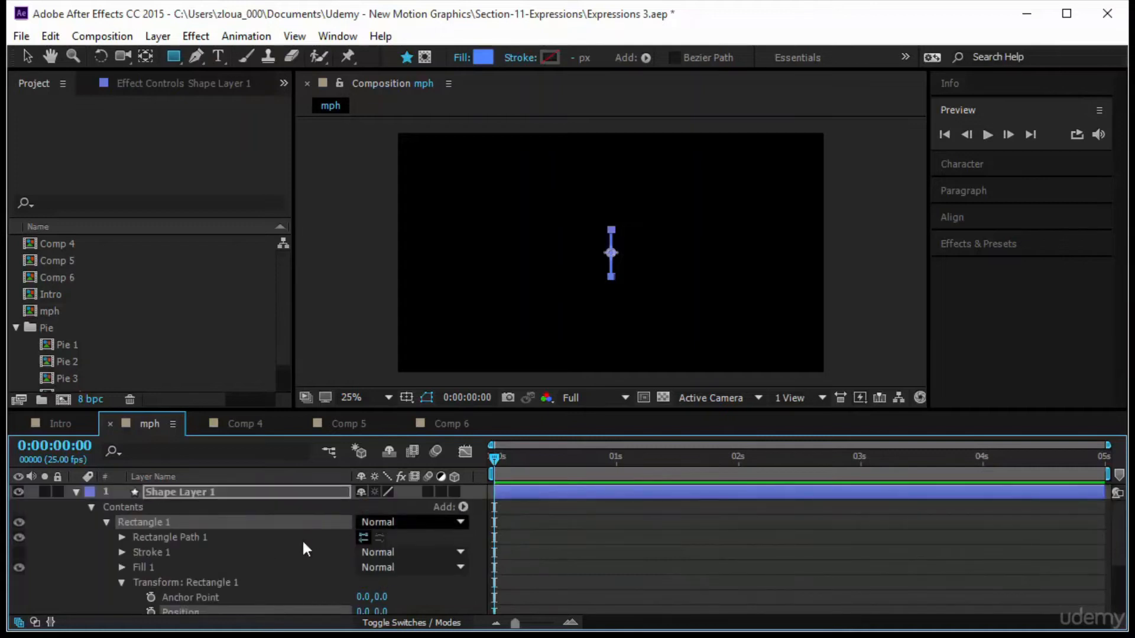
pyautogui.click(120, 584)
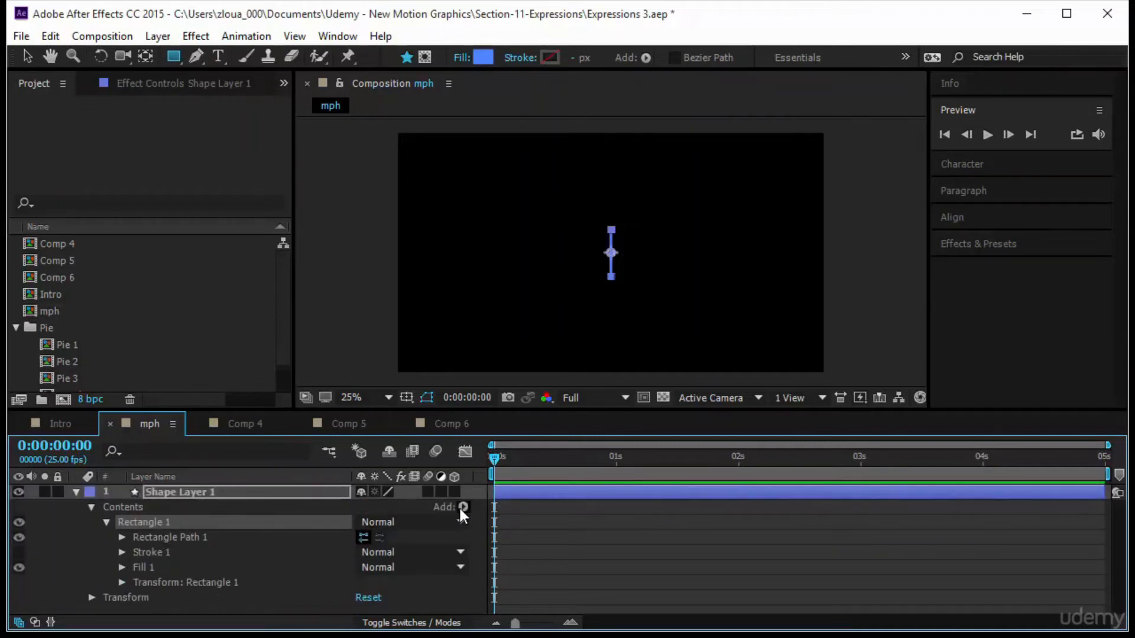
pyautogui.click(461, 508)
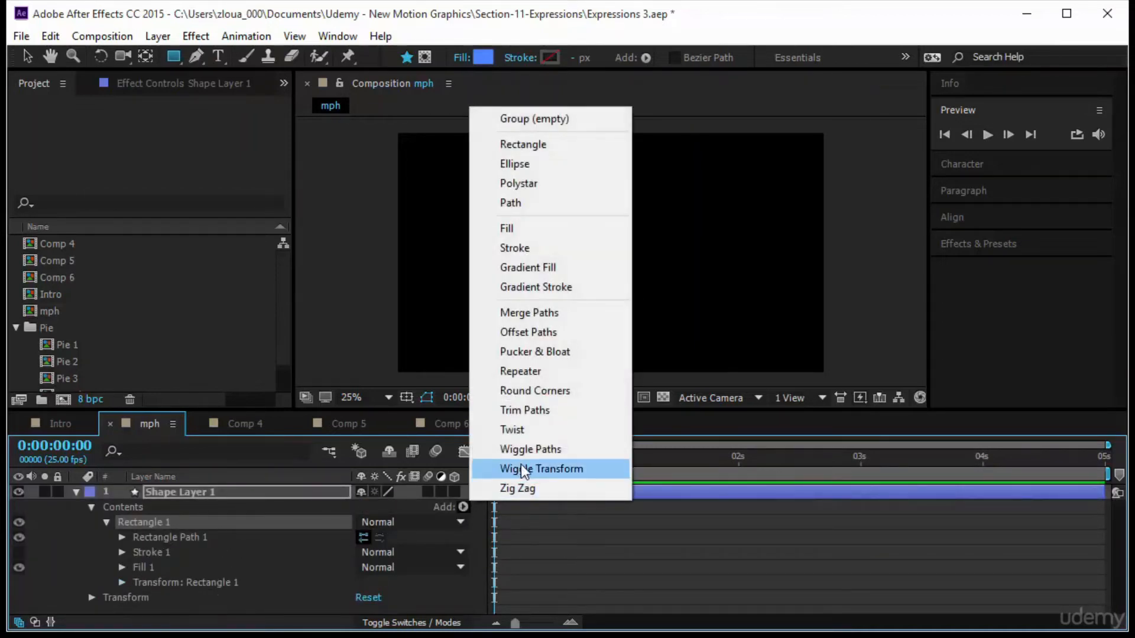
pyautogui.click(571, 373)
pyautogui.click(121, 576)
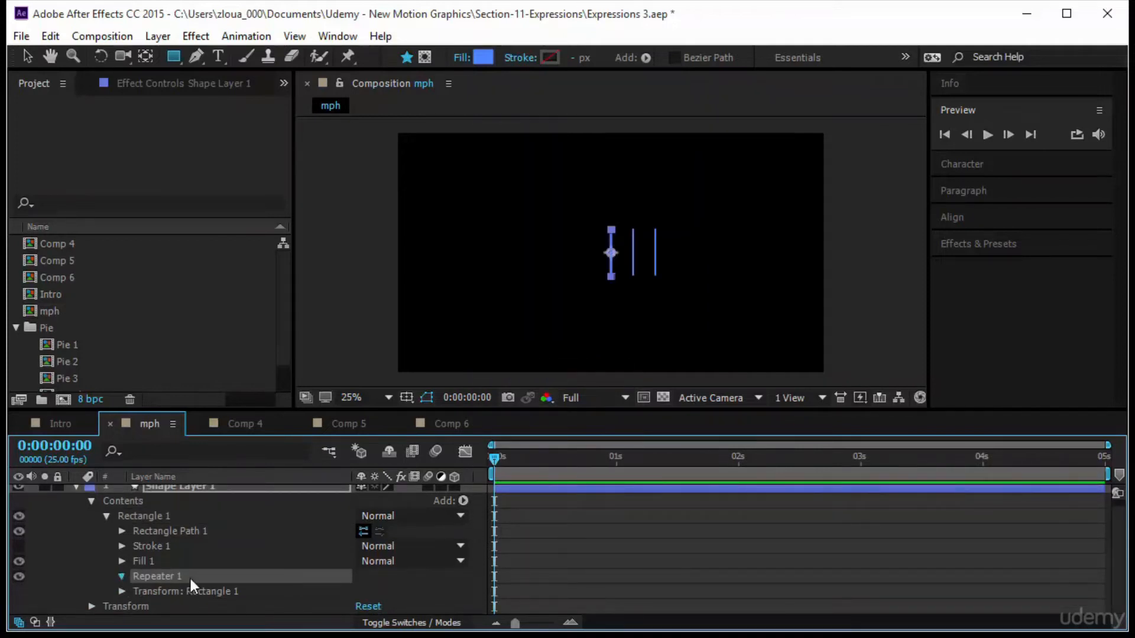
# Set the repeater's copies to 80.
pyautogui.scroll(-2, 250, 593)
pyautogui.click(360, 530)
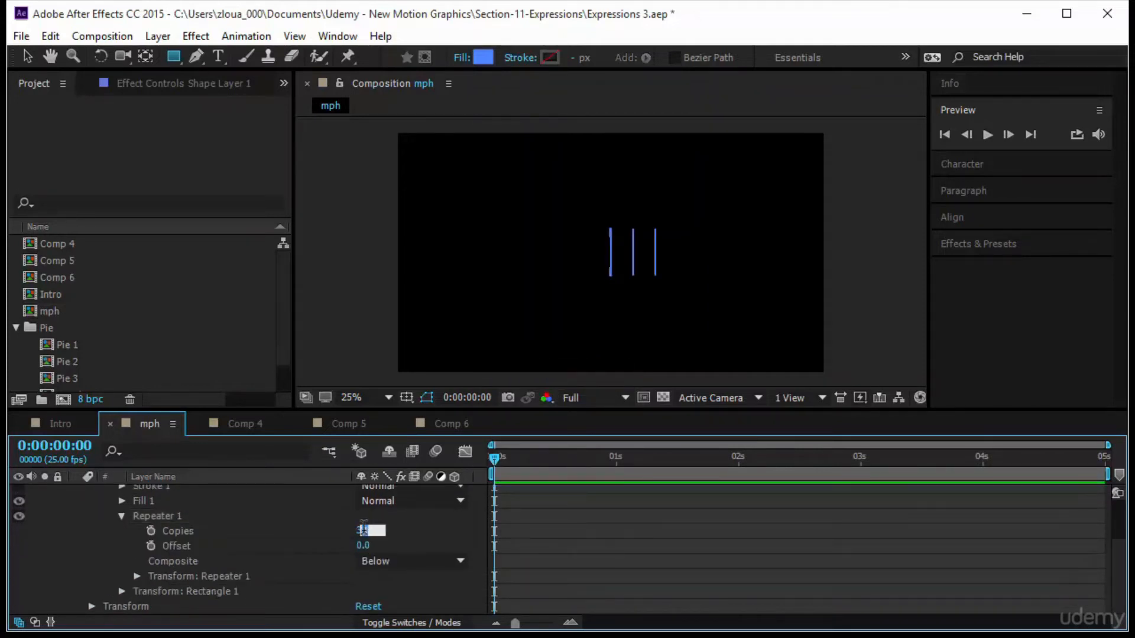
pyautogui.write('80')
pyautogui.press('Return')
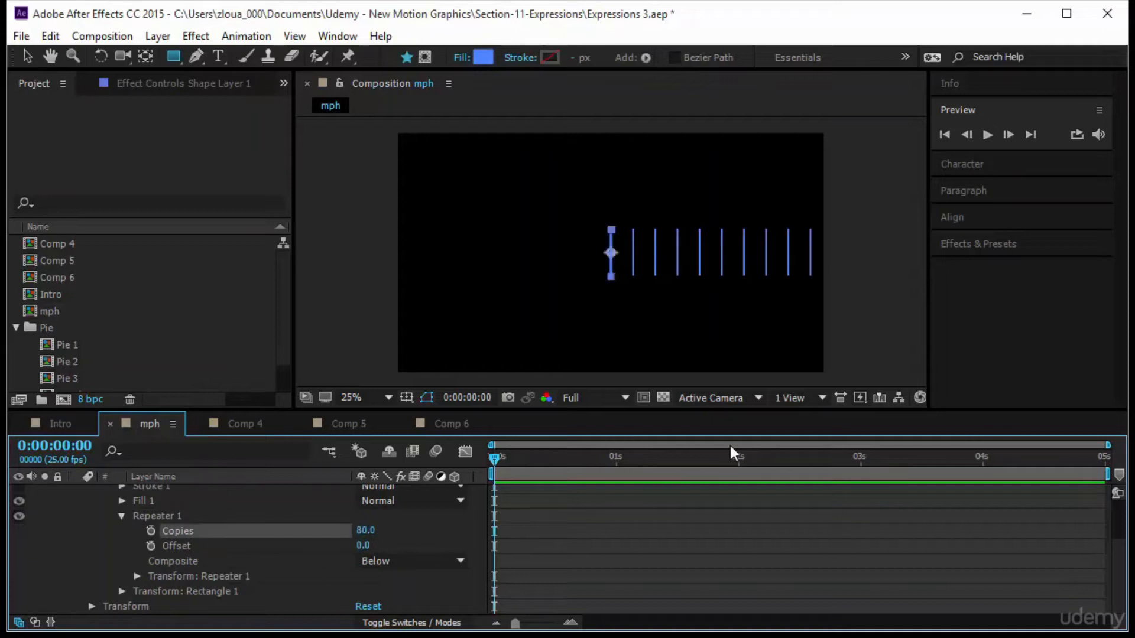
# Set the repeater transform's position to 0,0.
pyautogui.click(136, 576)
pyautogui.scroll(-2, 253, 564)
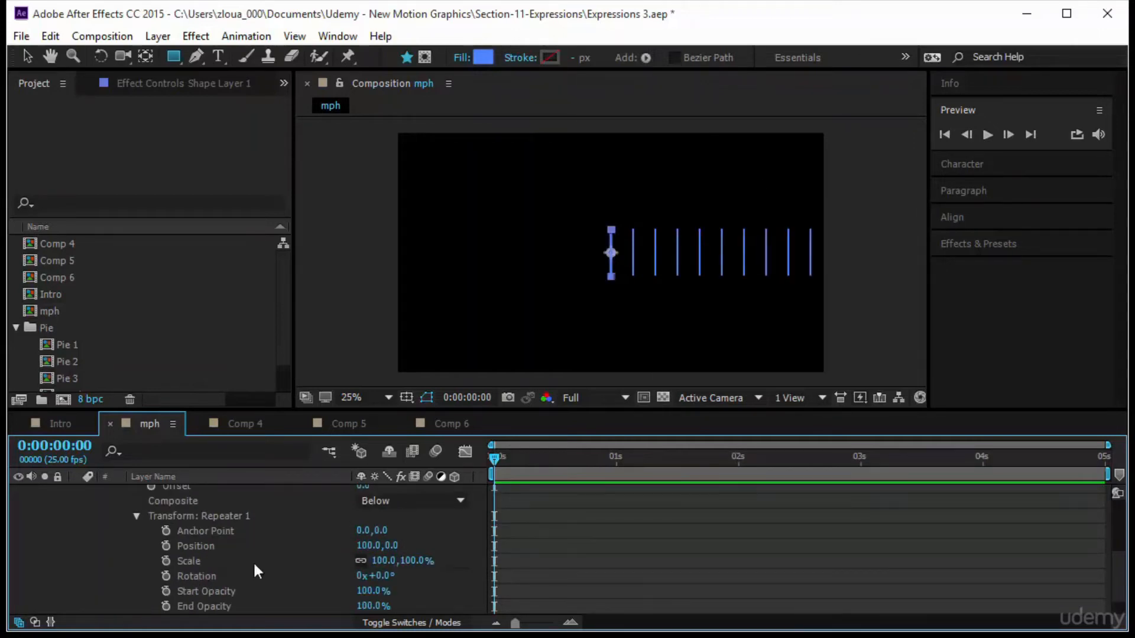
pyautogui.click(357, 545)
pyautogui.write('0')
pyautogui.press('Return')
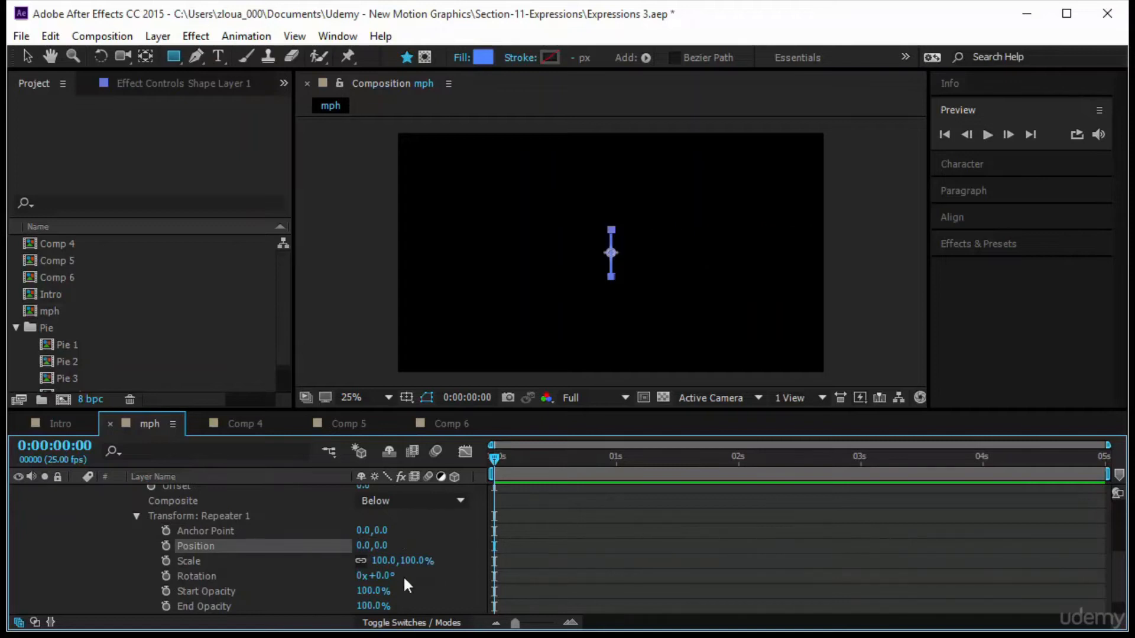
# Examine the Rectangle 1 group's repeater and rectangle path properties.
pyautogui.scroll(-1, 404, 580)
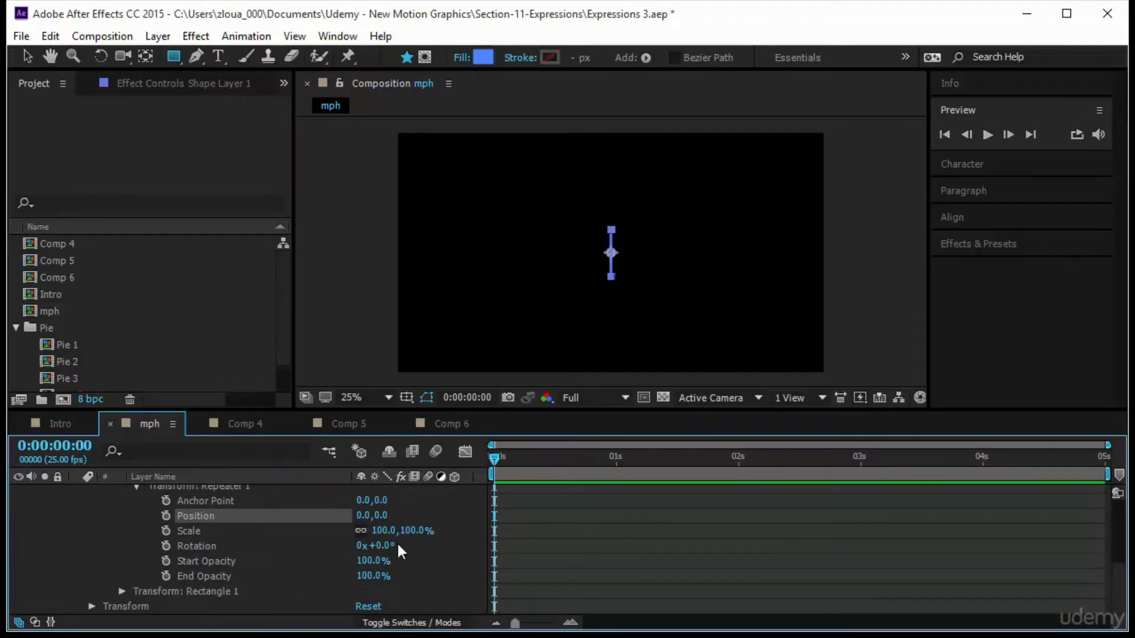
pyautogui.scroll(3, 430, 563)
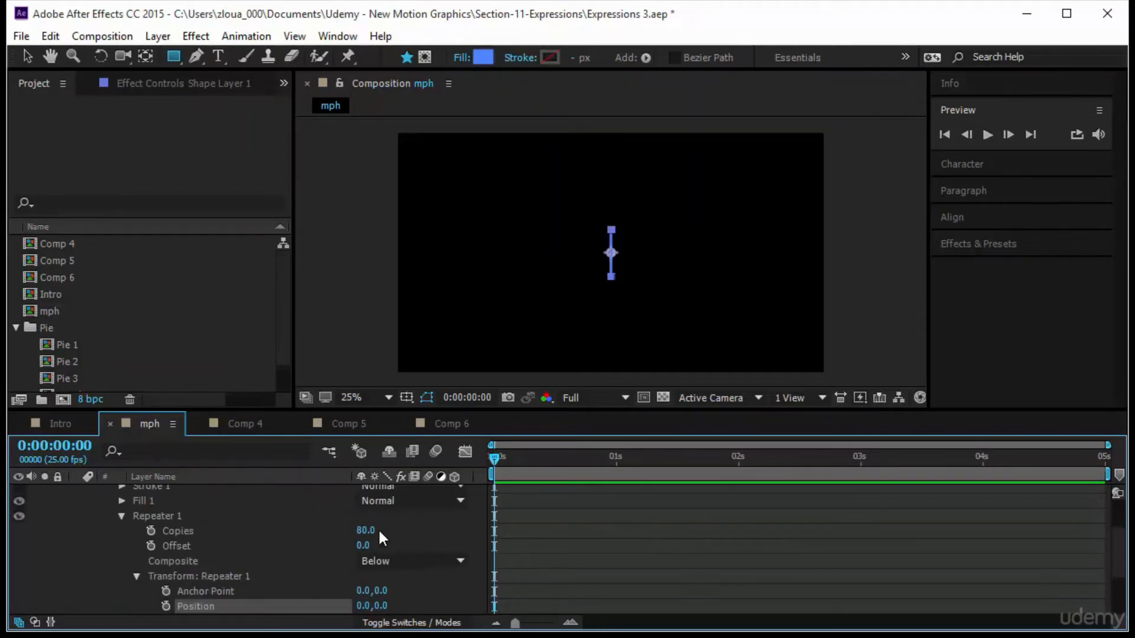
pyautogui.scroll(-3, 425, 547)
pyautogui.scroll(4, 423, 556)
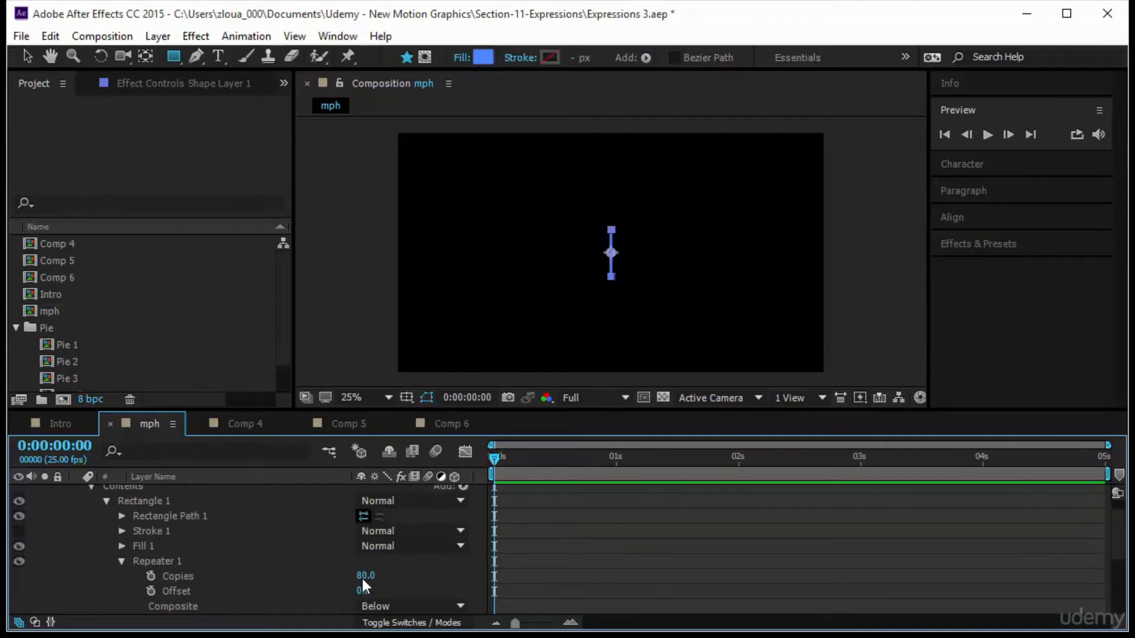
pyautogui.scroll(-3, 412, 584)
pyautogui.scroll(-2, 396, 600)
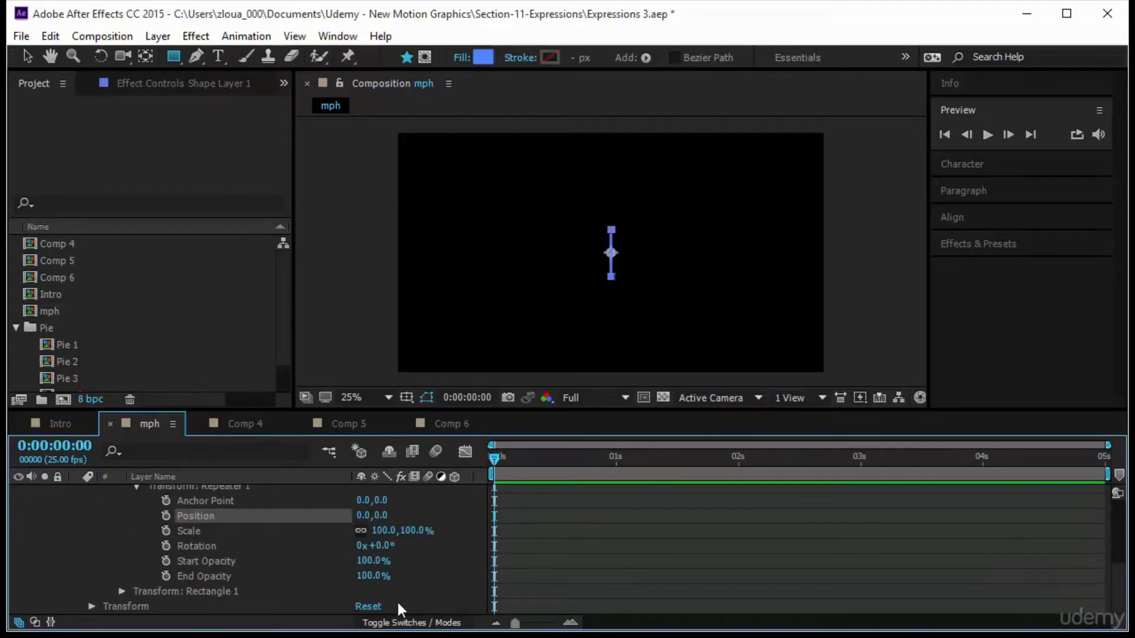
pyautogui.scroll(2, 442, 591)
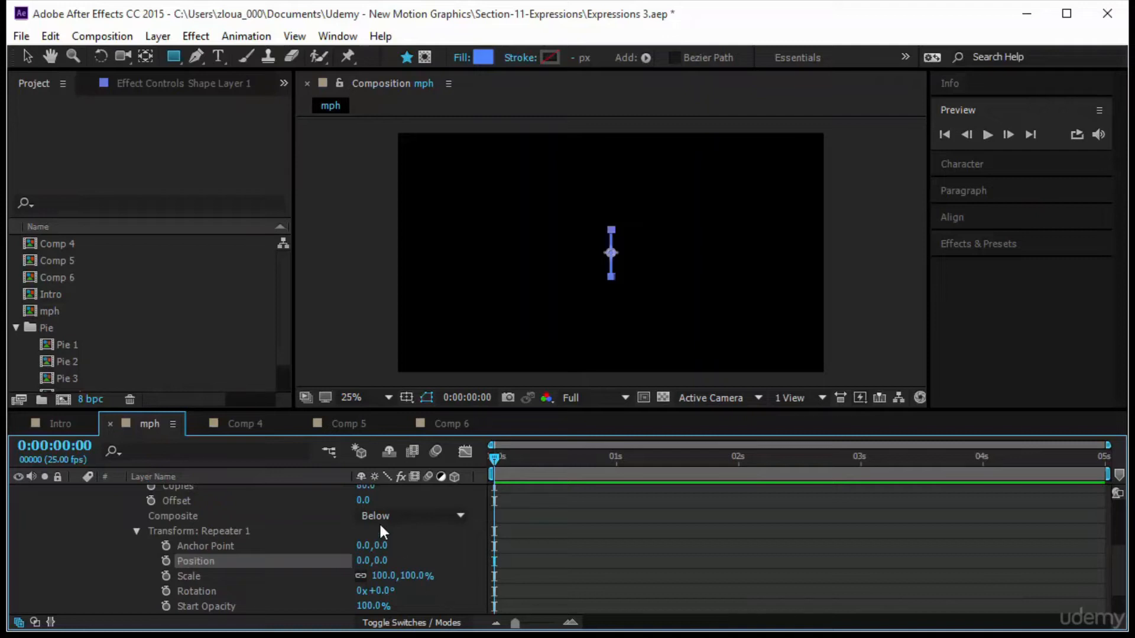
pyautogui.scroll(4, 441, 561)
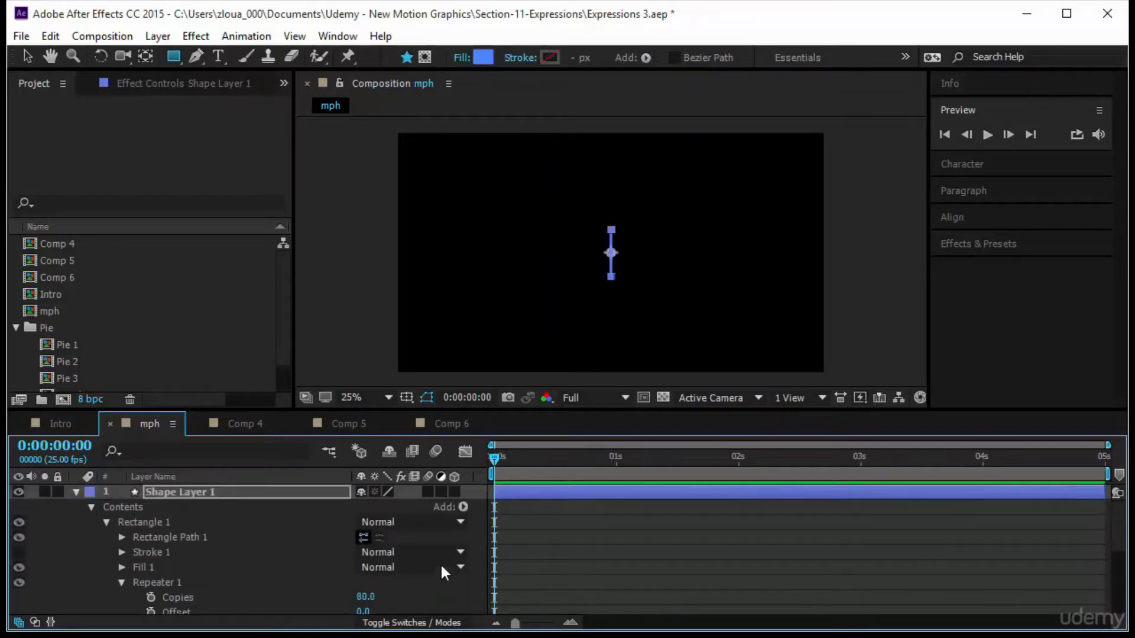
pyautogui.click(122, 537)
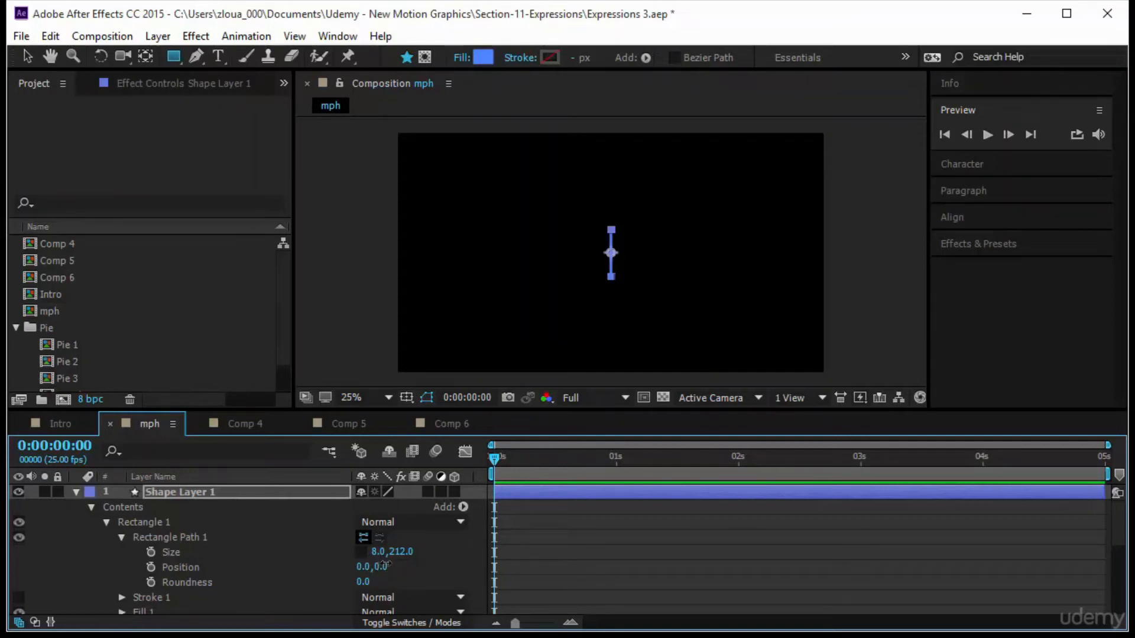
# Move the rectangle path up to about 0,-286 and shorten its size to about 8 by 152.
pyautogui.moveTo(383, 569); pyautogui.dragTo(18, 621)
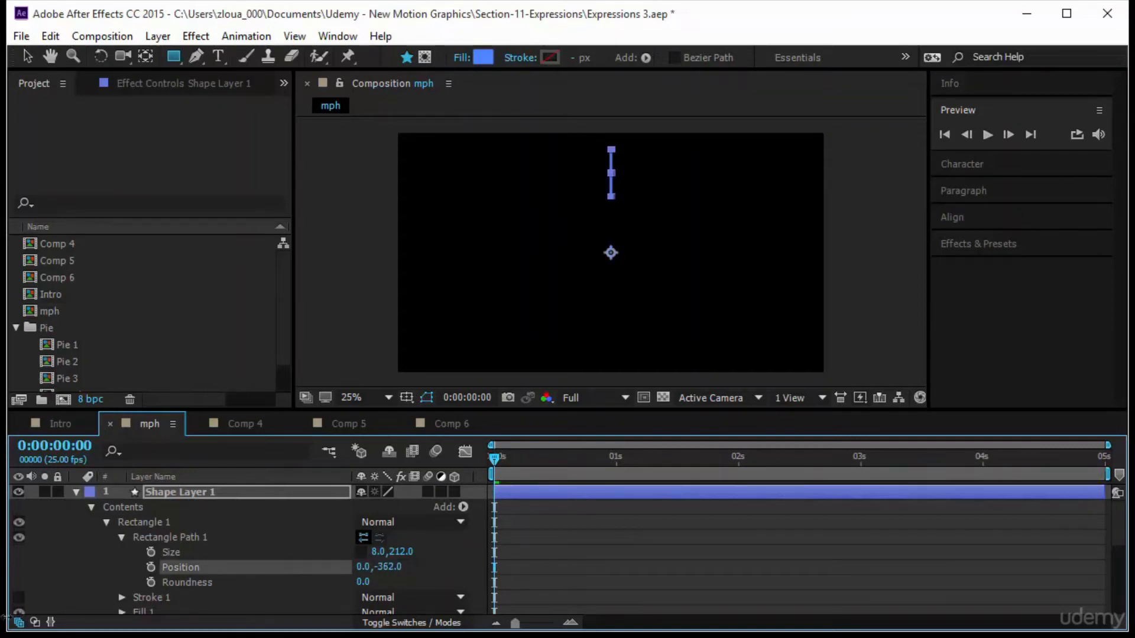
pyautogui.moveTo(396, 551); pyautogui.dragTo(482, 570)
pyautogui.click(567, 553)
pyautogui.scroll(-6, 410, 575)
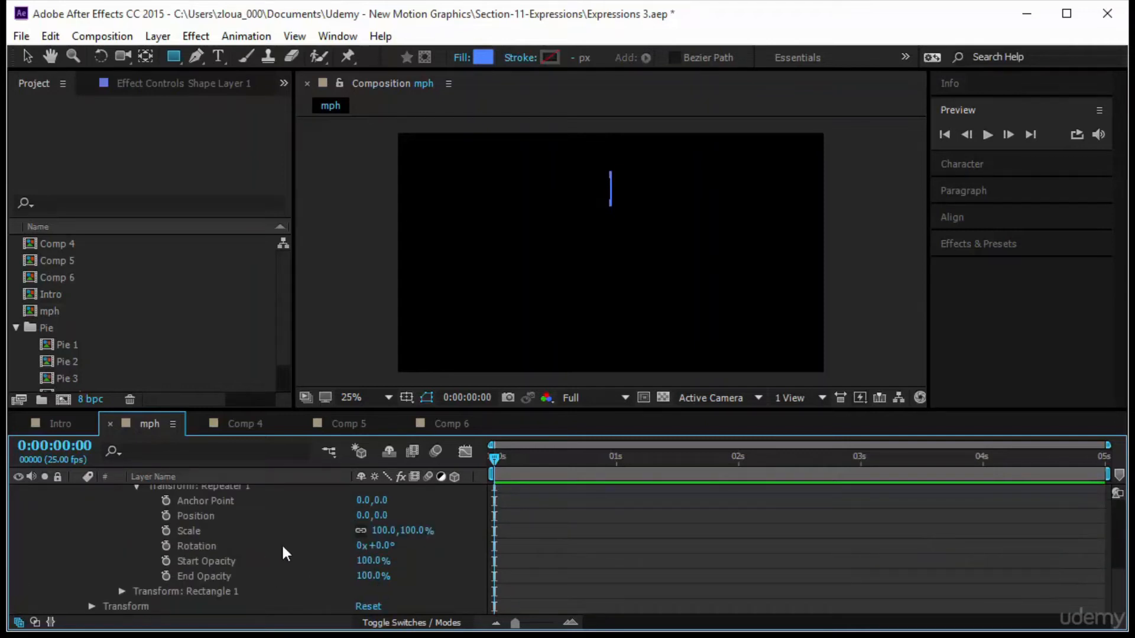
# Add an expression to the repeater's rotation dividing 360 by the repeater's copies, linked with the pick whip.
pyautogui.click(281, 545)
pyautogui.click(387, 547)
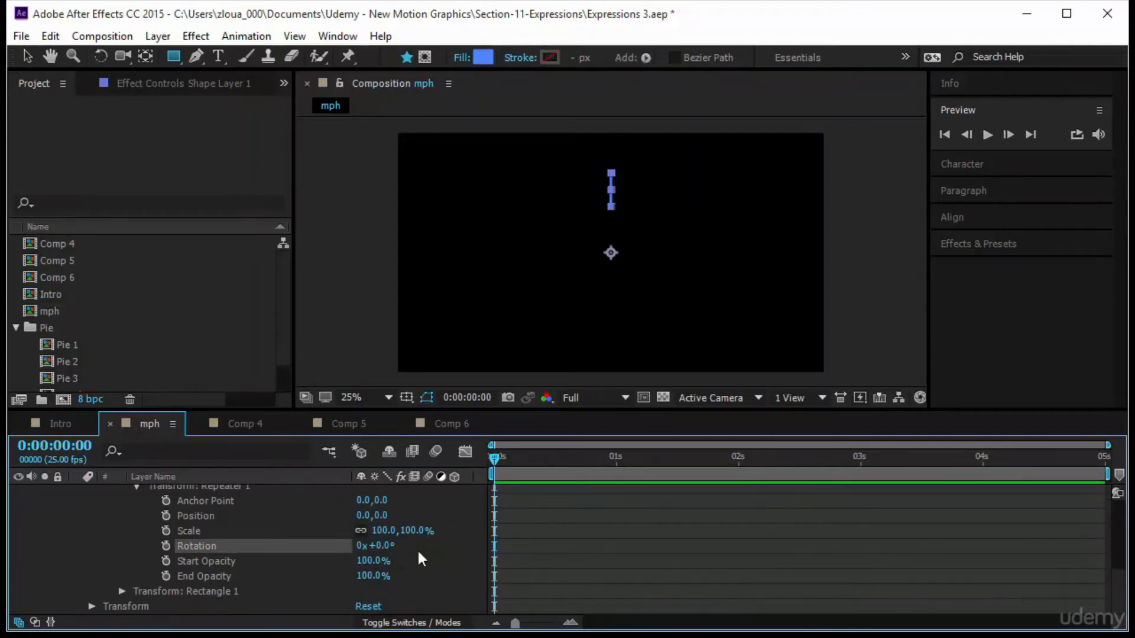
pyautogui.keyDown('alt'); pyautogui.click(168, 548); pyautogui.keyUp('alt')
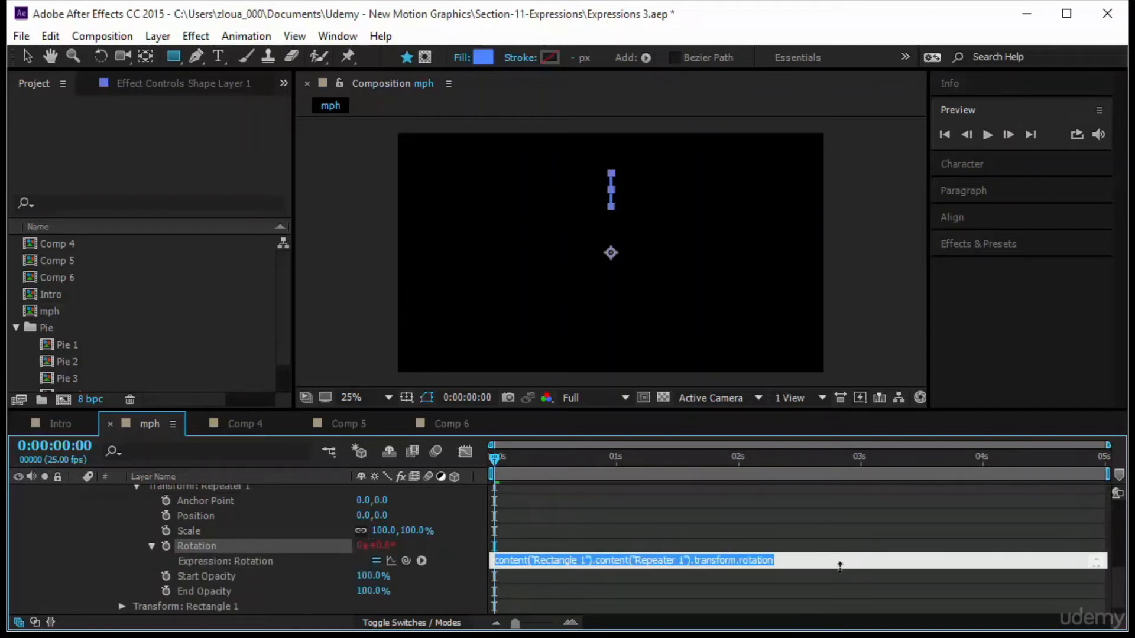
pyautogui.write('360/')
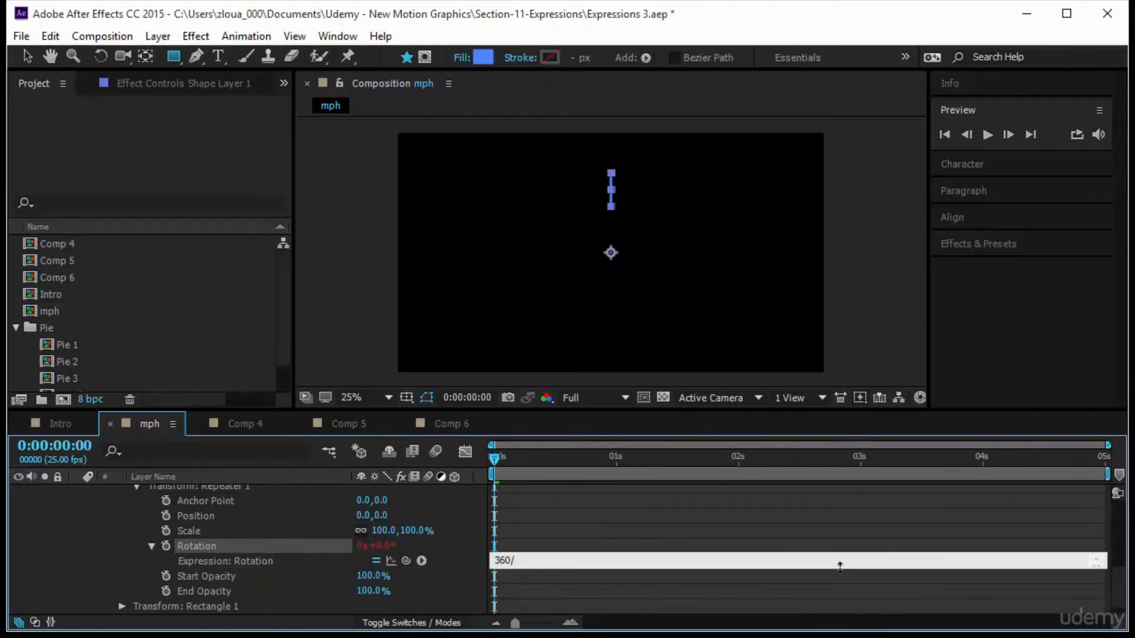
pyautogui.moveTo(406, 560); pyautogui.dragTo(364, 548)
pyautogui.click(715, 569)
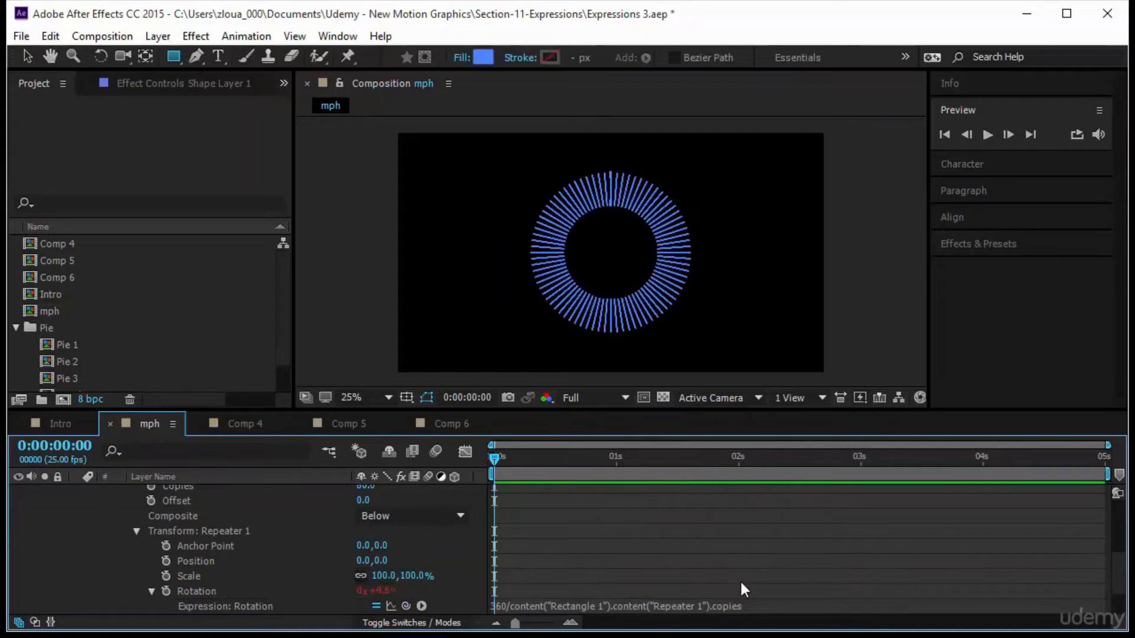
# Test a lower repeater copies count, then set the copies back to 80.
pyautogui.scroll(-3, 740, 579)
pyautogui.scroll(4, 437, 567)
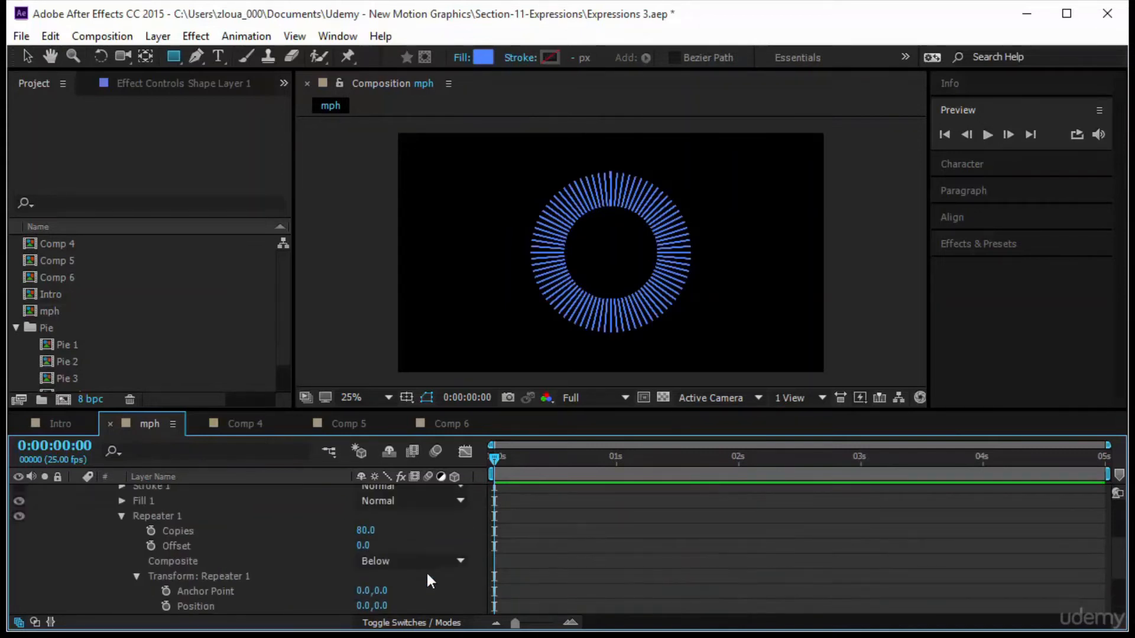
pyautogui.moveTo(360, 581); pyautogui.dragTo(336, 595)
pyautogui.click(364, 577)
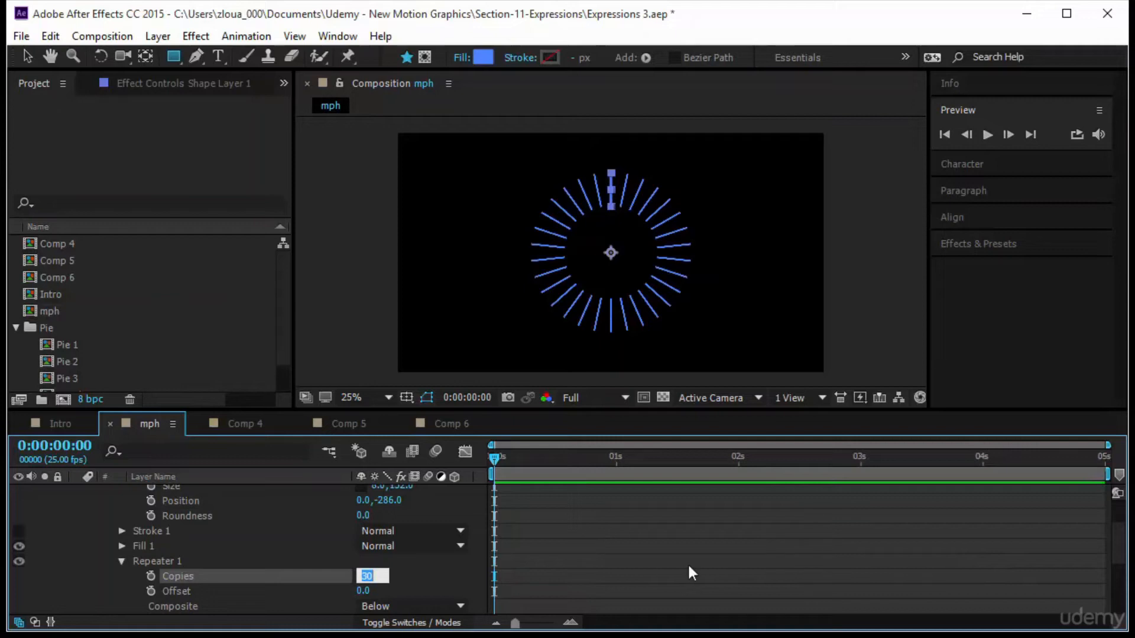
pyautogui.write('80')
pyautogui.press('Return')
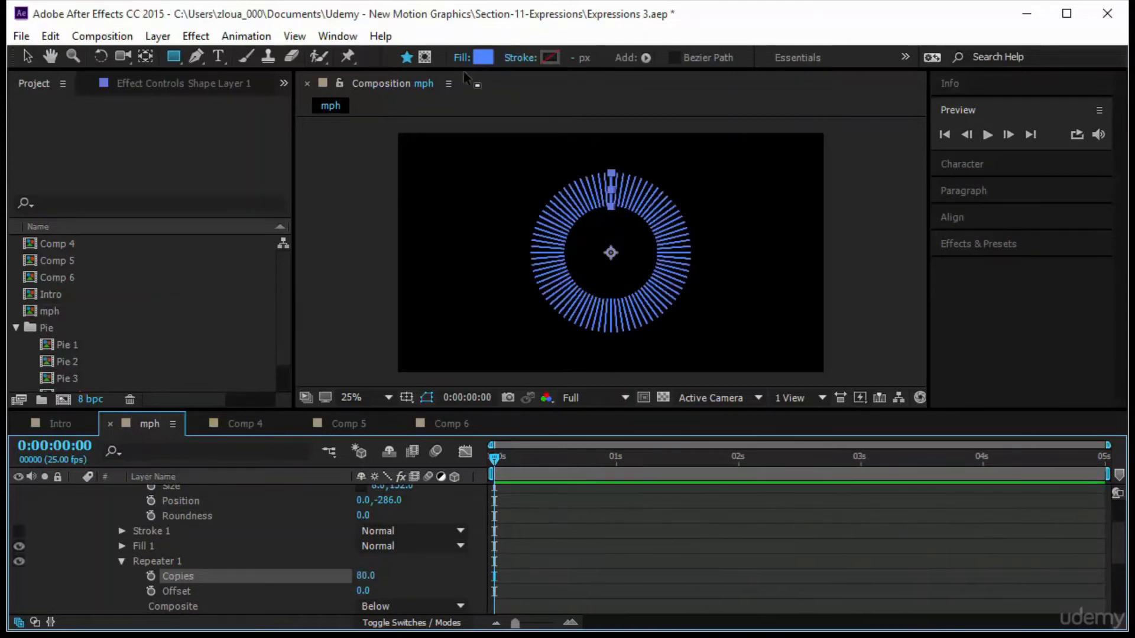
# Change the shape layer's fill color to white.
pyautogui.click(482, 58)
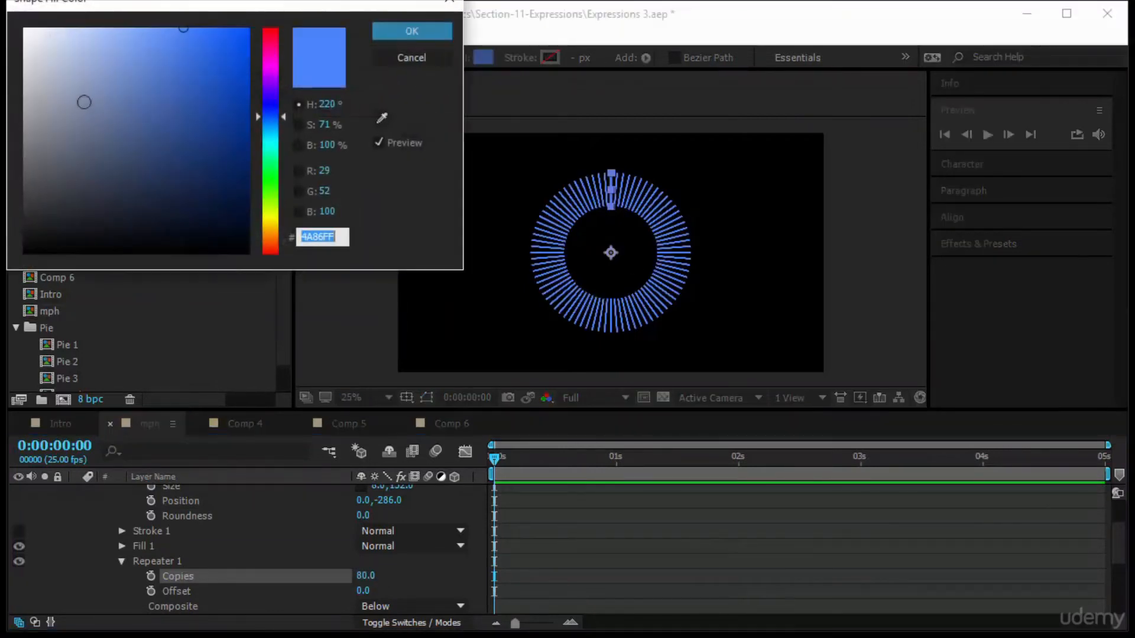
pyautogui.moveTo(83, 102); pyautogui.dragTo(34, 33)
pyautogui.click(395, 27)
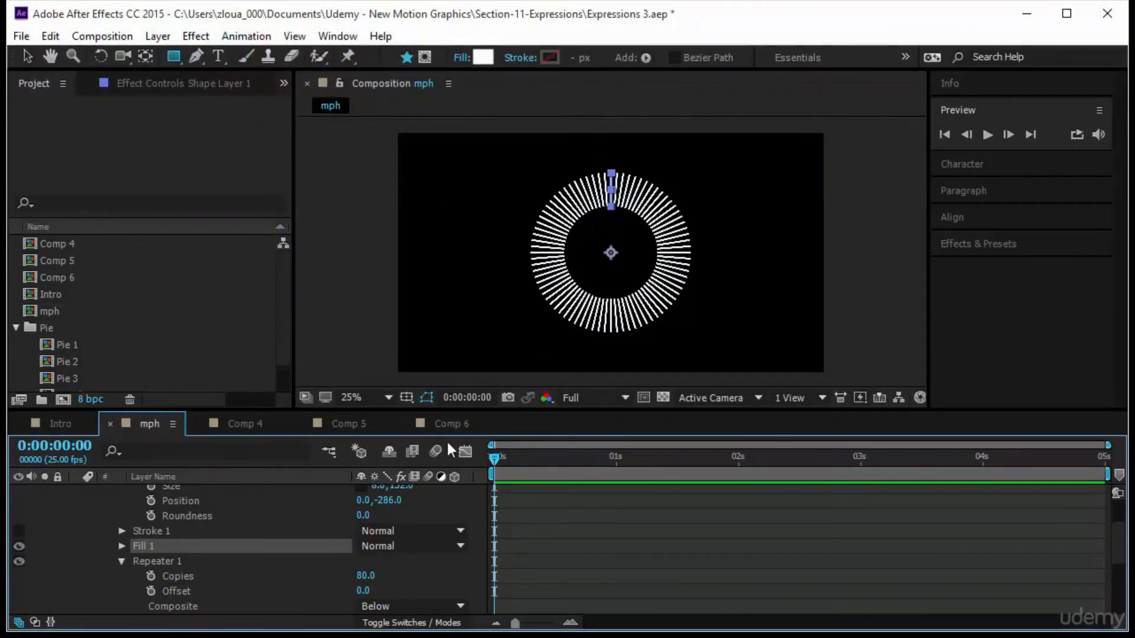
# Set the rectangle path's size to 4 by 152.
pyautogui.scroll(3, 403, 523)
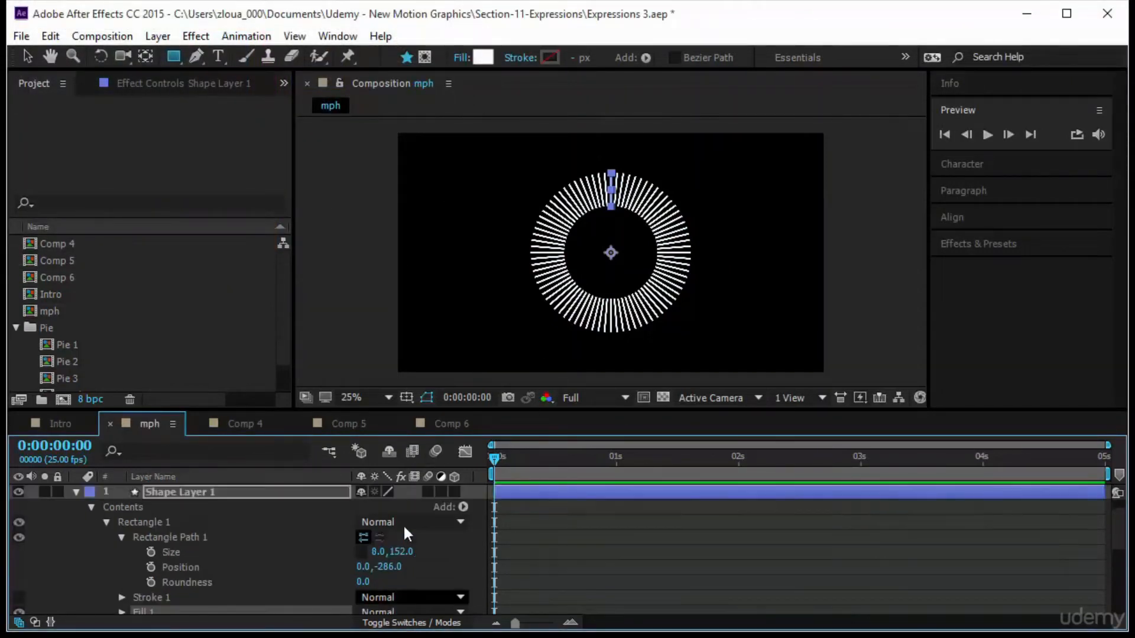
pyautogui.click(377, 554)
pyautogui.write('4')
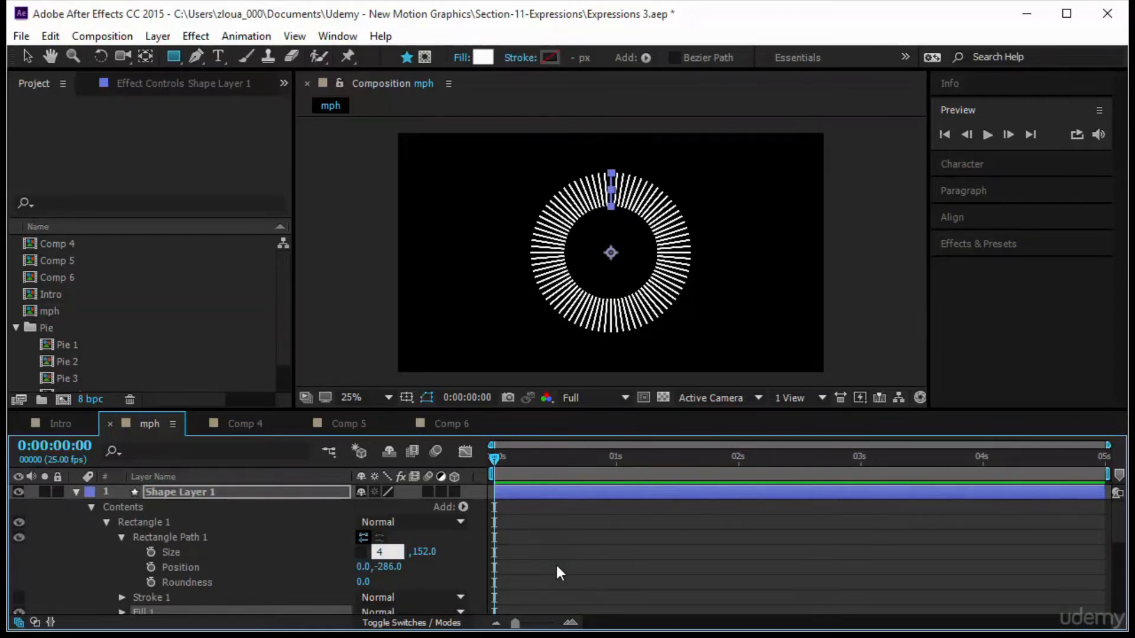
pyautogui.press('Return')
pyautogui.click(616, 561)
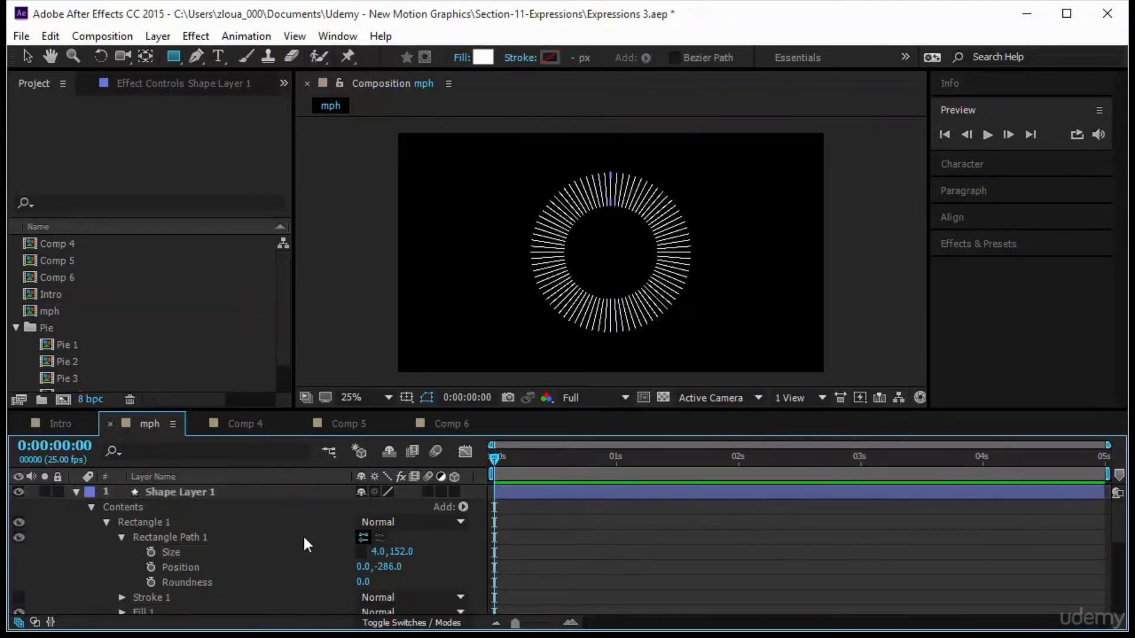
# Collapse the shape layer and rename it White.
pyautogui.click(75, 492)
pyautogui.click(175, 493)
pyautogui.press('Return')
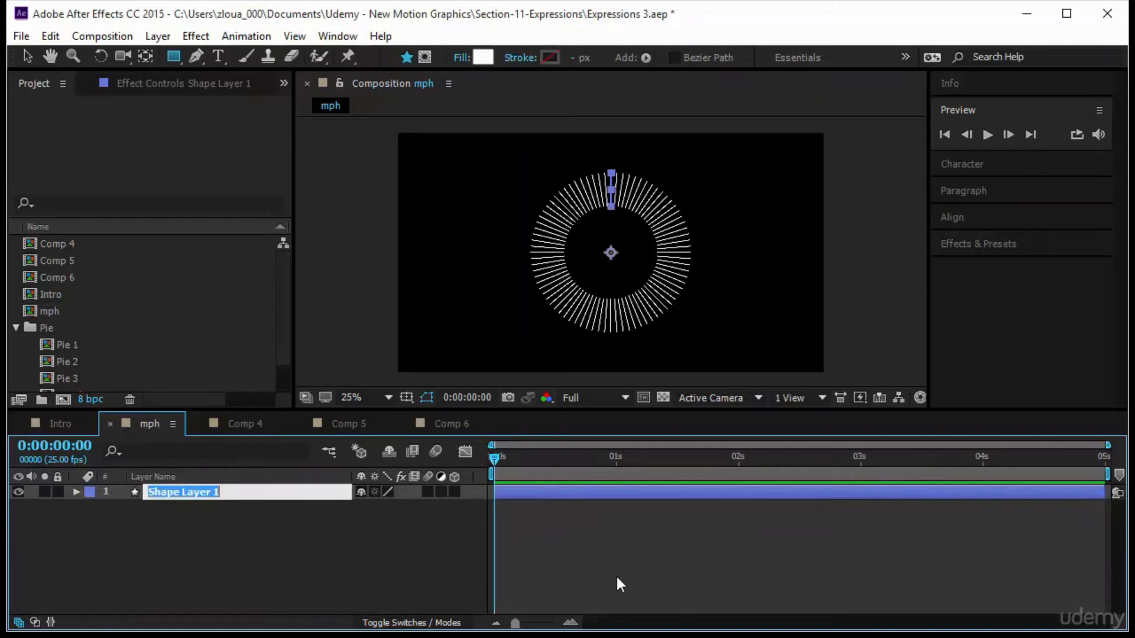
pyautogui.write('White')
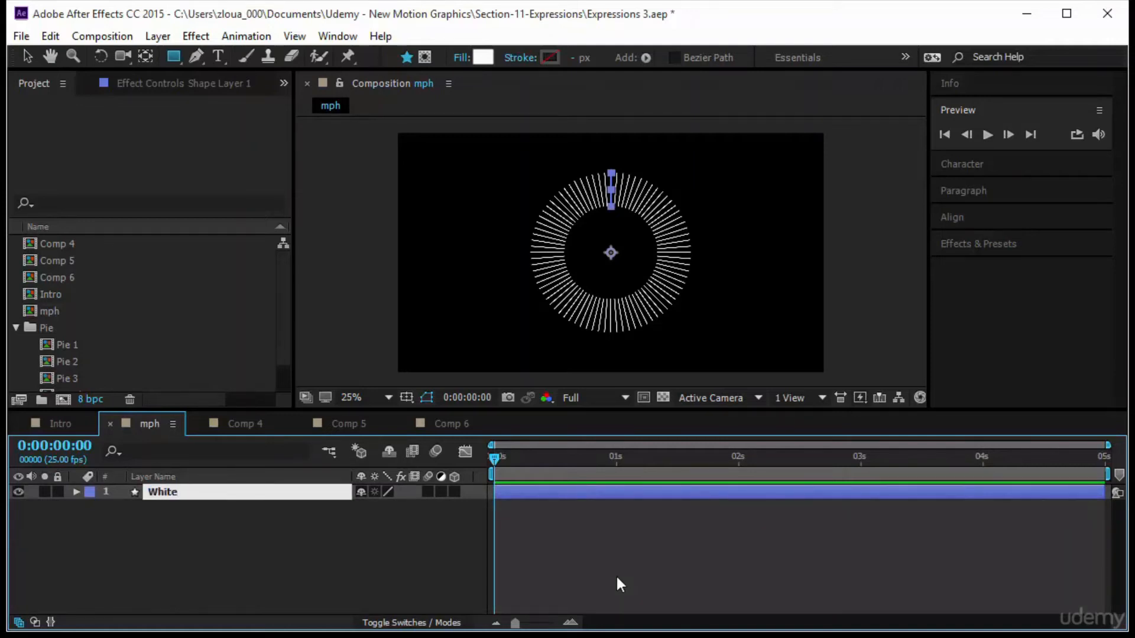
pyautogui.press('Return')
# Duplicate the White layer and rename the copy Blue.
pyautogui.hotkey('ctrl', 'd')
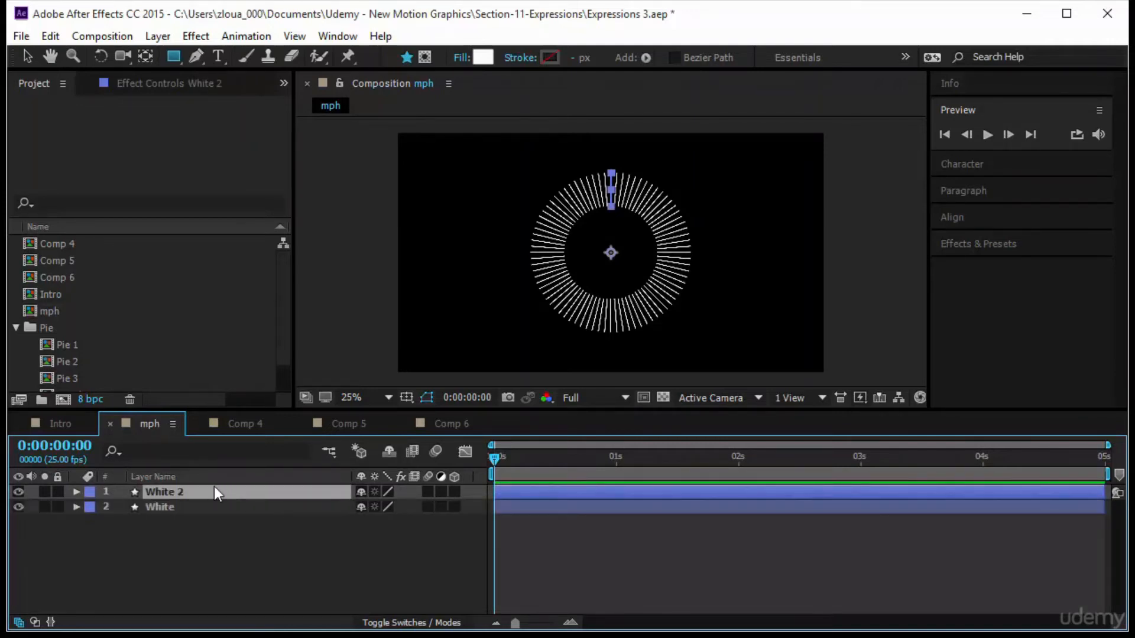
pyautogui.press('Return')
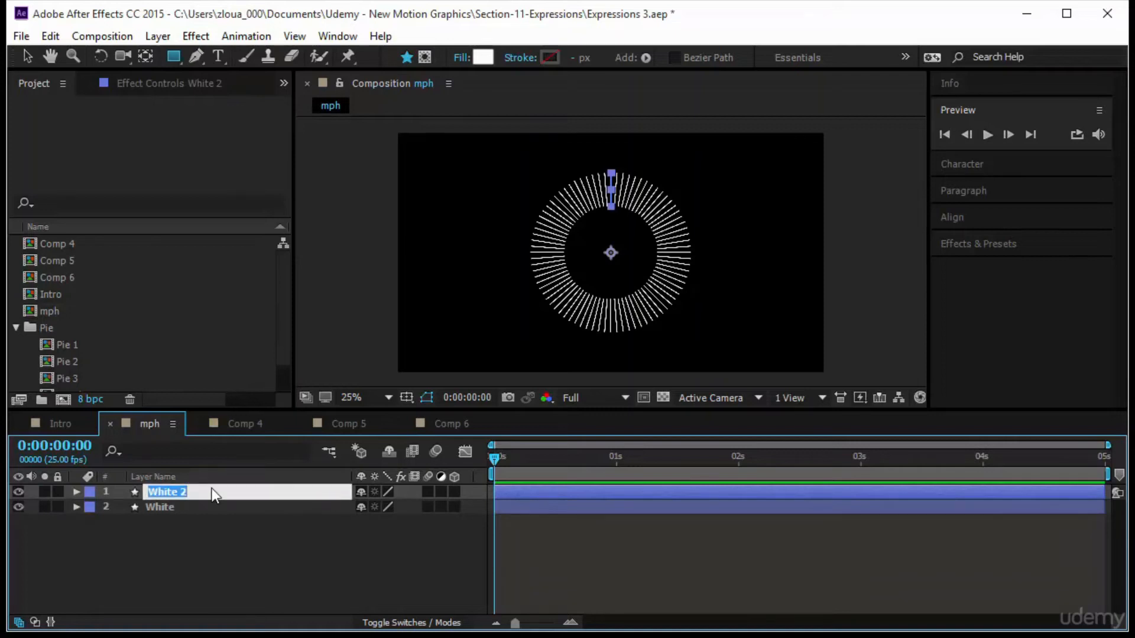
pyautogui.write('Blue')
pyautogui.press('Return')
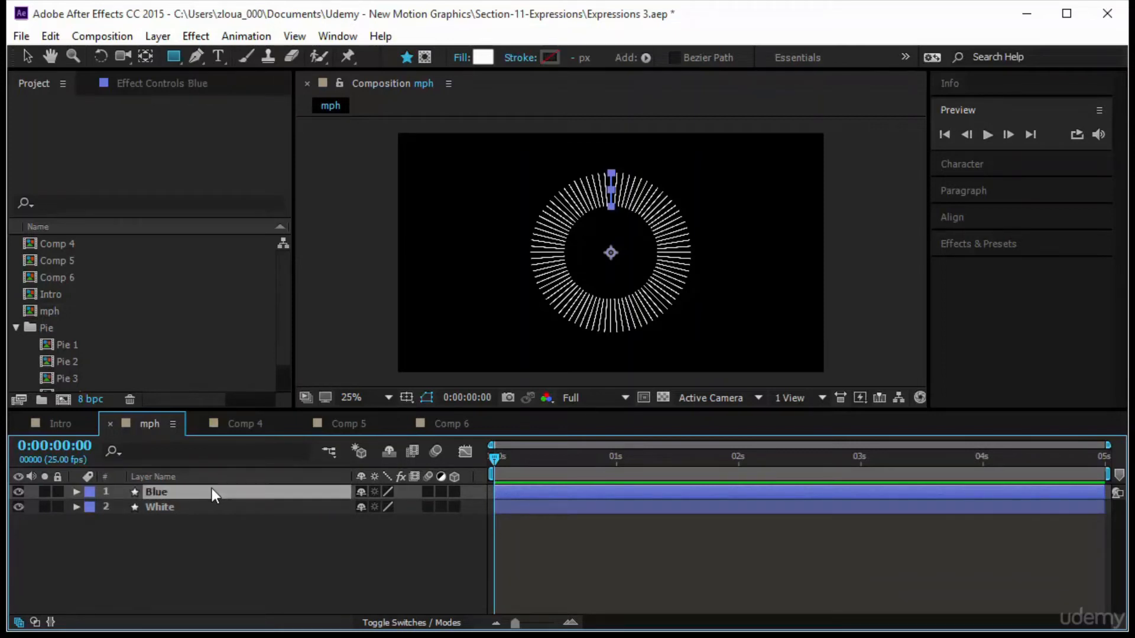
# Expand the Blue layer's rectangle path and lengthen its size to about 4 by 233.
pyautogui.click(75, 493)
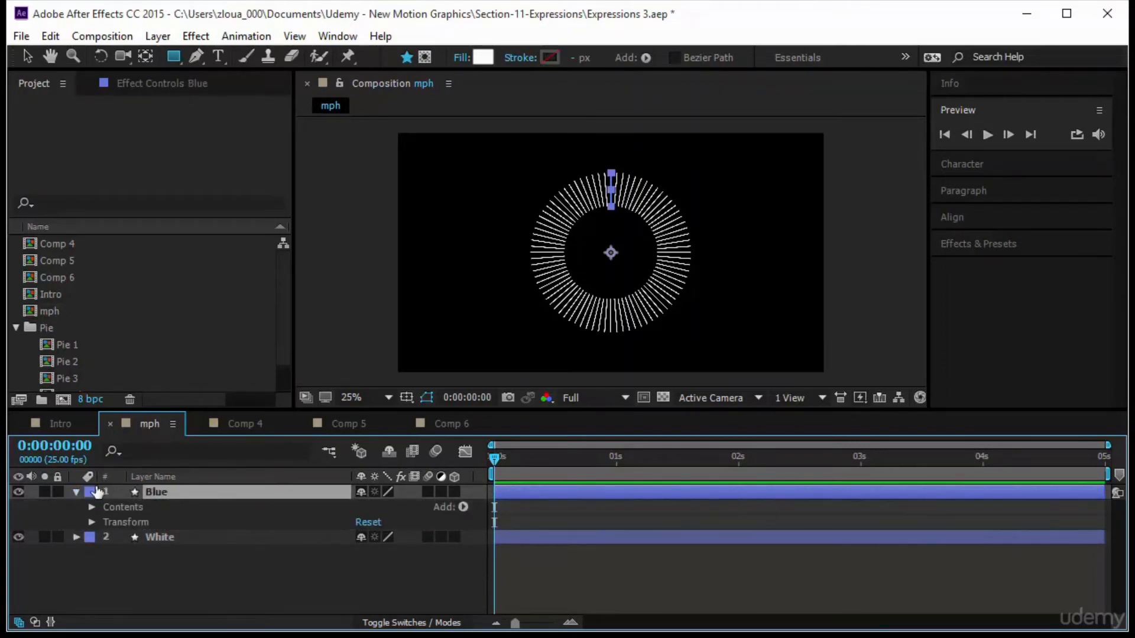
pyautogui.click(92, 507)
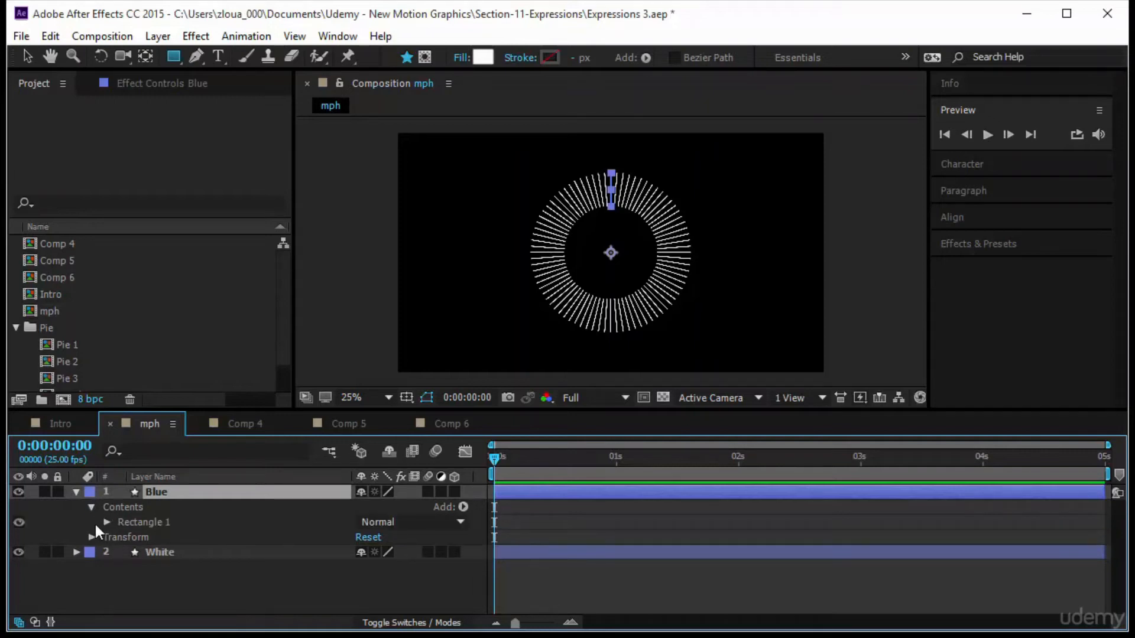
pyautogui.click(106, 522)
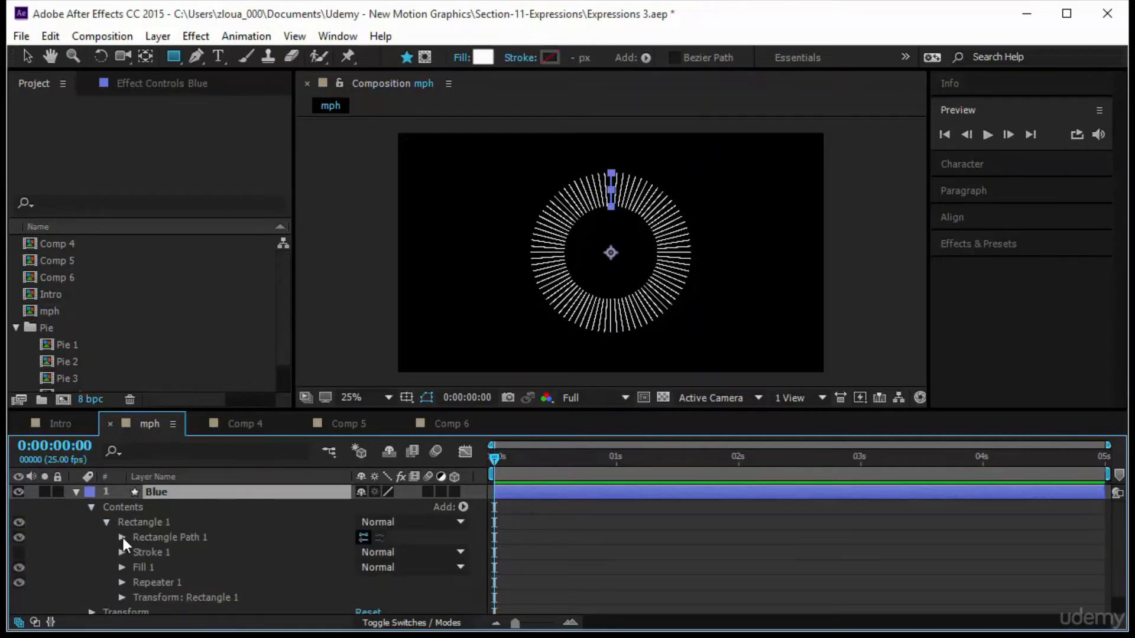
pyautogui.click(122, 537)
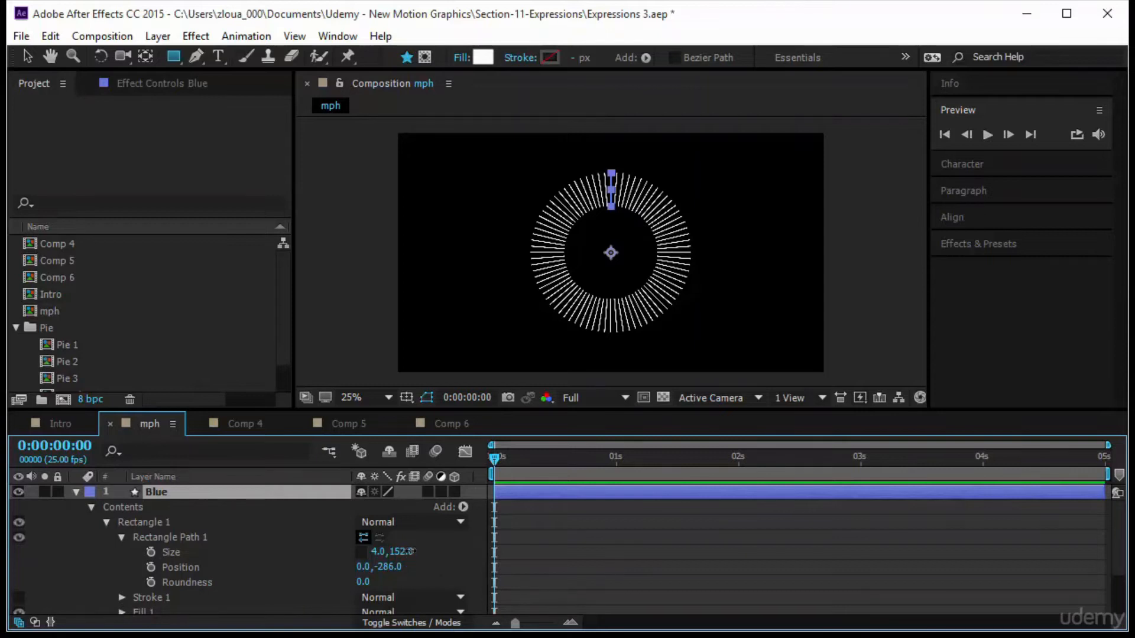
pyautogui.moveTo(402, 552); pyautogui.dragTo(472, 552)
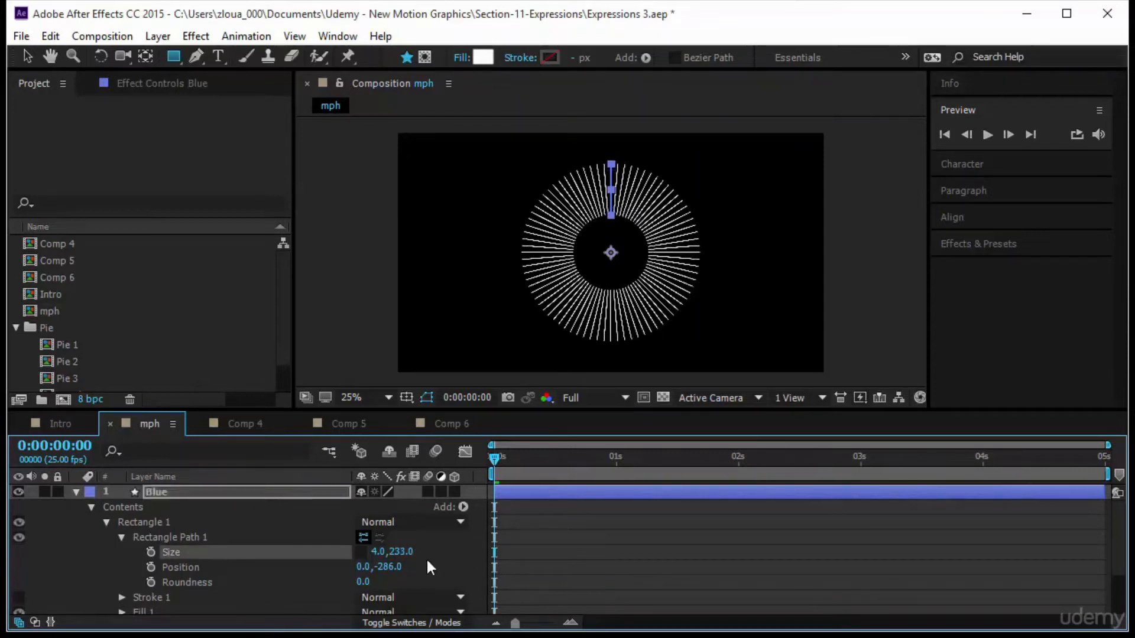
# Set the Blue layer's repeater copies to 8.
pyautogui.scroll(-3, 427, 558)
pyautogui.click(122, 561)
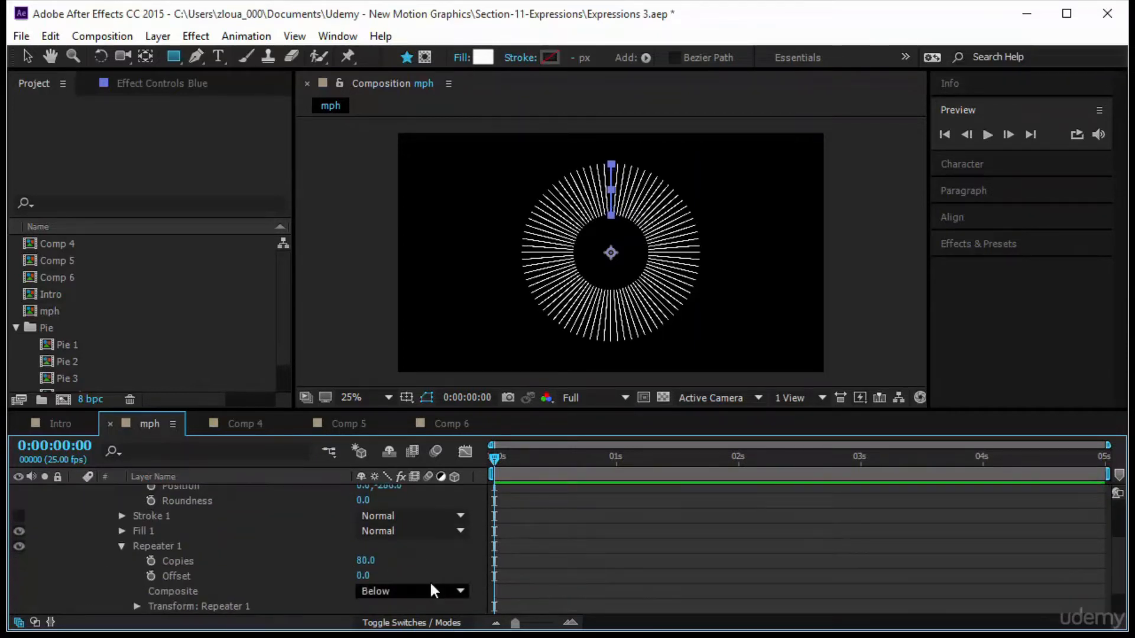
pyautogui.moveTo(371, 563); pyautogui.dragTo(332, 575)
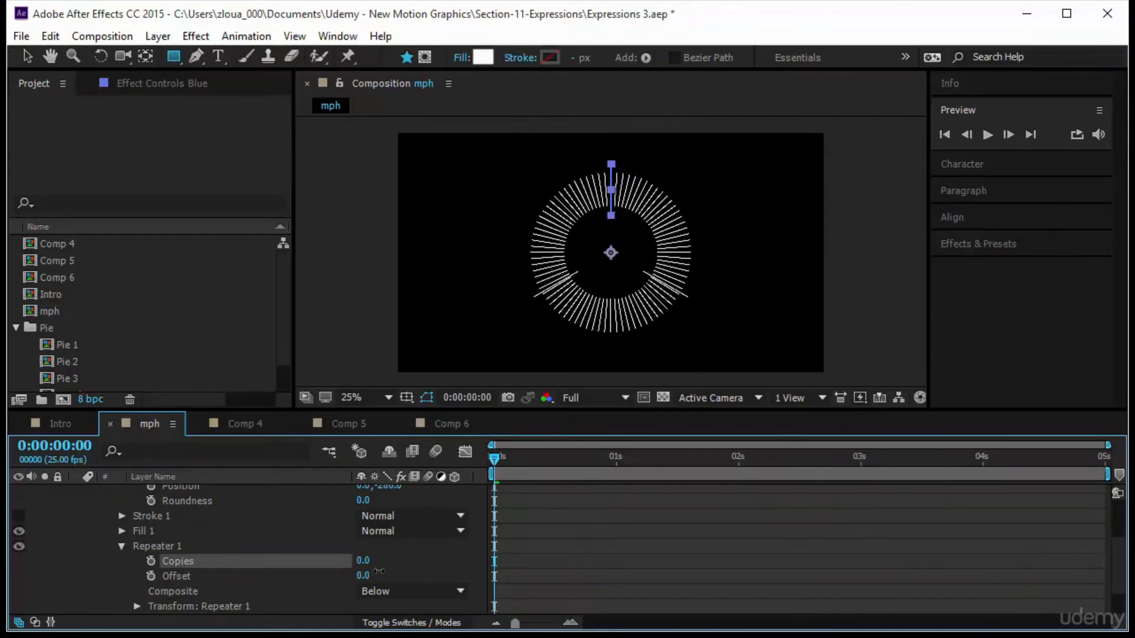
pyautogui.moveTo(361, 562)
pyautogui.mouseDown()
pyautogui.moveTo(403, 561)
pyautogui.moveTo(372, 565)
pyautogui.mouseUp()
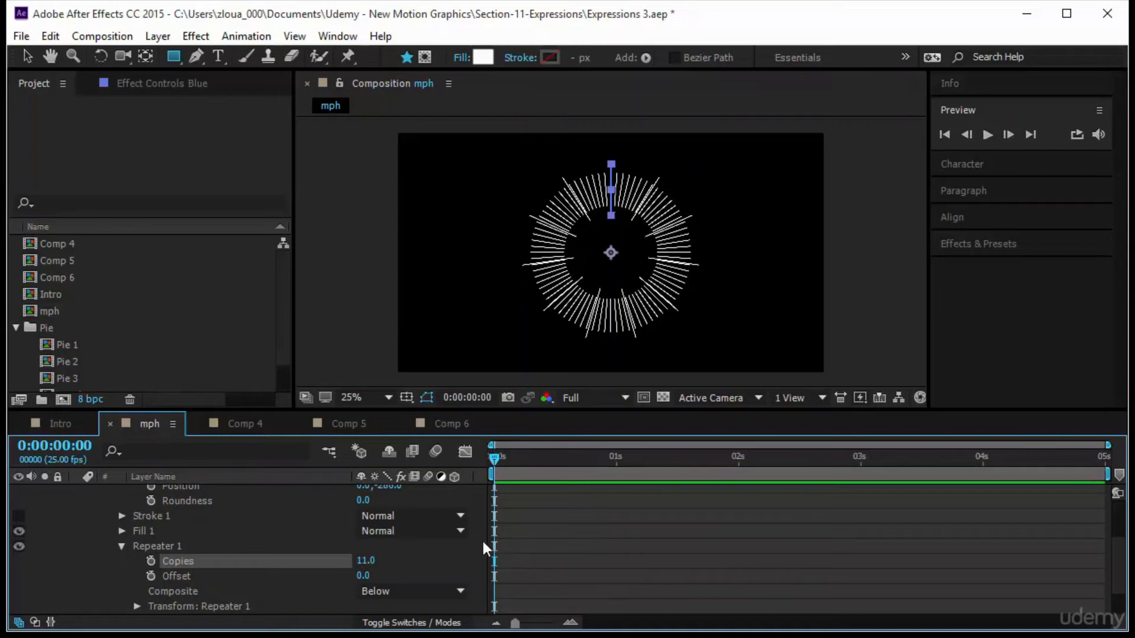
pyautogui.click(355, 564)
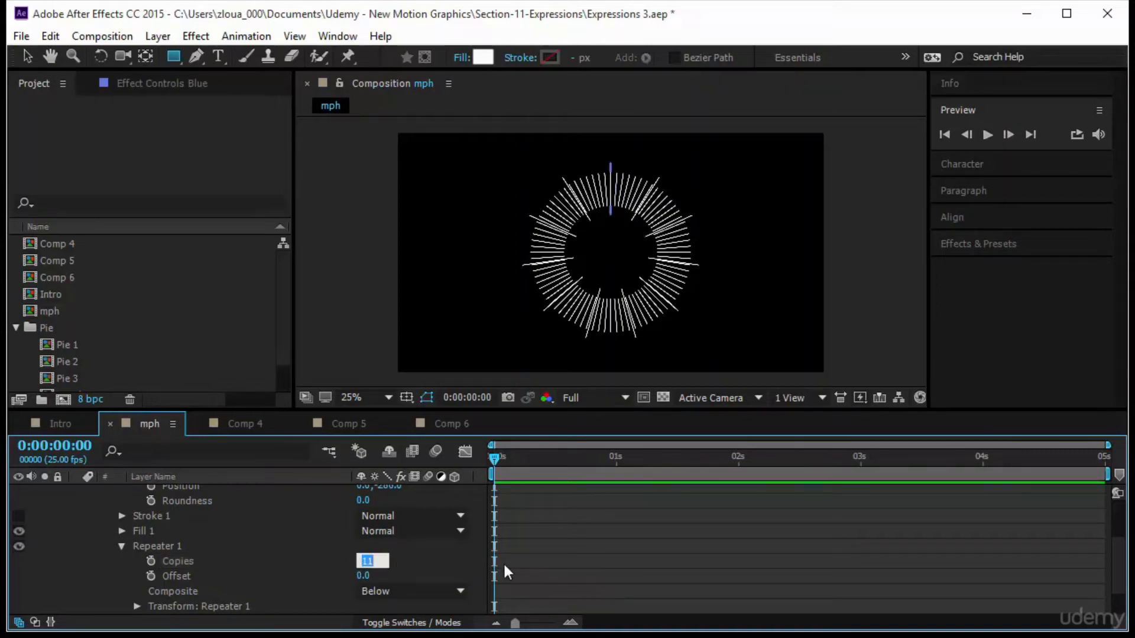
pyautogui.write('8')
pyautogui.press('Return')
# Change the Blue layer's fill color to cyan, 00FFF0.
pyautogui.scroll(3, 425, 517)
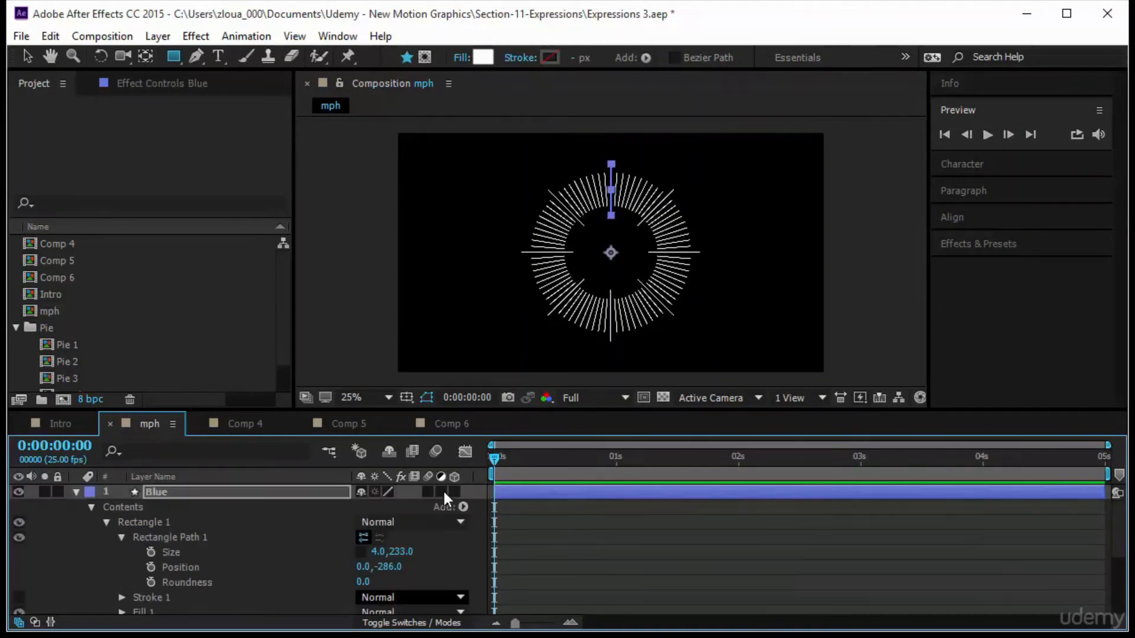
pyautogui.click(484, 56)
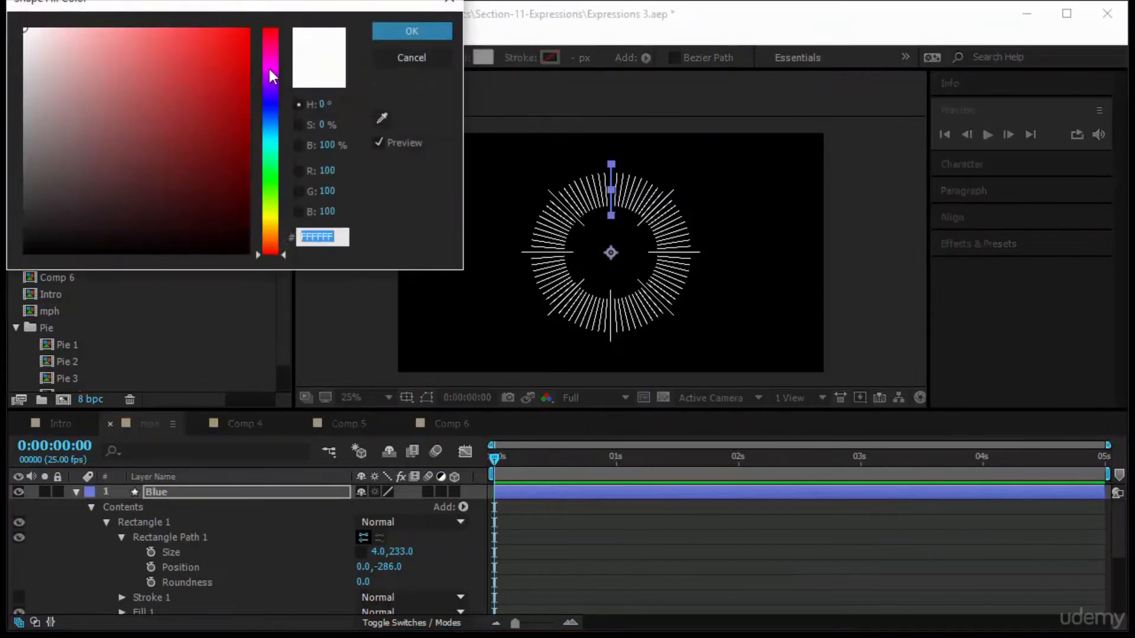
pyautogui.moveTo(270, 72); pyautogui.dragTo(268, 134)
pyautogui.moveTo(229, 92); pyautogui.dragTo(271, 1)
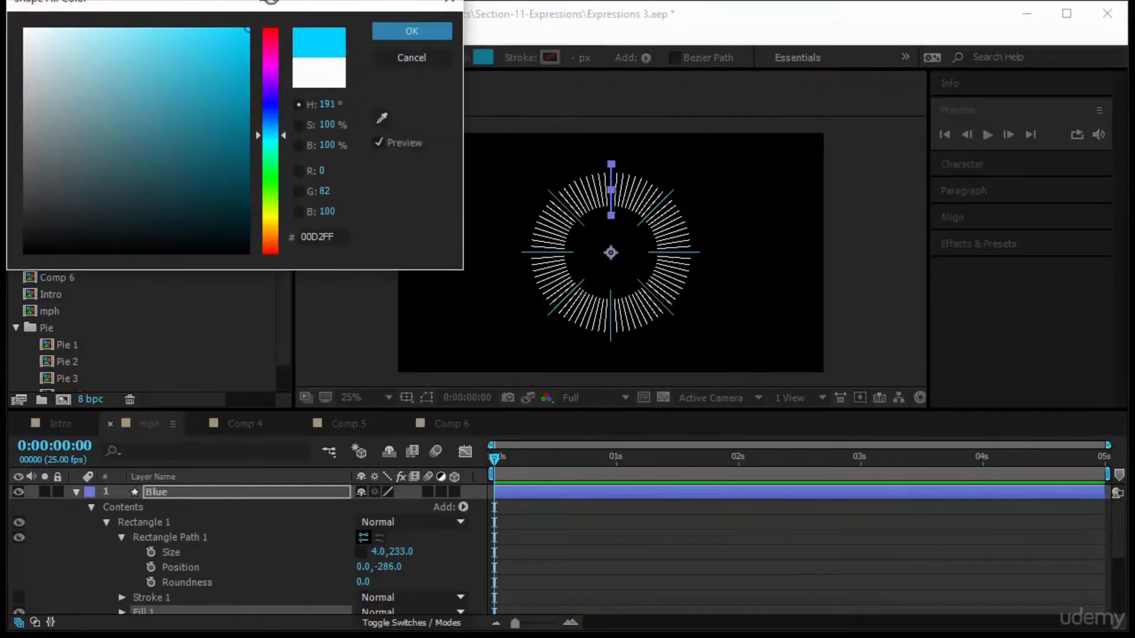
pyautogui.click(283, 139)
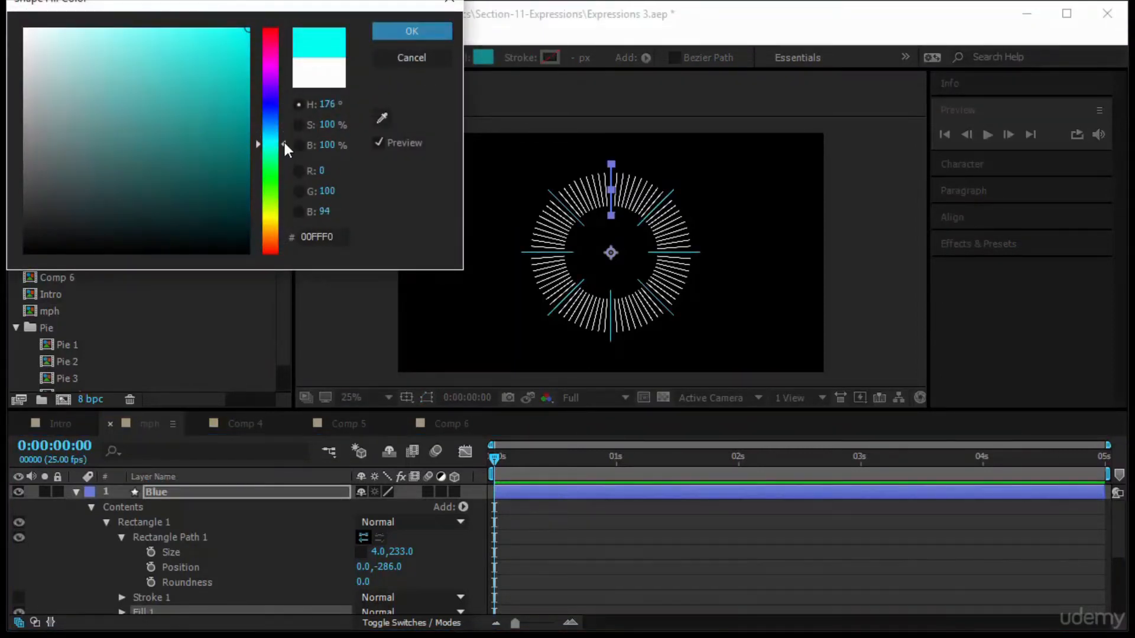
pyautogui.click(405, 37)
pyautogui.click(703, 550)
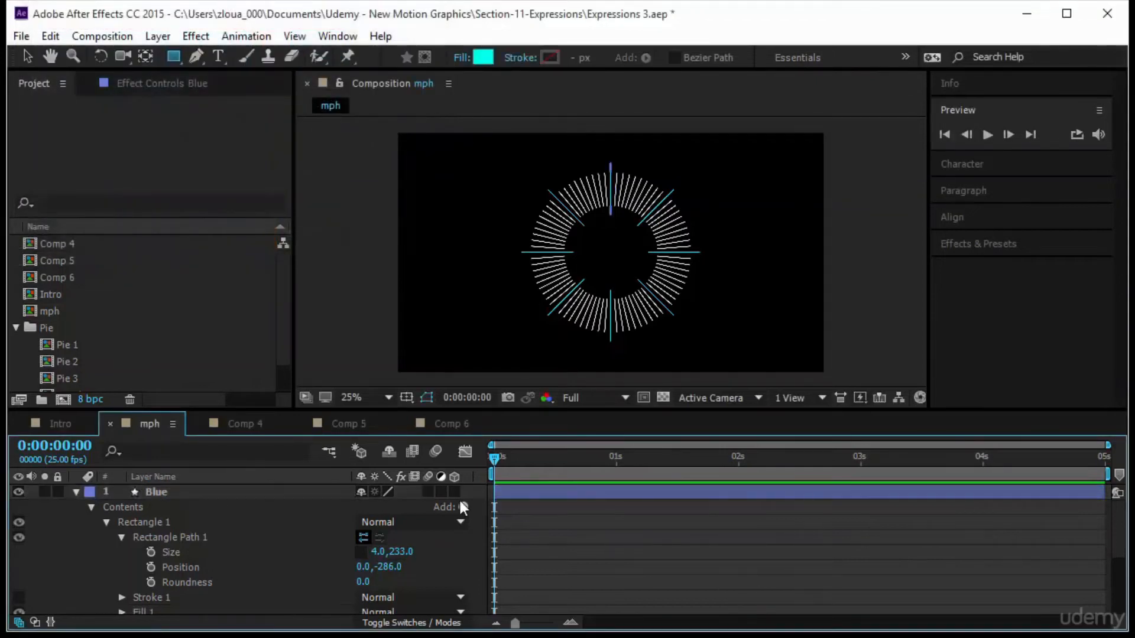
# Select the White layer, expand its rectangle path, and shorten its size to about 4 by 92.
pyautogui.scroll(-5, 327, 531)
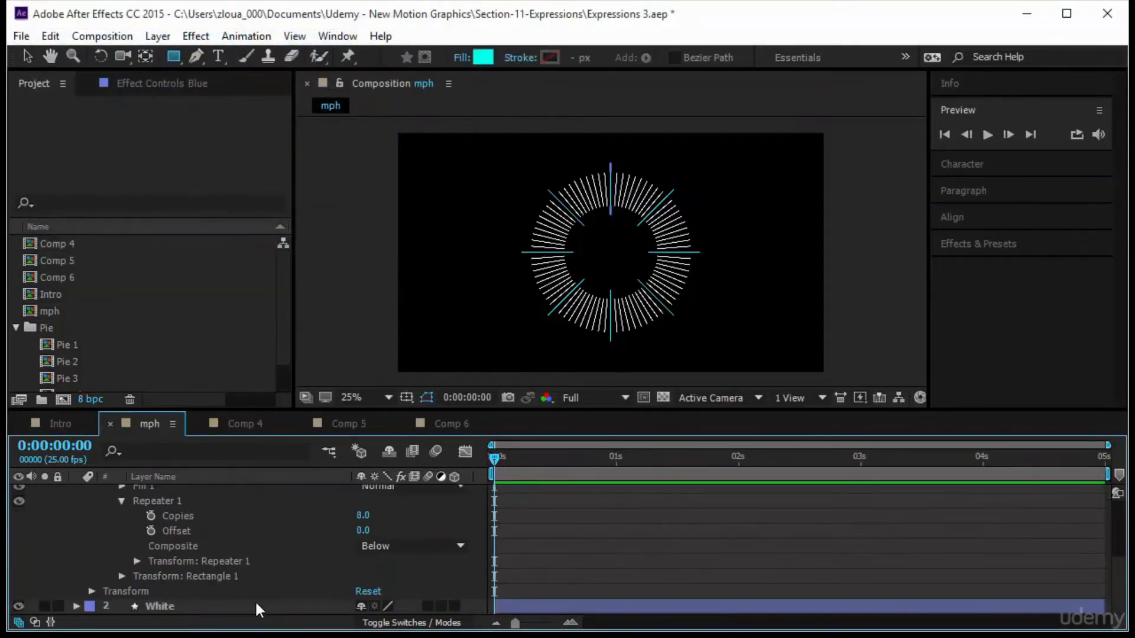
pyautogui.click(211, 608)
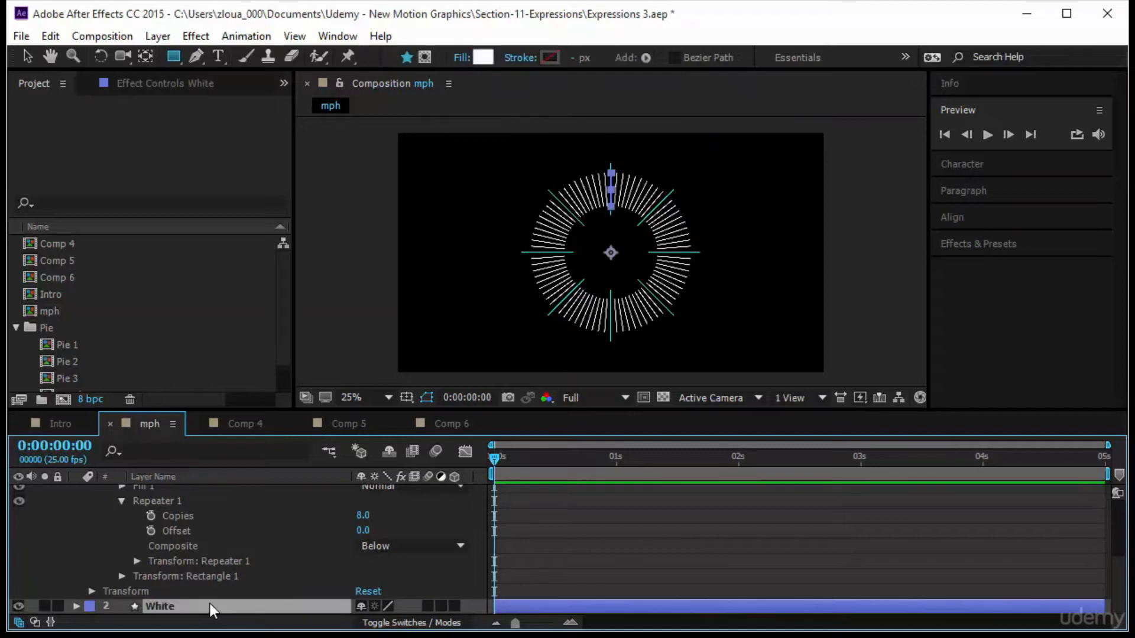
pyautogui.click(77, 605)
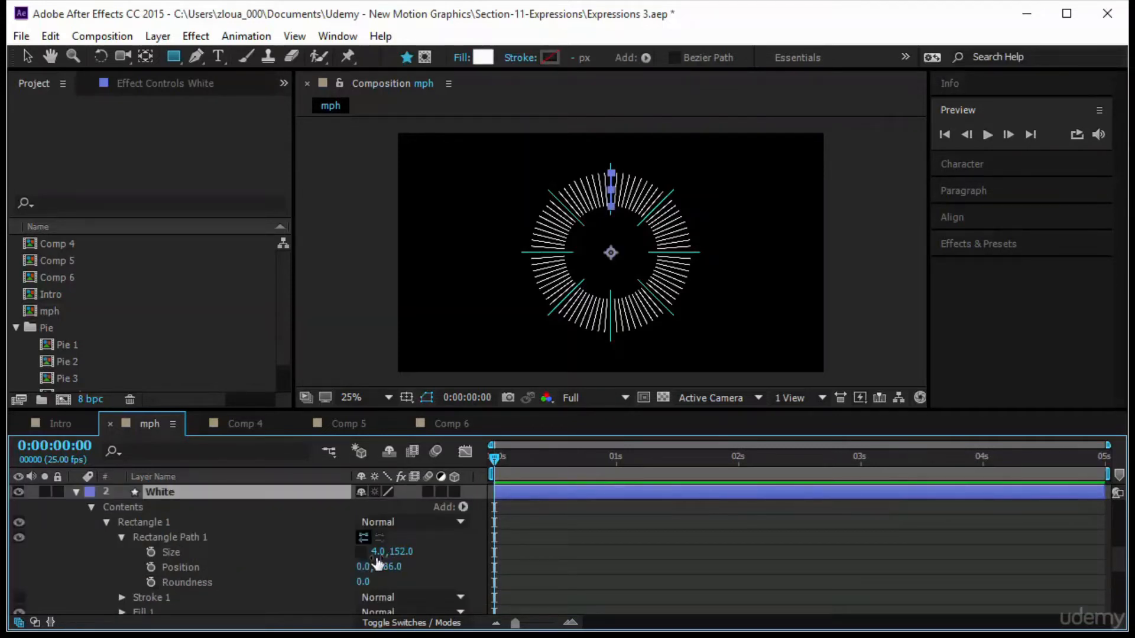
pyautogui.moveTo(407, 554); pyautogui.dragTo(396, 556)
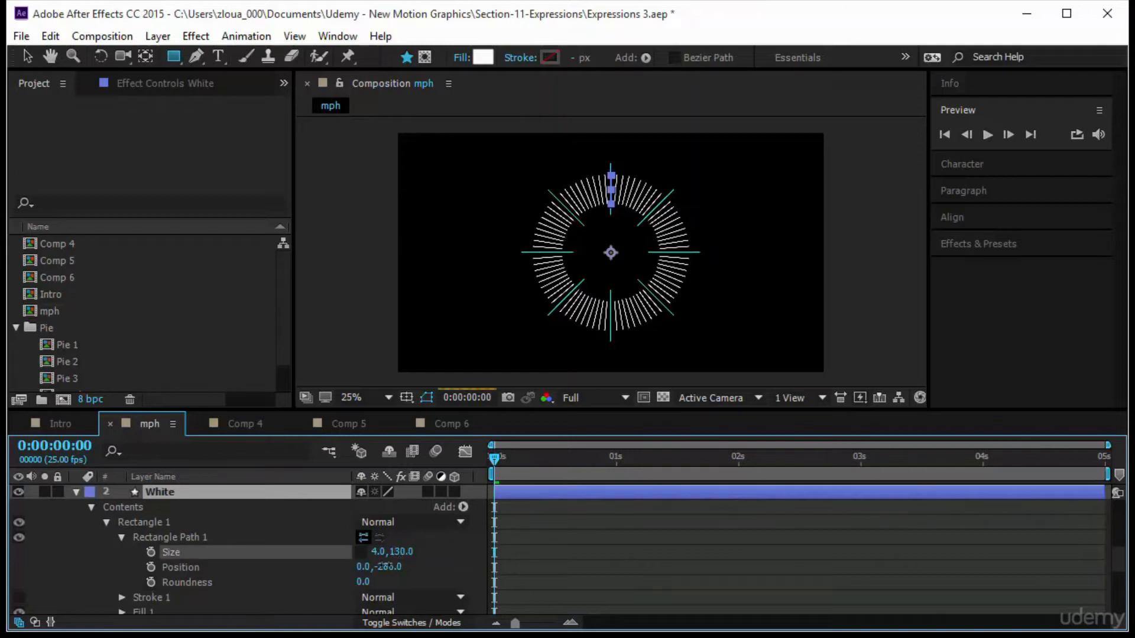
pyautogui.click(598, 552)
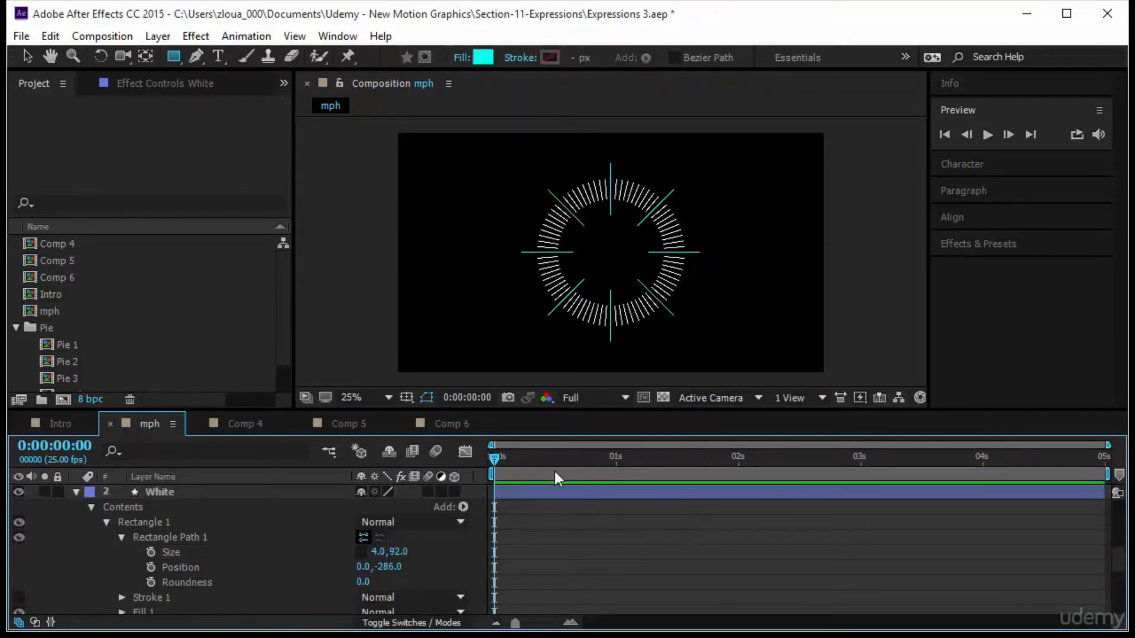
# Collapse the Blue and White layers' property lists in the timeline.
pyautogui.scroll(5, 562, 530)
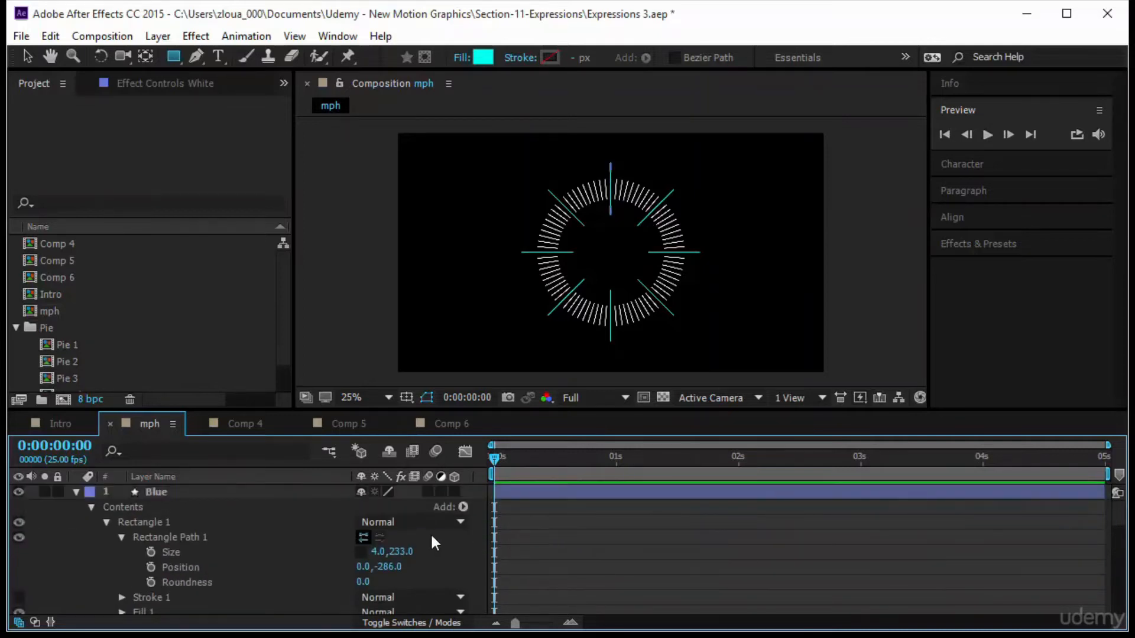
pyautogui.scroll(-6, 466, 566)
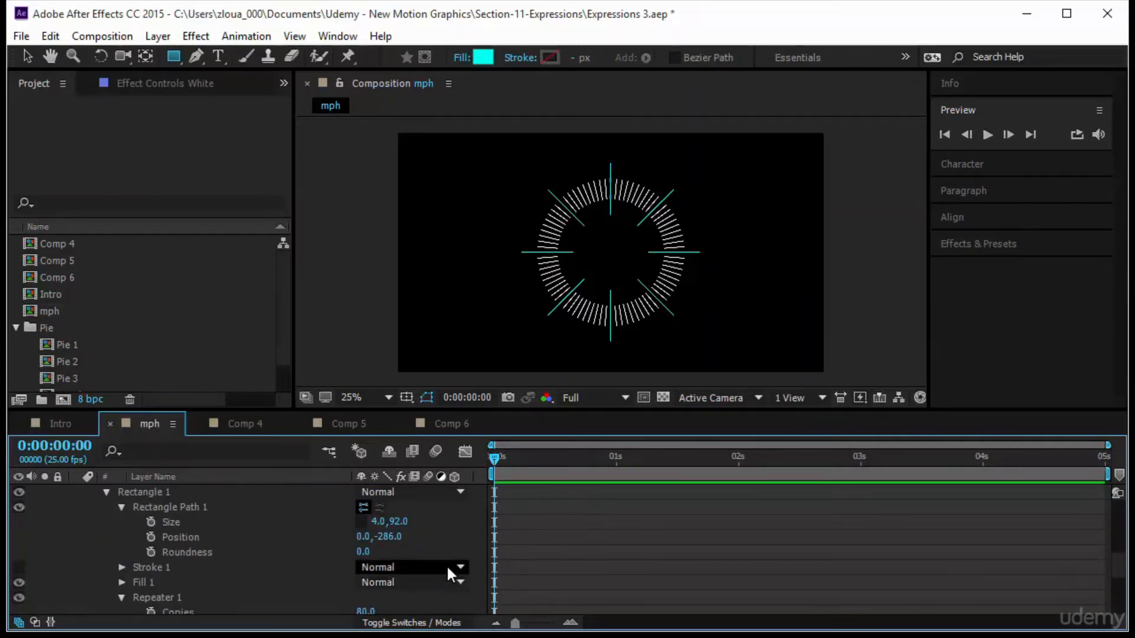
pyautogui.scroll(2, 403, 560)
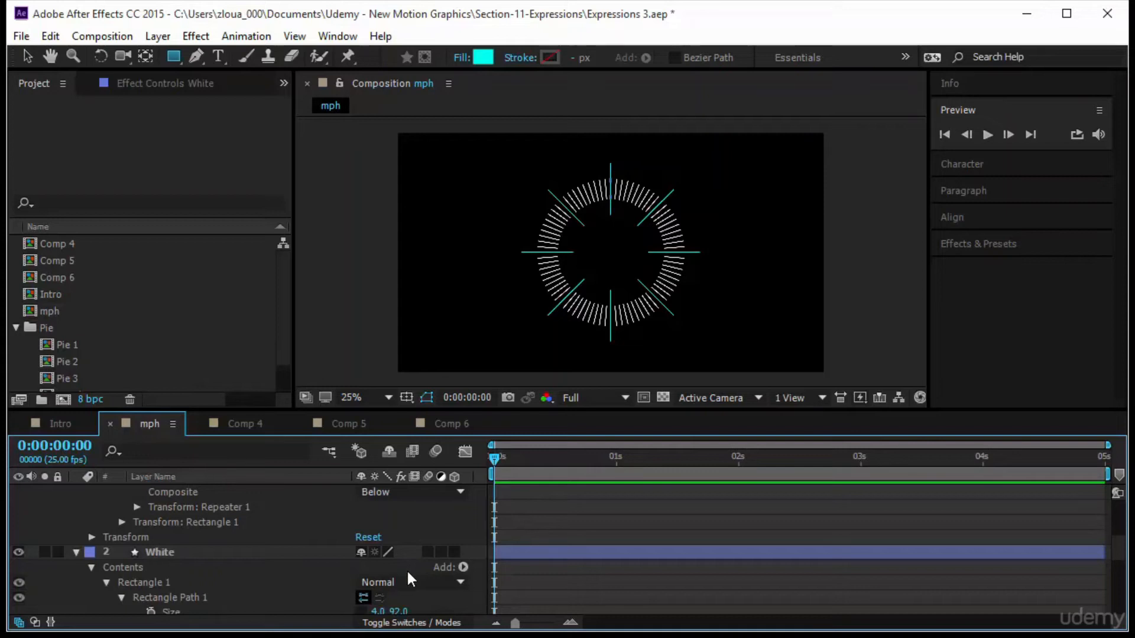
pyautogui.scroll(1, 408, 579)
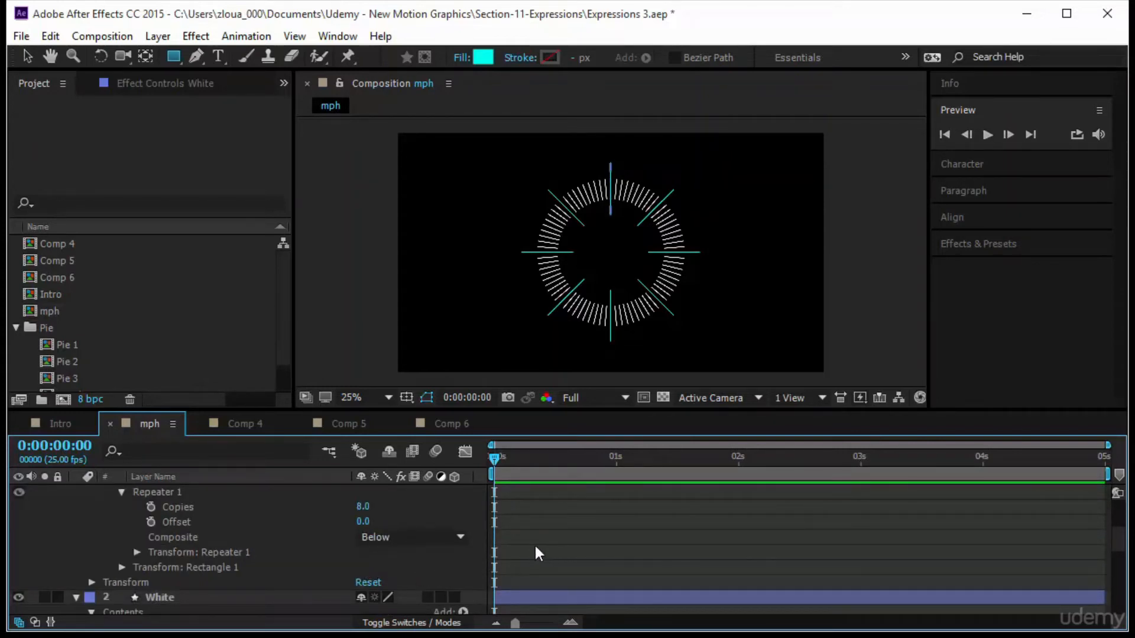
pyautogui.scroll(4, 101, 536)
pyautogui.click(75, 492)
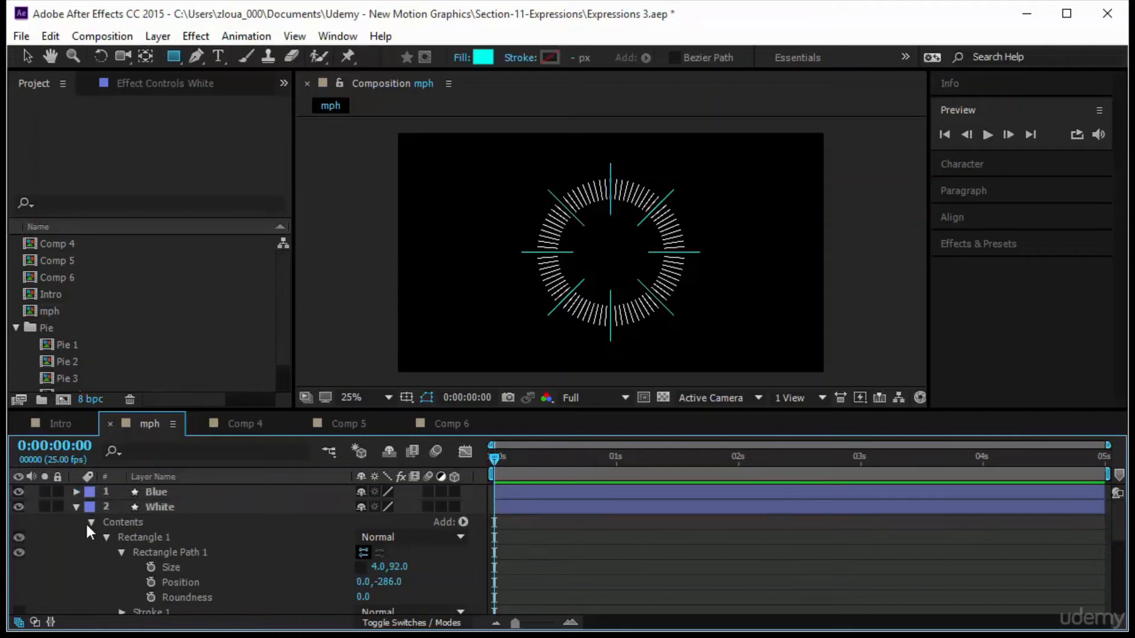
pyautogui.click(76, 507)
# Draw a cyan rectangle needle from the gauge centre leftwards, then unlink its proportions and set its size to 324 by 25.
pyautogui.click(180, 56)
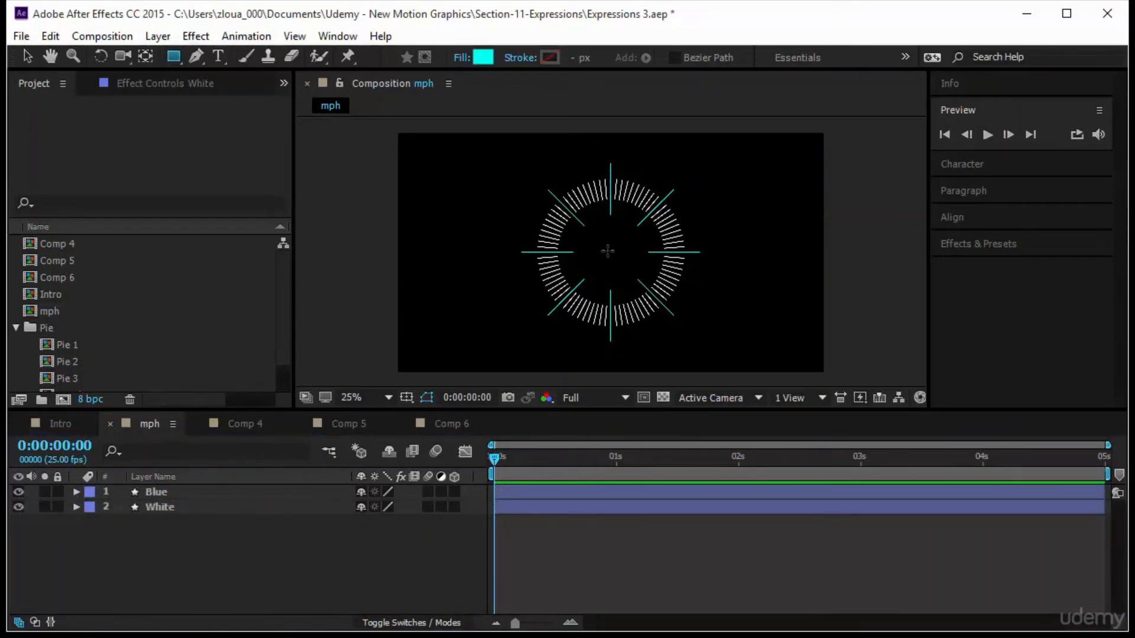
pyautogui.moveTo(609, 248); pyautogui.dragTo(539, 258)
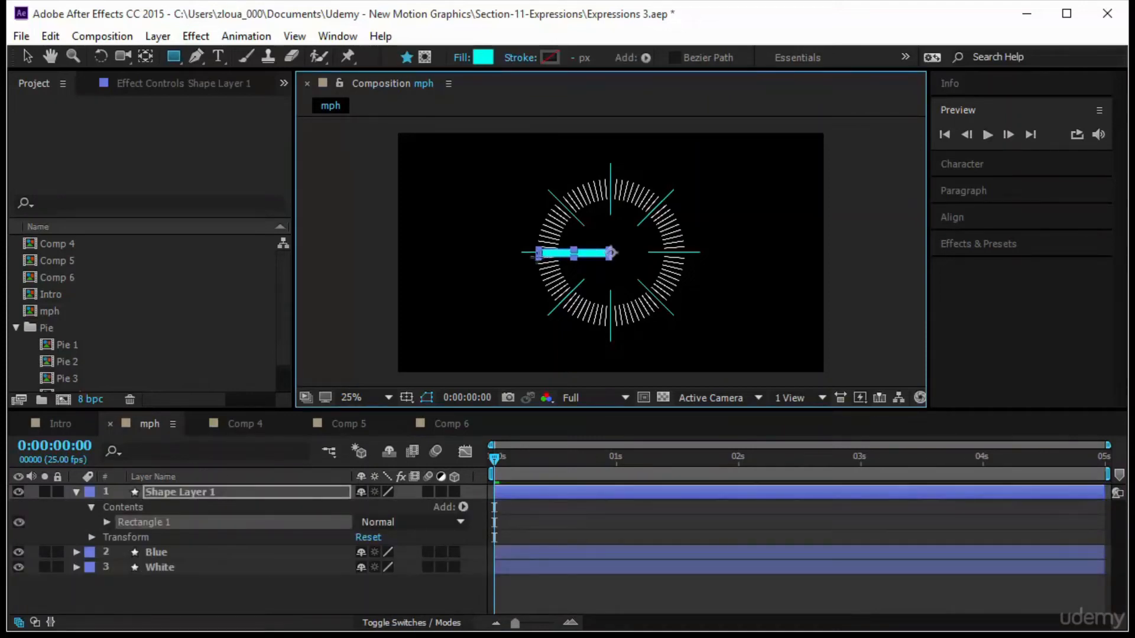
pyautogui.click(106, 522)
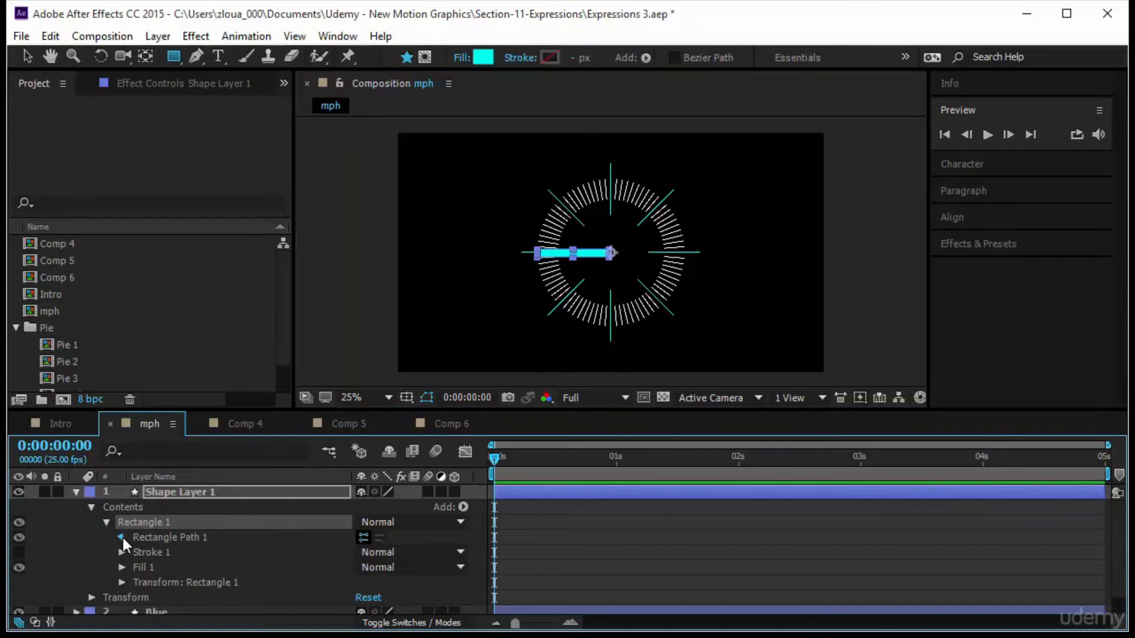
pyautogui.click(121, 537)
pyautogui.click(360, 552)
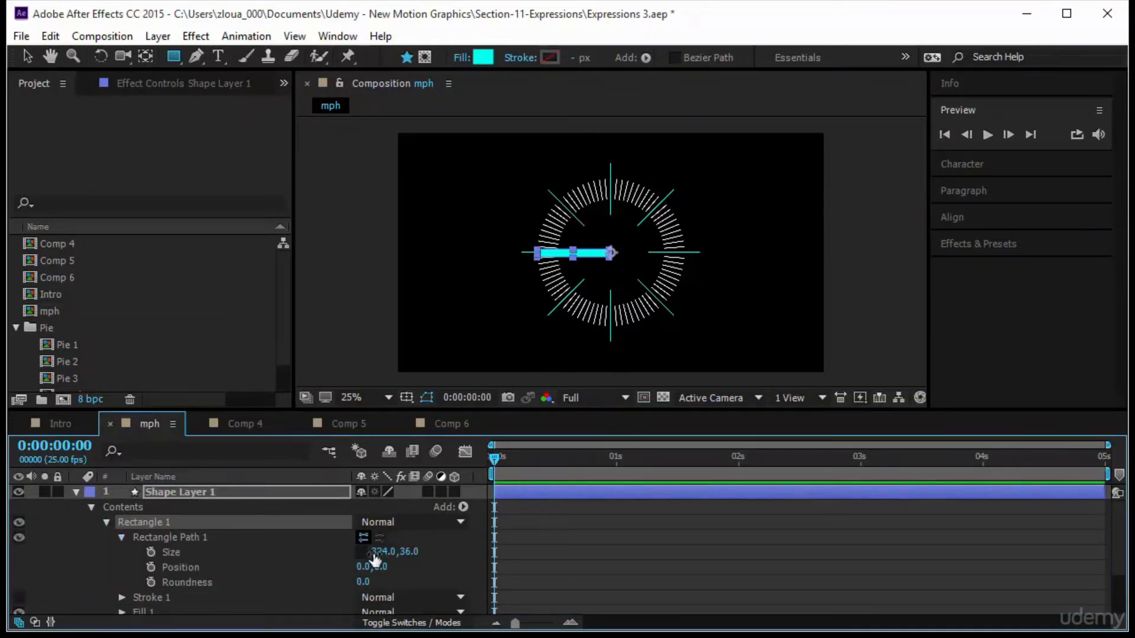
pyautogui.moveTo(402, 554); pyautogui.dragTo(398, 555)
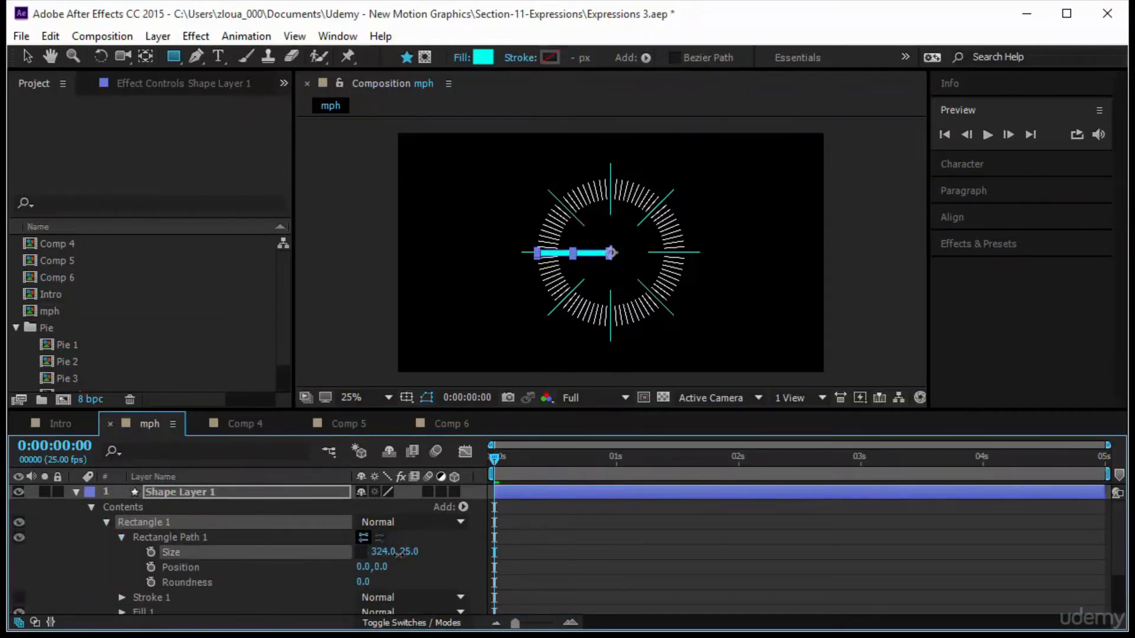
pyautogui.click(662, 554)
# Switch to the Selection tool and add a time expression to the needle layer's Rotation.
pyautogui.scroll(-4, 662, 554)
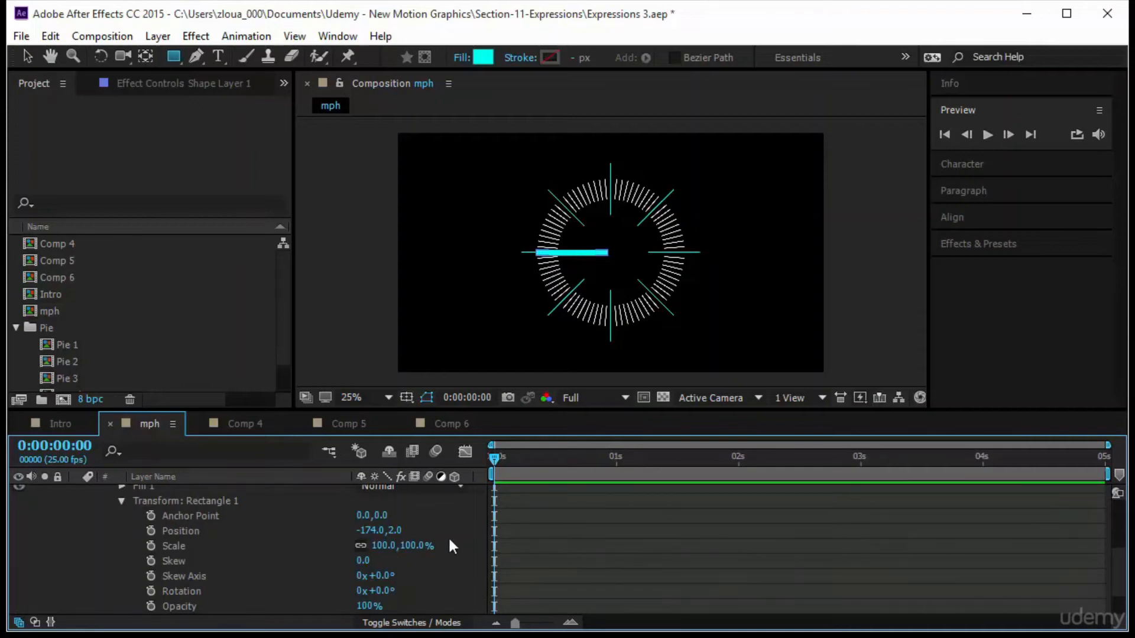
pyautogui.click(391, 530)
pyautogui.press('Return')
pyautogui.click(808, 524)
pyautogui.click(24, 57)
pyautogui.click(570, 251)
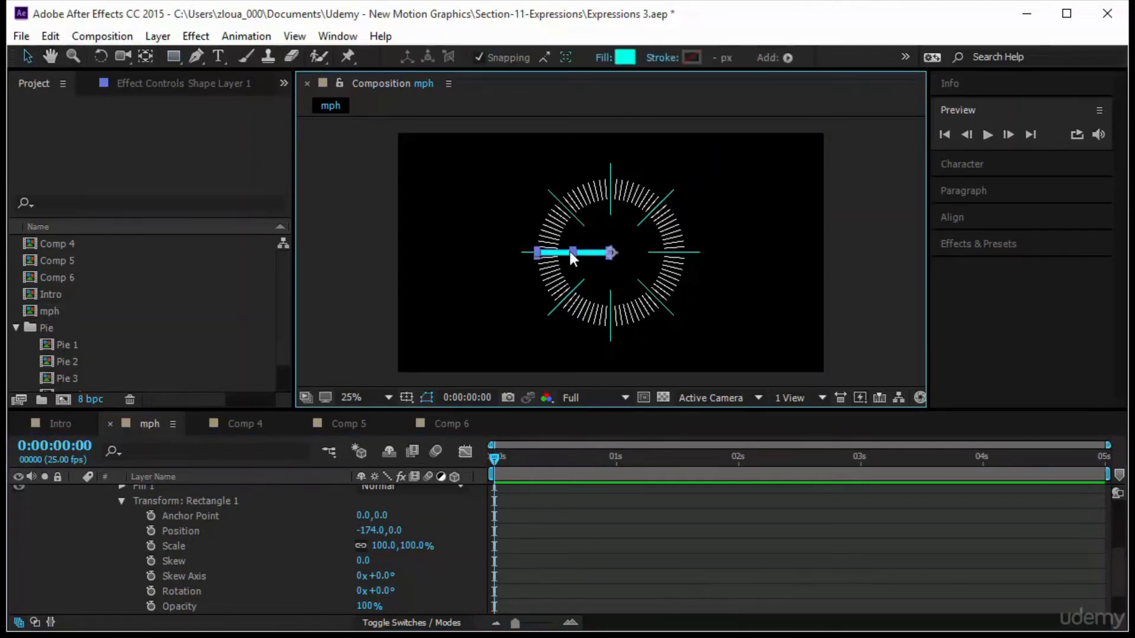
pyautogui.scroll(5, 332, 556)
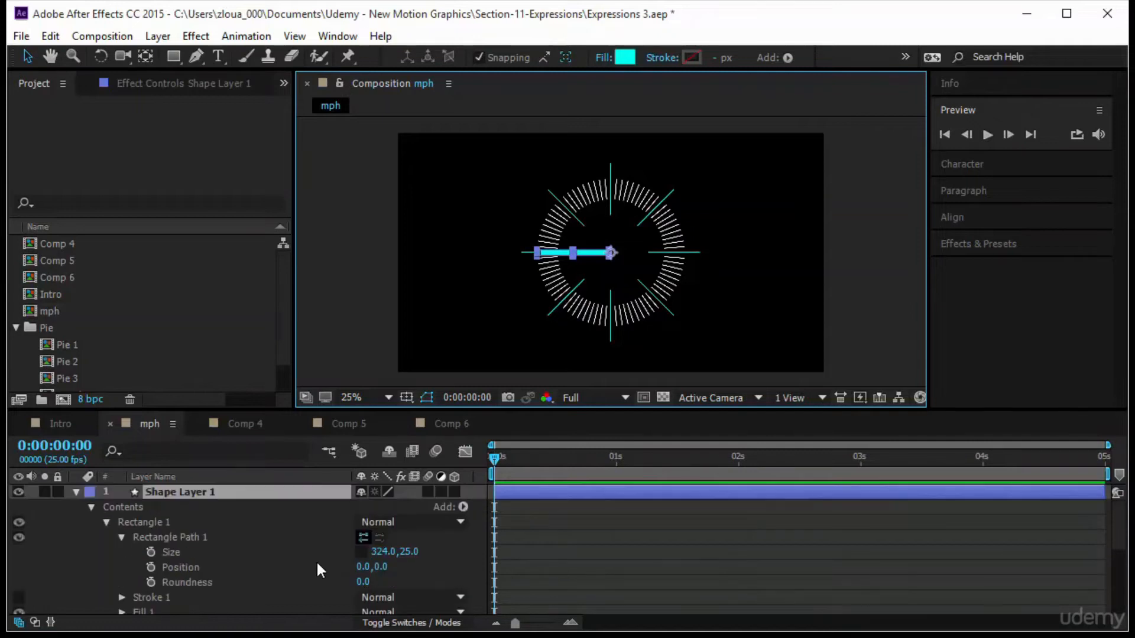
pyautogui.press('r')
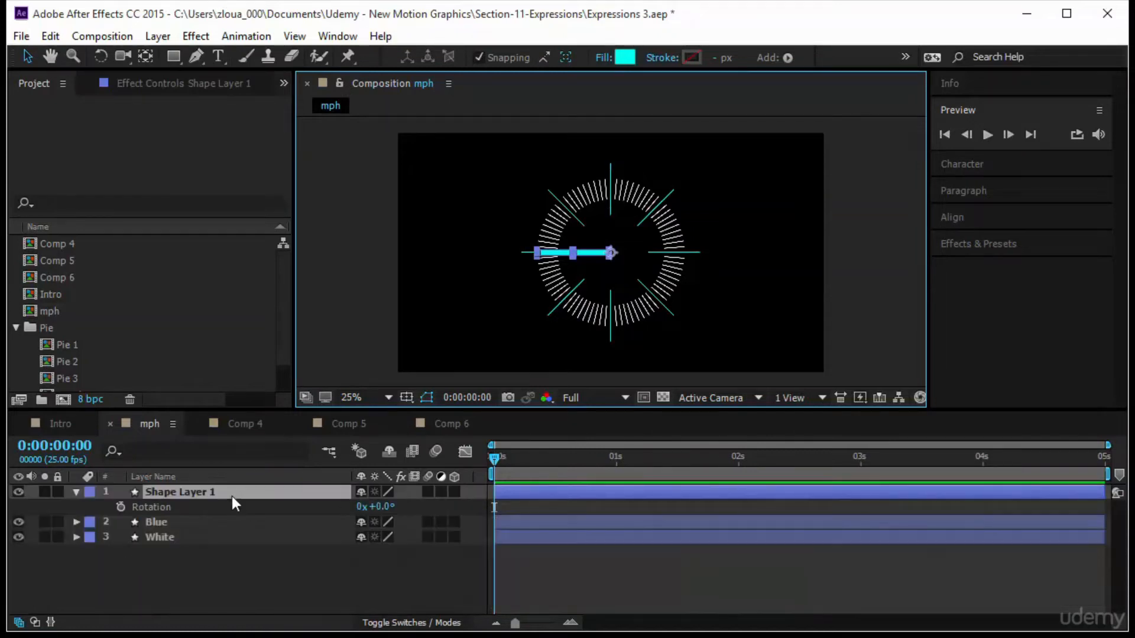
pyautogui.keyDown('alt'); pyautogui.click(119, 506); pyautogui.keyUp('alt')
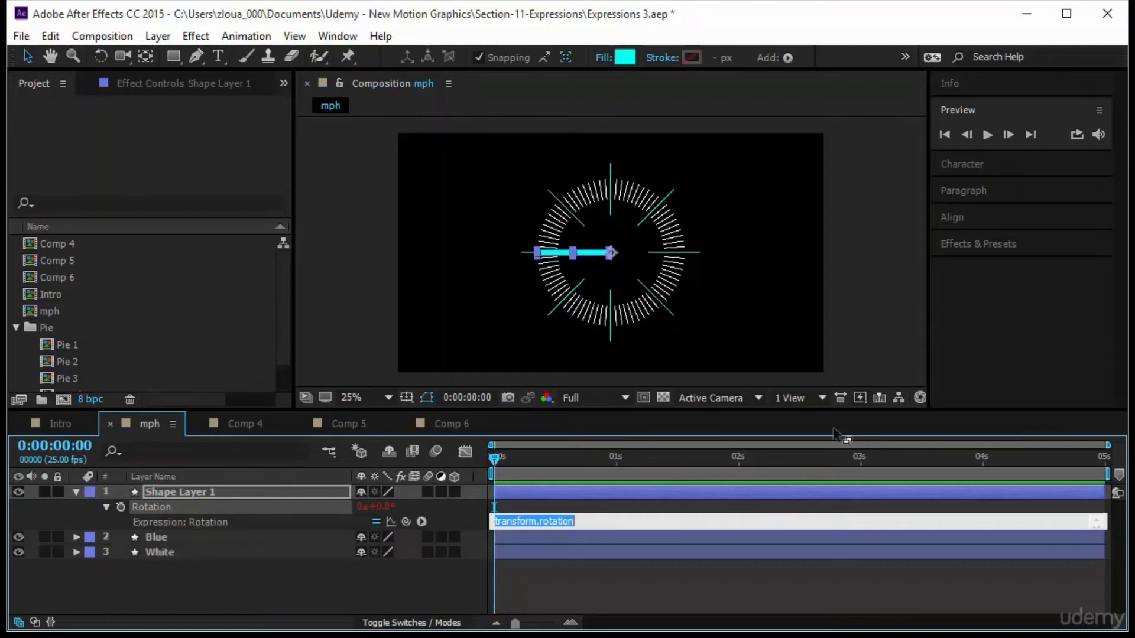
pyautogui.write('time')
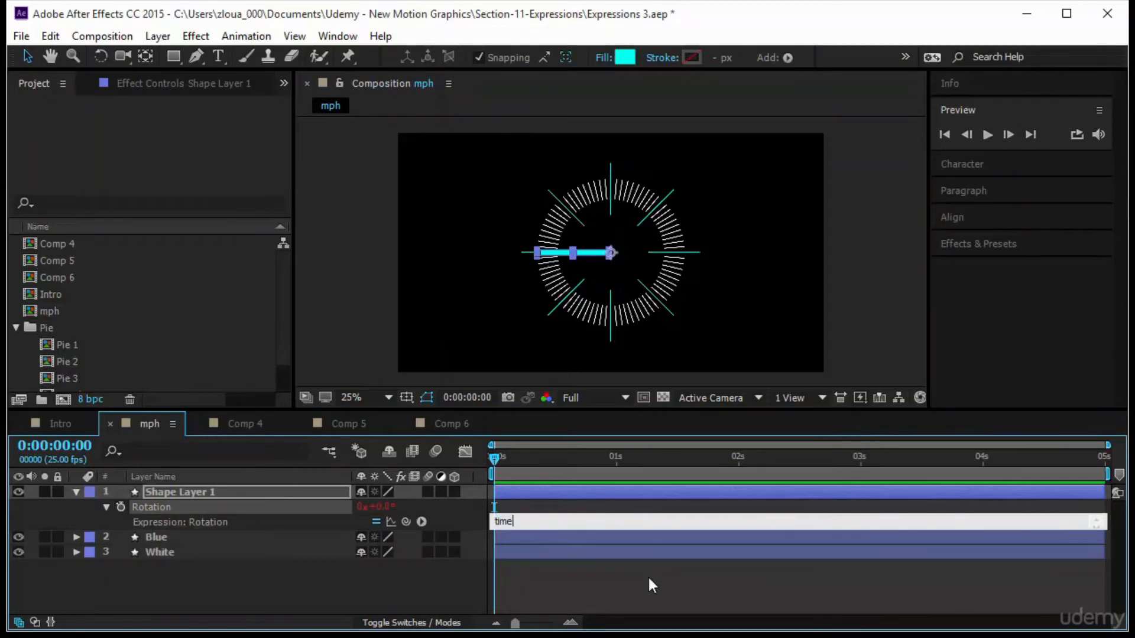
pyautogui.click(648, 577)
# Preview the needle's rotation across the timeline and return to the start.
pyautogui.click(987, 134)
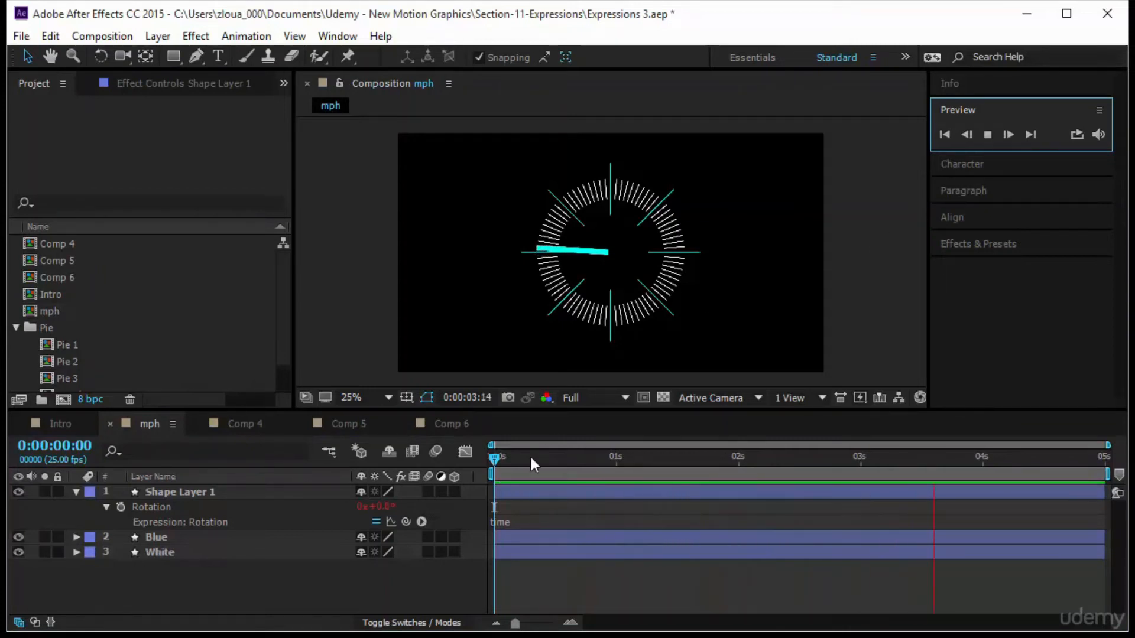
pyautogui.moveTo(496, 462); pyautogui.dragTo(1130, 461)
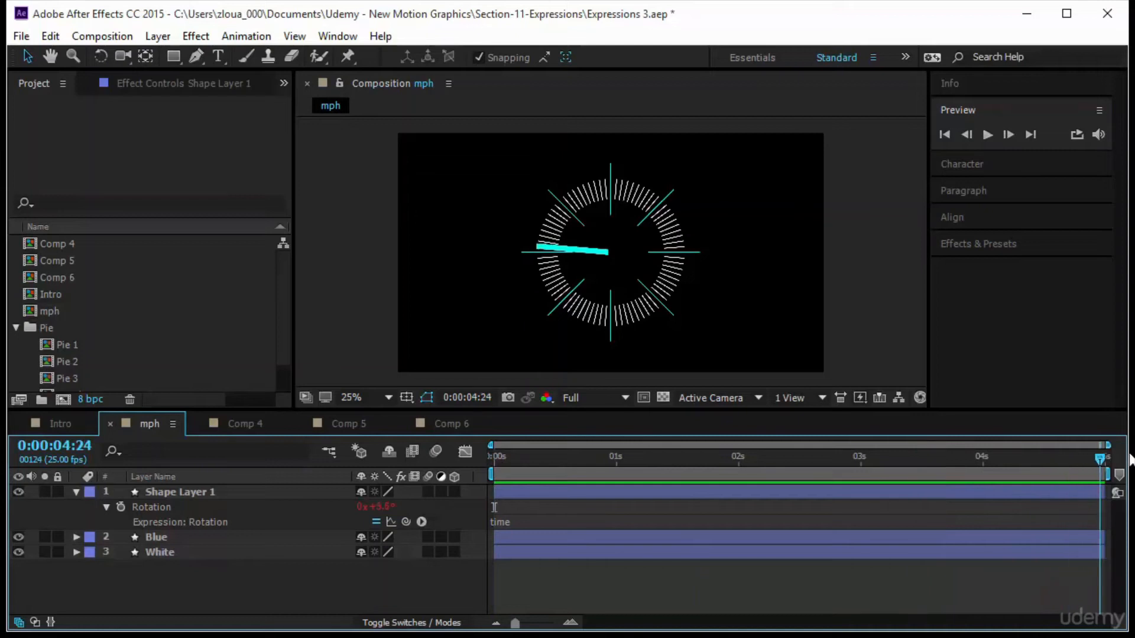
pyautogui.press('Home')
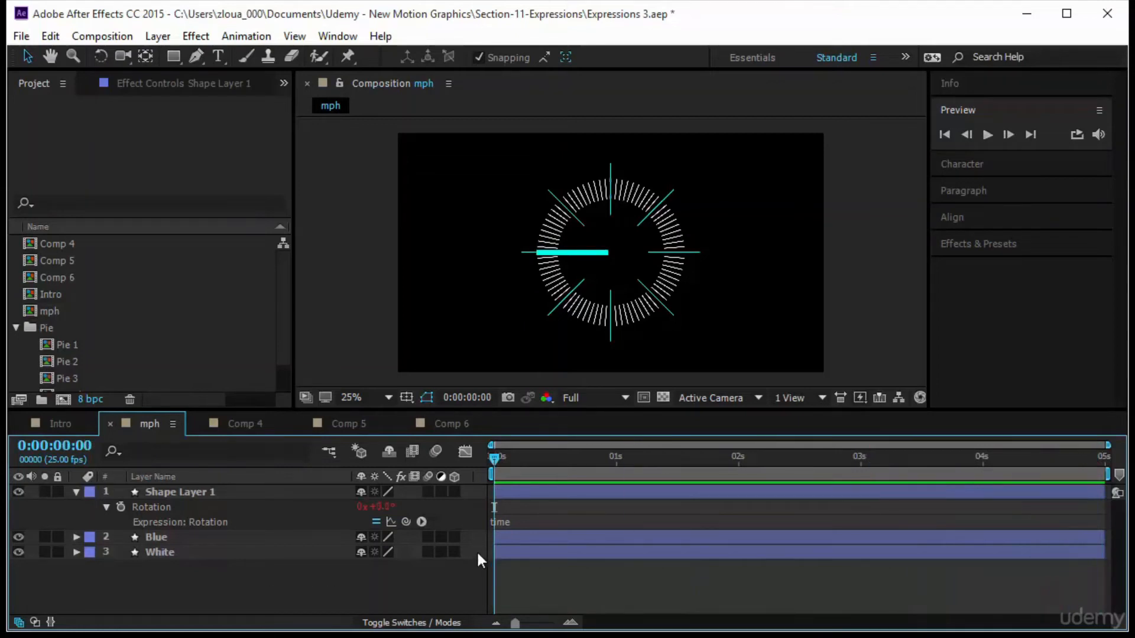
# Multiply the needle's rotation expression by 60, making it time*60.
pyautogui.click(513, 521)
pyautogui.write('*6')
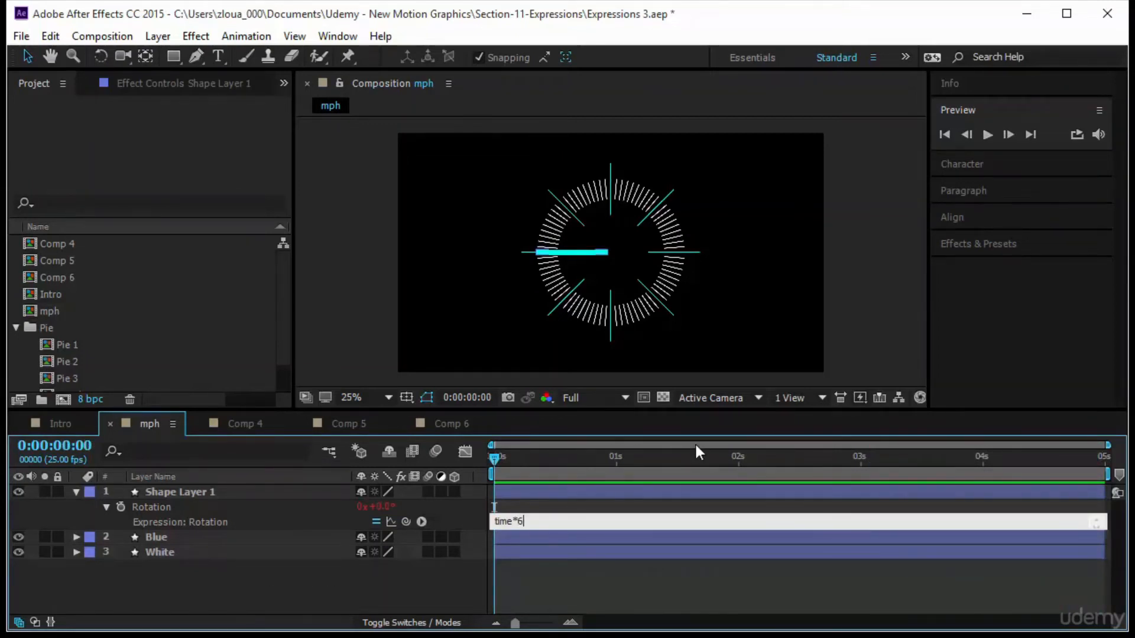
pyautogui.write('0')
pyautogui.click(570, 580)
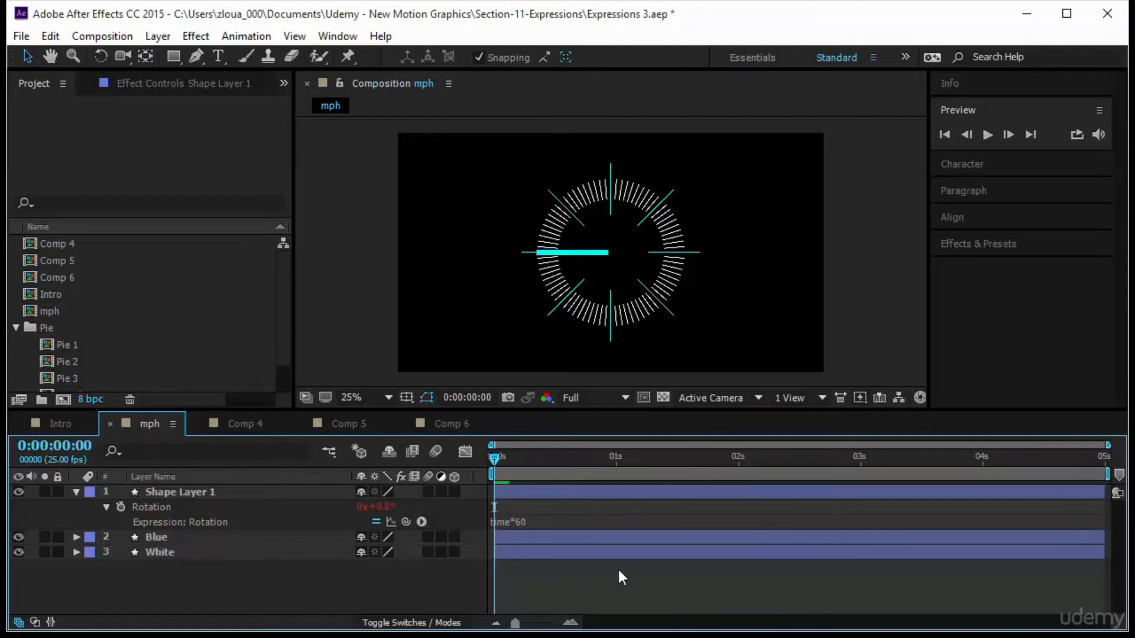
# Preview the needle and change the rotation expression to time*600.
pyautogui.click(983, 135)
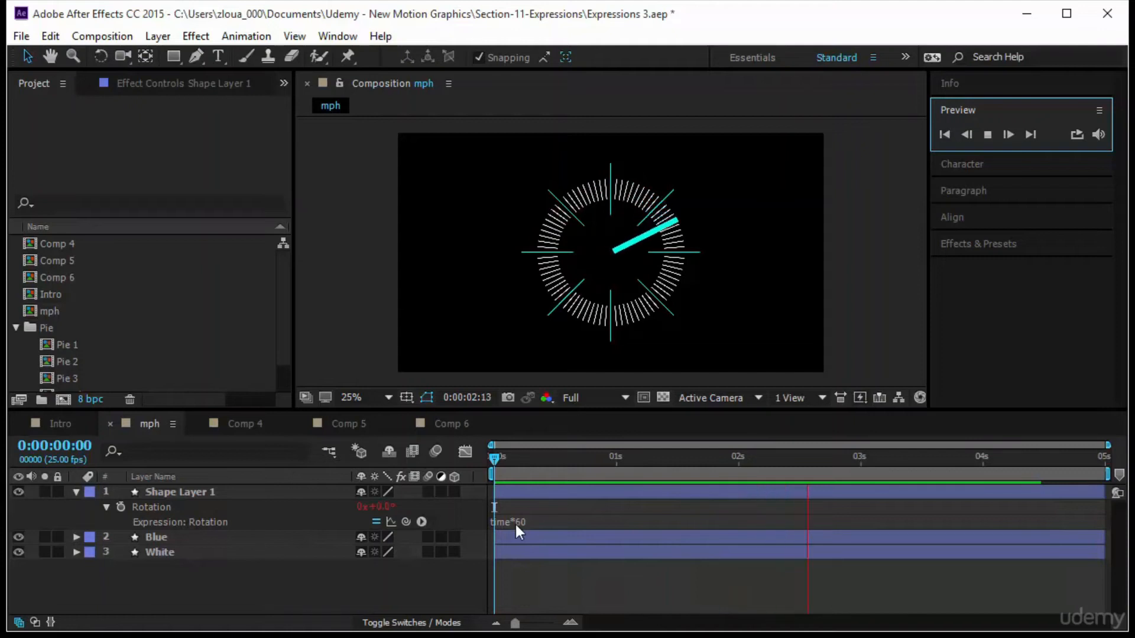
pyautogui.click(562, 522)
pyautogui.click(565, 520)
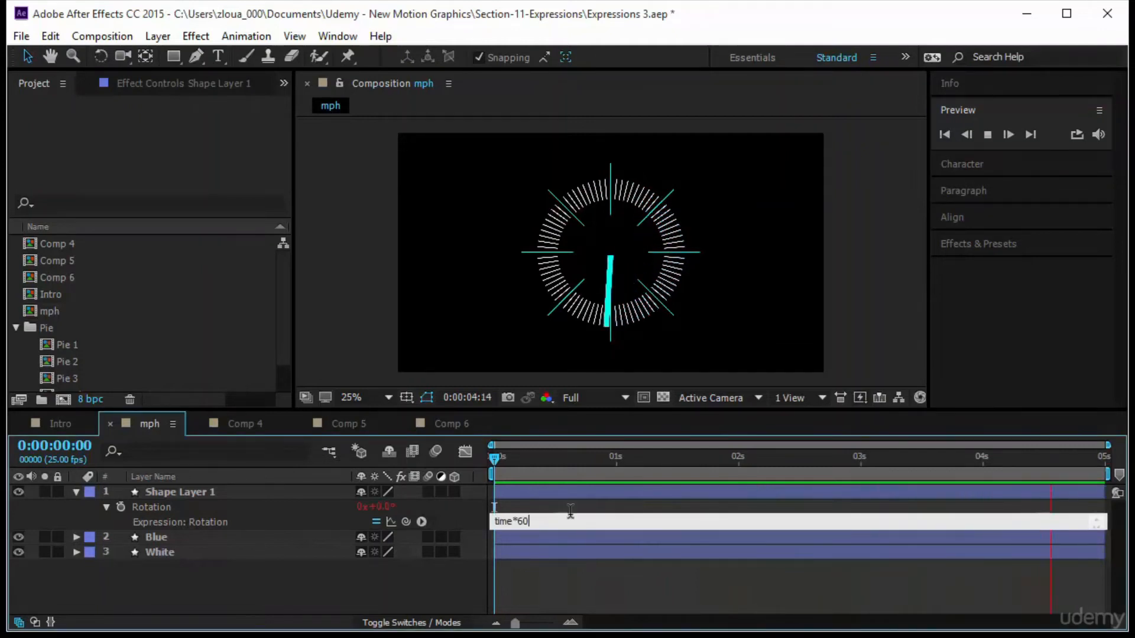
pyautogui.write('0')
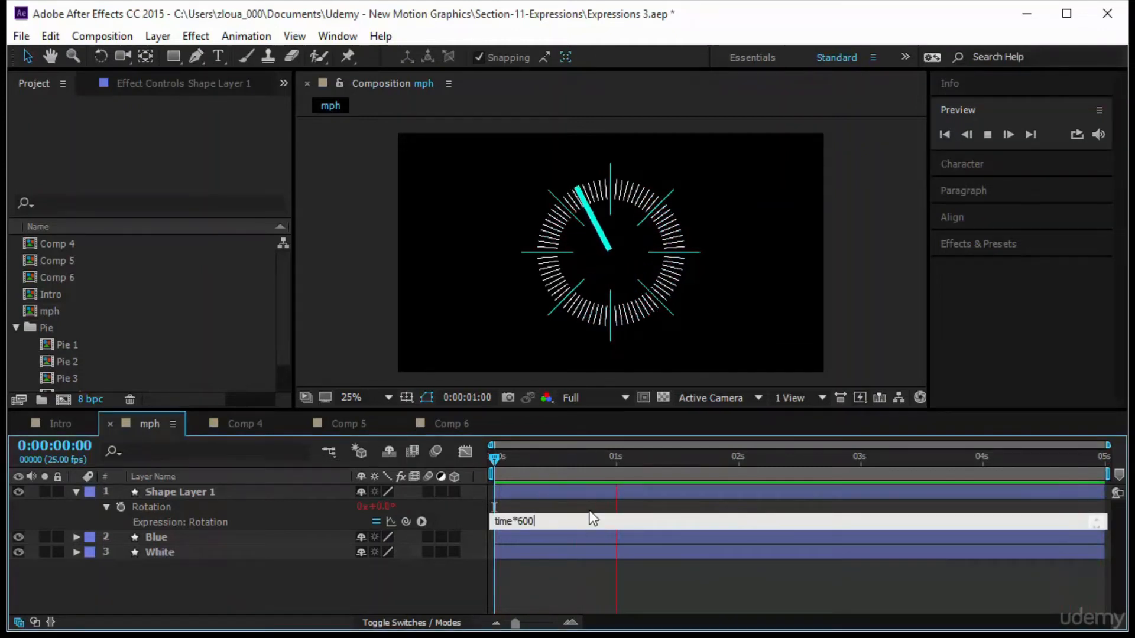
pyautogui.click(551, 568)
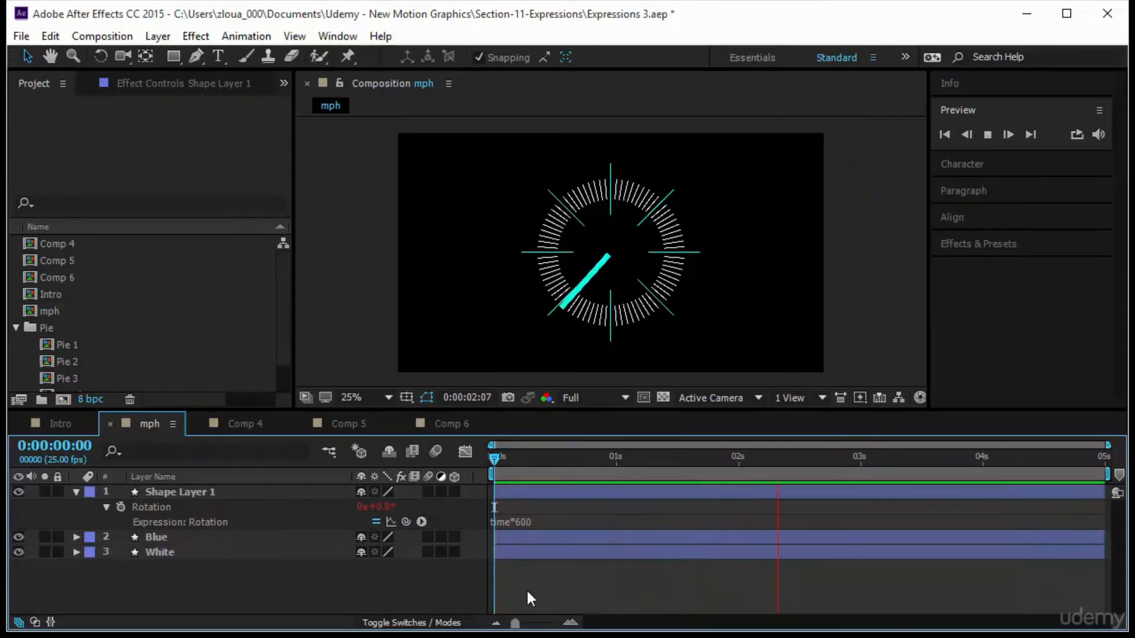
# Change the needle's rotation expression to time*100.
pyautogui.click(555, 519)
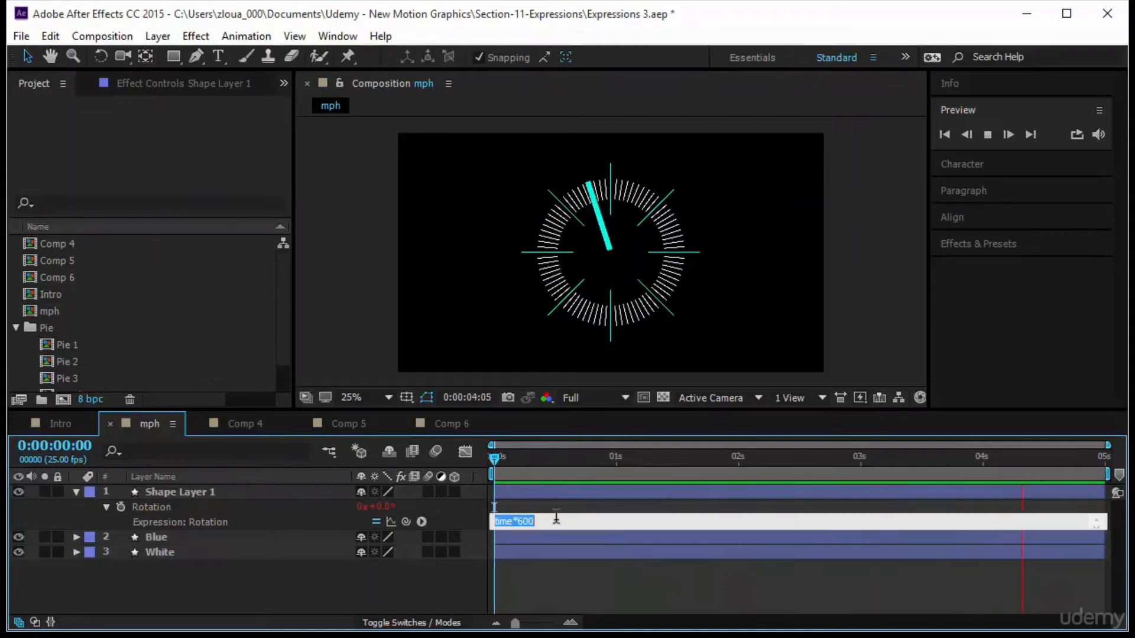
pyautogui.press('BackSpace')
pyautogui.press('BackSpace')
pyautogui.press('BackSpace')
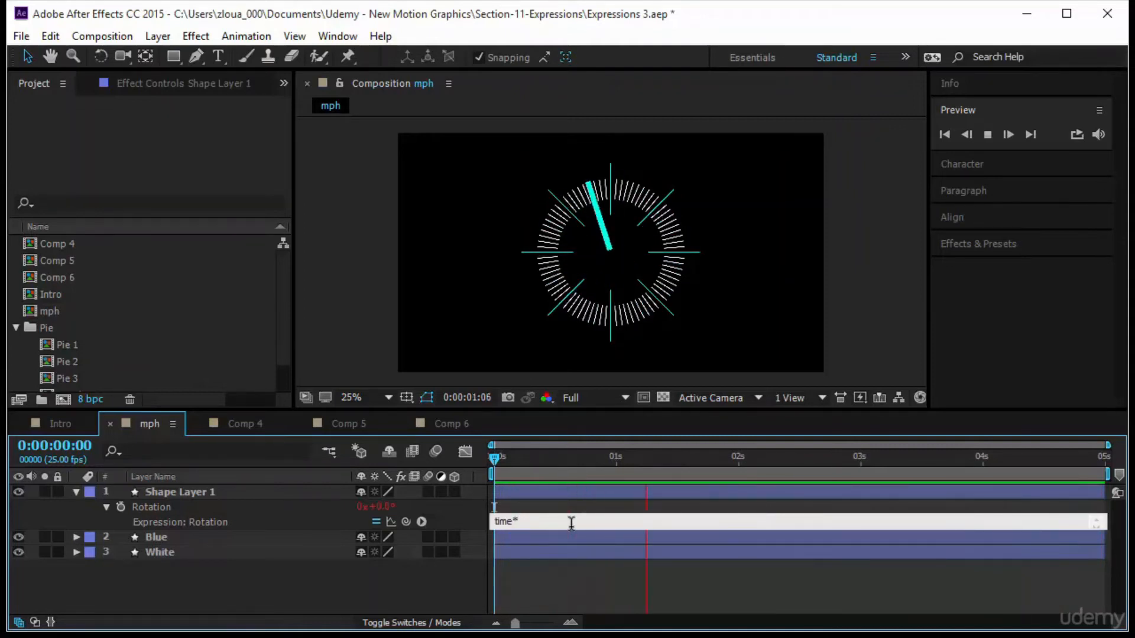
pyautogui.write('100')
pyautogui.click(608, 566)
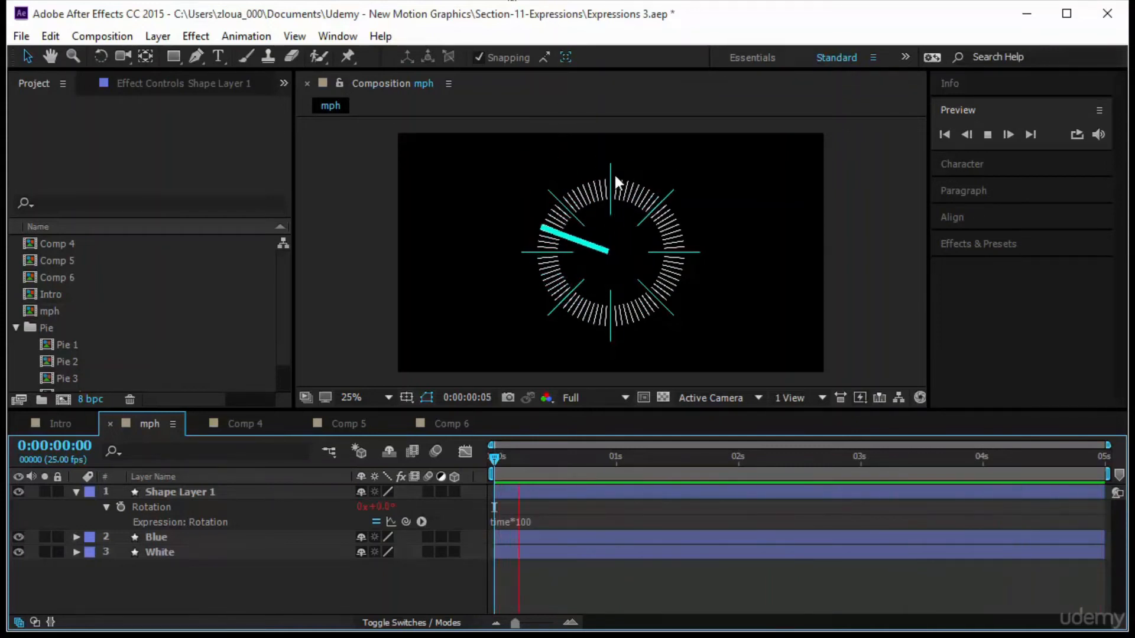
# Add a wiggle(5,90) expression to the rotation of the Blue tick layer.
pyautogui.click(170, 537)
pyautogui.click(76, 536)
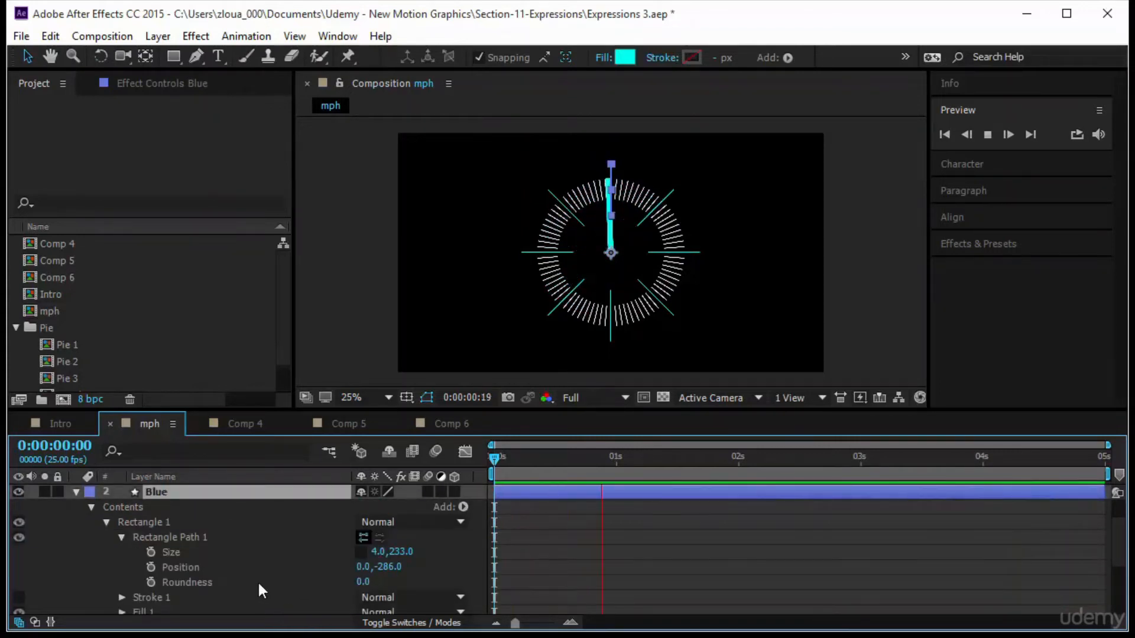
pyautogui.scroll(-3, 257, 580)
pyautogui.scroll(3, 246, 584)
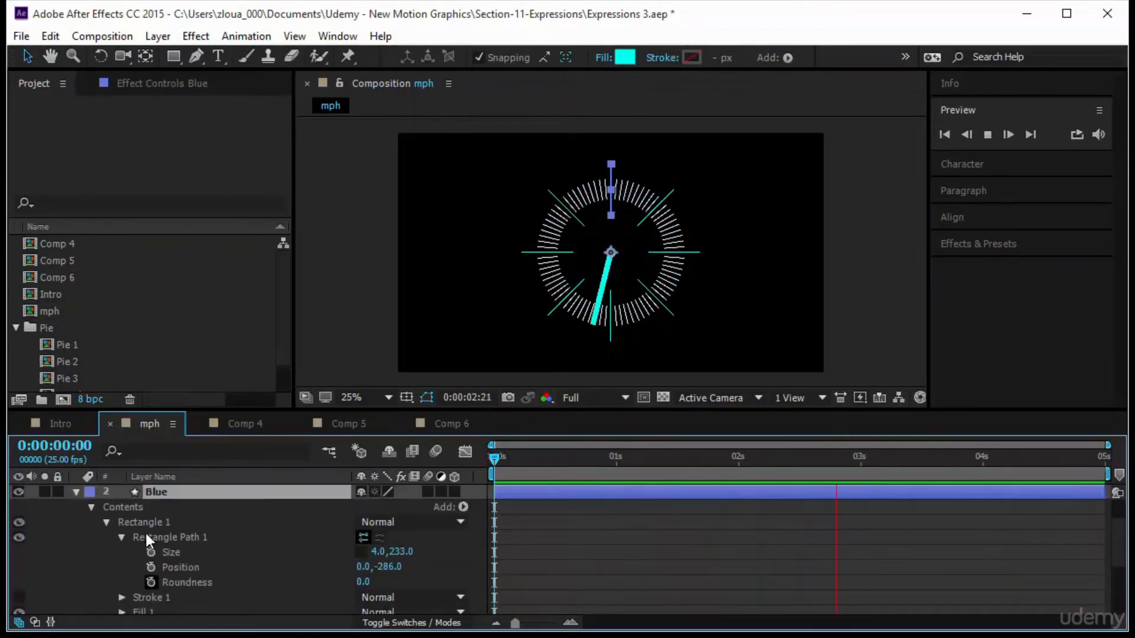
pyautogui.click(107, 522)
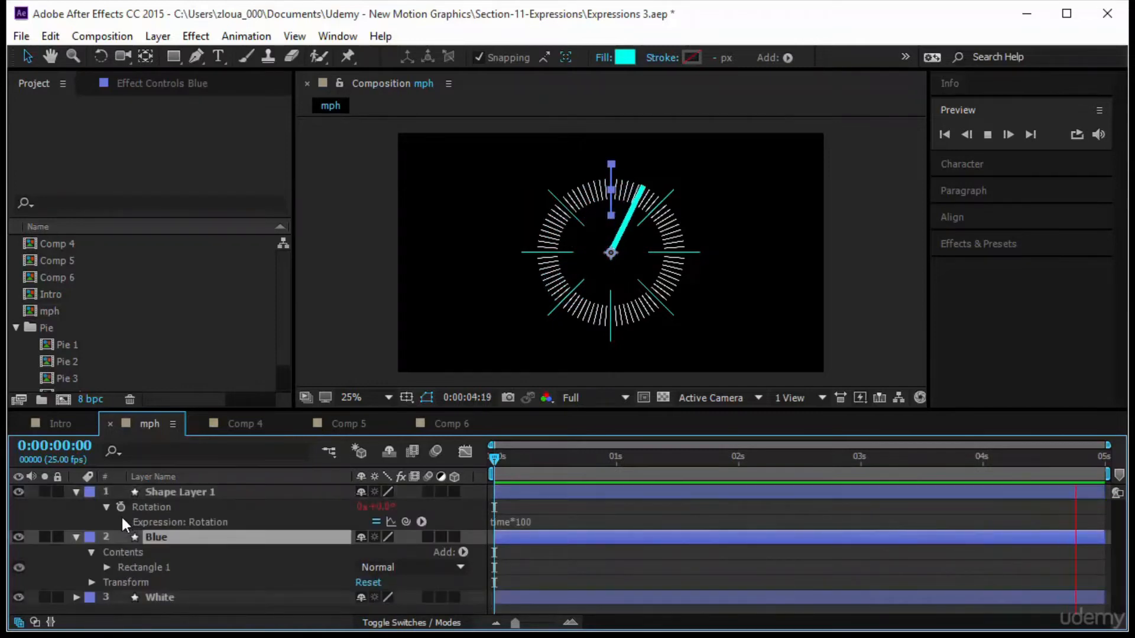
pyautogui.click(90, 582)
pyautogui.scroll(-3, 193, 580)
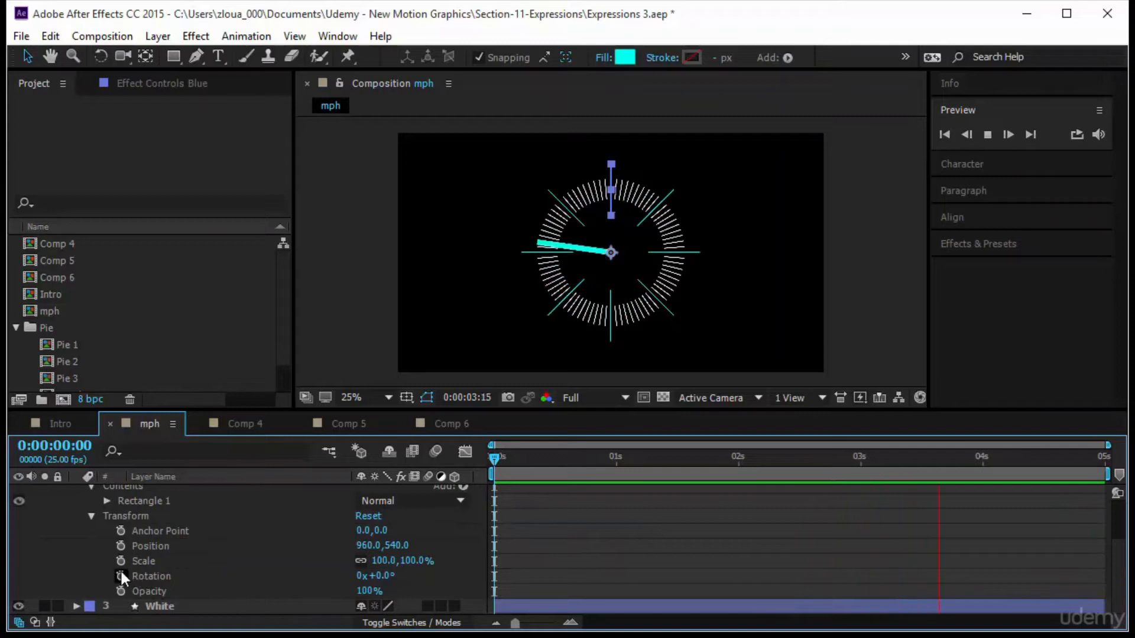
pyautogui.keyDown('alt'); pyautogui.click(121, 576); pyautogui.keyUp('alt')
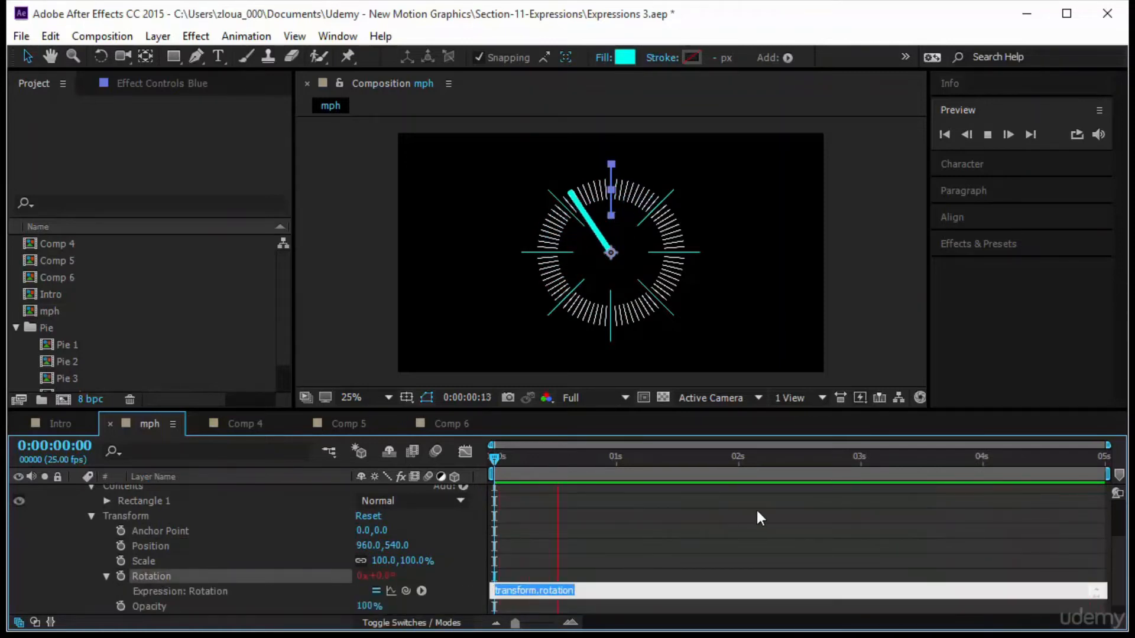
pyautogui.write('w')
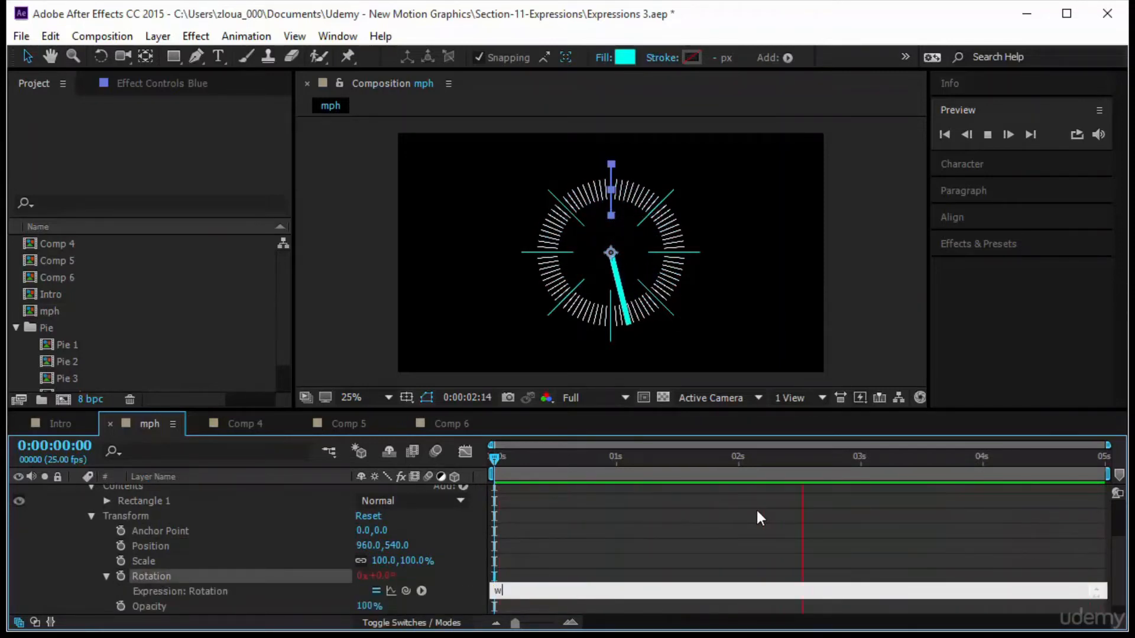
pyautogui.write('igle')
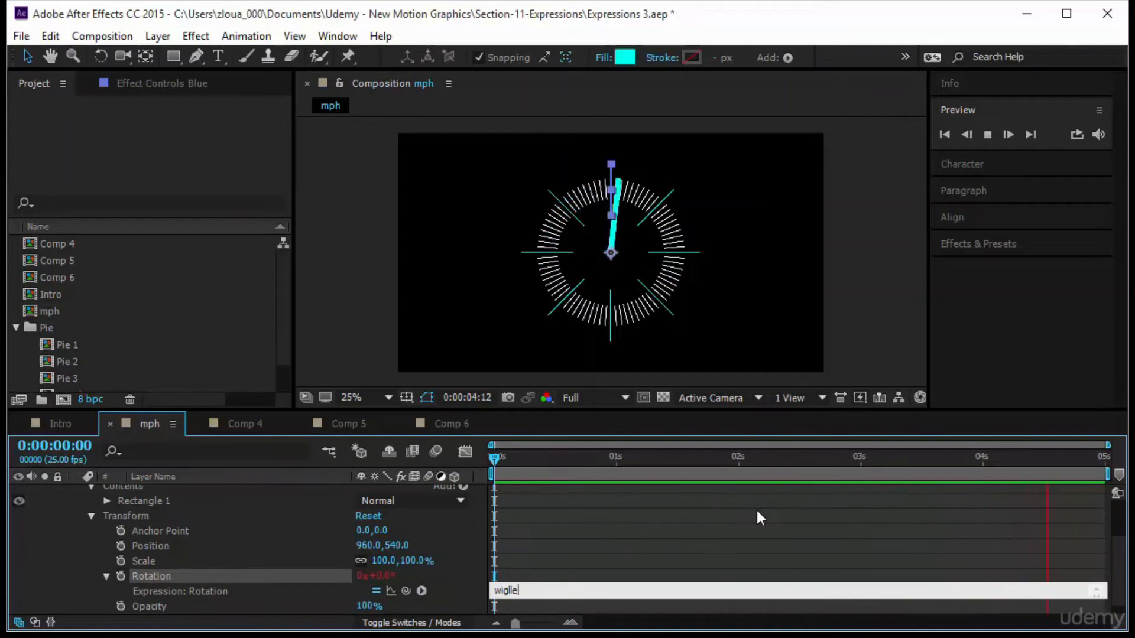
pyautogui.press('BackSpace')
pyautogui.press('BackSpace')
pyautogui.write('gle(')
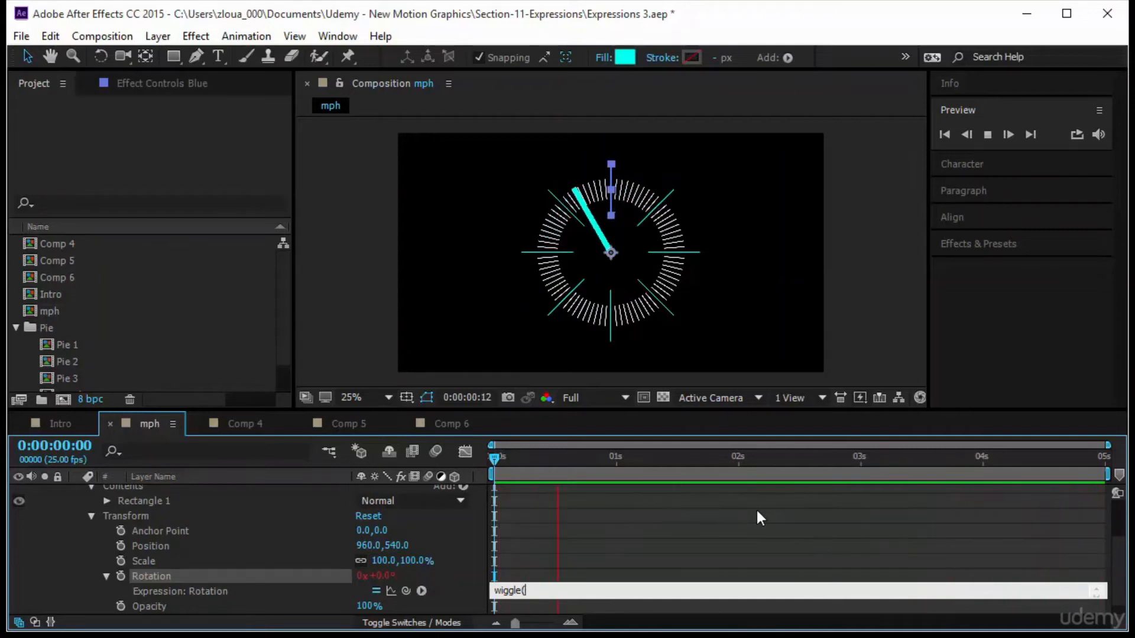
pyautogui.write('5')
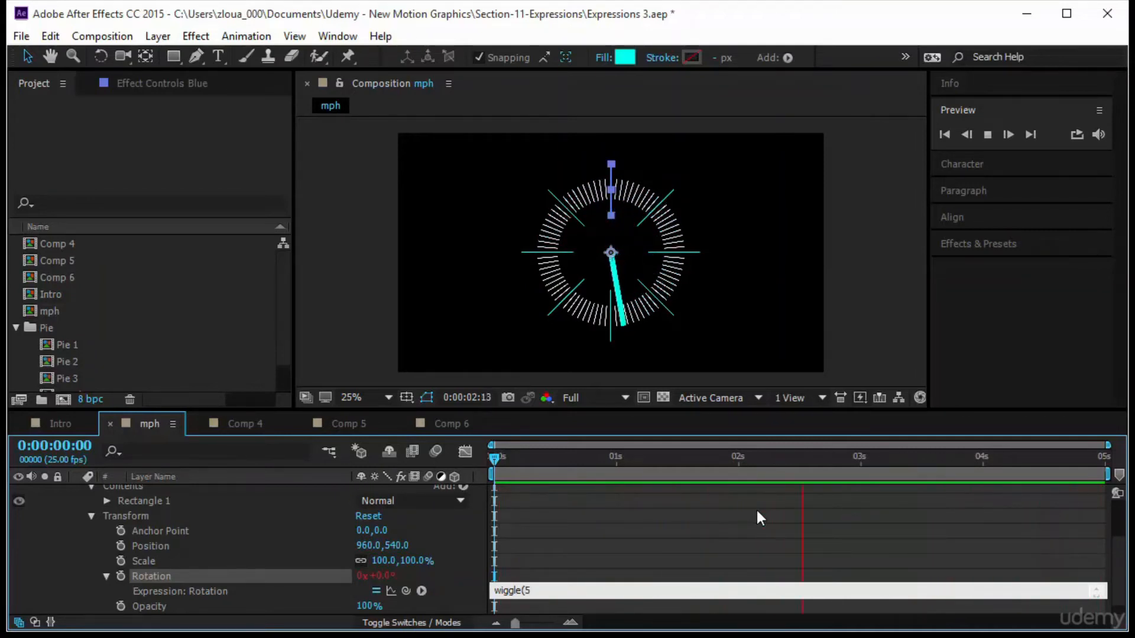
pyautogui.write(',90')
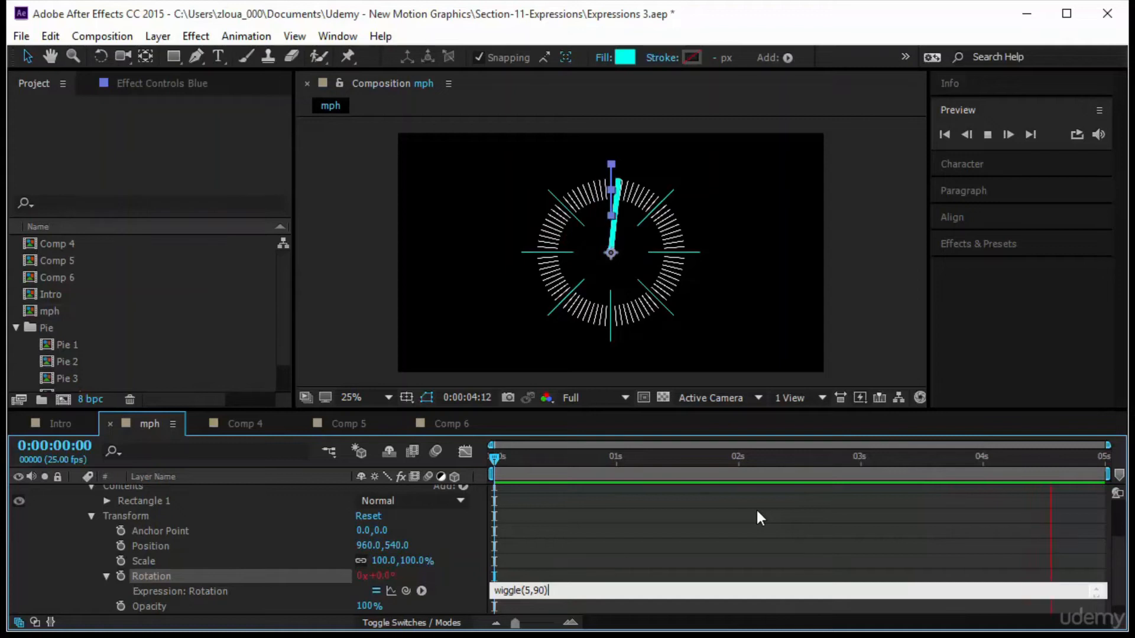
pyautogui.click(628, 546)
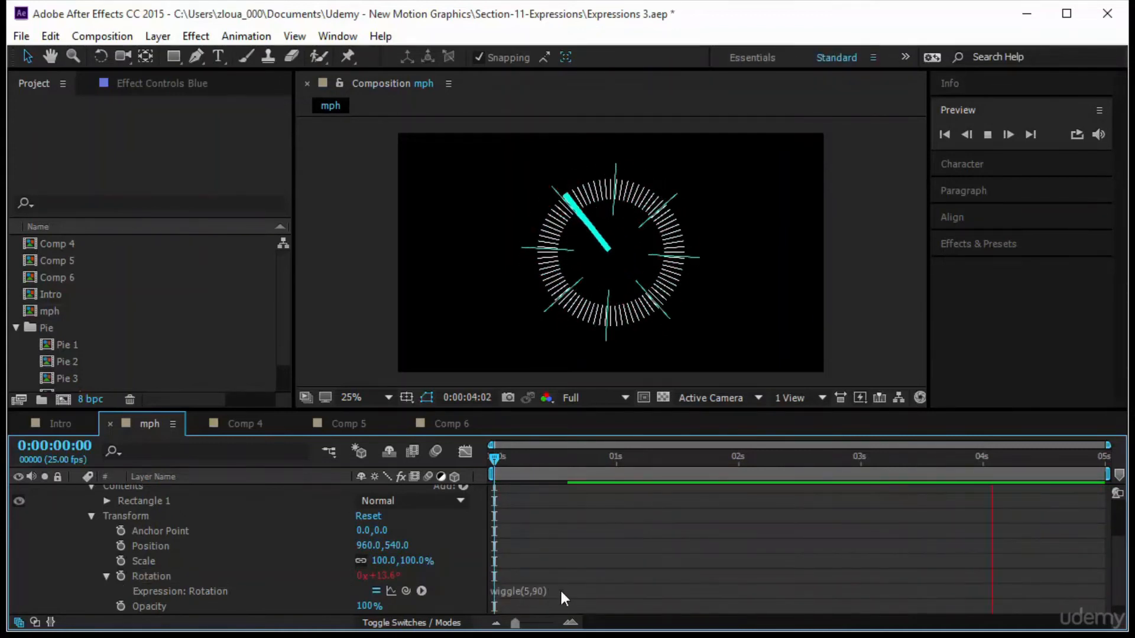
# Edit the Blue layer's rotation expression to wiggle(.5,90).
pyautogui.click(531, 592)
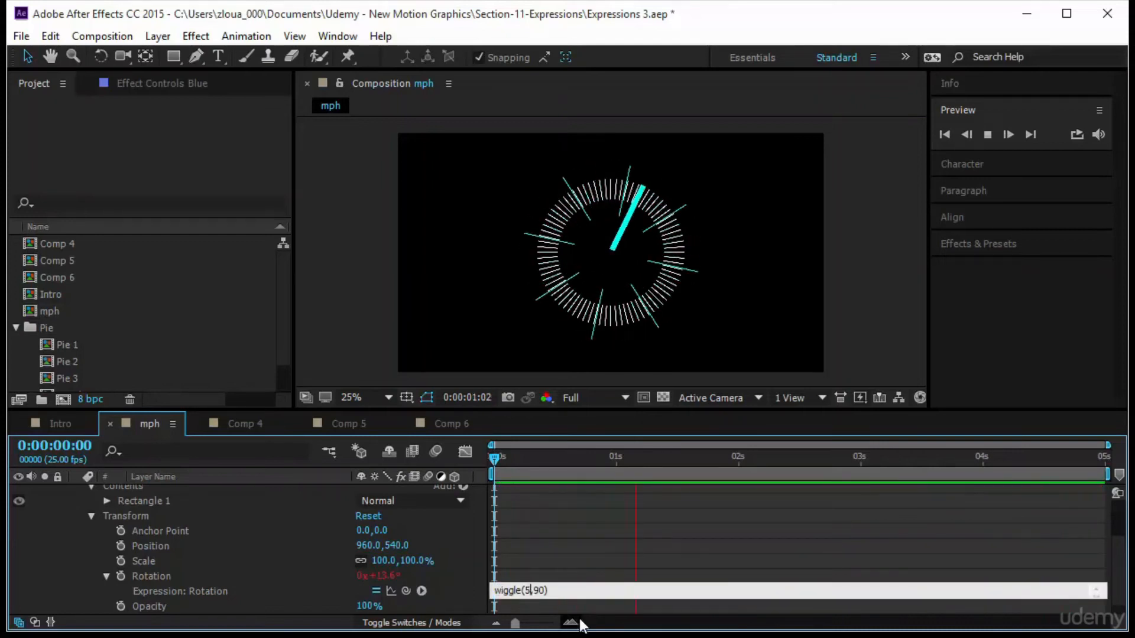
pyautogui.press('Left')
pyautogui.write('.')
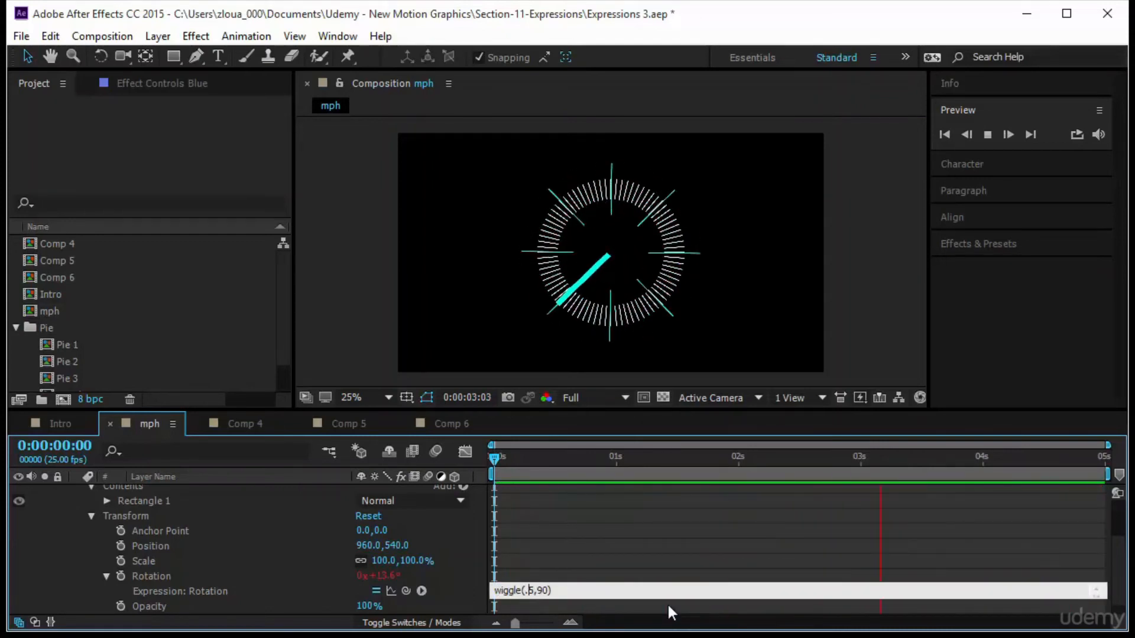
pyautogui.click(630, 538)
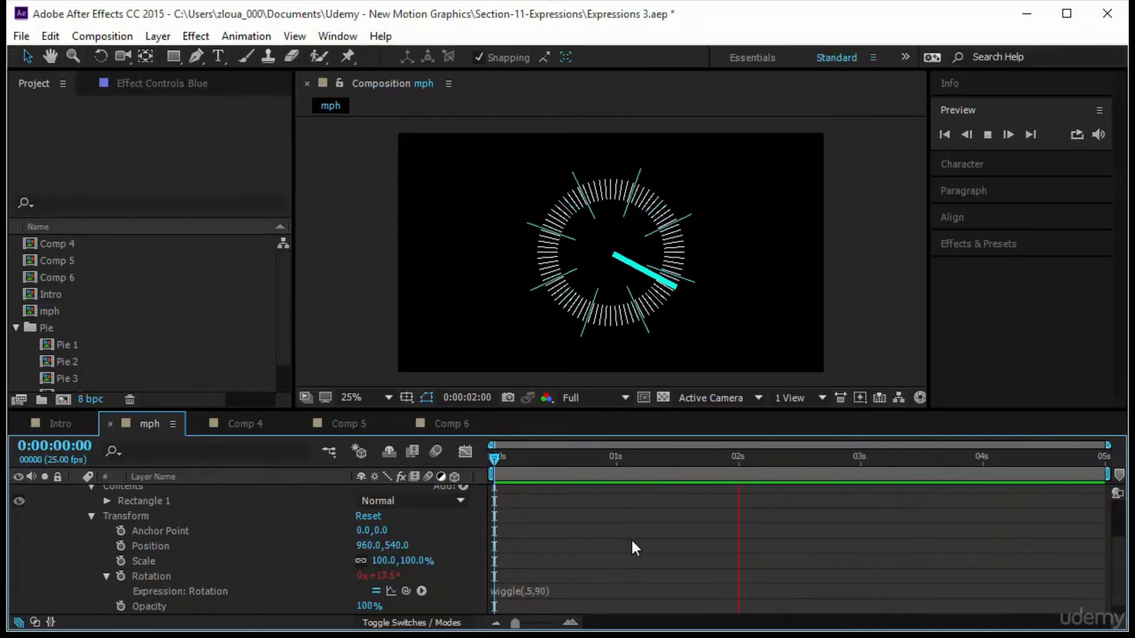
# Add a random(180) expression to the rotation of the White tick layer.
pyautogui.scroll(3, 203, 540)
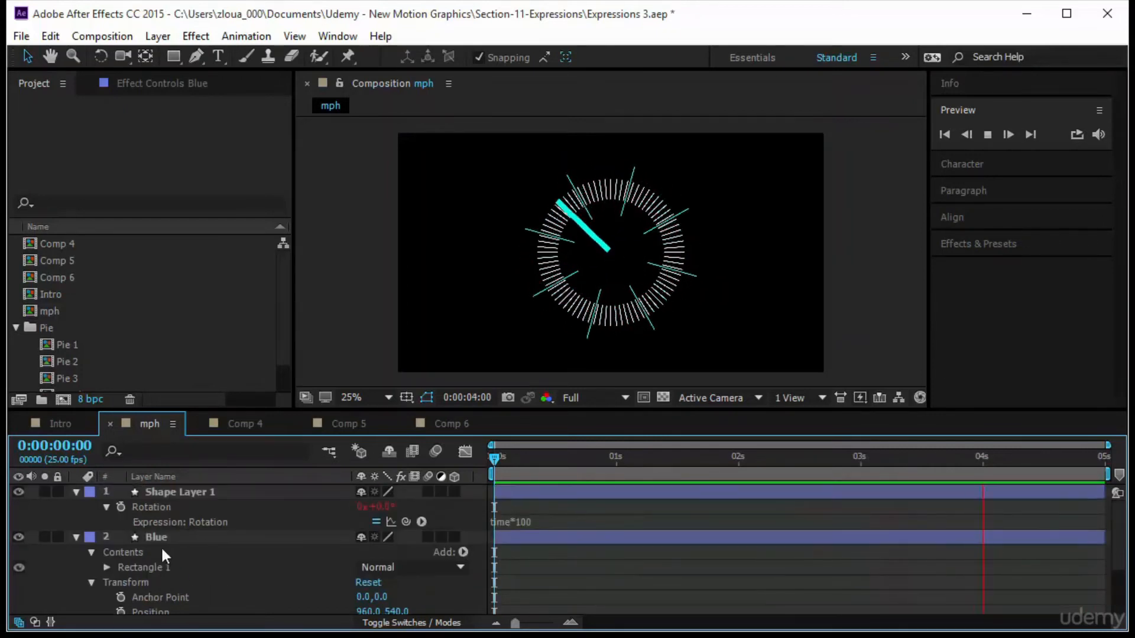
pyautogui.click(77, 537)
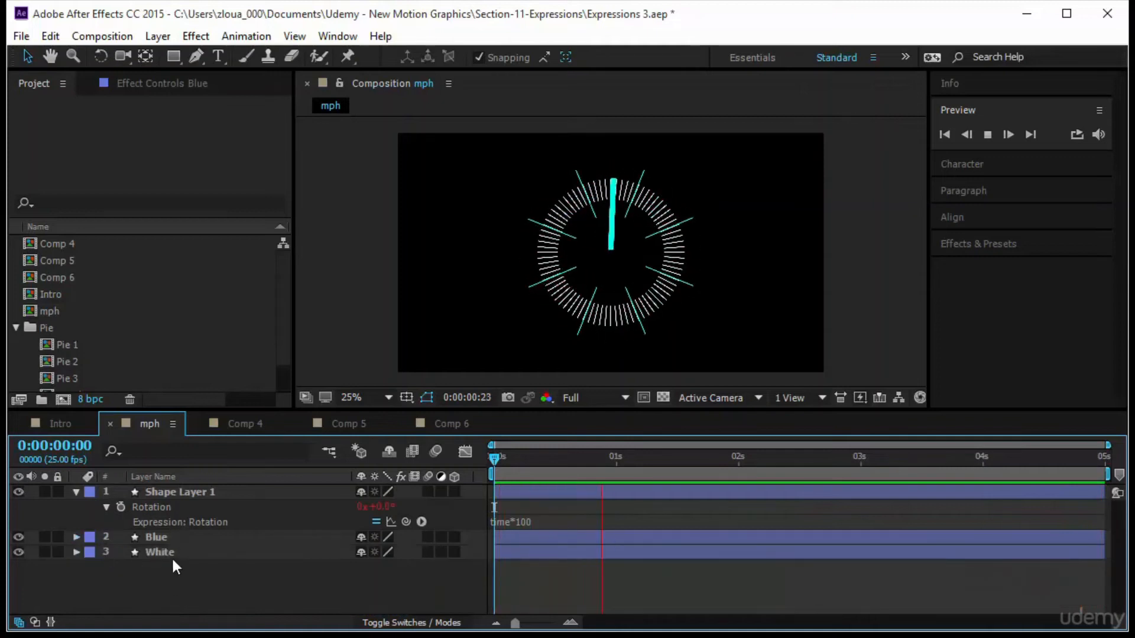
pyautogui.click(189, 552)
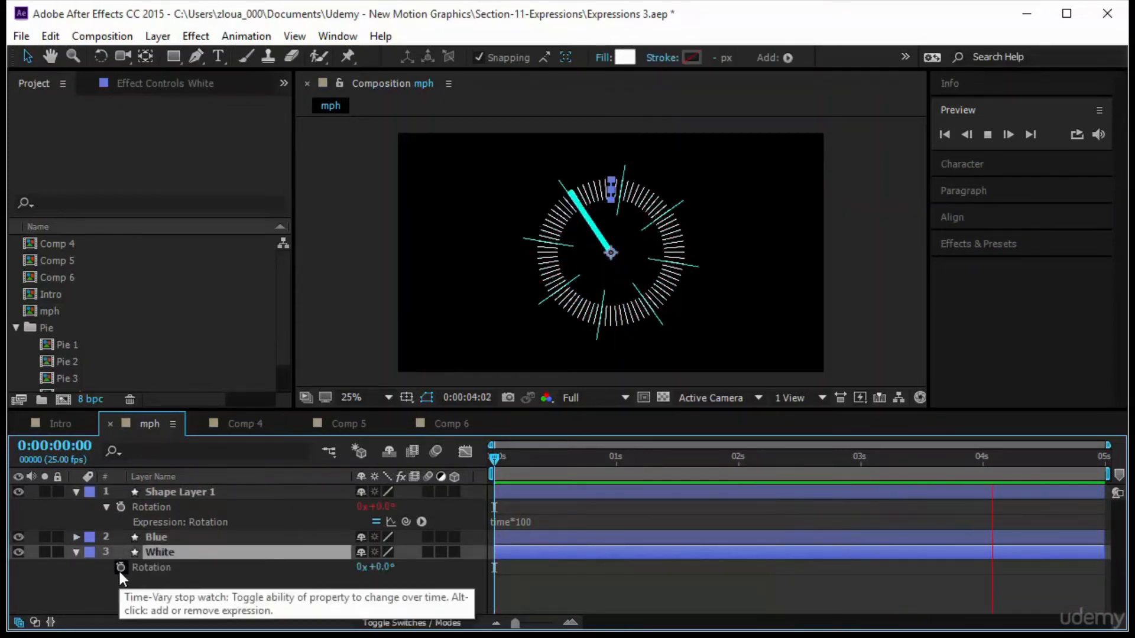
pyautogui.keyDown('alt'); pyautogui.click(119, 570); pyautogui.keyUp('alt')
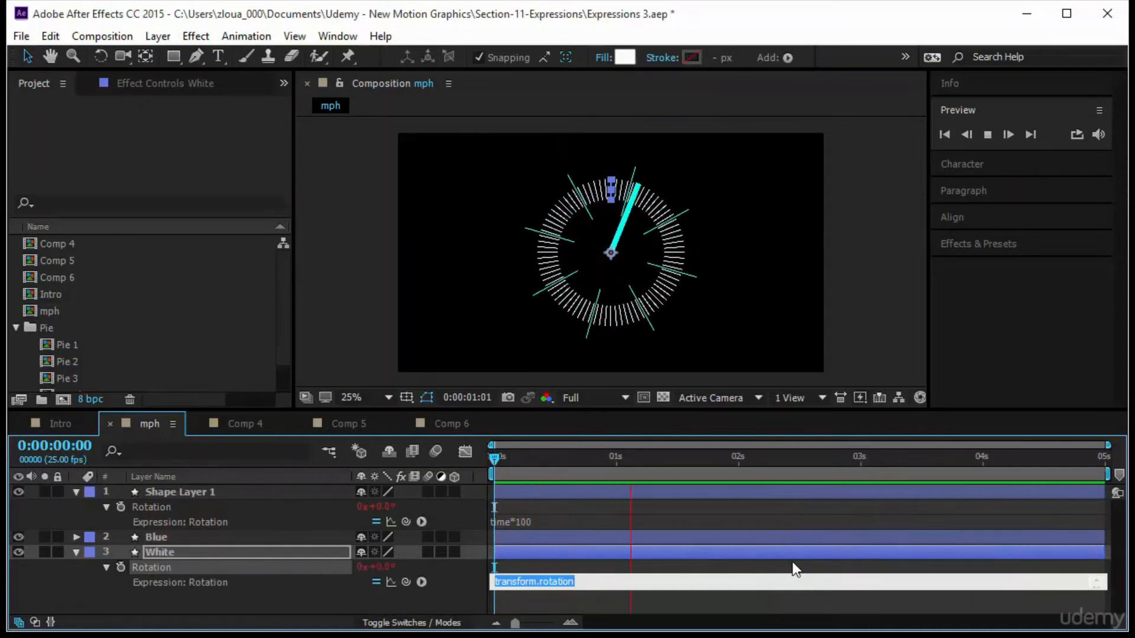
pyautogui.write('rando')
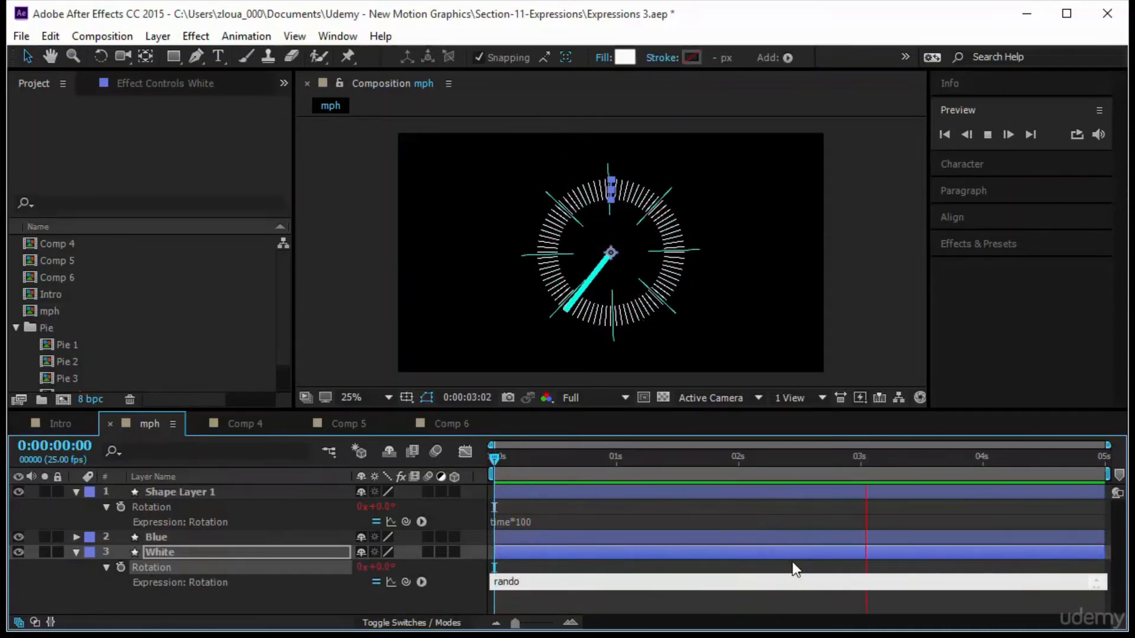
pyautogui.write('m')
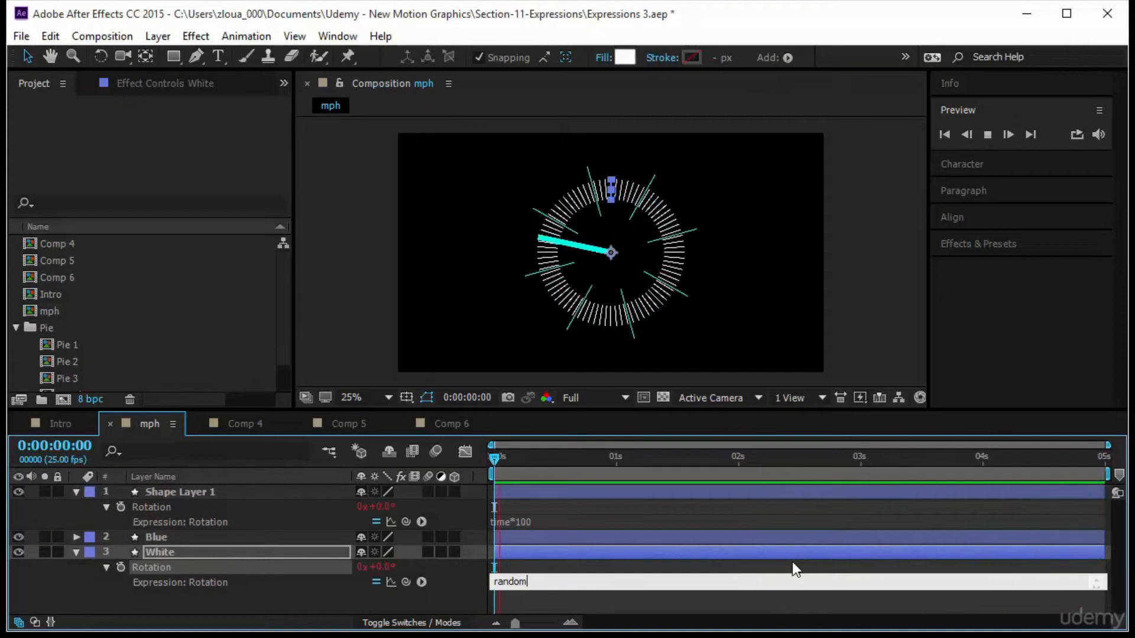
pyautogui.write('(1')
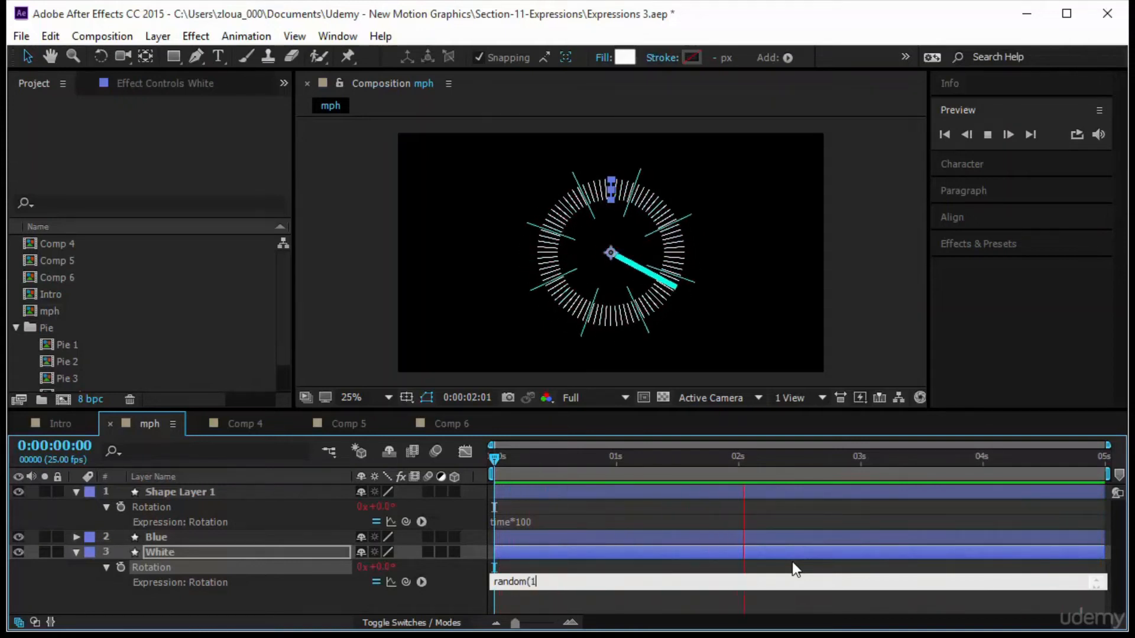
pyautogui.write('80)')
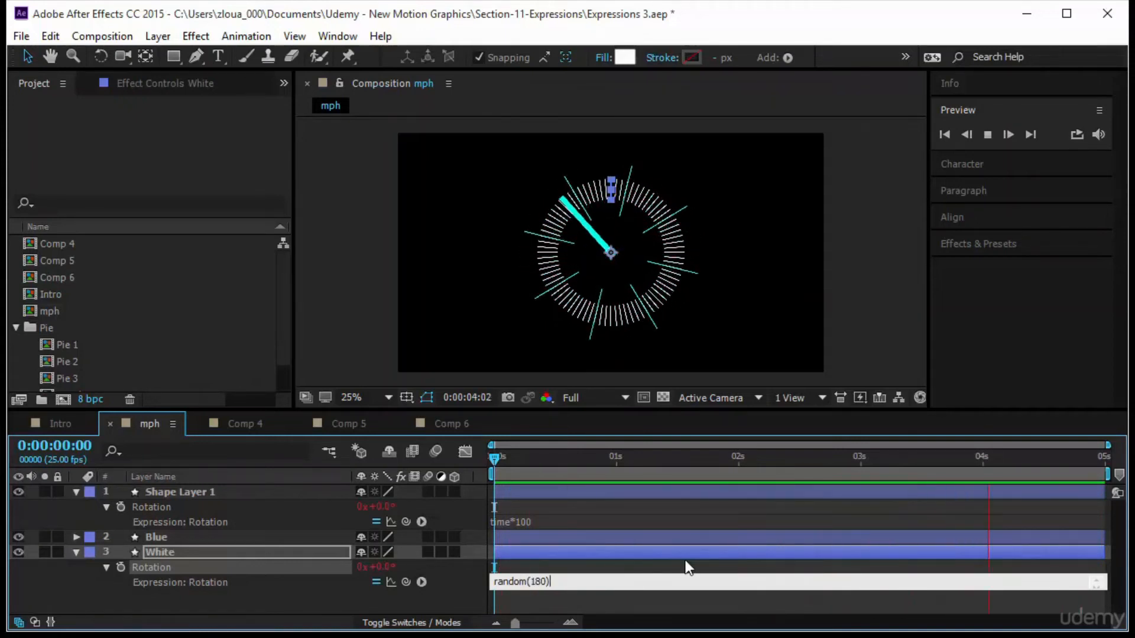
pyautogui.click(572, 601)
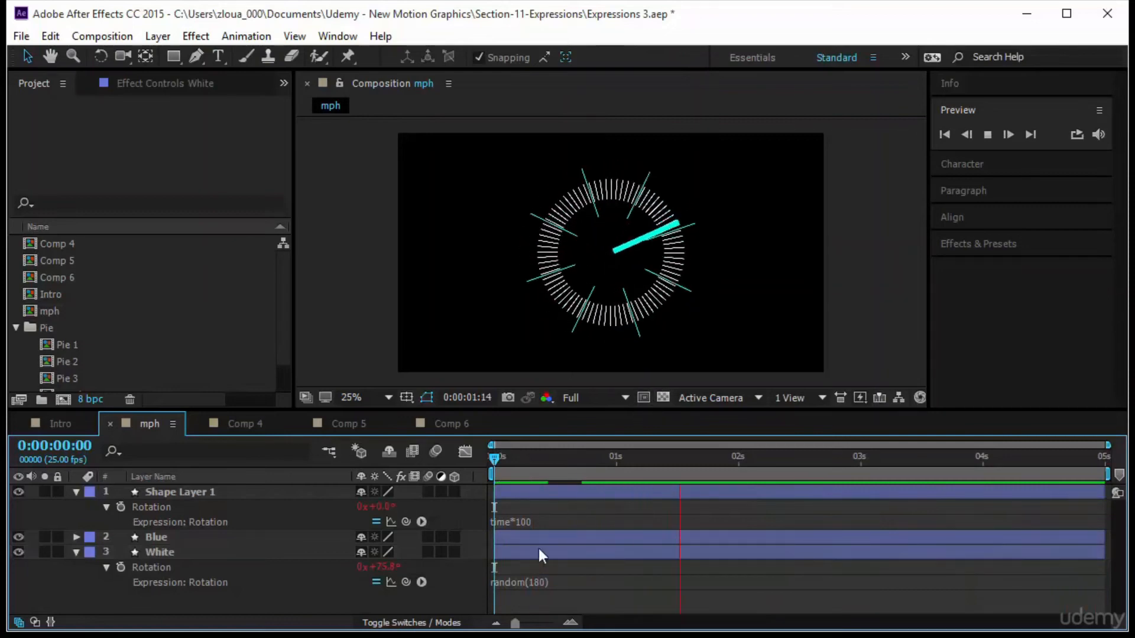
# Replace the White layer's rotation expression with wiggle(.6,180).
pyautogui.click(545, 582)
pyautogui.write('wi')
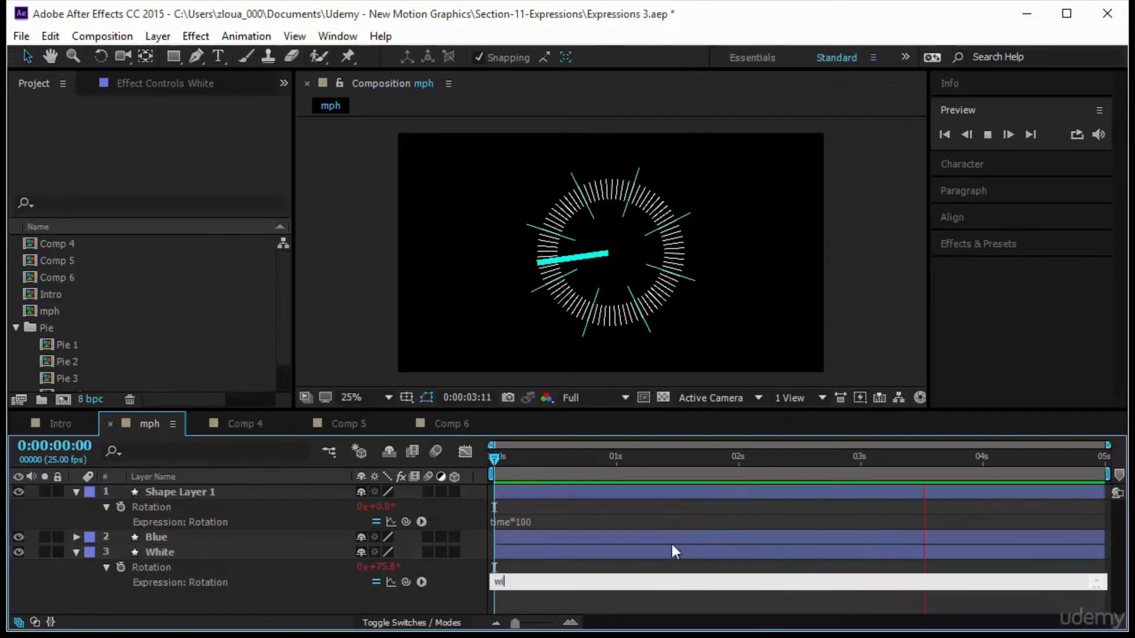
pyautogui.write('ggl')
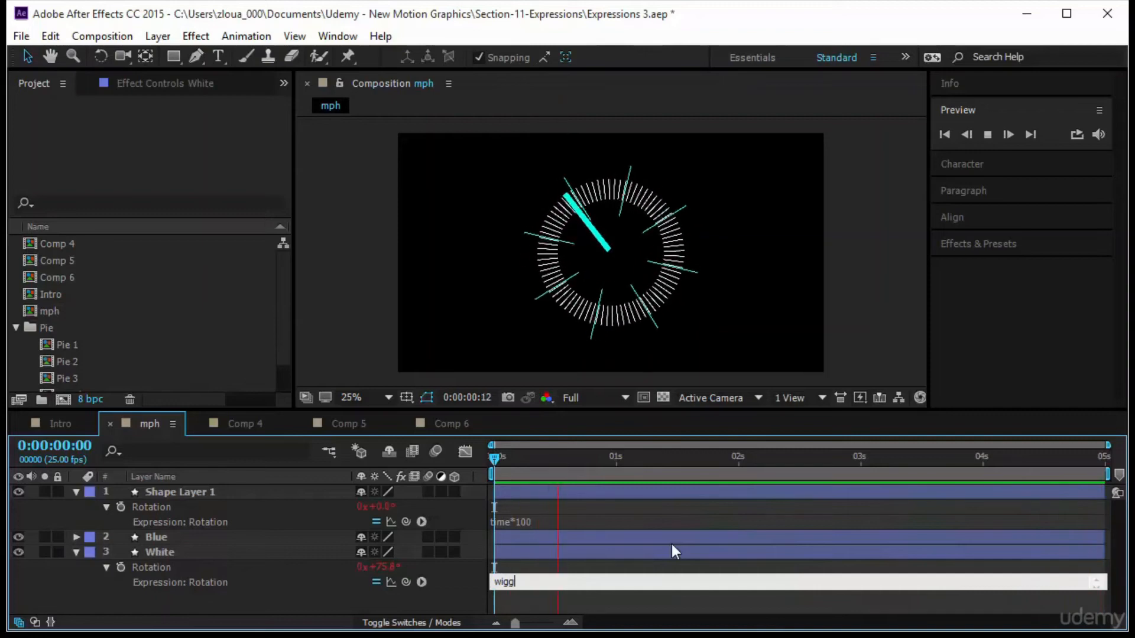
pyautogui.write('e(')
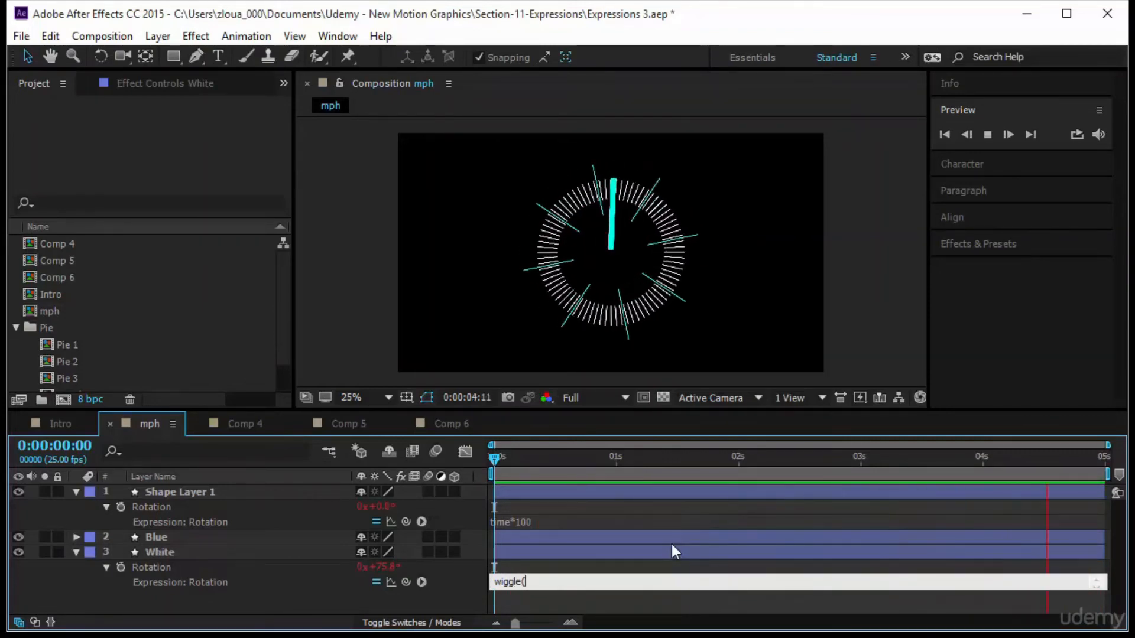
pyautogui.write('.6,')
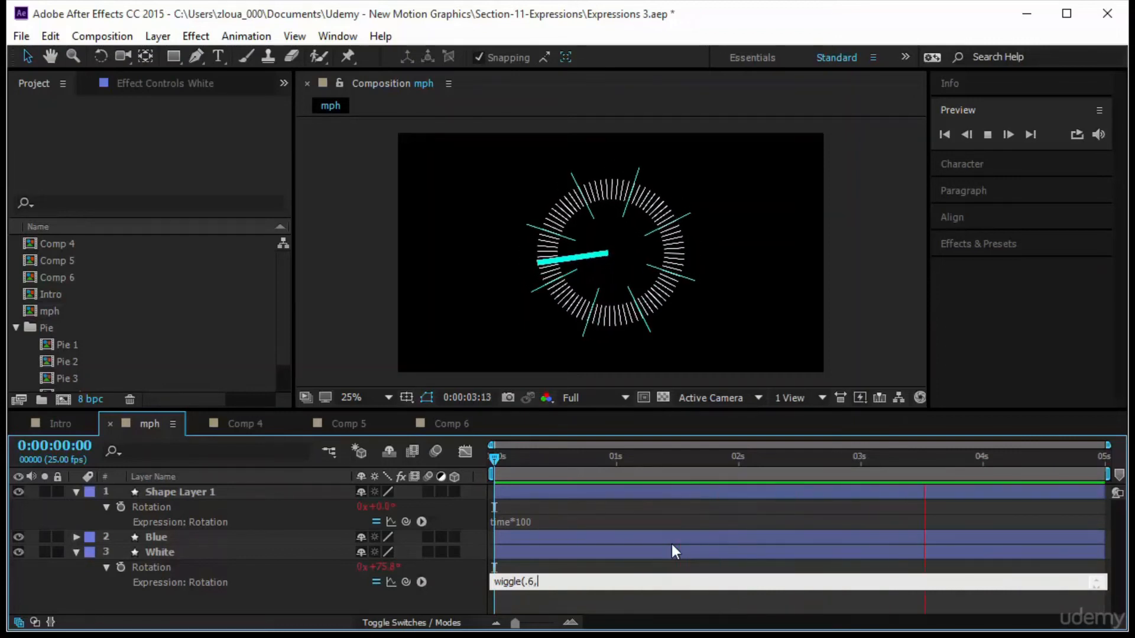
pyautogui.write('180)')
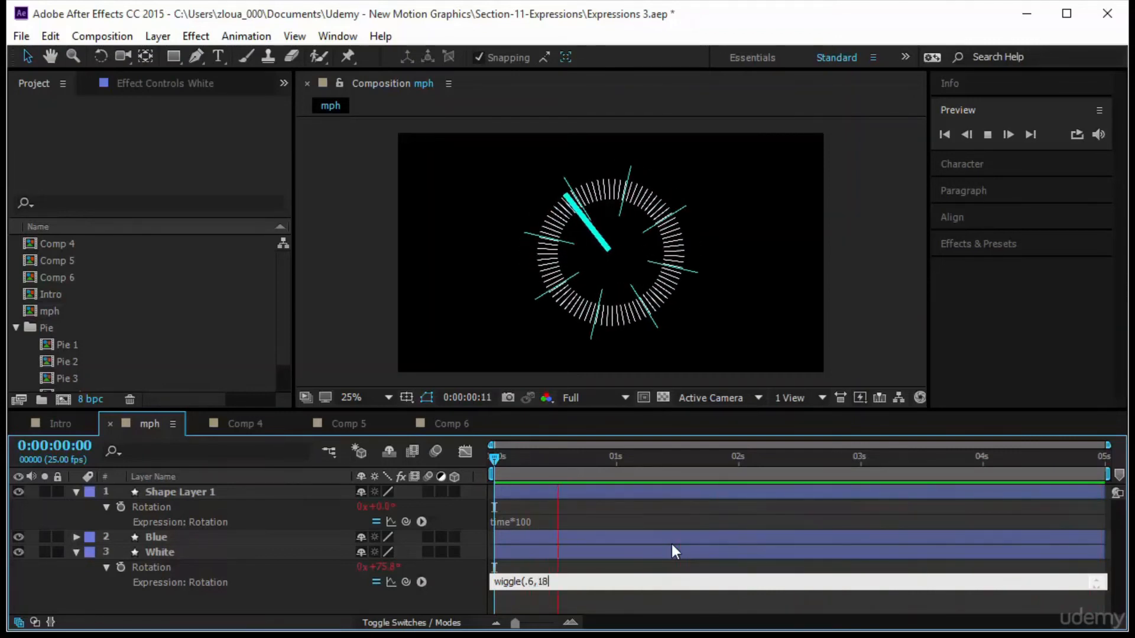
pyautogui.click(639, 532)
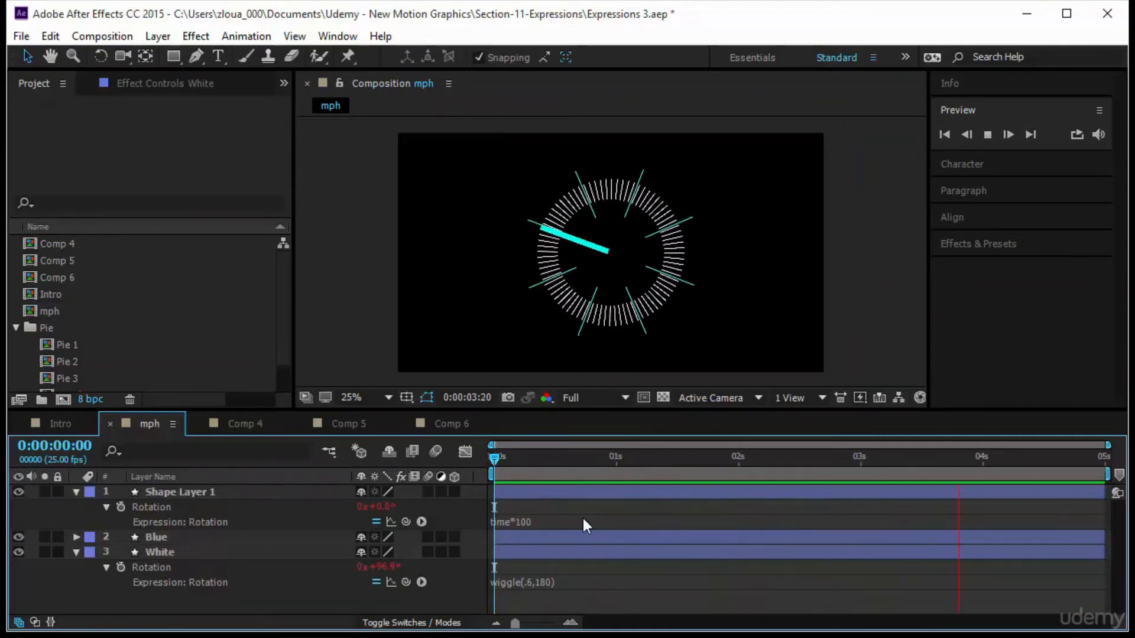
# Change the White layer's rotation expression to wiggle(time,180) and preview the animation.
pyautogui.click(538, 582)
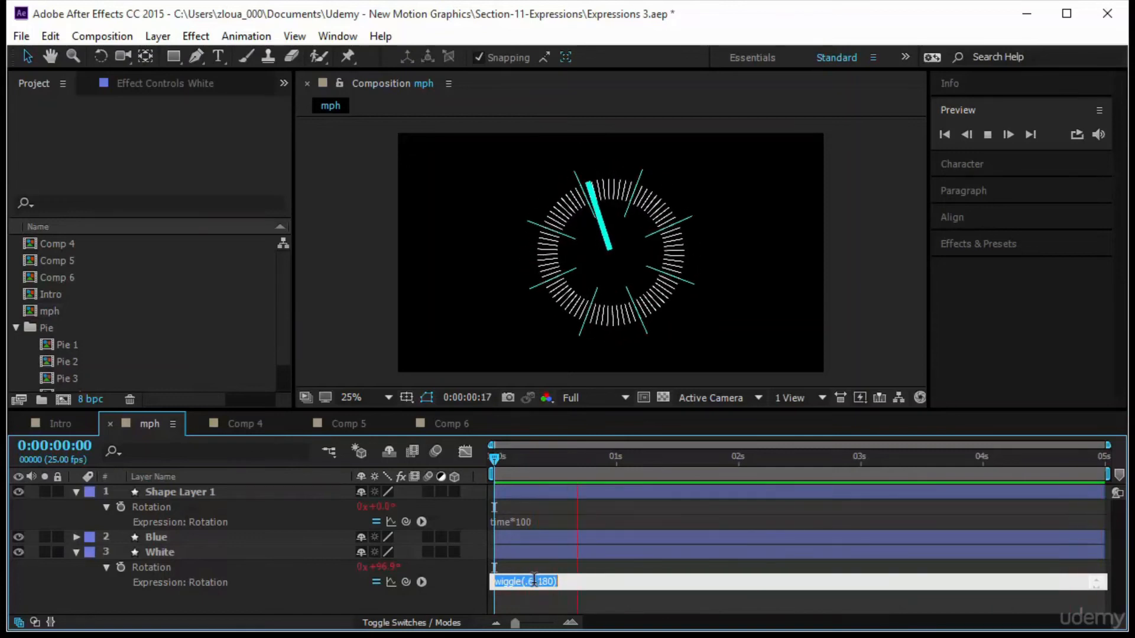
pyautogui.click(534, 582)
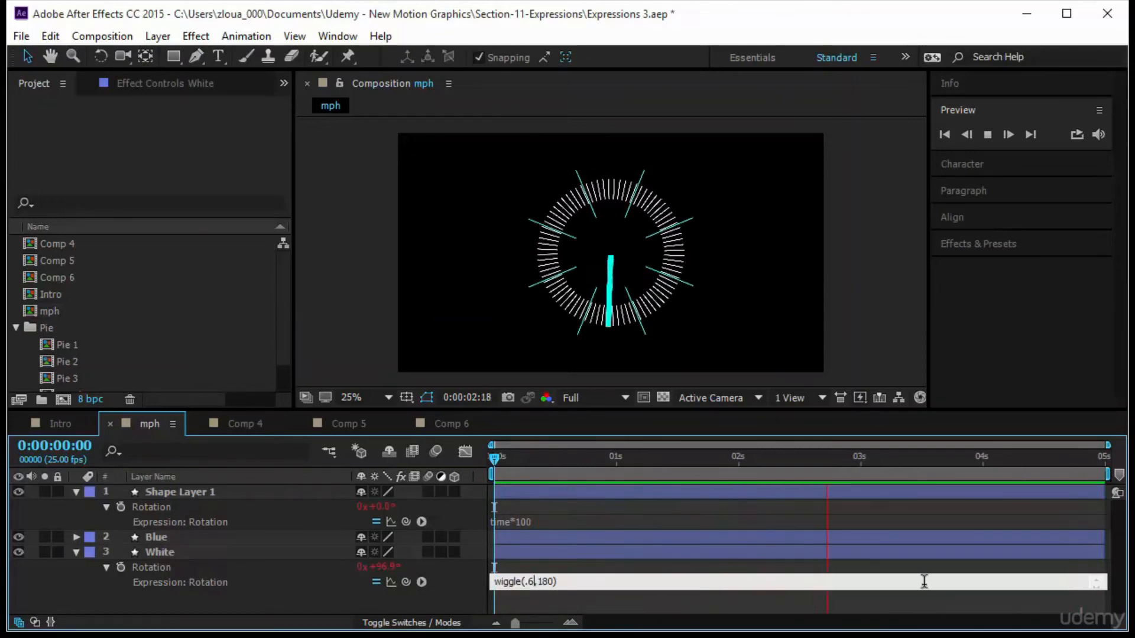
pyautogui.press('BackSpace')
pyautogui.press('BackSpace')
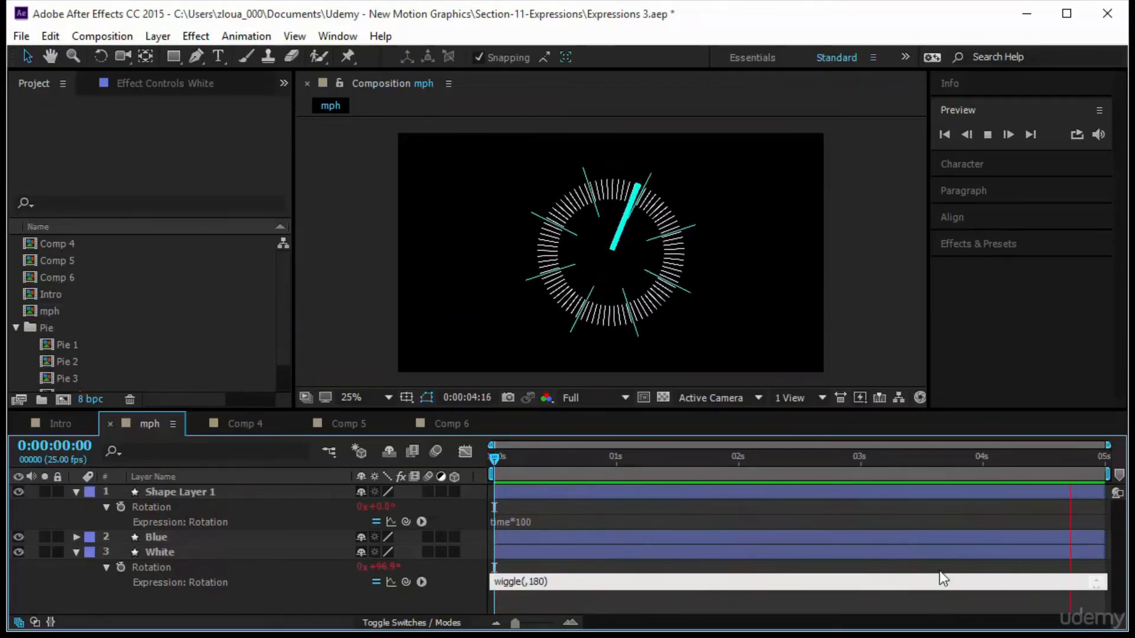
pyautogui.write('time')
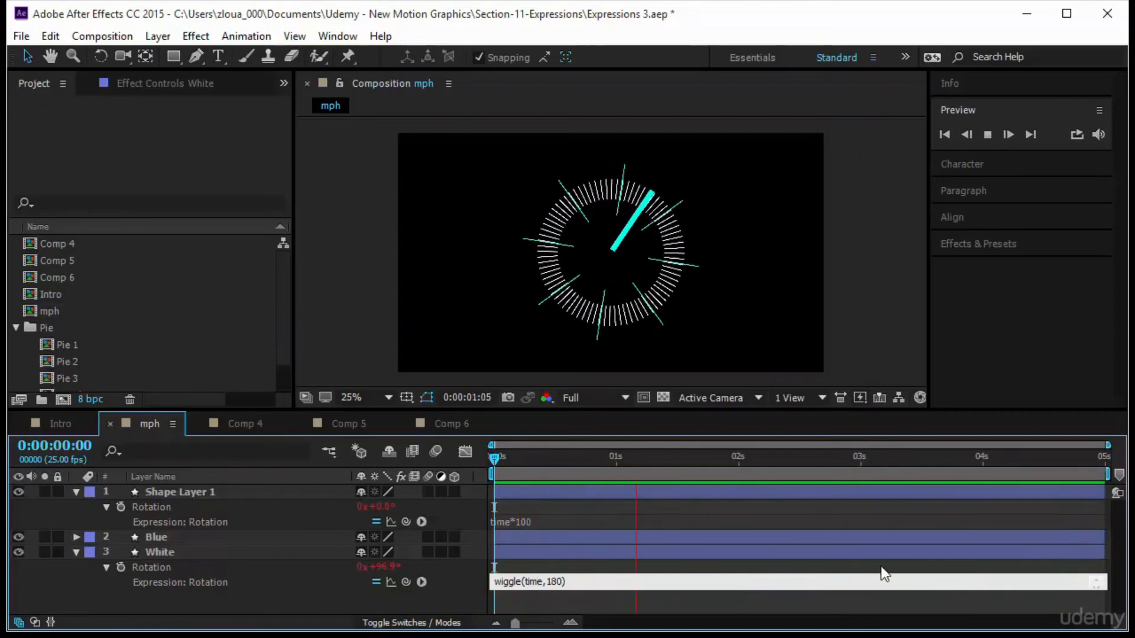
pyautogui.click(739, 608)
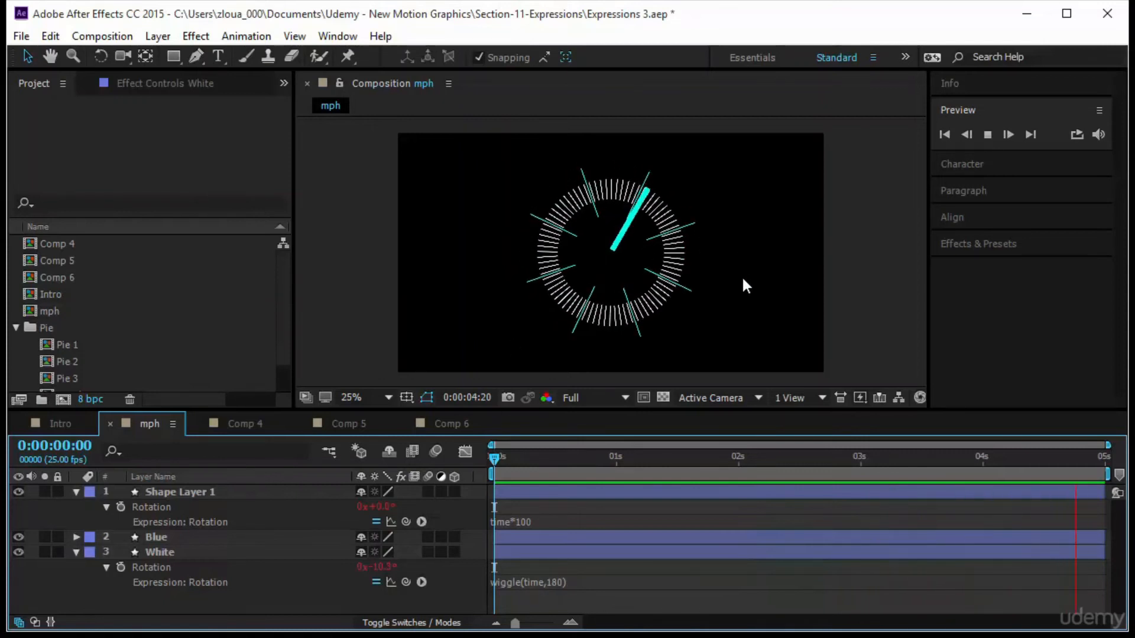
pyautogui.press('space')
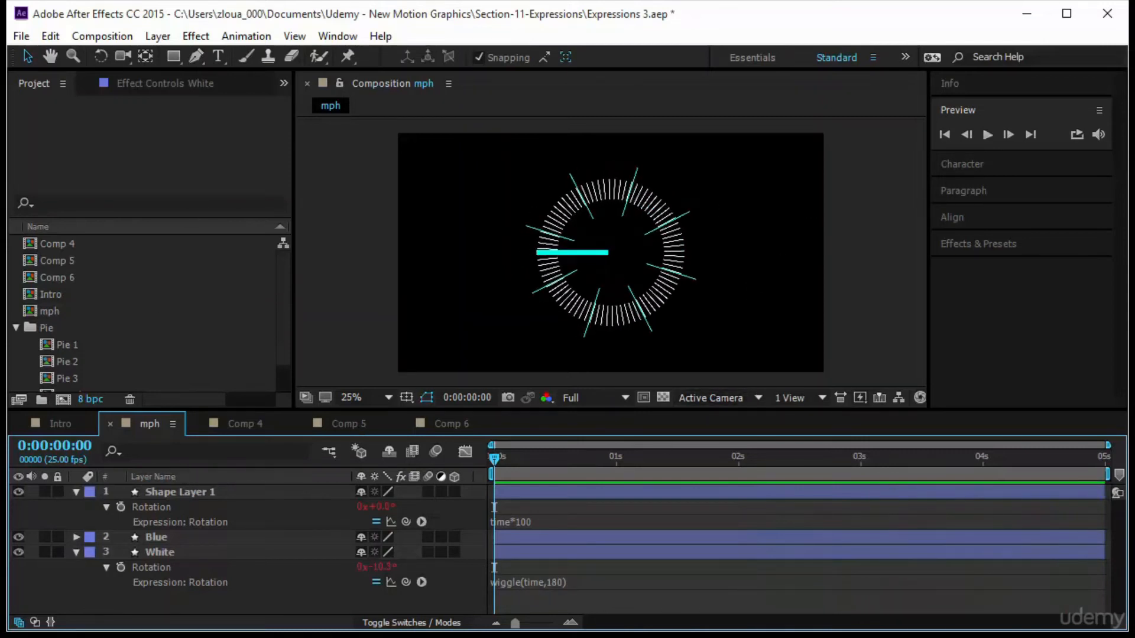
# Create a text layer reading 123 beside the gauge and expand its properties.
pyautogui.click(218, 57)
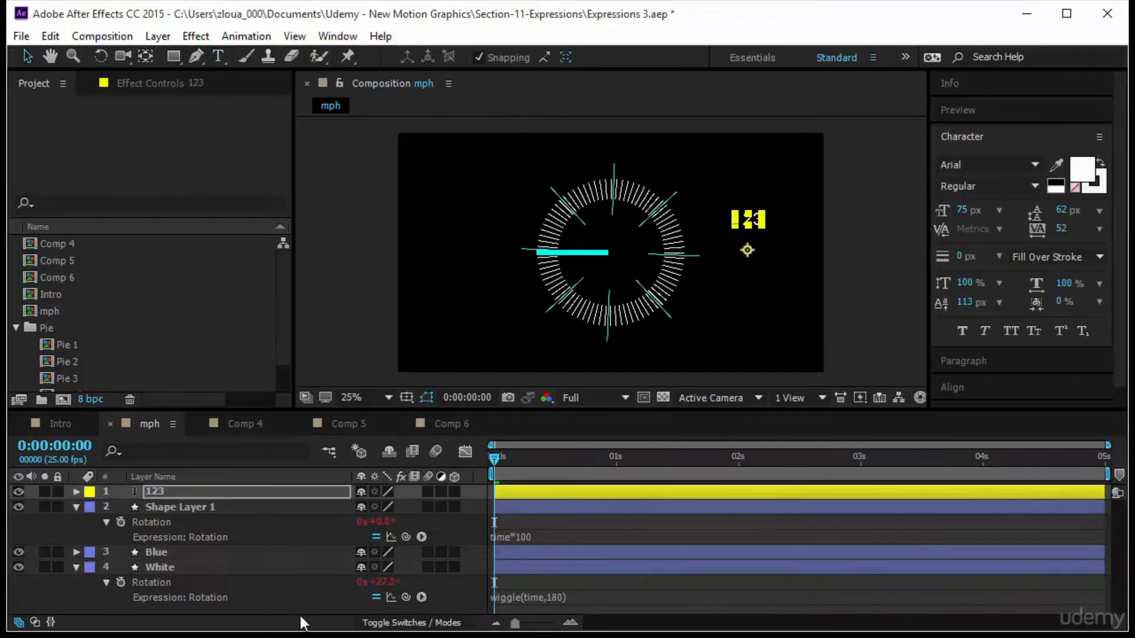
pyautogui.click(77, 492)
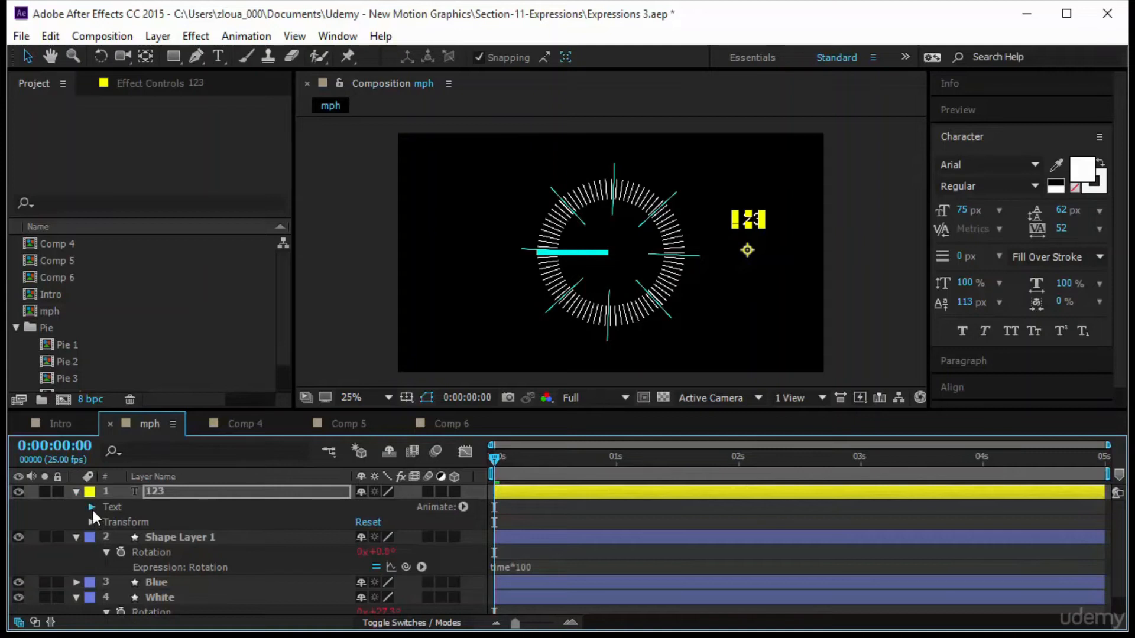
# Add a time expression to the text layer's Source Text and preview the animation.
pyautogui.click(92, 507)
pyautogui.keyDown('alt'); pyautogui.click(122, 521); pyautogui.keyUp('alt')
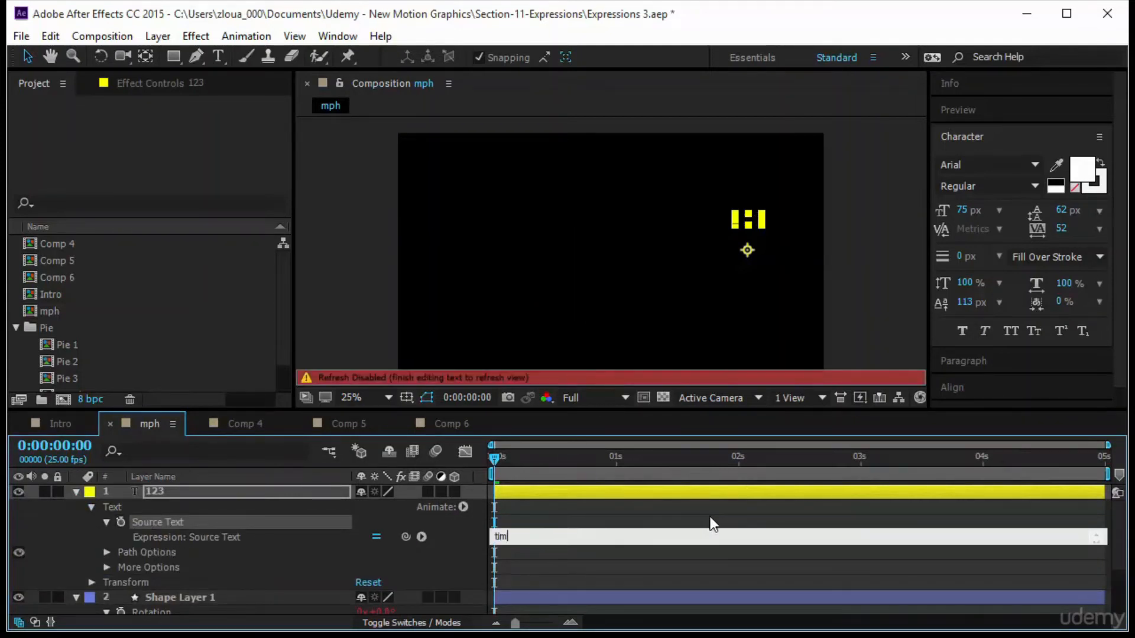
pyautogui.click(626, 572)
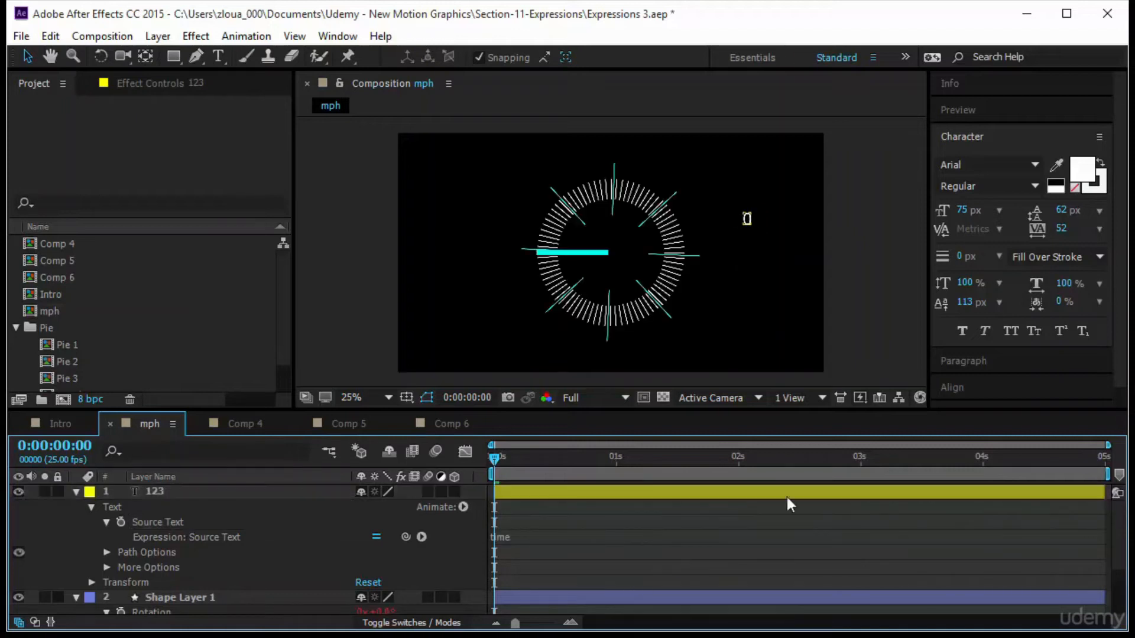
pyautogui.click(972, 111)
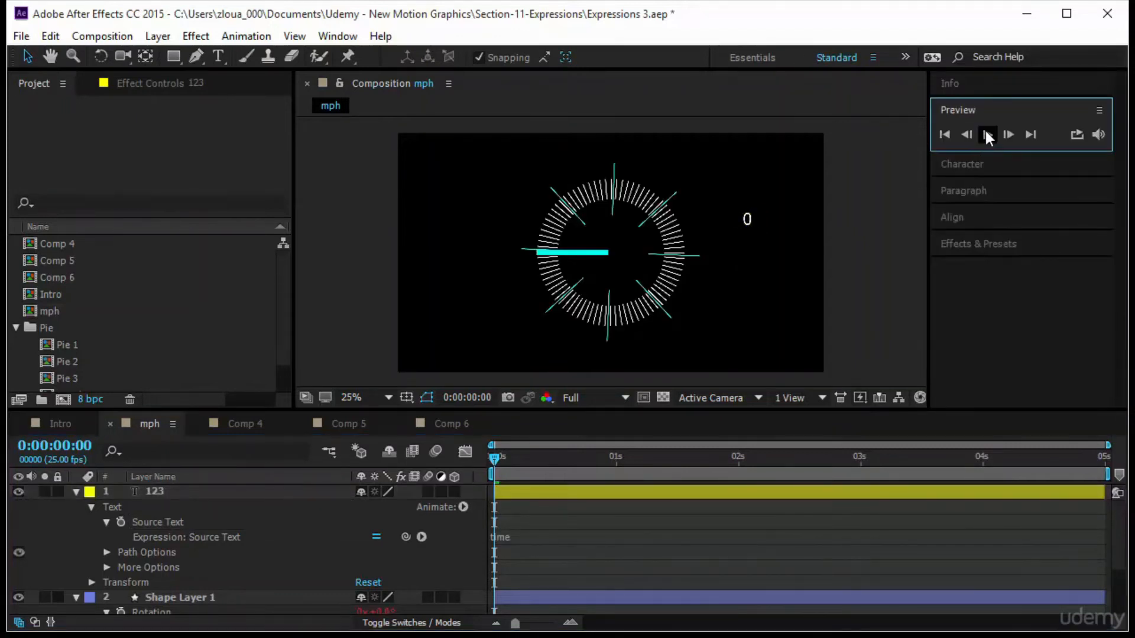
pyautogui.press('space')
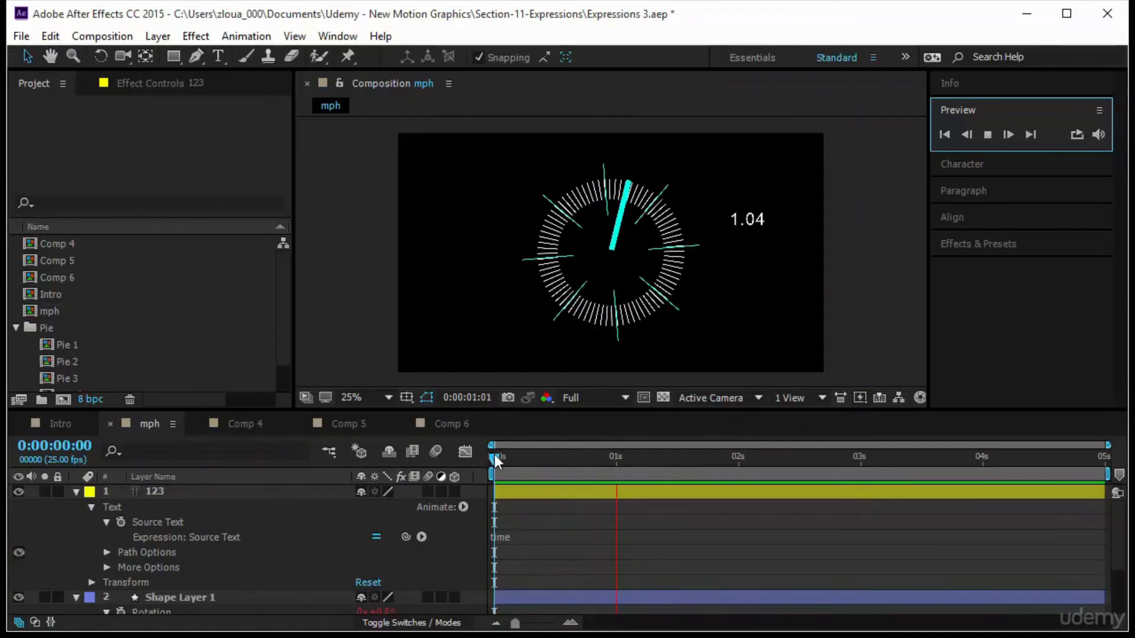
# Change the Source Text expression to time*100 and preview the counting readout.
pyautogui.click(518, 536)
pyautogui.click(517, 536)
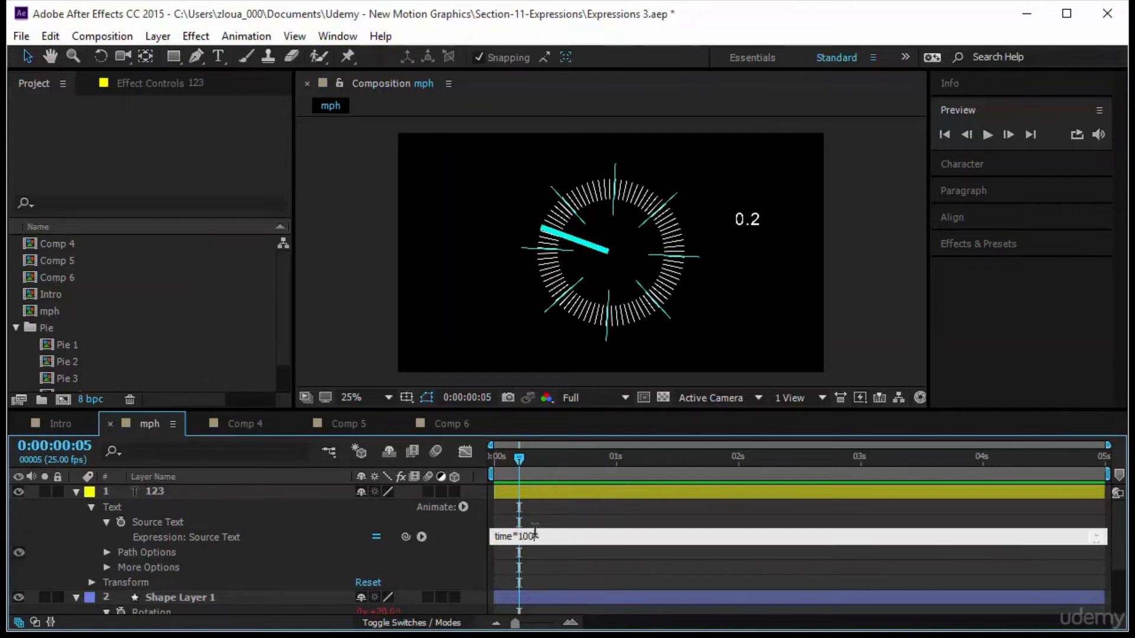
pyautogui.write('*100')
pyautogui.click(611, 565)
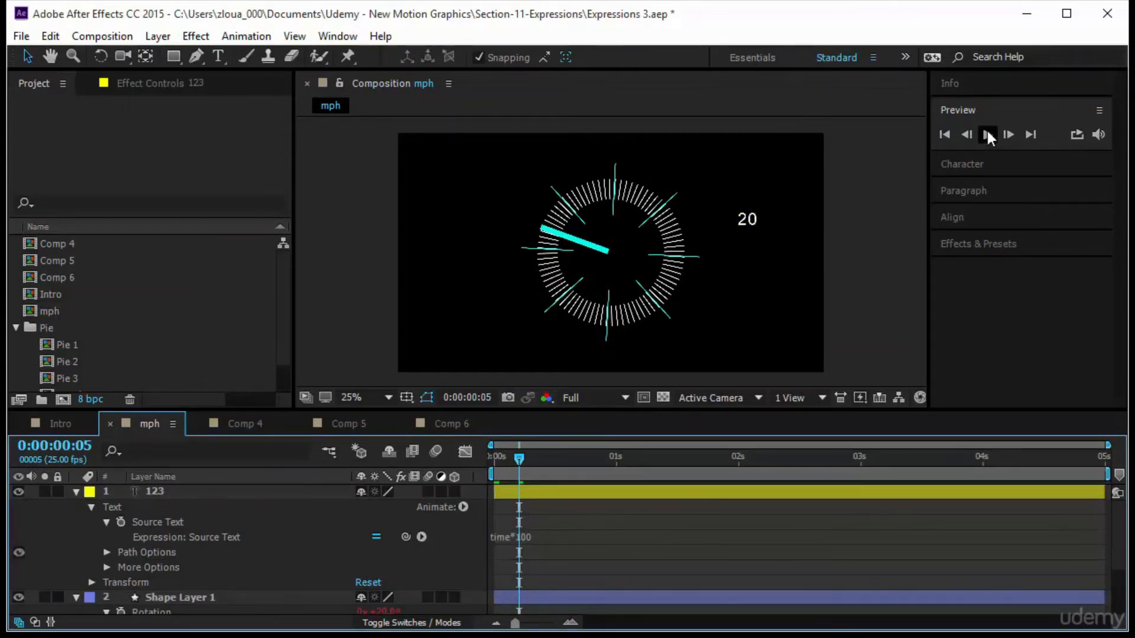
pyautogui.click(987, 135)
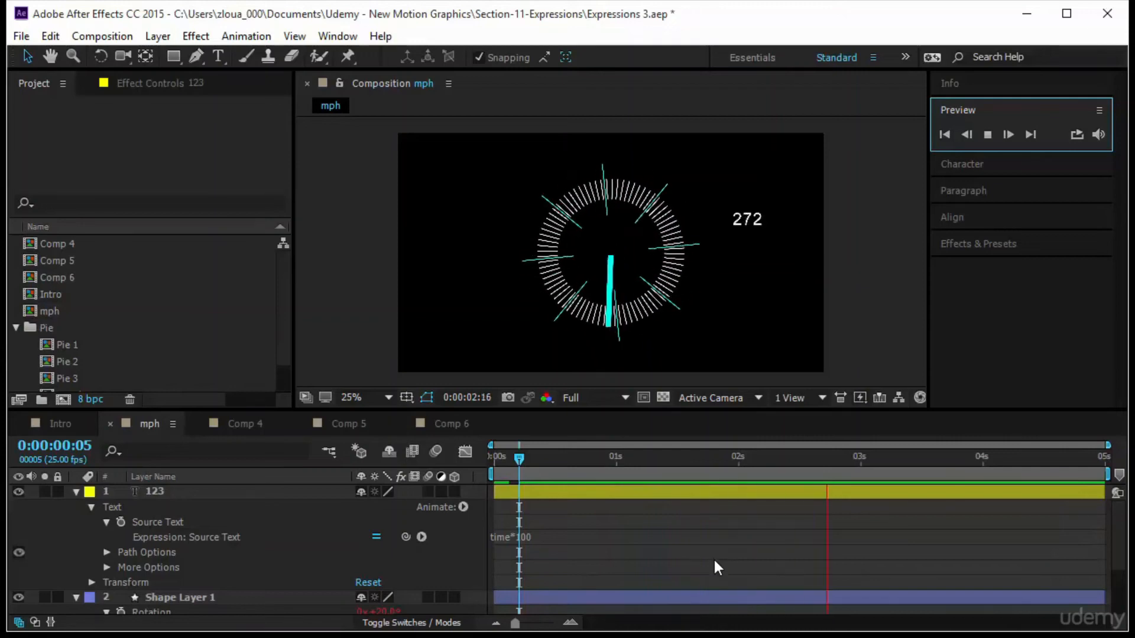
# Review the expressions on all layers of the composition, then collapse the layers.
pyautogui.click(546, 535)
pyautogui.click(572, 566)
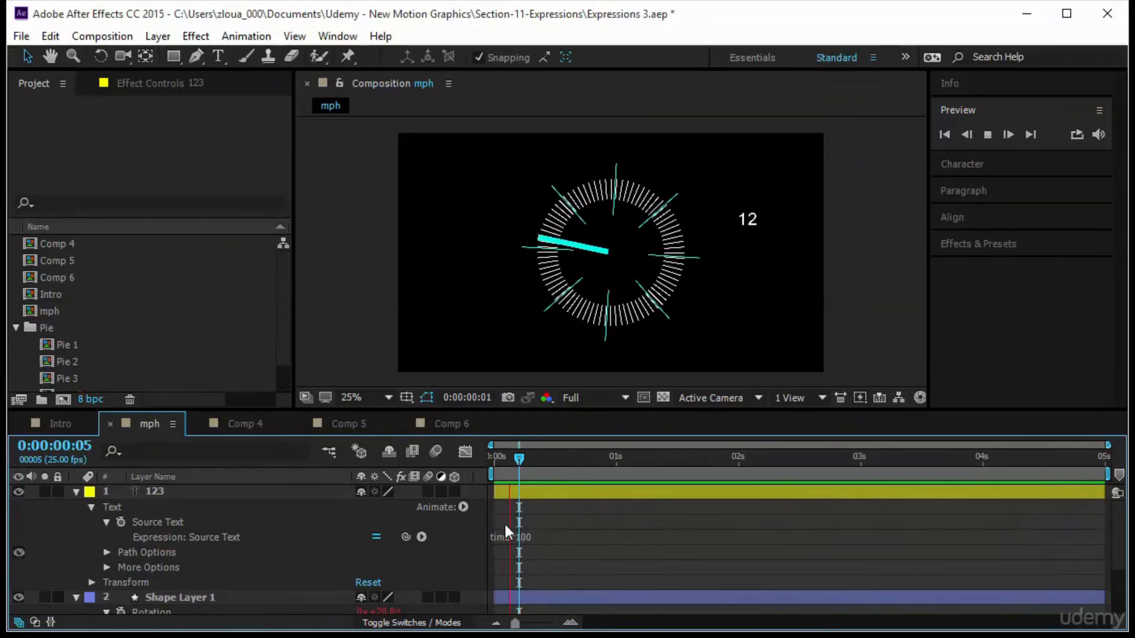
pyautogui.scroll(-3, 559, 529)
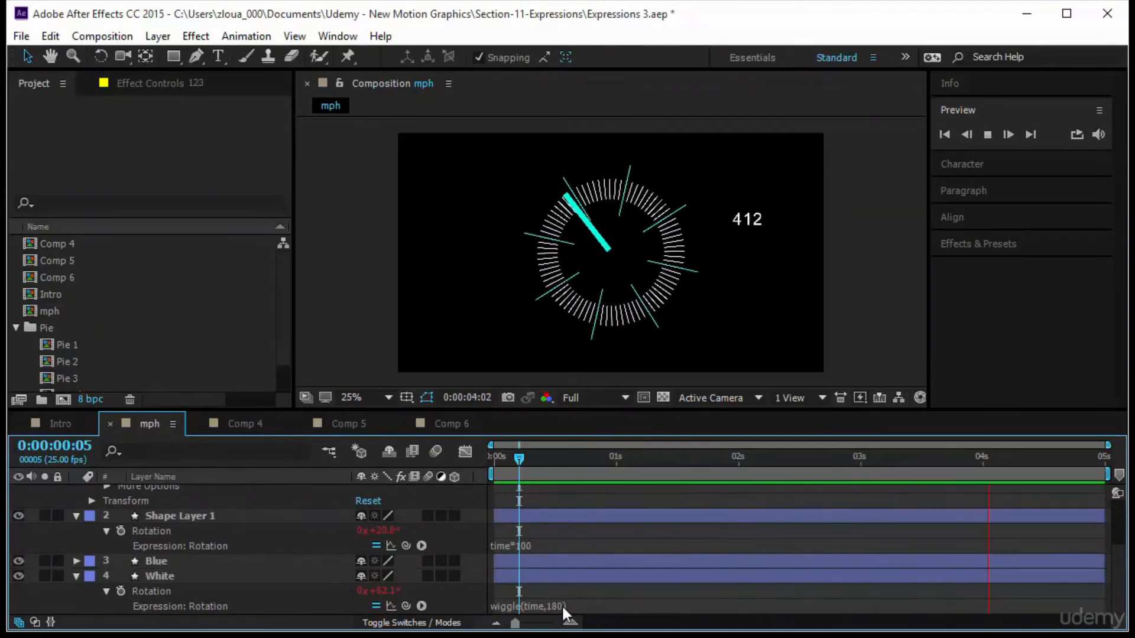
pyautogui.scroll(3, 338, 493)
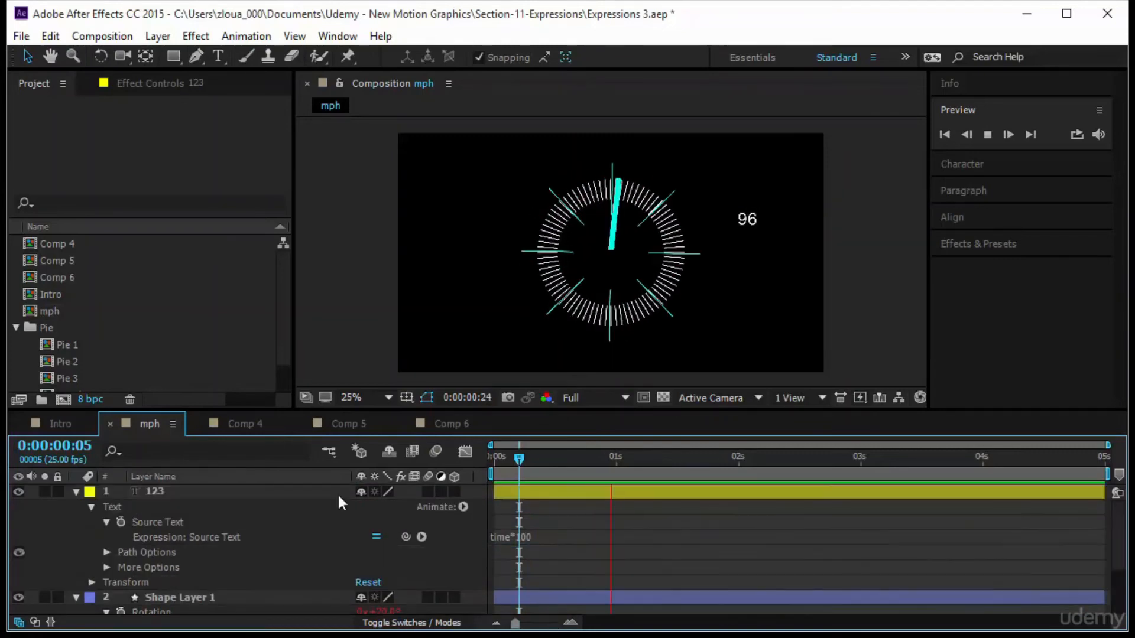
pyautogui.click(245, 492)
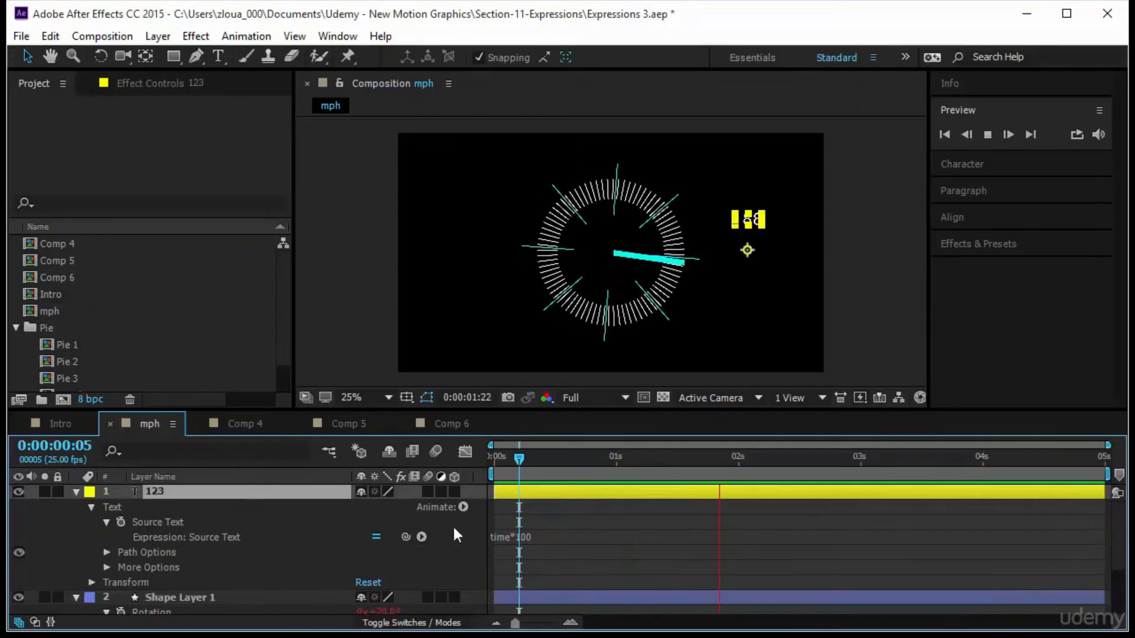
pyautogui.hotkey('ctrl', 'a')
pyautogui.press('e')
pyautogui.press('e')
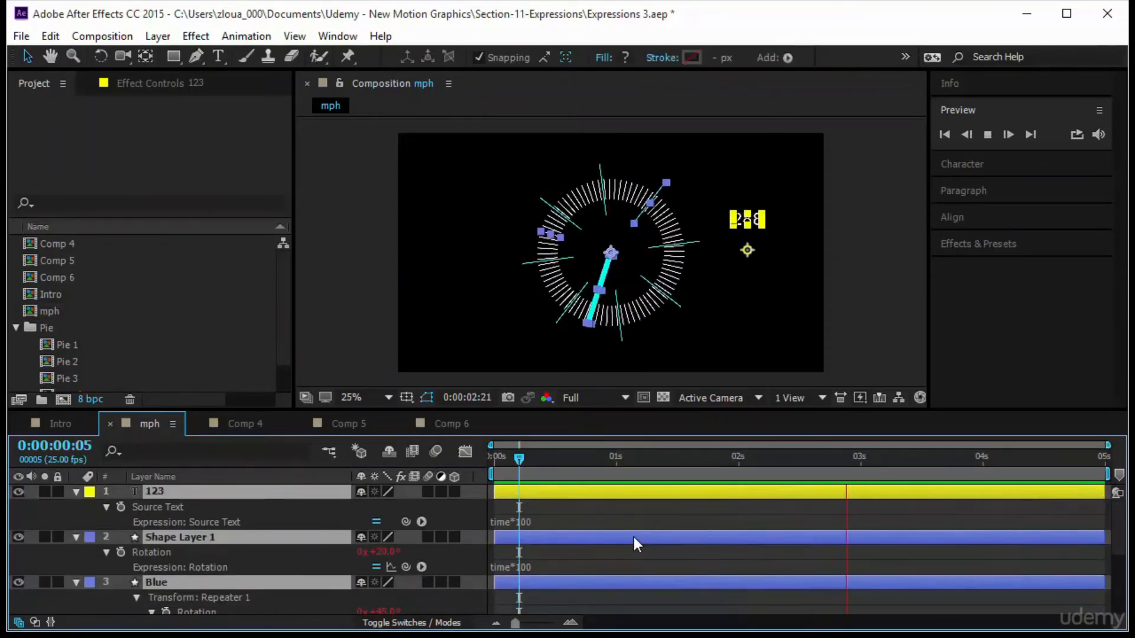
pyautogui.scroll(-3, 615, 556)
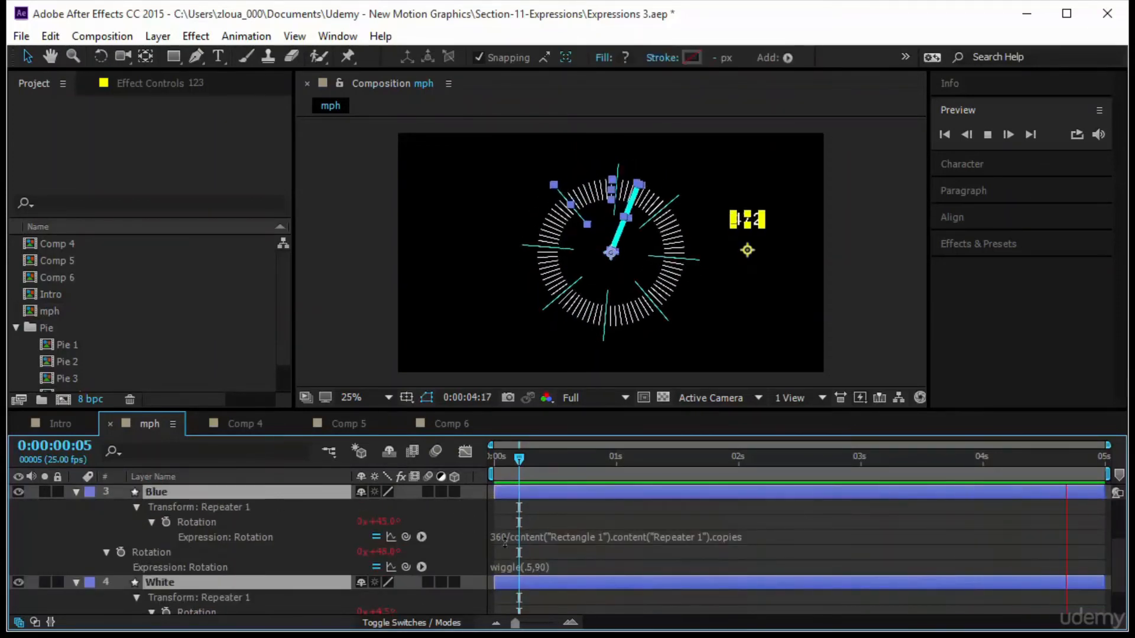
pyautogui.click(717, 509)
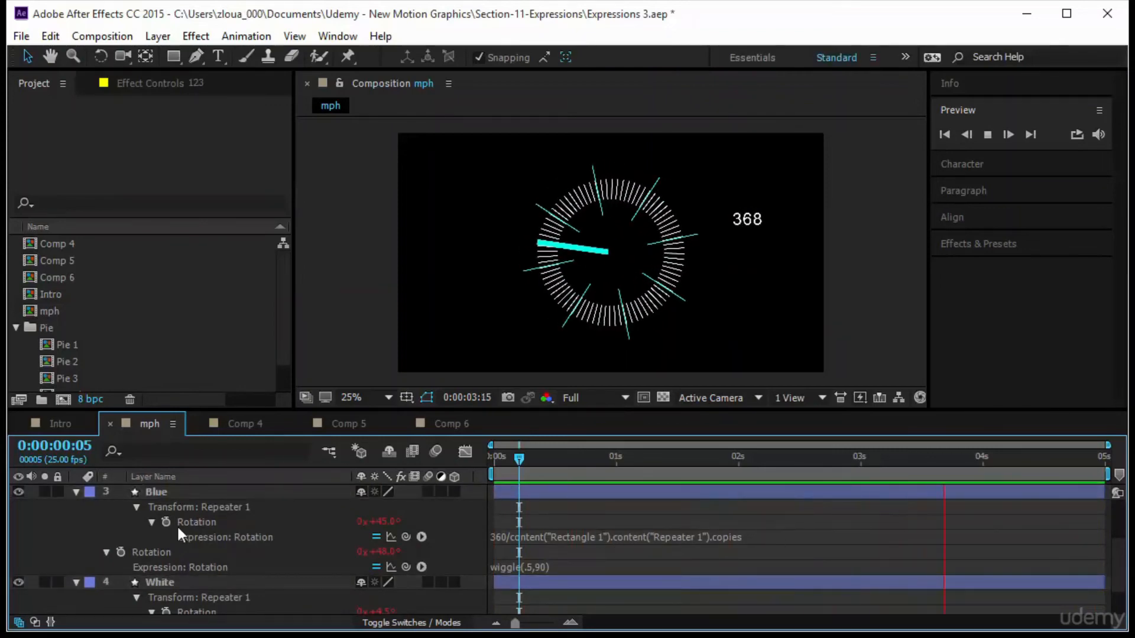
pyautogui.click(195, 496)
pyautogui.hotkey('ctrl', 'a')
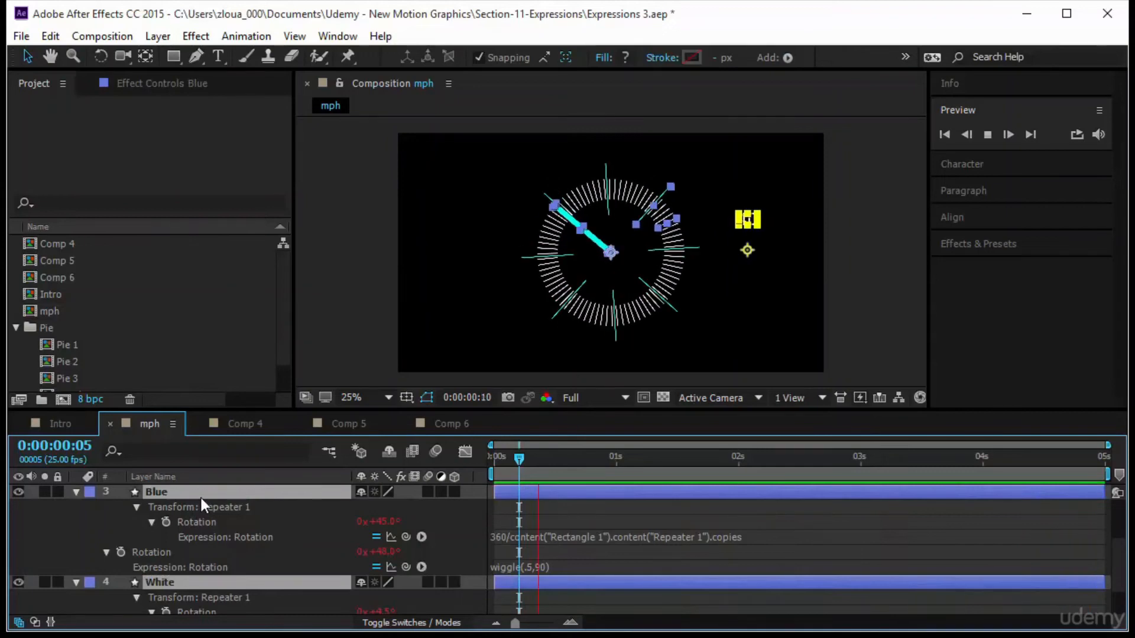
pyautogui.press('u')
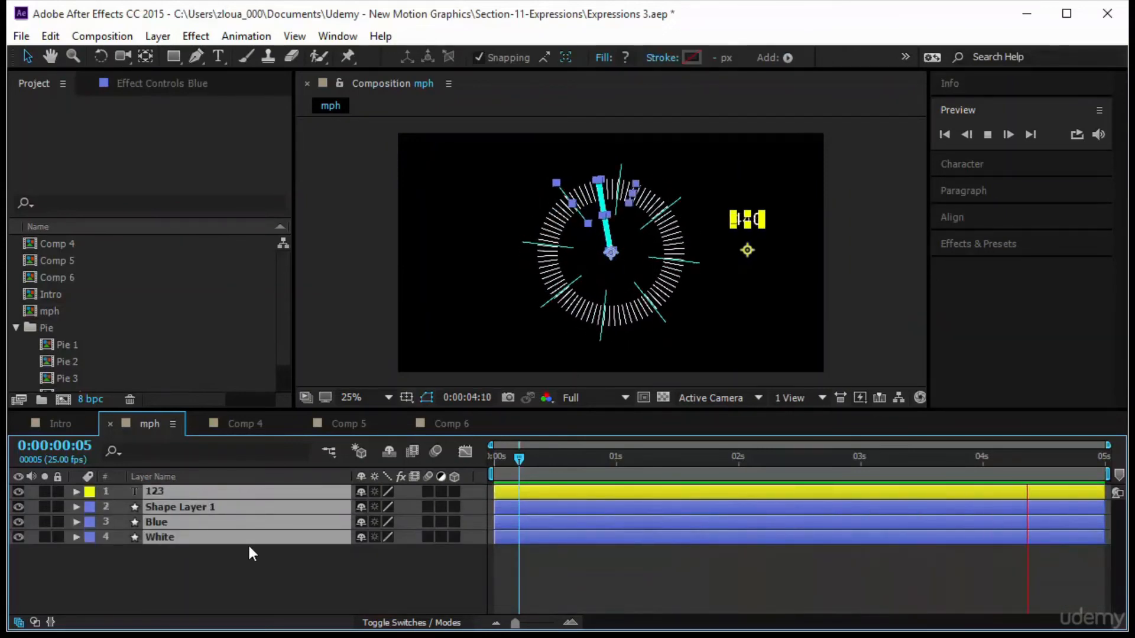
# Rename Shape Layer 1 as Indicator.
pyautogui.click(596, 560)
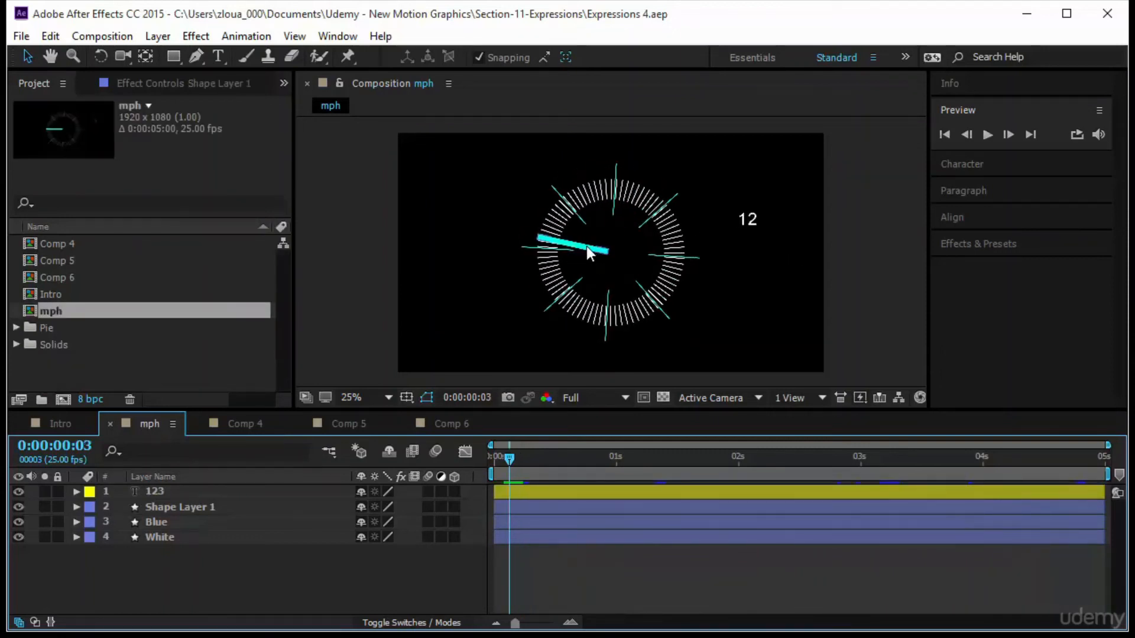
pyautogui.click(205, 507)
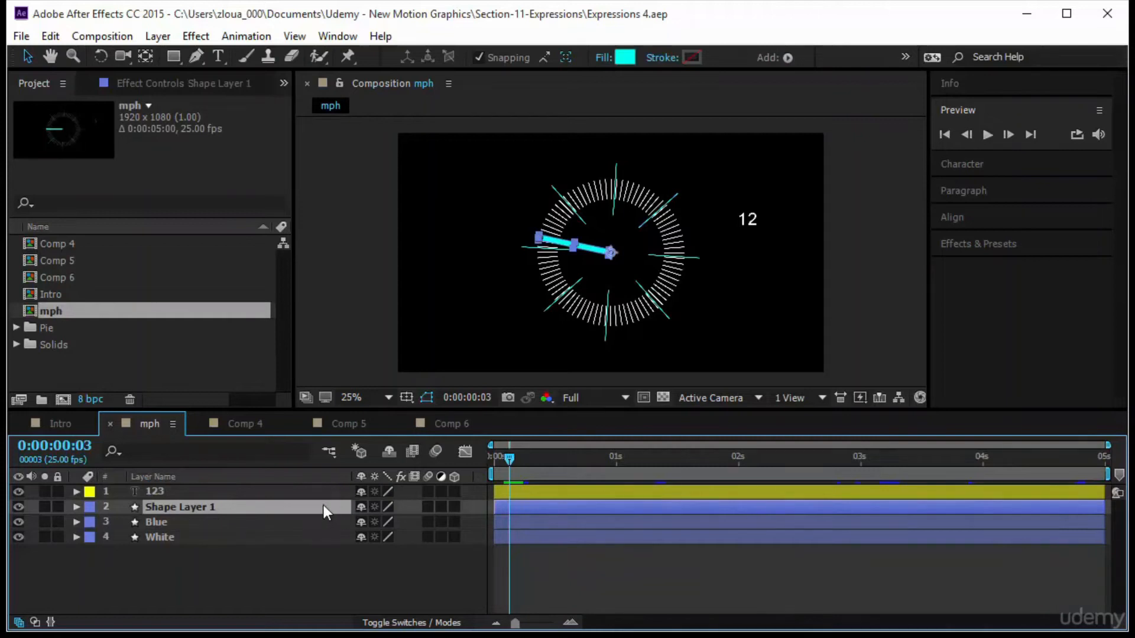
pyautogui.press('Return')
pyautogui.write('Ind')
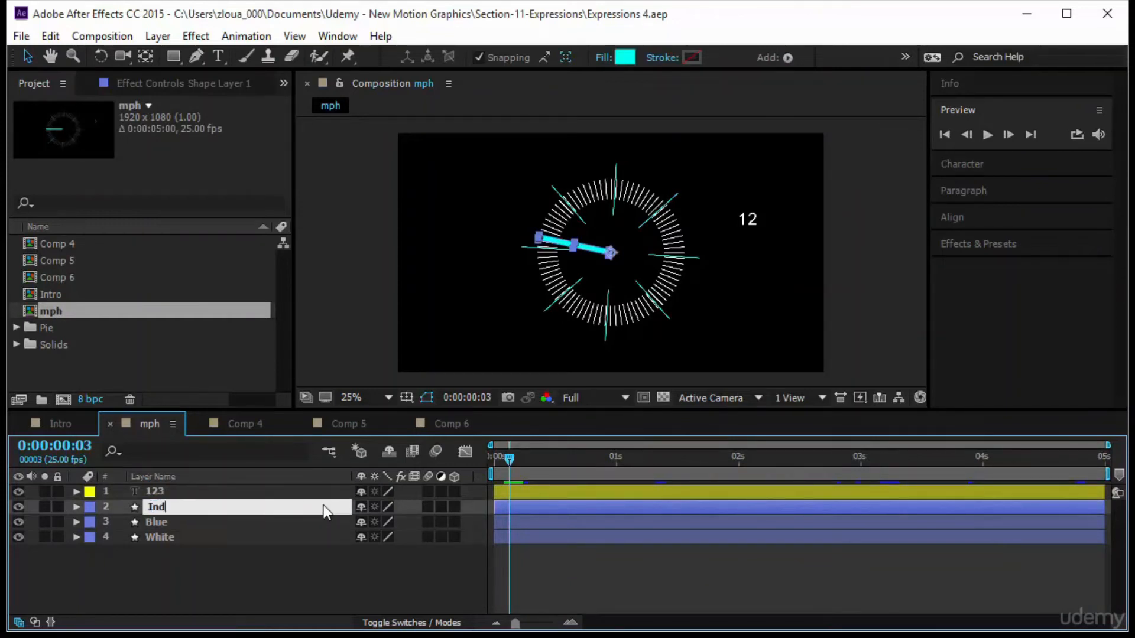
pyautogui.write('icator')
pyautogui.press('Return')
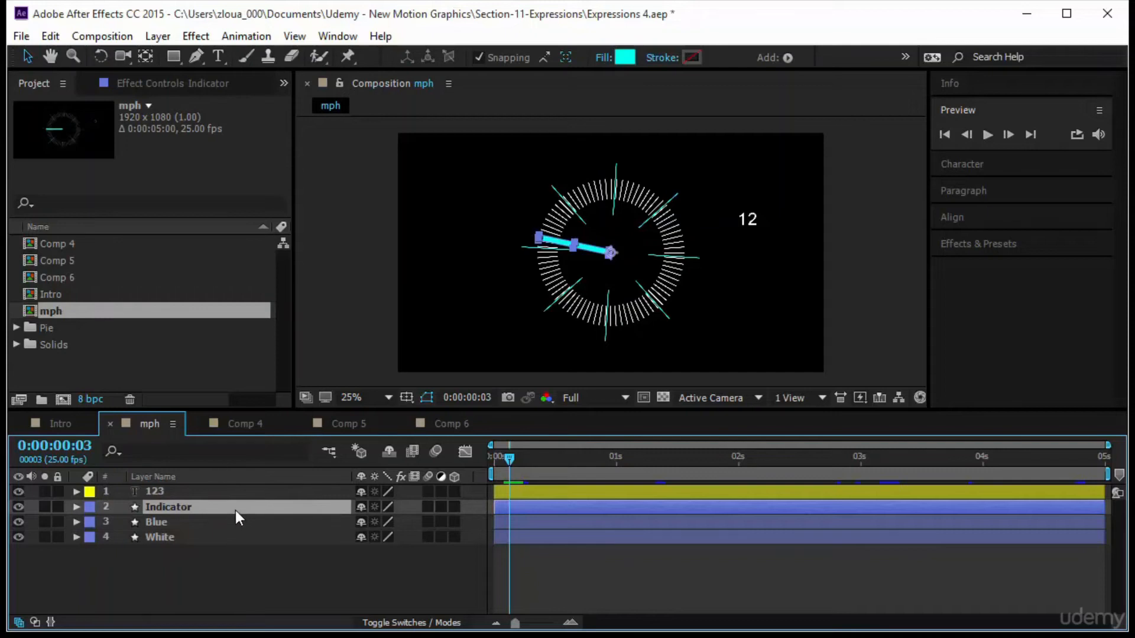
# Add a wiggle(5,100) expression to the Indicator layer's opacity and preview from the start.
pyautogui.press('t')
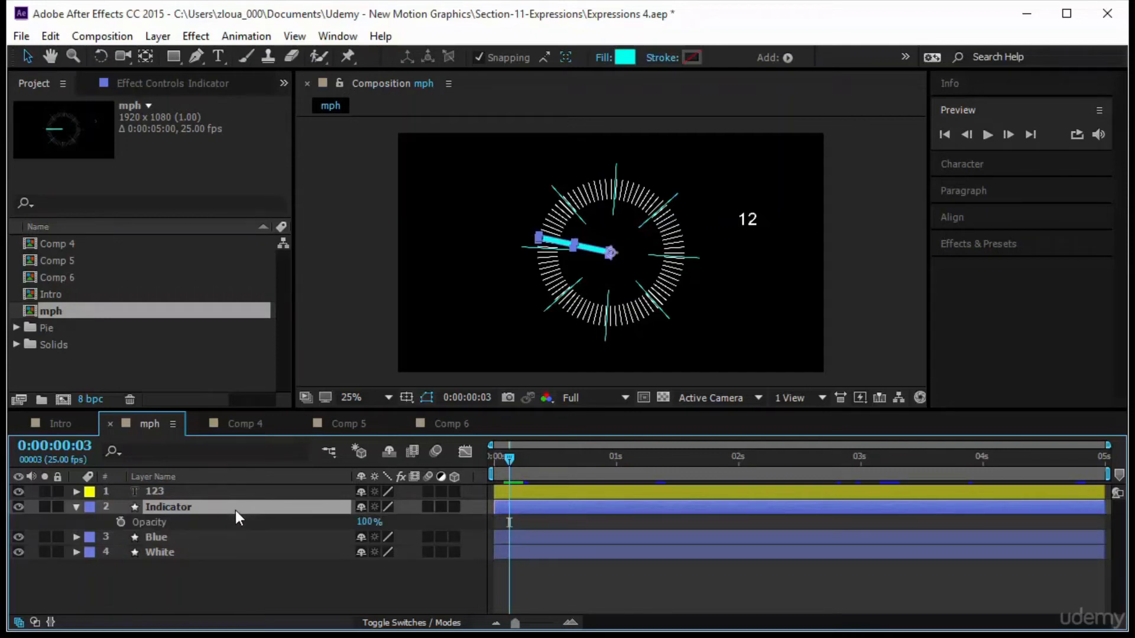
pyautogui.keyDown('alt'); pyautogui.click(120, 521); pyautogui.keyUp('alt')
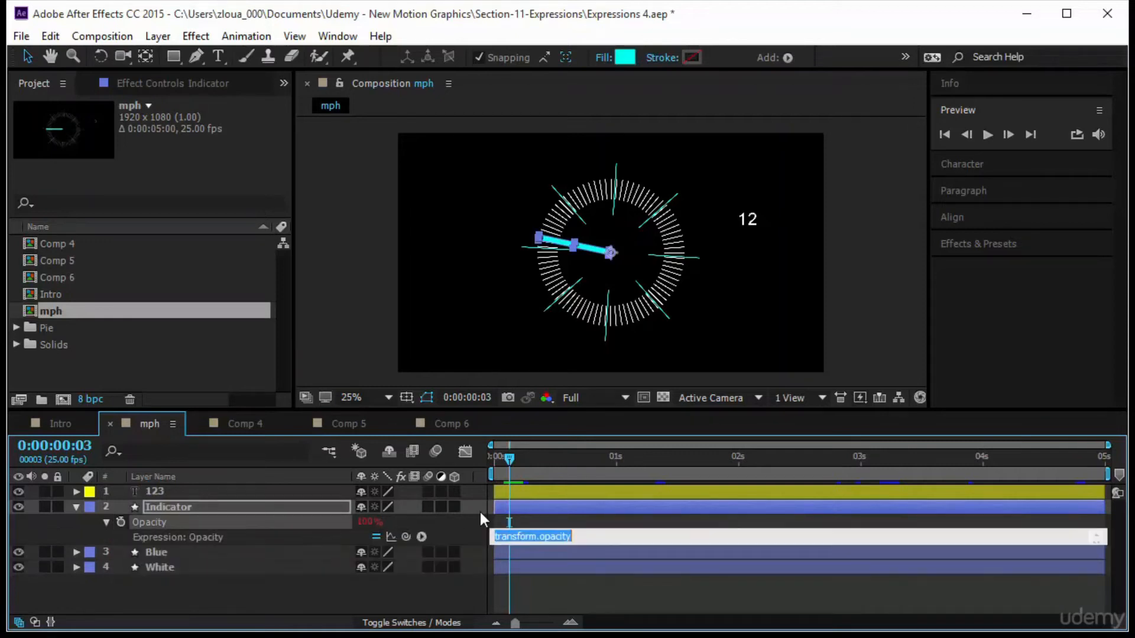
pyautogui.write('wiggle(5')
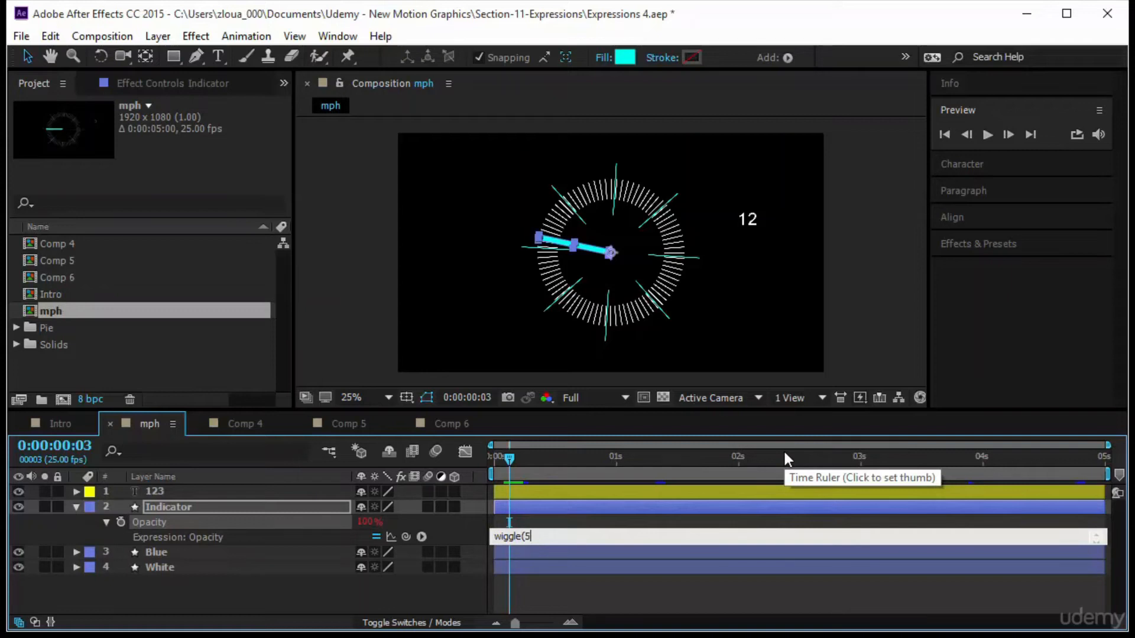
pyautogui.write(',100)')
pyautogui.click(556, 594)
pyautogui.click(991, 131)
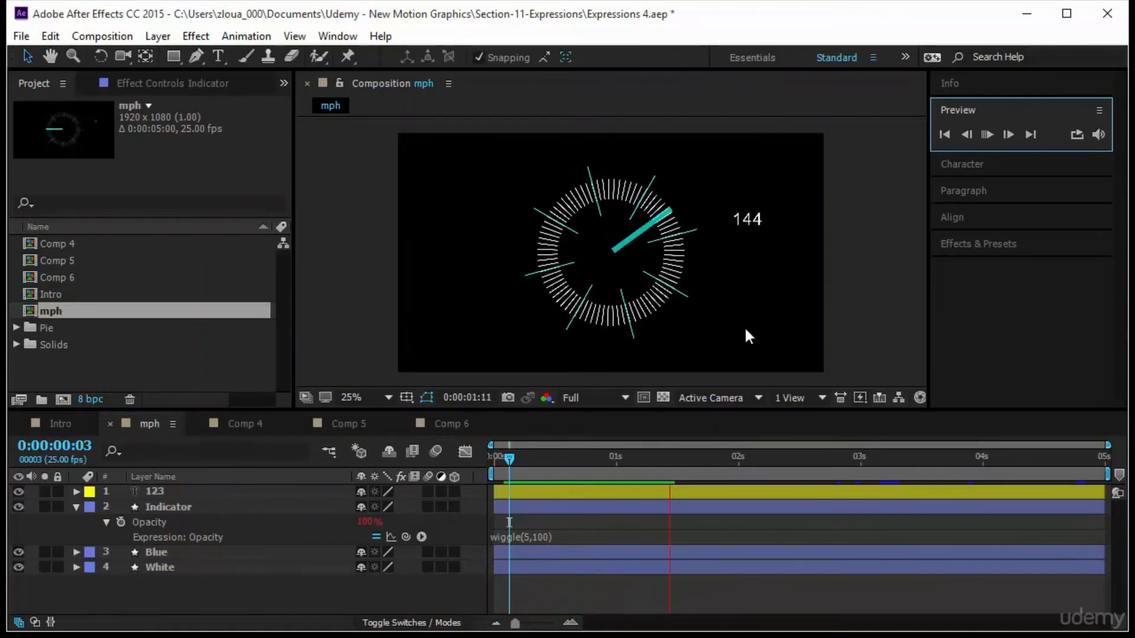
pyautogui.click(495, 458)
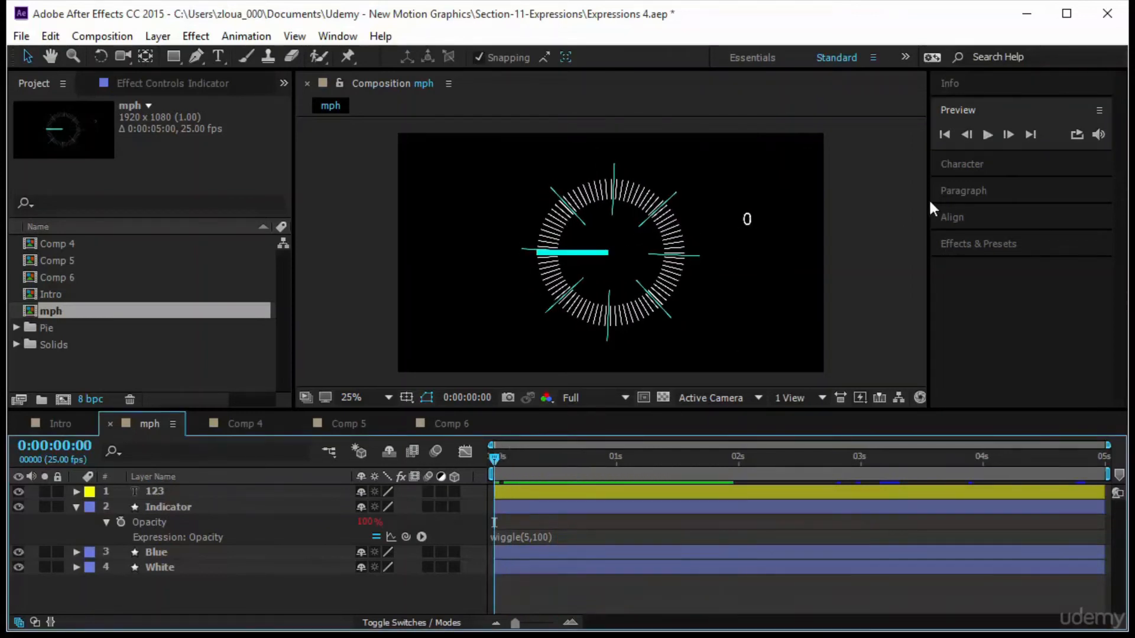
pyautogui.click(985, 137)
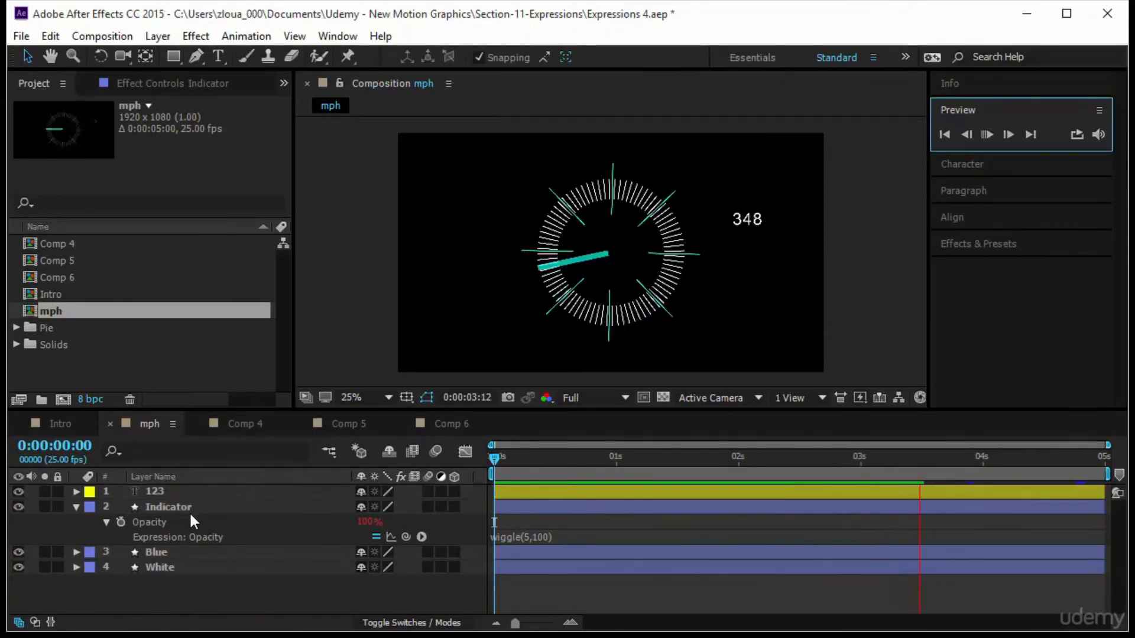
# Replace the Indicator opacity expression with random(100).
pyautogui.click(569, 537)
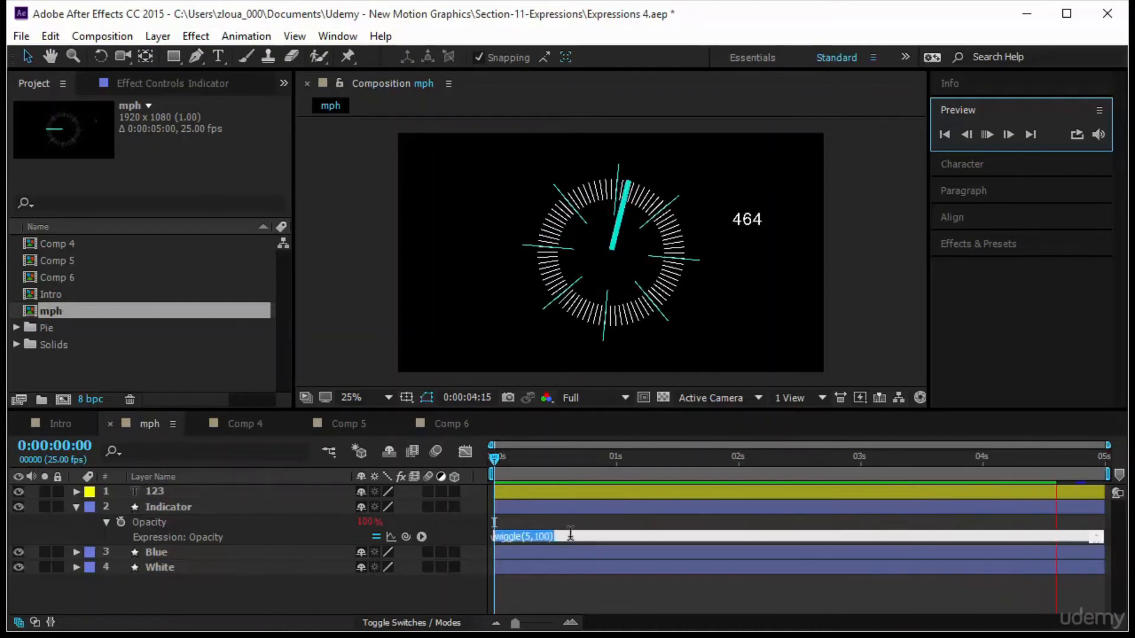
pyautogui.write('rando')
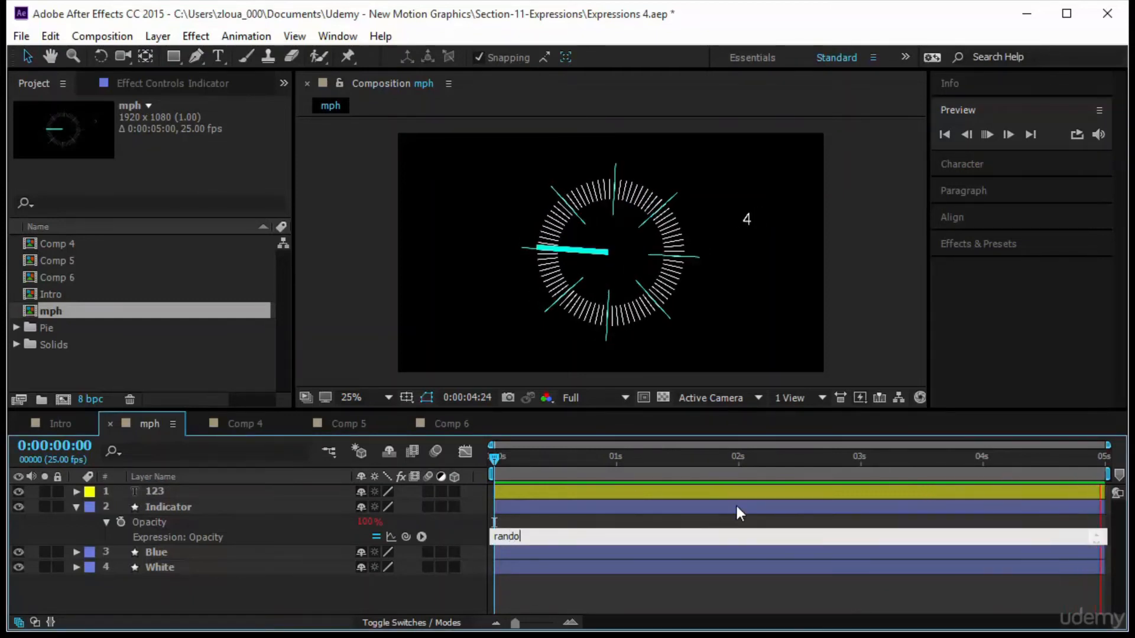
pyautogui.write('m(')
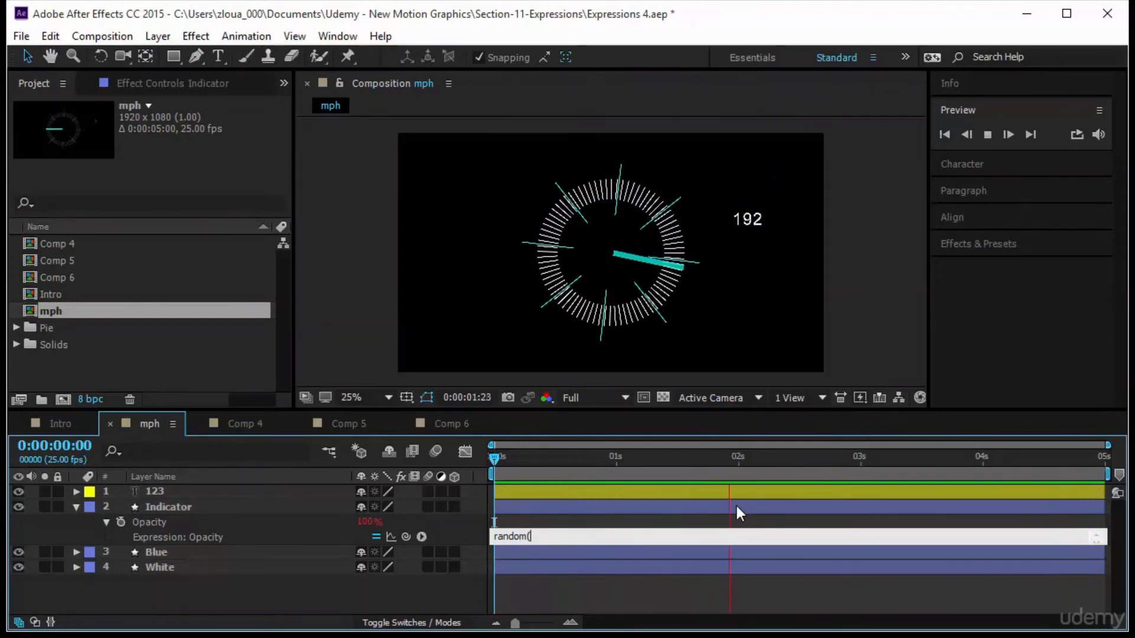
pyautogui.write('100)')
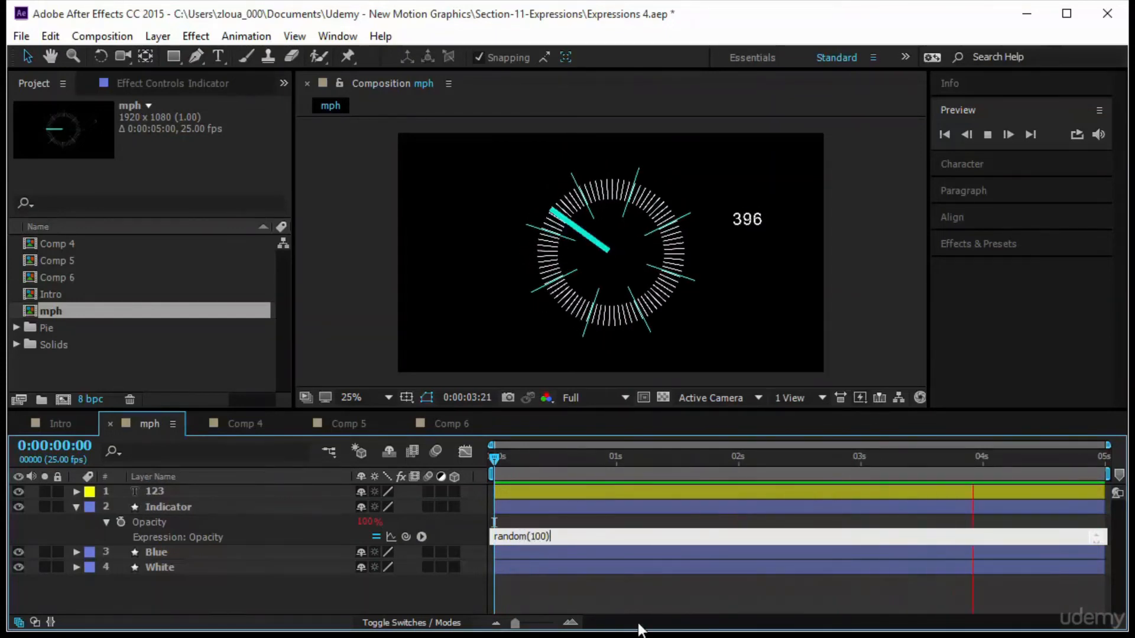
pyautogui.click(648, 590)
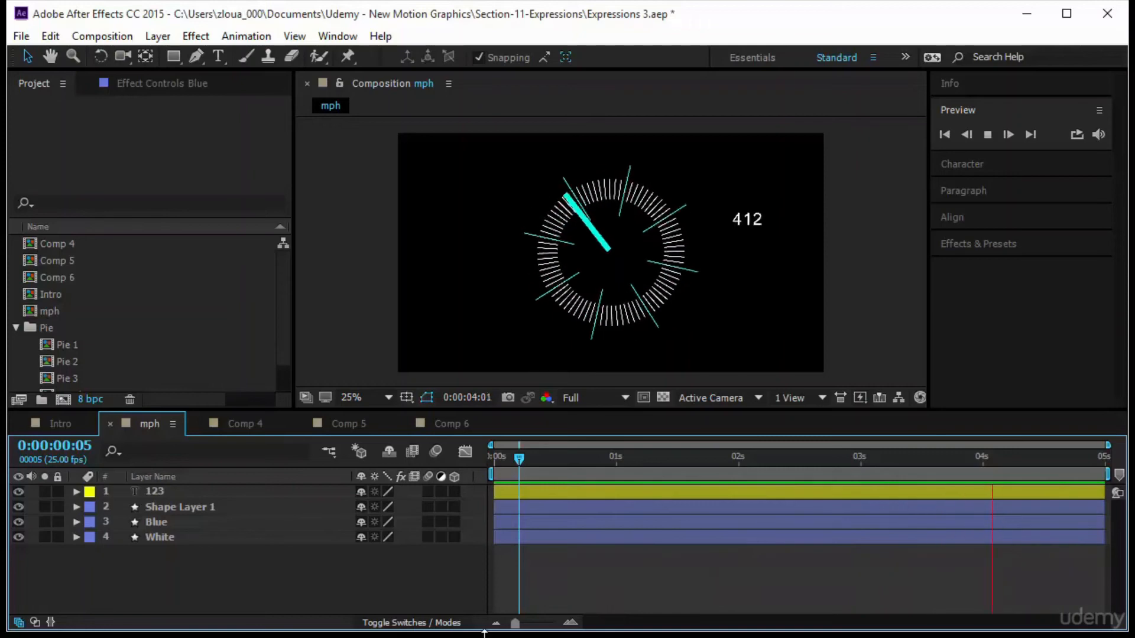
# Reveal all layer expressions in the composition for review.
pyautogui.press('e')
pyautogui.press('e')
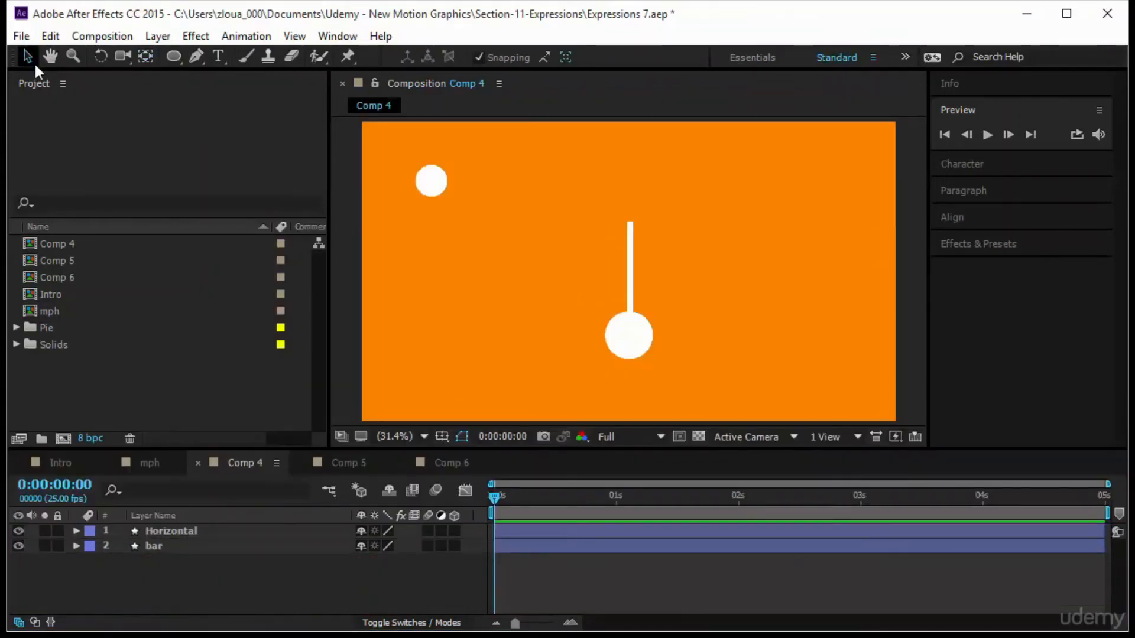
pyautogui.click(202, 155)
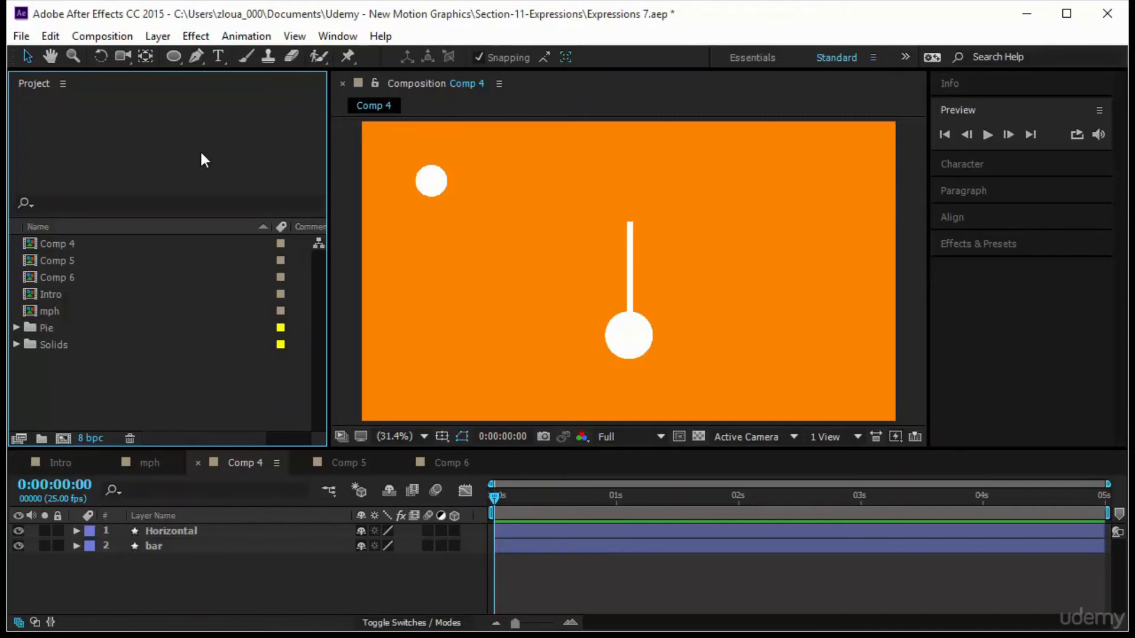
# Select the Horizontal circle layer and set a starting Position keyframe at 0 seconds.
pyautogui.click(430, 180)
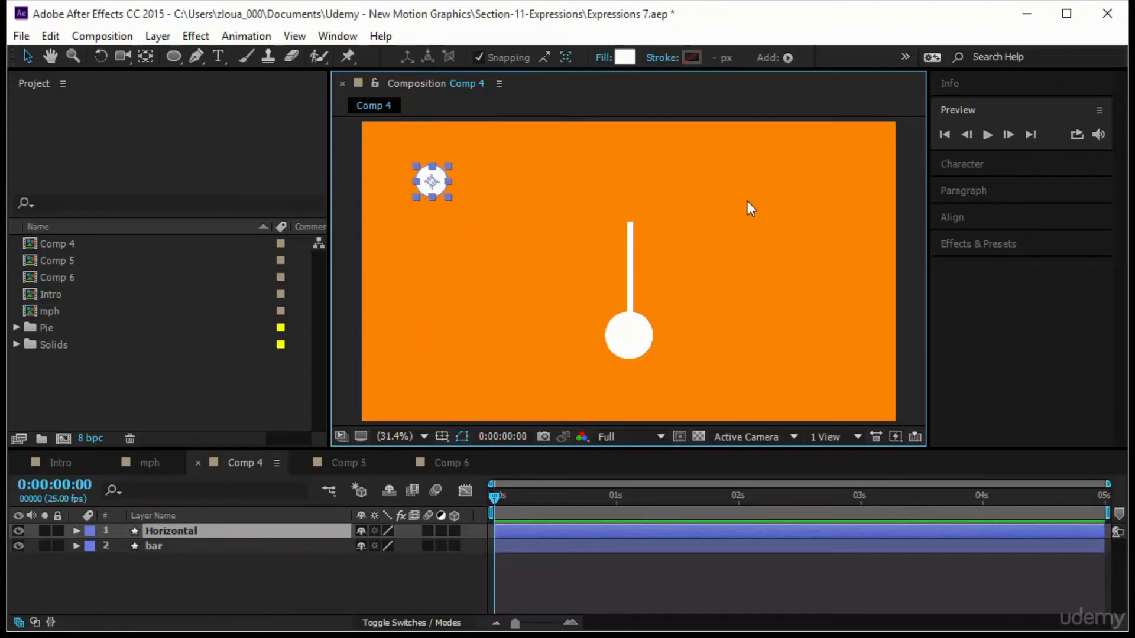
pyautogui.click(631, 274)
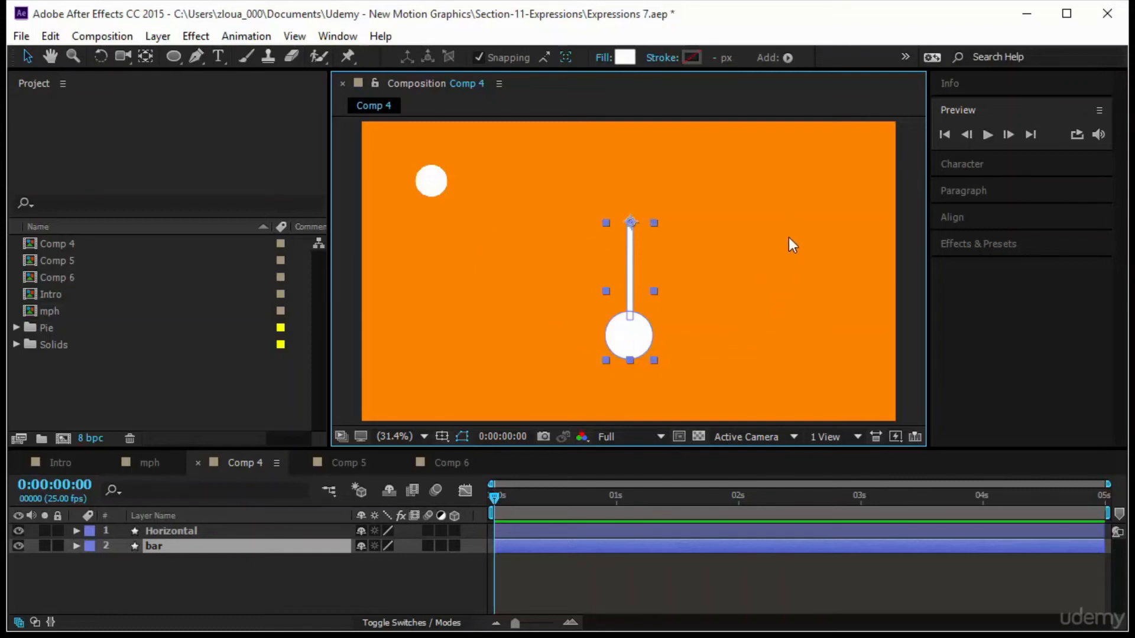
pyautogui.click(429, 180)
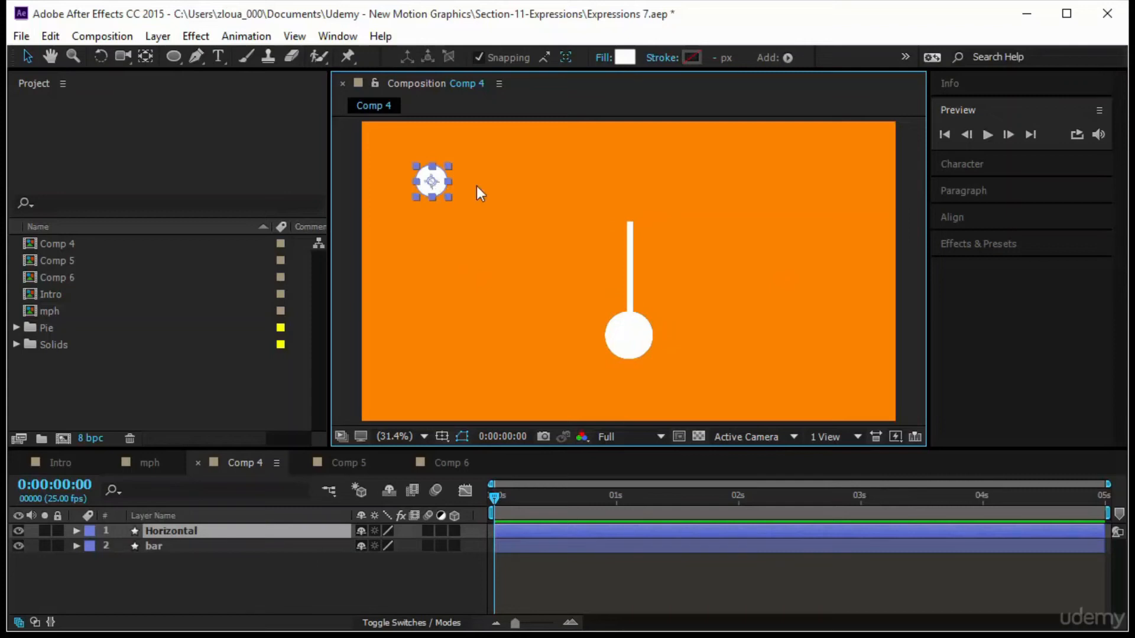
pyautogui.click(552, 306)
pyautogui.hotkey('ctrl', 'Down')
pyautogui.press('p')
pyautogui.click(121, 545)
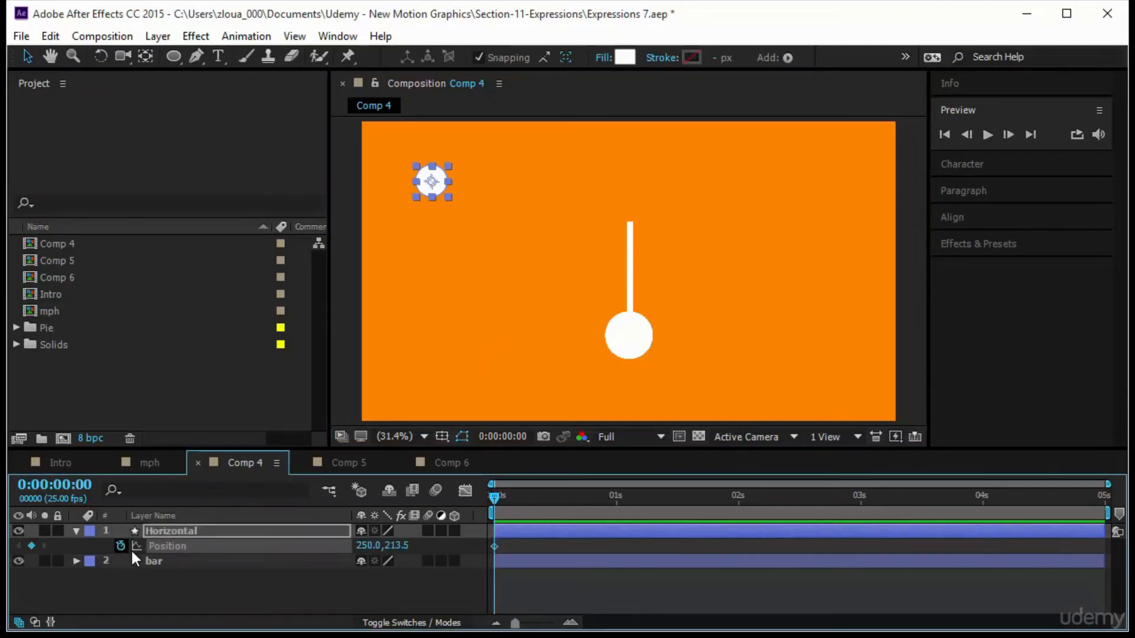
pyautogui.click(364, 546)
pyautogui.click(378, 588)
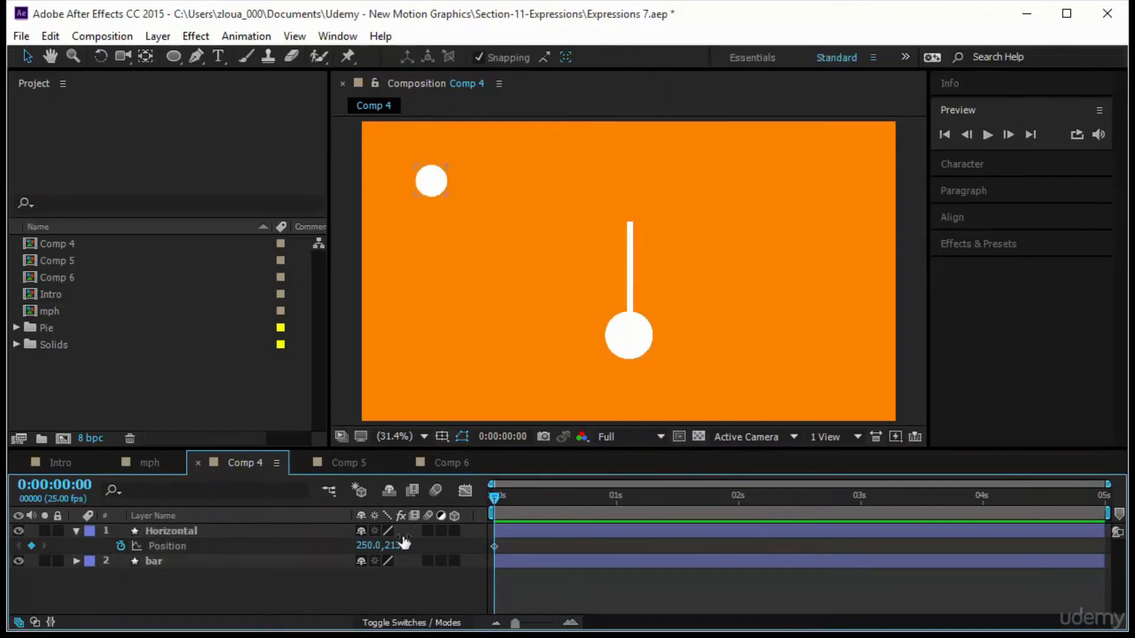
# At 1 second, set the Horizontal circle's X position to 1700 to create a second keyframe.
pyautogui.moveTo(498, 495); pyautogui.dragTo(615, 503)
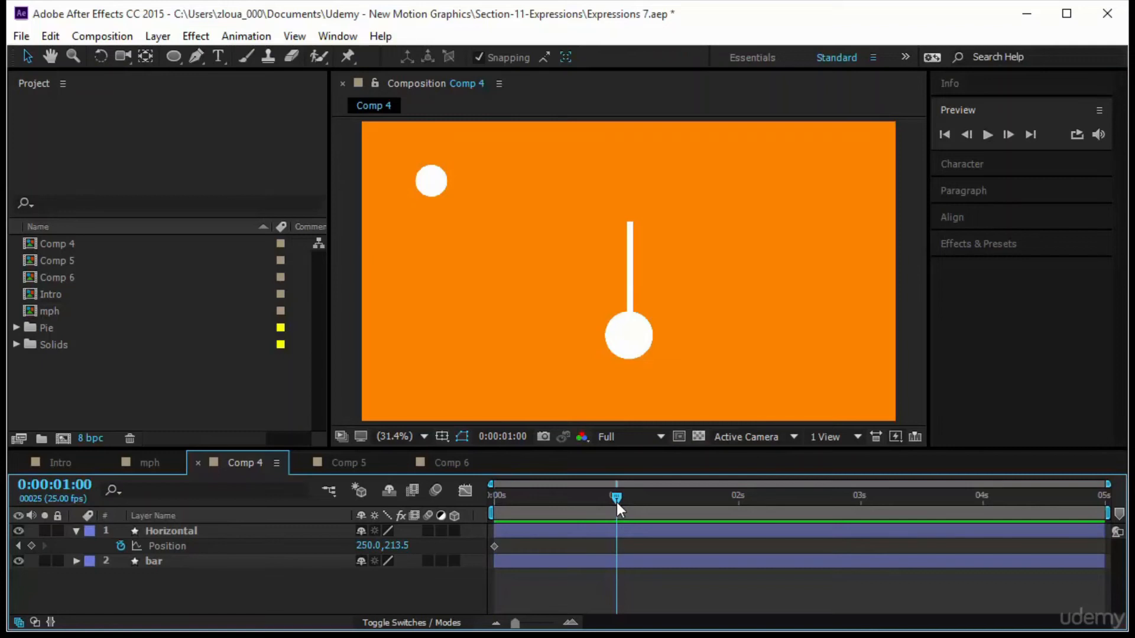
pyautogui.click(366, 545)
pyautogui.write('1700')
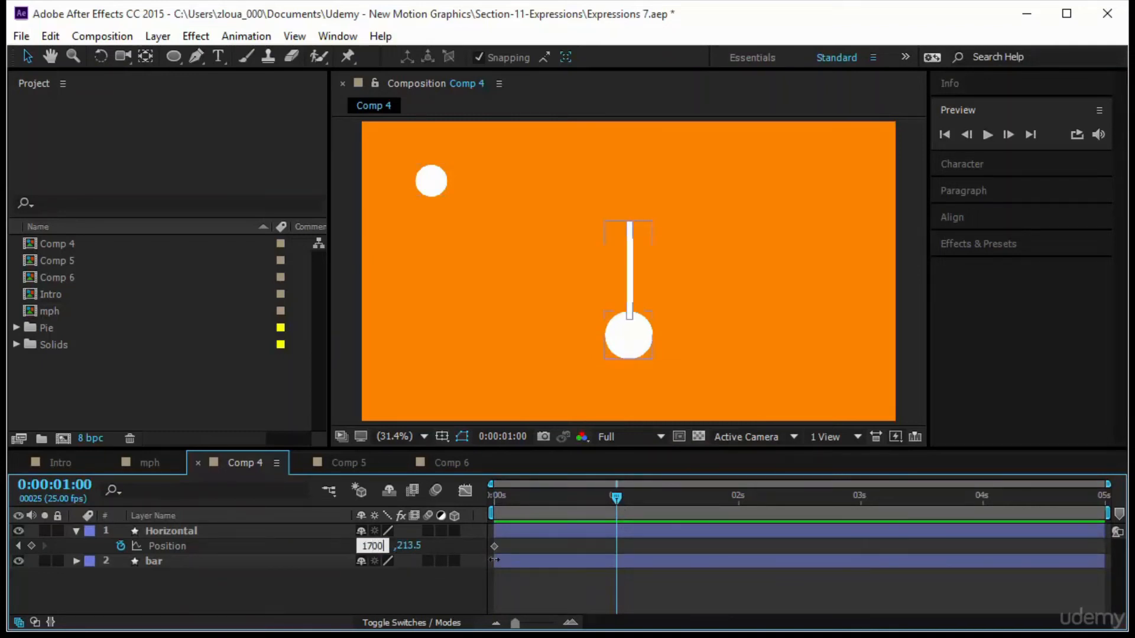
pyautogui.press('Return')
pyautogui.moveTo(612, 501); pyautogui.dragTo(494, 497)
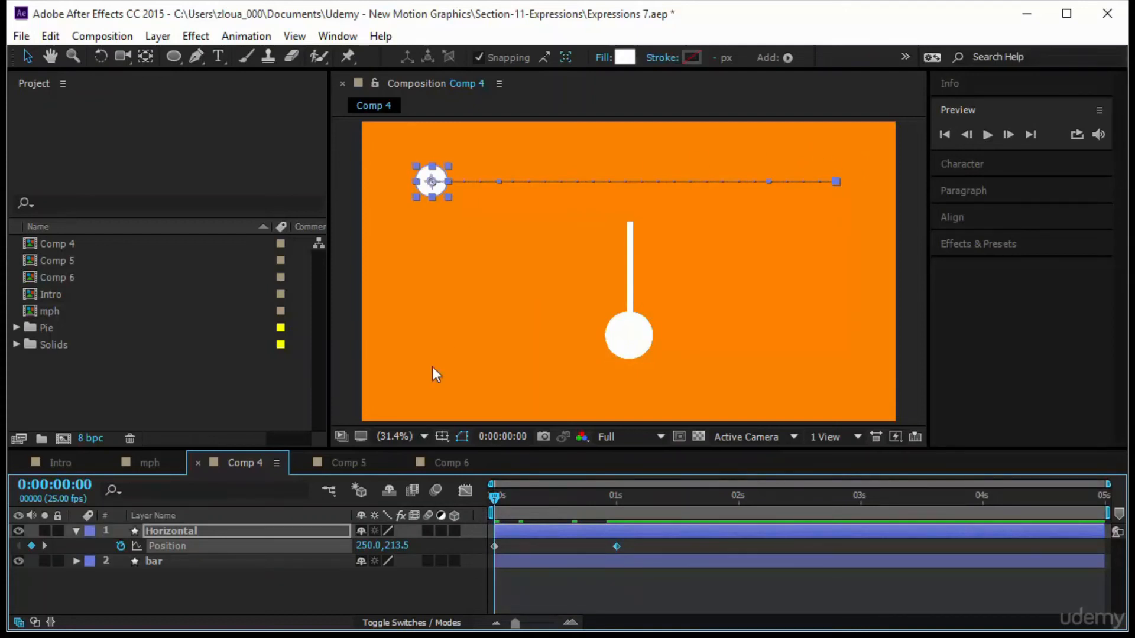
# Scrub between the start and 1 second to review the circle's horizontal movement against the bar.
pyautogui.press('k')
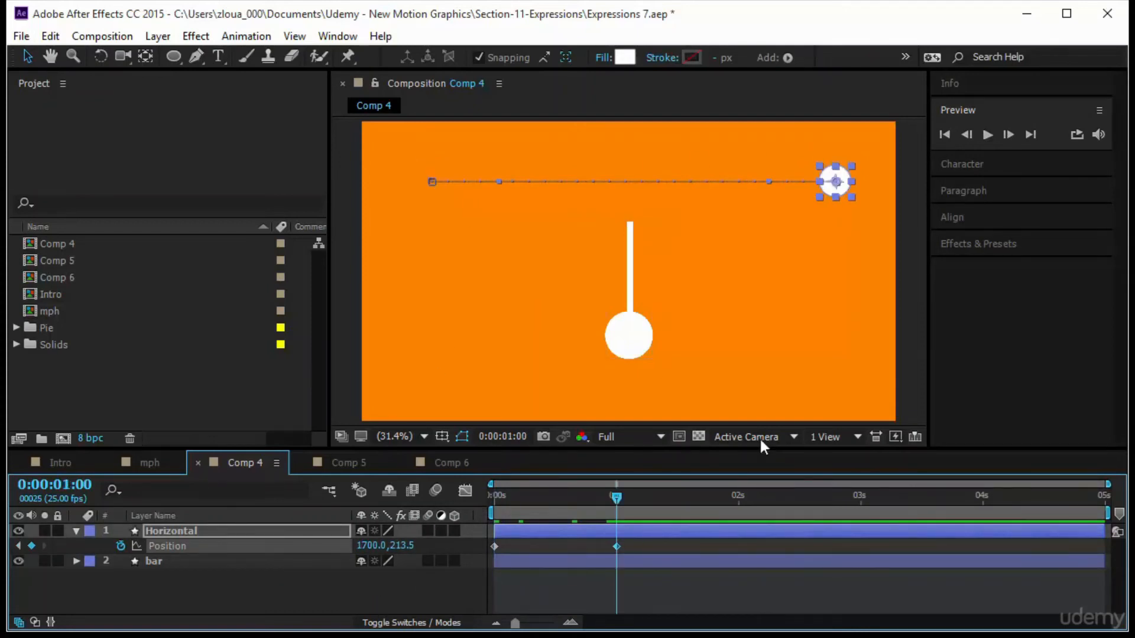
pyautogui.click(725, 577)
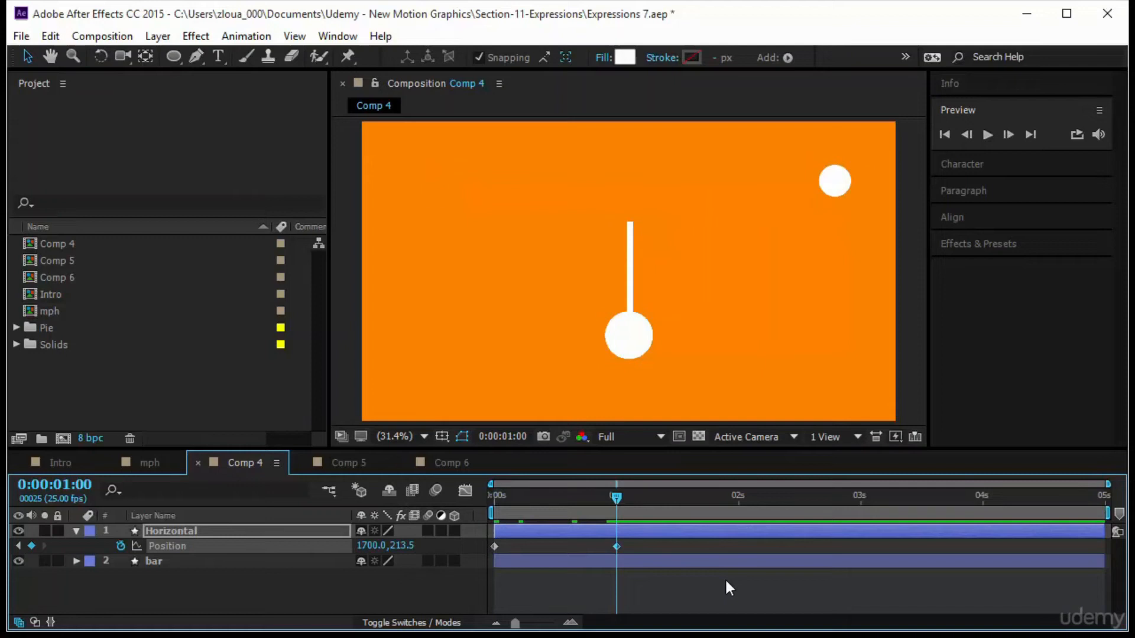
pyautogui.click(636, 350)
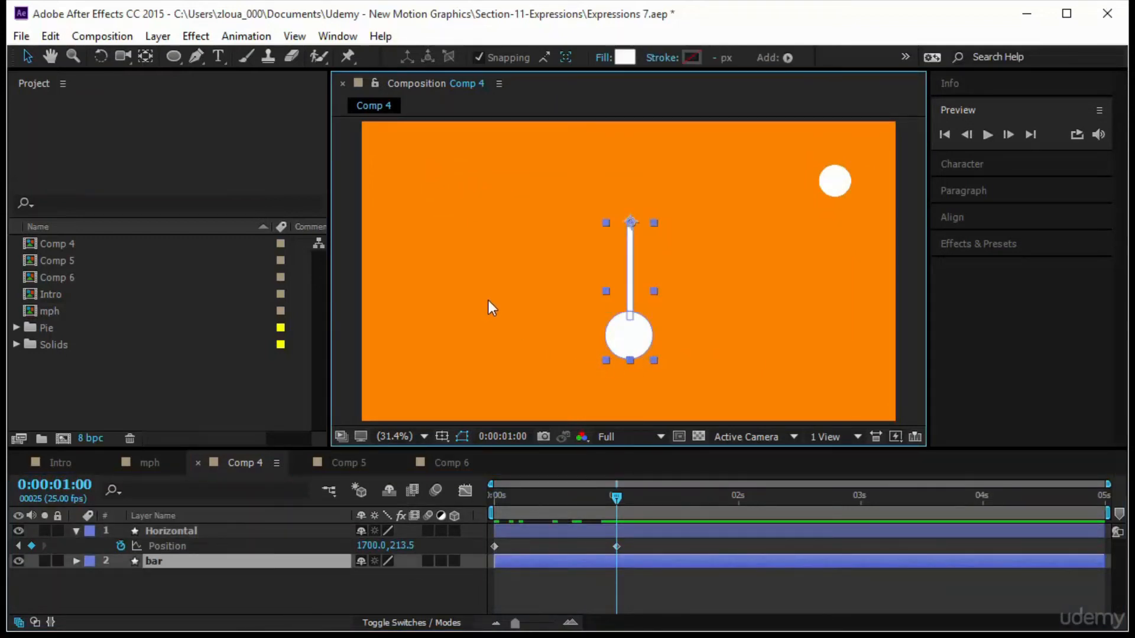
pyautogui.click(838, 193)
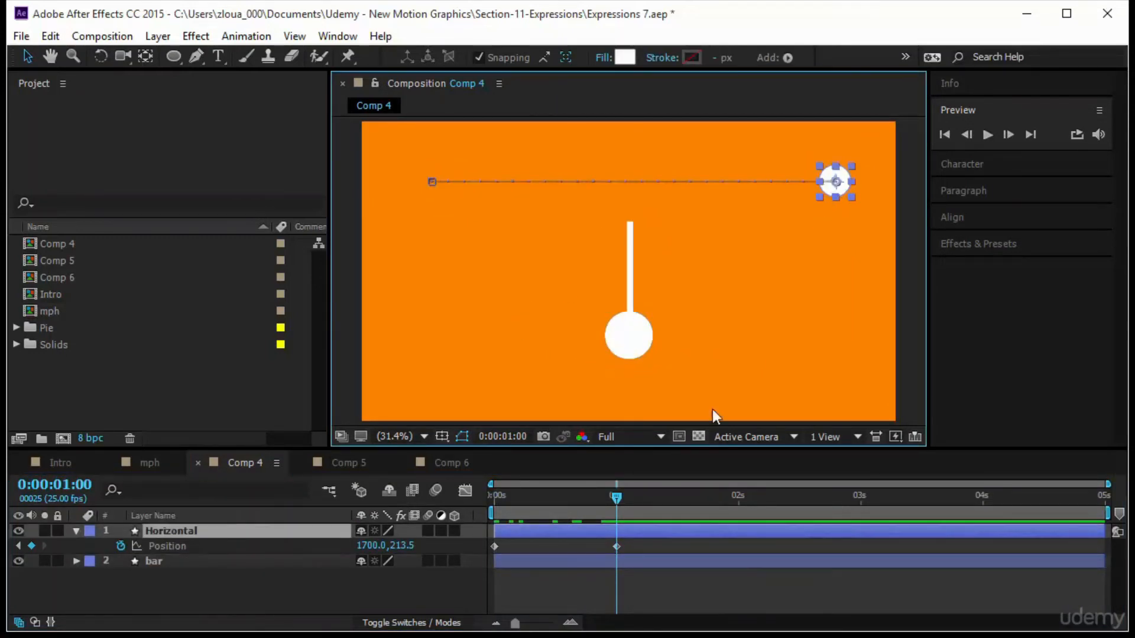
pyautogui.moveTo(615, 499); pyautogui.dragTo(494, 497)
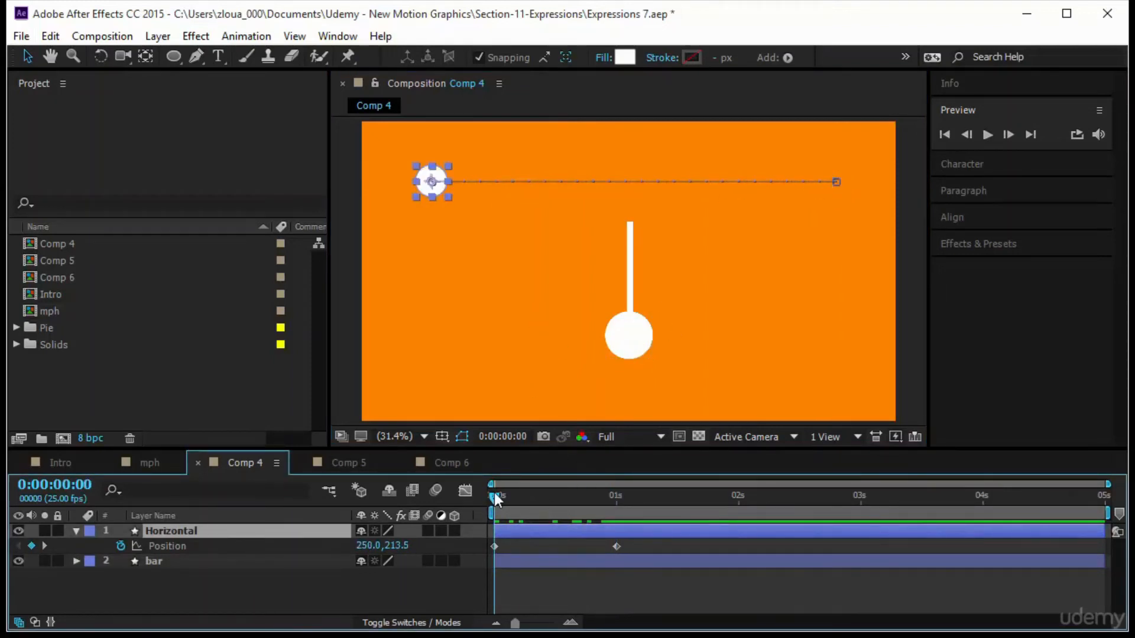
pyautogui.moveTo(495, 499); pyautogui.dragTo(620, 499)
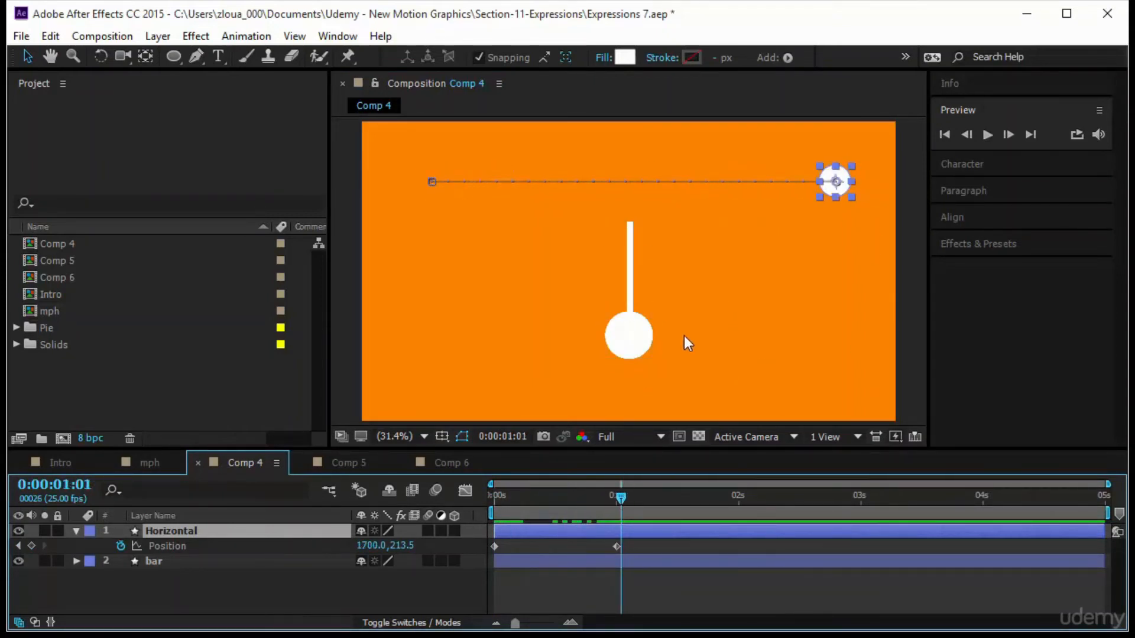
pyautogui.click(609, 340)
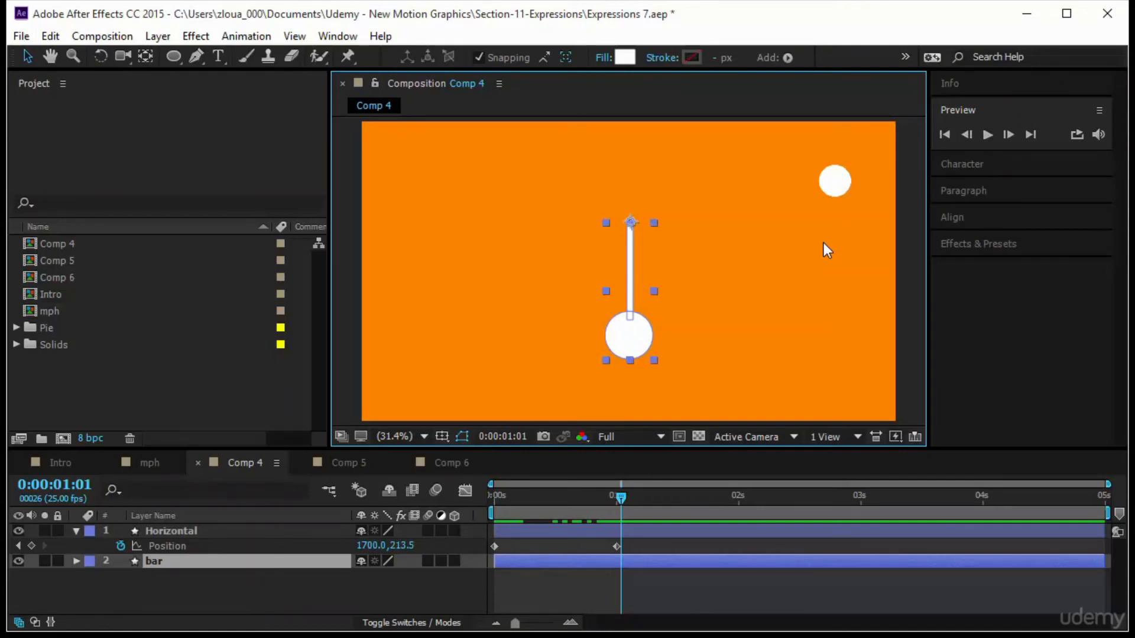
pyautogui.moveTo(619, 498); pyautogui.dragTo(434, 520)
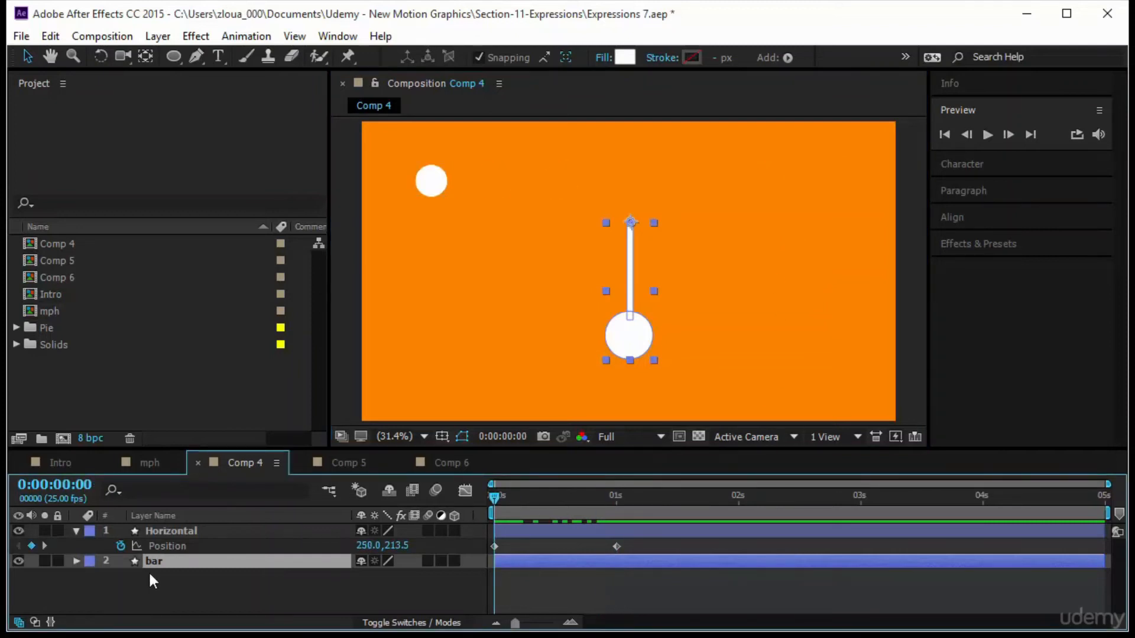
# Reveal the bar layer's Rotation property and check its anchor point at the bar's top end with the Pan Behind tool.
pyautogui.press('r')
pyautogui.scroll(4, 629, 231)
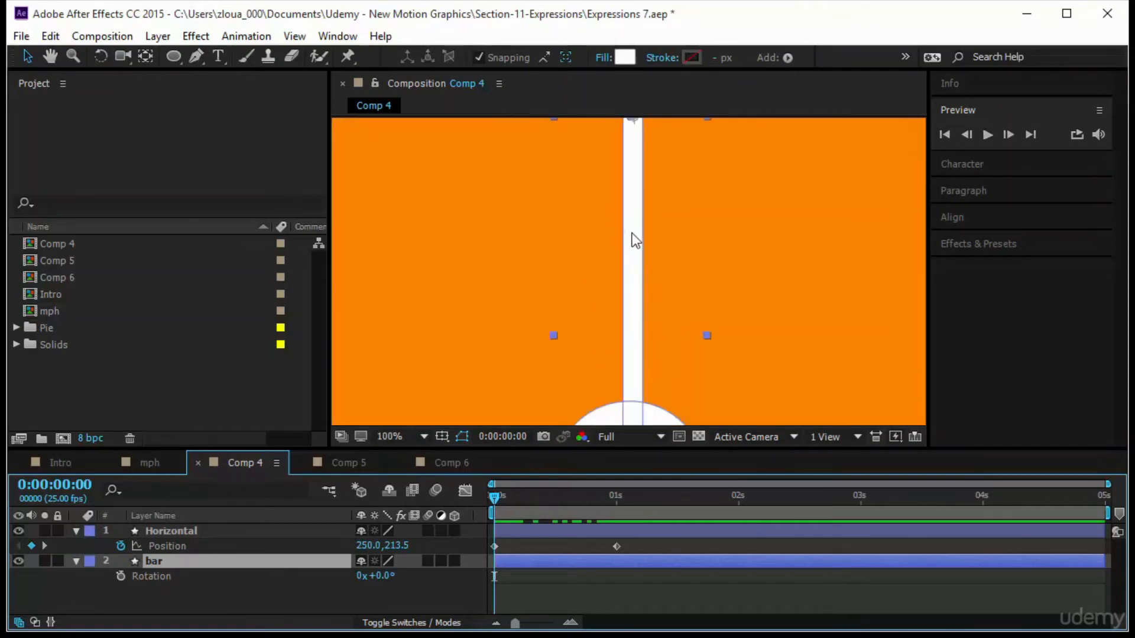
pyautogui.moveTo(676, 182); pyautogui.dragTo(684, 307)
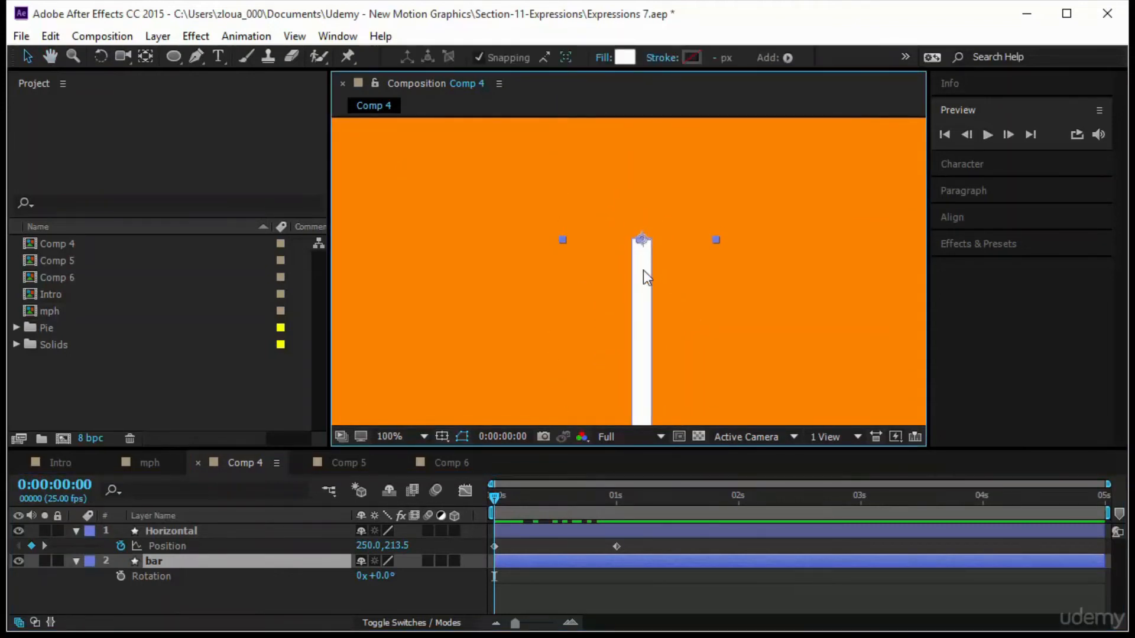
pyautogui.click(146, 56)
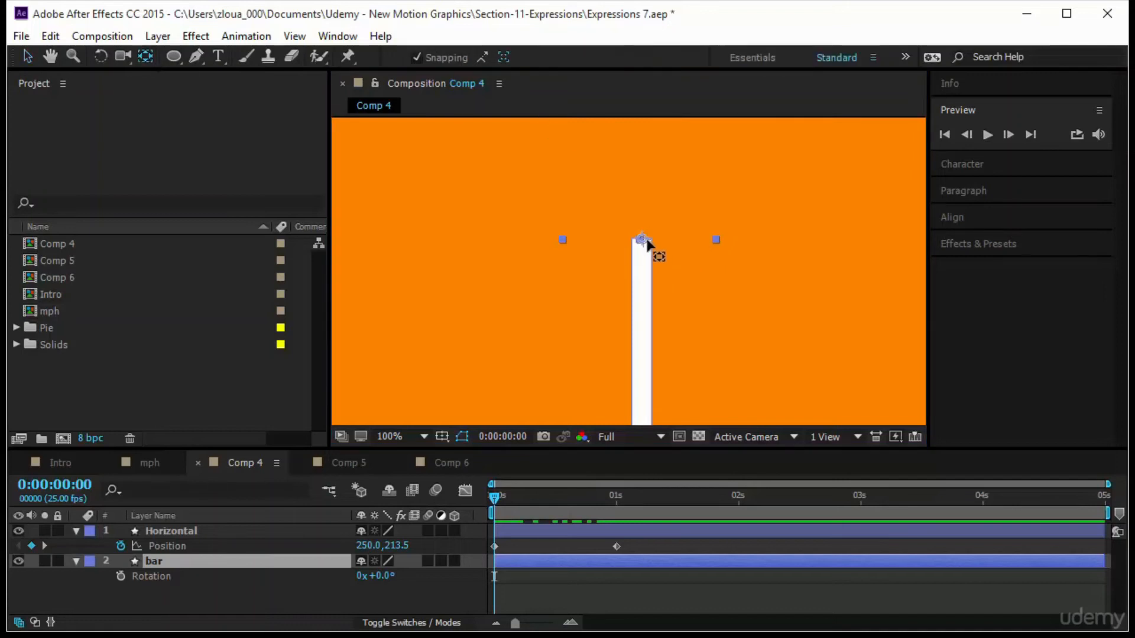
pyautogui.moveTo(641, 240); pyautogui.dragTo(642, 241)
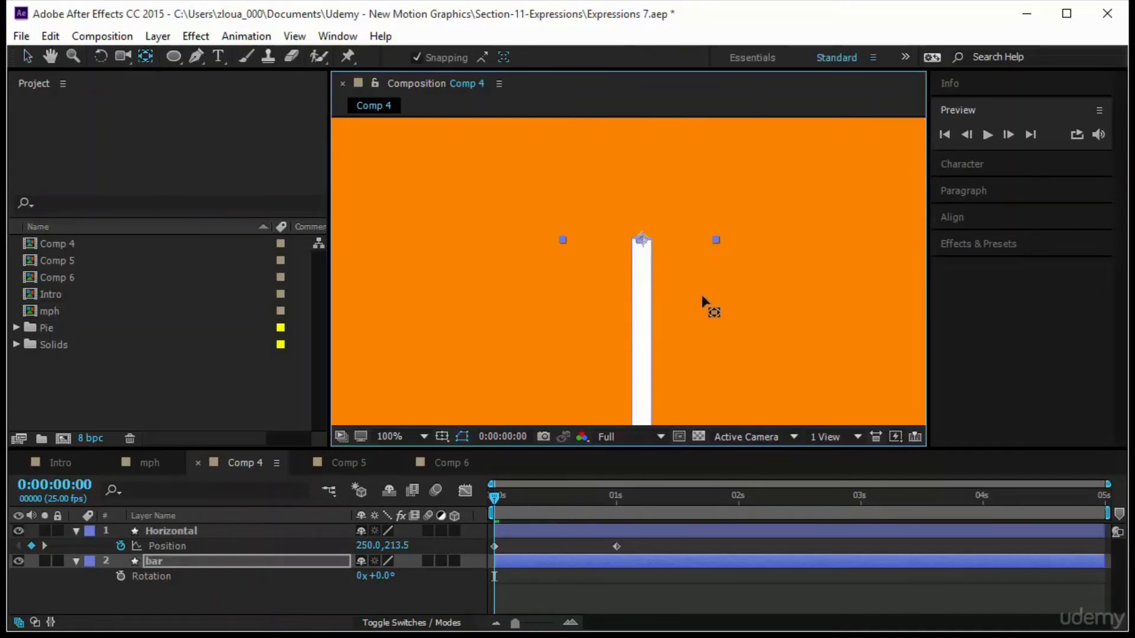
pyautogui.scroll(-4, 710, 309)
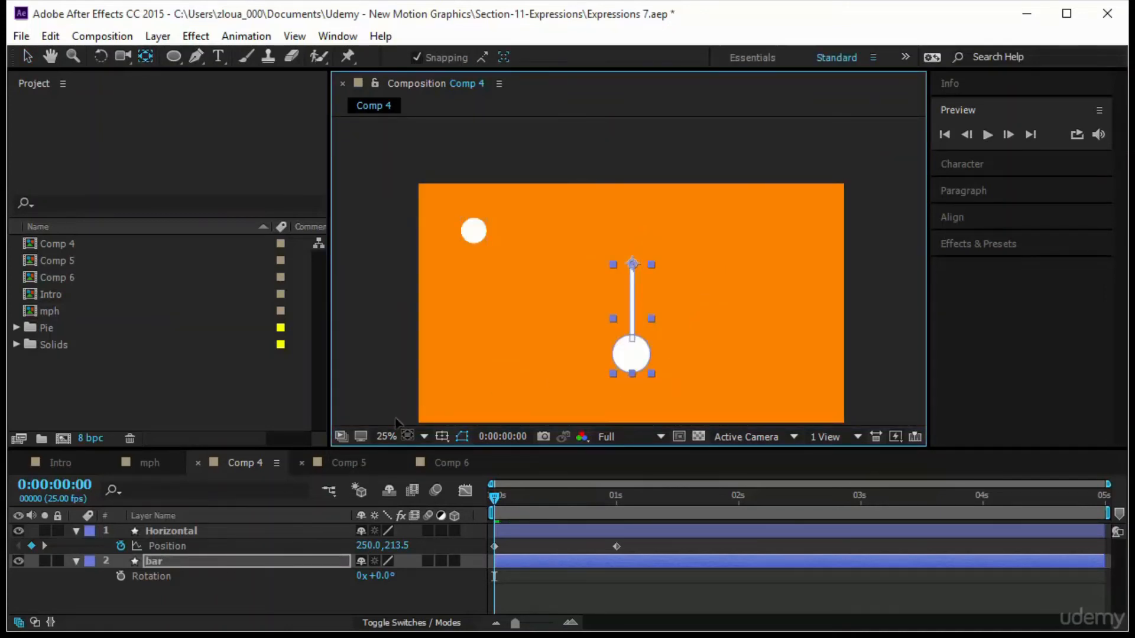
pyautogui.click(402, 436)
pyautogui.click(435, 136)
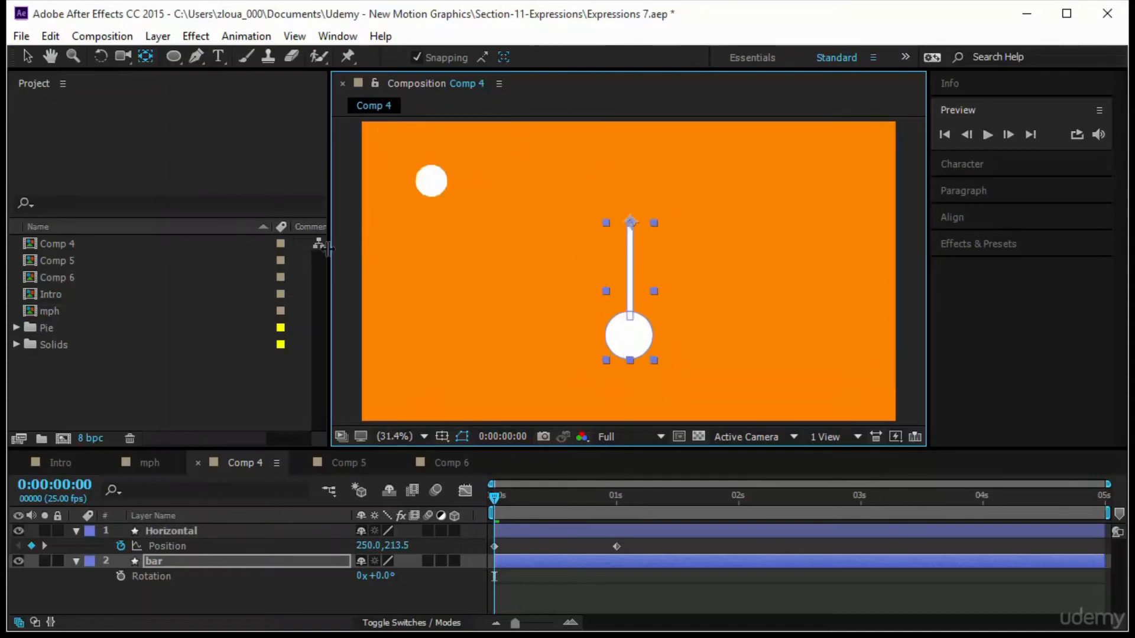
pyautogui.moveTo(329, 240); pyautogui.dragTo(181, 261)
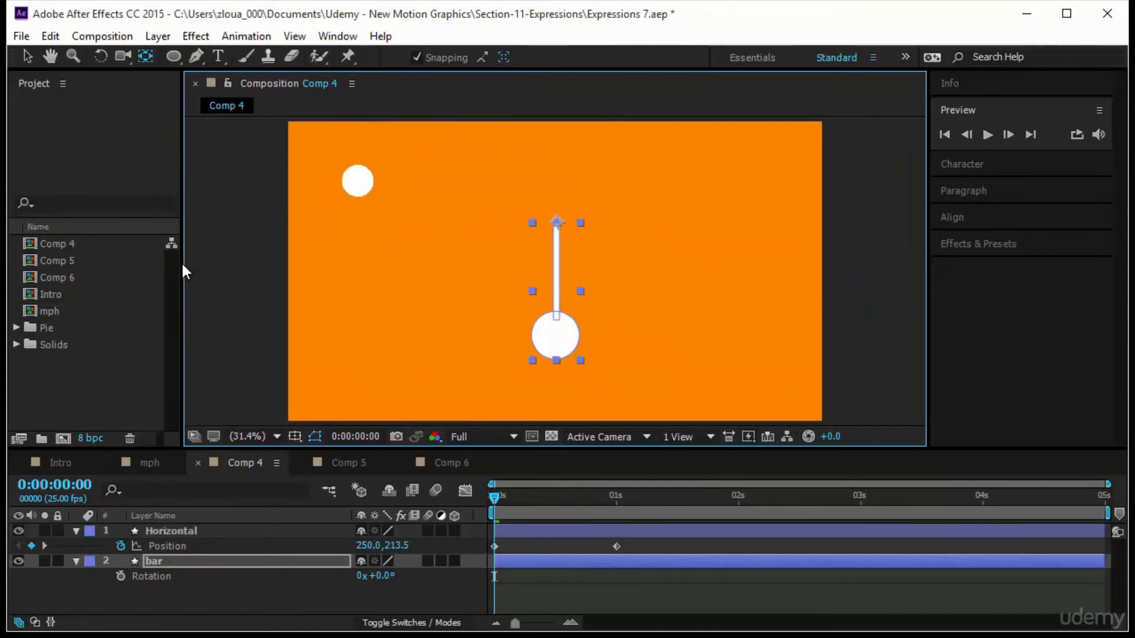
# Add an expression to the bar's Rotation and insert linear(t, tMin, tMax, value1, value2) from the Interpolation expressions.
pyautogui.keyDown('alt'); pyautogui.click(119, 577); pyautogui.keyUp('alt')
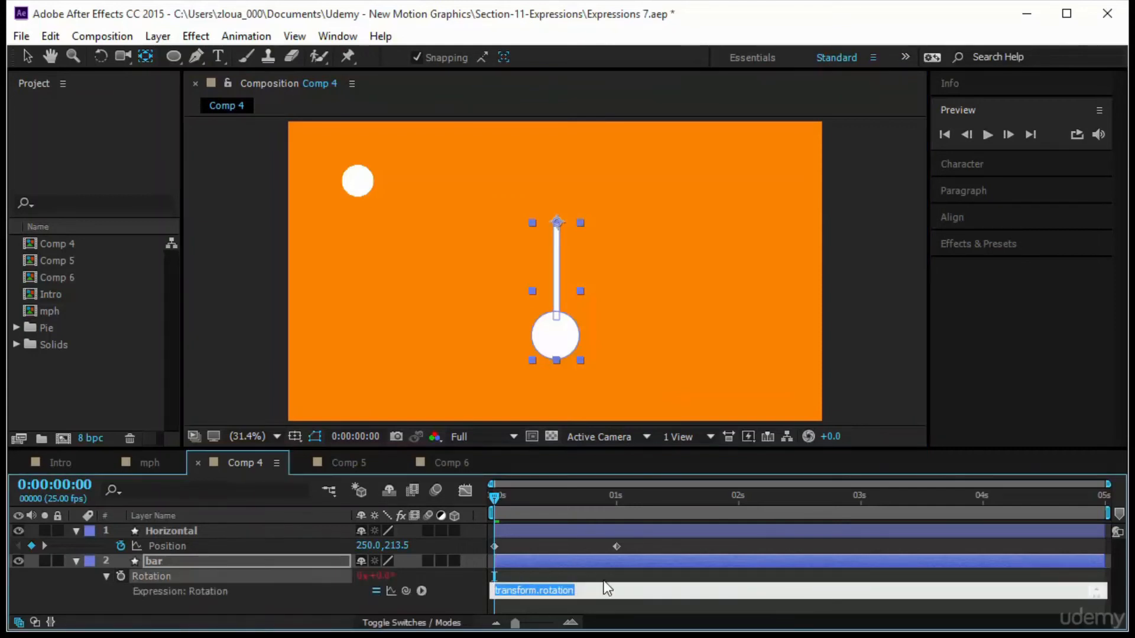
pyautogui.click(421, 591)
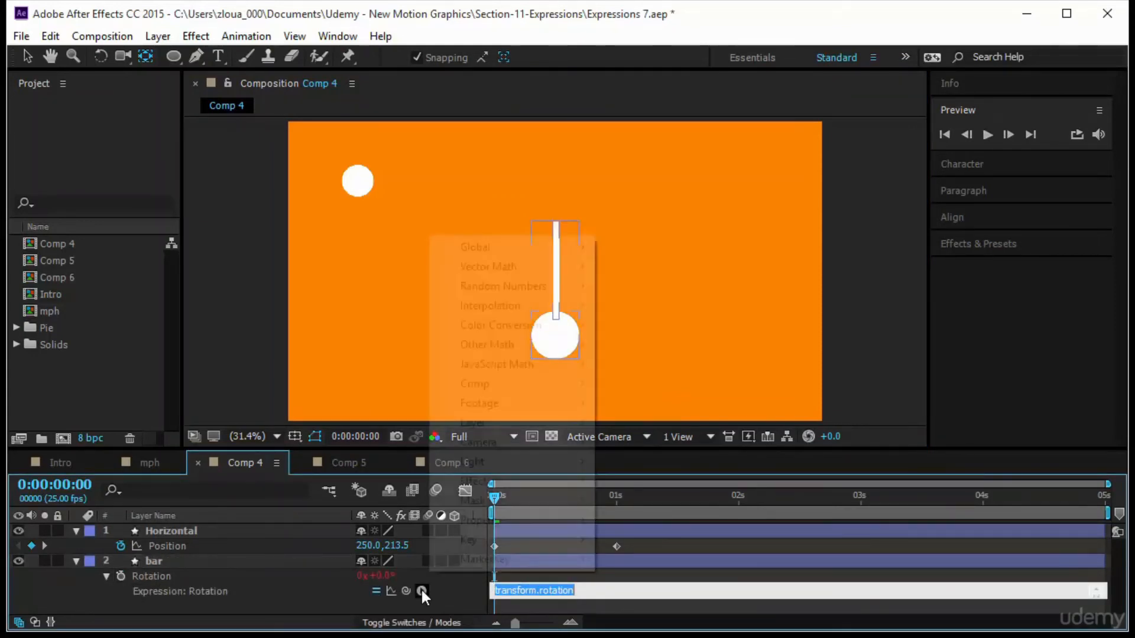
pyautogui.moveTo(550, 312)
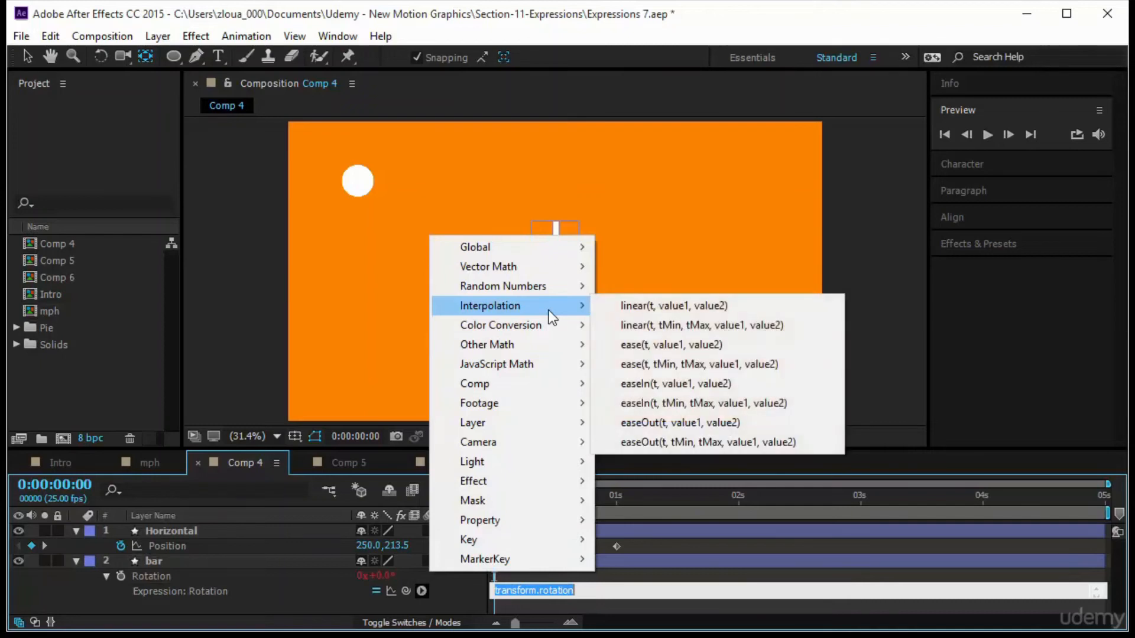
pyautogui.click(664, 325)
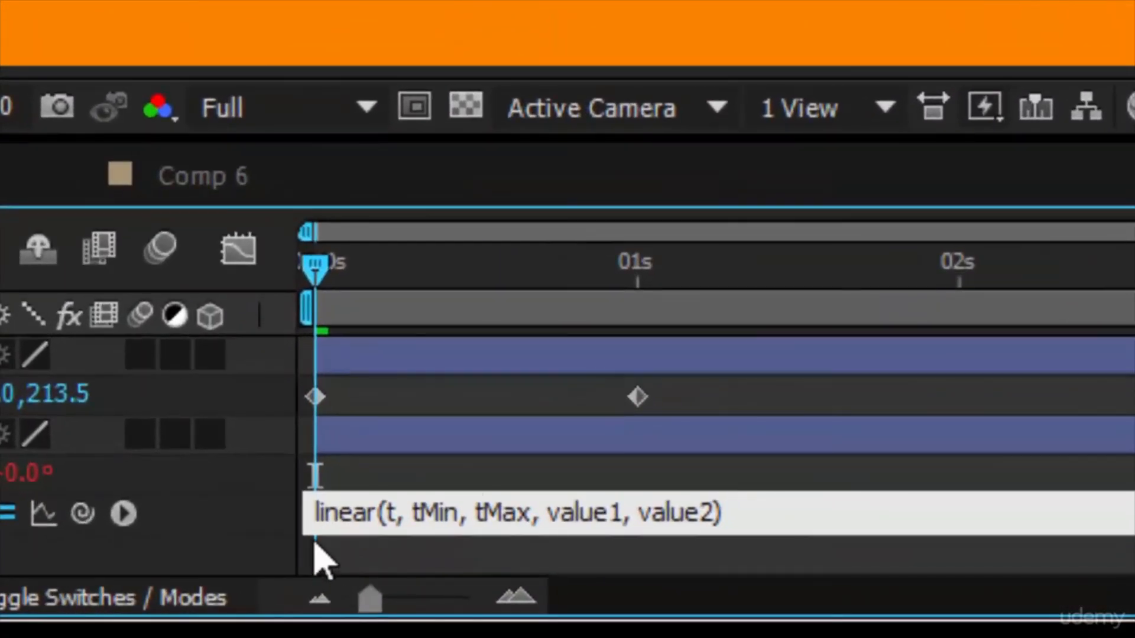
# Examine each argument of the linear expression in the bar's rotation expression field.
pyautogui.doubleClick(390, 514)
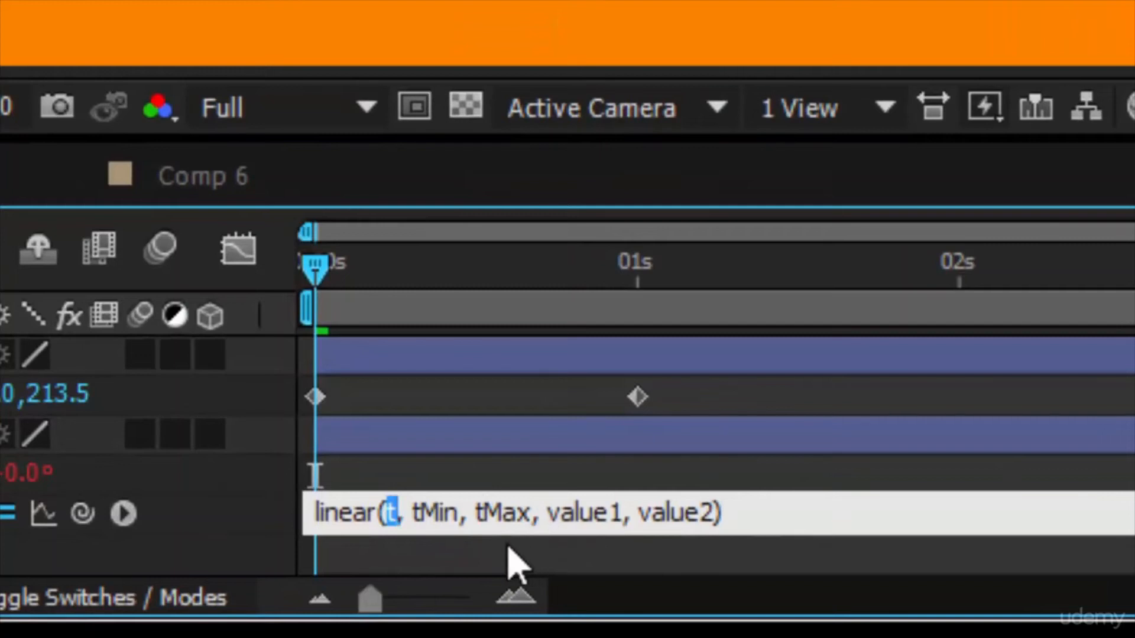
pyautogui.doubleClick(424, 514)
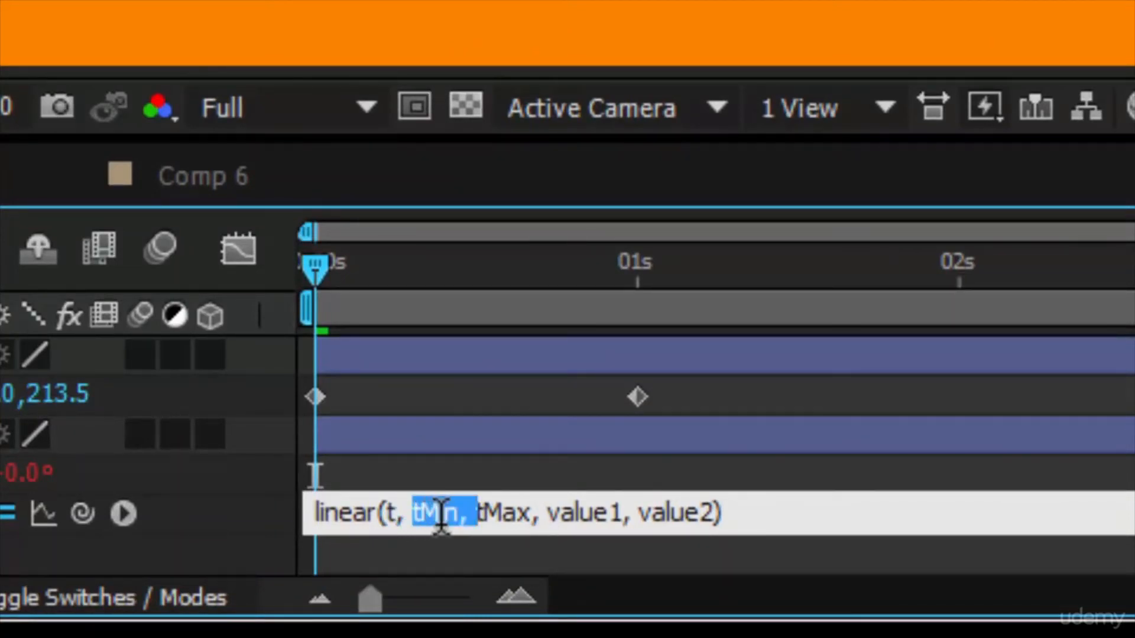
pyautogui.doubleClick(509, 514)
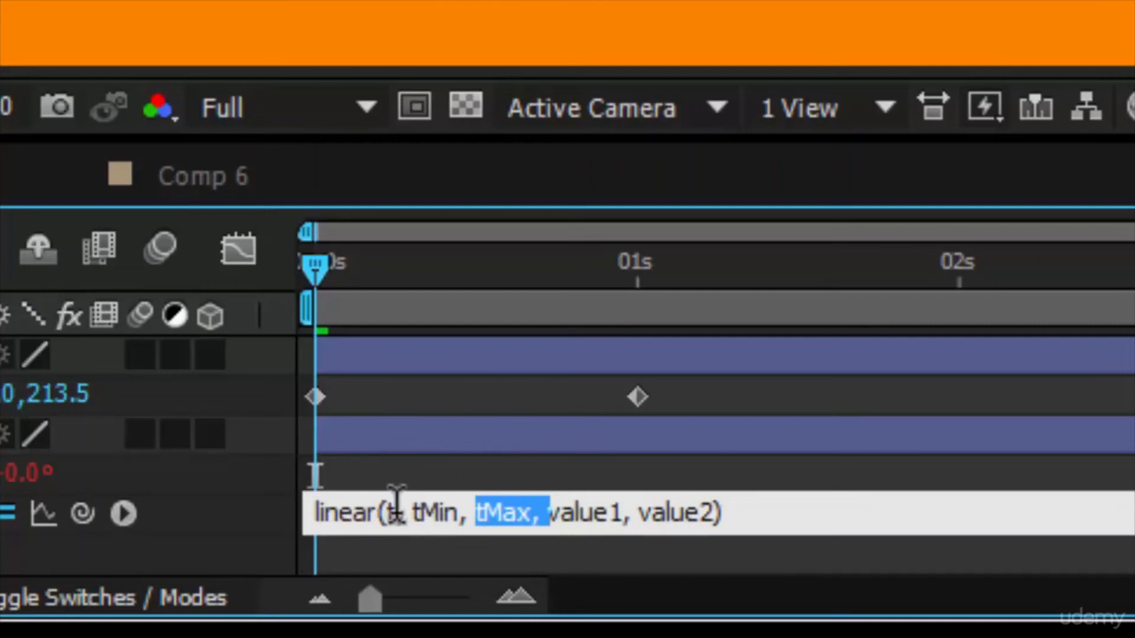
pyautogui.doubleClick(597, 512)
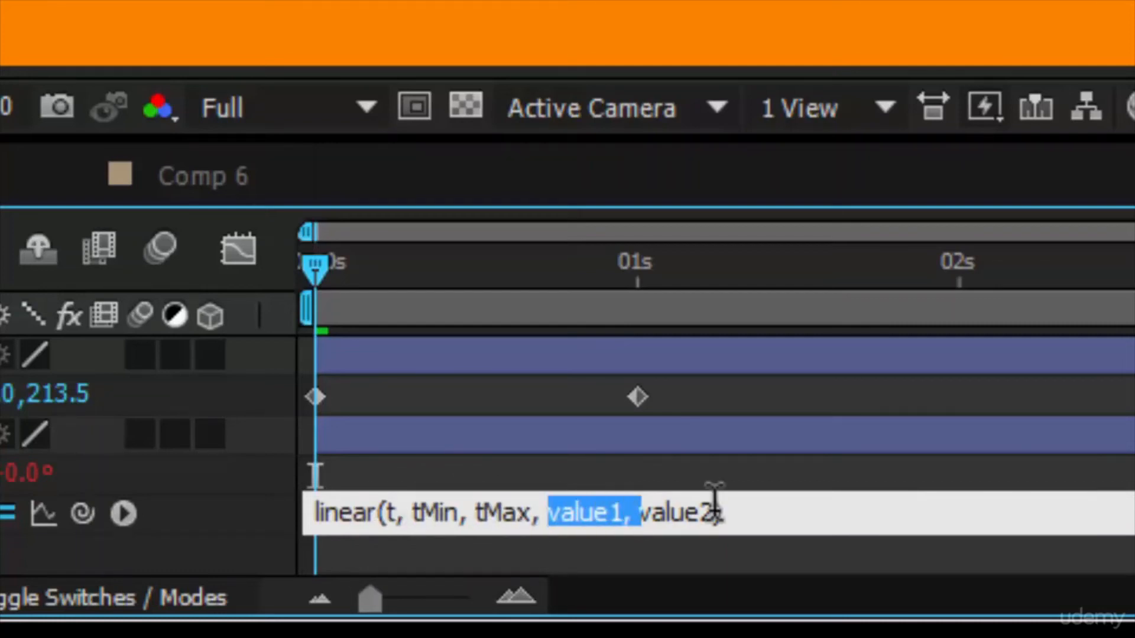
pyautogui.doubleClick(684, 512)
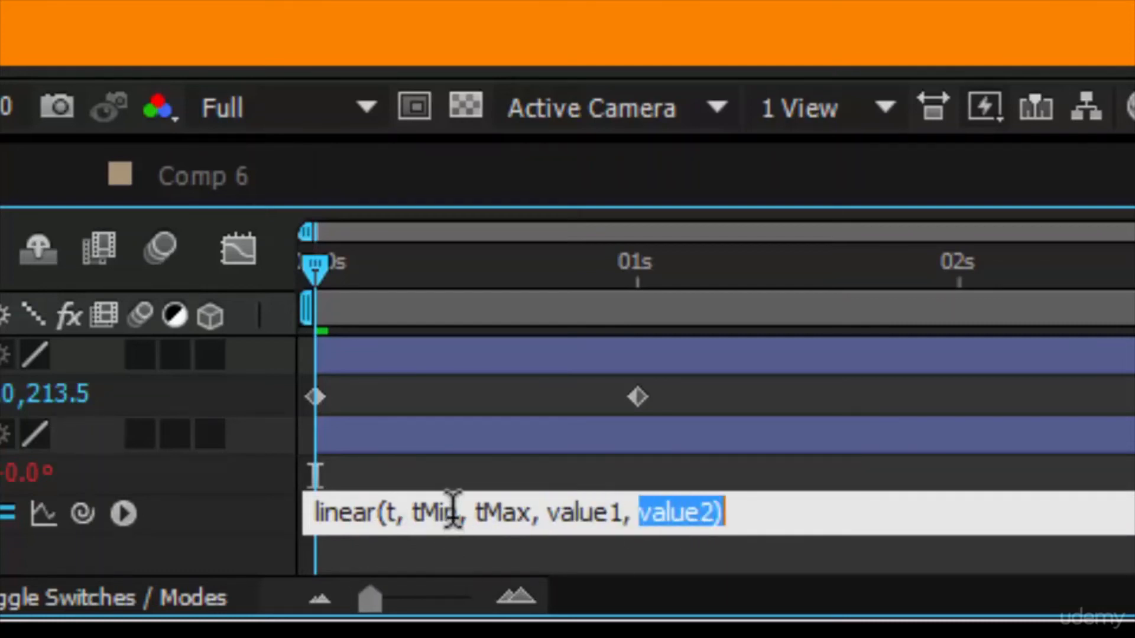
pyautogui.doubleClick(440, 511)
pyautogui.doubleClick(586, 512)
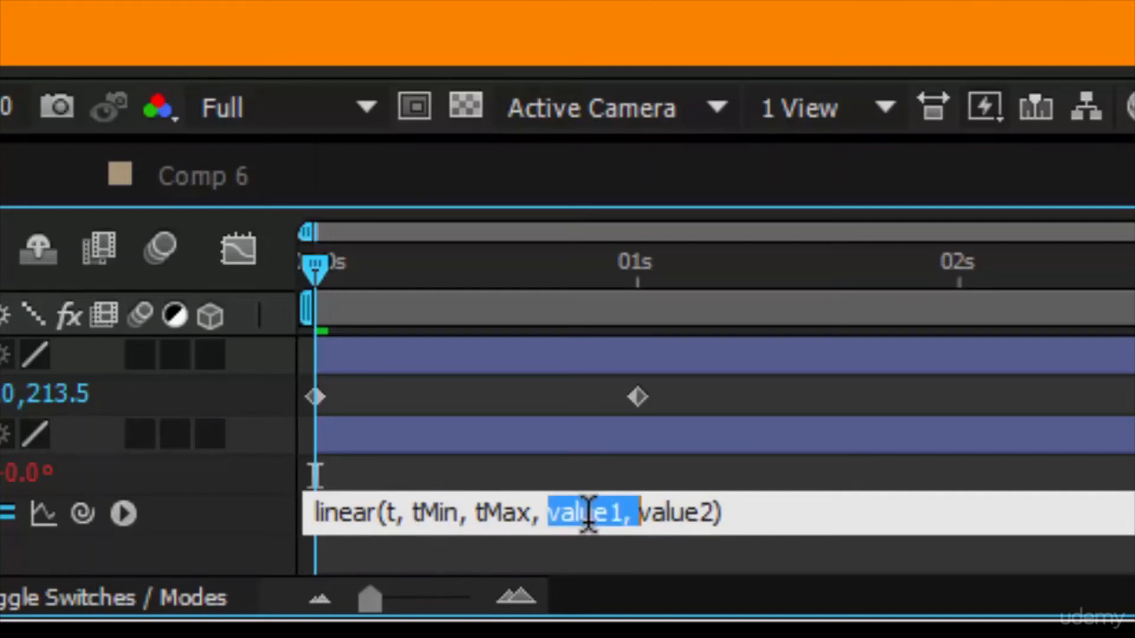
pyautogui.doubleClick(496, 512)
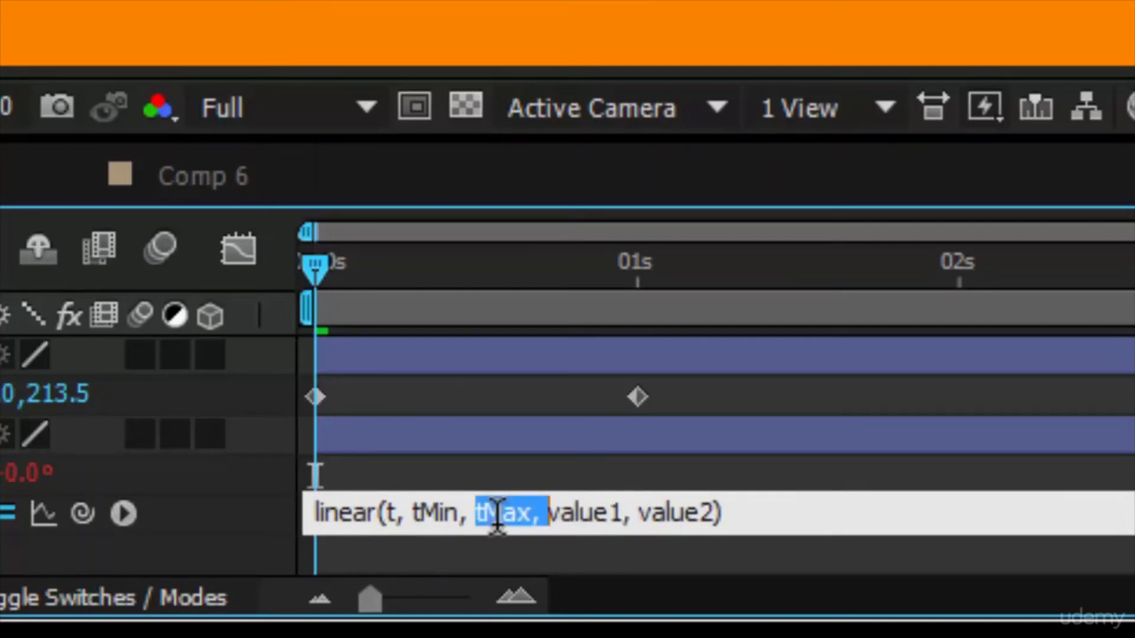
pyautogui.doubleClick(653, 512)
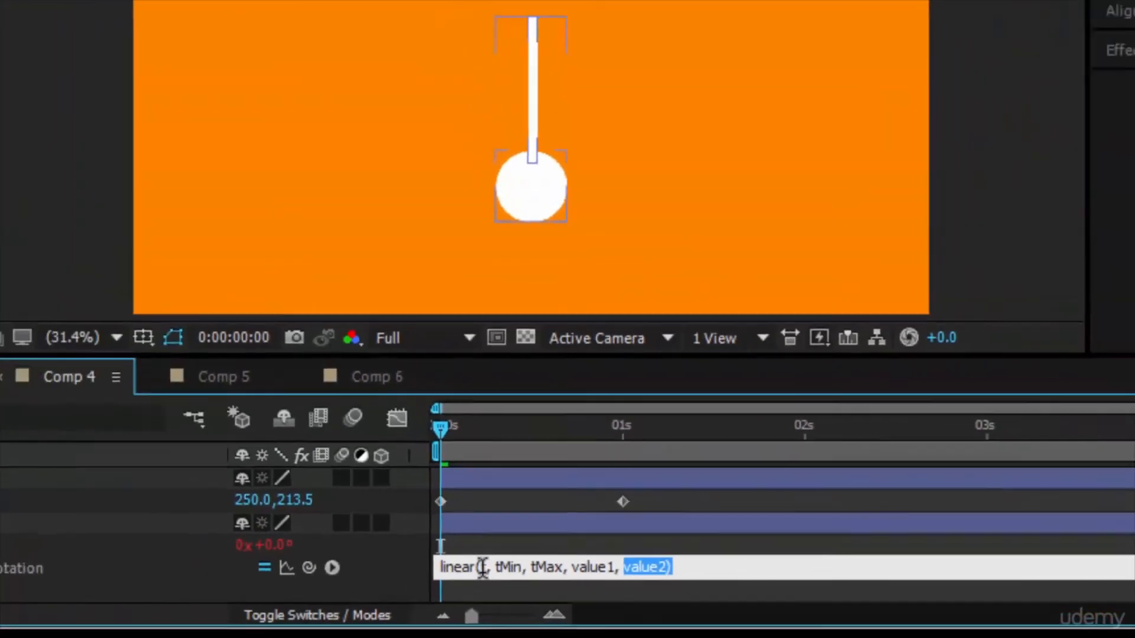
pyautogui.click(383, 513)
pyautogui.doubleClick(523, 591)
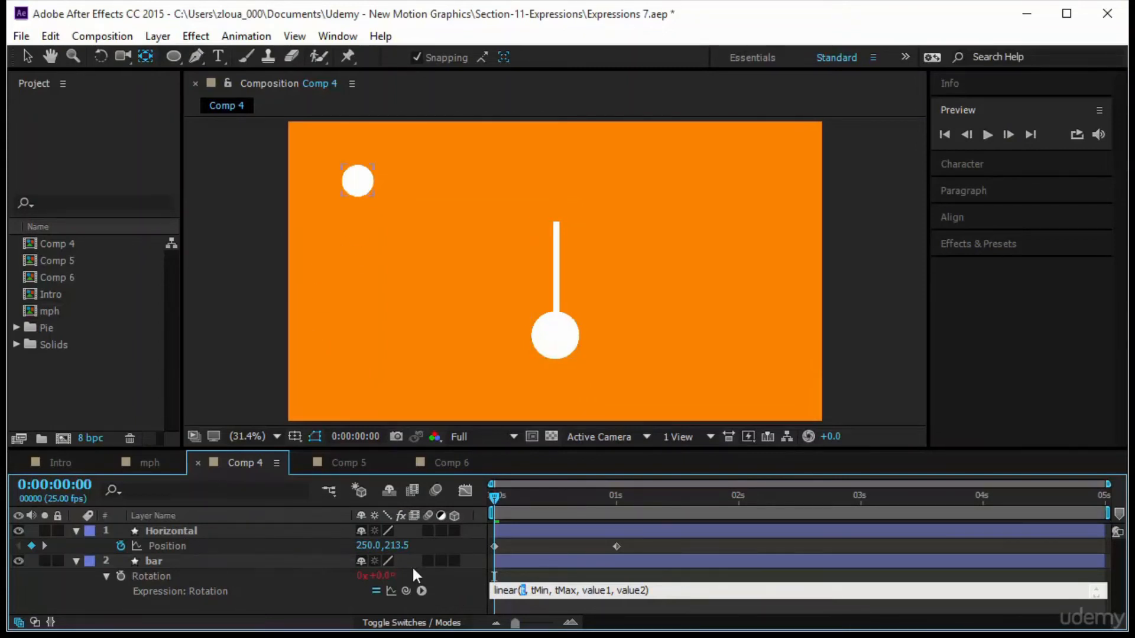
# Link the linear input to the Horizontal layer's x position and set tMin to 250 and tMax to 1700.
pyautogui.moveTo(405, 590); pyautogui.dragTo(372, 549)
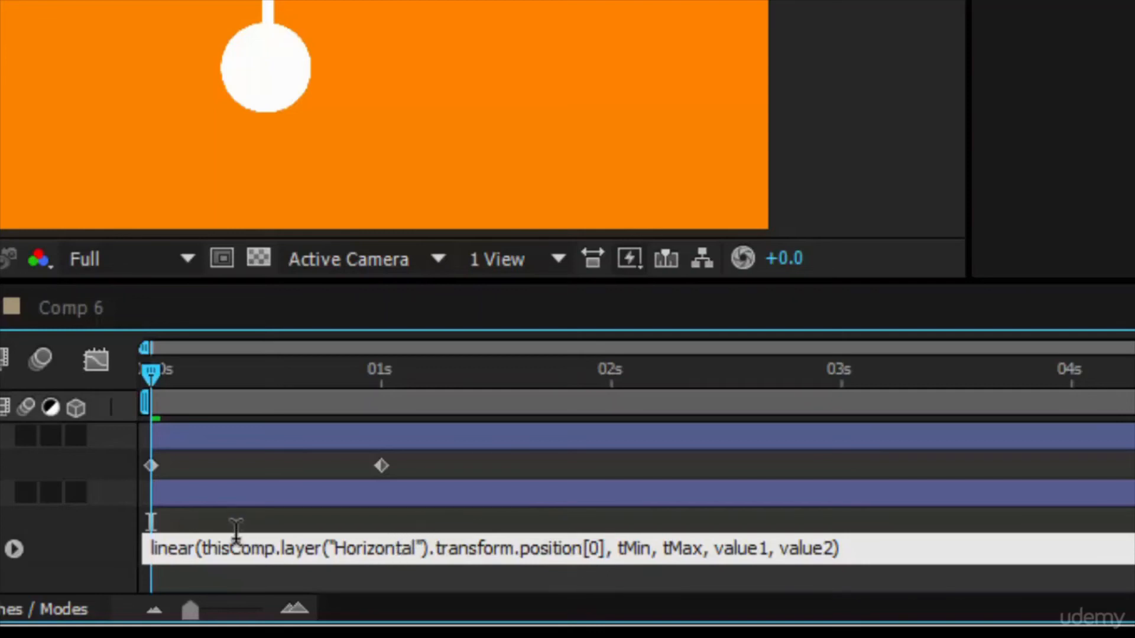
pyautogui.doubleClick(627, 549)
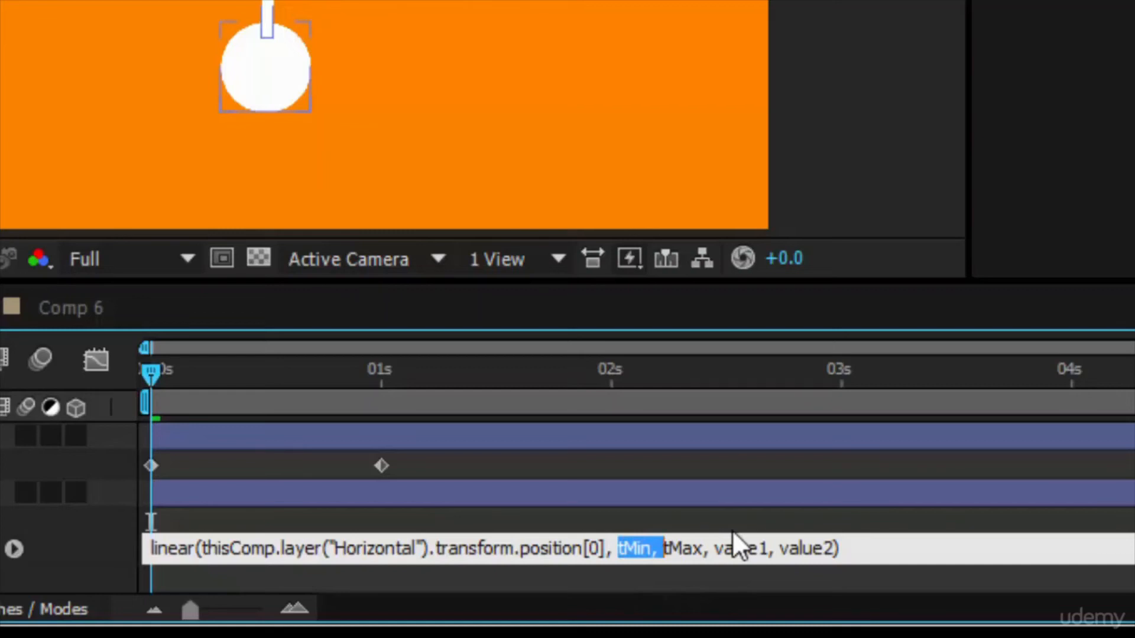
pyautogui.write('250')
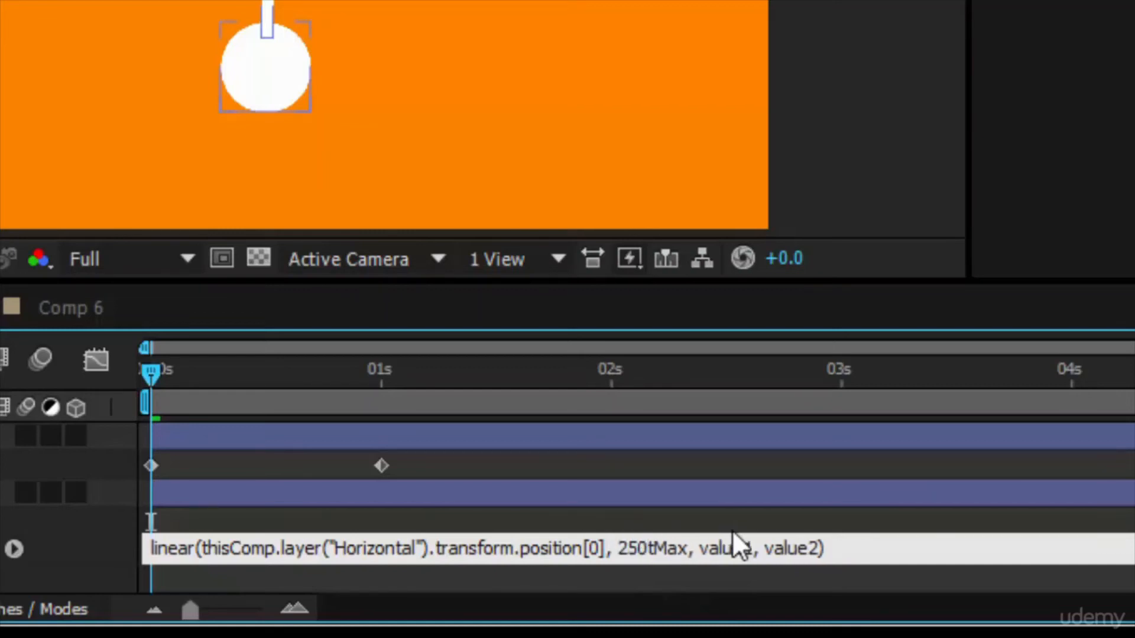
pyautogui.write(', ')
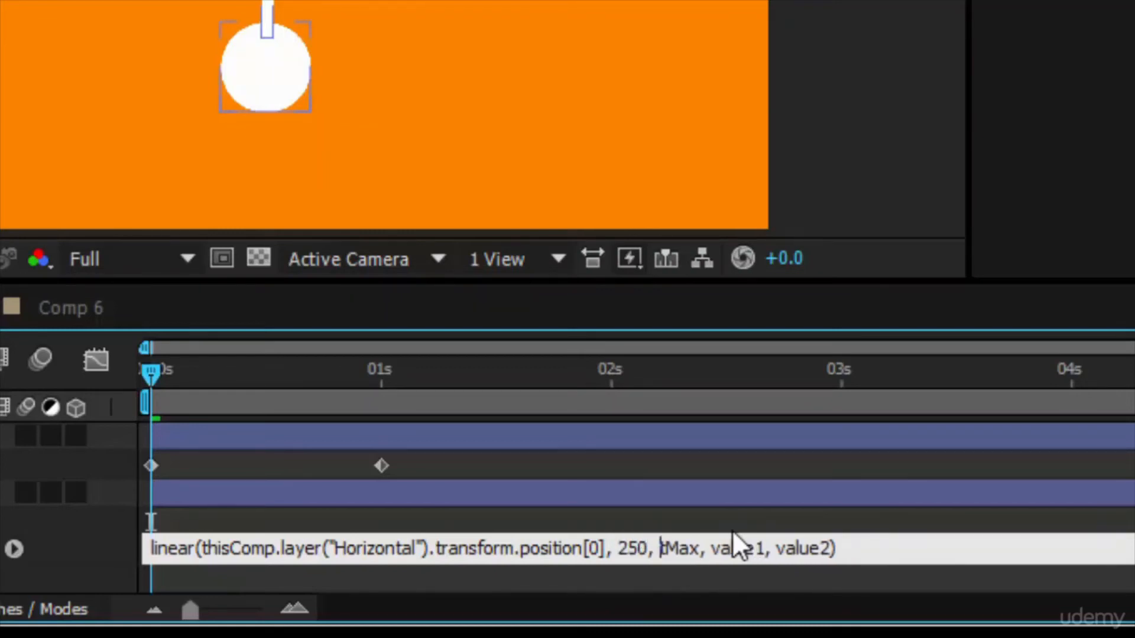
pyautogui.write('17000')
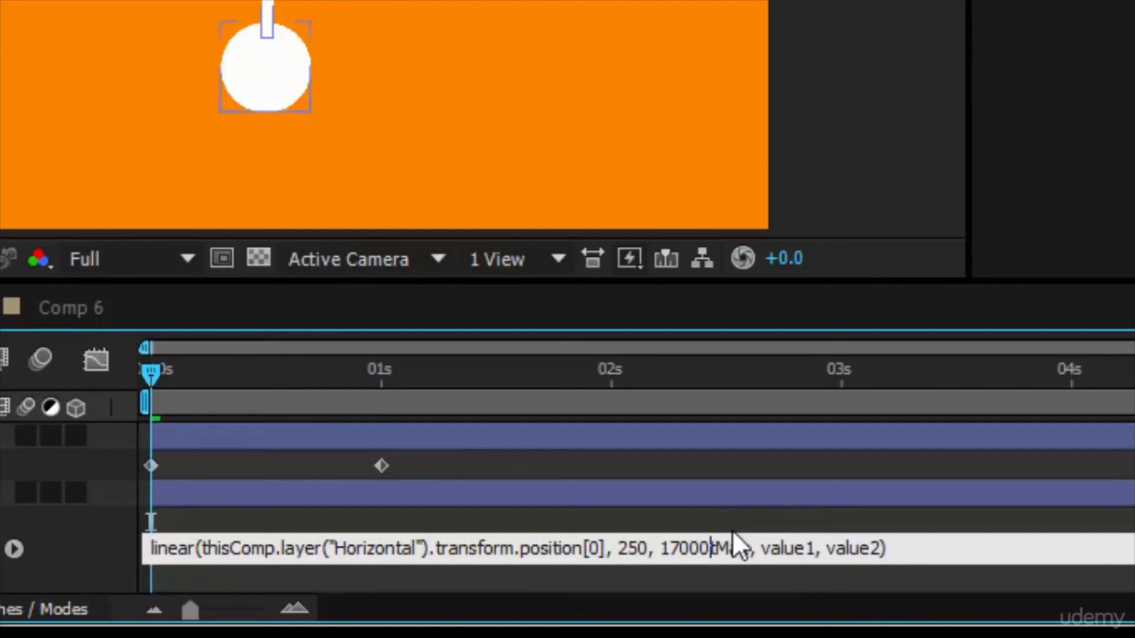
pyautogui.press('BackSpace')
pyautogui.press('Delete')
pyautogui.press('Delete')
pyautogui.press('Delete')
pyautogui.press('Delete')
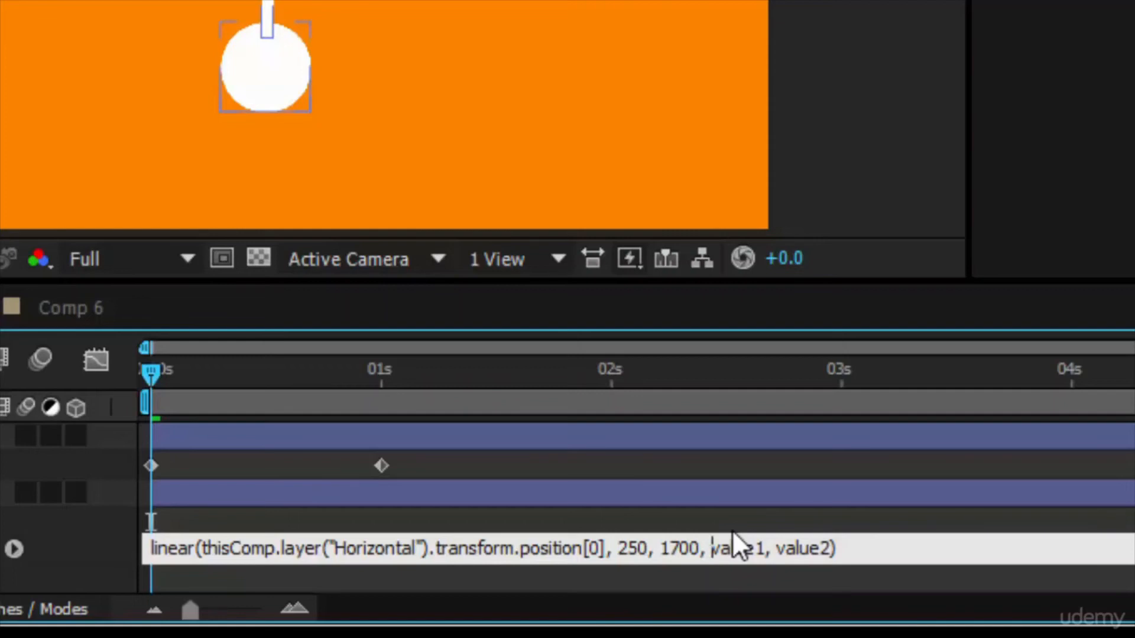
# Set the linear expression's output values to -45 and 45 and apply the expression.
pyautogui.write('-45')
pyautogui.press('Delete')
pyautogui.press('Delete')
pyautogui.press('Delete')
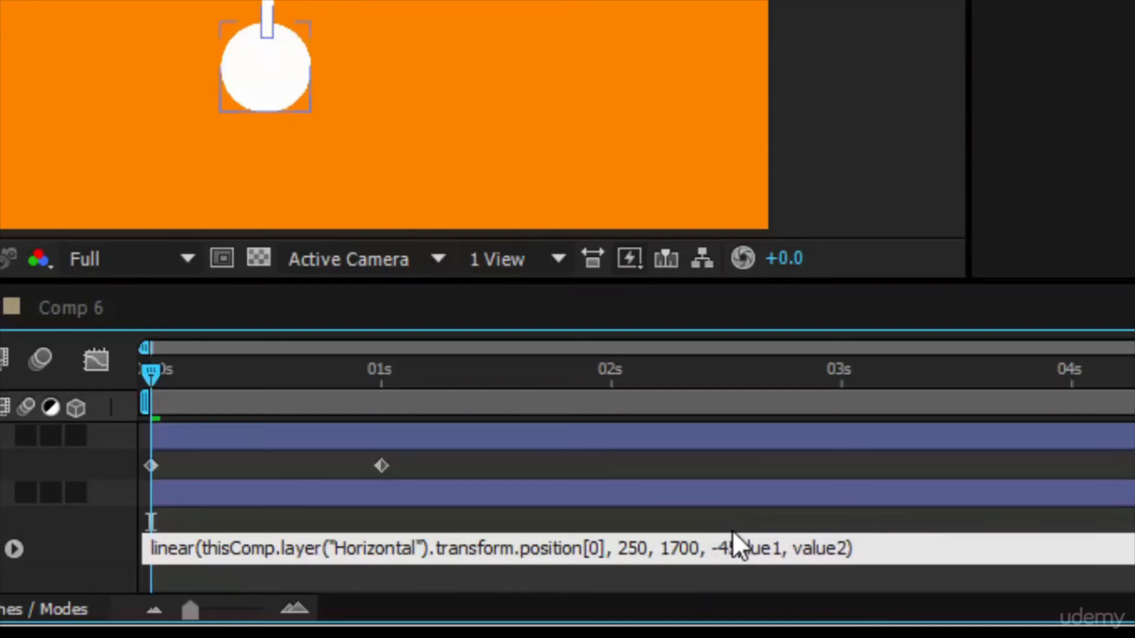
pyautogui.press('Delete')
pyautogui.press('Delete')
pyautogui.press('Delete')
pyautogui.press('Delete')
pyautogui.press('Delete')
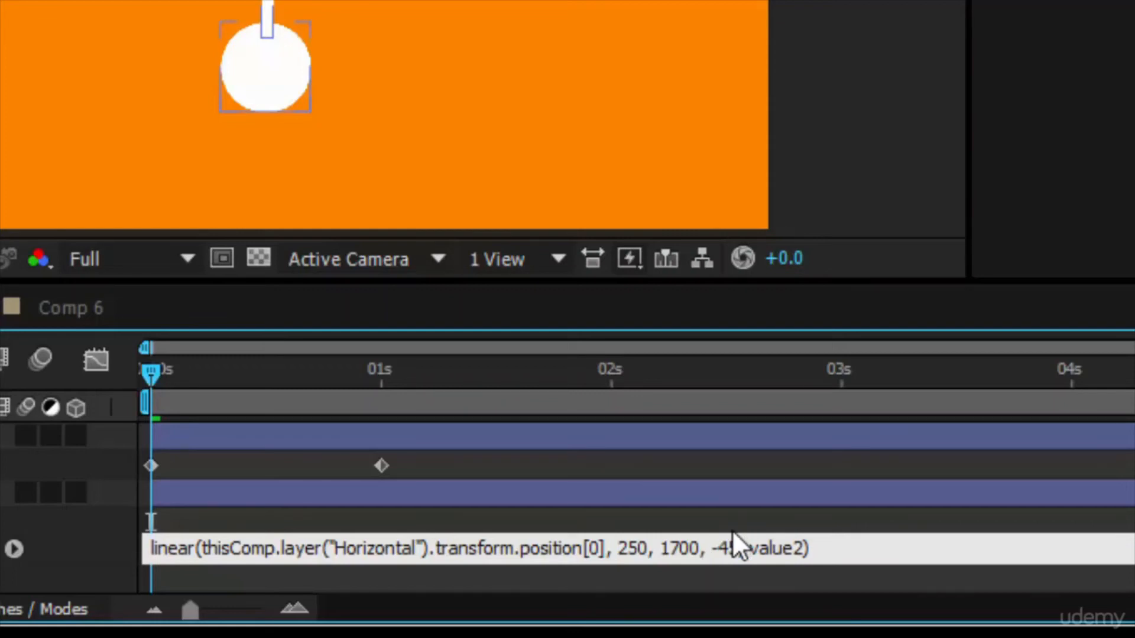
pyautogui.write(',')
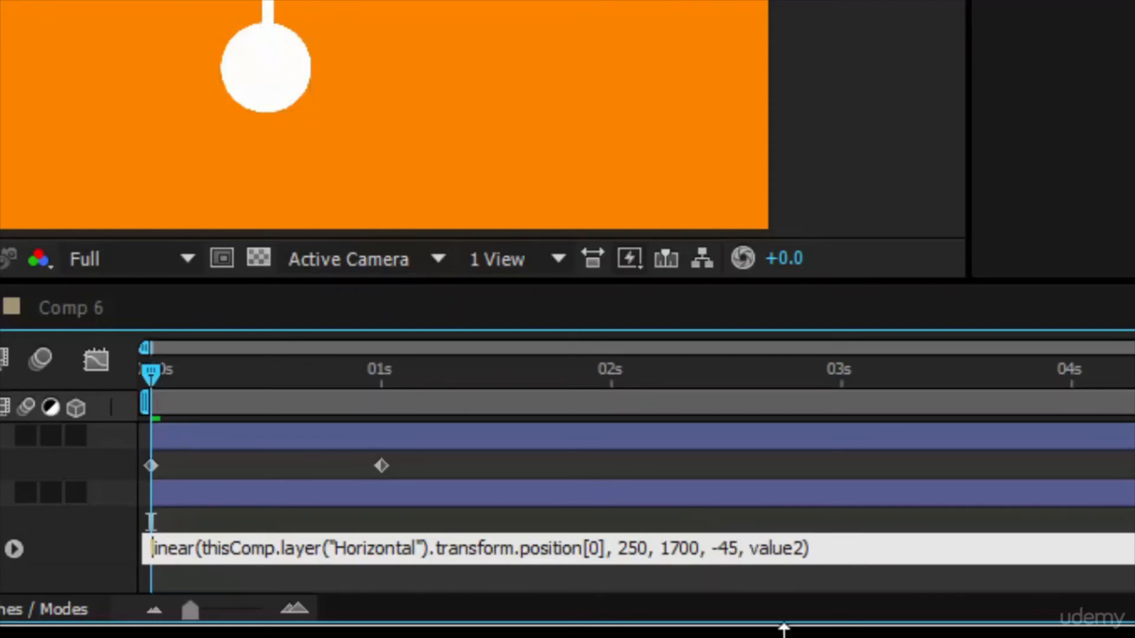
pyautogui.doubleClick(768, 541)
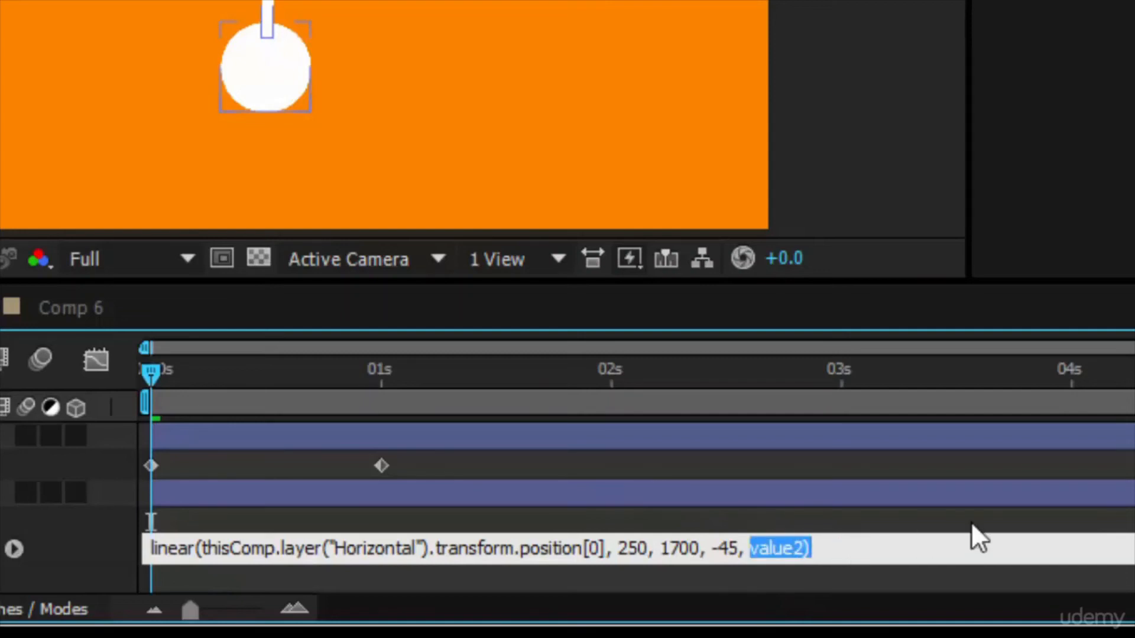
pyautogui.write('46')
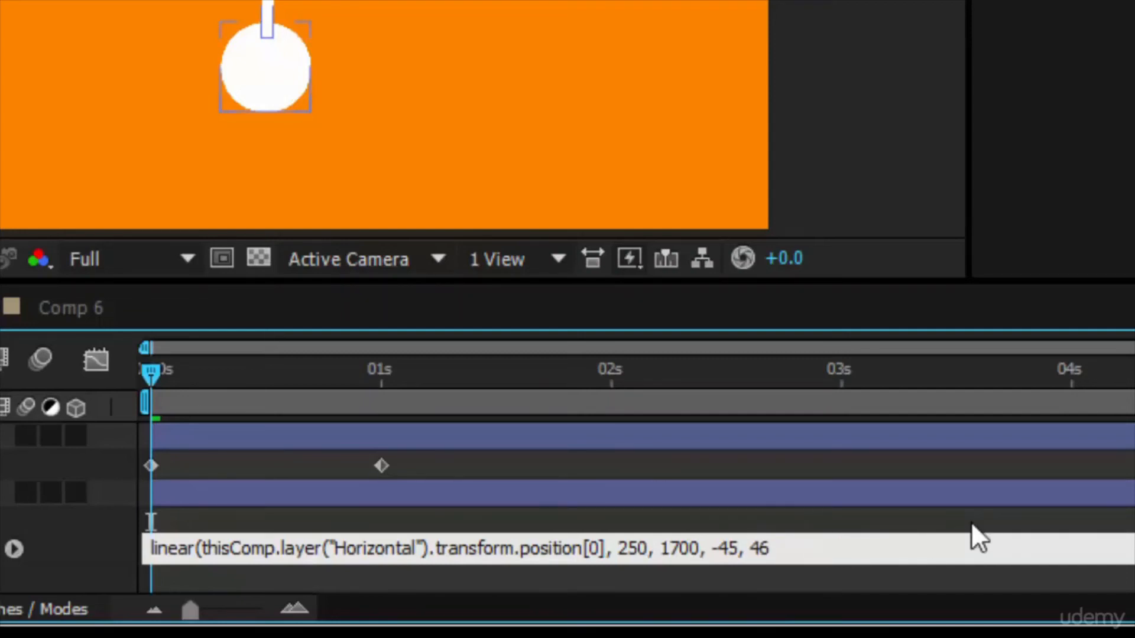
pyautogui.press('BackSpace')
pyautogui.write('5)')
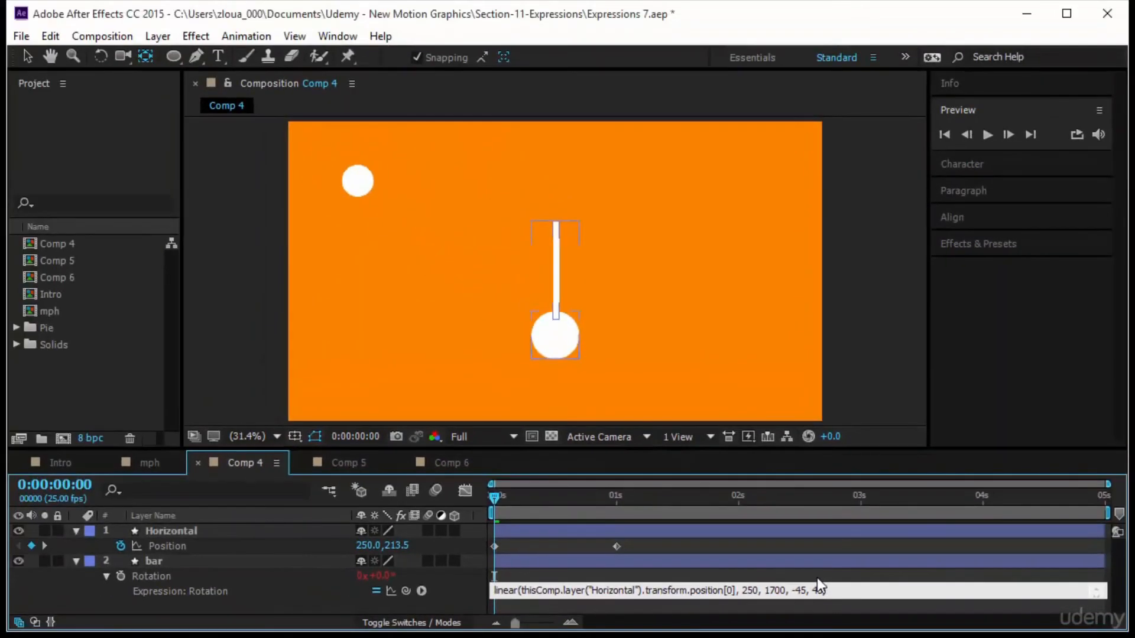
pyautogui.click(817, 577)
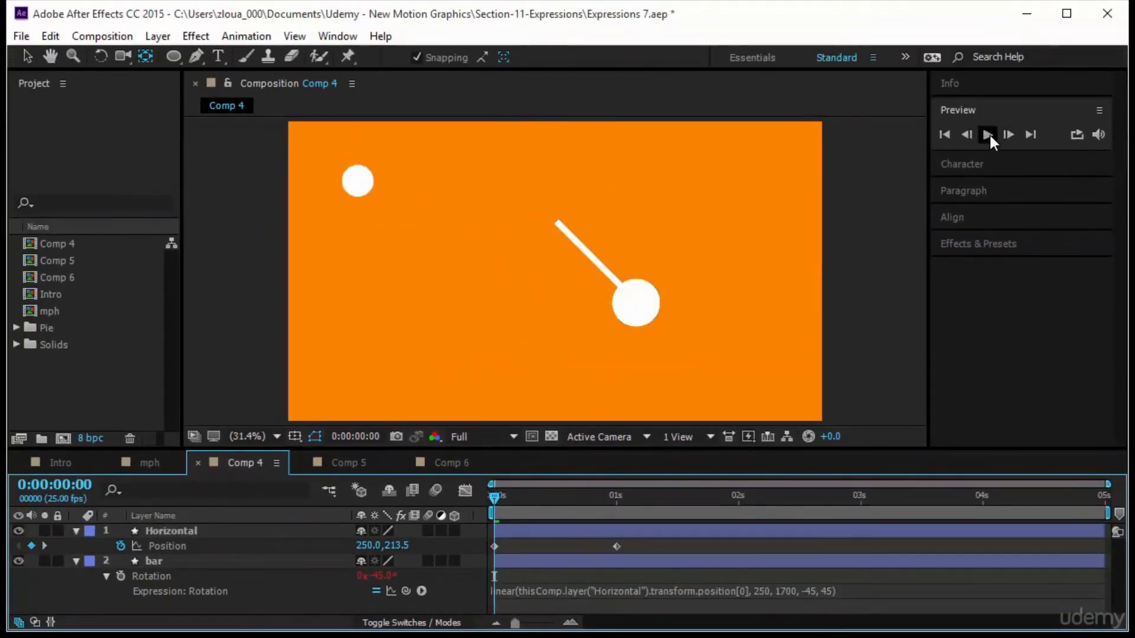
# Preview the swing, then reverse the bar's output range to 45 and -45.
pyautogui.click(987, 134)
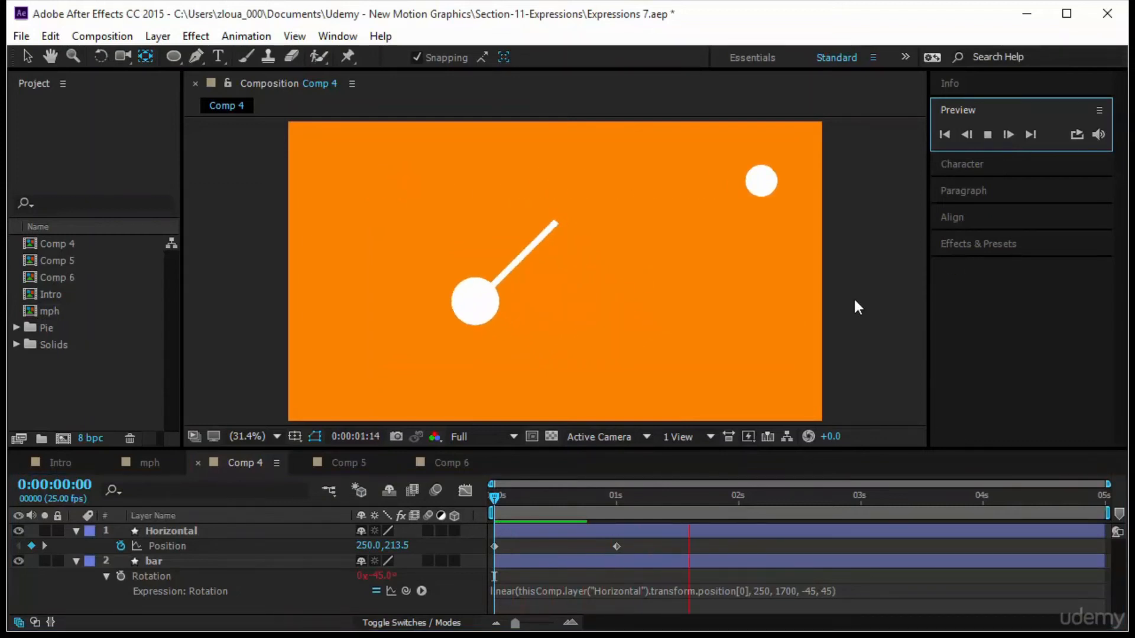
pyautogui.click(761, 187)
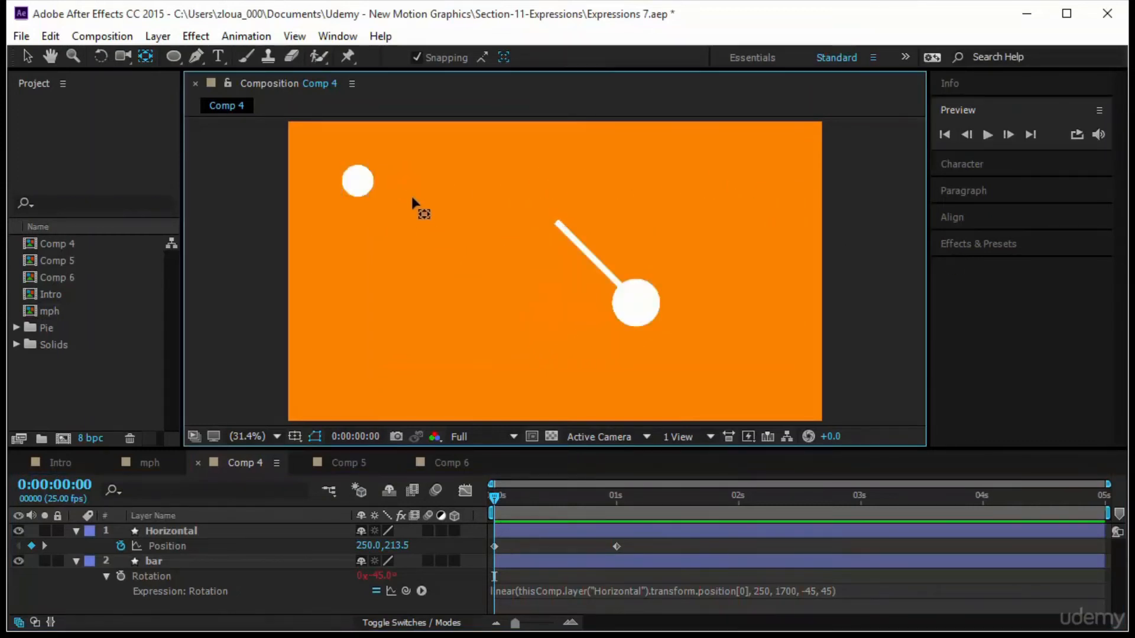
pyautogui.click(357, 182)
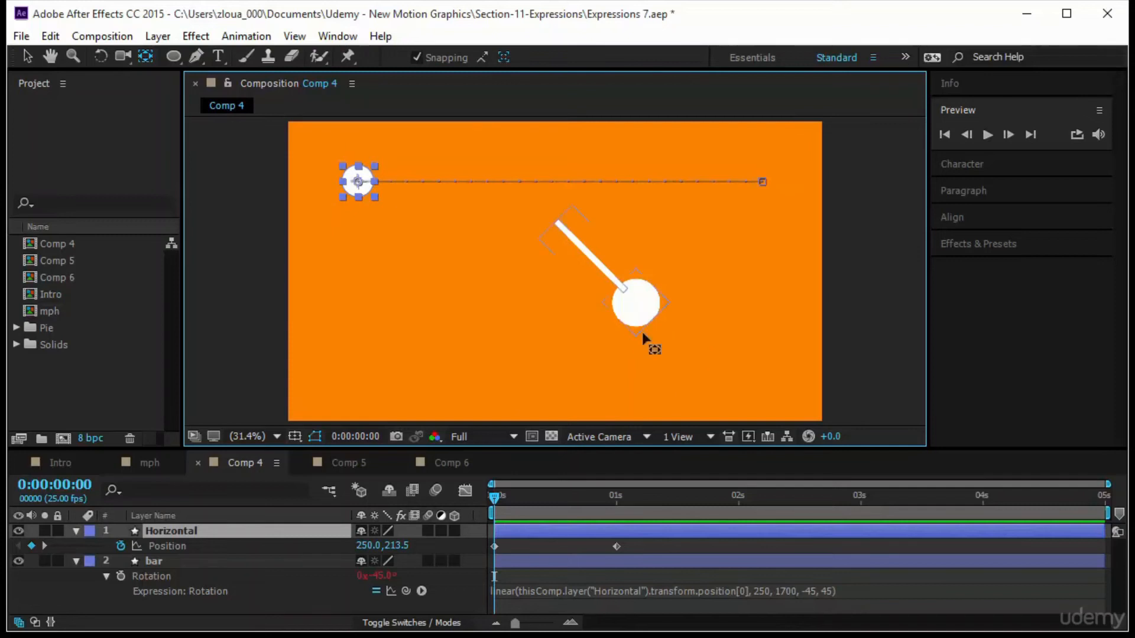
pyautogui.click(808, 590)
pyautogui.click(808, 590)
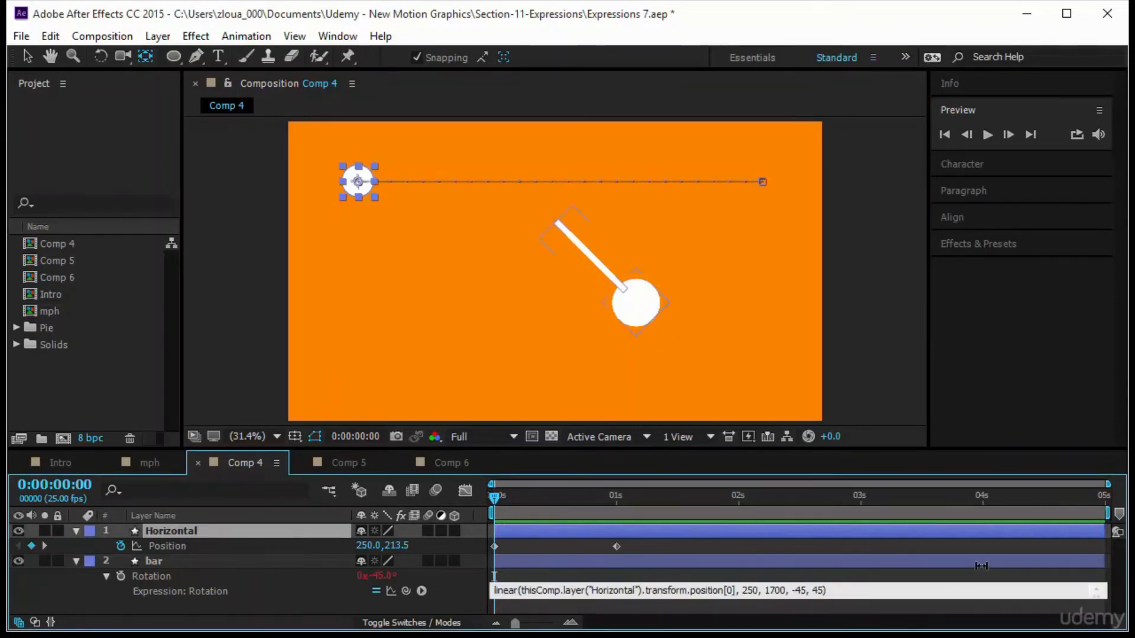
pyautogui.press('BackSpace')
pyautogui.write('-')
pyautogui.click(832, 546)
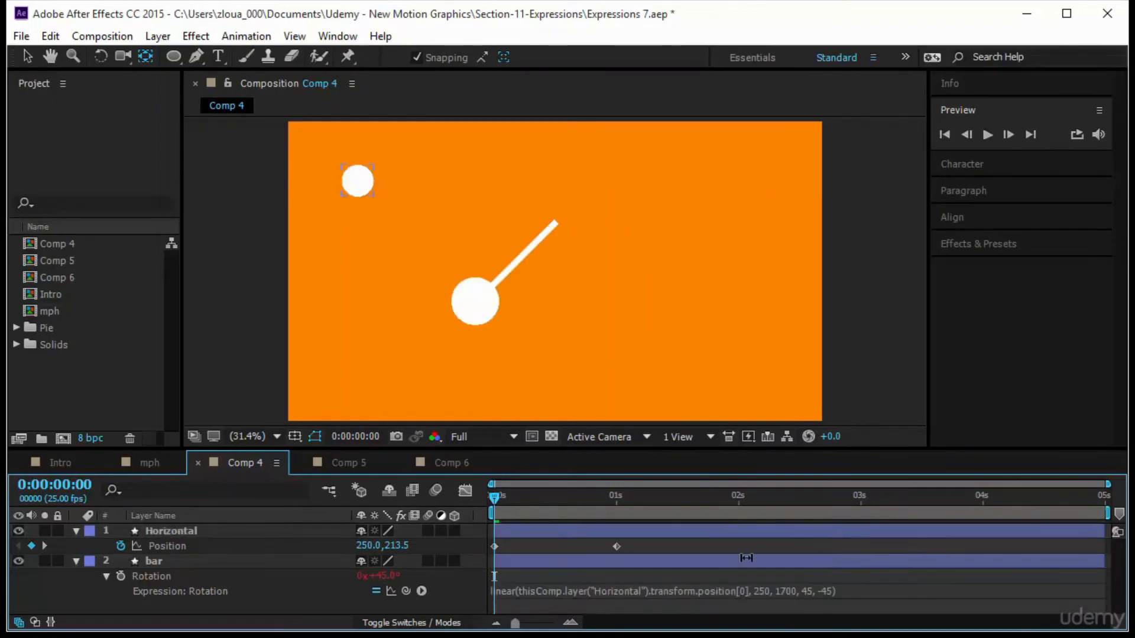
# Add a loopOut("pingpong") expression to the Horizontal layer's Position.
pyautogui.moveTo(491, 497); pyautogui.dragTo(407, 537)
pyautogui.click(240, 546)
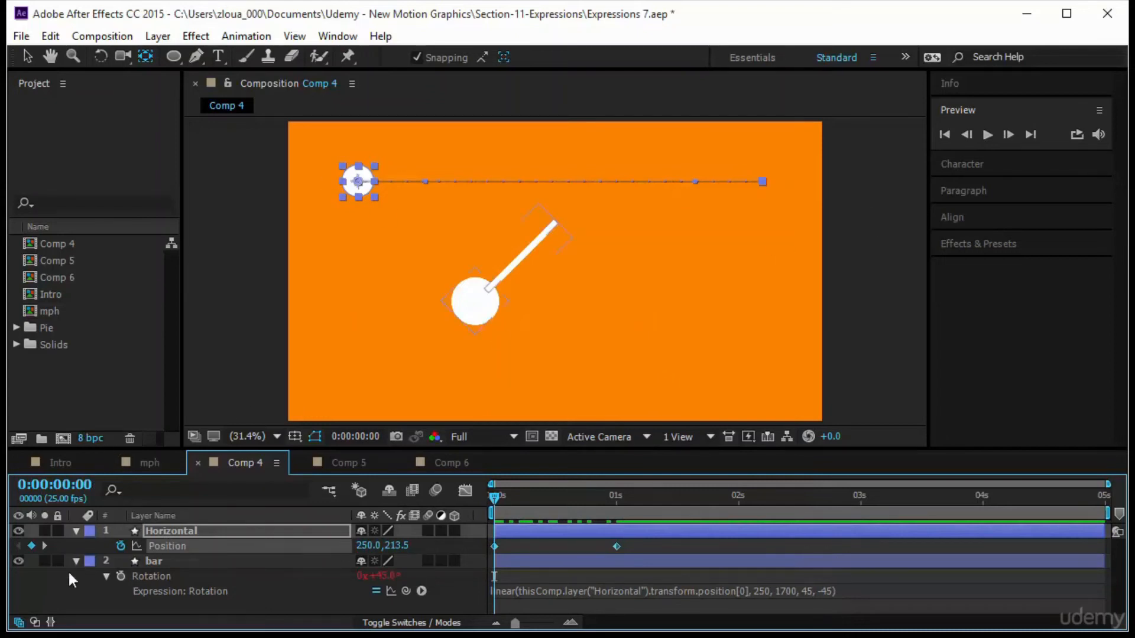
pyautogui.keyDown('alt'); pyautogui.click(121, 545); pyautogui.keyUp('alt')
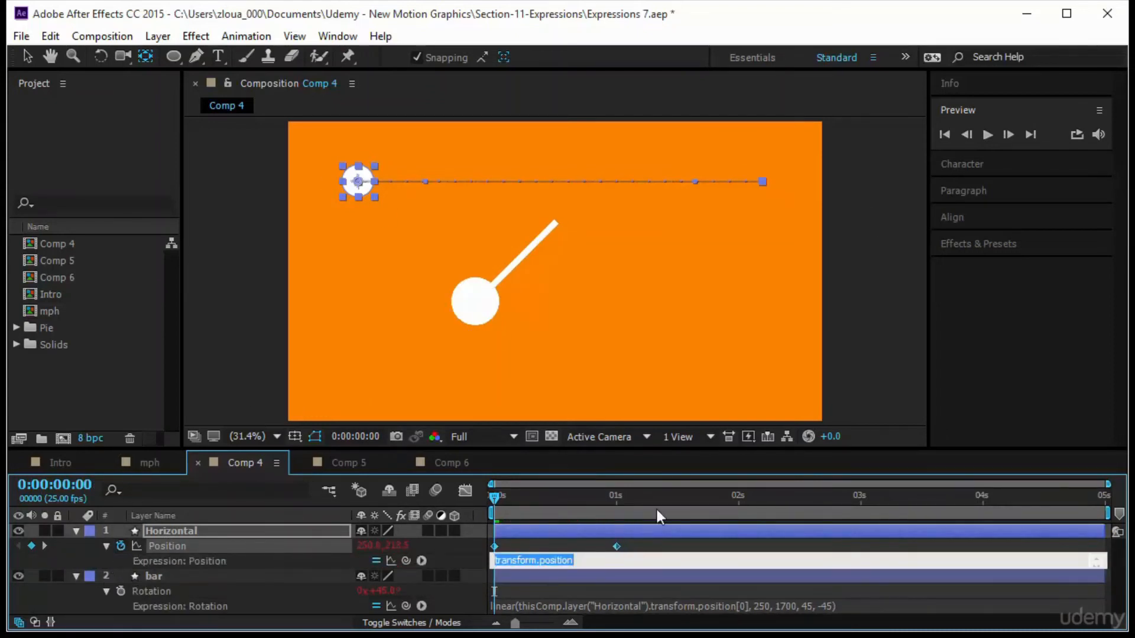
pyautogui.write('loop')
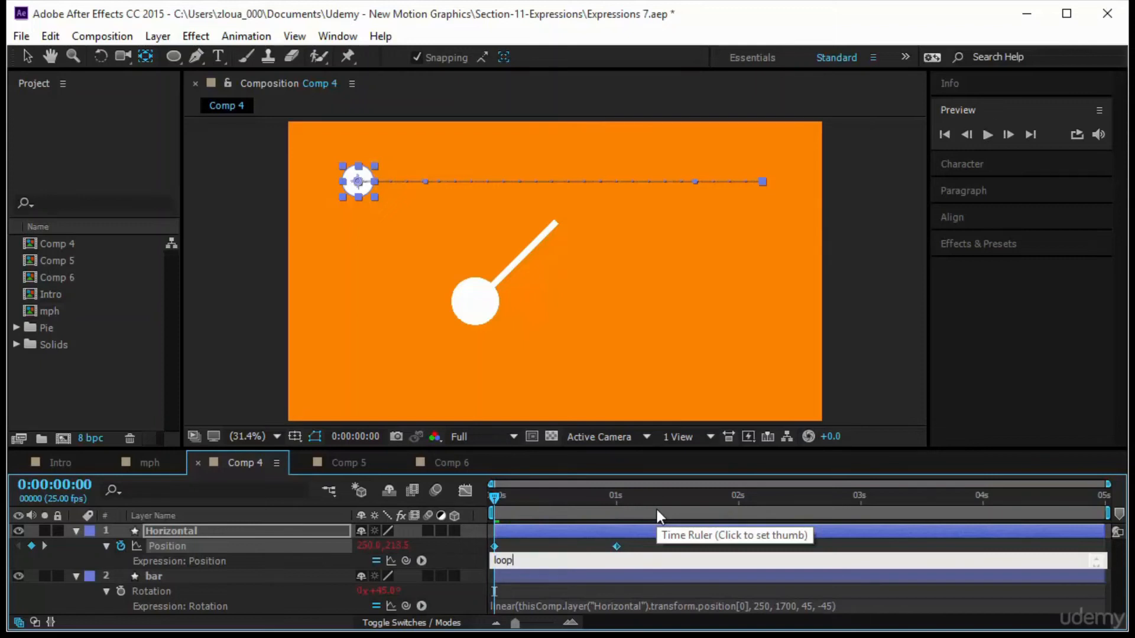
pyautogui.write('Out("')
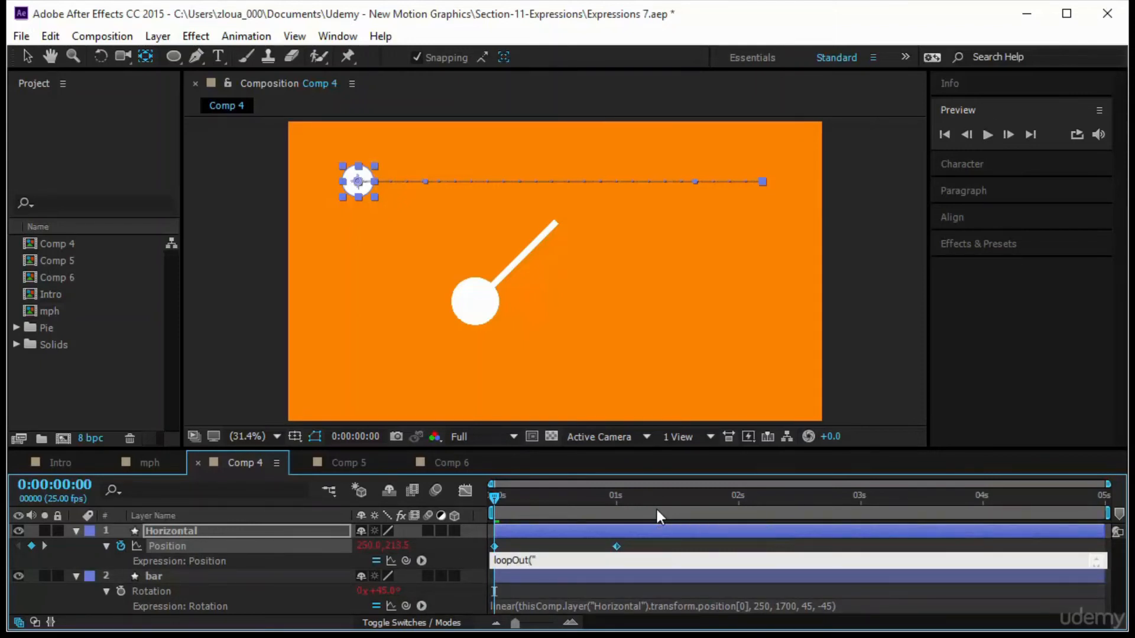
pyautogui.write('pingpong")')
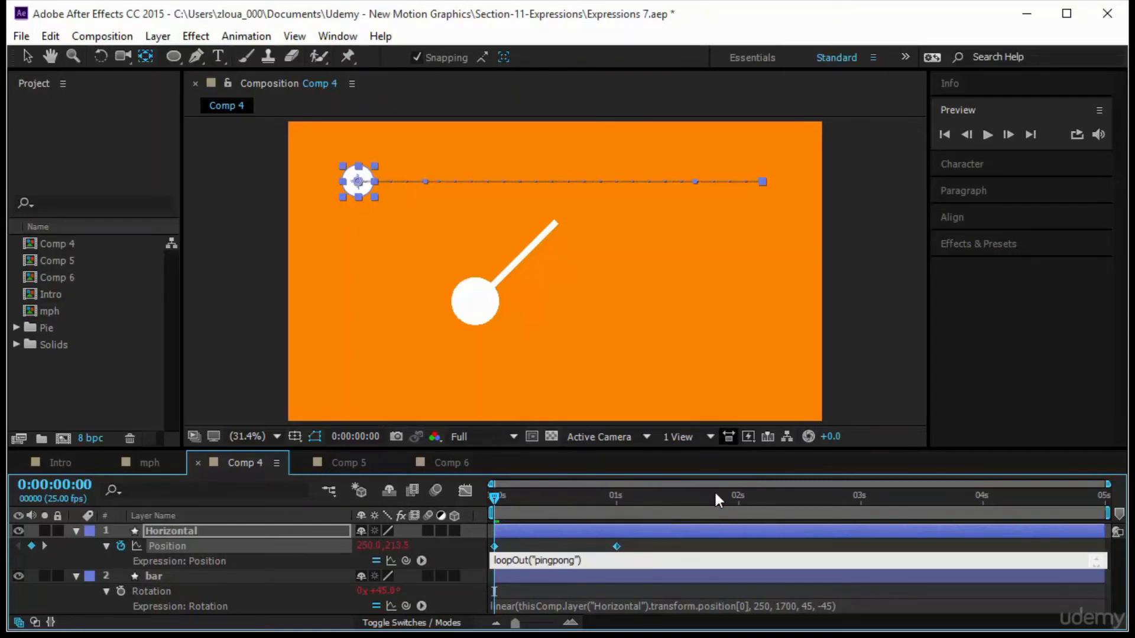
pyautogui.click(711, 545)
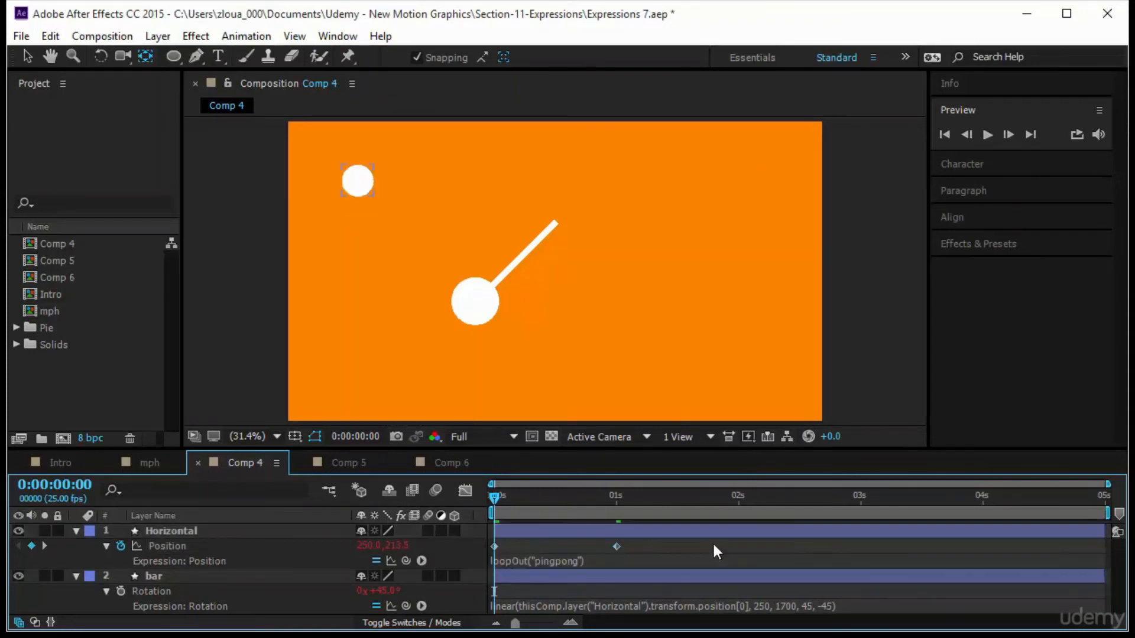
# Preview the animation and widen the bar's rotation range to 90 and -90.
pyautogui.click(988, 135)
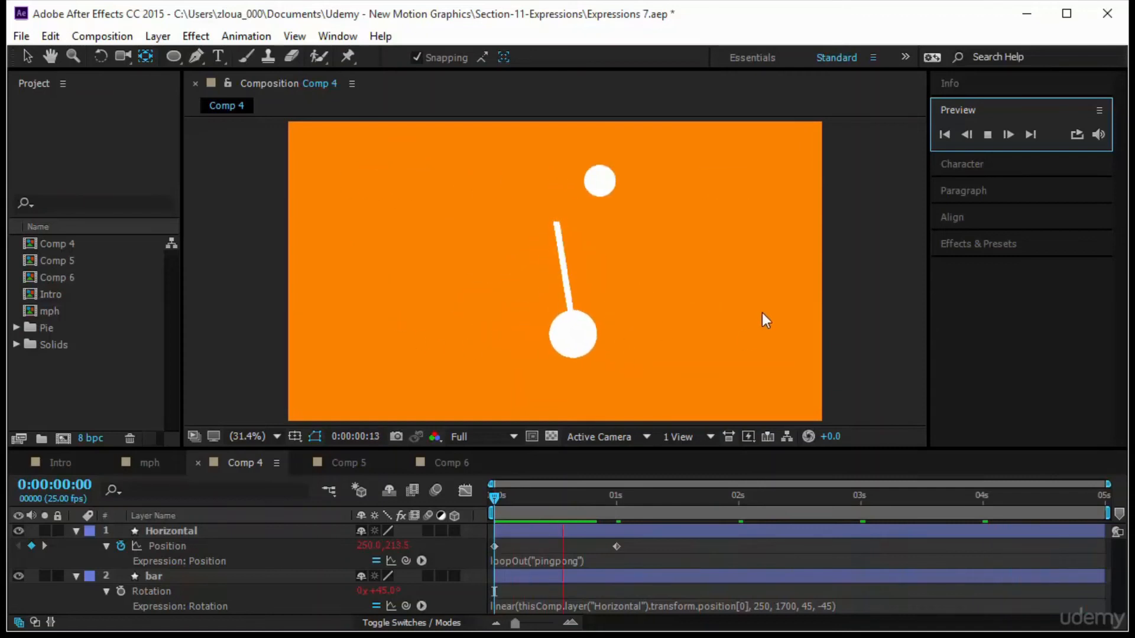
pyautogui.click(810, 607)
pyautogui.click(810, 606)
pyautogui.doubleClick(798, 605)
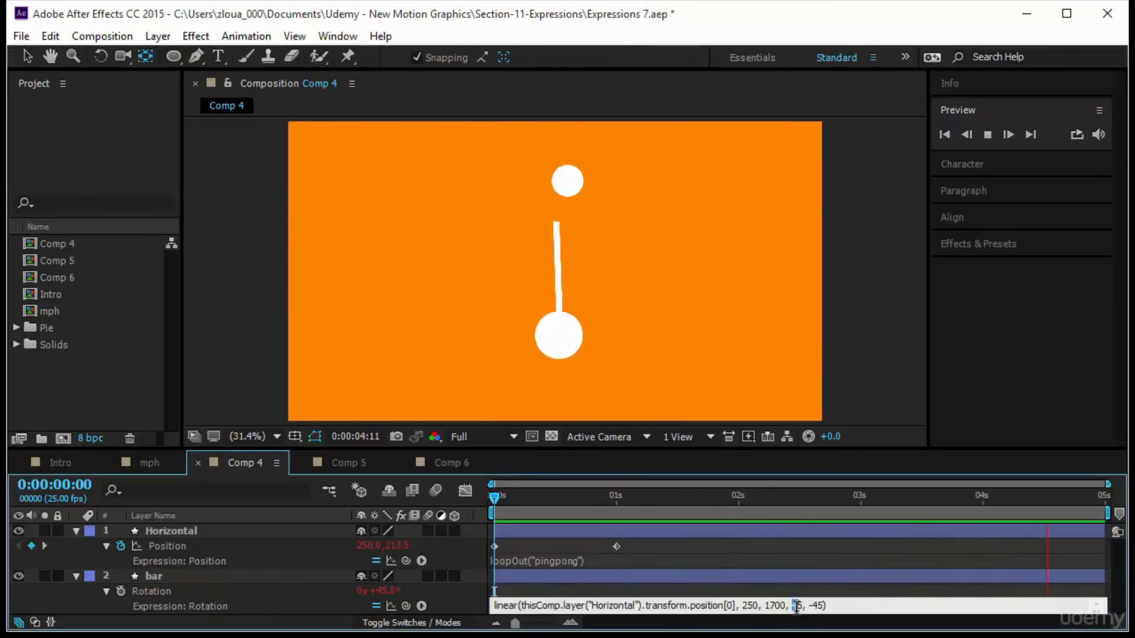
pyautogui.write('90')
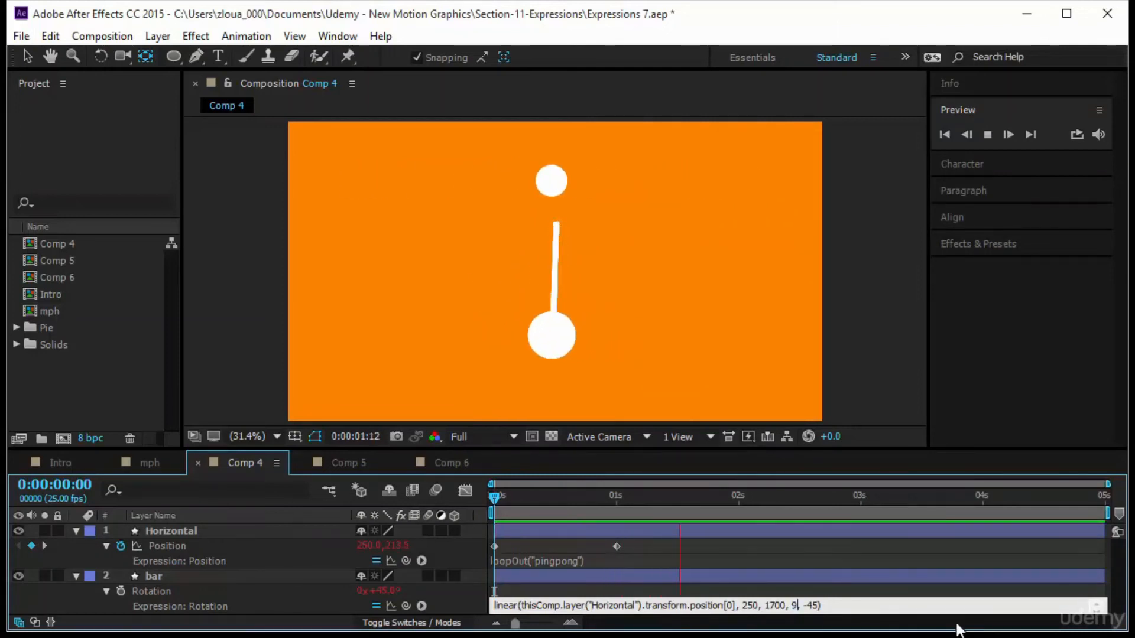
pyautogui.press('Right')
pyautogui.press('Right')
pyautogui.press('Right')
pyautogui.press('Right')
pyautogui.press('BackSpace')
pyautogui.press('BackSpace')
pyautogui.write('90')
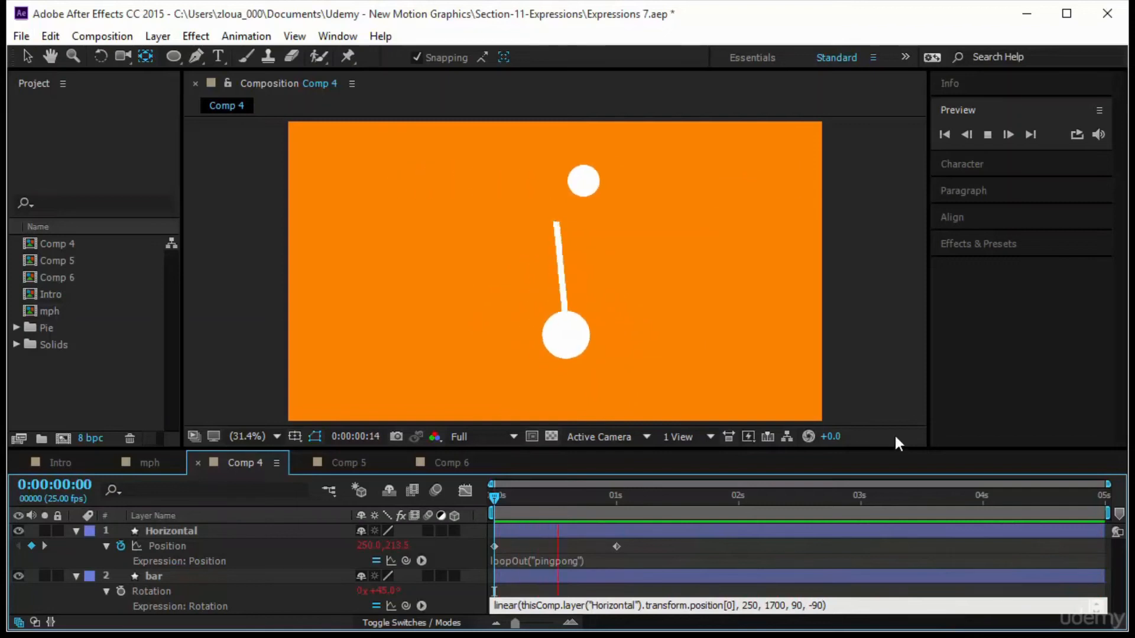
pyautogui.click(892, 548)
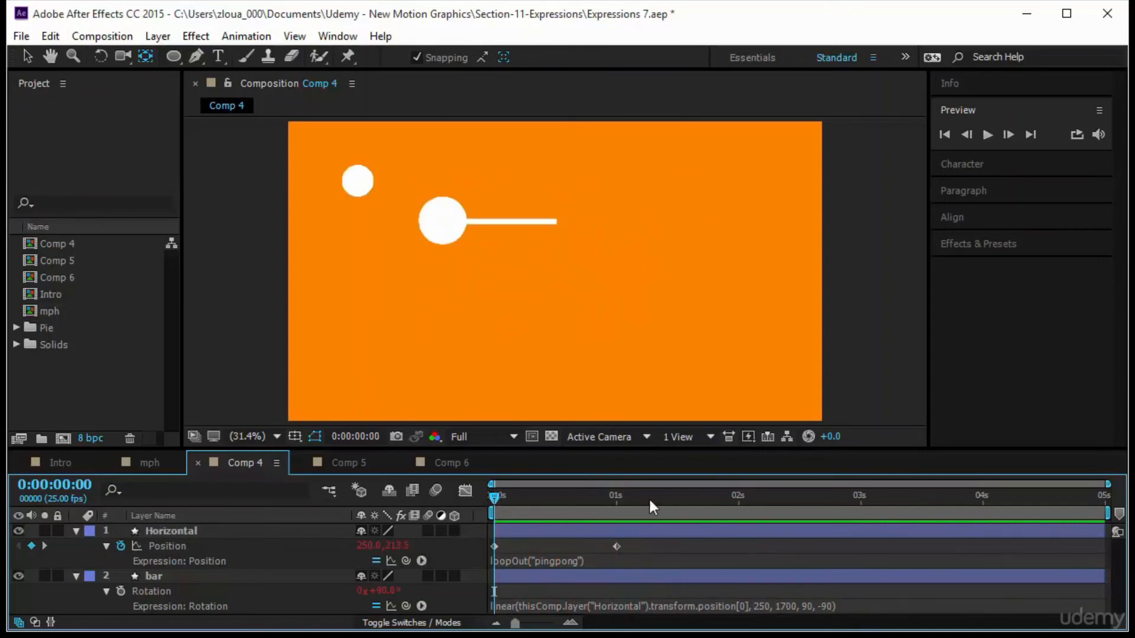
# Preview the swing and inspect the bar's rotation value graph in the Graph Editor.
pyautogui.press('space')
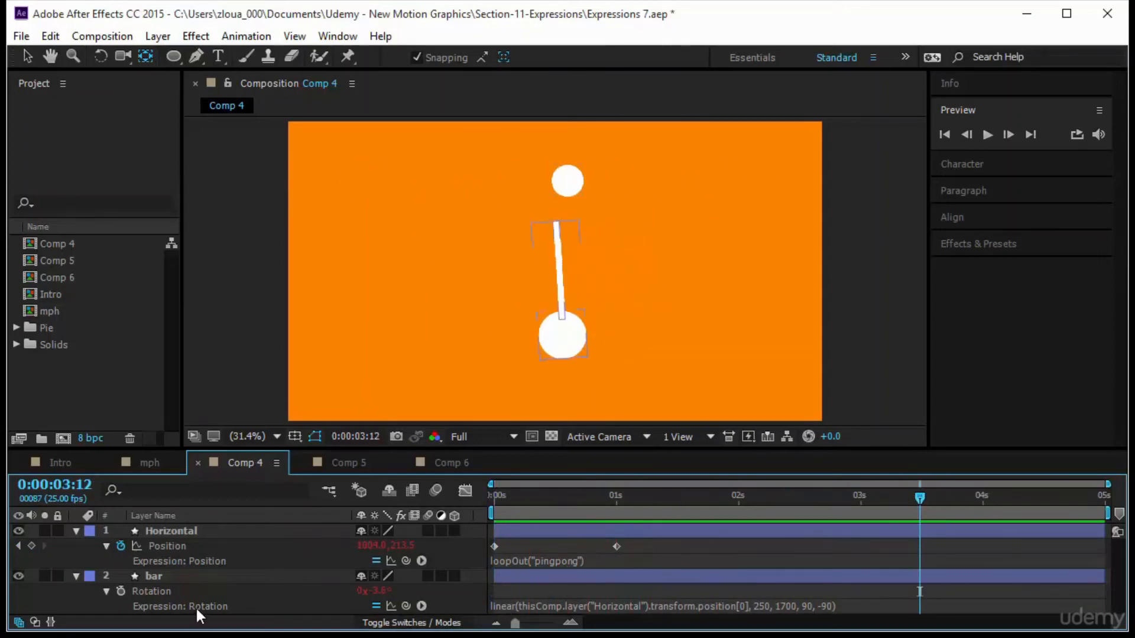
pyautogui.click(223, 593)
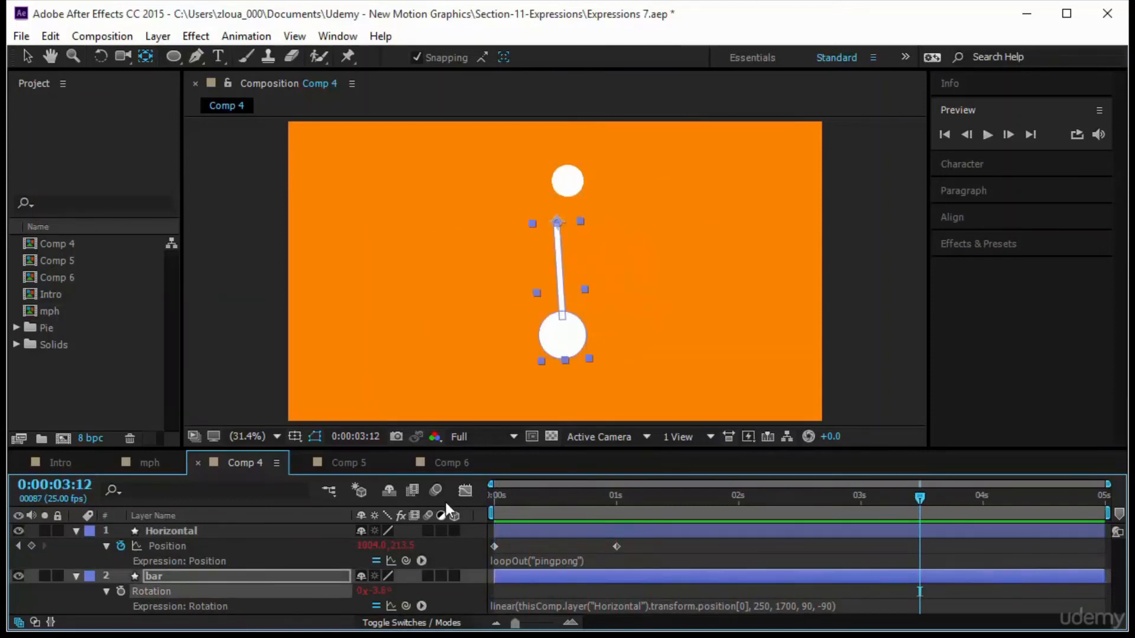
pyautogui.click(465, 493)
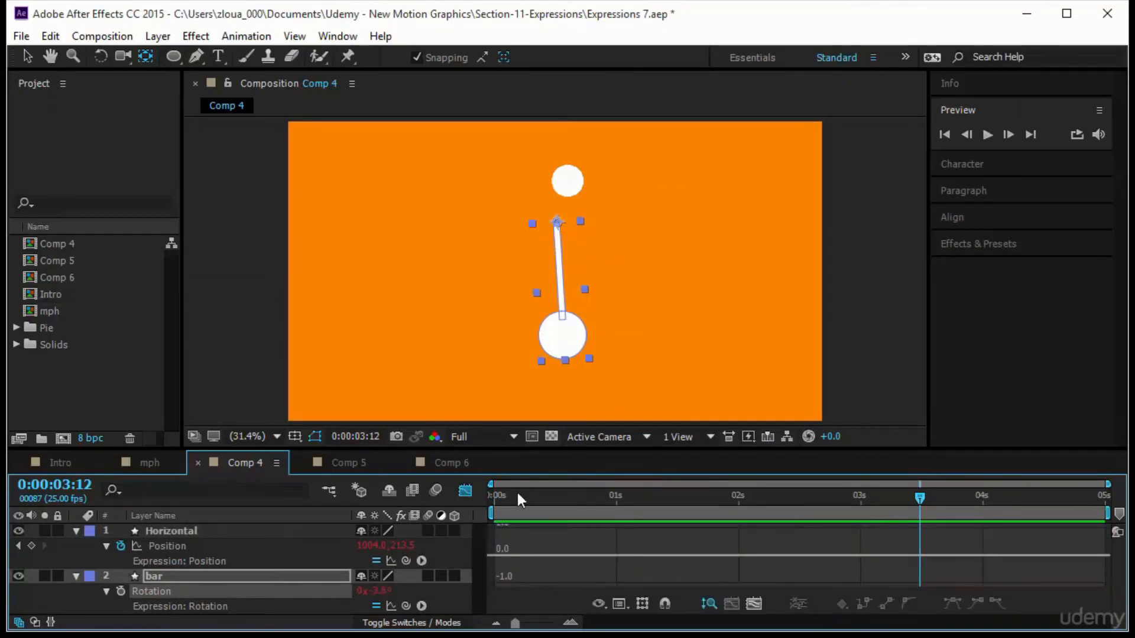
pyautogui.moveTo(490, 448); pyautogui.dragTo(493, 346)
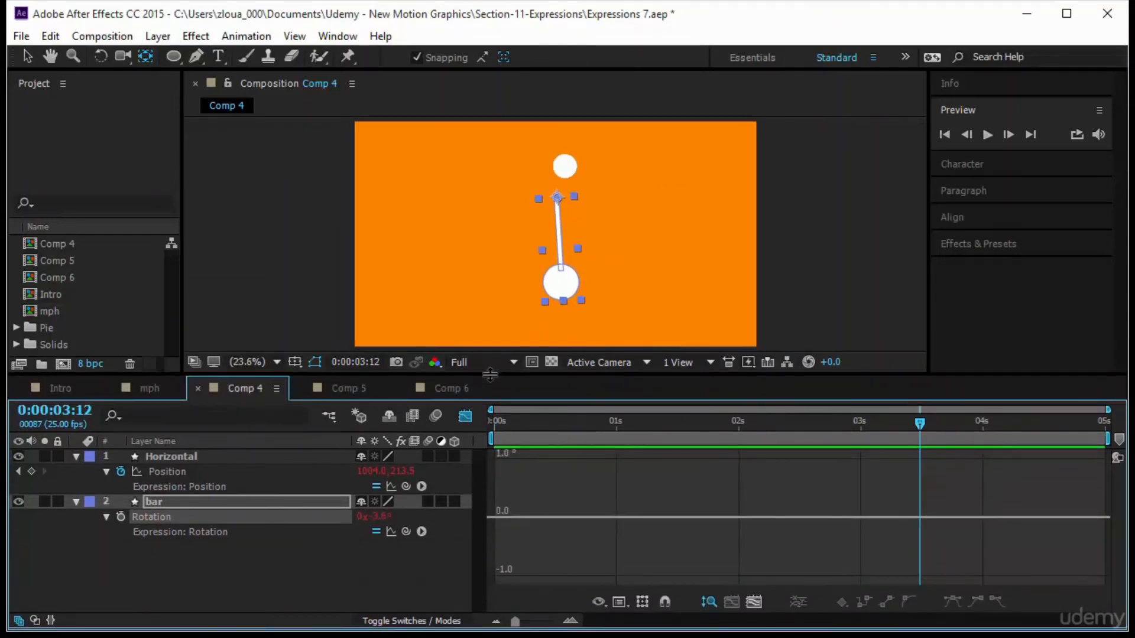
pyautogui.click(390, 531)
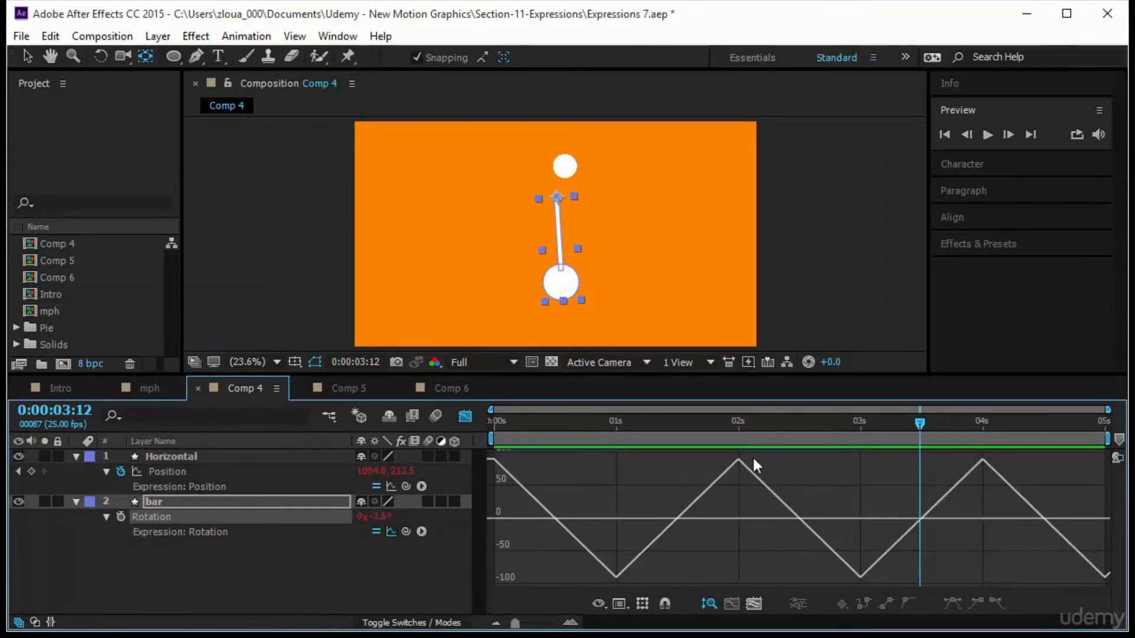
pyautogui.click(619, 603)
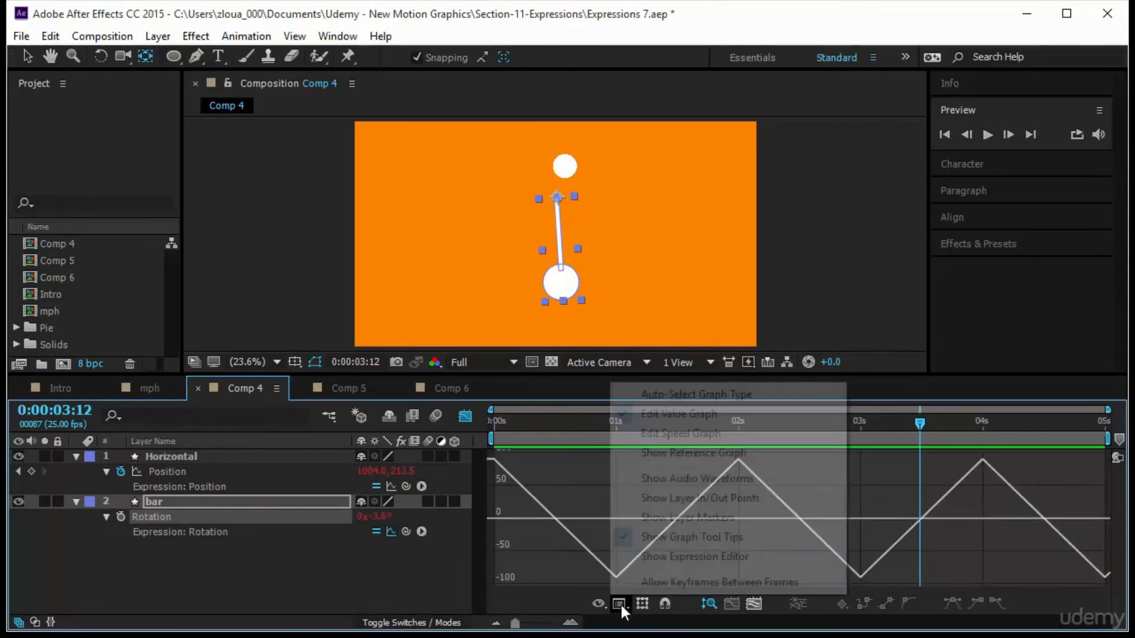
pyautogui.click(729, 410)
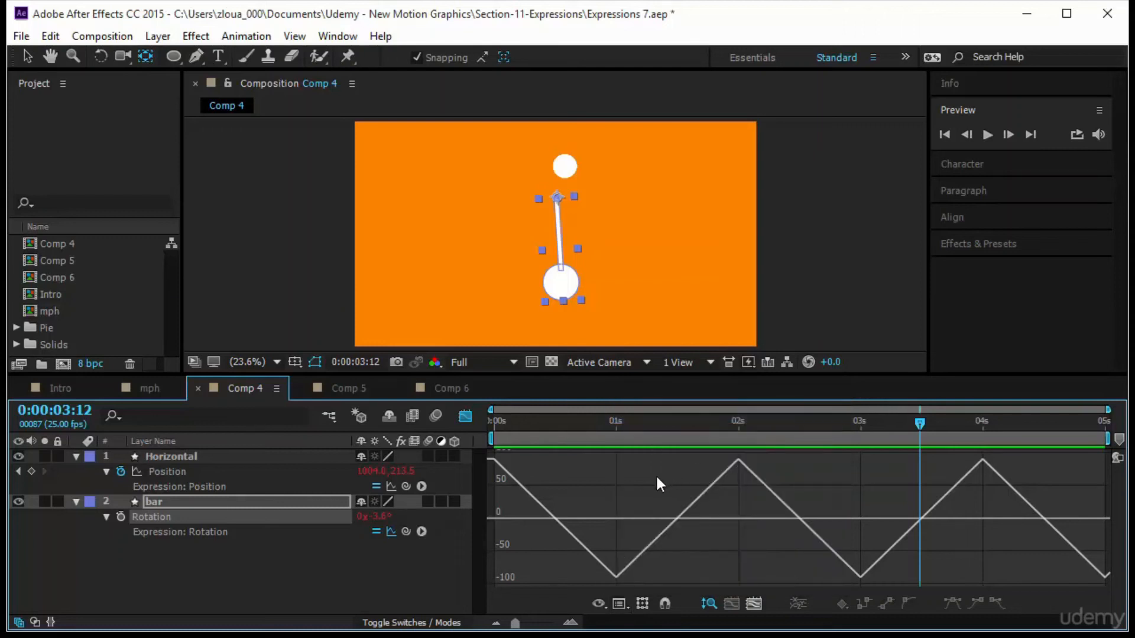
pyautogui.moveTo(495, 423); pyautogui.dragTo(1071, 555)
pyautogui.moveTo(870, 574); pyautogui.dragTo(465, 561)
pyautogui.click(465, 417)
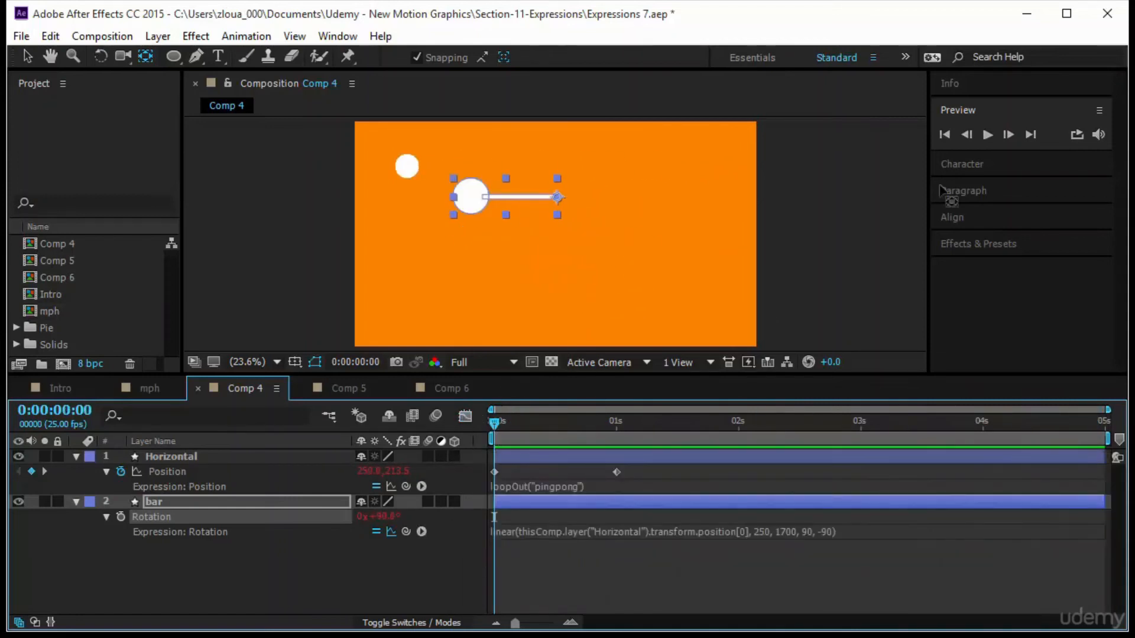
# Duplicate the bar layer and move the copy, bar 2, below the original in the composition.
pyautogui.click(986, 135)
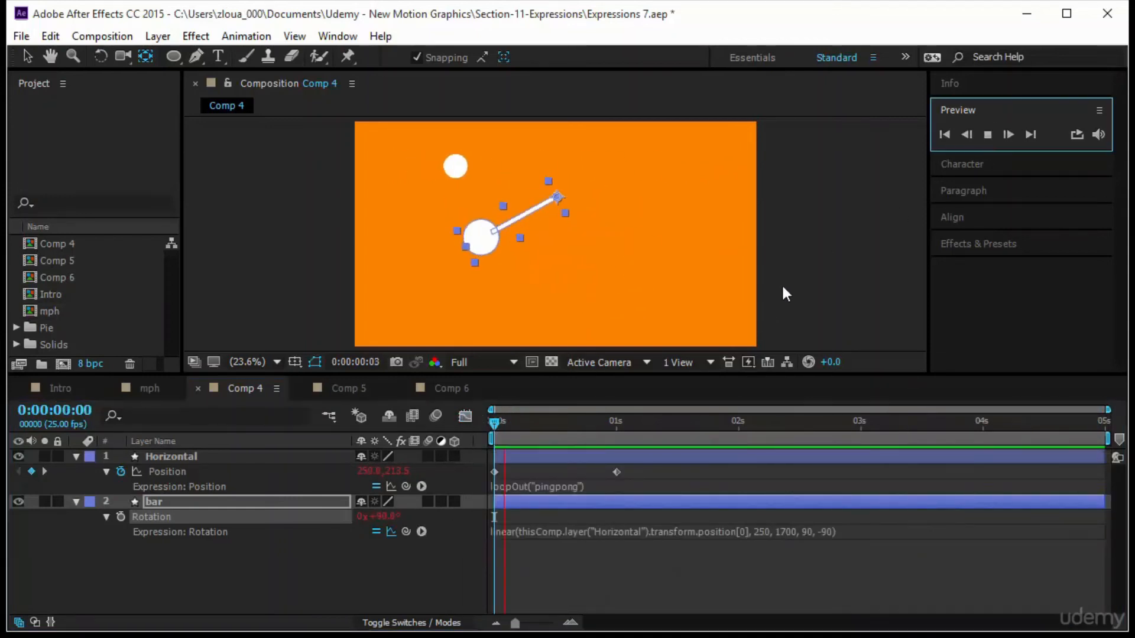
pyautogui.click(823, 283)
pyautogui.click(174, 503)
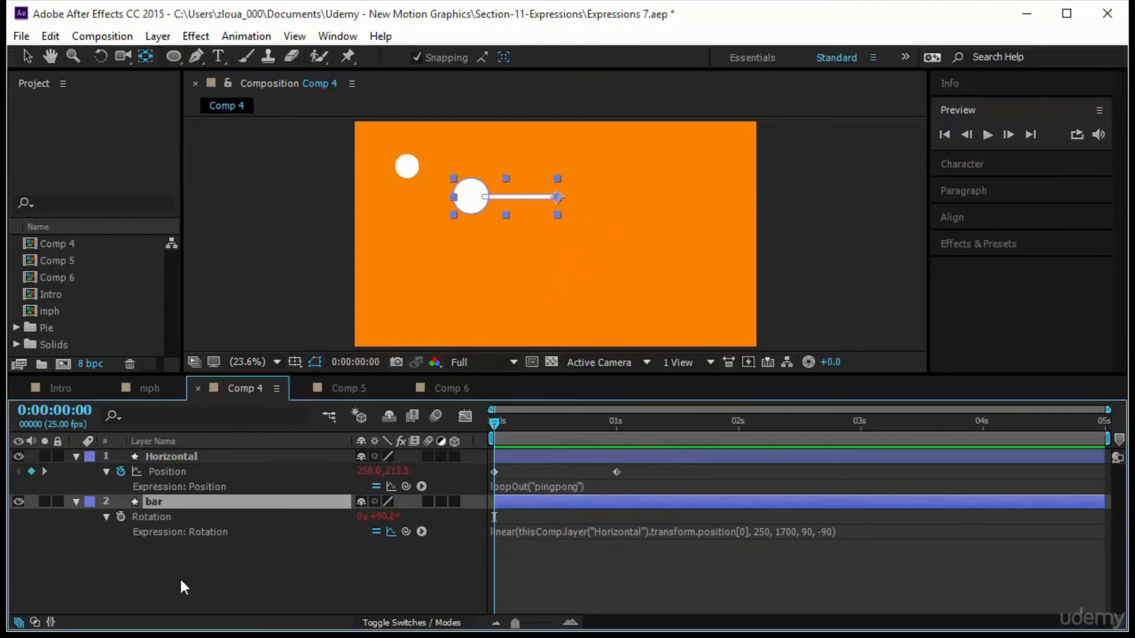
pyautogui.hotkey('ctrl', 'd')
pyautogui.moveTo(180, 505); pyautogui.dragTo(172, 568)
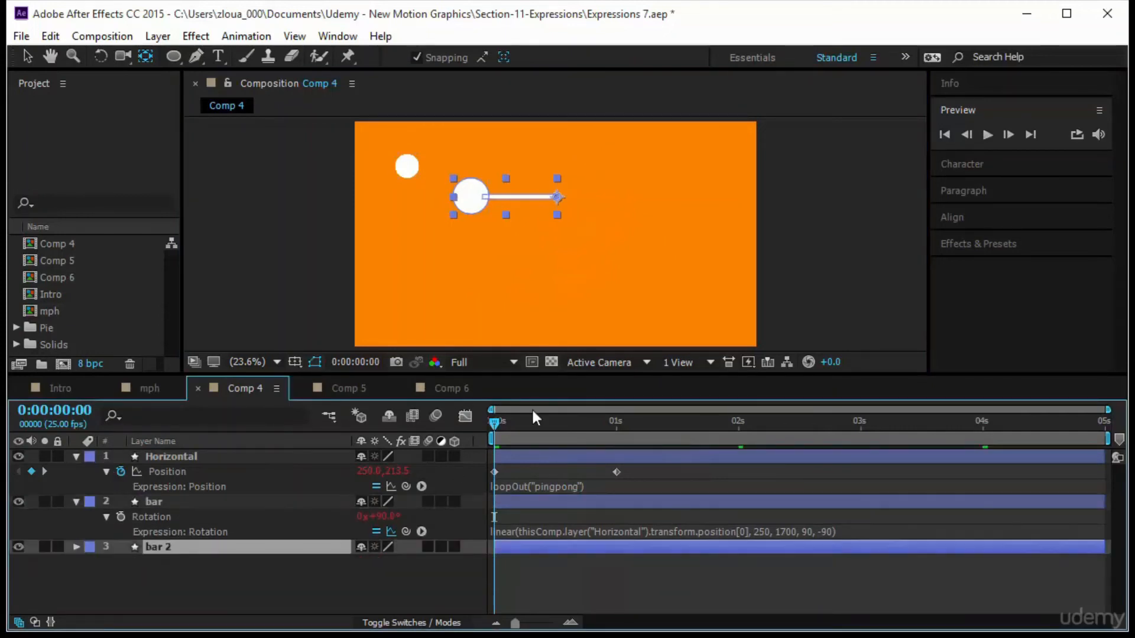
pyautogui.press('v')
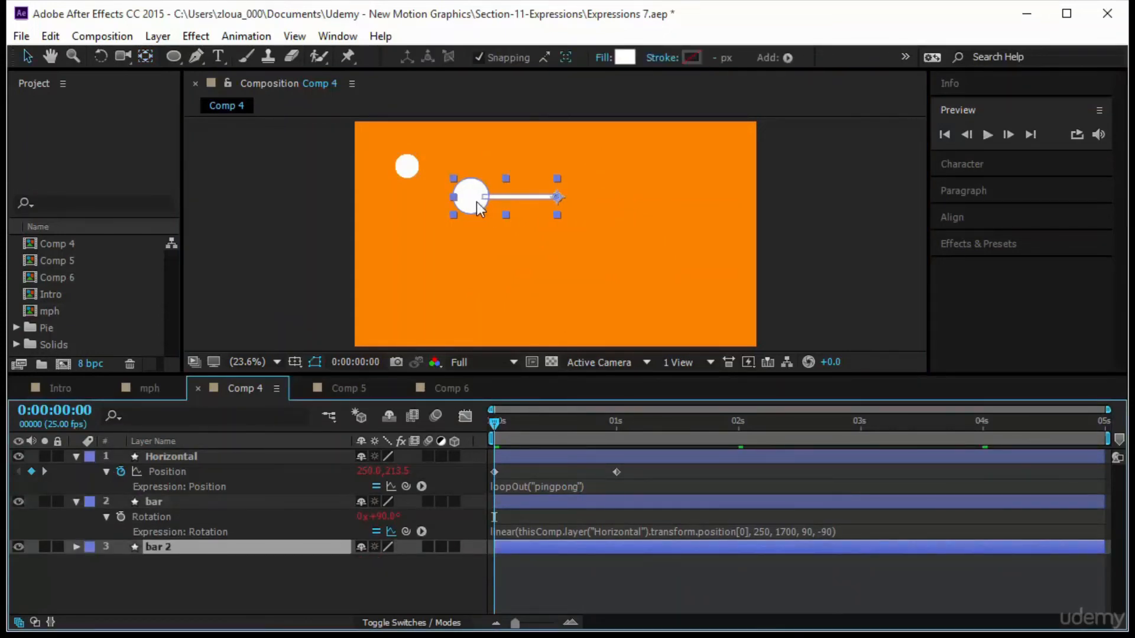
pyautogui.moveTo(476, 202); pyautogui.dragTo(425, 236)
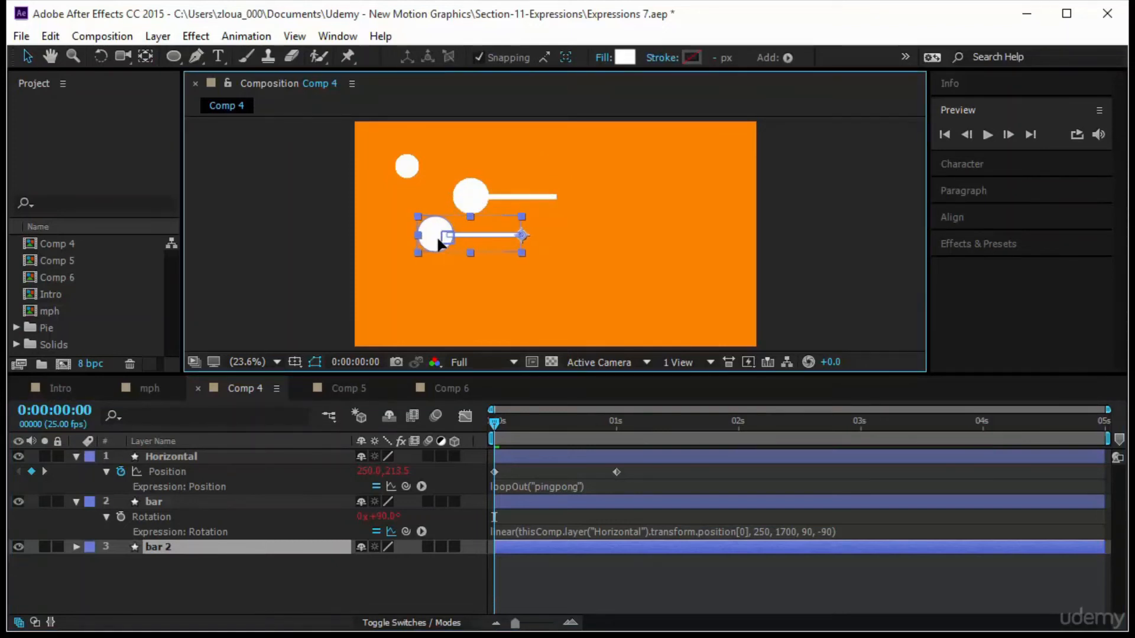
pyautogui.press('Return')
# Preview the two swinging bars and scrub through the timeline.
pyautogui.click(985, 135)
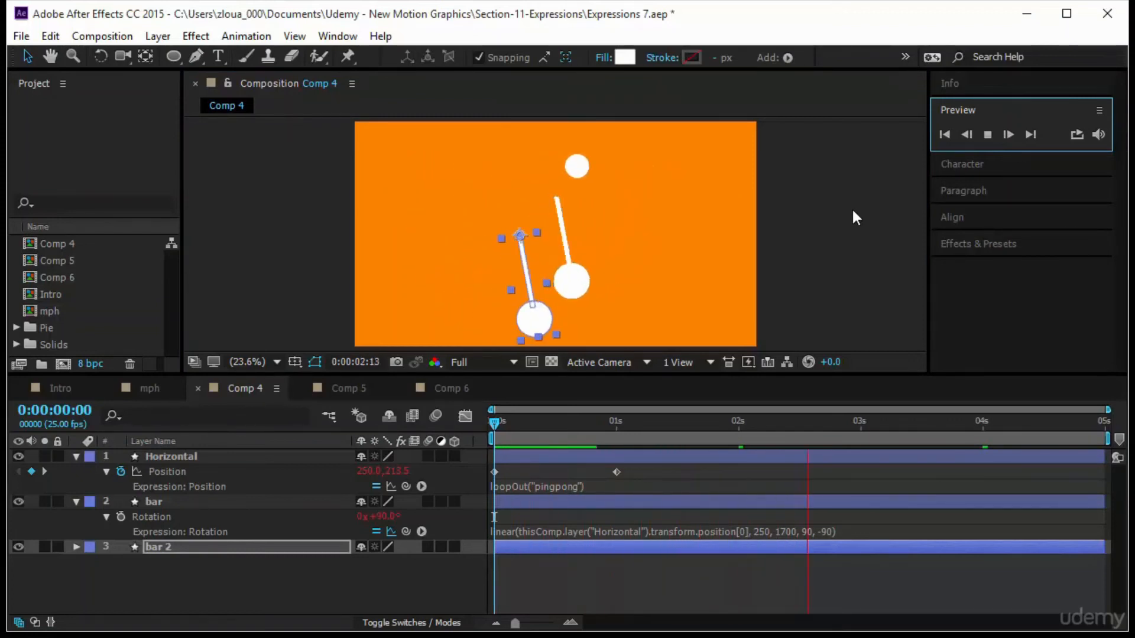
pyautogui.click(853, 211)
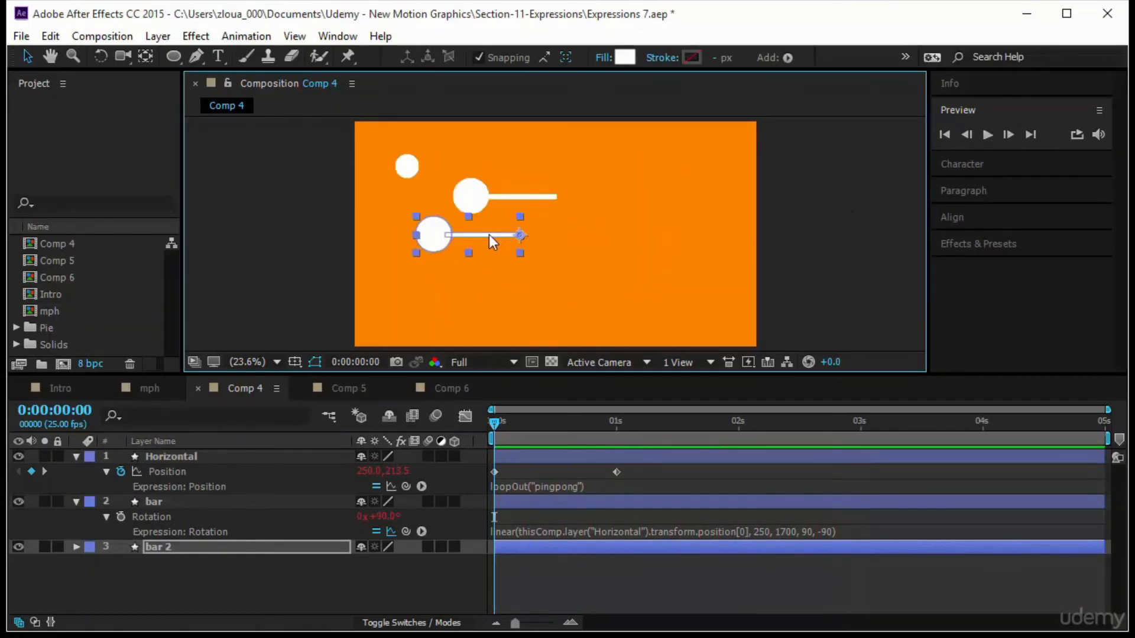
pyautogui.moveTo(488, 235); pyautogui.dragTo(489, 234)
pyautogui.hotkey('ctrl', 'z')
pyautogui.click(987, 135)
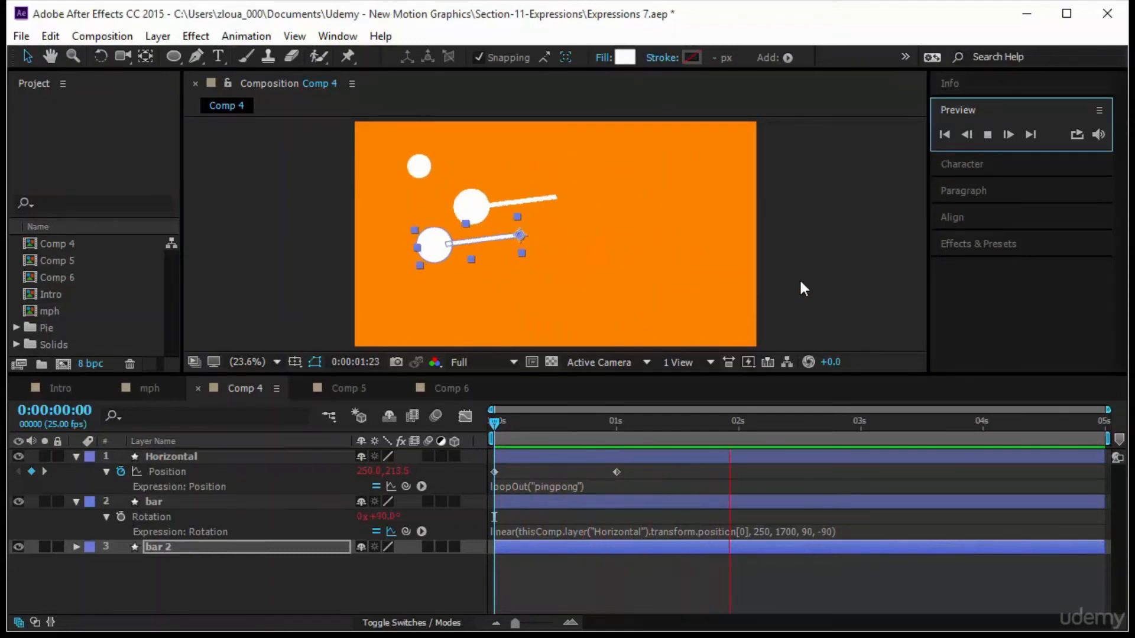
pyautogui.click(830, 240)
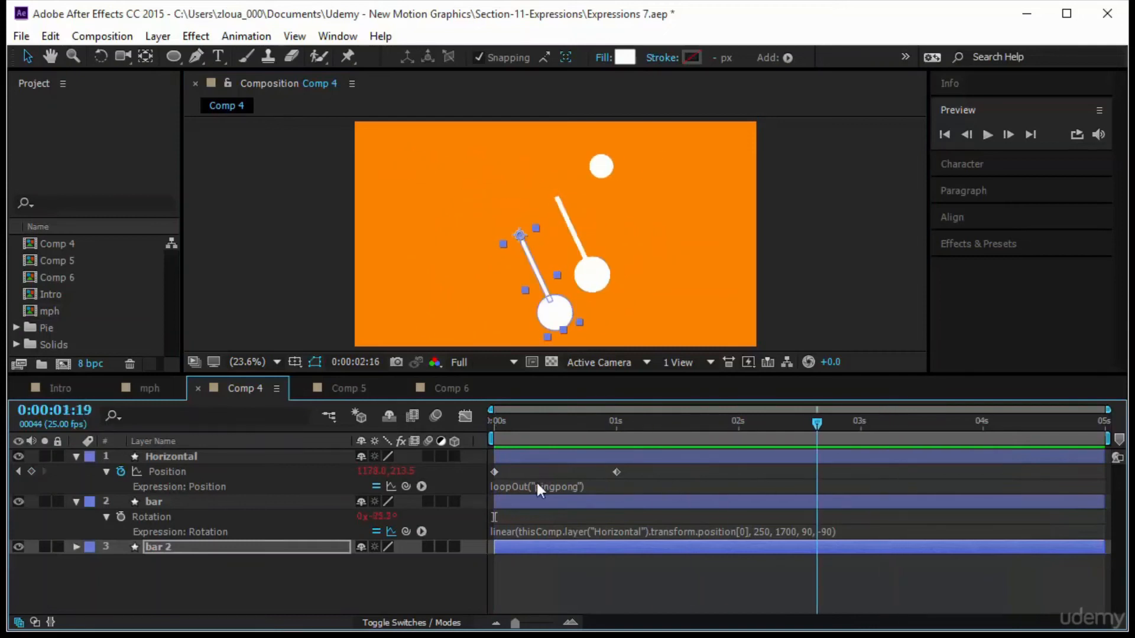
pyautogui.press('space')
pyautogui.moveTo(495, 422); pyautogui.dragTo(797, 428)
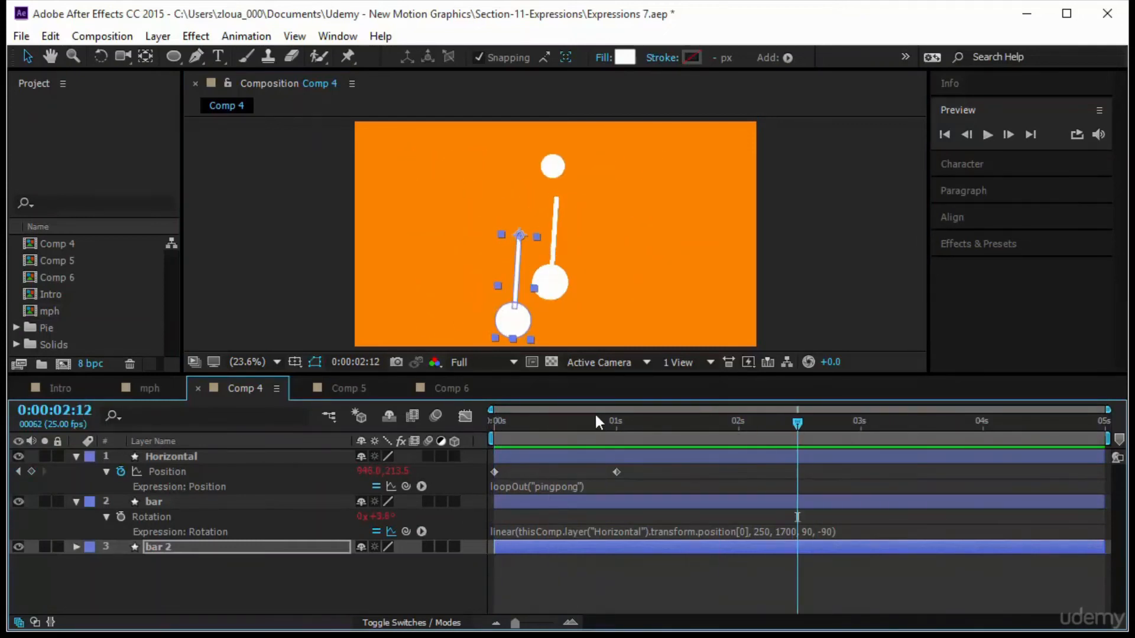
# Change the original bar's rotation expression function to ease, keeping the same arguments.
pyautogui.click(423, 529)
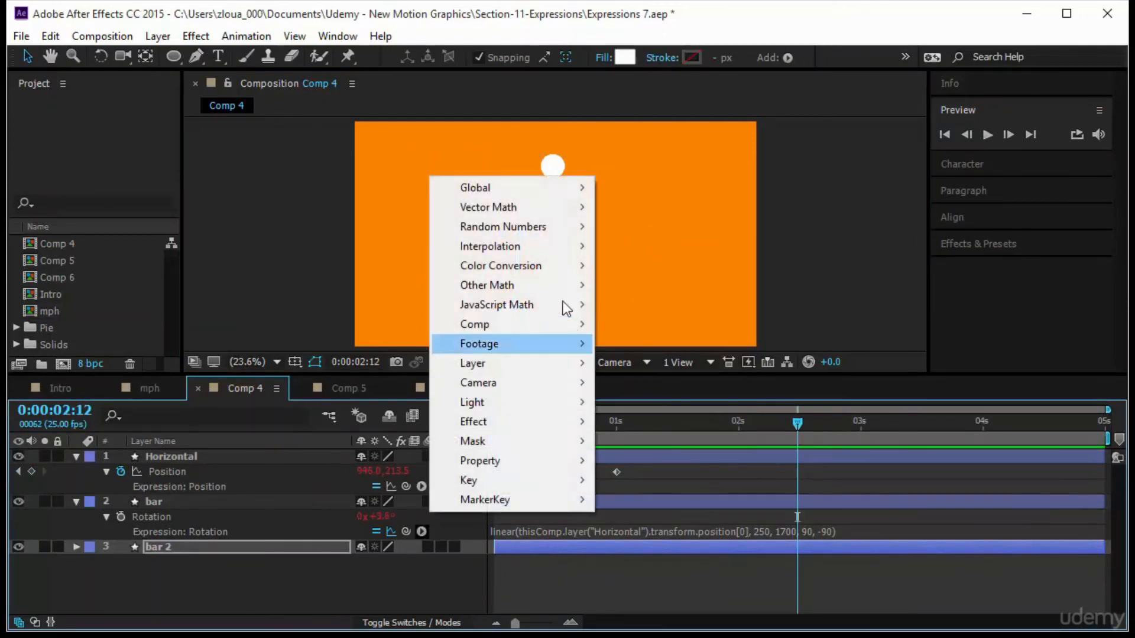
pyautogui.moveTo(545, 246)
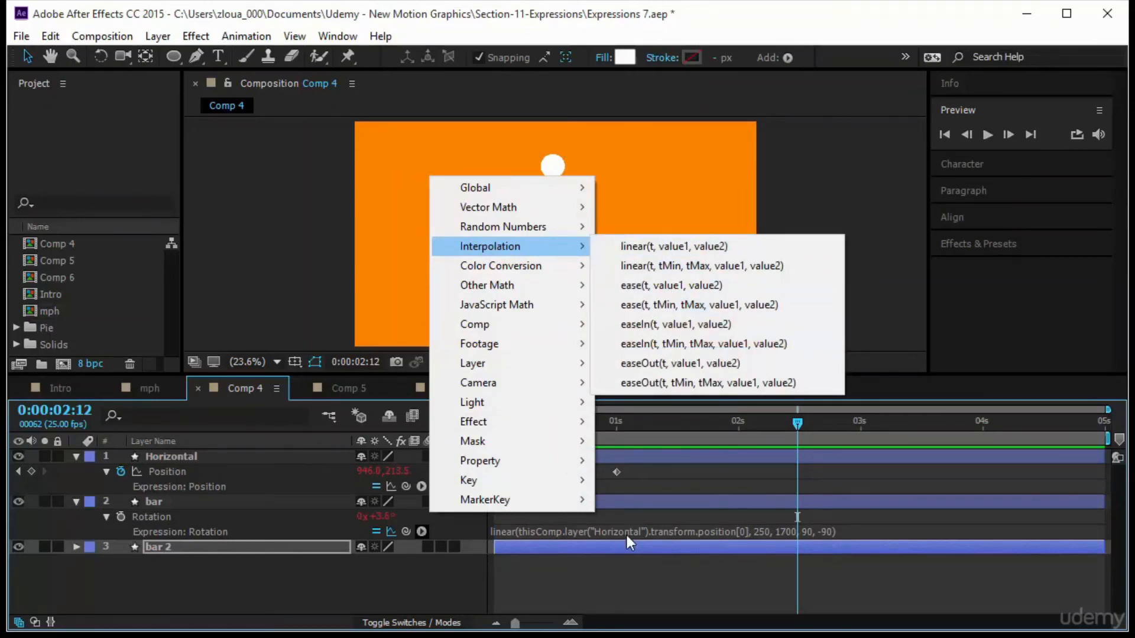
pyautogui.click(626, 584)
pyautogui.click(494, 532)
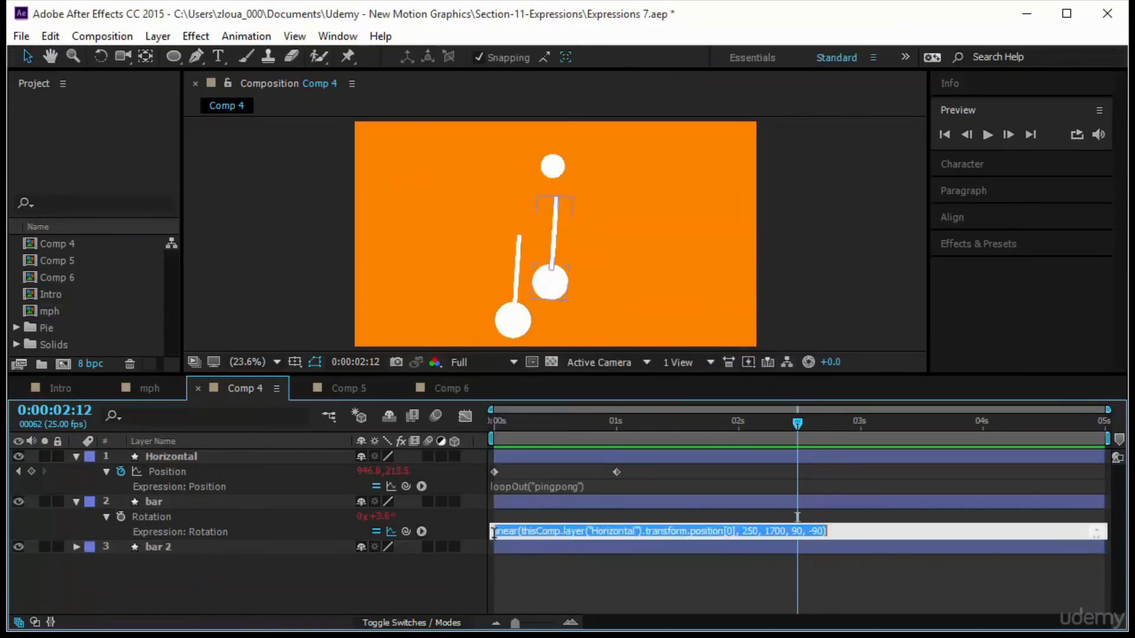
pyautogui.click(512, 530)
pyautogui.doubleClick(516, 531)
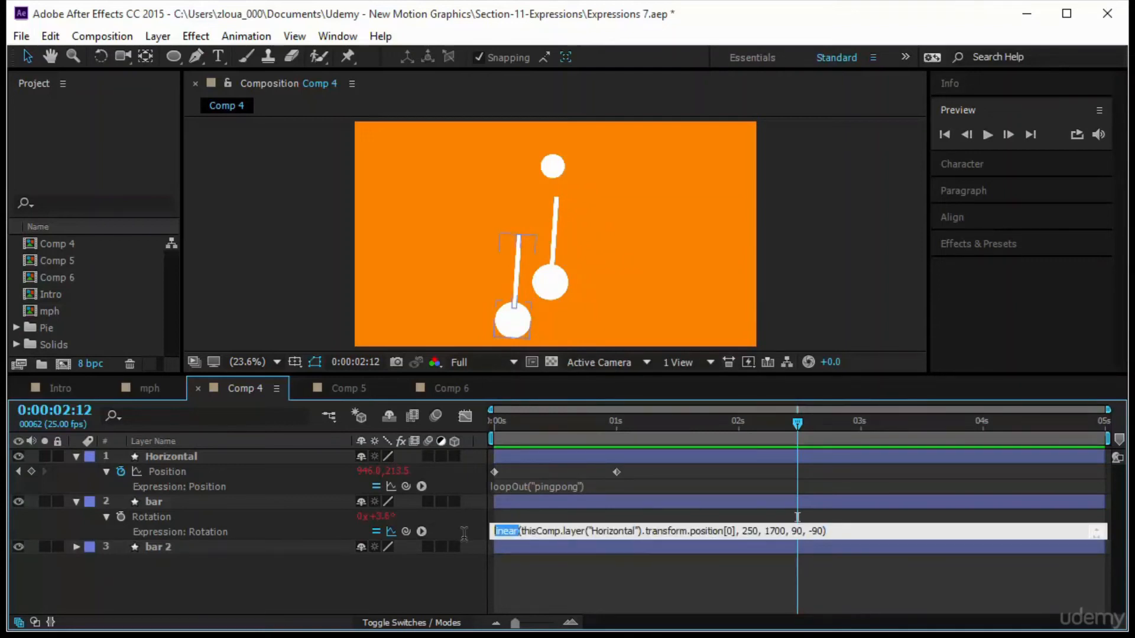
pyautogui.write('ease')
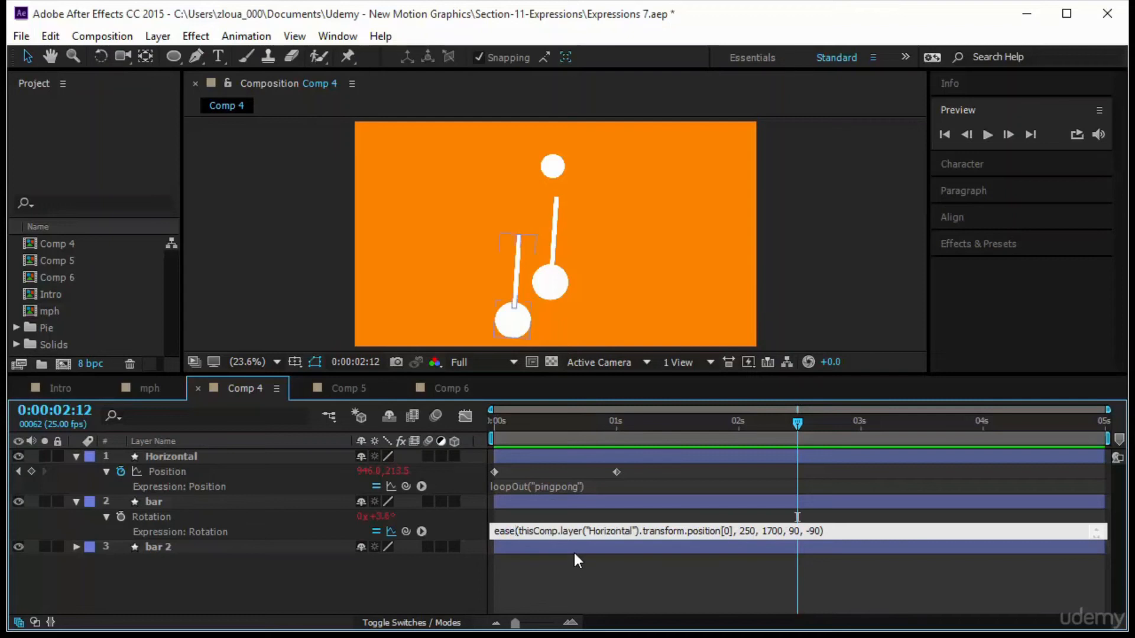
pyautogui.click(572, 568)
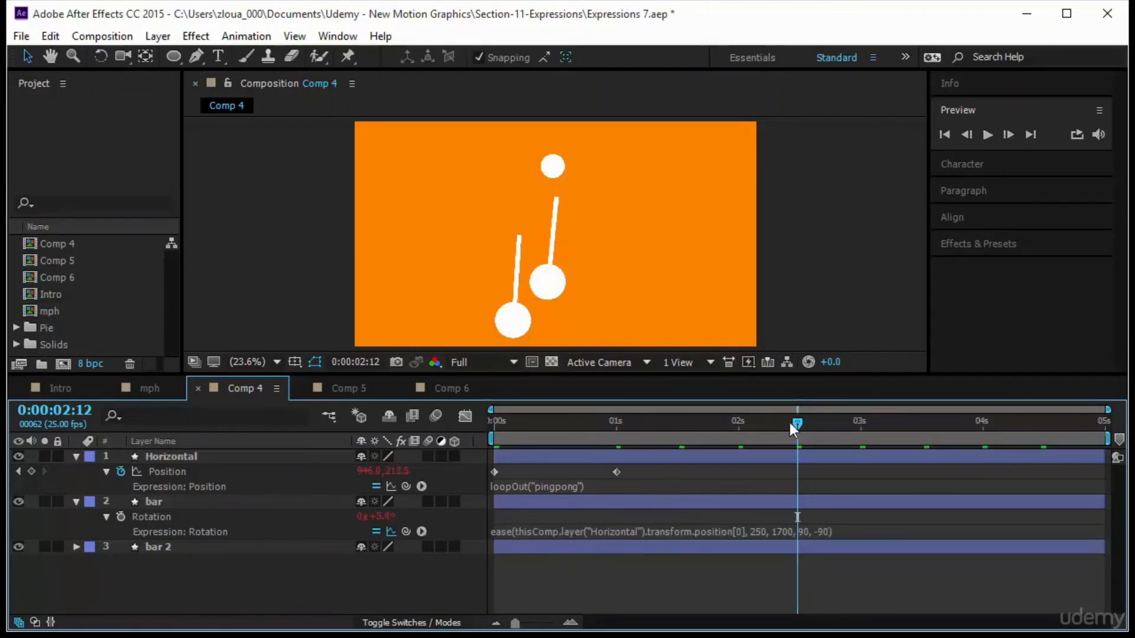
# Preview the eased swing from the start and show the bar's rotation graph in the Graph Editor.
pyautogui.moveTo(799, 424); pyautogui.dragTo(500, 424)
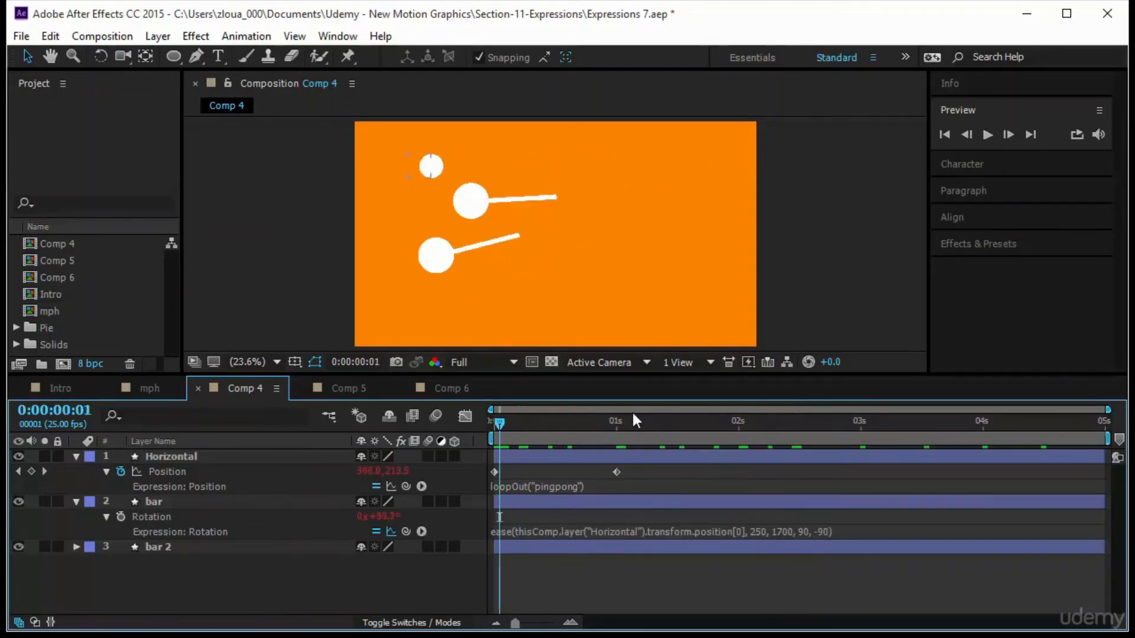
pyautogui.click(988, 134)
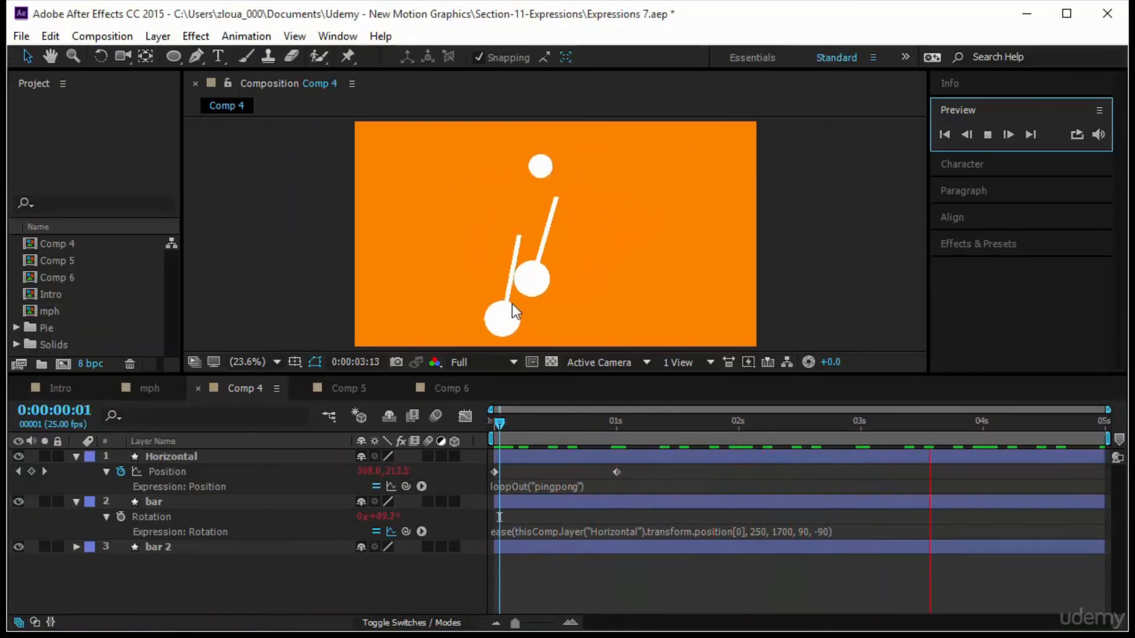
pyautogui.click(218, 501)
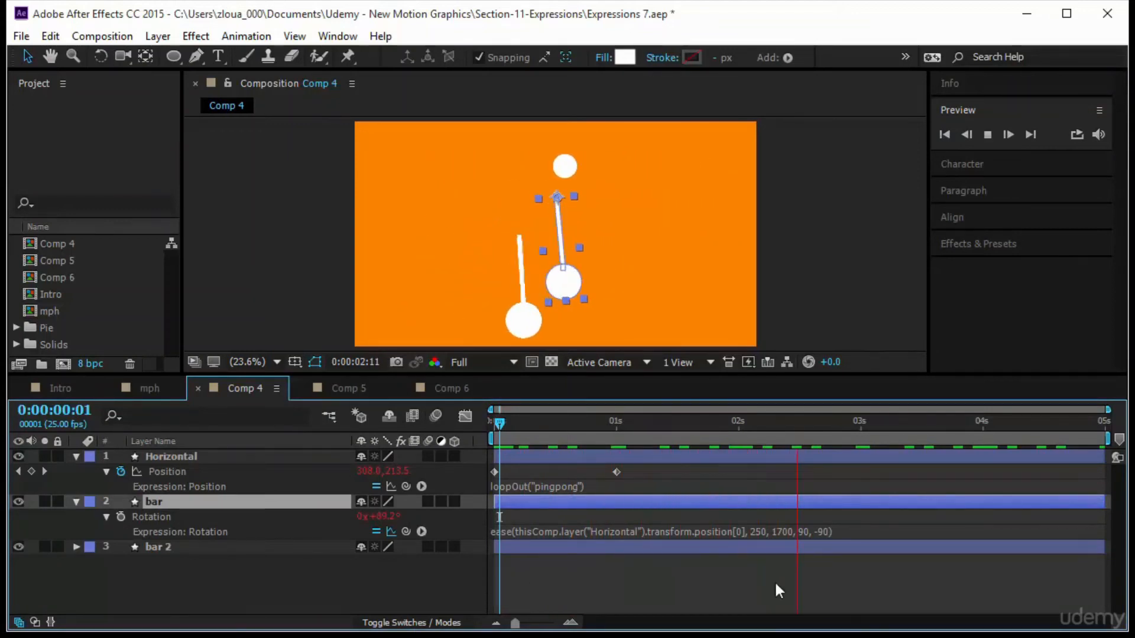
pyautogui.click(465, 416)
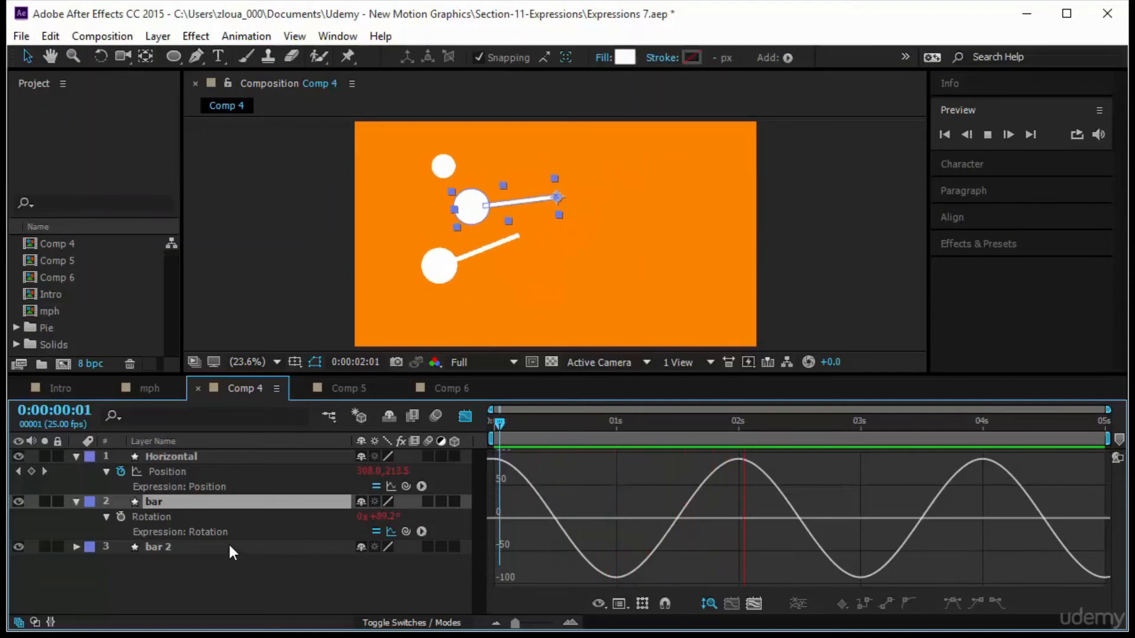
# Reveal bar 2's rotation expression and compare both bars' rotation curves in the Graph Editor.
pyautogui.click(162, 548)
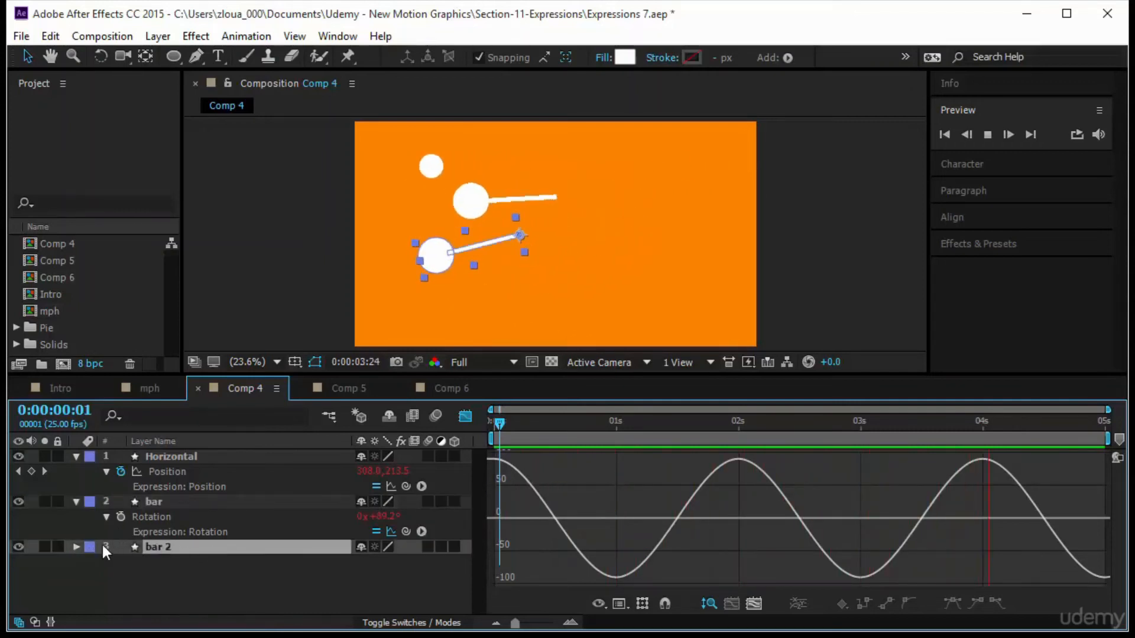
pyautogui.press('r')
pyautogui.click(182, 562)
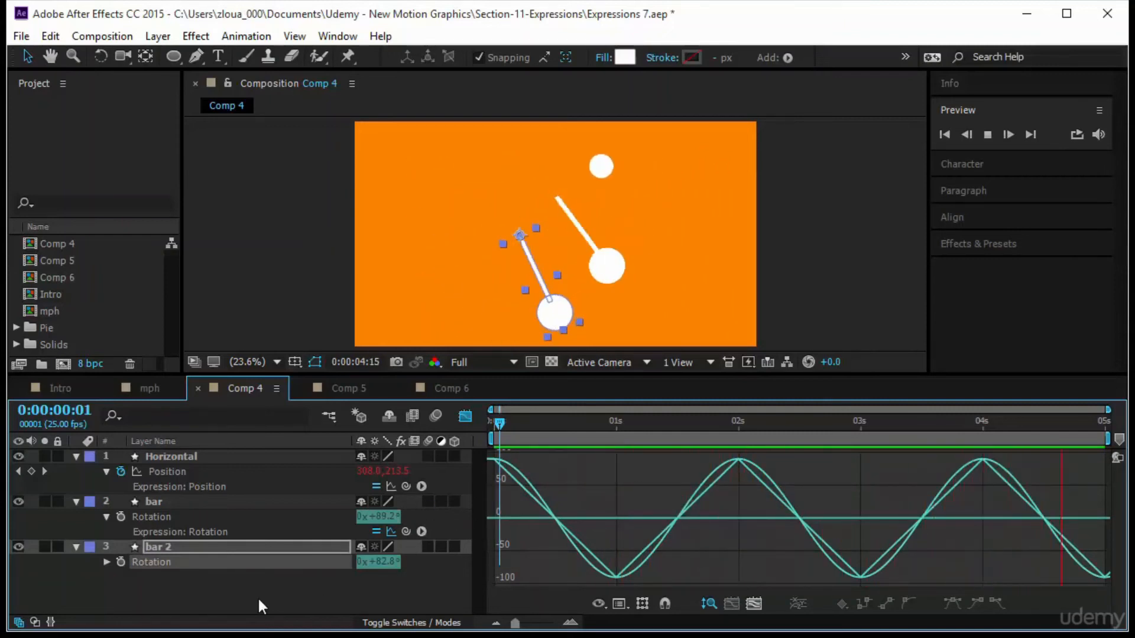
pyautogui.click(212, 574)
pyautogui.click(209, 562)
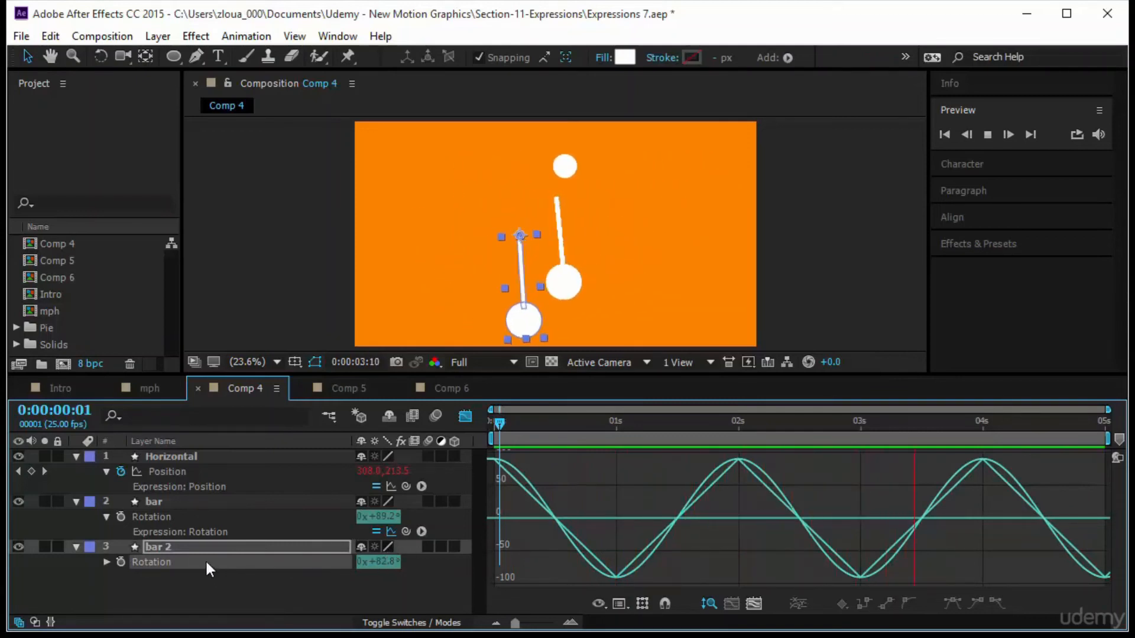
pyautogui.click(107, 561)
pyautogui.click(177, 588)
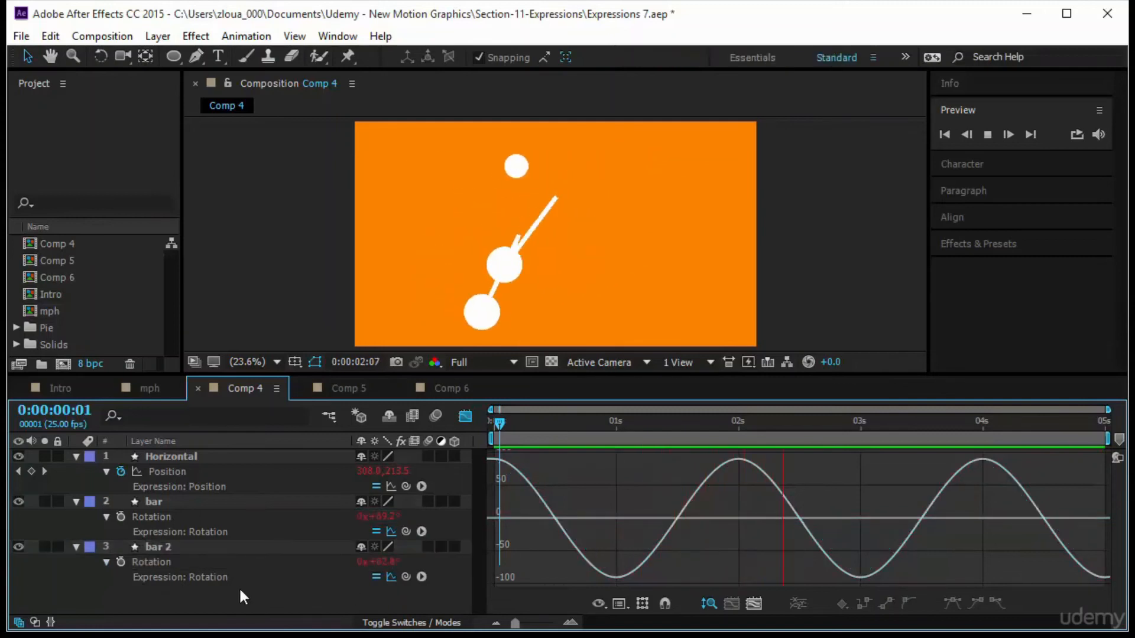
pyautogui.click(201, 568)
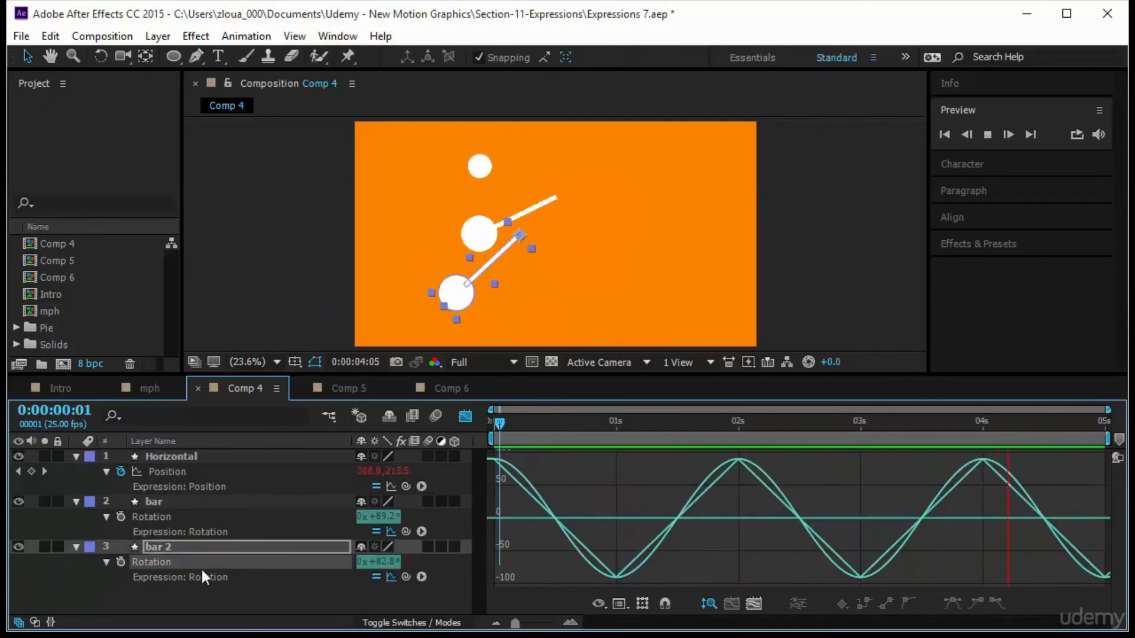
pyautogui.click(177, 517)
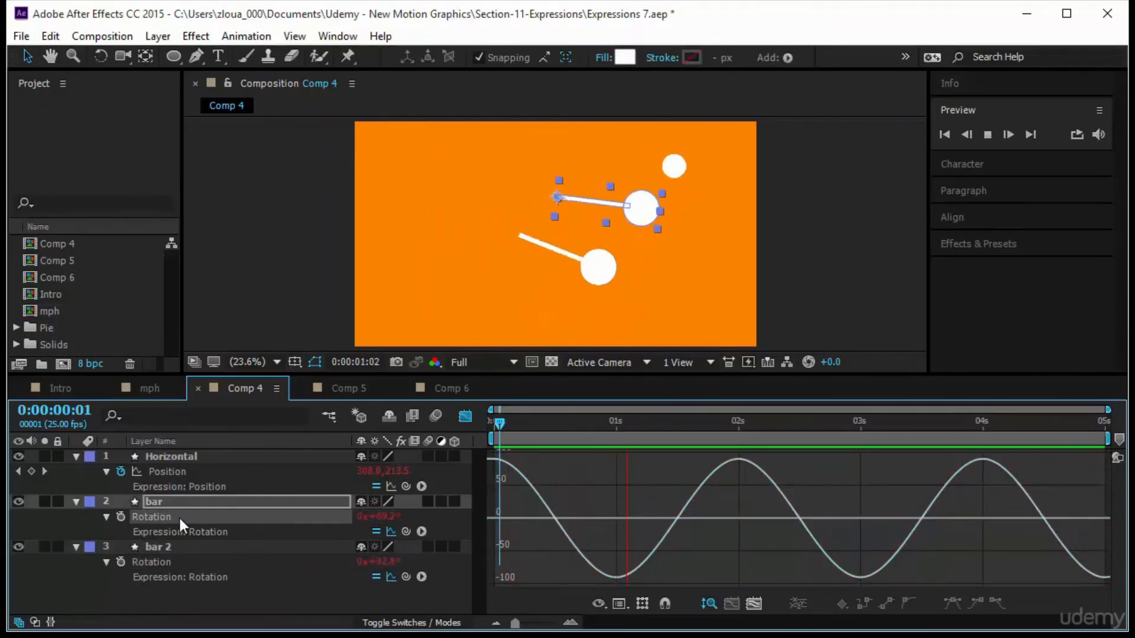
pyautogui.click(214, 580)
pyautogui.click(200, 562)
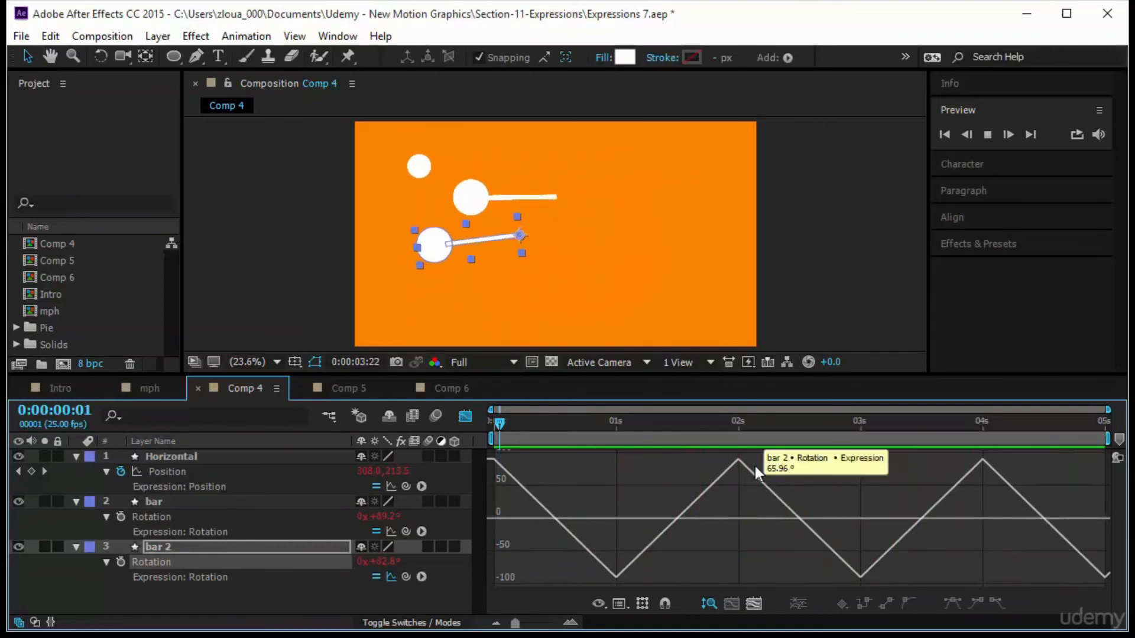
# Show the post-expression rotation graphs for bar and bar 2 together in the Graph Editor to compare the eased and linear curves.
pyautogui.click(218, 526)
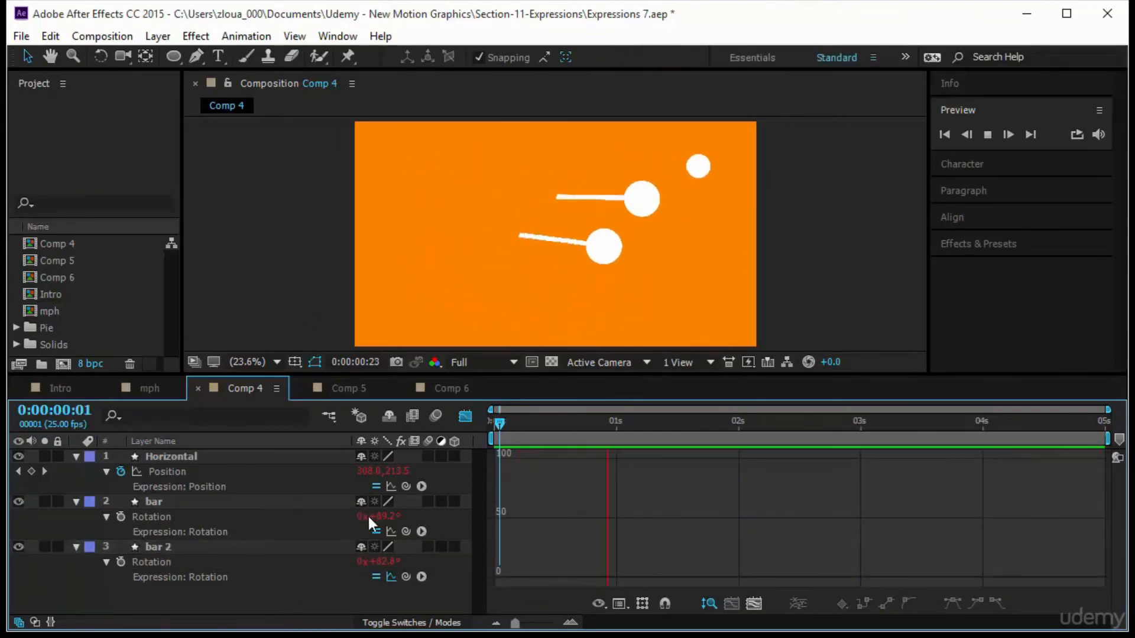
pyautogui.click(393, 529)
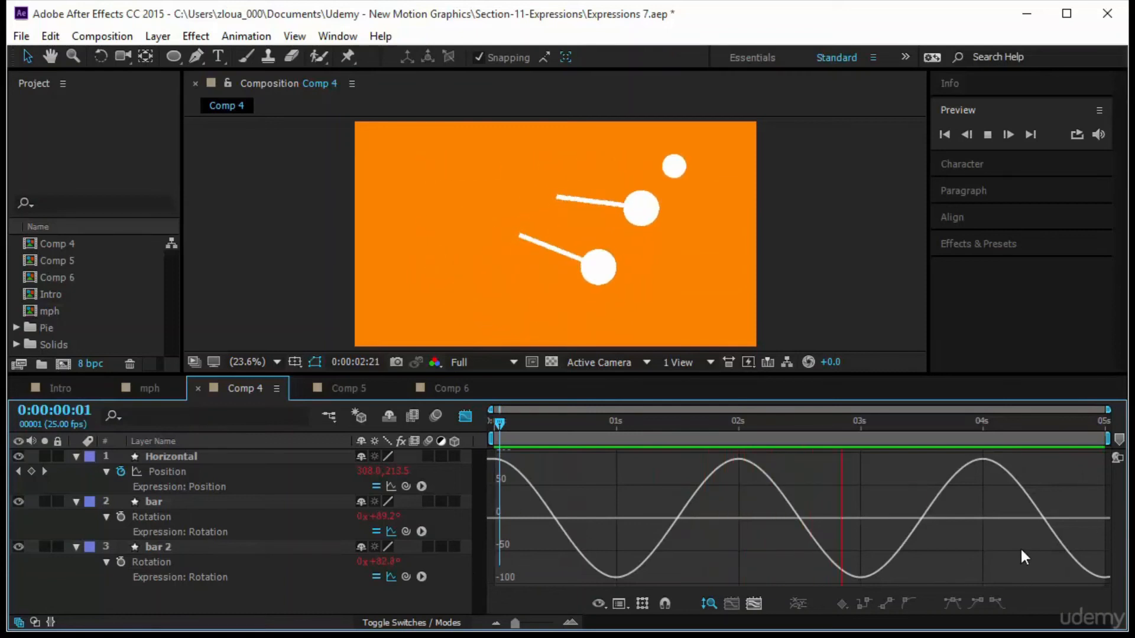
pyautogui.moveTo(517, 505)
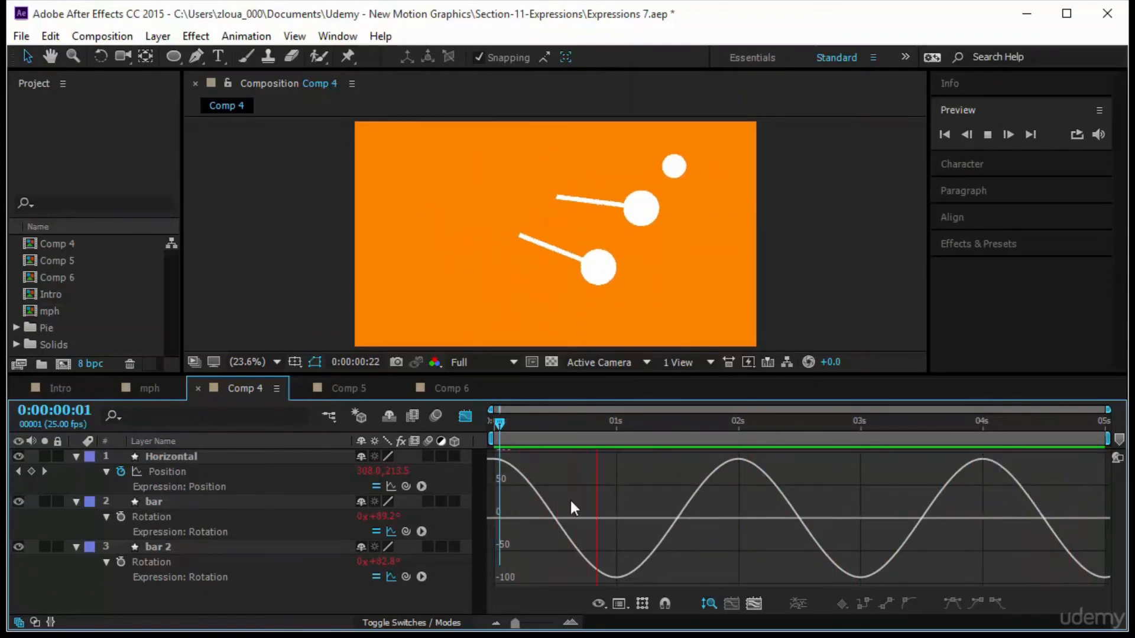
pyautogui.click(390, 534)
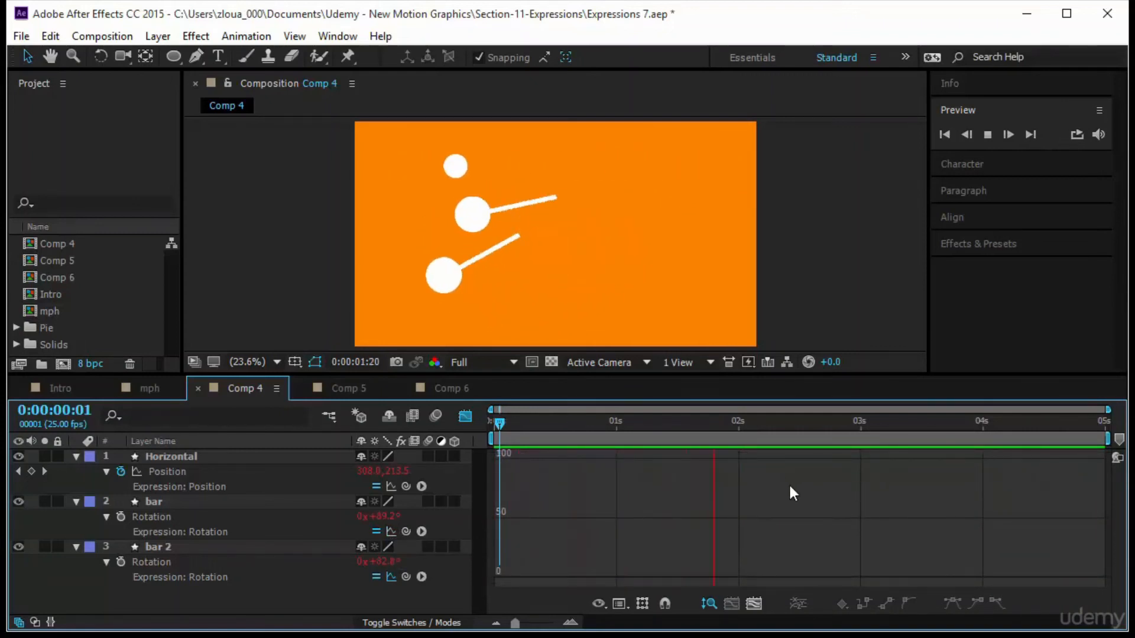
pyautogui.click(390, 532)
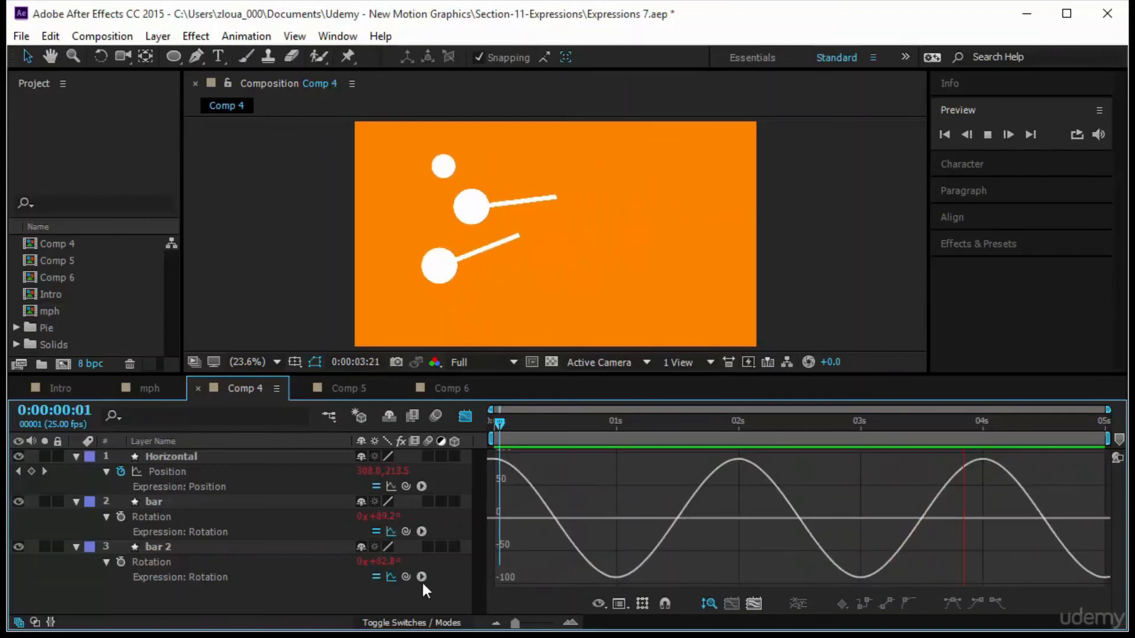
pyautogui.click(392, 578)
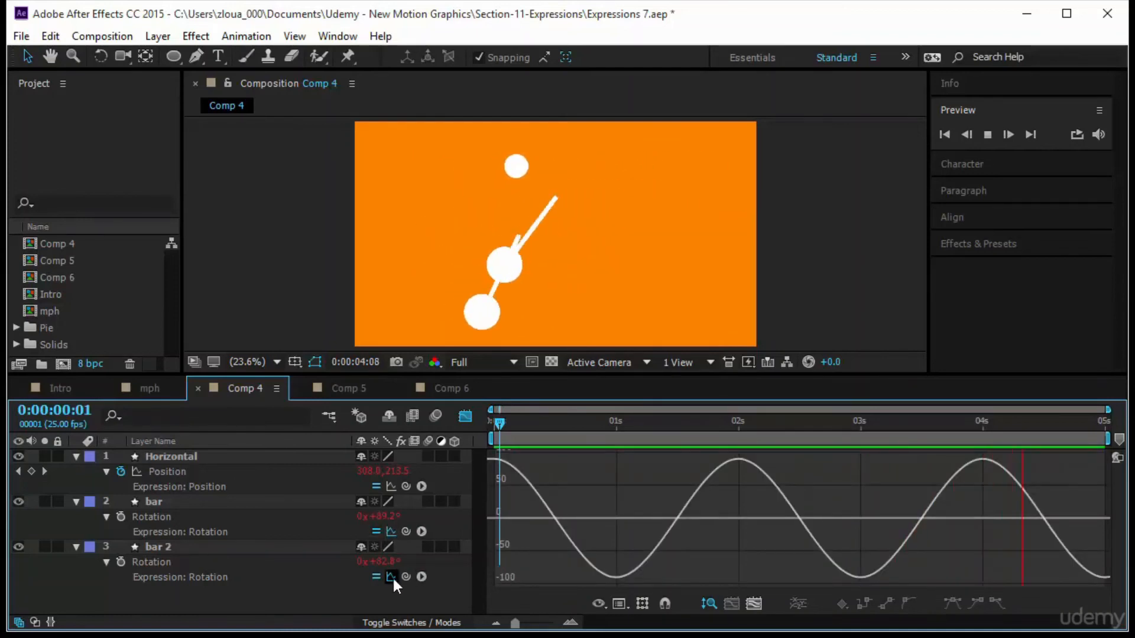
pyautogui.click(186, 564)
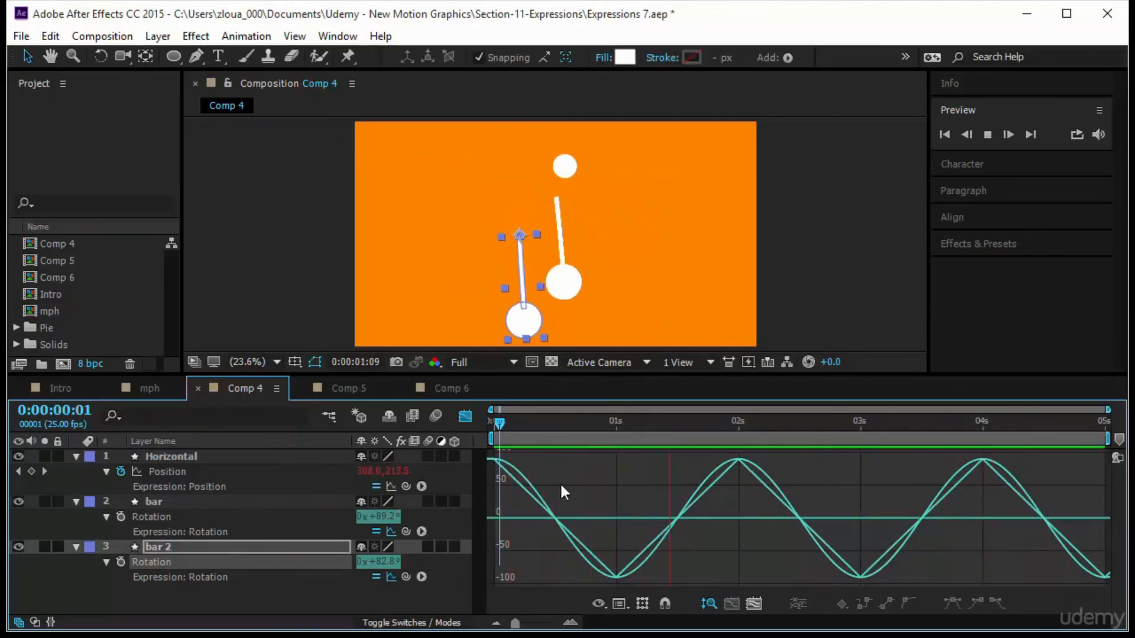
# Switch back to the layer bar view and examine the ease and linear rotation expressions of both bars.
pyautogui.click(217, 530)
pyautogui.click(465, 417)
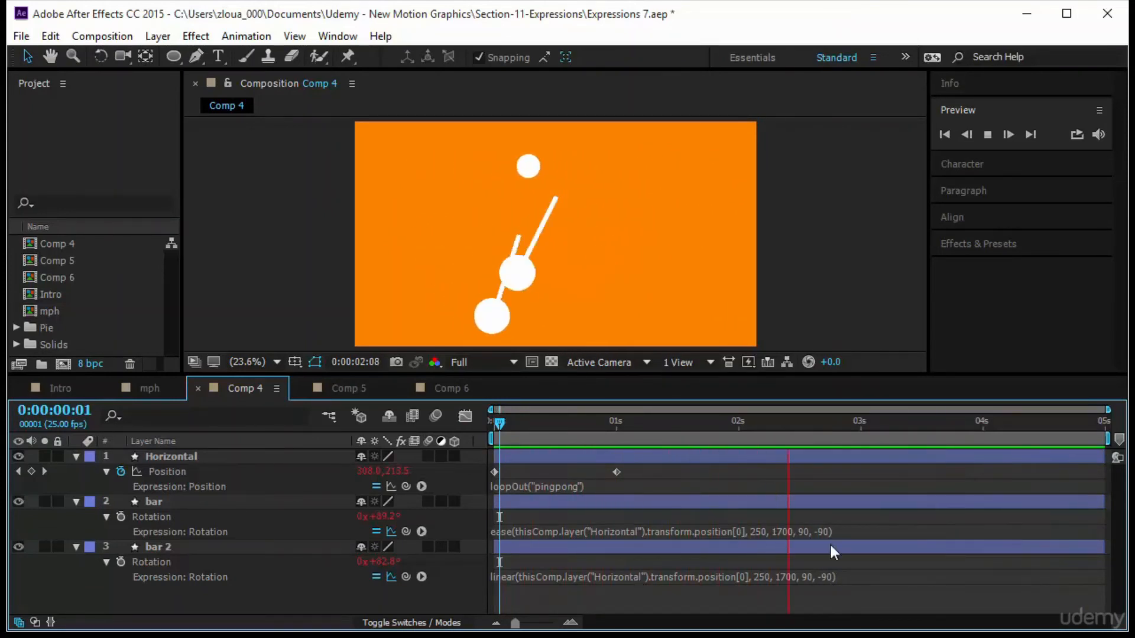
pyautogui.click(573, 530)
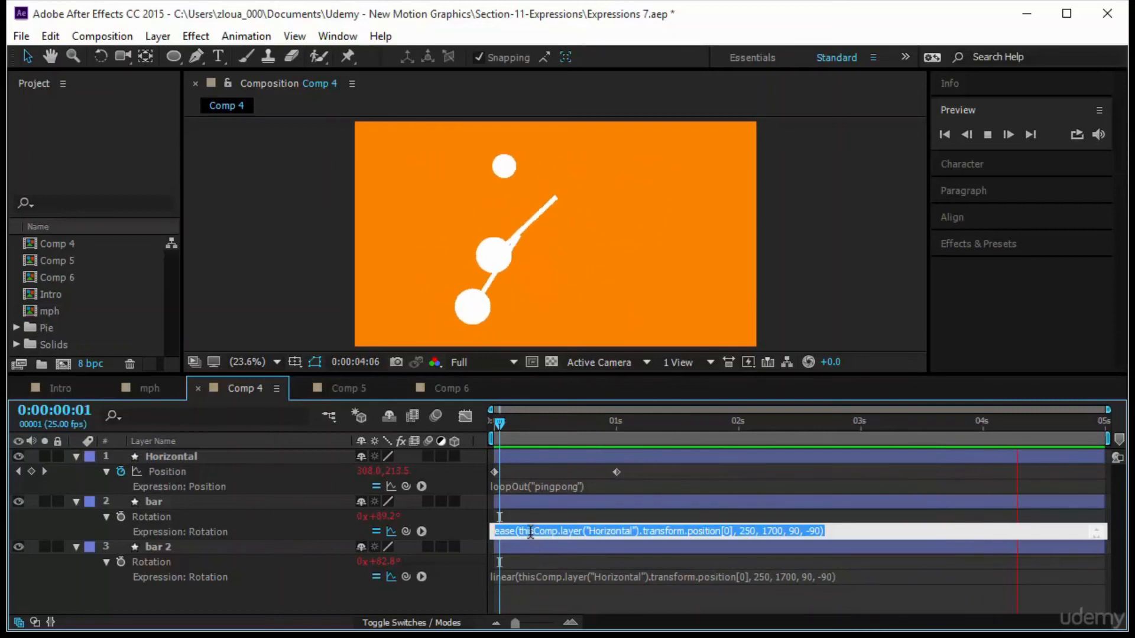
pyautogui.click(844, 511)
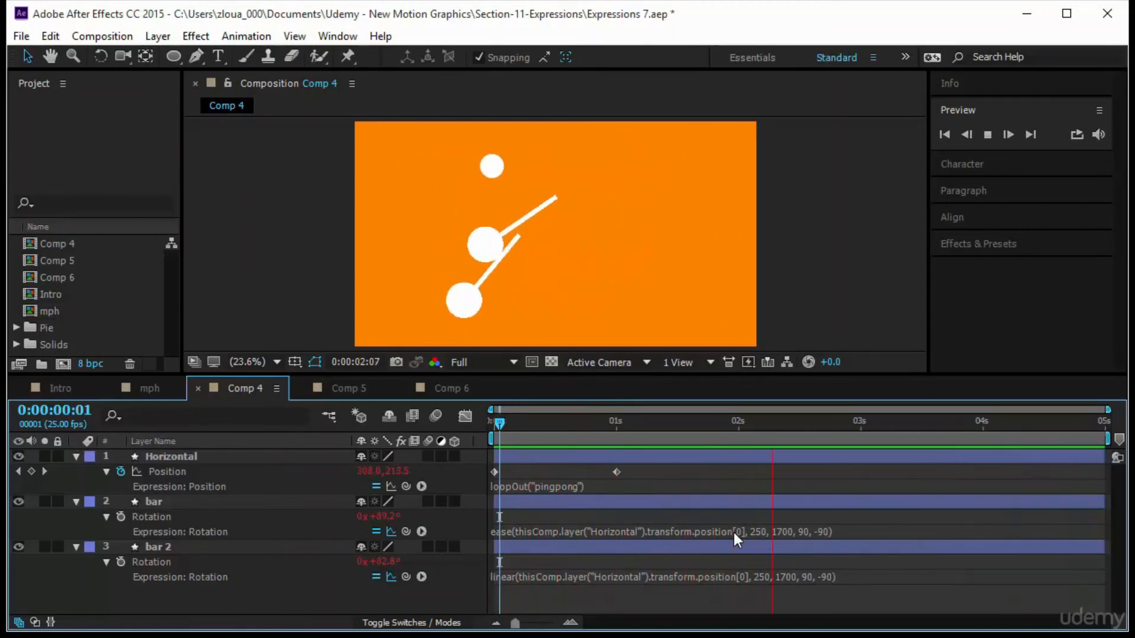
pyautogui.click(603, 531)
pyautogui.click(869, 517)
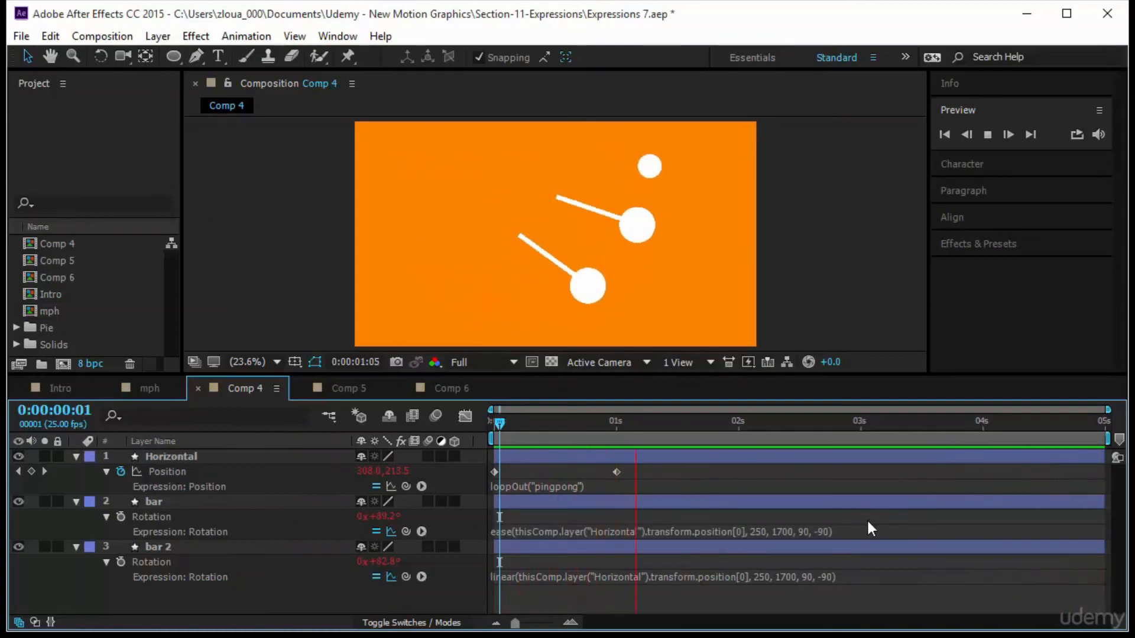
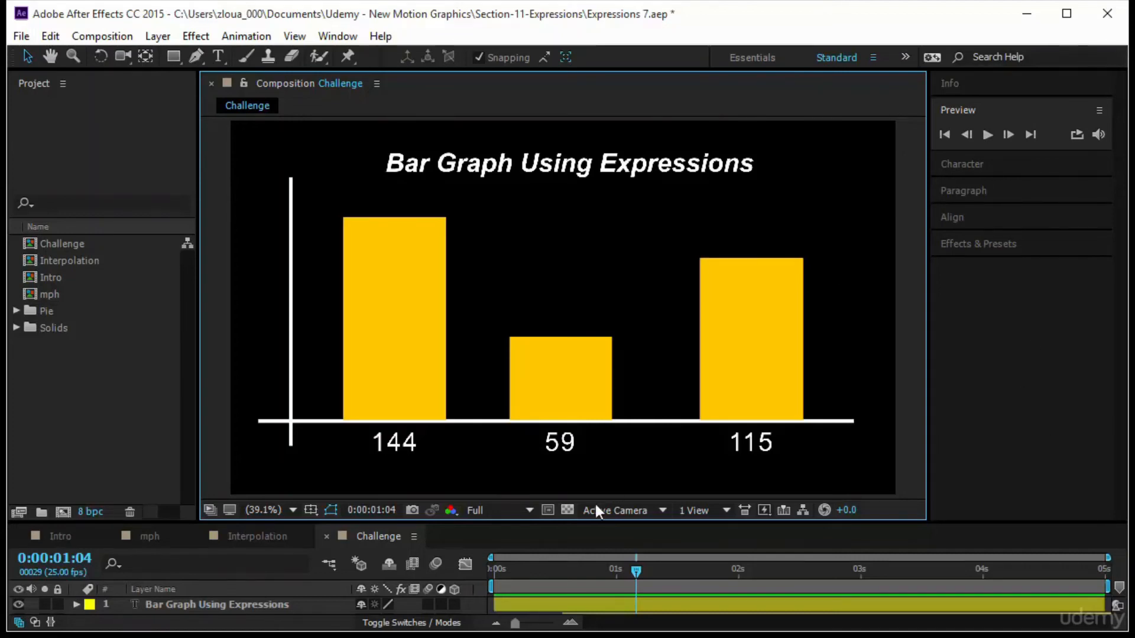
# Preview the Bar Graph Using Expressions challenge animation from the start.
pyautogui.moveTo(634, 568); pyautogui.dragTo(477, 562)
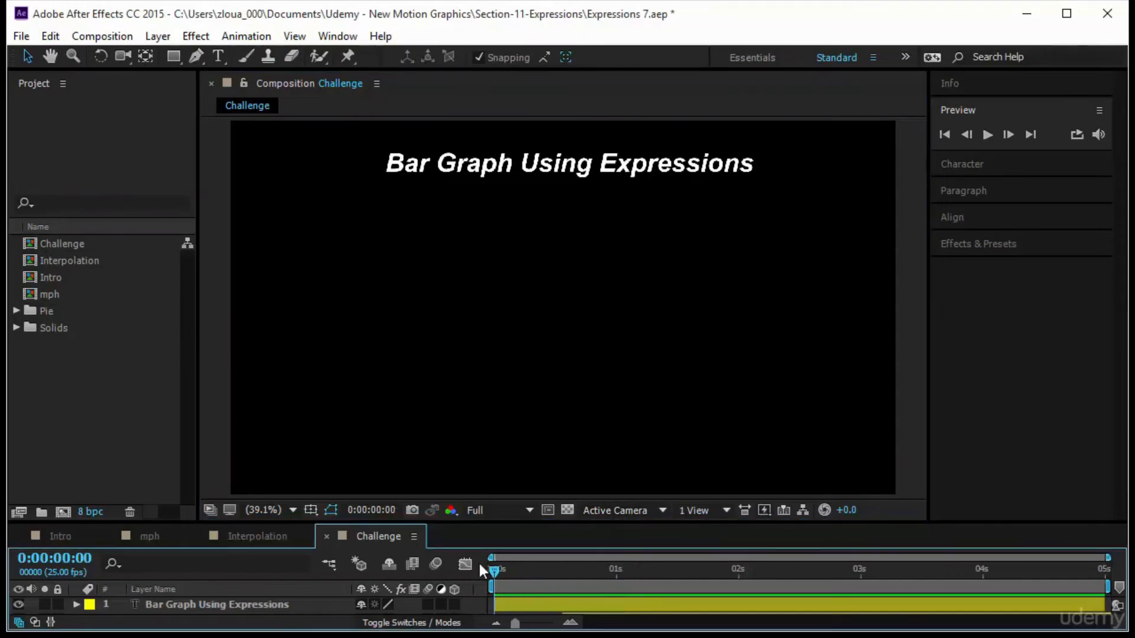
pyautogui.click(985, 136)
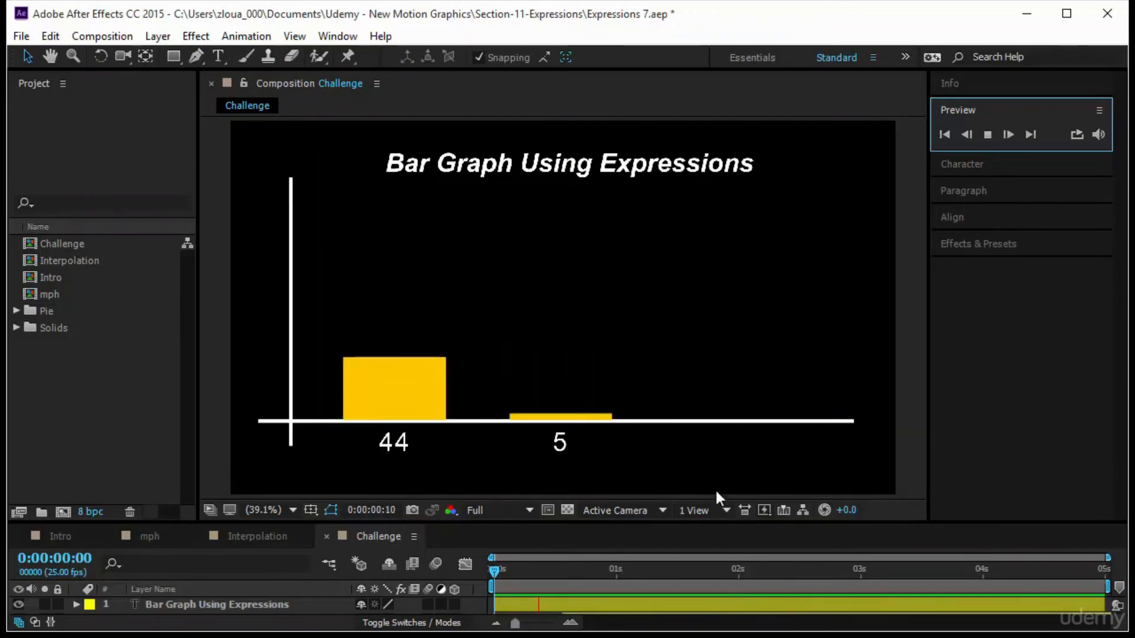
pyautogui.click(396, 444)
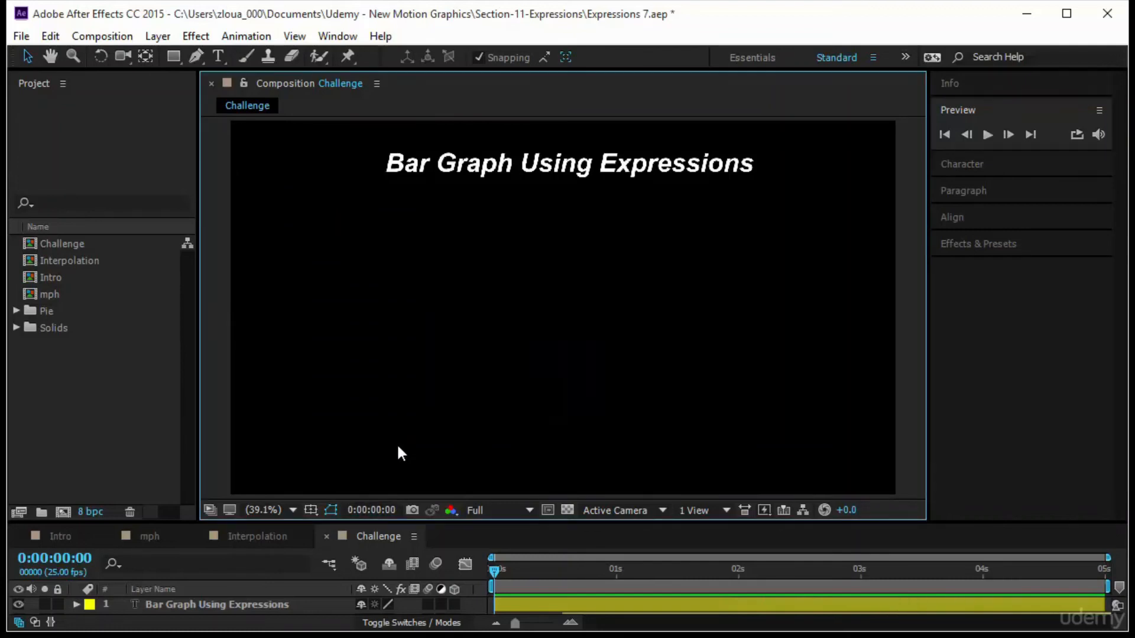
pyautogui.moveTo(498, 568); pyautogui.dragTo(641, 586)
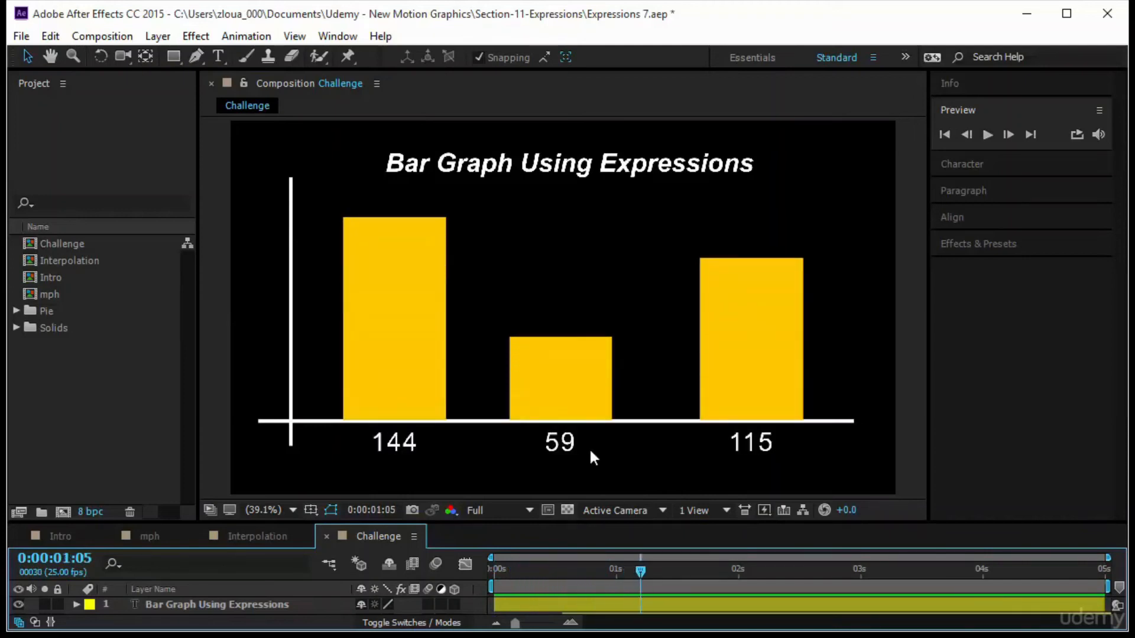
pyautogui.click(915, 346)
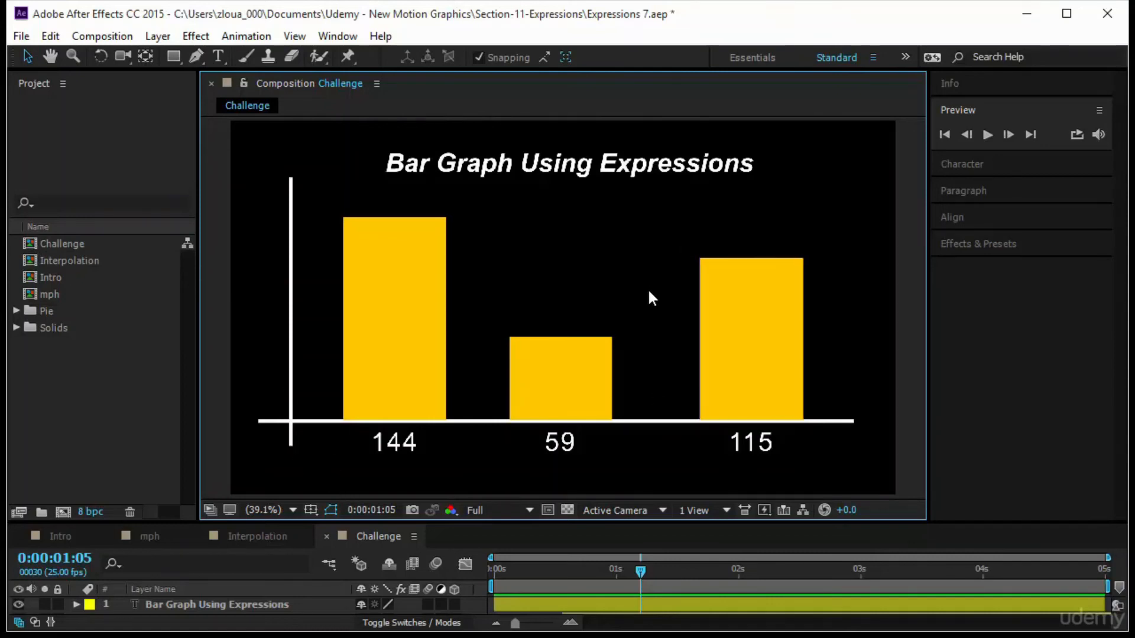
pyautogui.click(398, 445)
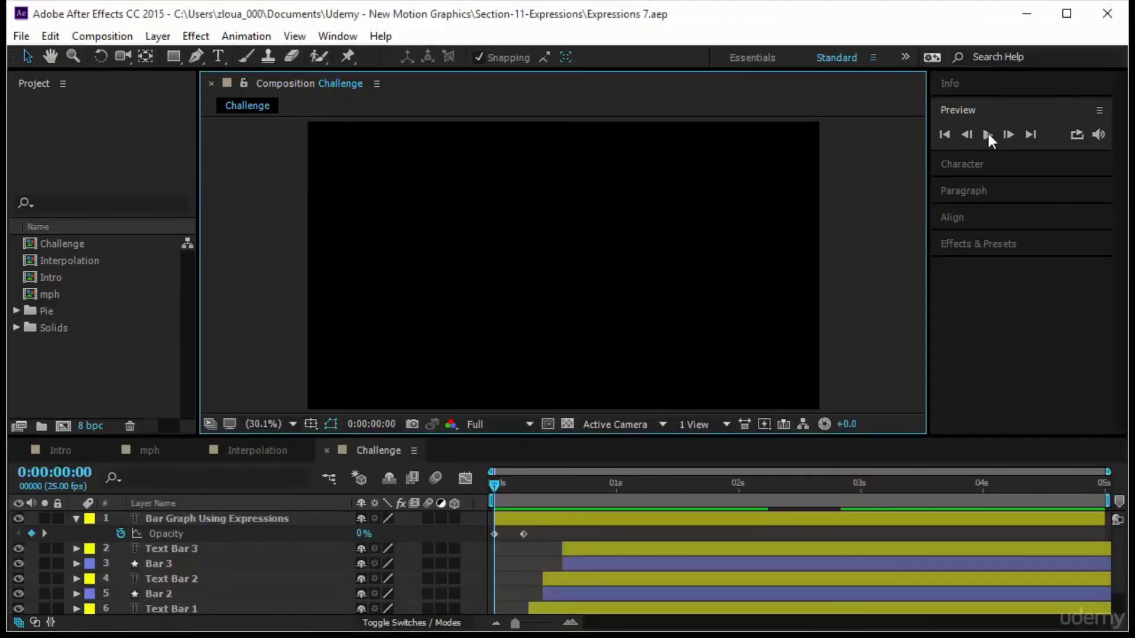
pyautogui.click(987, 135)
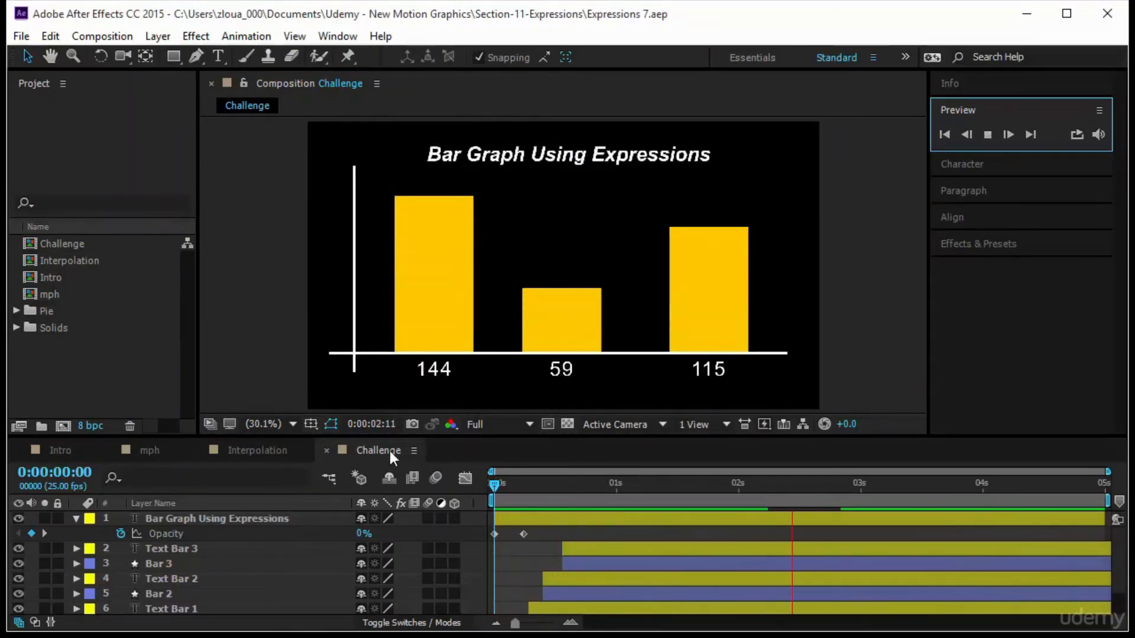
# Create a new HDTV 1080 25 composition with a black background color.
pyautogui.click(60, 425)
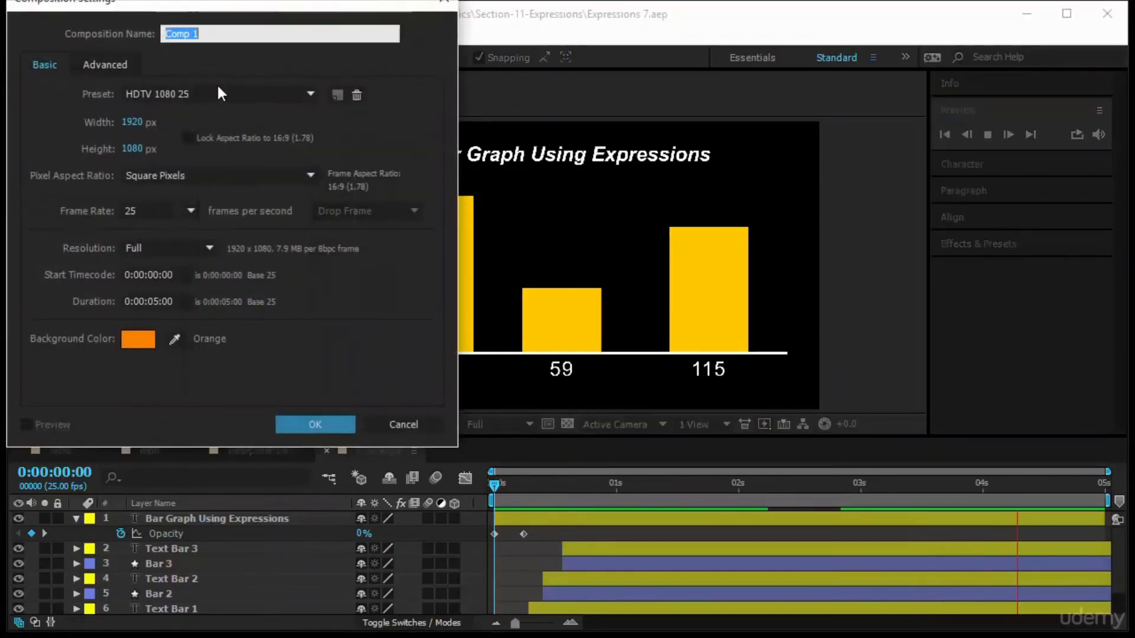
pyautogui.click(138, 339)
pyautogui.moveTo(101, 233); pyautogui.dragTo(2, 275)
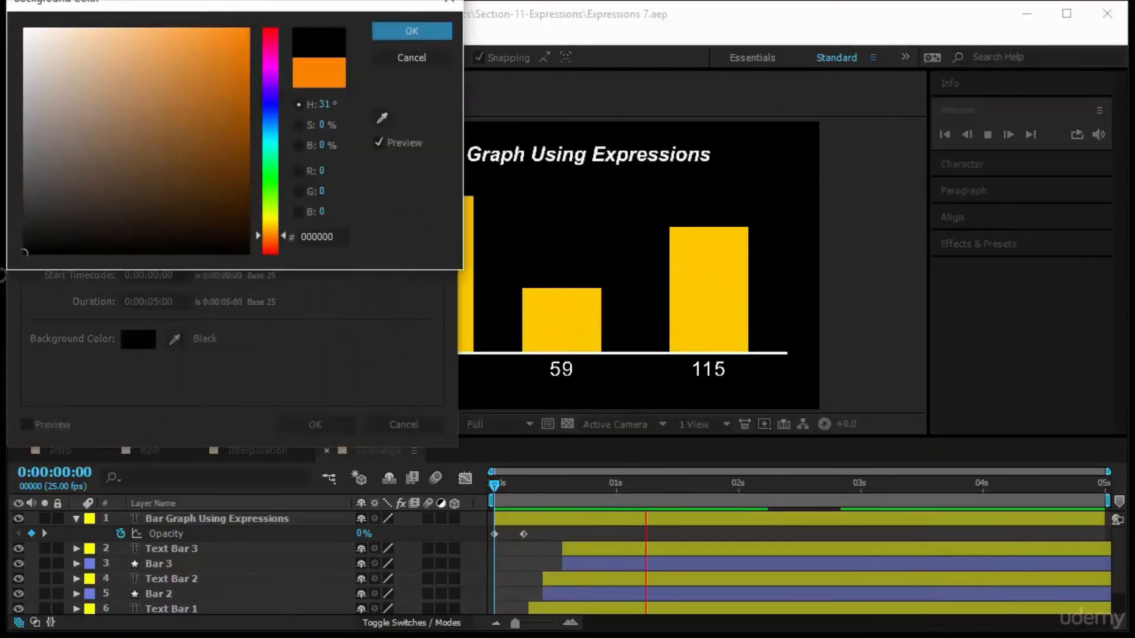
pyautogui.press('Return')
pyautogui.click(315, 426)
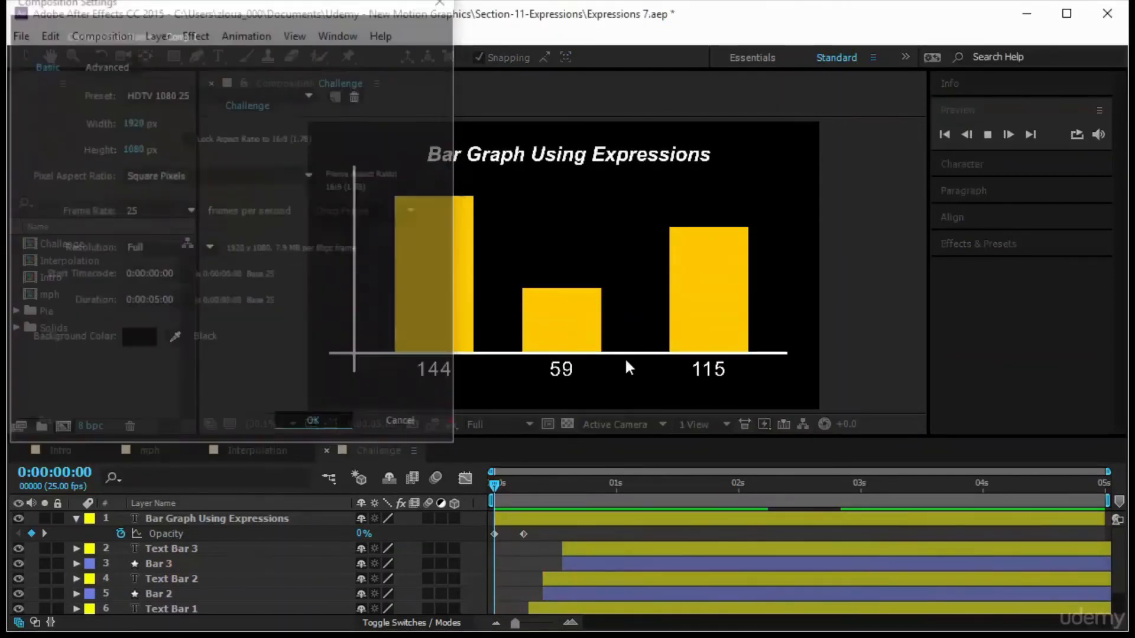
# Draw a vertical axis line with the Pen tool, give it a 10 px white stroke, and center its anchor point.
pyautogui.click(195, 56)
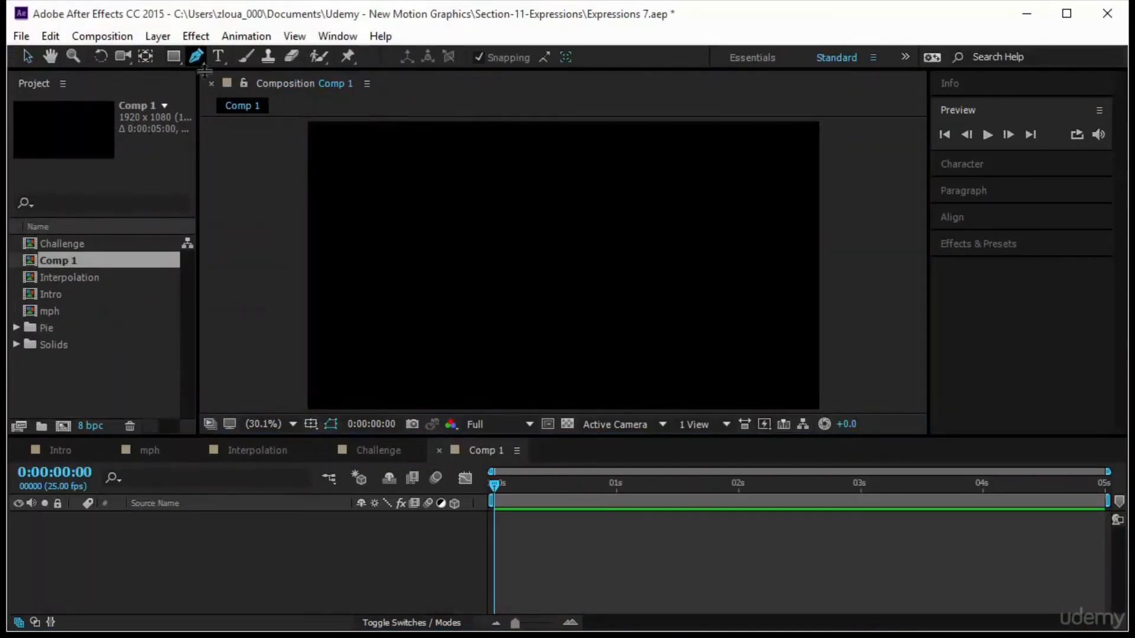
pyautogui.click(355, 167)
pyautogui.click(356, 378)
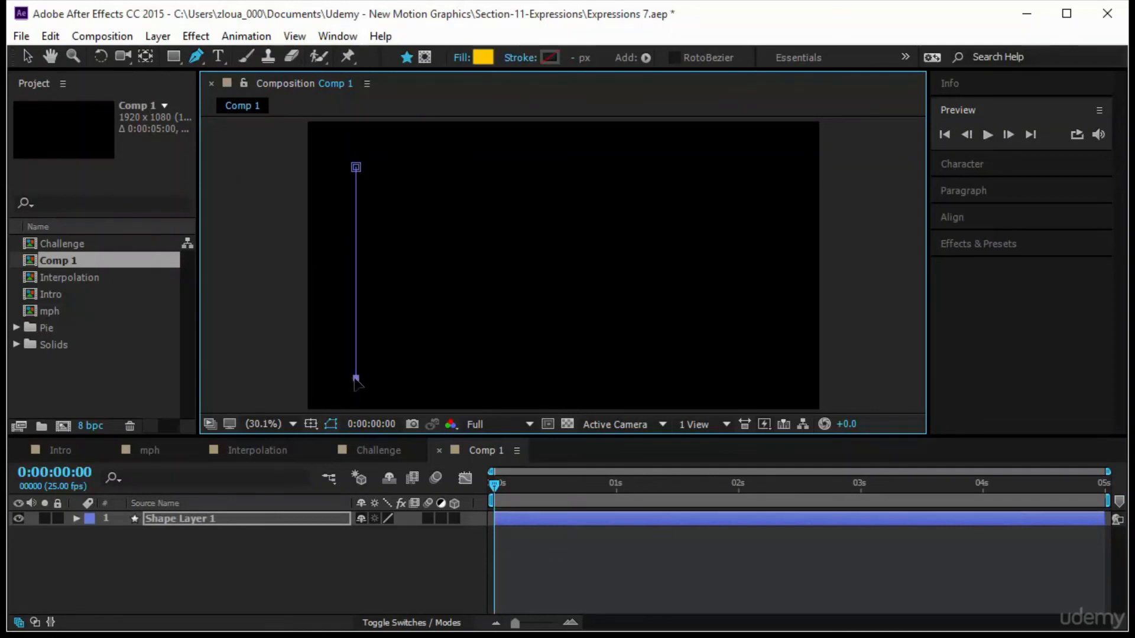
pyautogui.click(571, 57)
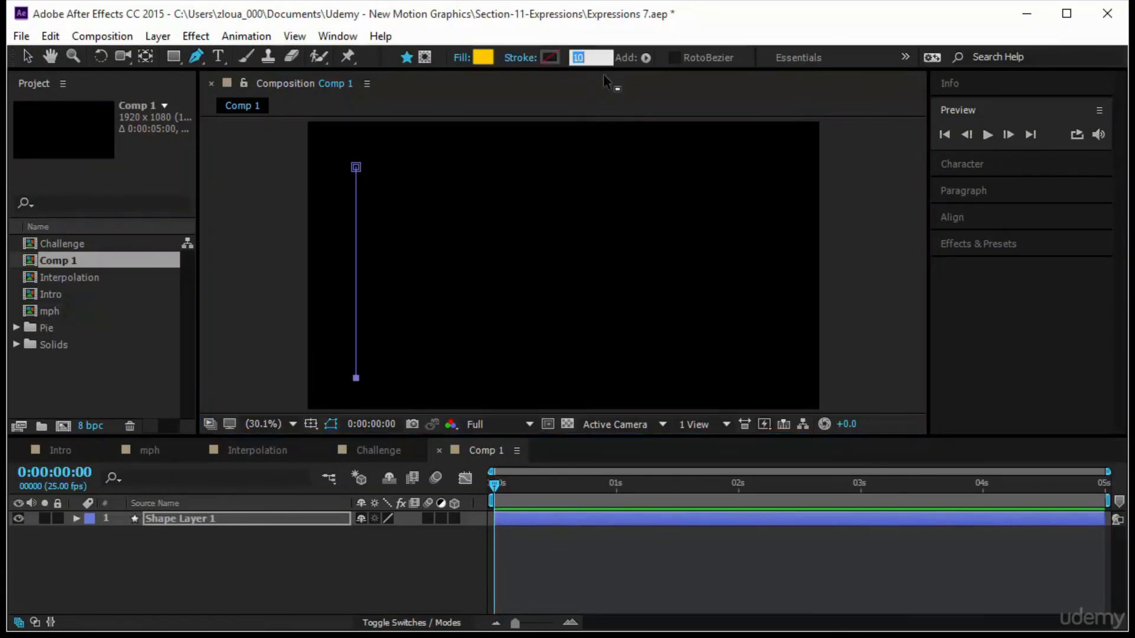
pyautogui.click(549, 57)
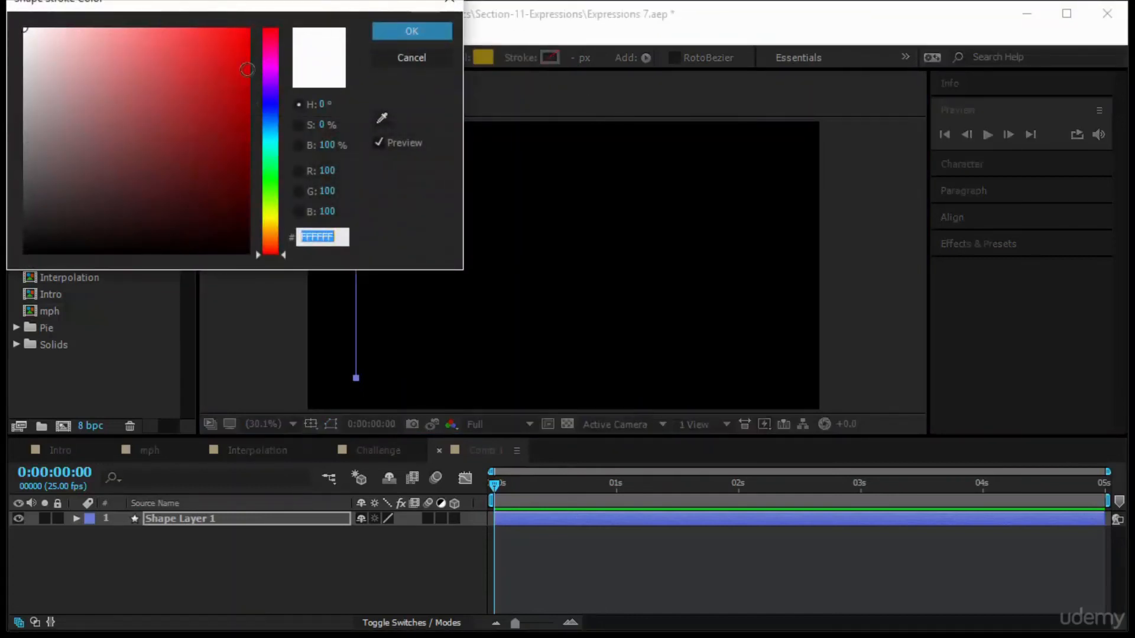
pyautogui.moveTo(74, 30)
pyautogui.mouseDown()
pyautogui.moveTo(141, 46)
pyautogui.moveTo(27, 30)
pyautogui.mouseUp()
pyautogui.click(440, 31)
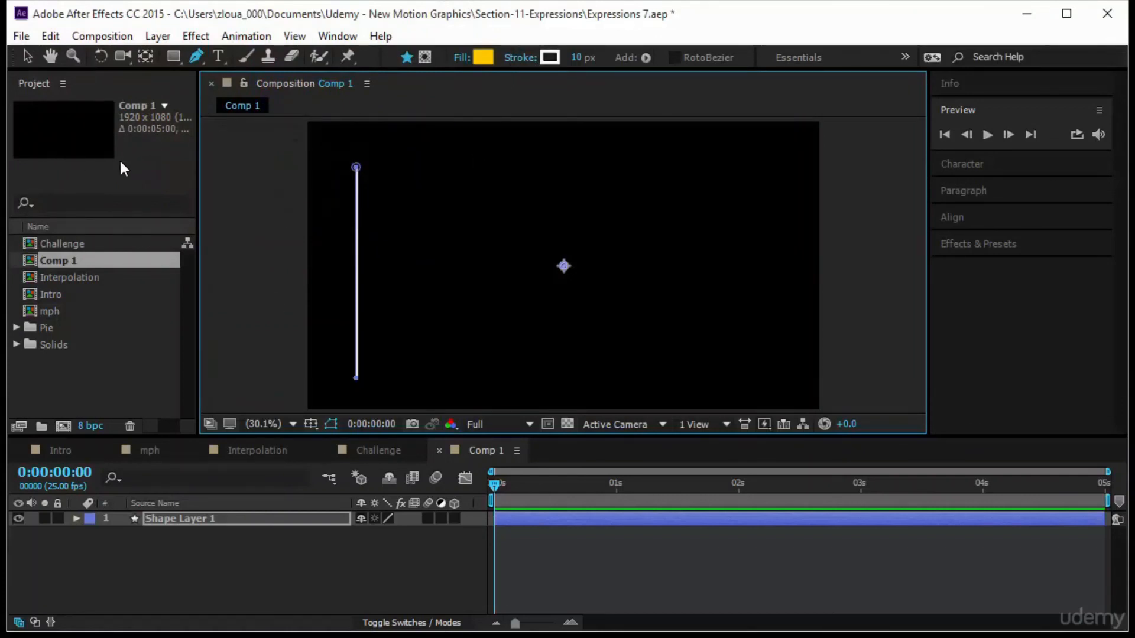
pyautogui.hotkey('ctrl', 'alt', 'Home')
# Draw a horizontal axis line with the Pen tool crossing the bottom of the vertical line.
pyautogui.click(27, 56)
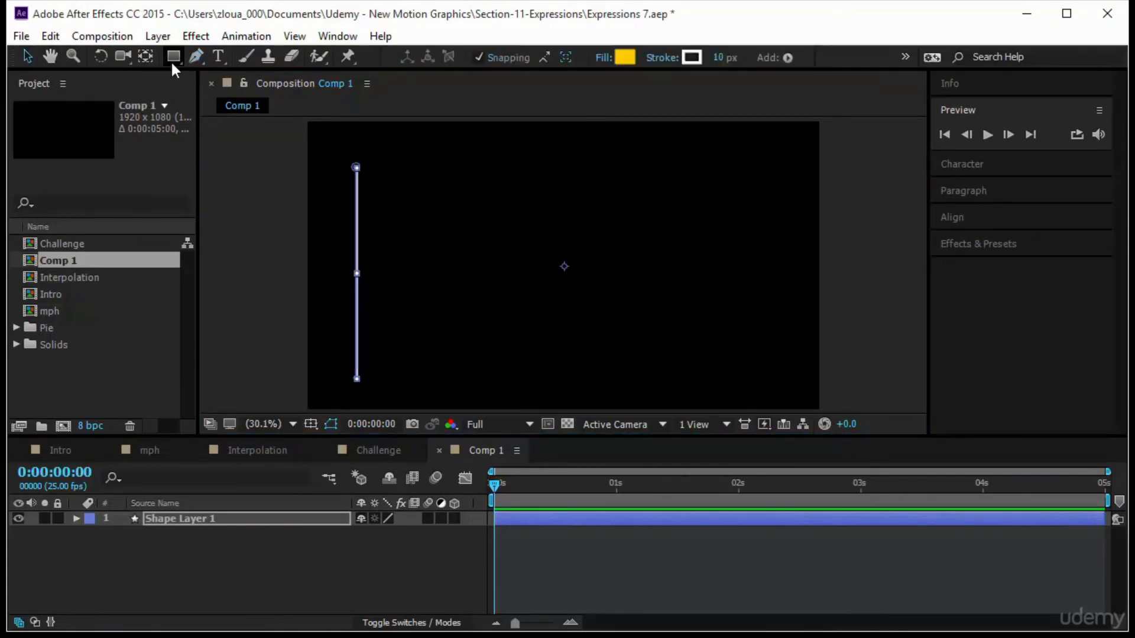
pyautogui.click(197, 58)
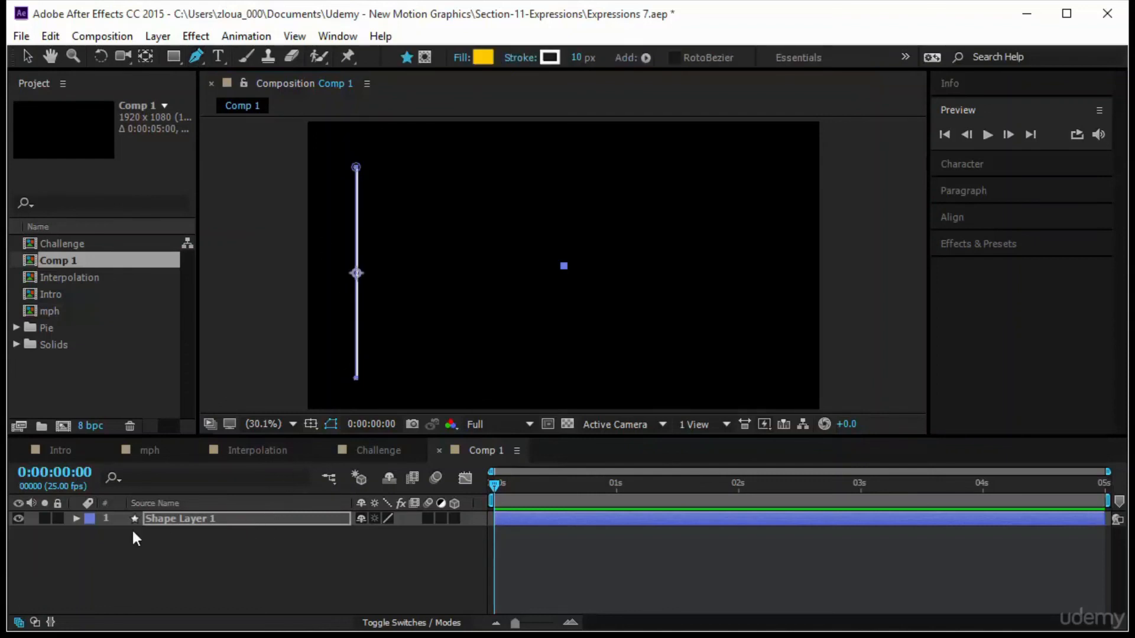
pyautogui.click(192, 523)
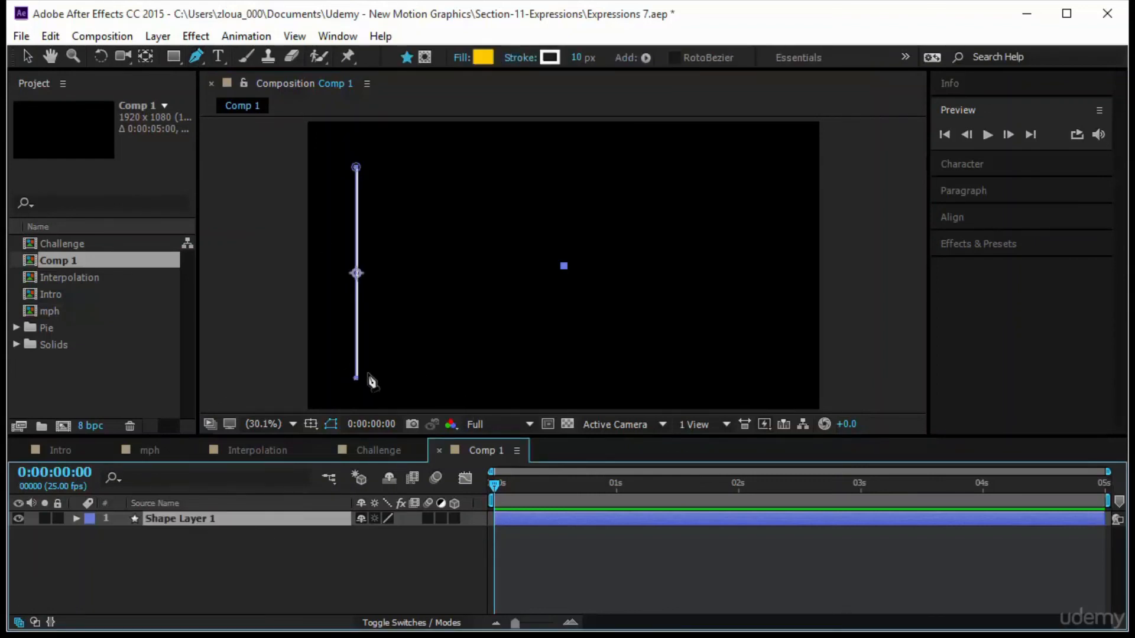
pyautogui.click(347, 360)
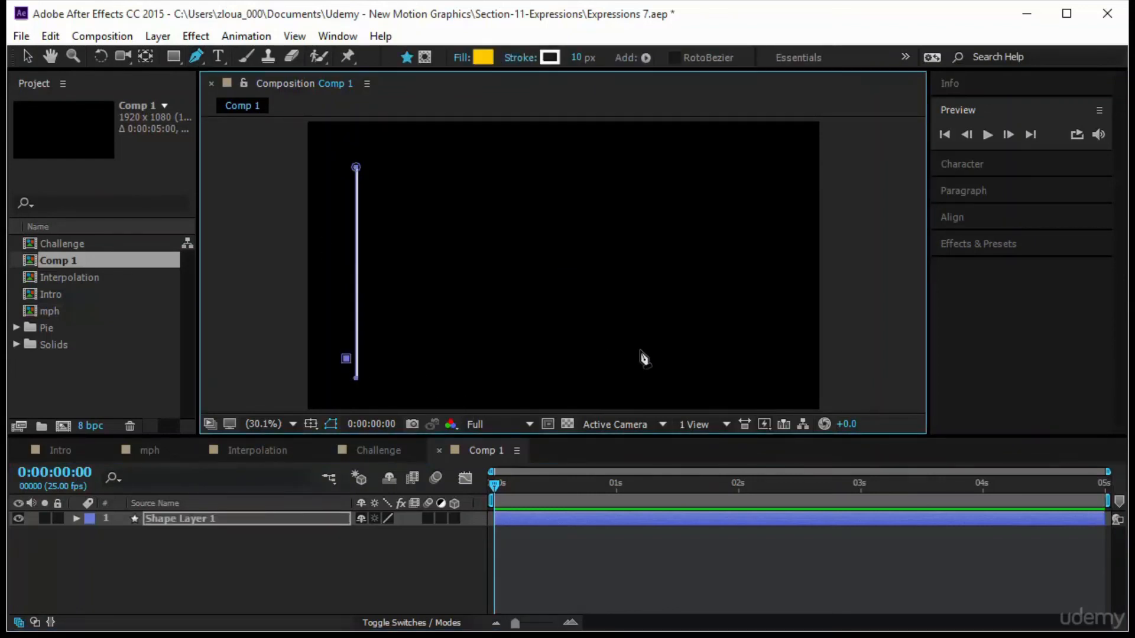
pyautogui.click(774, 359)
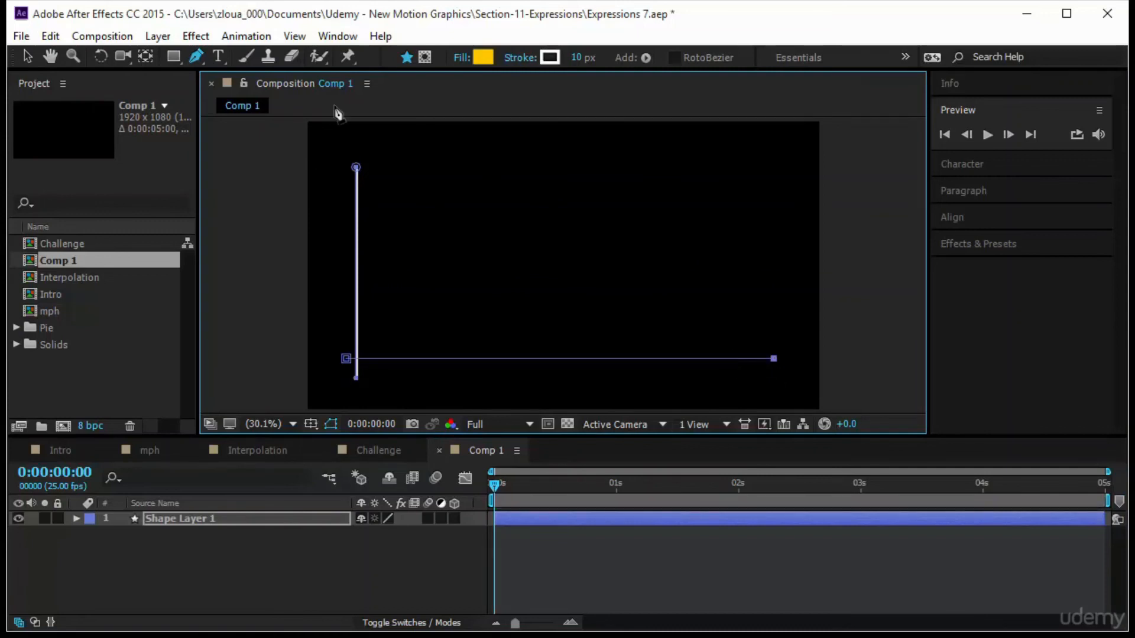
pyautogui.press('v')
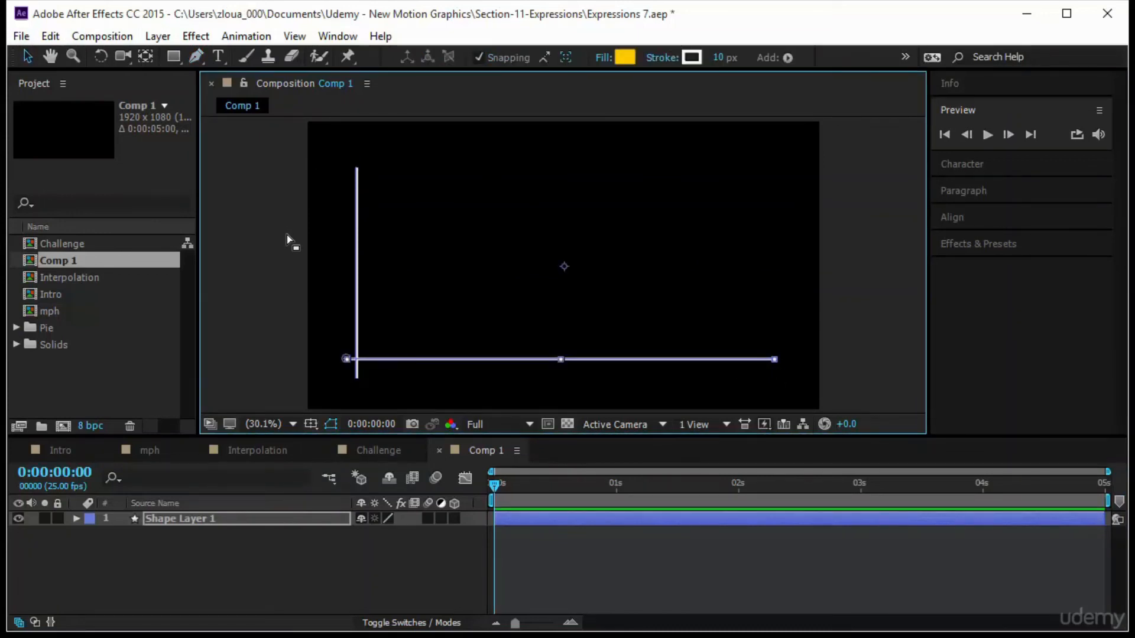
pyautogui.click(286, 235)
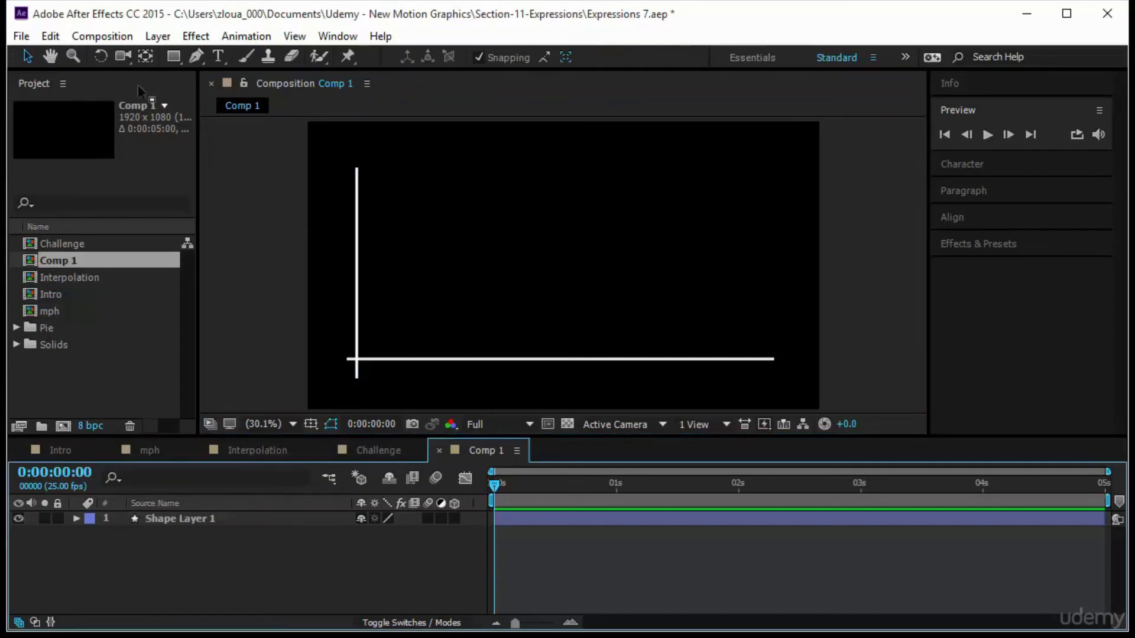
# Draw a tall yellow rectangle bar standing on the horizontal axis and set its stroke to none.
pyautogui.press('q')
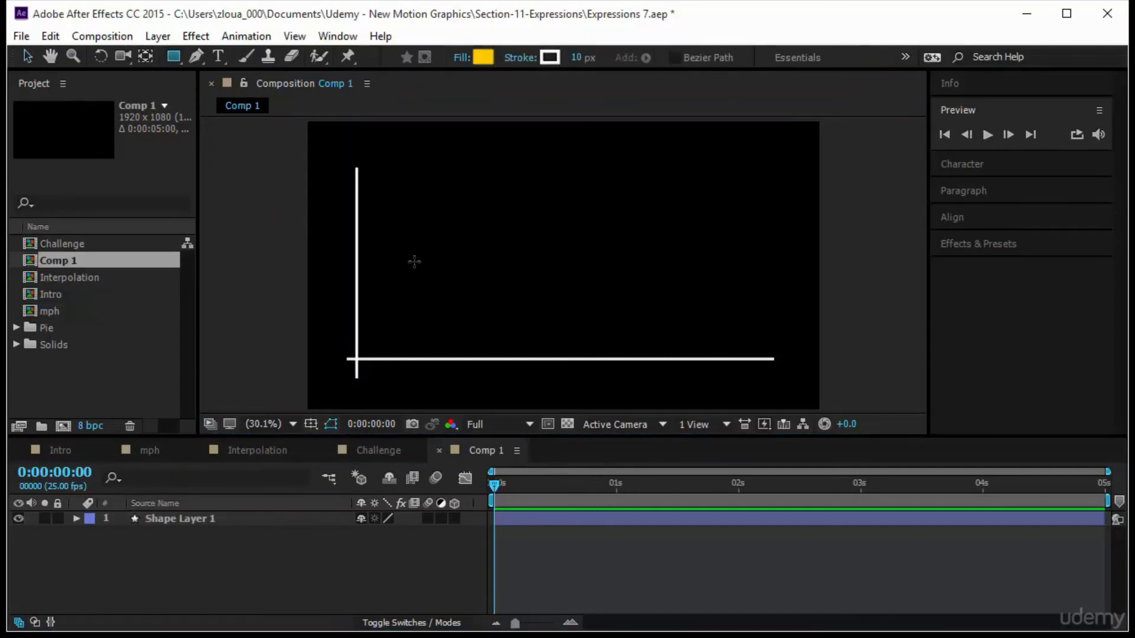
pyautogui.moveTo(403, 211); pyautogui.dragTo(479, 358)
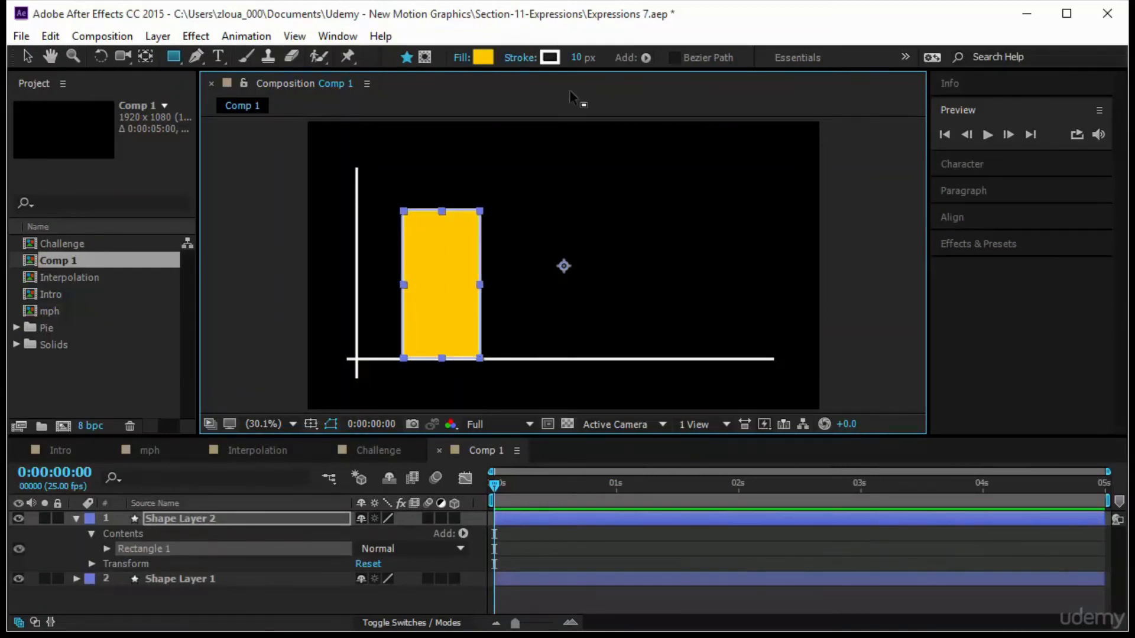
pyautogui.click(520, 58)
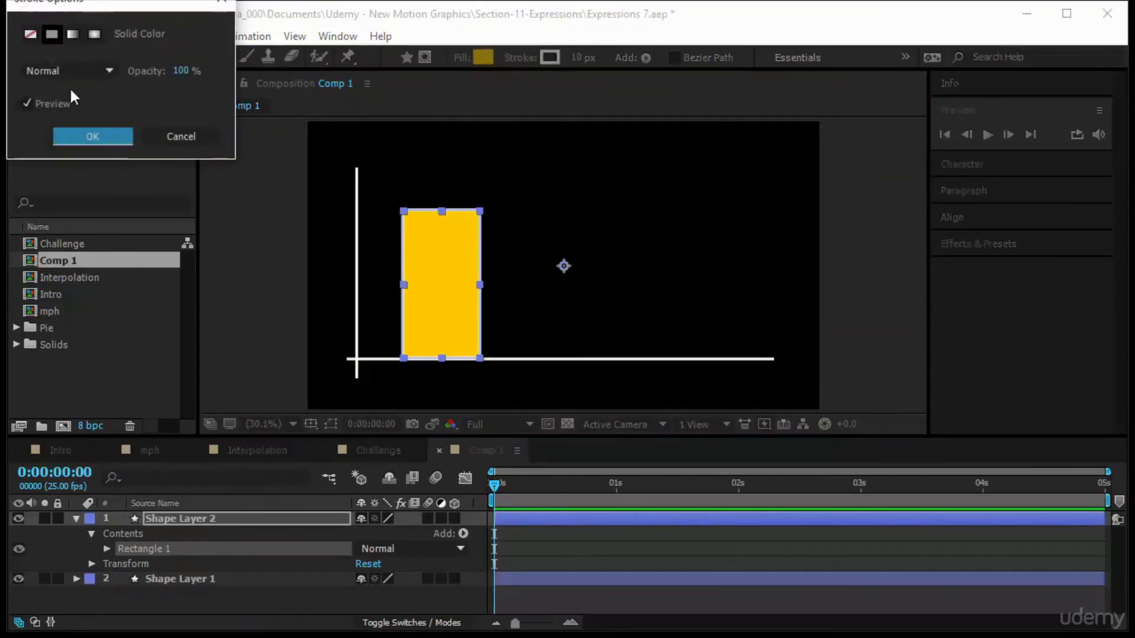
pyautogui.click(31, 34)
pyautogui.click(109, 140)
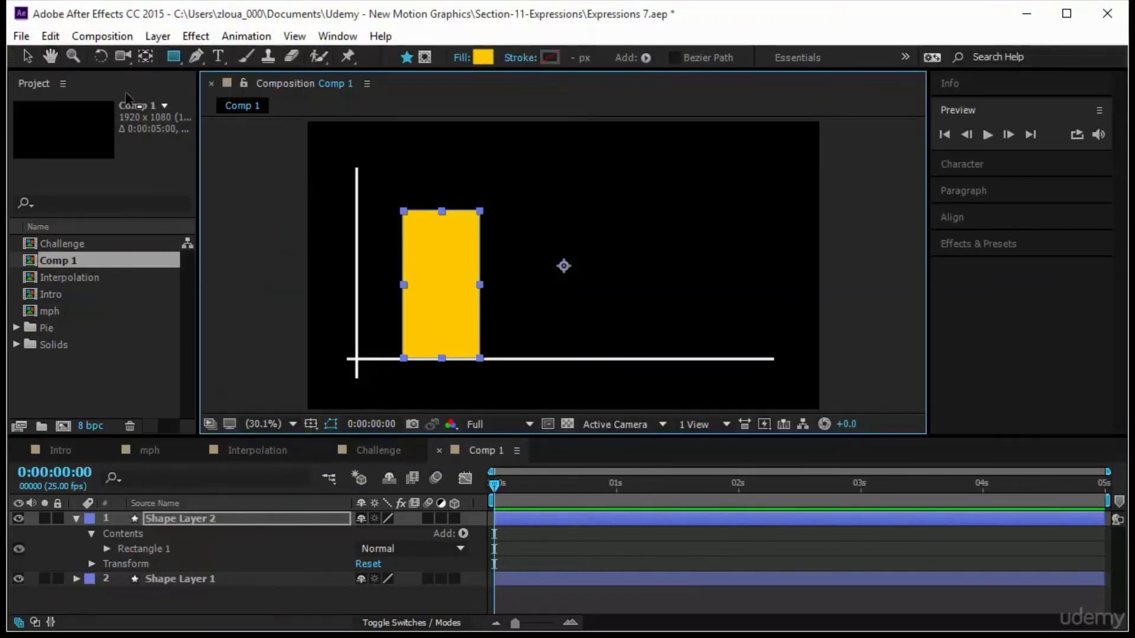
# Move the bar's anchor point to the bottom center of the rectangle with the Pan Behind tool.
pyautogui.hotkey('ctrl', 'alt', 'Home')
pyautogui.press('v')
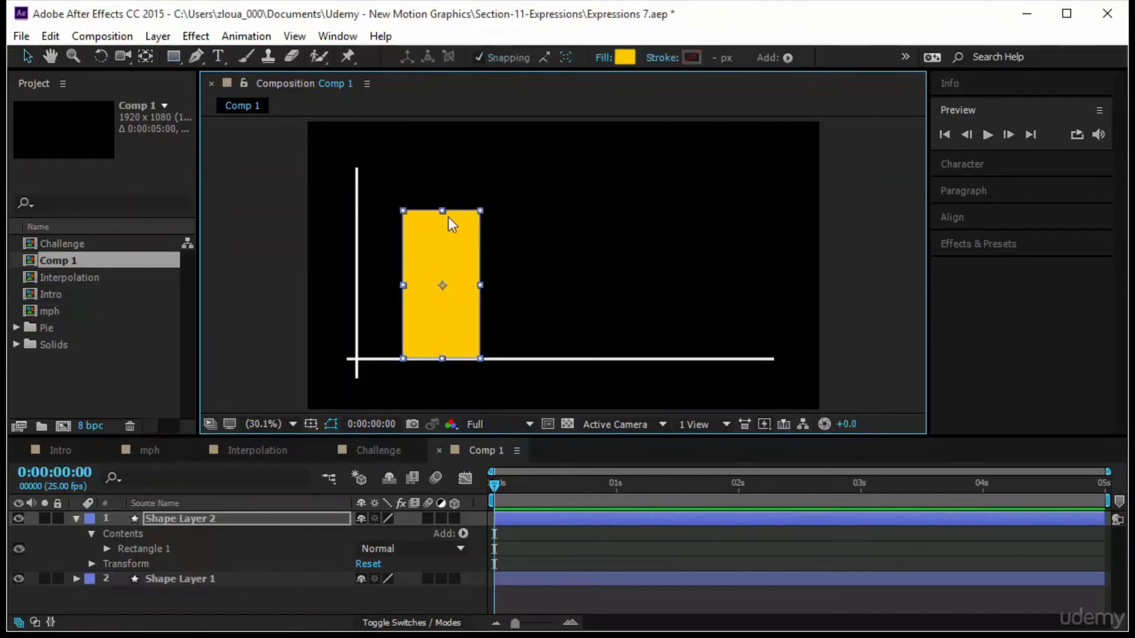
pyautogui.click(501, 238)
pyautogui.click(451, 238)
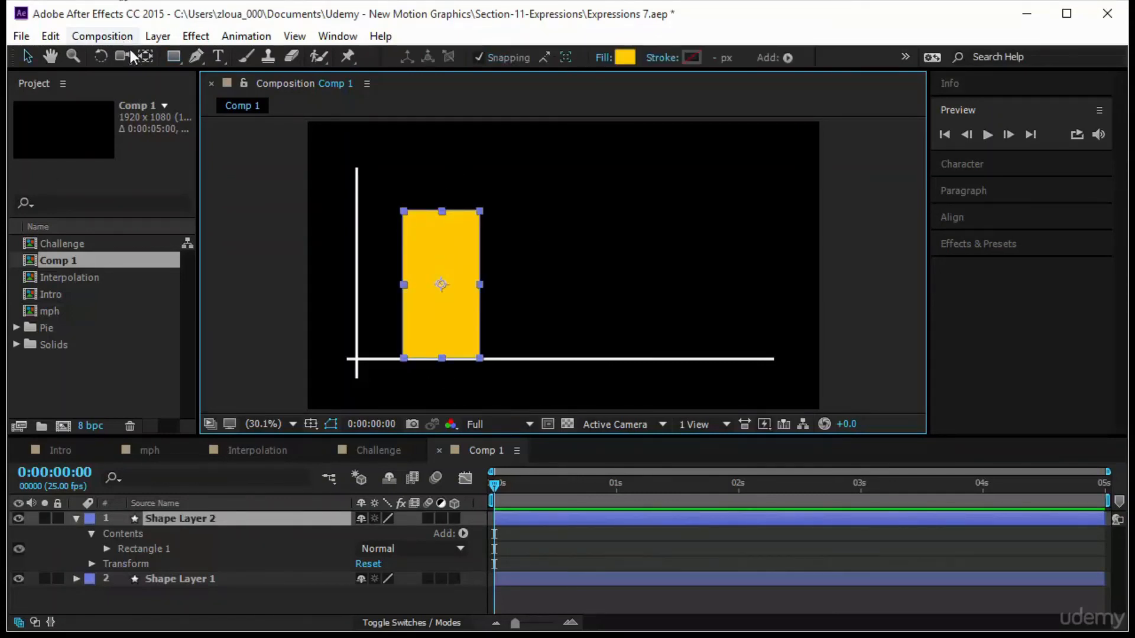
pyautogui.press('y')
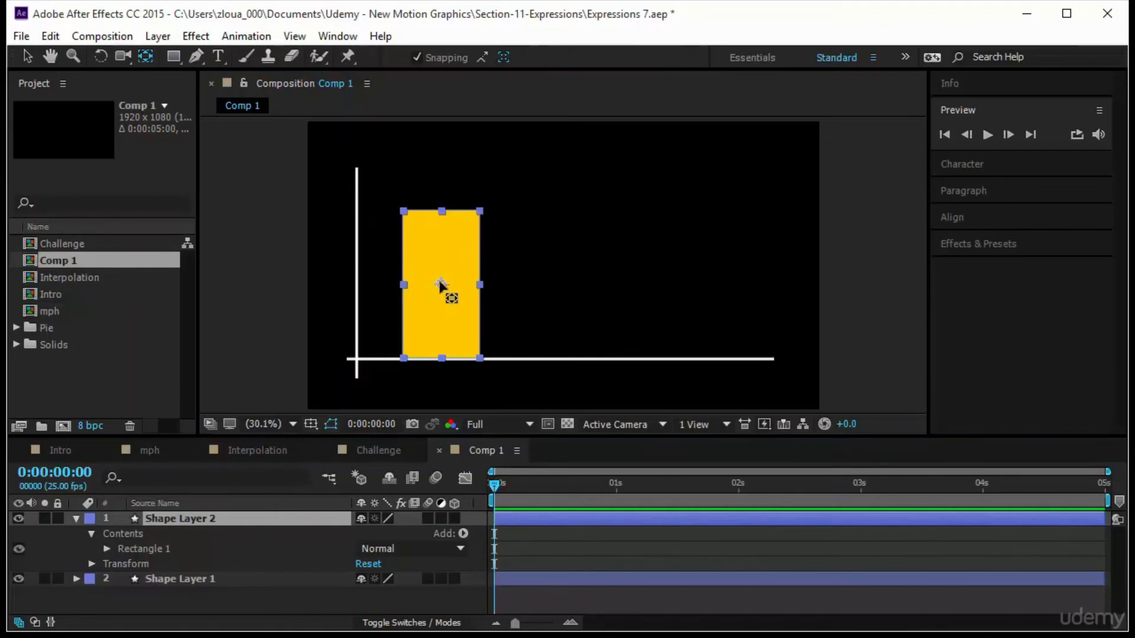
pyautogui.moveTo(447, 288); pyautogui.dragTo(441, 358)
pyautogui.click(526, 330)
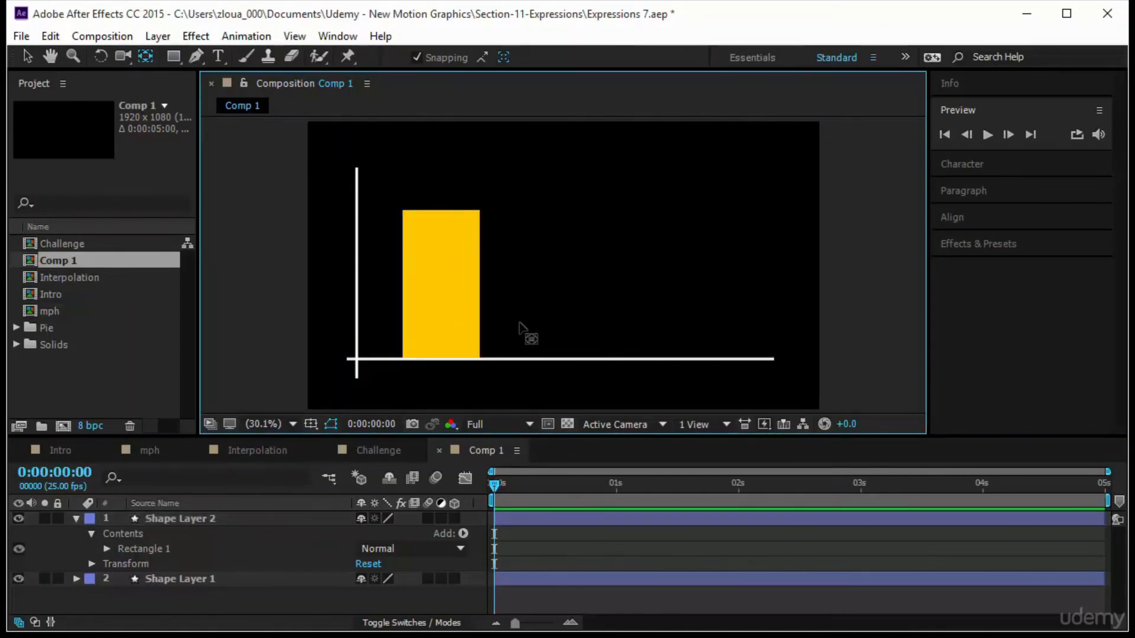
pyautogui.click(464, 325)
# Collapse the bar layer and rename it as Bar 1.
pyautogui.click(77, 518)
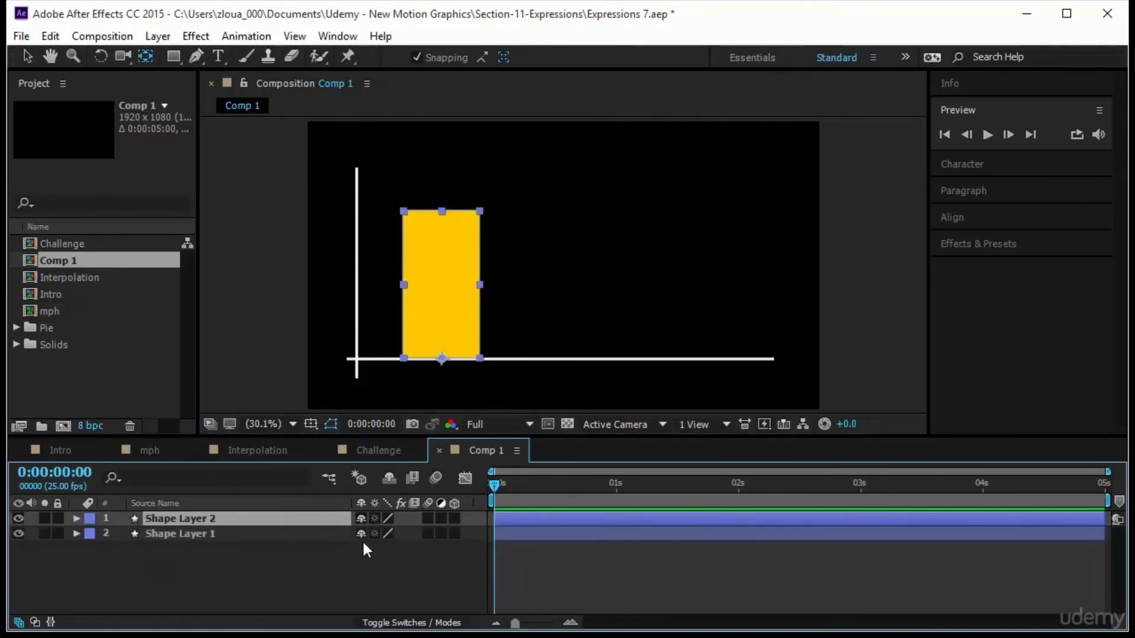
pyautogui.click(423, 558)
pyautogui.click(237, 516)
pyautogui.press('Return')
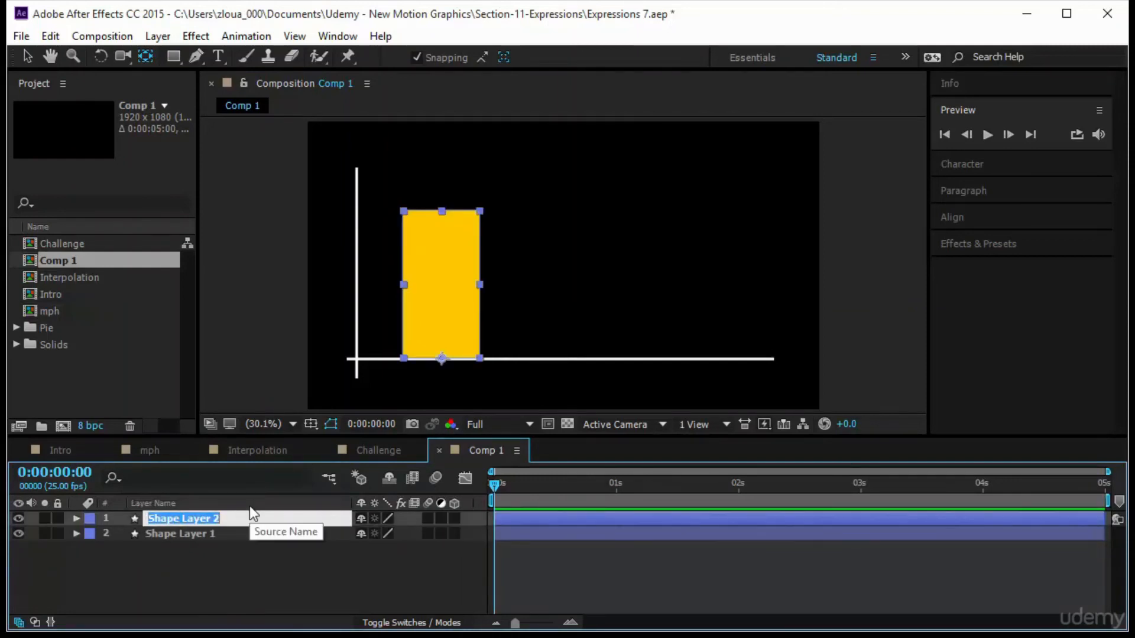
pyautogui.write('Bar 1')
pyautogui.press('Return')
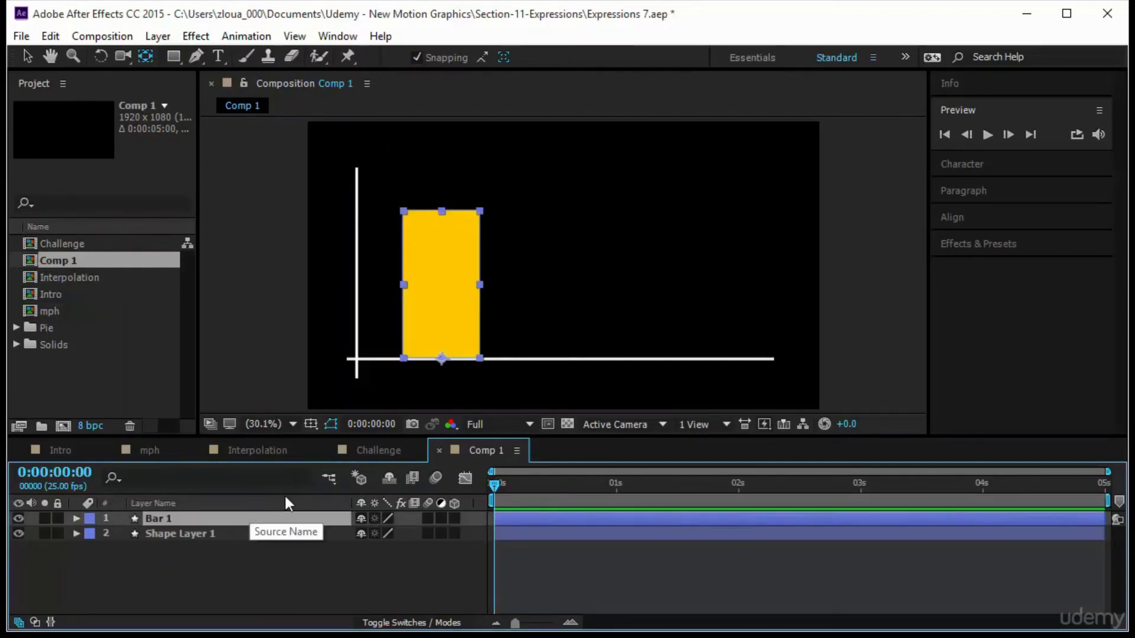
# Create a text layer reading 123 on the bar's base with the Type tool.
pyautogui.click(218, 56)
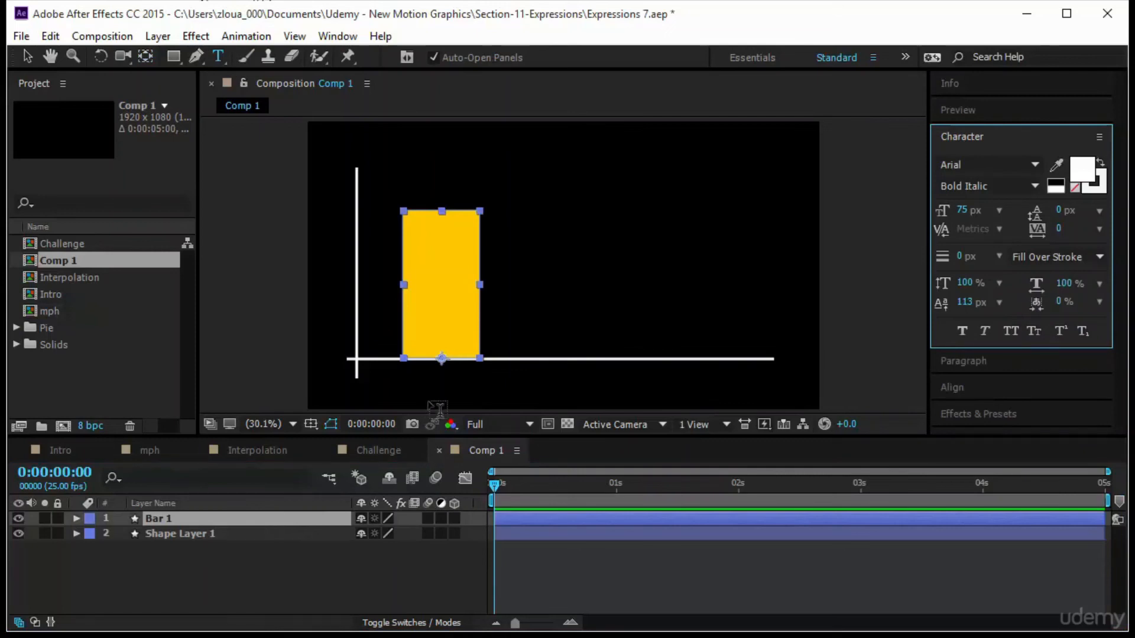
pyautogui.click(423, 363)
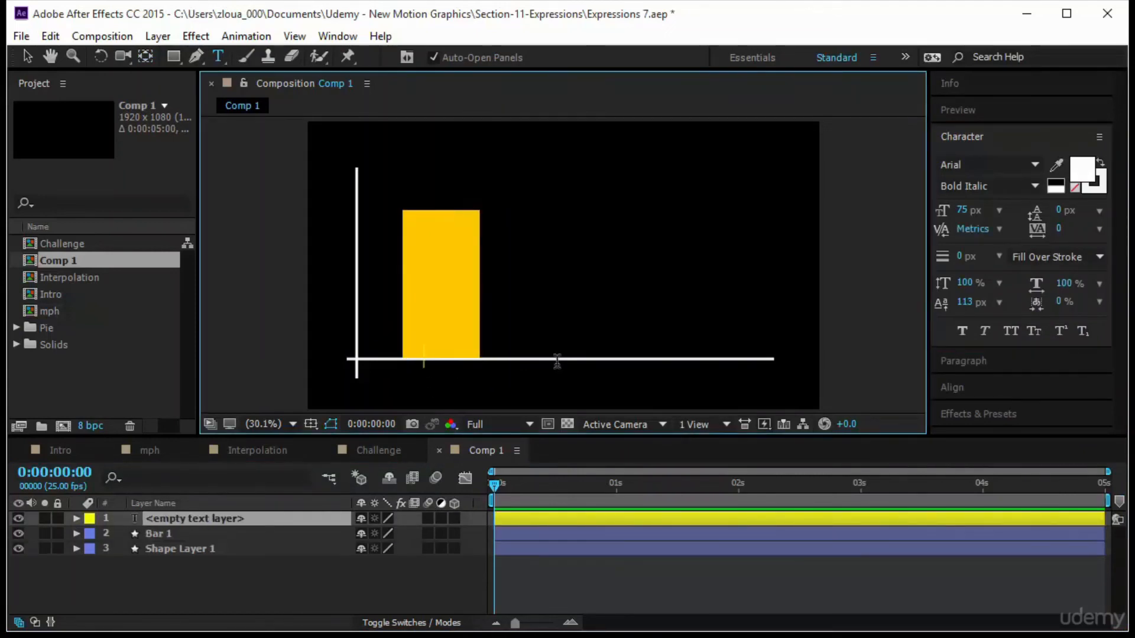
pyautogui.write('123')
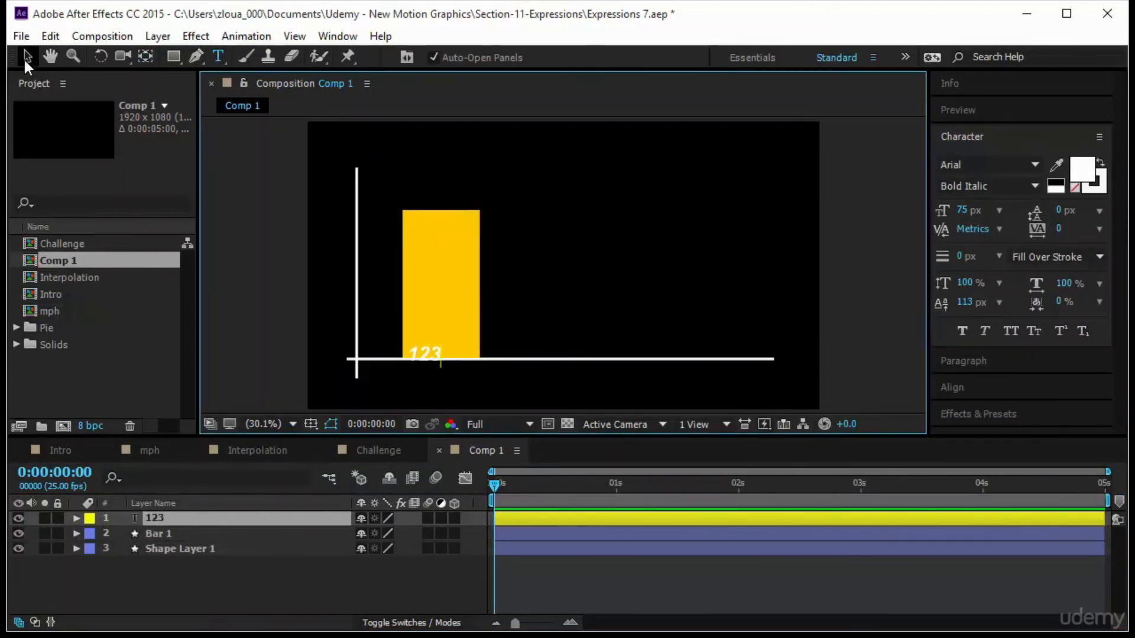
pyautogui.click(26, 57)
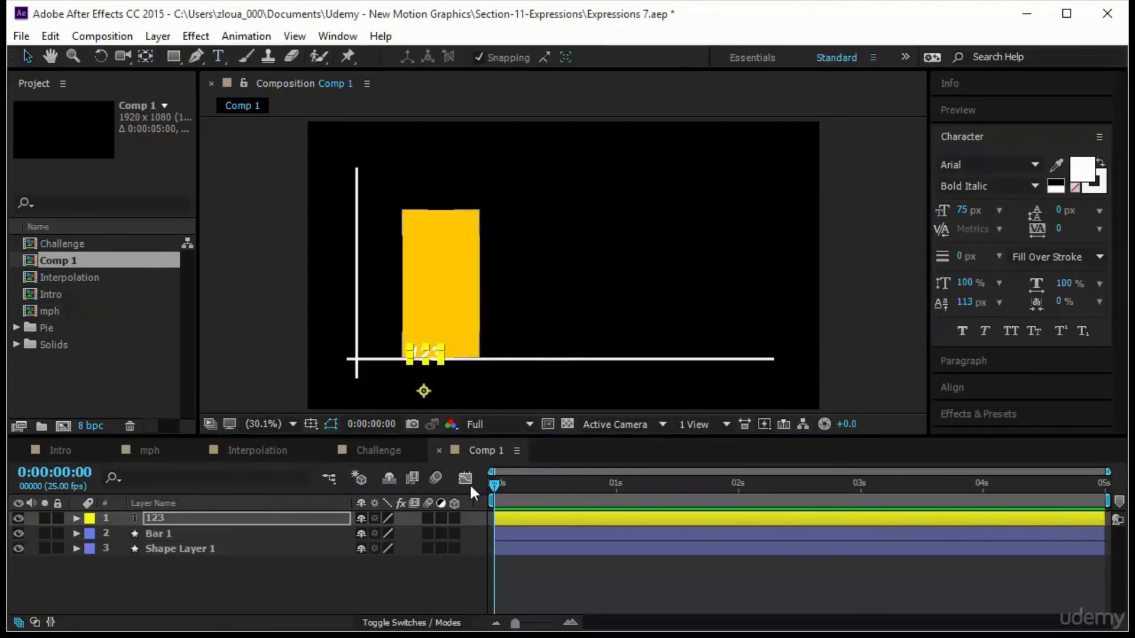
pyautogui.click(818, 275)
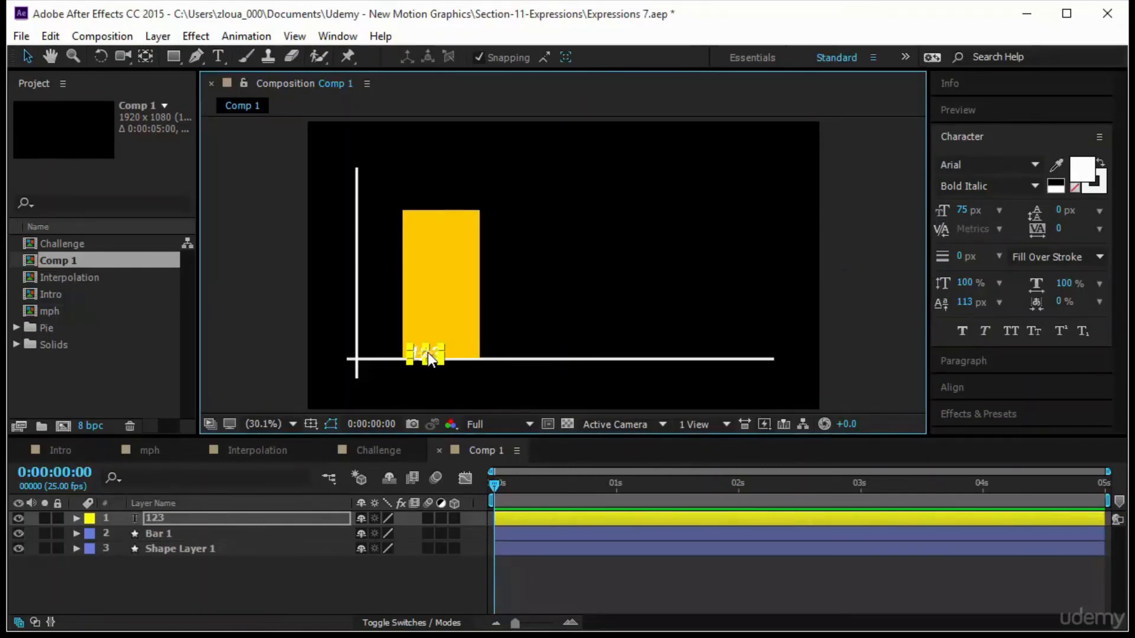
# Move the 123 text below the horizontal axis, centred under the bar, with snapping off.
pyautogui.moveTo(429, 359)
pyautogui.mouseDown()
pyautogui.moveTo(437, 387)
pyautogui.moveTo(441, 359)
pyautogui.moveTo(453, 379)
pyautogui.mouseUp()
pyautogui.click(477, 57)
pyautogui.click(509, 377)
# Keyframe Bar 1's scale, unlink its proportions, and set the vertical scale to 110% at frame 10.
pyautogui.click(425, 326)
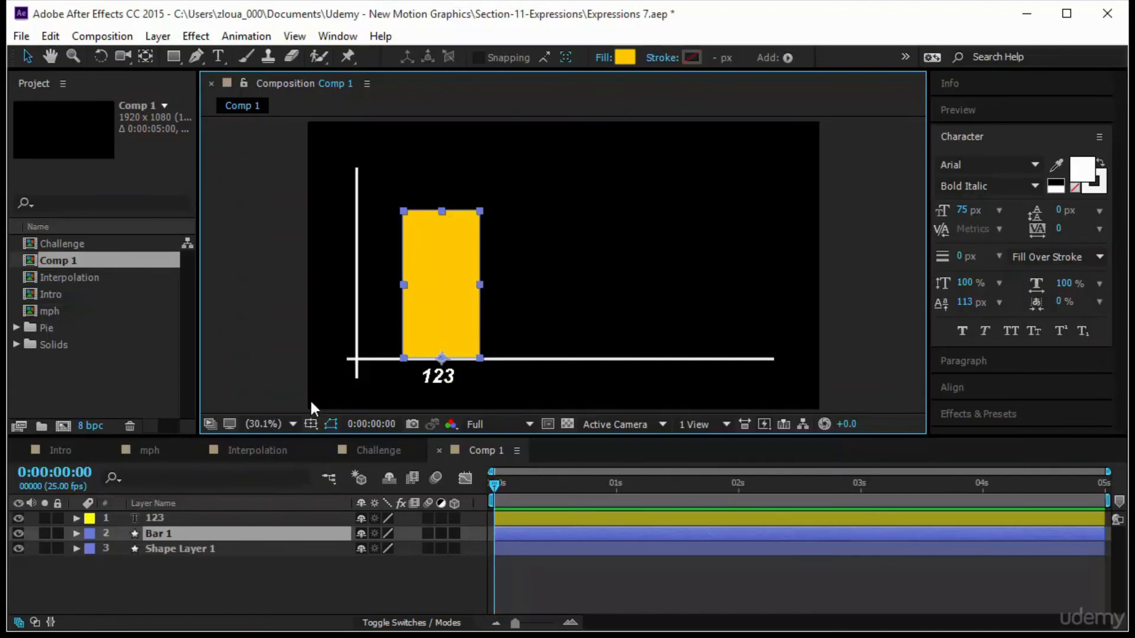
pyautogui.click(76, 533)
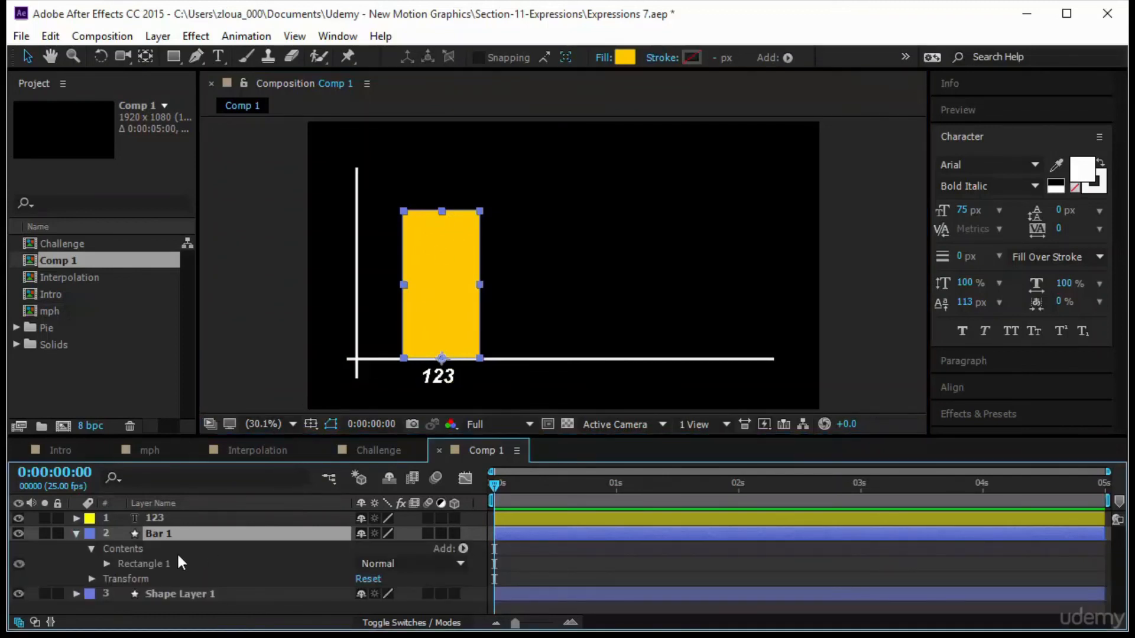
pyautogui.press('s')
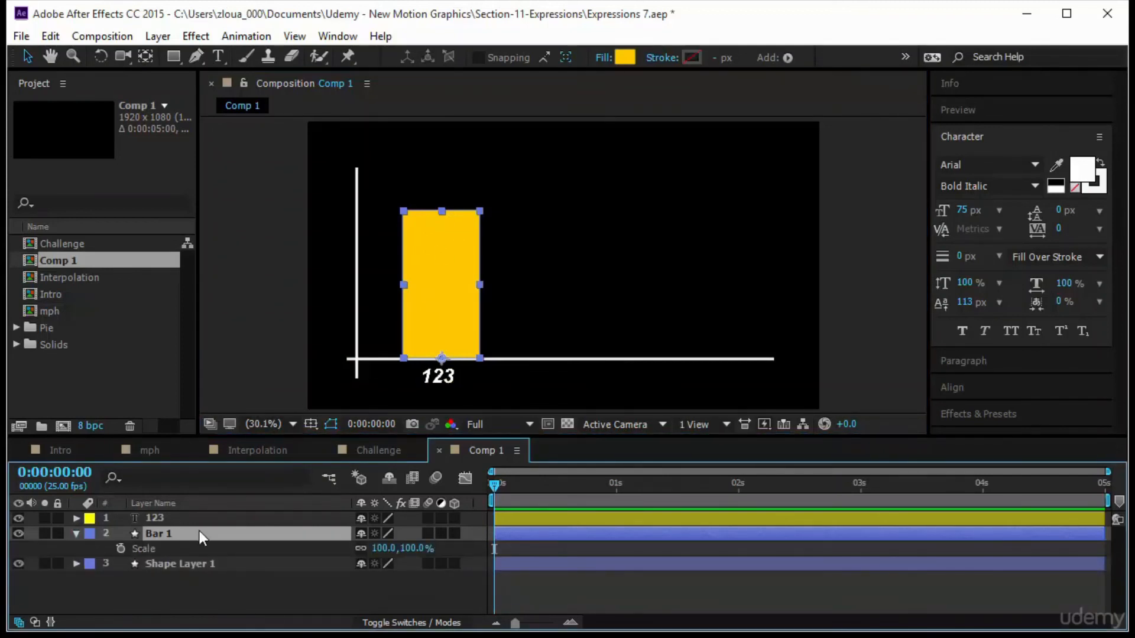
pyautogui.click(120, 549)
pyautogui.moveTo(494, 488); pyautogui.dragTo(540, 503)
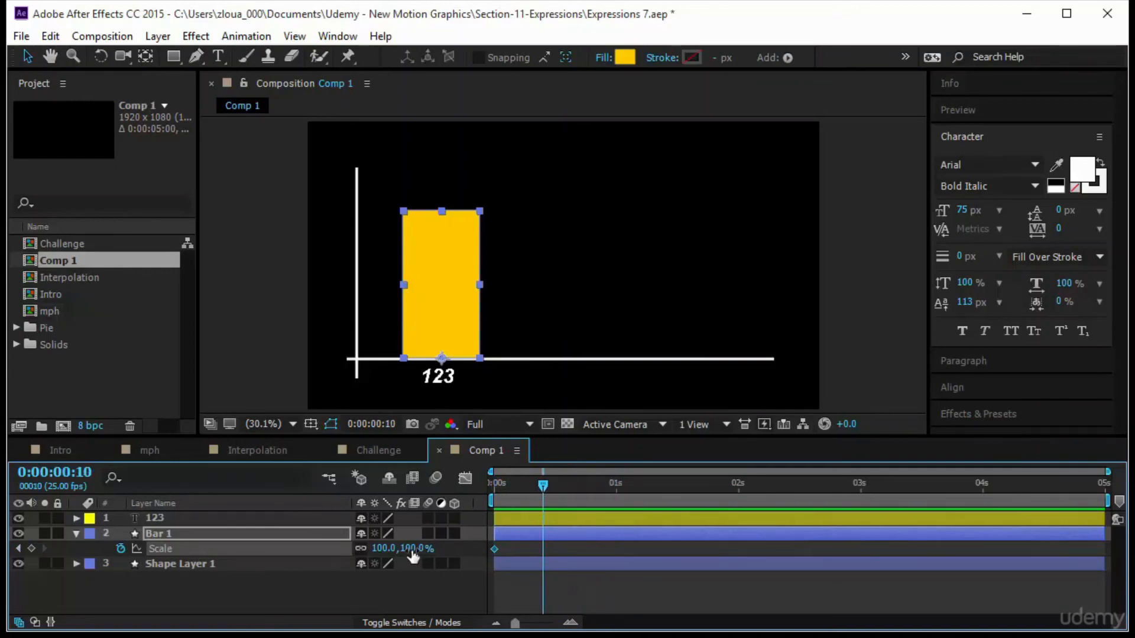
pyautogui.click(360, 548)
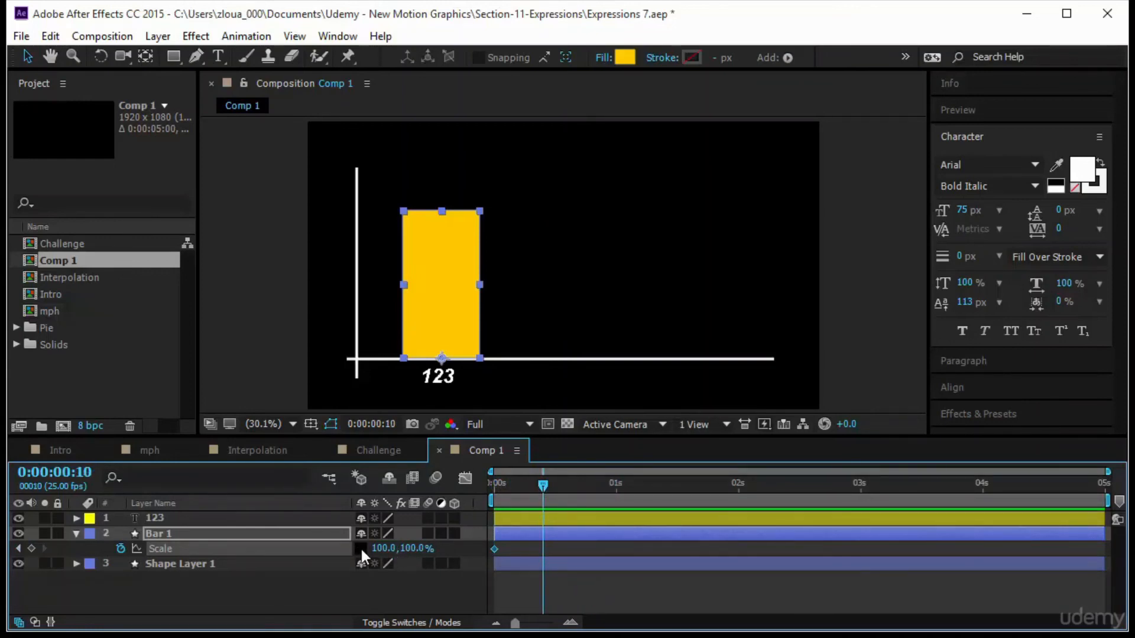
pyautogui.moveTo(418, 548); pyautogui.dragTo(469, 519)
pyautogui.click(417, 548)
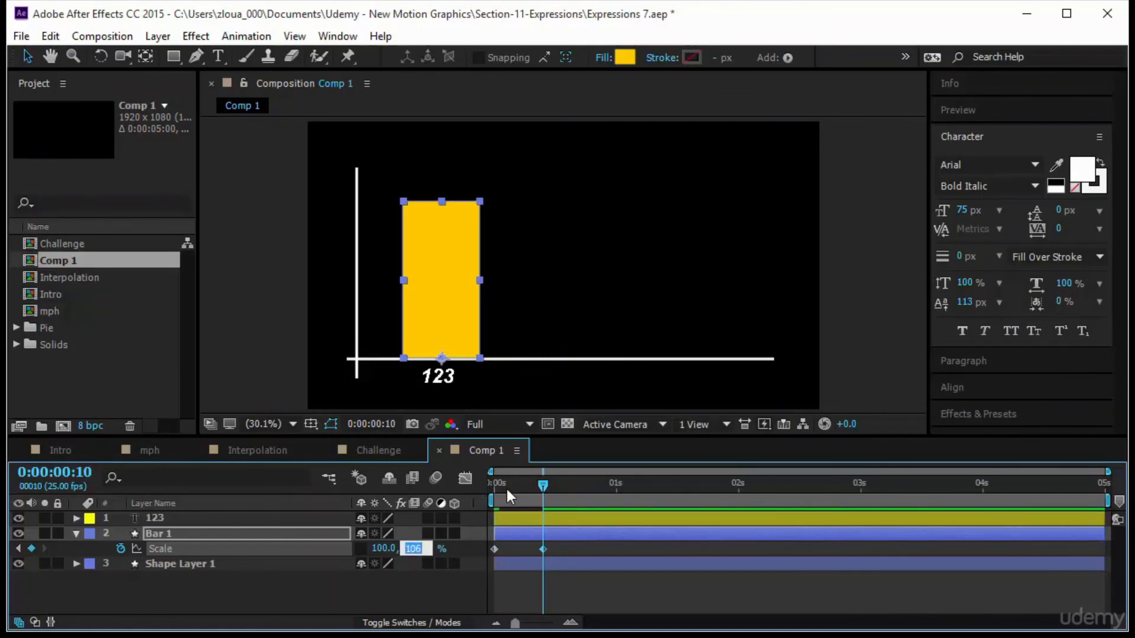
pyautogui.write('110')
pyautogui.press('Return')
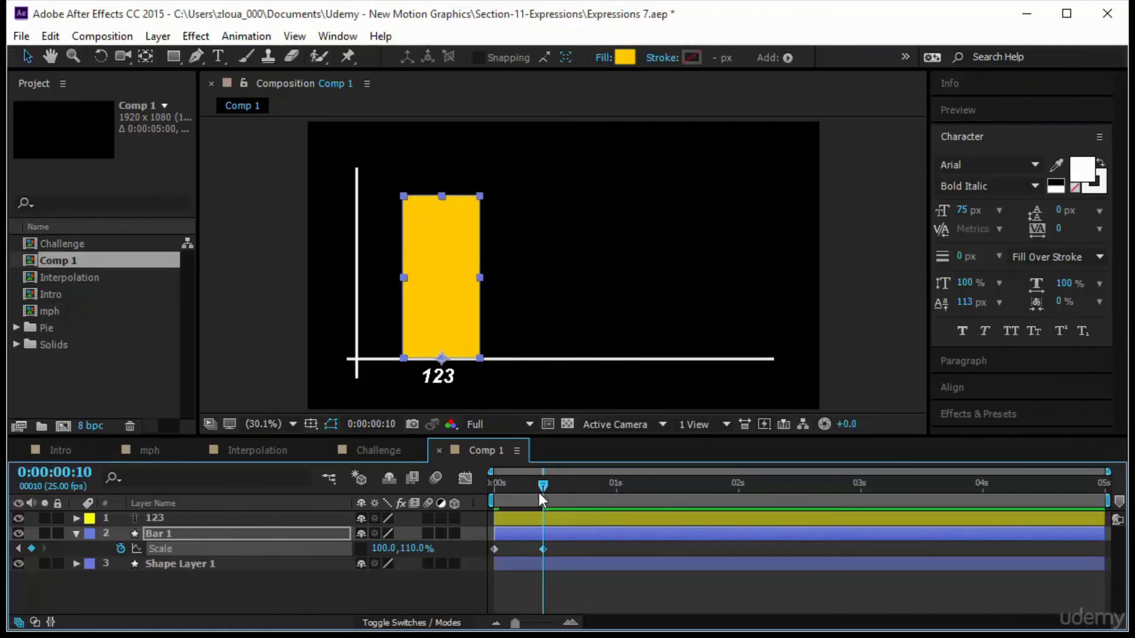
# Set the bar's vertical scale to 0% at the first frame.
pyautogui.moveTo(538, 492); pyautogui.dragTo(437, 506)
pyautogui.click(416, 548)
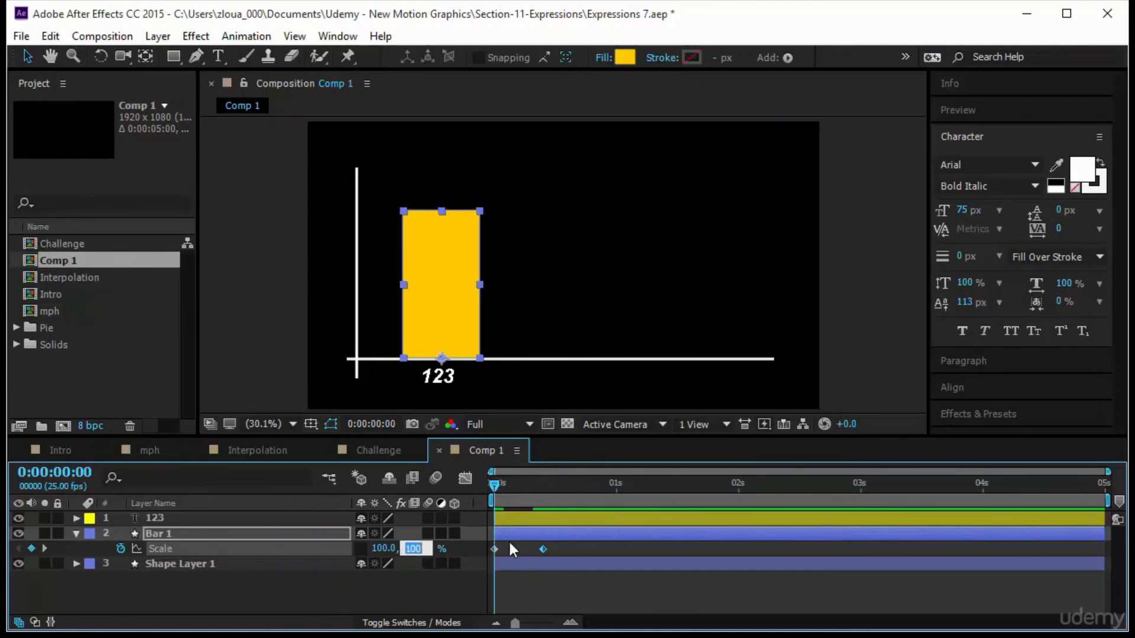
pyautogui.write('0')
pyautogui.press('Return')
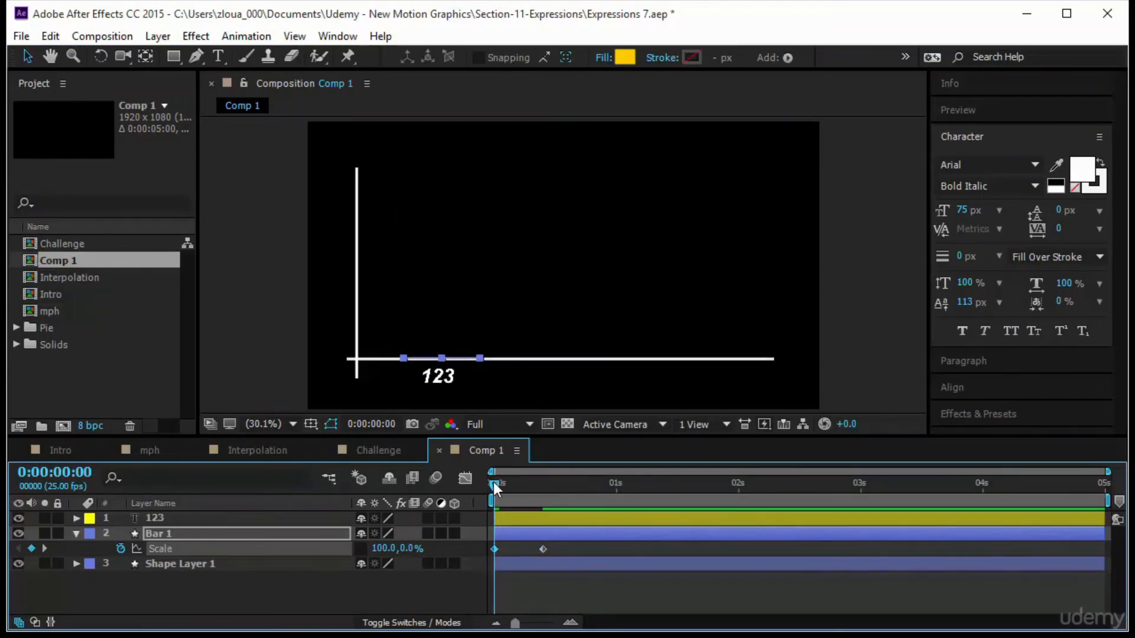
pyautogui.moveTo(496, 489); pyautogui.dragTo(555, 492)
pyautogui.click(576, 585)
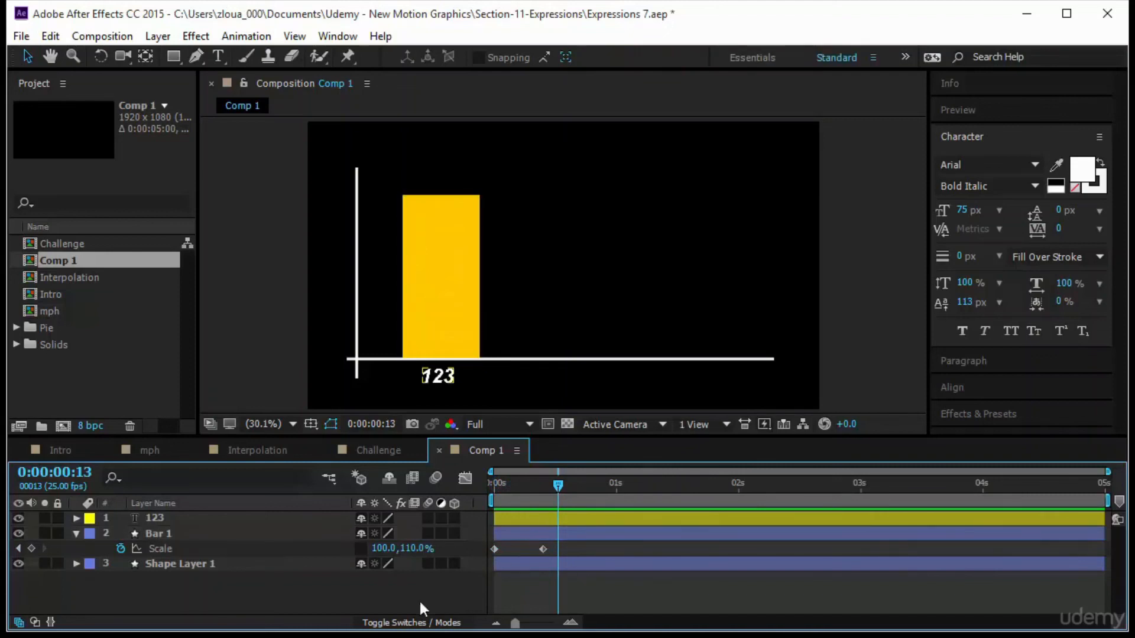
# Add an expression to the text's Source Text and pick-whip it to Bar 1's vertical scale.
pyautogui.click(254, 517)
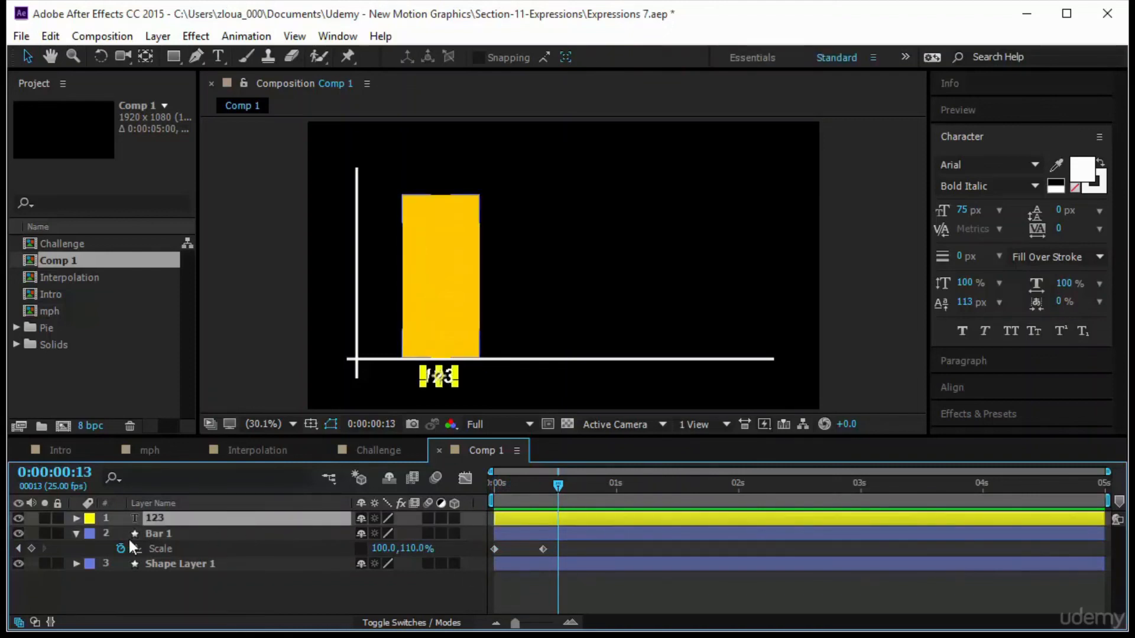
pyautogui.click(76, 518)
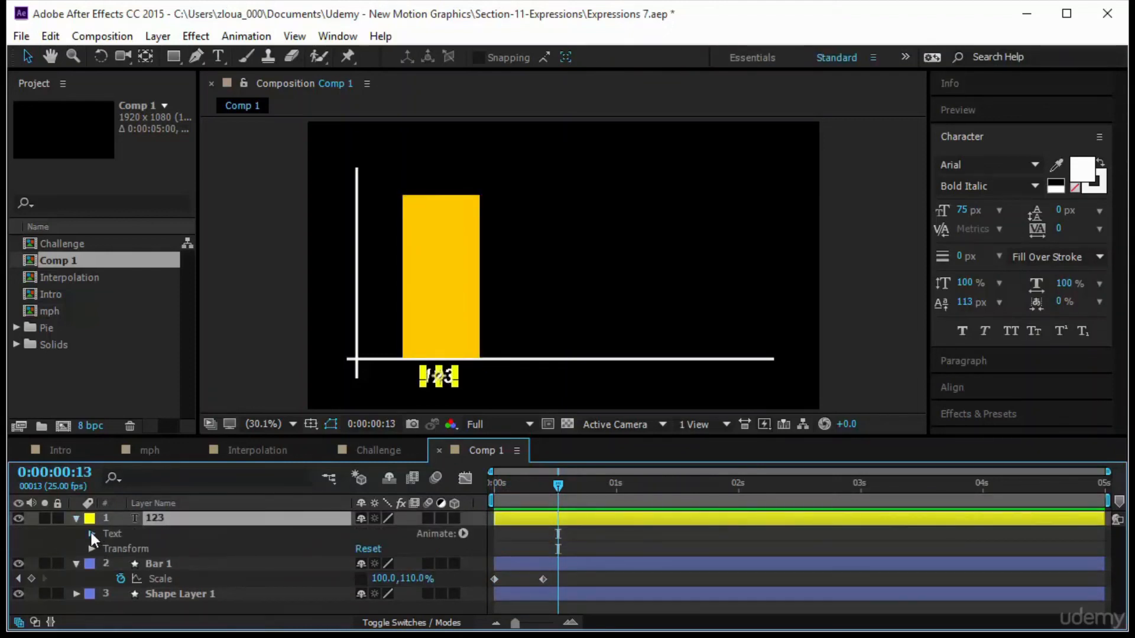
pyautogui.click(91, 533)
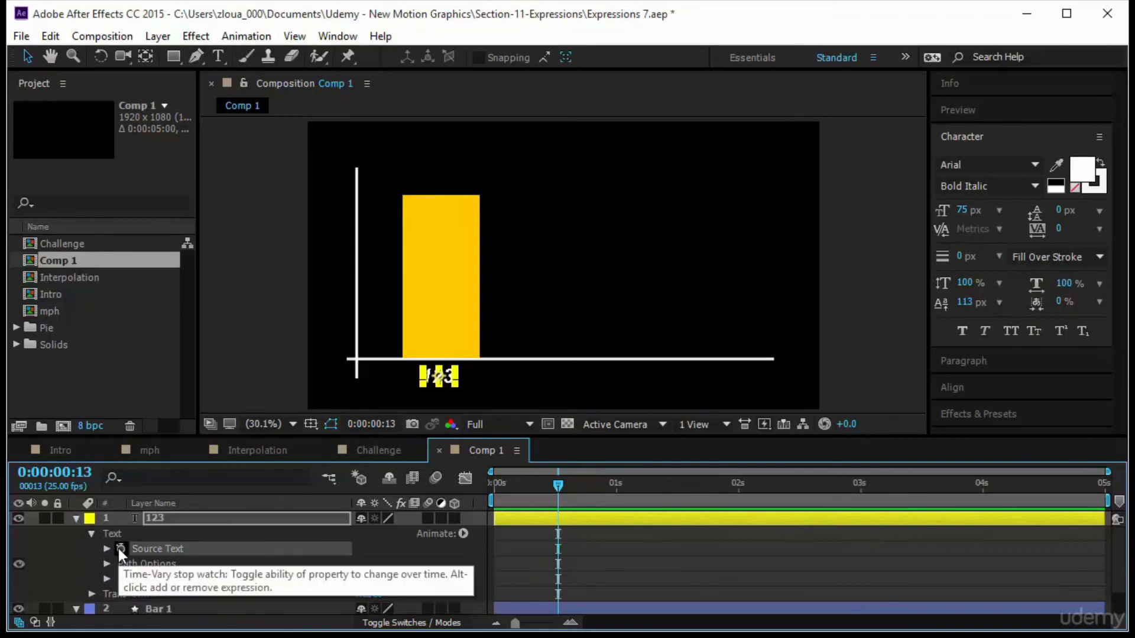
pyautogui.keyDown('alt'); pyautogui.click(119, 548); pyautogui.keyUp('alt')
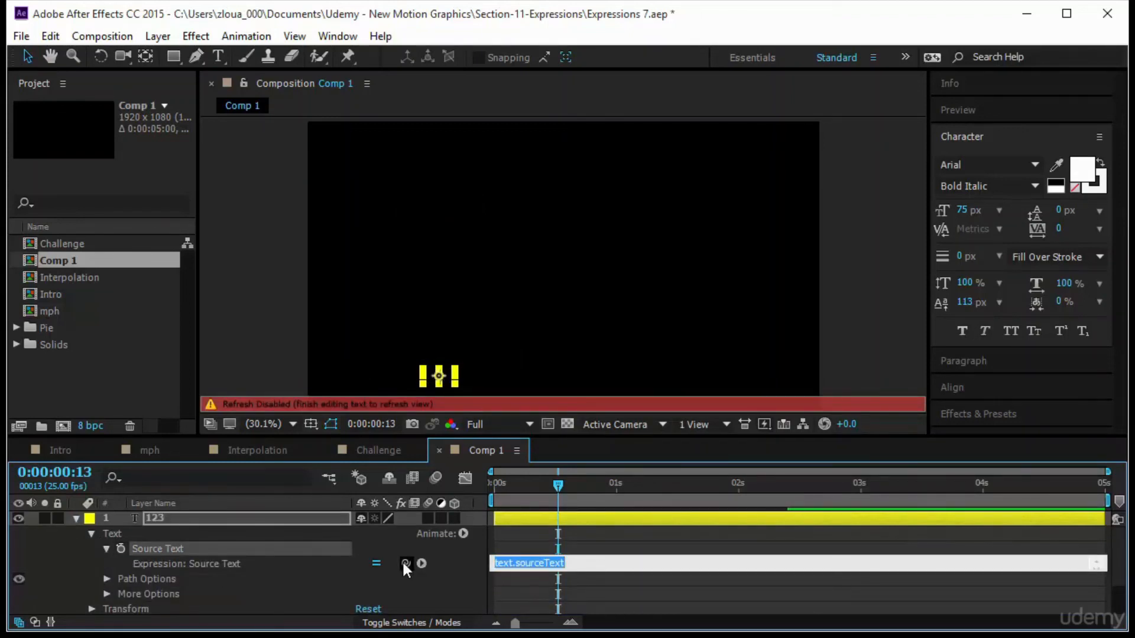
pyautogui.moveTo(405, 563); pyautogui.dragTo(418, 587)
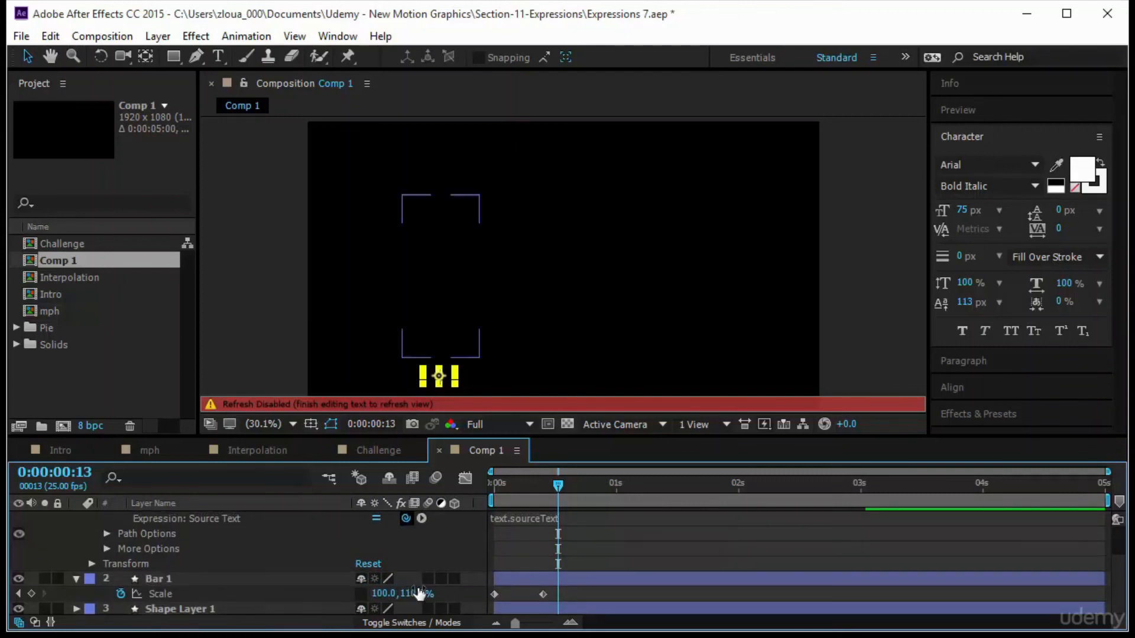
pyautogui.click(669, 536)
# Move the bar's 110% scale keyframe slightly later in time.
pyautogui.press('space')
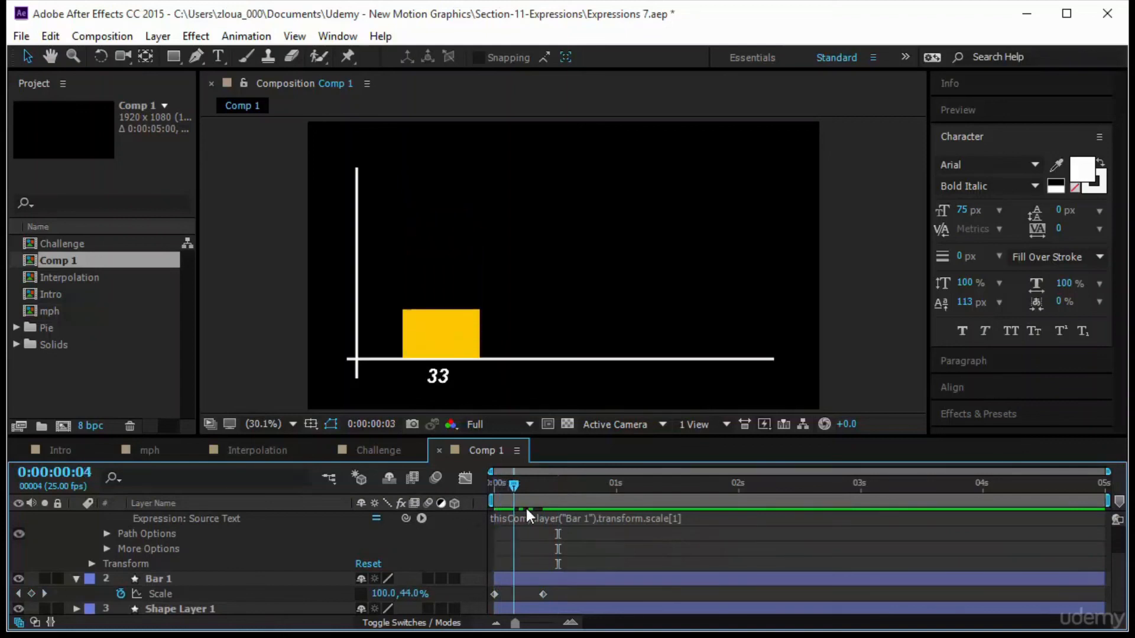
pyautogui.press('space')
pyautogui.moveTo(513, 525); pyautogui.dragTo(594, 533)
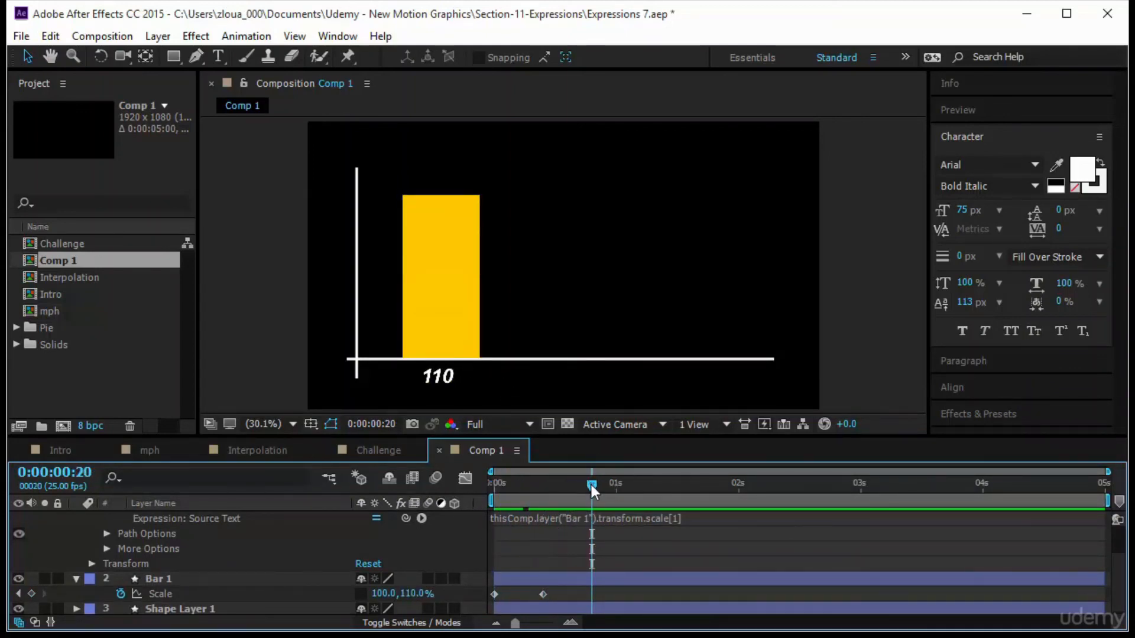
pyautogui.moveTo(591, 485); pyautogui.dragTo(539, 495)
pyautogui.click(543, 594)
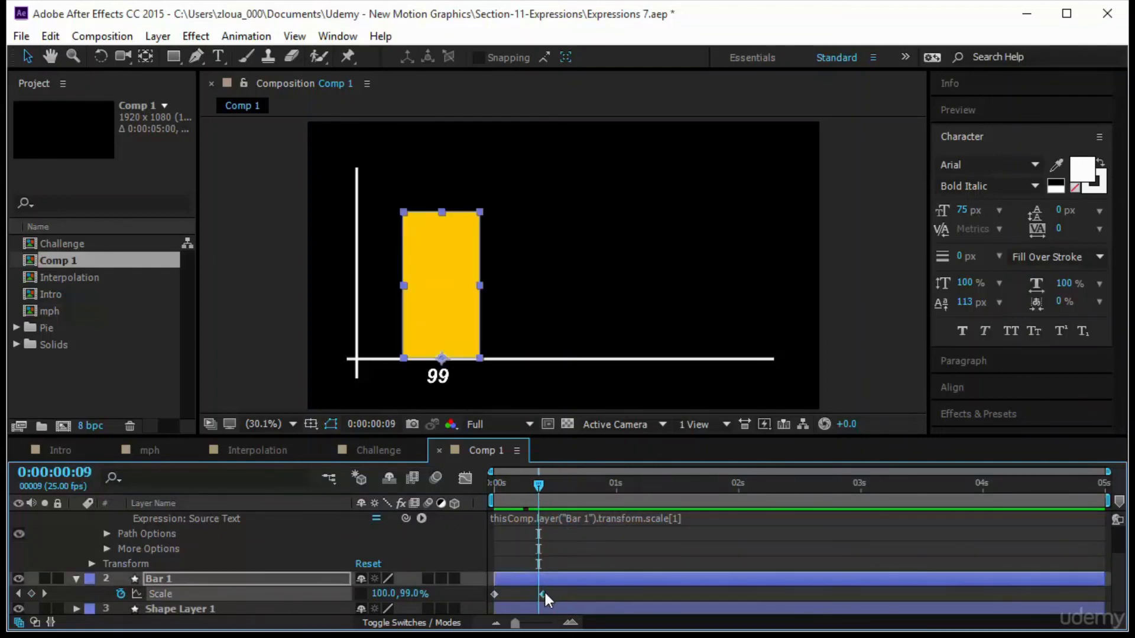
pyautogui.moveTo(544, 590); pyautogui.dragTo(556, 591)
pyautogui.moveTo(537, 484); pyautogui.dragTo(532, 512)
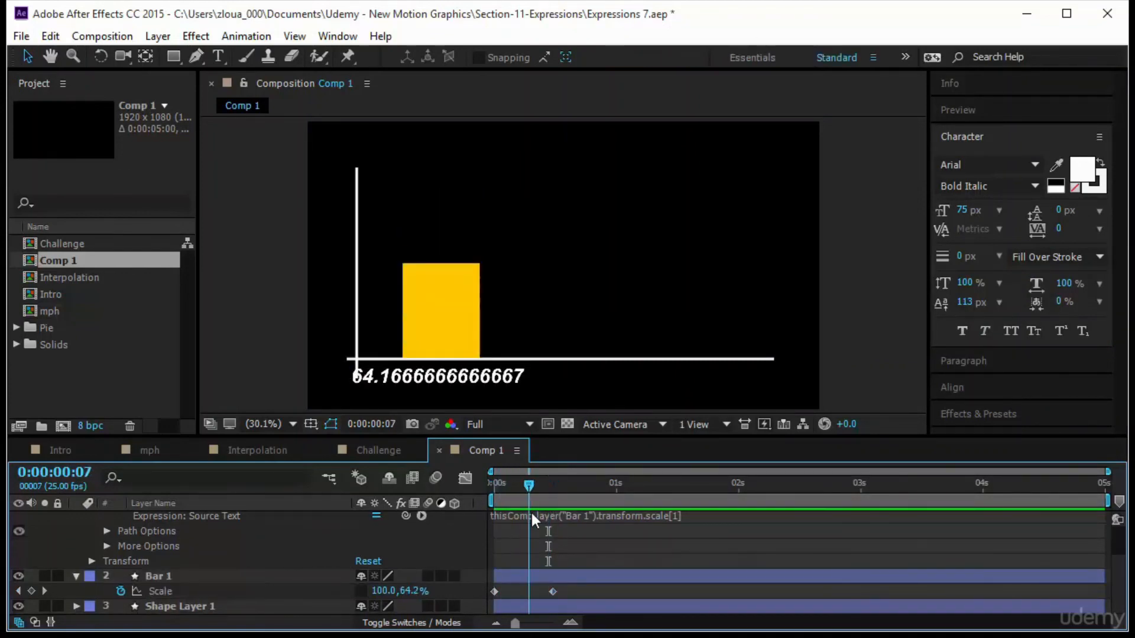
# Wrap the Source Text expression in Math.round() so the label shows whole numbers.
pyautogui.click(512, 517)
pyautogui.scroll(1, 524, 538)
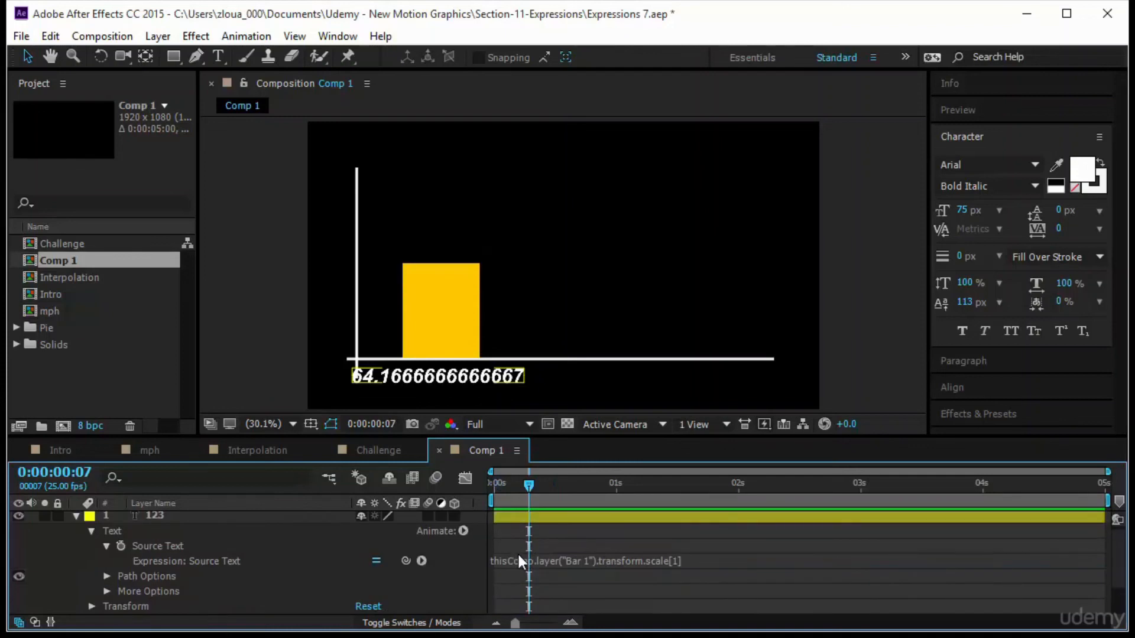
pyautogui.click(518, 557)
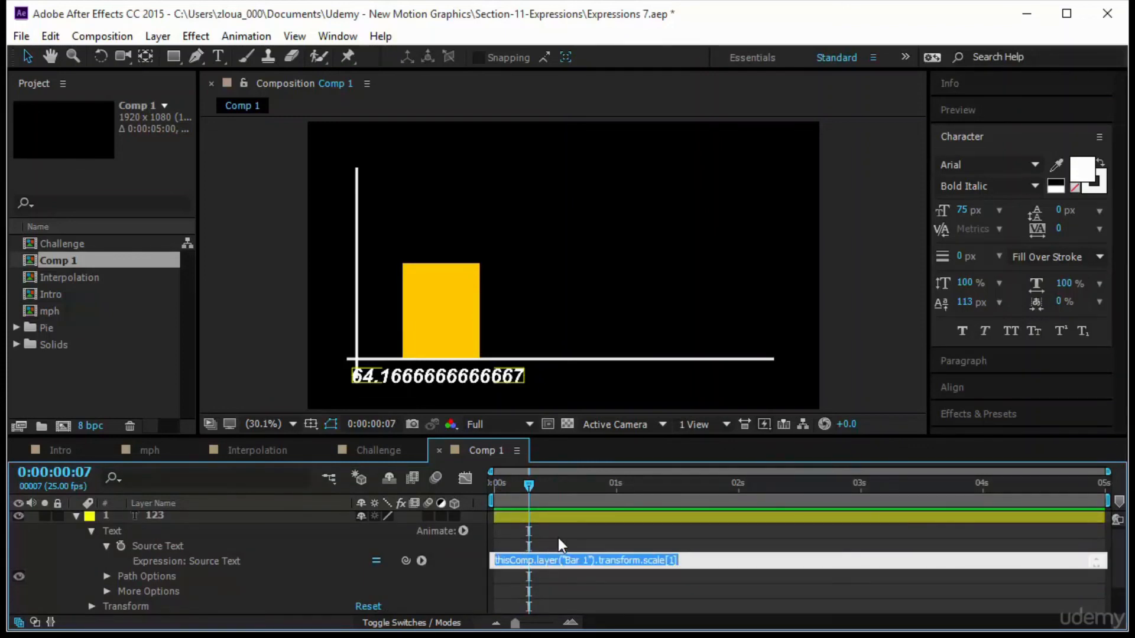
pyautogui.press('Home')
pyautogui.write('Math')
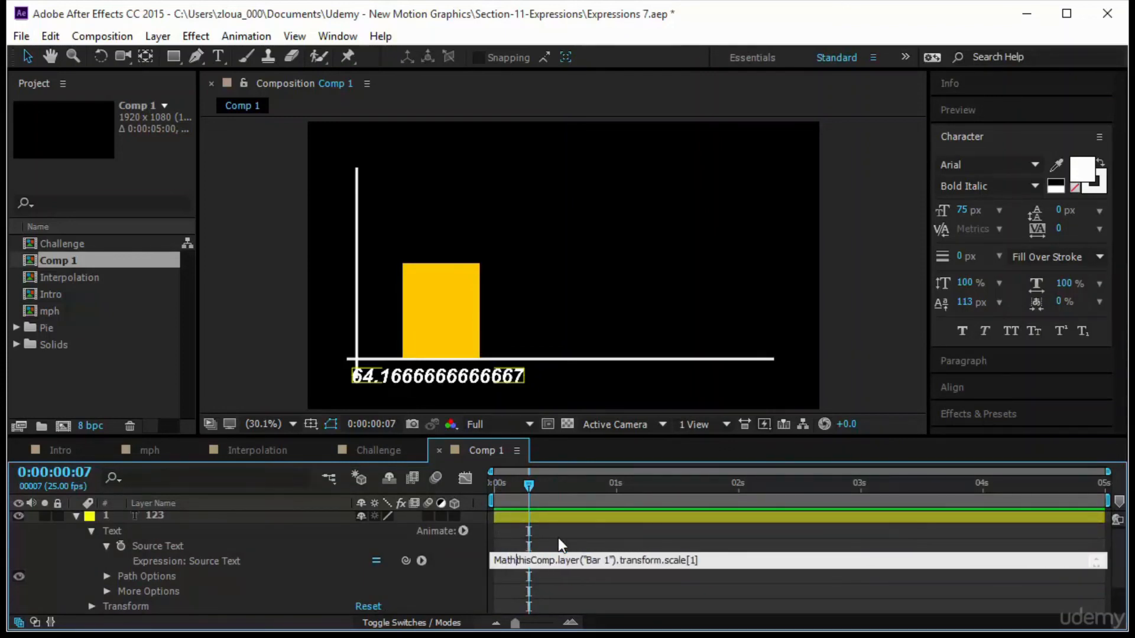
pyautogui.write('.round(')
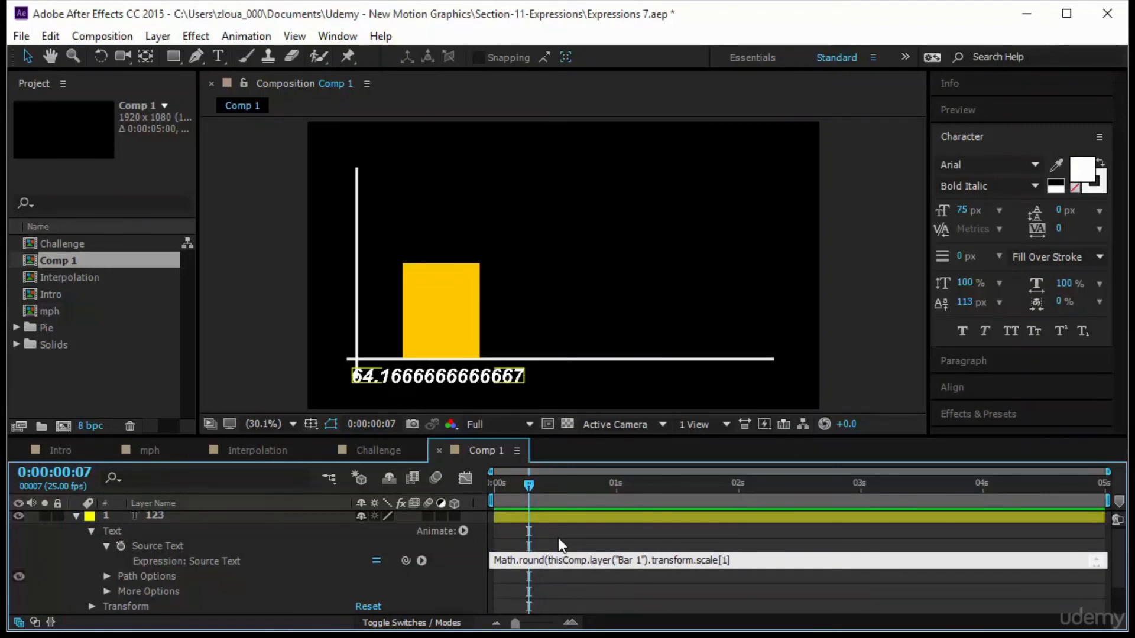
pyautogui.press('End')
pyautogui.write(')')
pyautogui.click(675, 591)
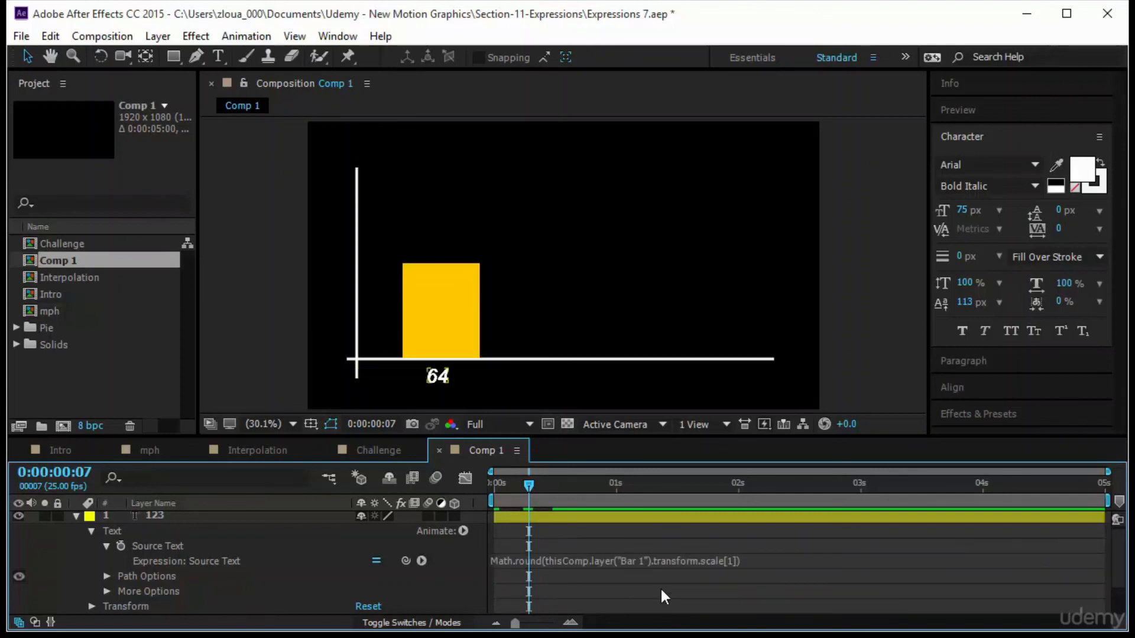
# Preview the growing bar and its rounded value label.
pyautogui.moveTo(529, 487); pyautogui.dragTo(467, 505)
pyautogui.press('space')
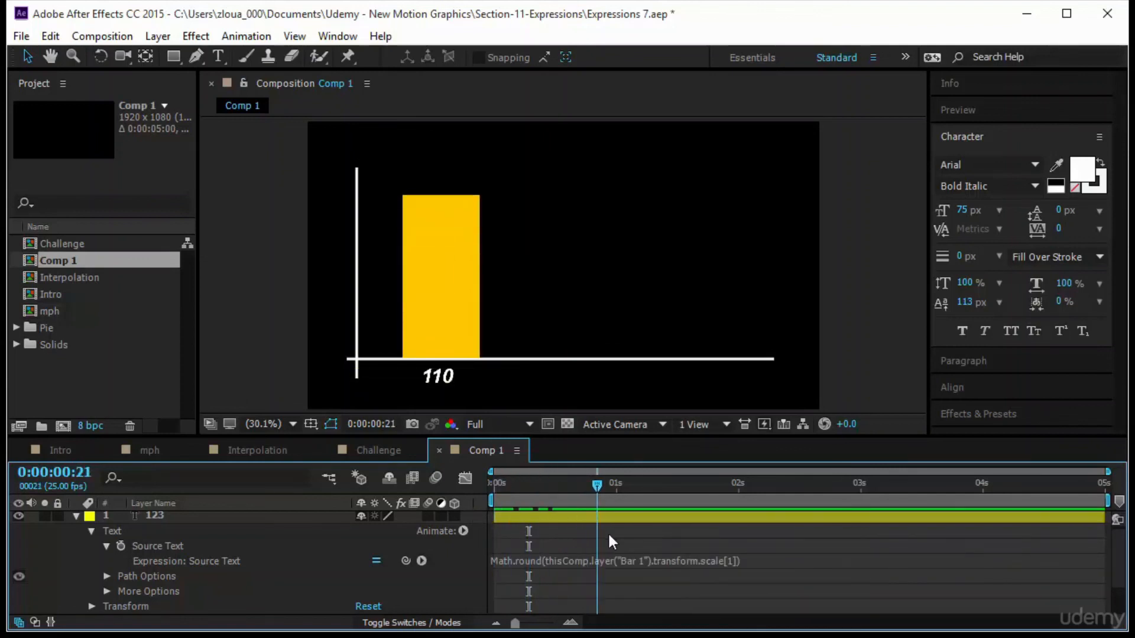
pyautogui.press('space')
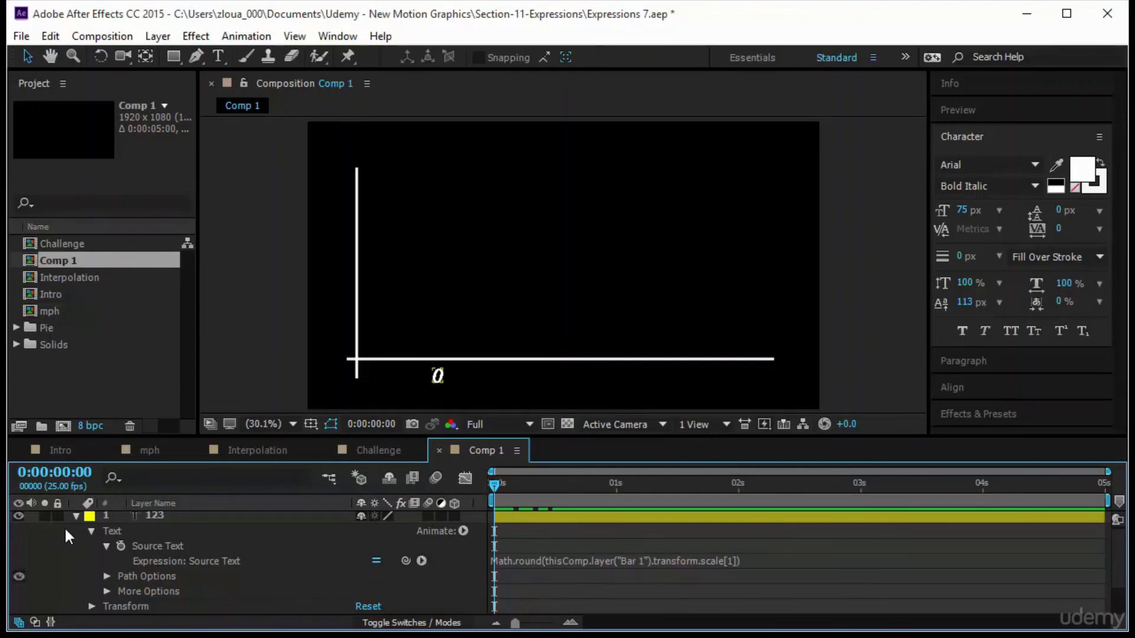
# Collapse the layers and rename the text layer as Text Bar 1.
pyautogui.click(76, 517)
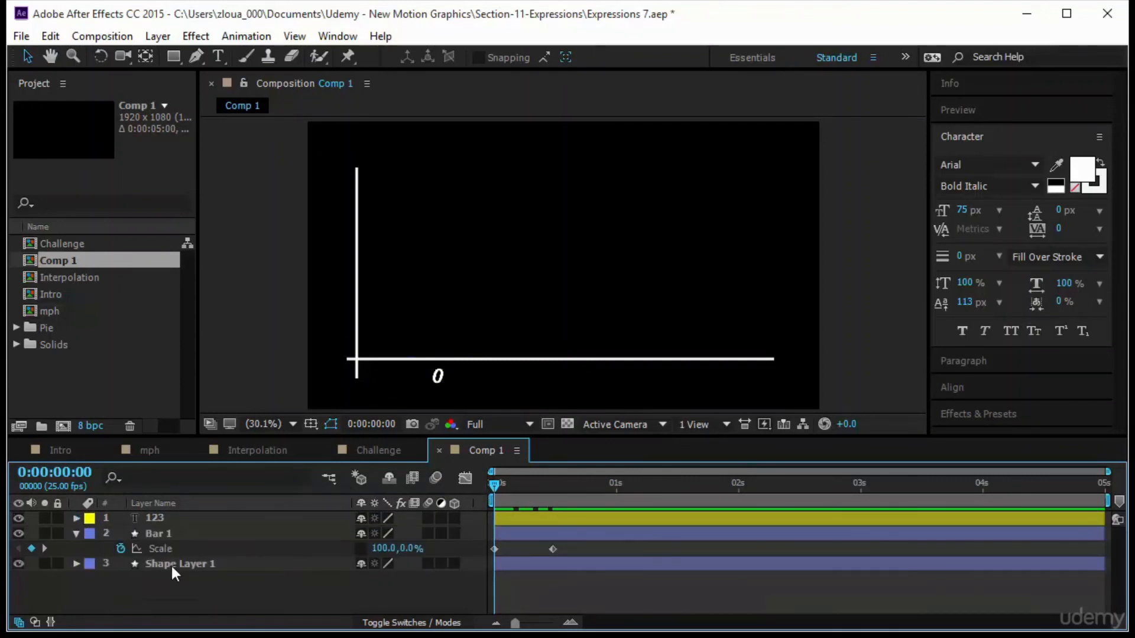
pyautogui.click(180, 529)
pyautogui.click(272, 517)
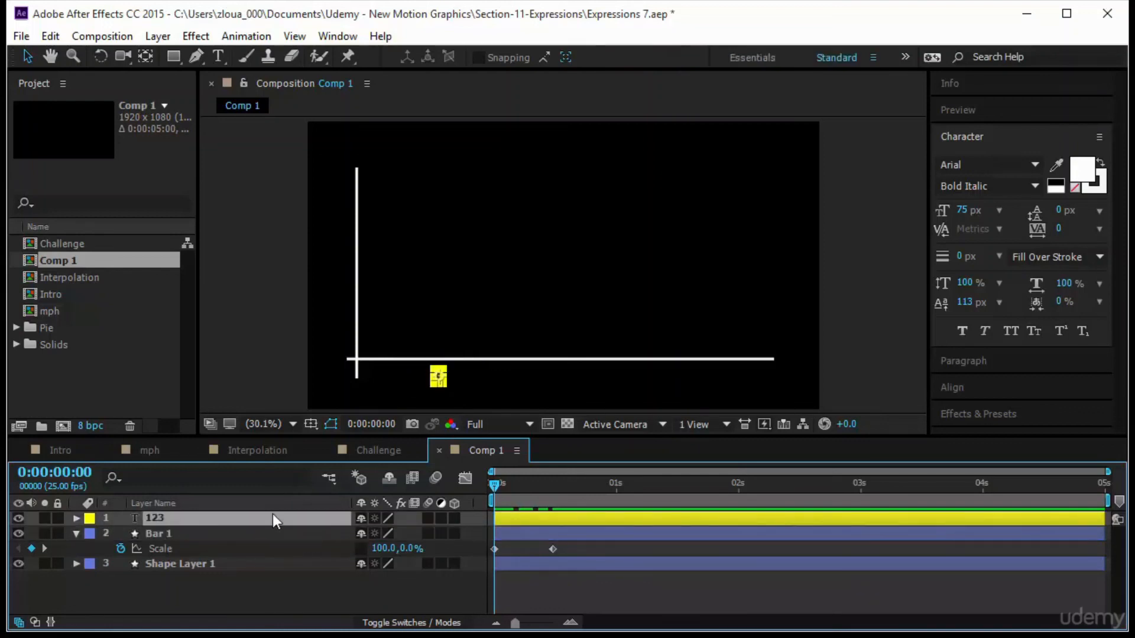
pyautogui.press('Return')
pyautogui.write('Text Bar 1')
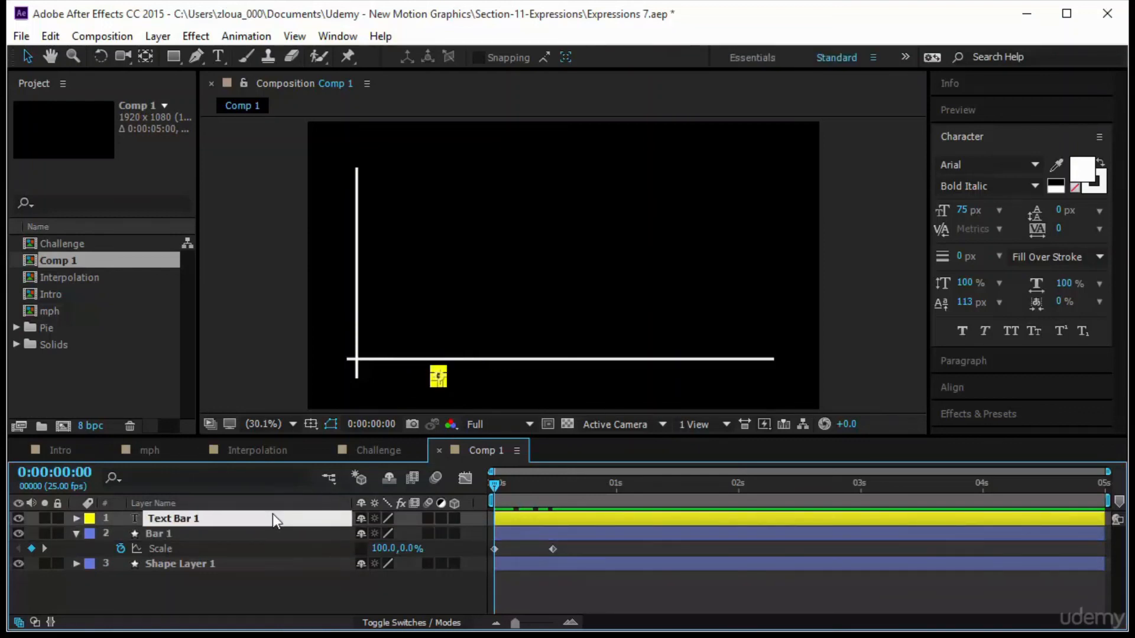
pyautogui.press('Return')
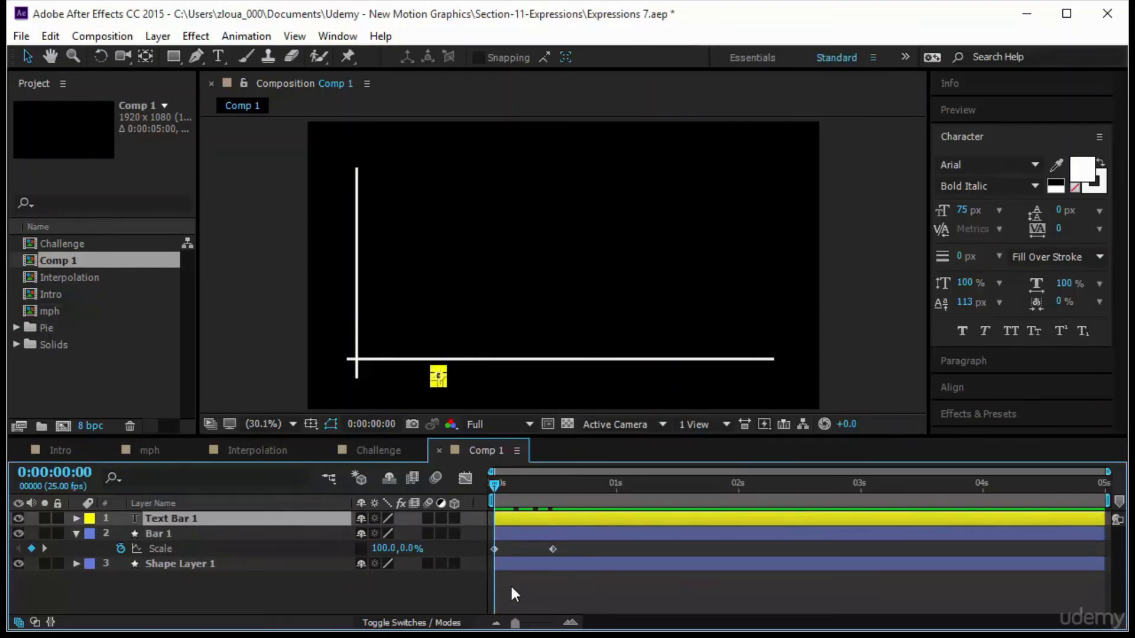
# Move the bar's second scale keyframe slightly earlier to about frame 9.
pyautogui.press('space')
pyautogui.press('space')
pyautogui.moveTo(552, 550); pyautogui.dragTo(537, 550)
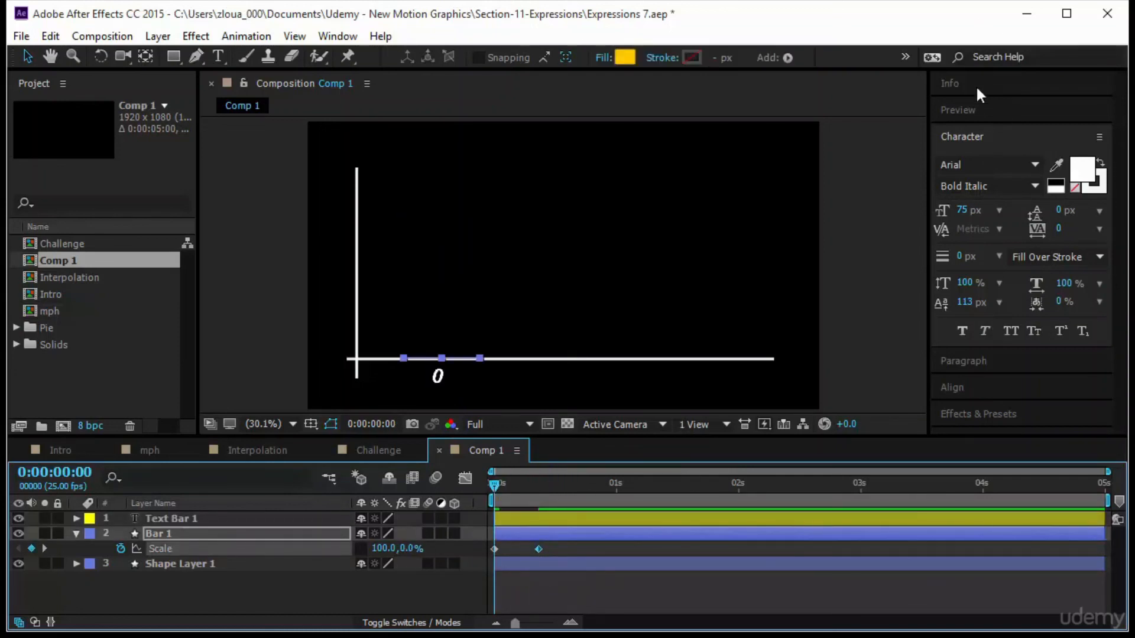
pyautogui.click(981, 110)
pyautogui.click(991, 136)
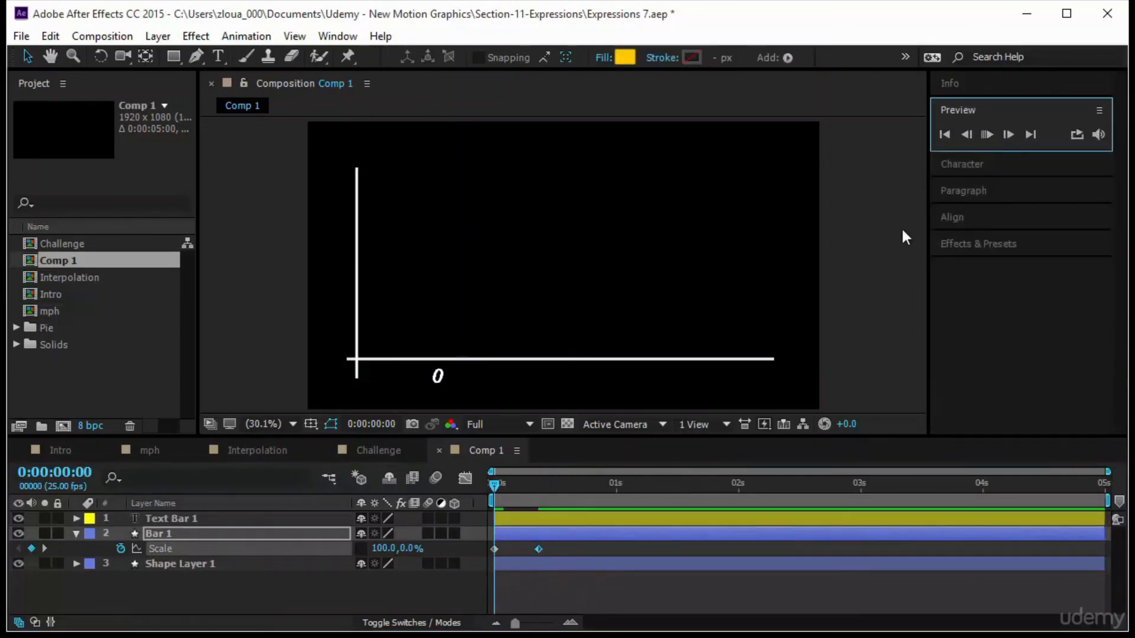
pyautogui.click(825, 333)
pyautogui.click(492, 487)
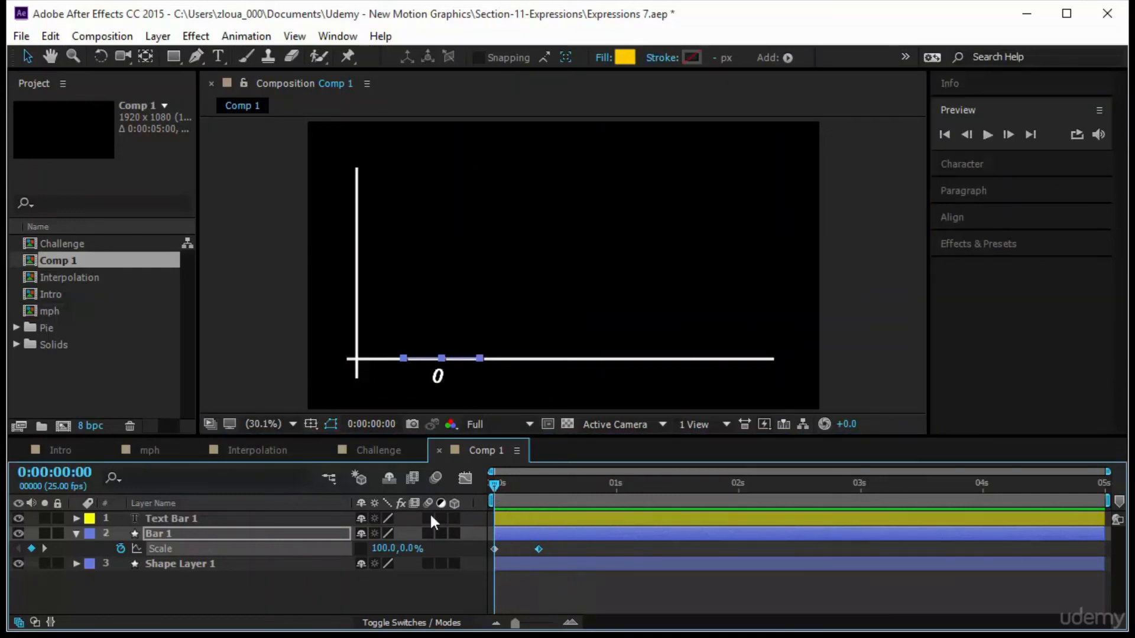
# Duplicate Bar 1 together with its text label and move the copy to the right of the first bar.
pyautogui.click(168, 525)
pyautogui.keyDown('ctrl'); pyautogui.click(168, 533); pyautogui.keyUp('ctrl')
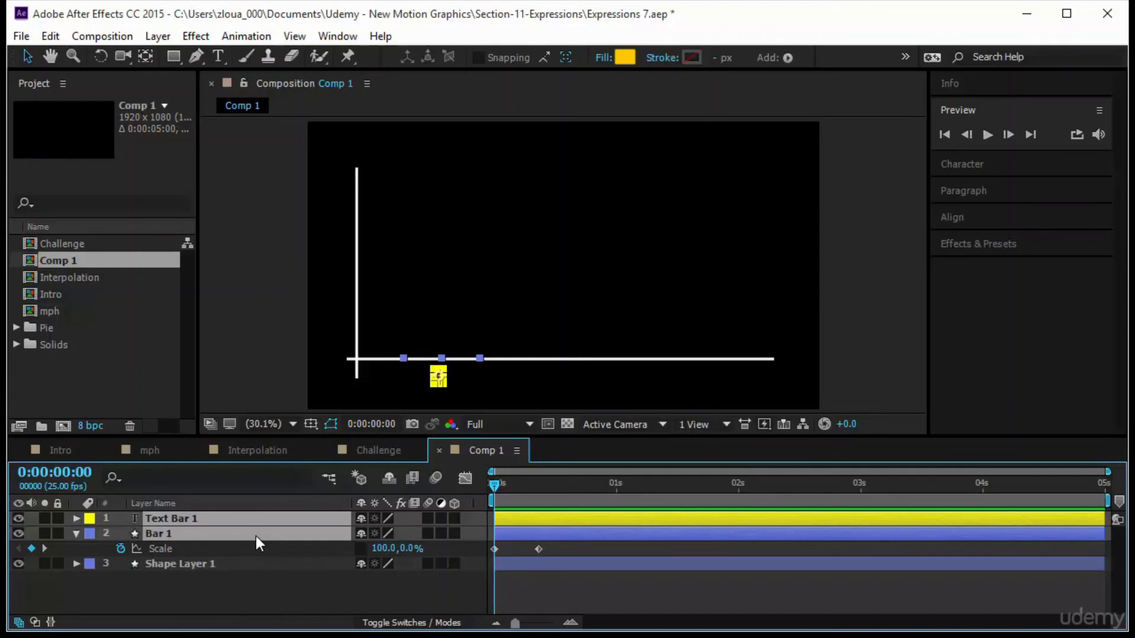
pyautogui.hotkey('ctrl', 'd')
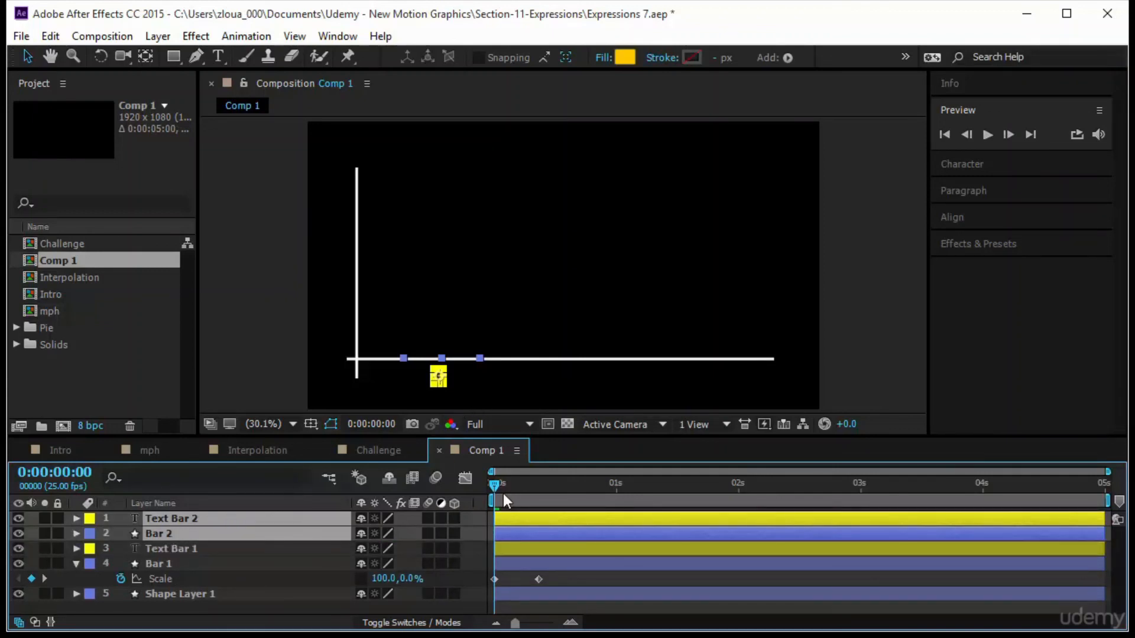
pyautogui.moveTo(526, 494); pyautogui.dragTo(567, 494)
pyautogui.click(449, 293)
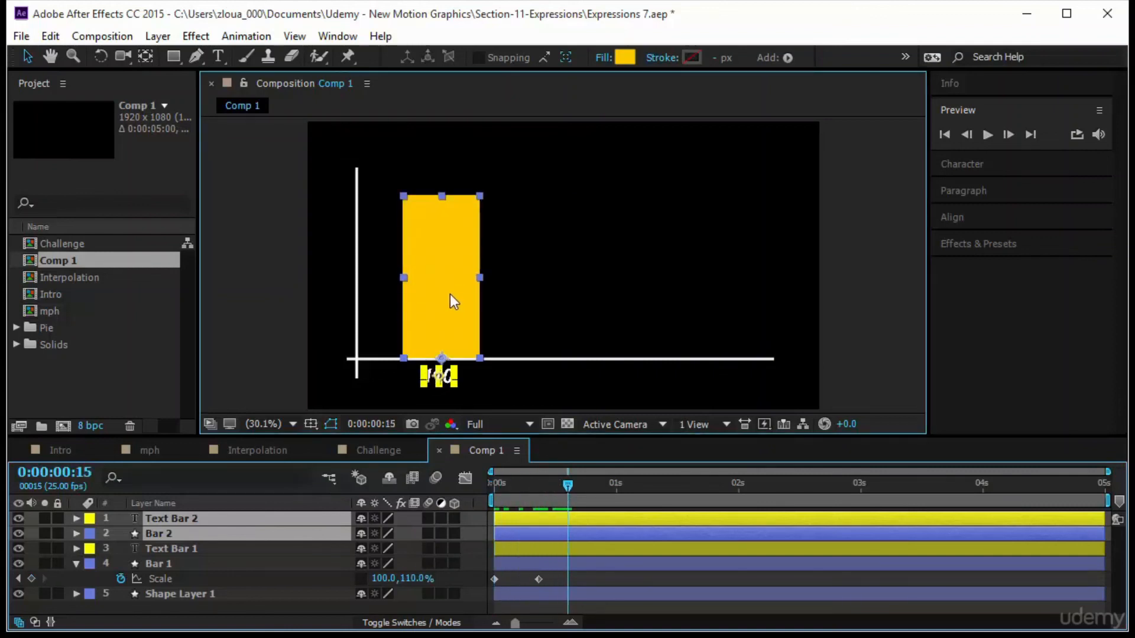
pyautogui.moveTo(459, 298); pyautogui.dragTo(562, 304)
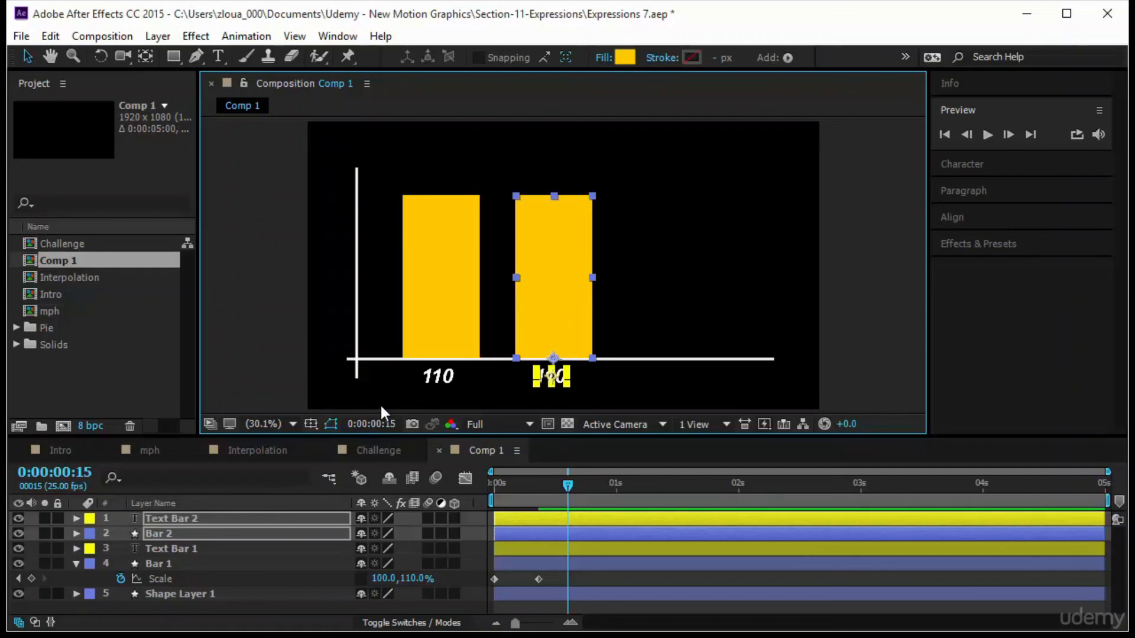
# Duplicate Bar 2 with its label and move the third bar further right along the axis.
pyautogui.hotkey('ctrl', 'd')
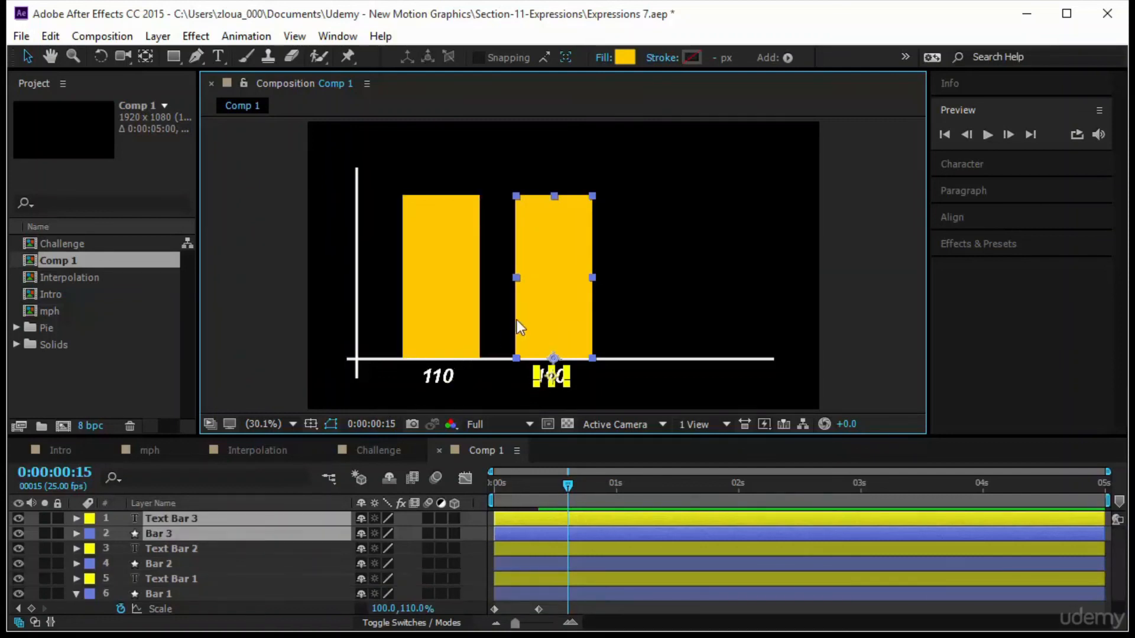
pyautogui.moveTo(541, 303); pyautogui.dragTo(676, 305)
# Nudge the middle bar and its label slightly right to even out the spacing.
pyautogui.click(576, 310)
pyautogui.keyDown('shift'); pyautogui.click(549, 378); pyautogui.keyUp('shift')
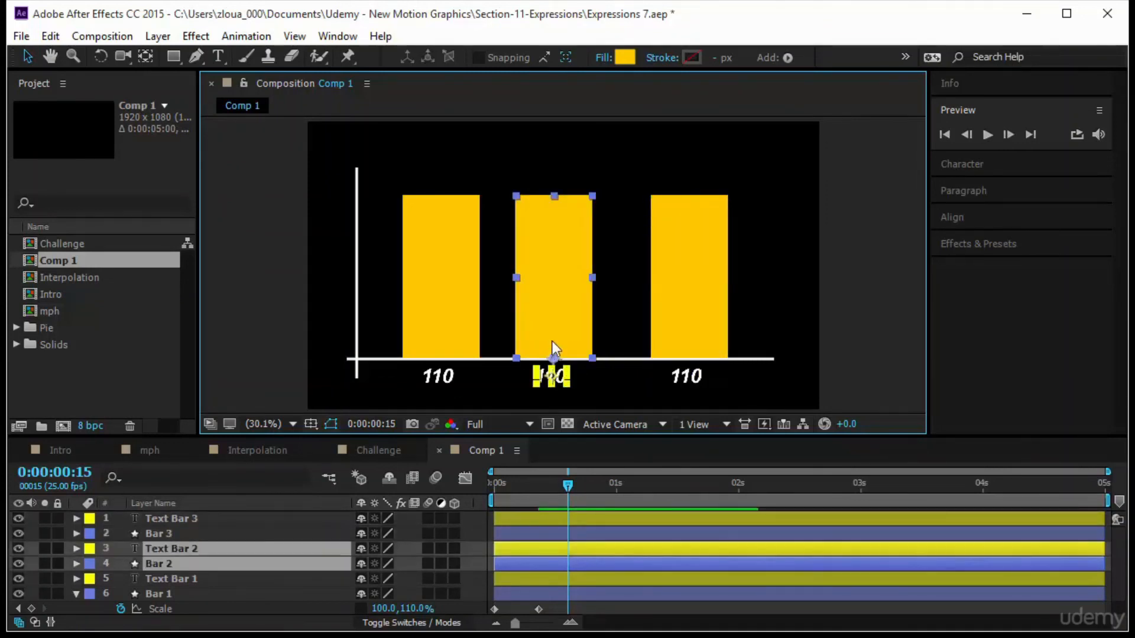
pyautogui.moveTo(552, 308); pyautogui.dragTo(562, 307)
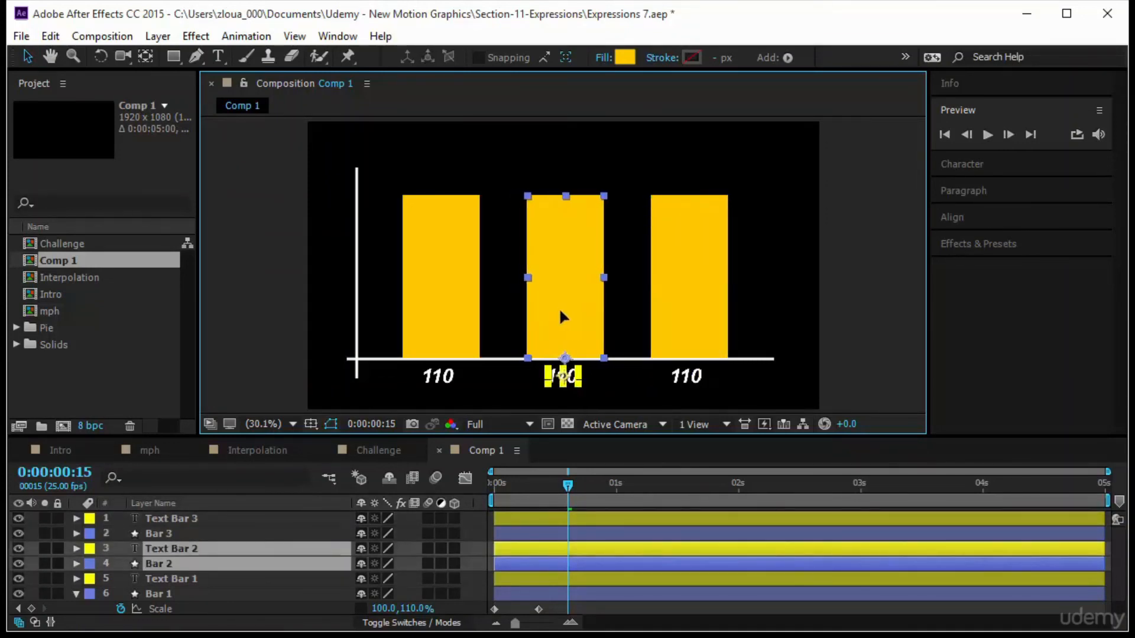
# Set Bar 3's second scale keyframe height to 126%.
pyautogui.click(892, 307)
pyautogui.click(177, 515)
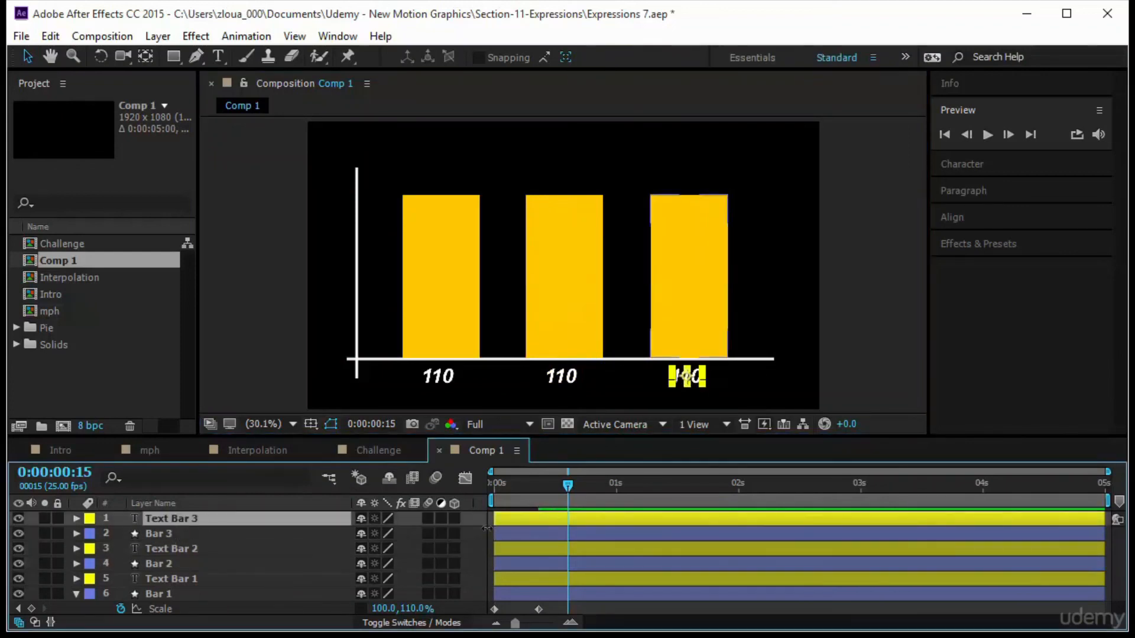
pyautogui.moveTo(567, 486); pyautogui.dragTo(420, 519)
pyautogui.moveTo(530, 514); pyautogui.dragTo(591, 512)
pyautogui.click(174, 535)
pyautogui.press('s')
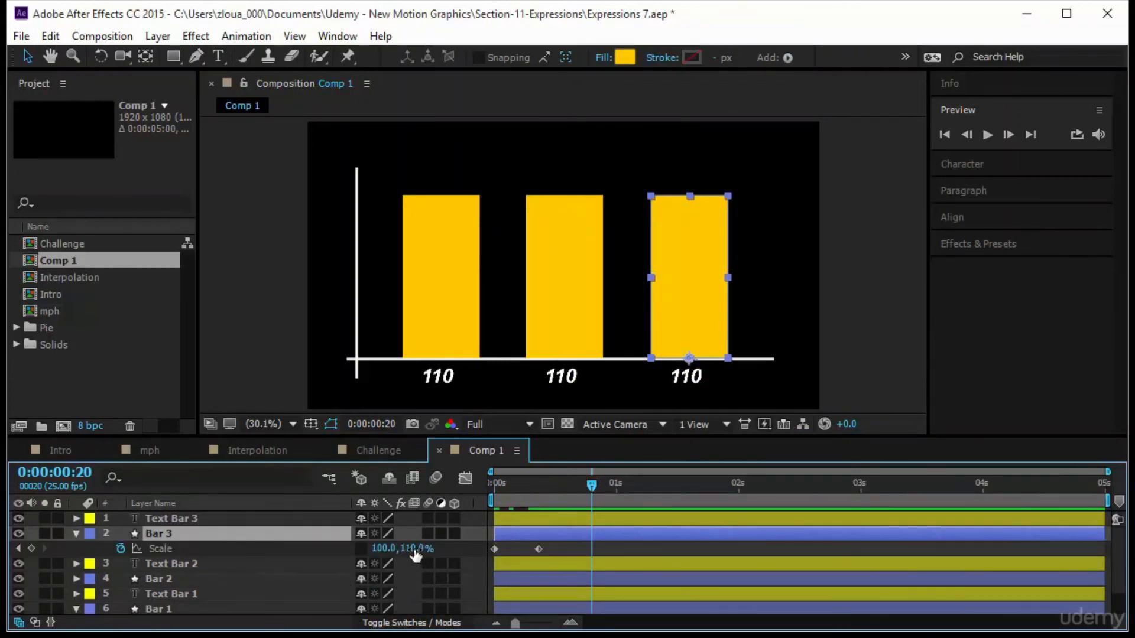
pyautogui.click(414, 548)
pyautogui.click(560, 552)
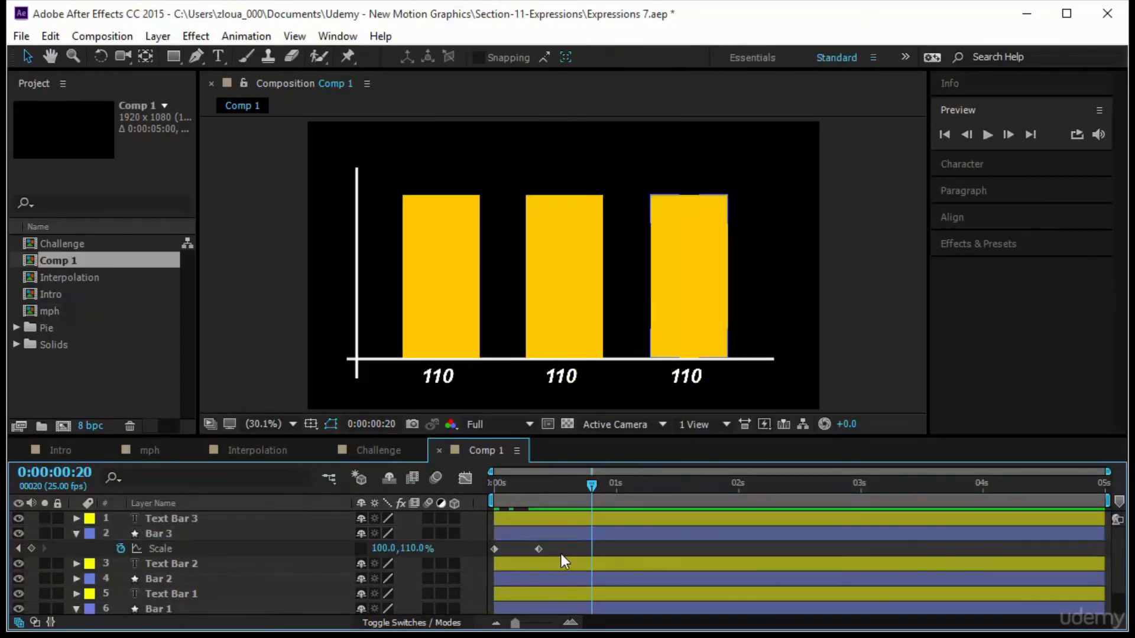
pyautogui.click(19, 548)
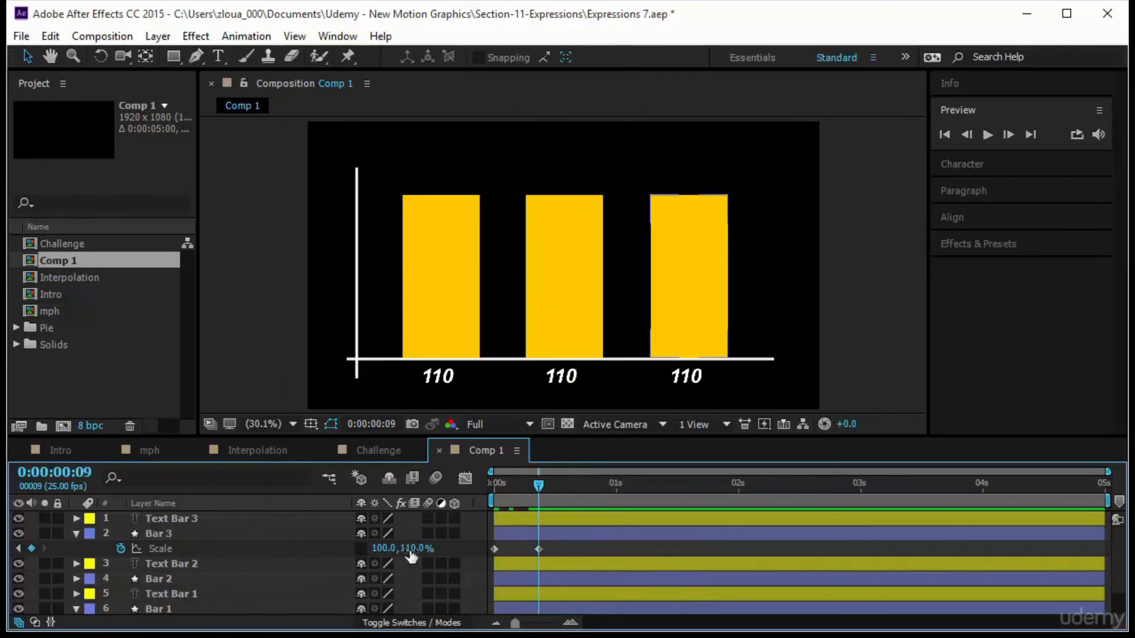
pyautogui.moveTo(412, 549)
pyautogui.mouseDown()
pyautogui.moveTo(438, 551)
pyautogui.moveTo(408, 554)
pyautogui.moveTo(425, 560)
pyautogui.mouseUp()
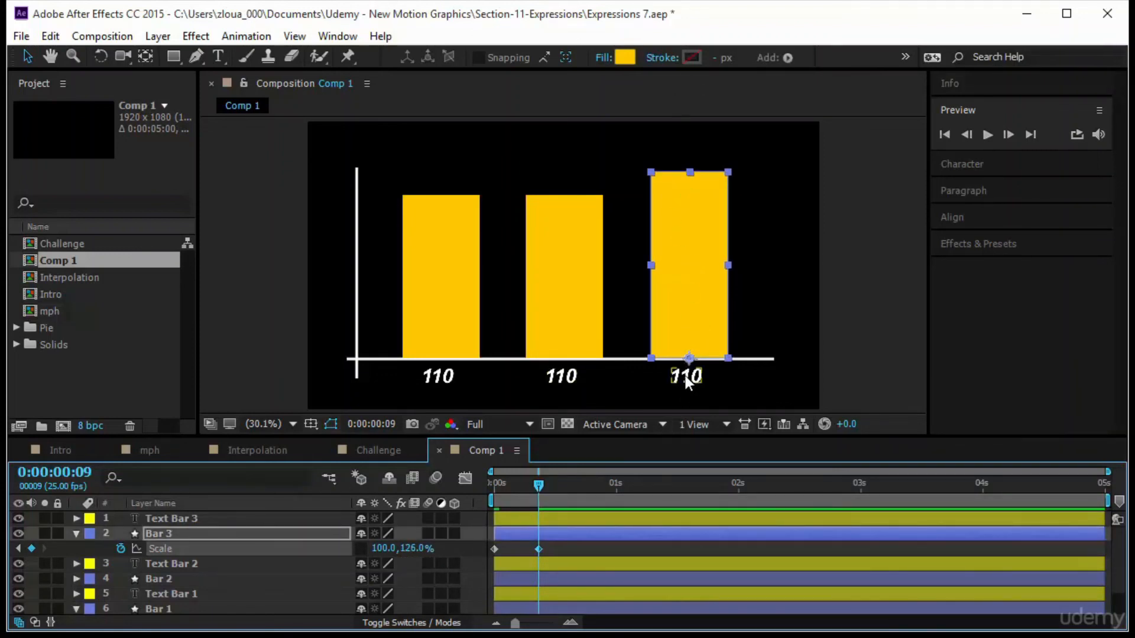
# Edit Text Bar 3's Source Text expression so it references layer "Bar 3".
pyautogui.click(218, 521)
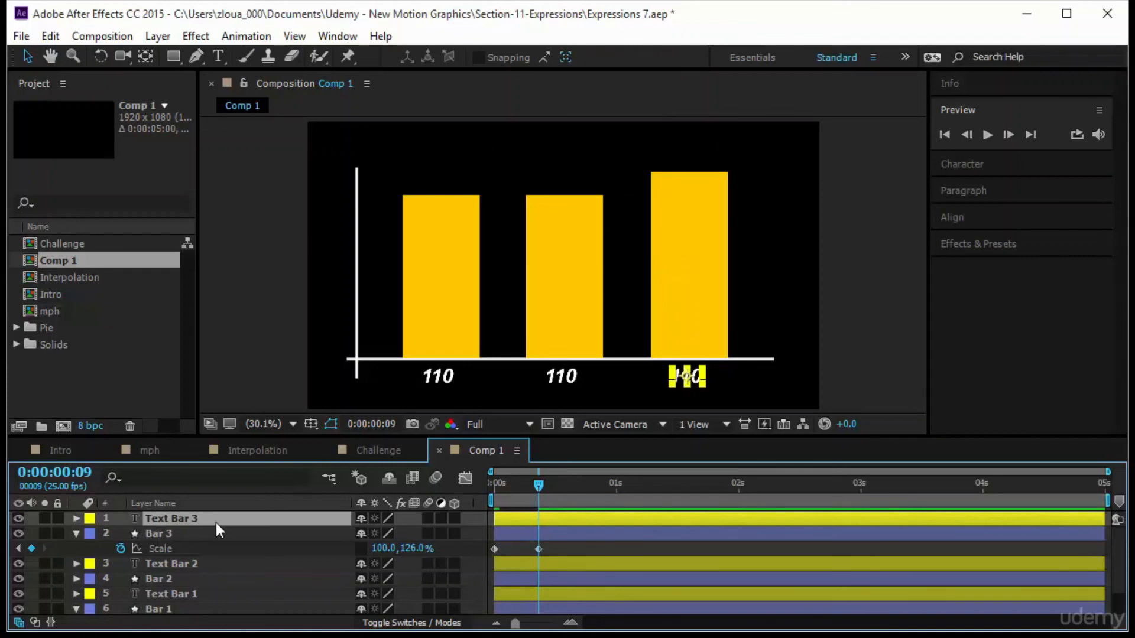
pyautogui.press('e')
pyautogui.press('e')
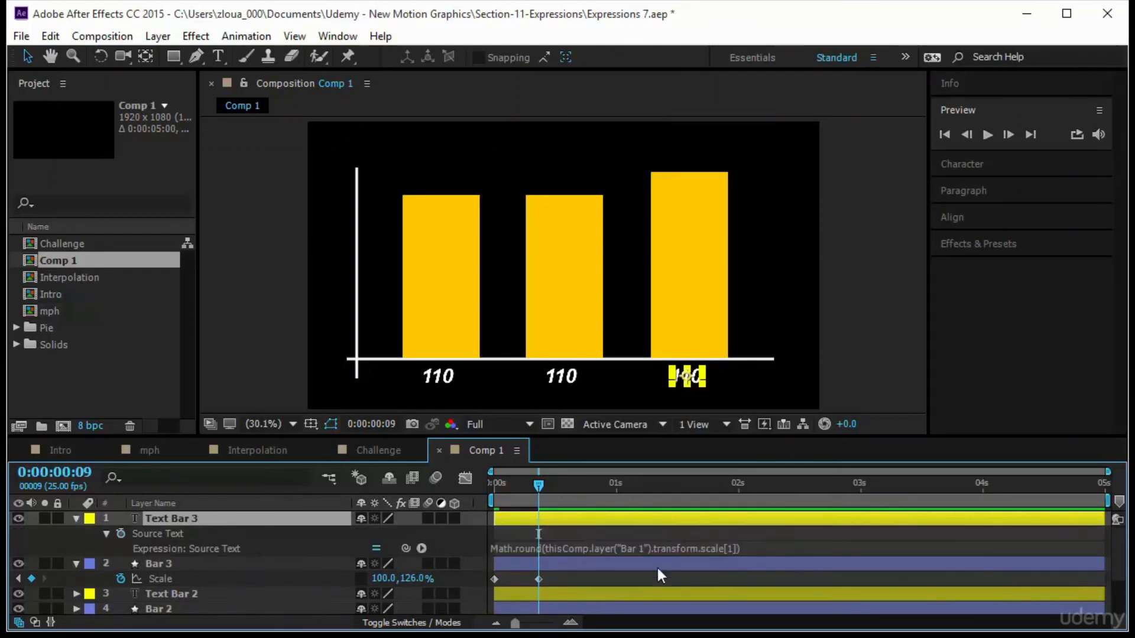
pyautogui.click(639, 550)
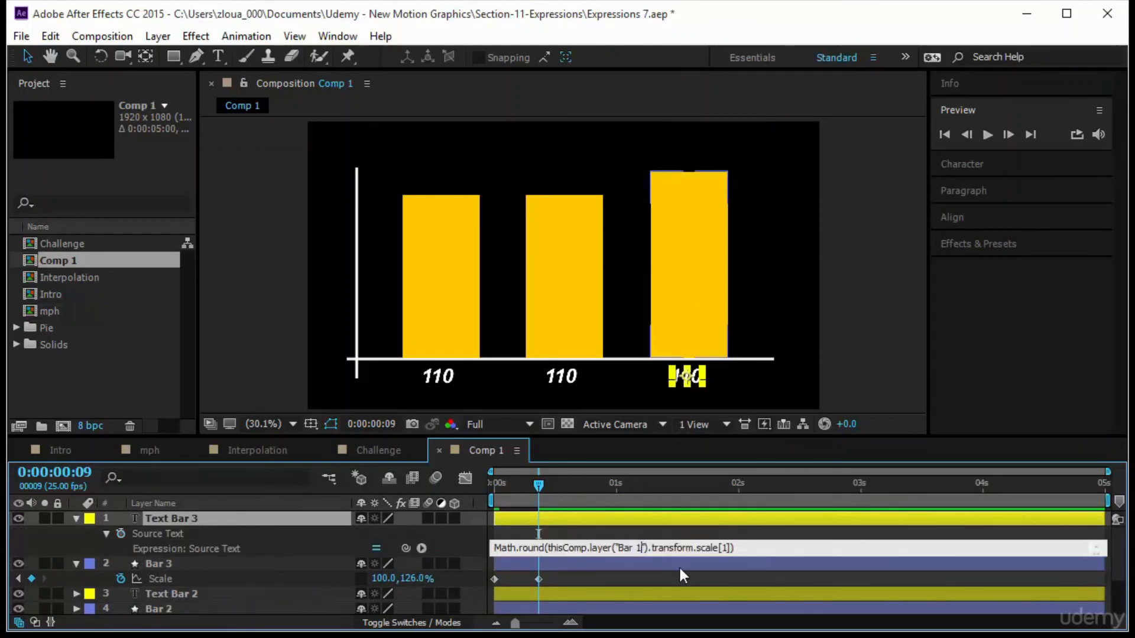
pyautogui.press('BackSpace')
pyautogui.write('3')
pyautogui.click(675, 574)
# Set Bar 2's second scale keyframe height to 56%.
pyautogui.moveTo(537, 485)
pyautogui.mouseDown()
pyautogui.moveTo(441, 508)
pyautogui.moveTo(576, 511)
pyautogui.mouseUp()
pyautogui.click(552, 297)
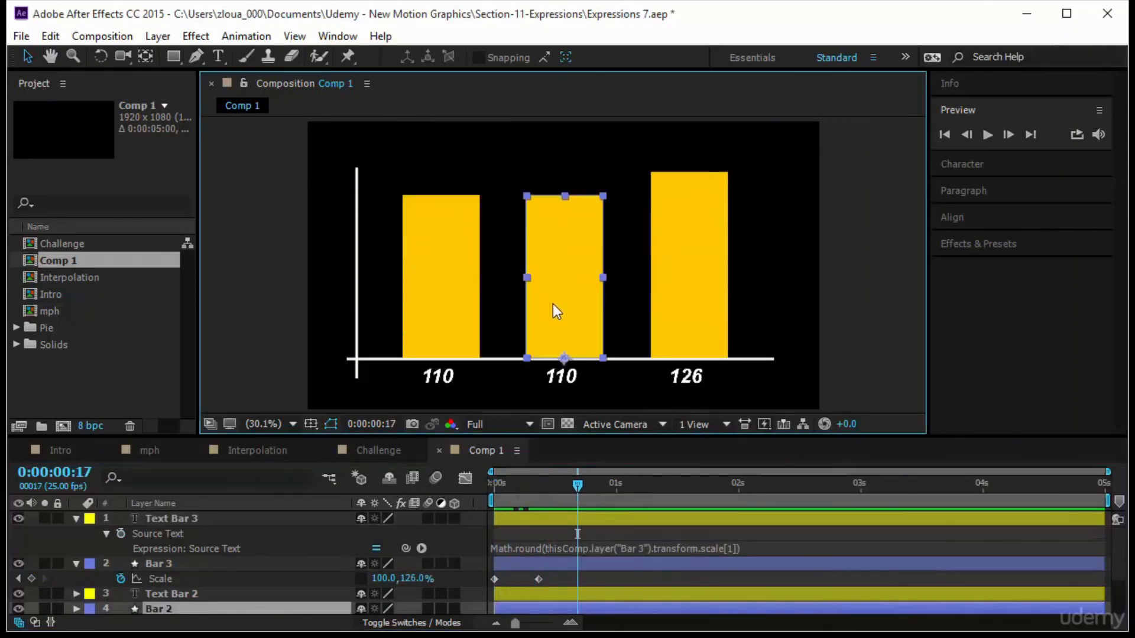
pyautogui.scroll(-2, 286, 562)
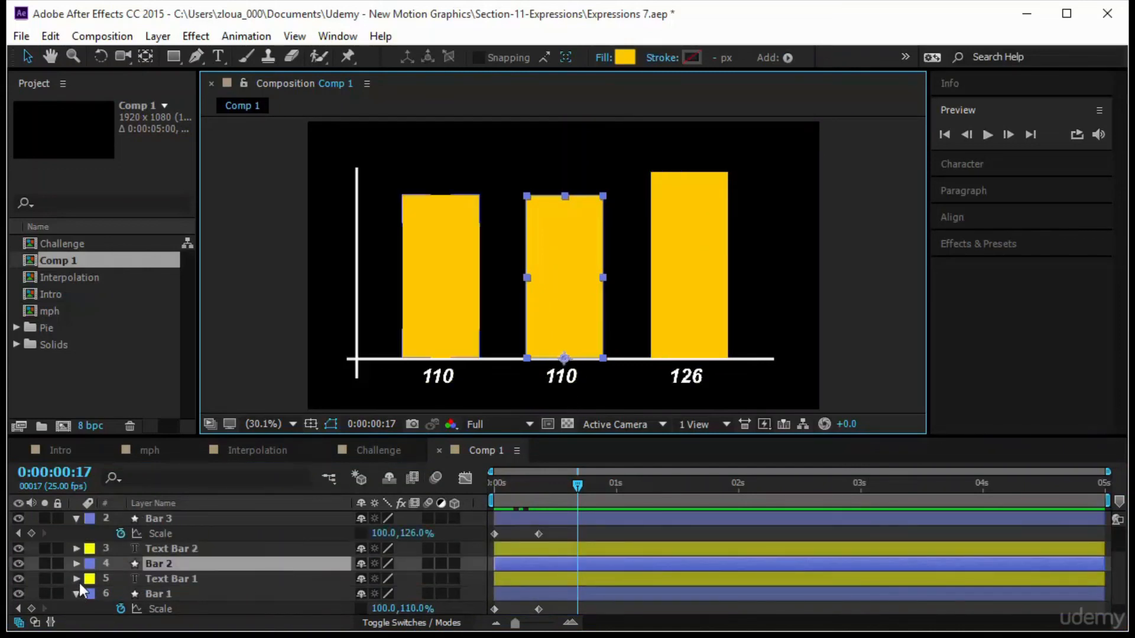
pyautogui.click(77, 563)
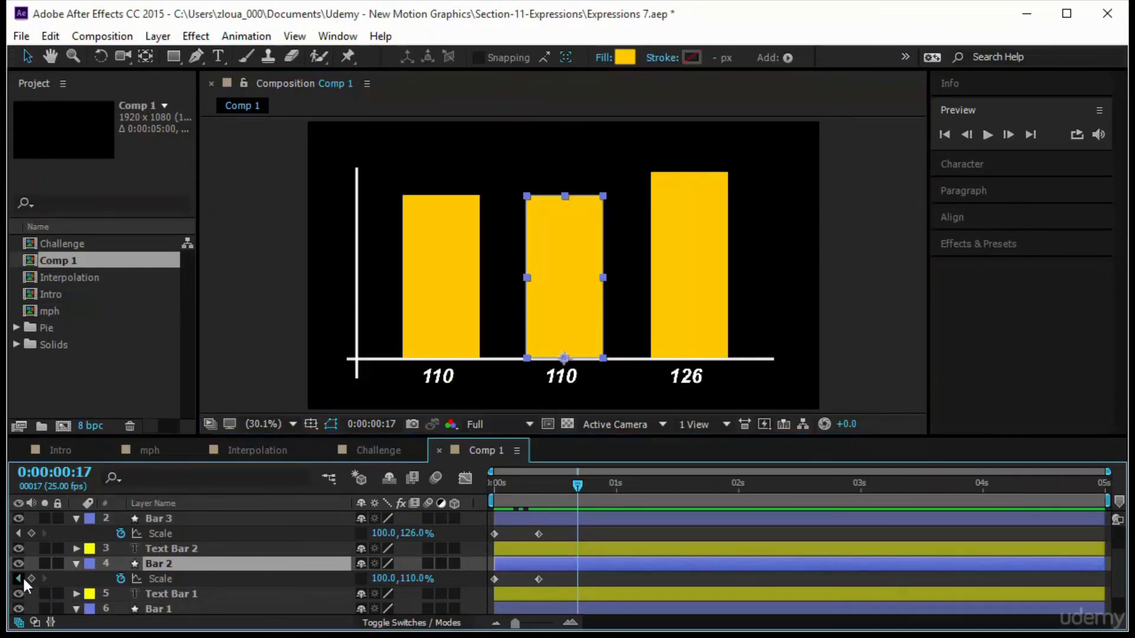
pyautogui.click(19, 578)
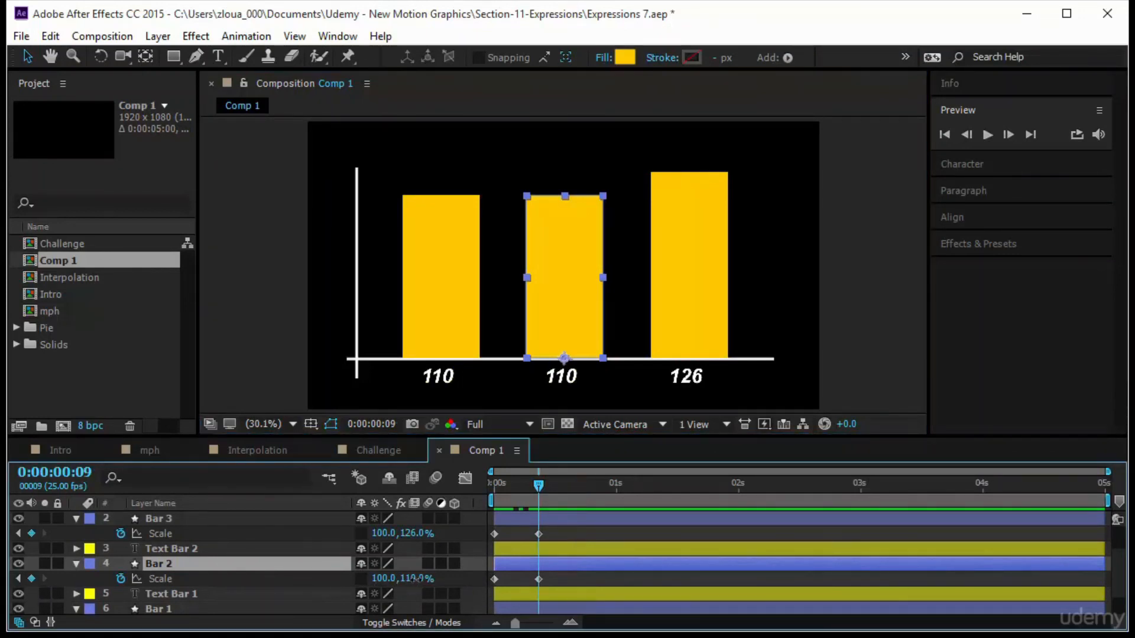
pyautogui.moveTo(413, 587); pyautogui.dragTo(374, 591)
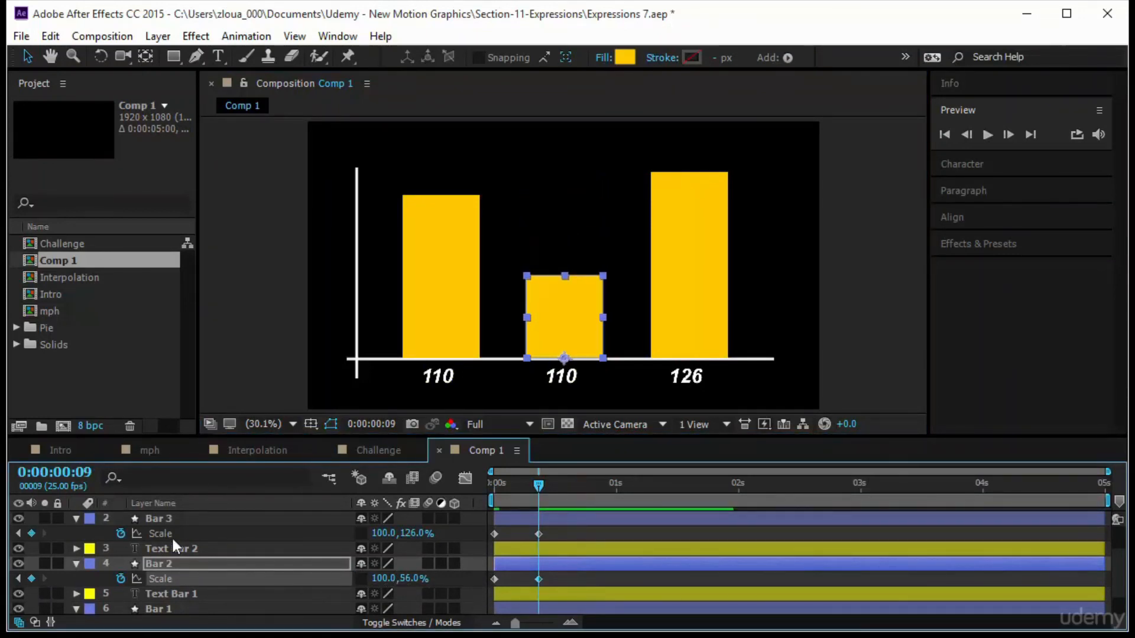
# Edit Text Bar 2's Source Text expression so it references layer "Bar 2".
pyautogui.click(194, 547)
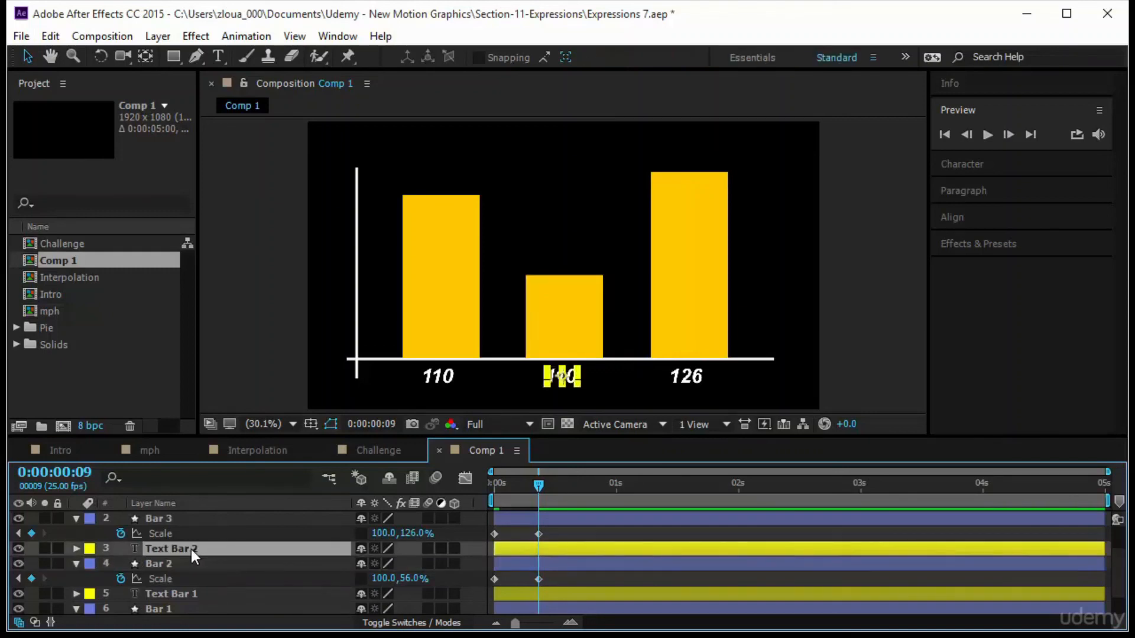
pyautogui.press('e')
pyautogui.press('e')
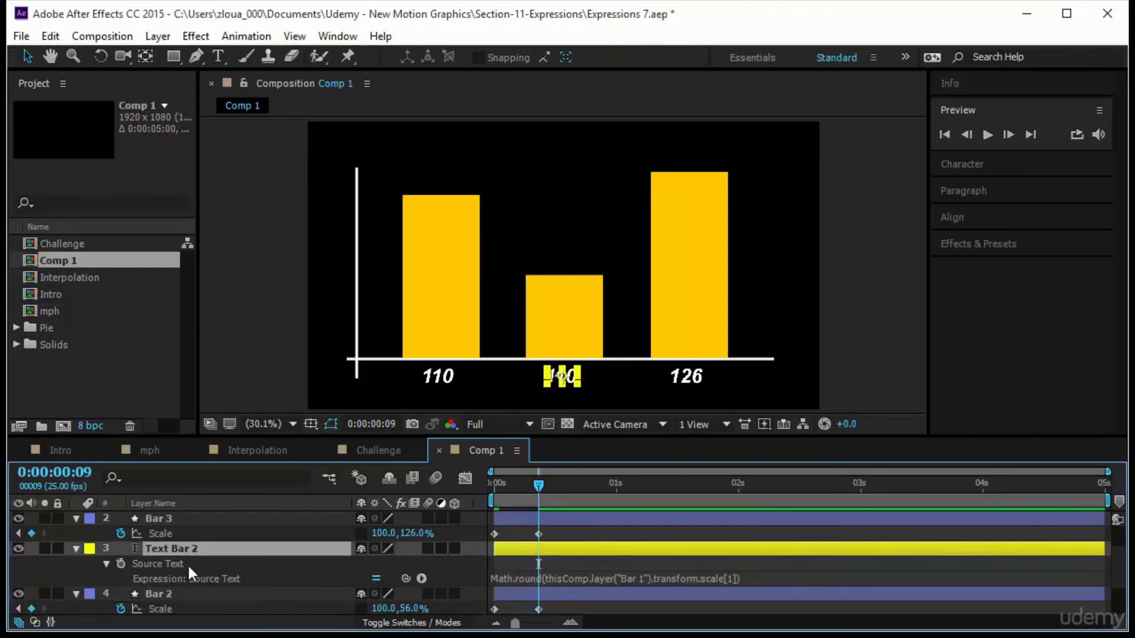
pyautogui.click(638, 578)
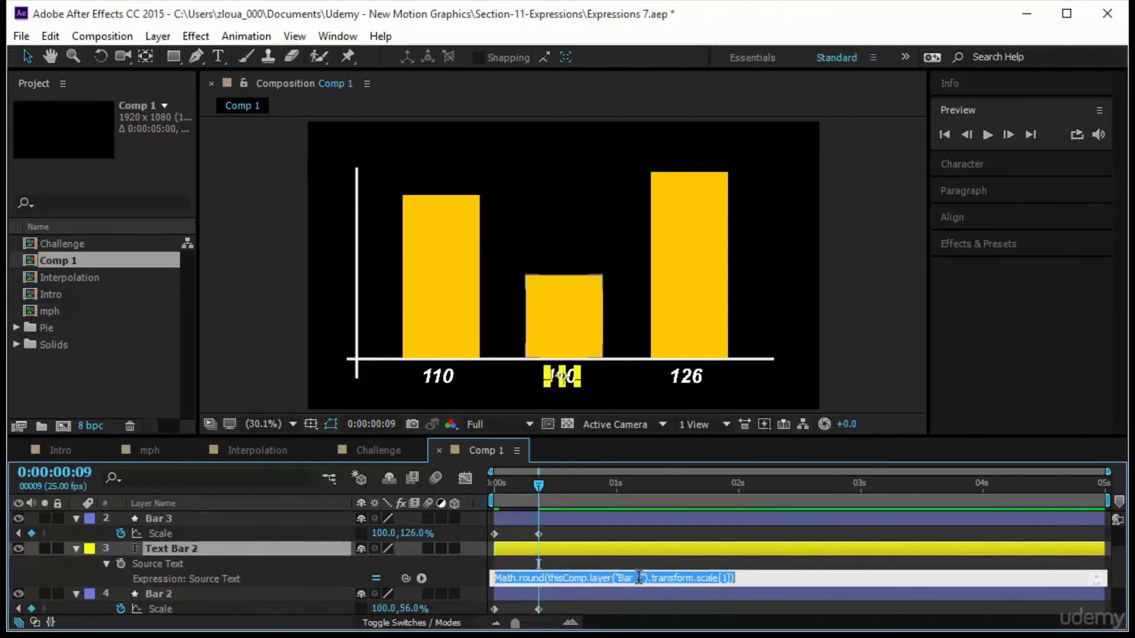
pyautogui.click(642, 578)
pyautogui.press('BackSpace')
pyautogui.write('2')
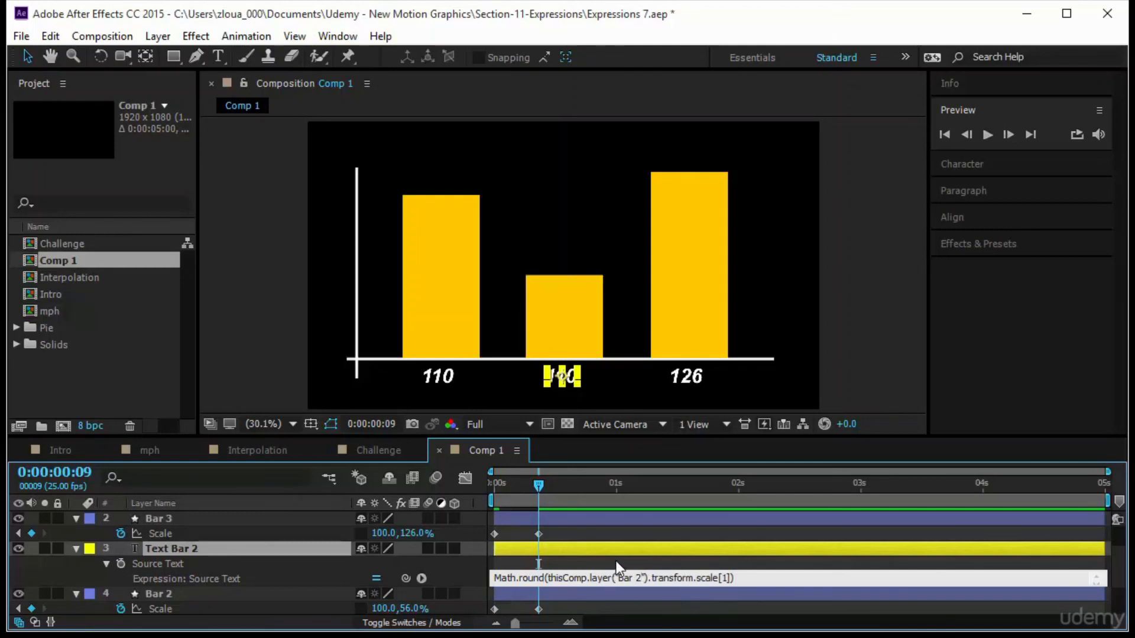
pyautogui.click(616, 560)
pyautogui.moveTo(539, 488); pyautogui.dragTo(602, 505)
# Scrub the timeline to preview the three bars and labels, then collapse the expanded layers.
pyautogui.click(405, 516)
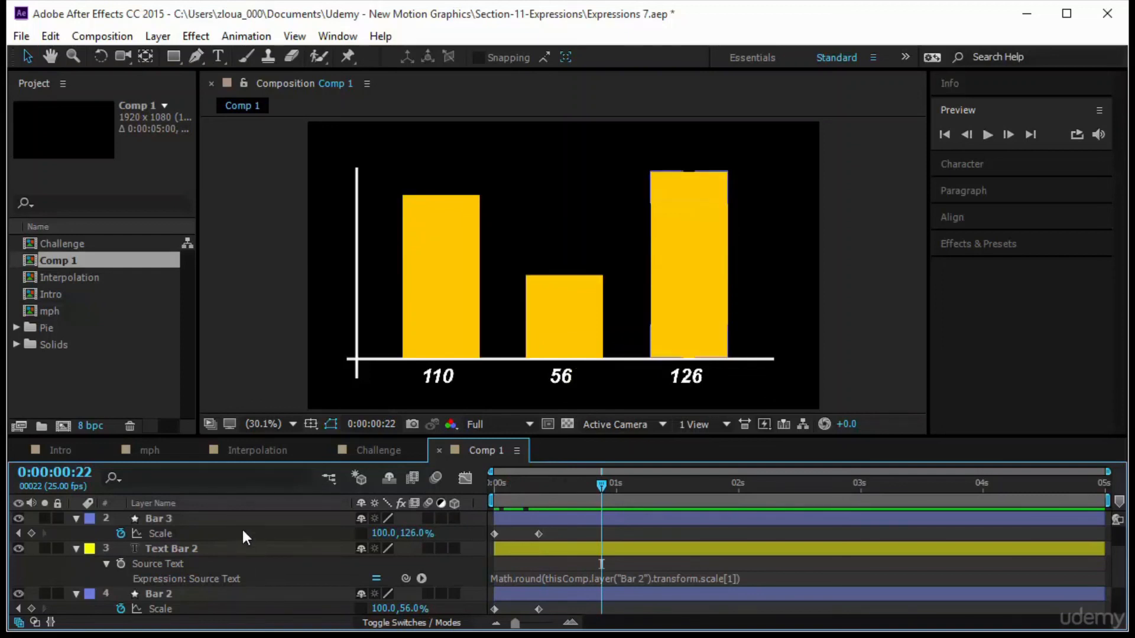
pyautogui.click(444, 302)
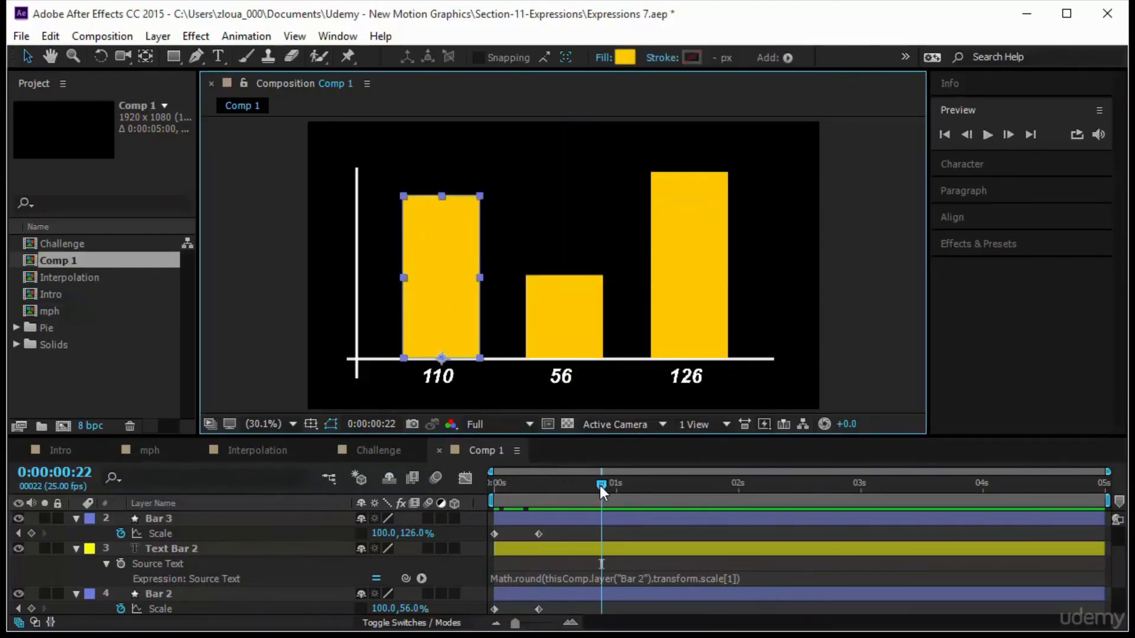
pyautogui.moveTo(600, 486)
pyautogui.mouseDown()
pyautogui.moveTo(473, 507)
pyautogui.moveTo(495, 487)
pyautogui.moveTo(598, 497)
pyautogui.moveTo(621, 487)
pyautogui.mouseUp()
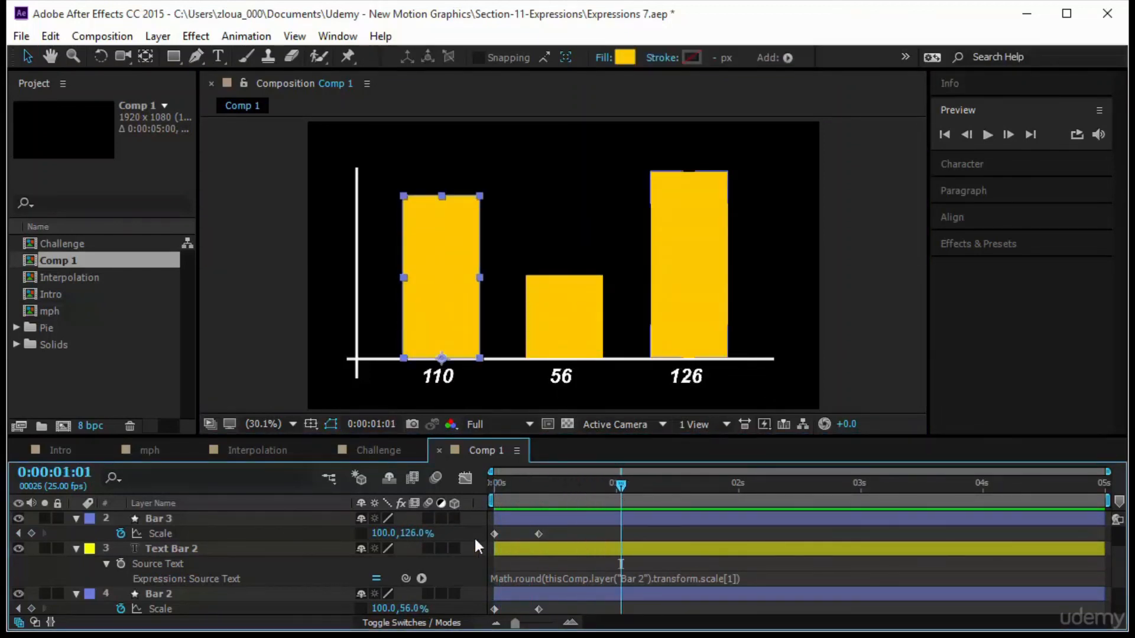
pyautogui.click(76, 519)
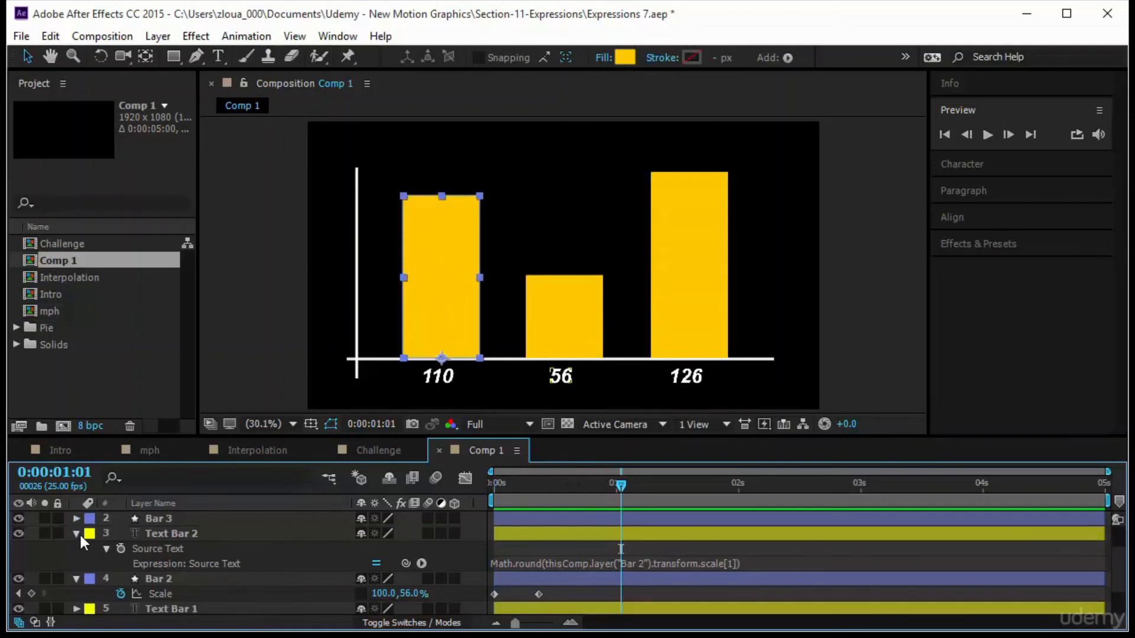
pyautogui.click(77, 533)
pyautogui.click(77, 549)
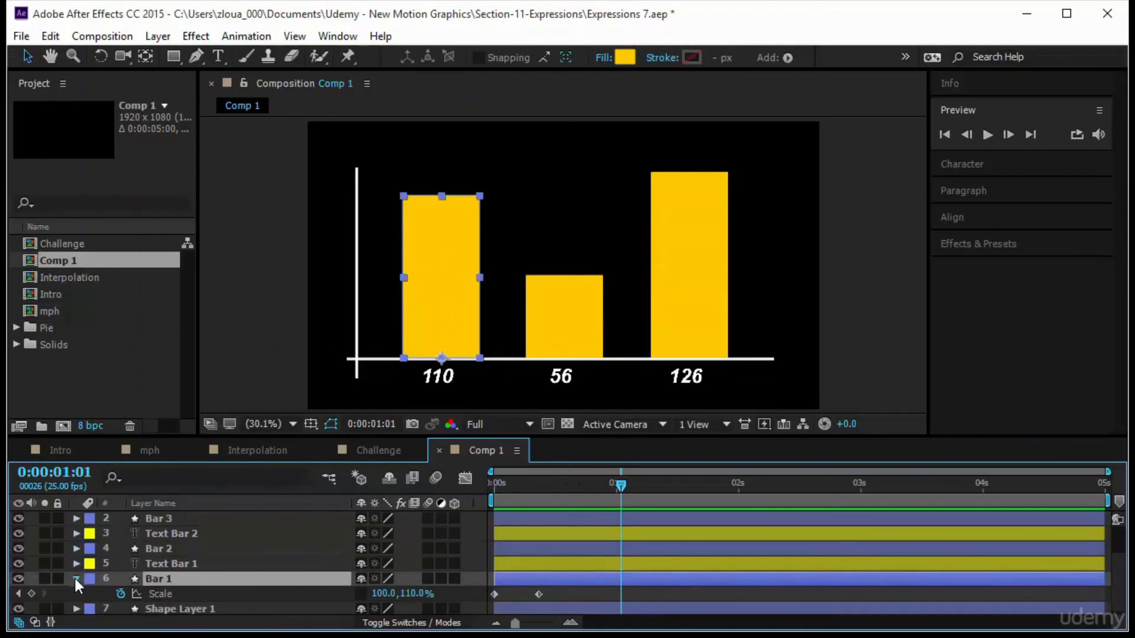
pyautogui.click(76, 580)
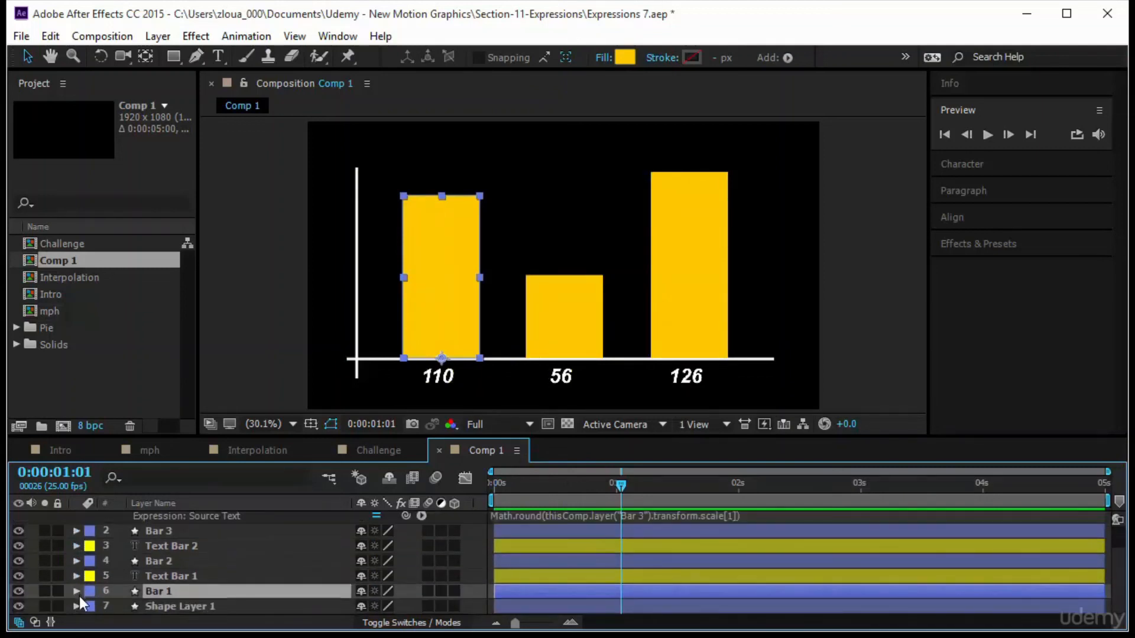
# Rename the bottom shape layer as "Axis".
pyautogui.click(190, 435)
pyautogui.moveTo(195, 437); pyautogui.dragTo(204, 371)
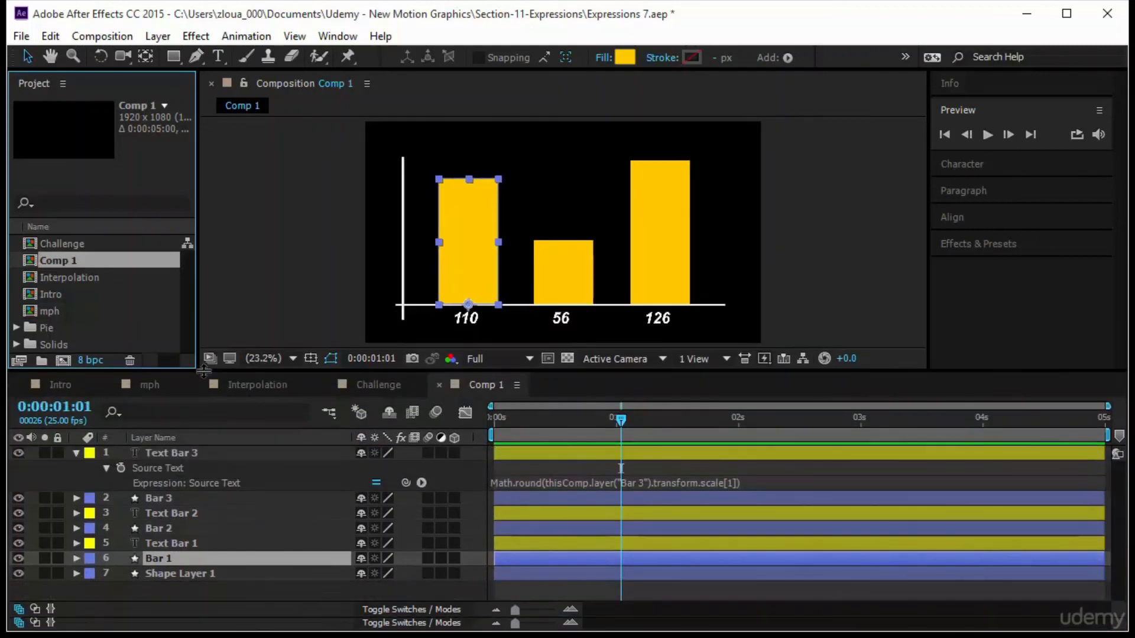
pyautogui.click(181, 577)
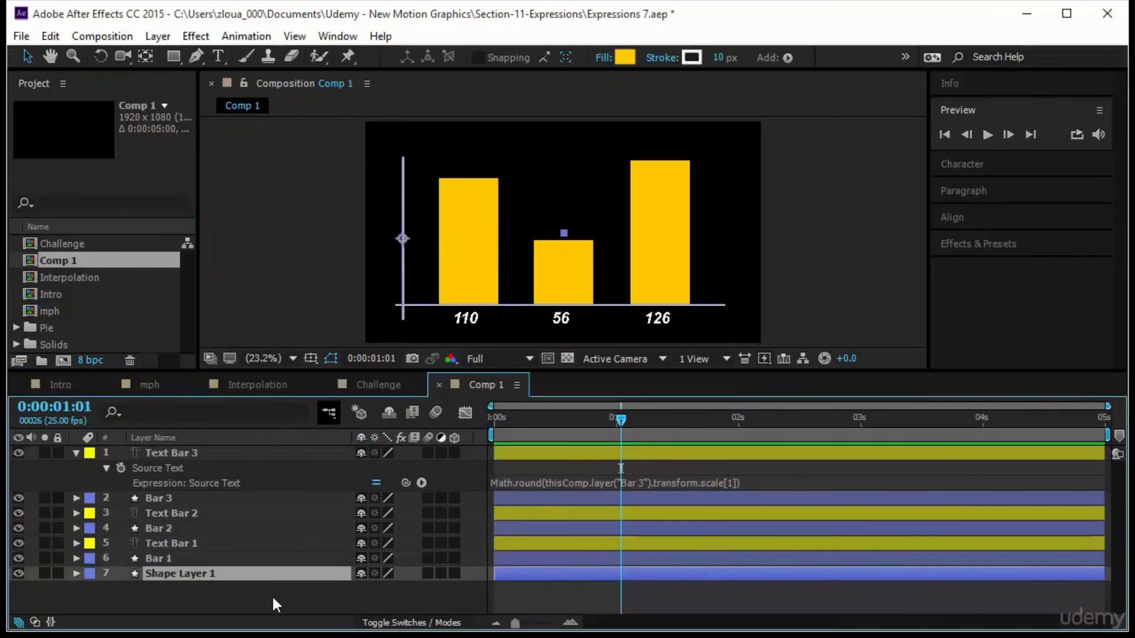
pyautogui.press('Return')
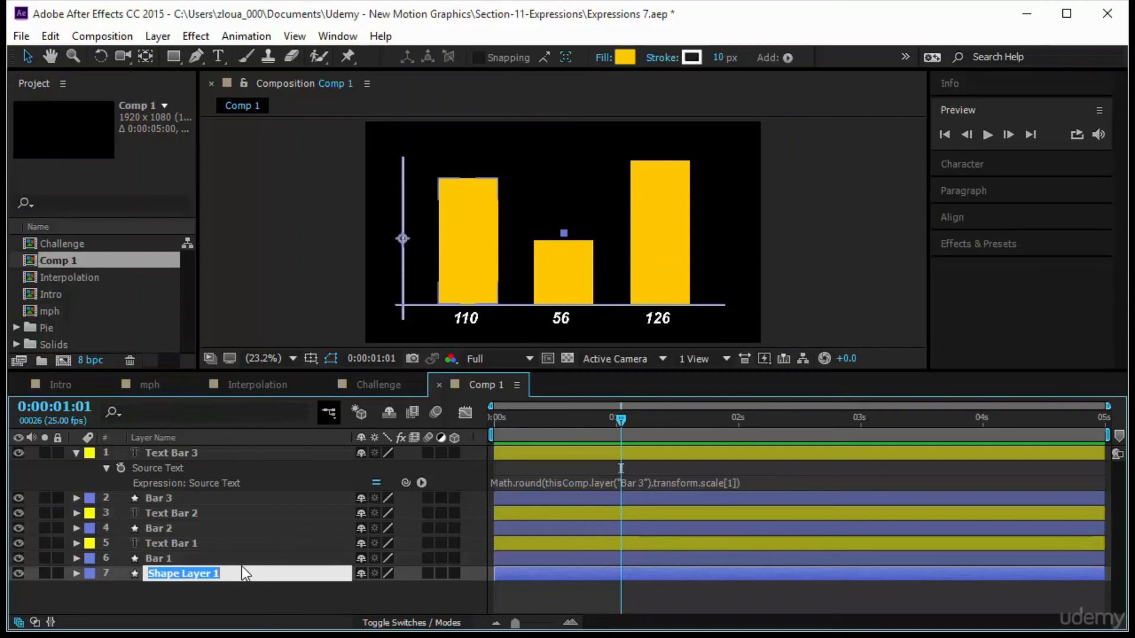
pyautogui.write('Axis')
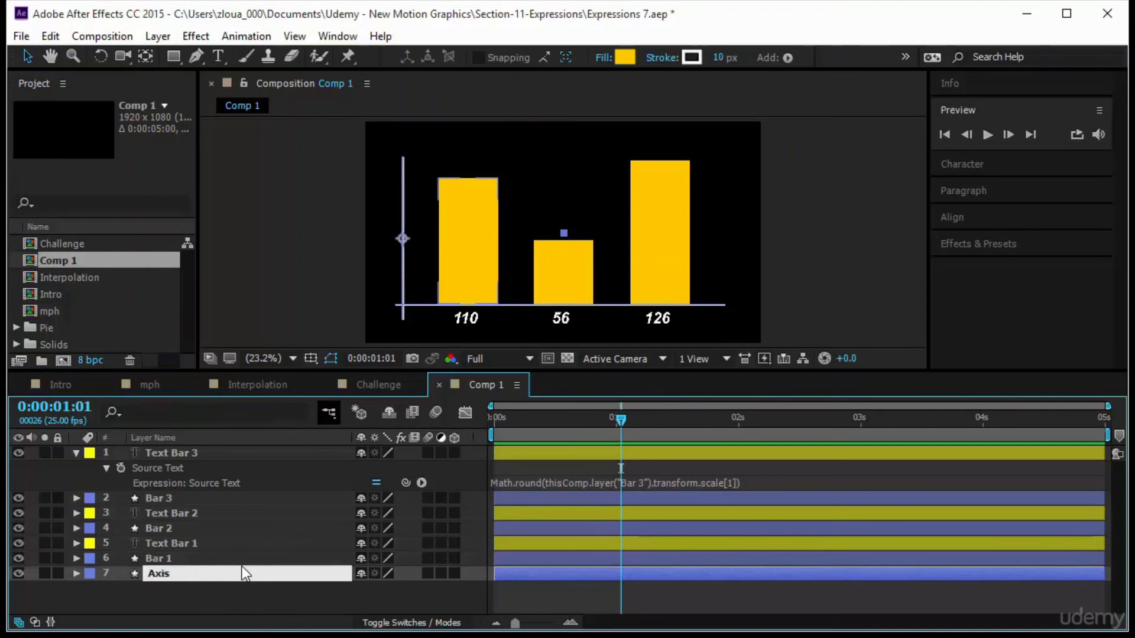
pyautogui.press('Return')
# Add an Axis opacity keyframe of 0% at the start of the timeline.
pyautogui.press('t')
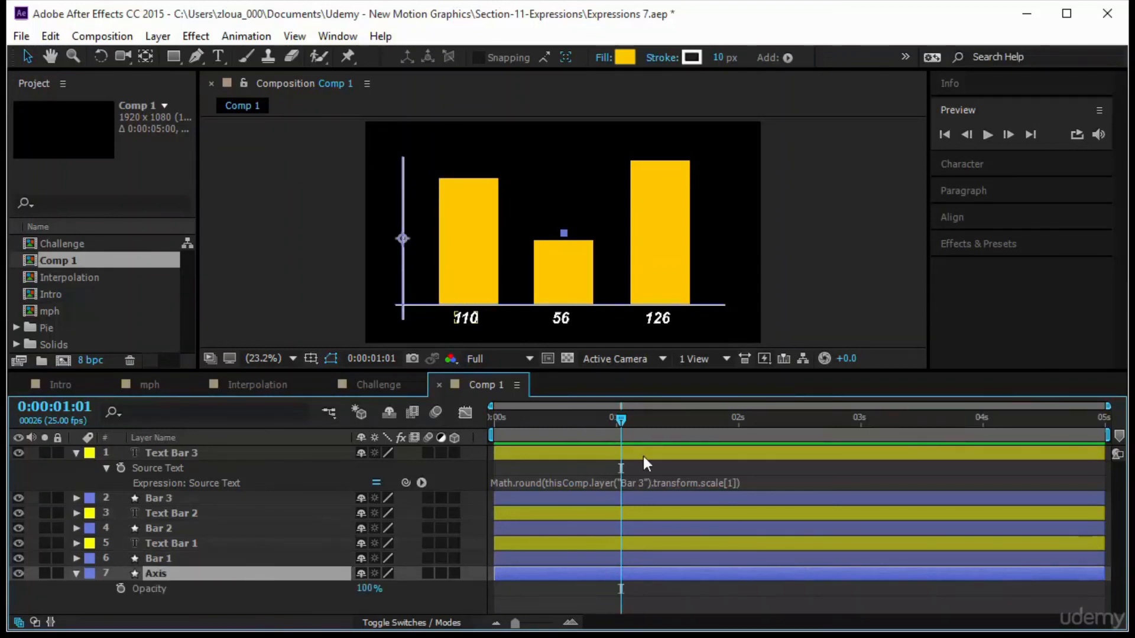
pyautogui.moveTo(621, 421); pyautogui.dragTo(377, 458)
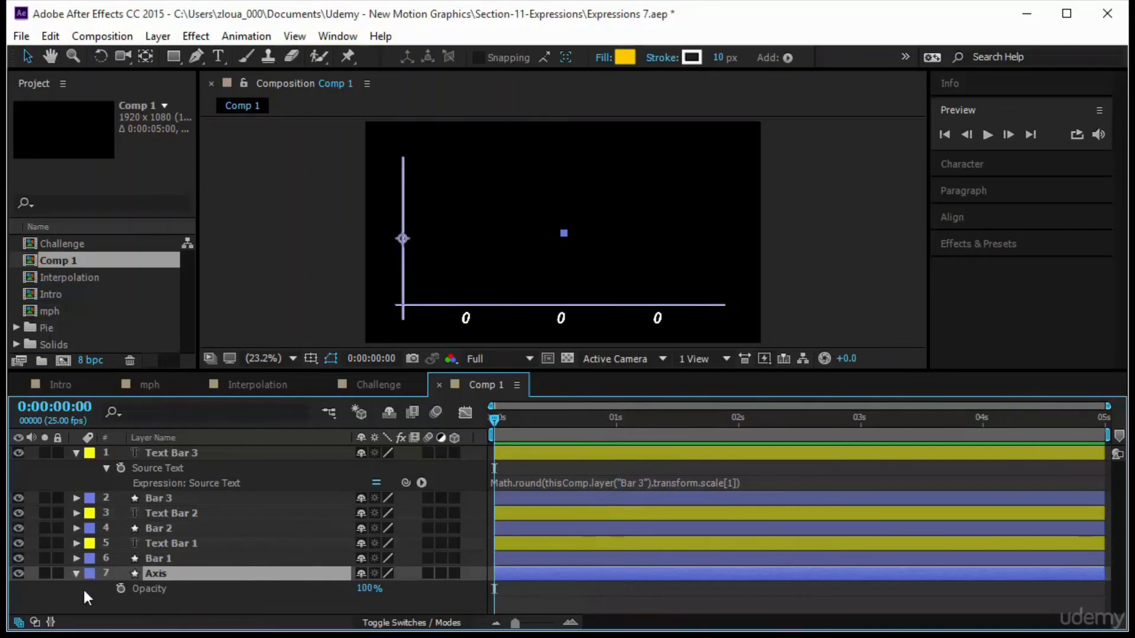
pyautogui.click(120, 588)
pyautogui.click(369, 589)
pyautogui.write('0')
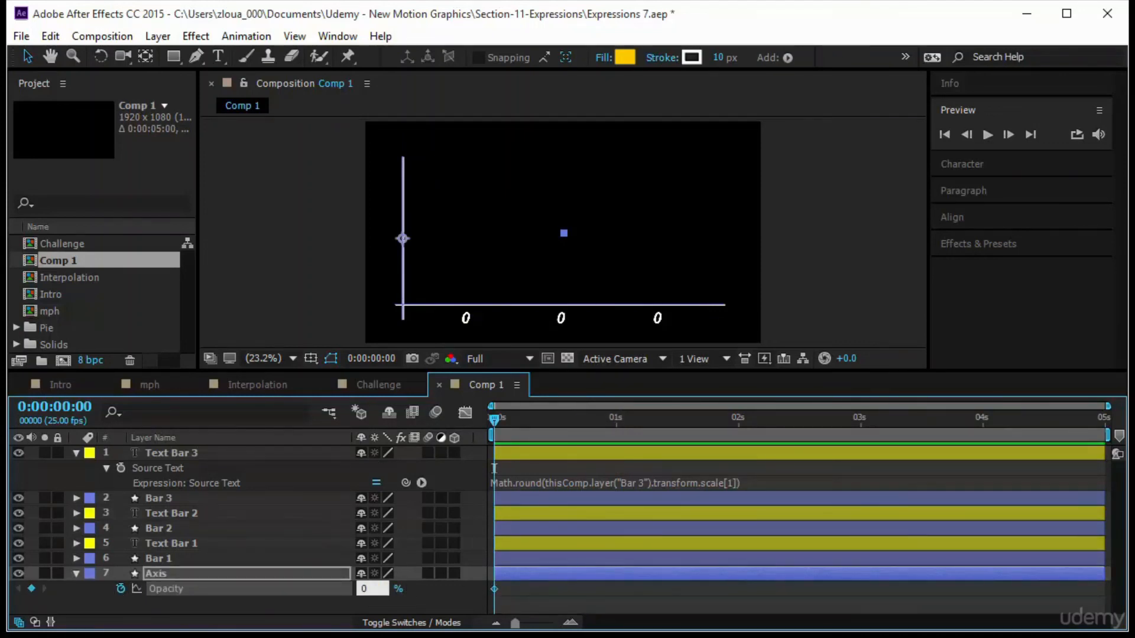
pyautogui.press('Return')
# Add a second Axis opacity keyframe about three frames in, raising the opacity to around 82%.
pyautogui.moveTo(499, 420); pyautogui.dragTo(509, 430)
pyautogui.moveTo(363, 588); pyautogui.dragTo(438, 590)
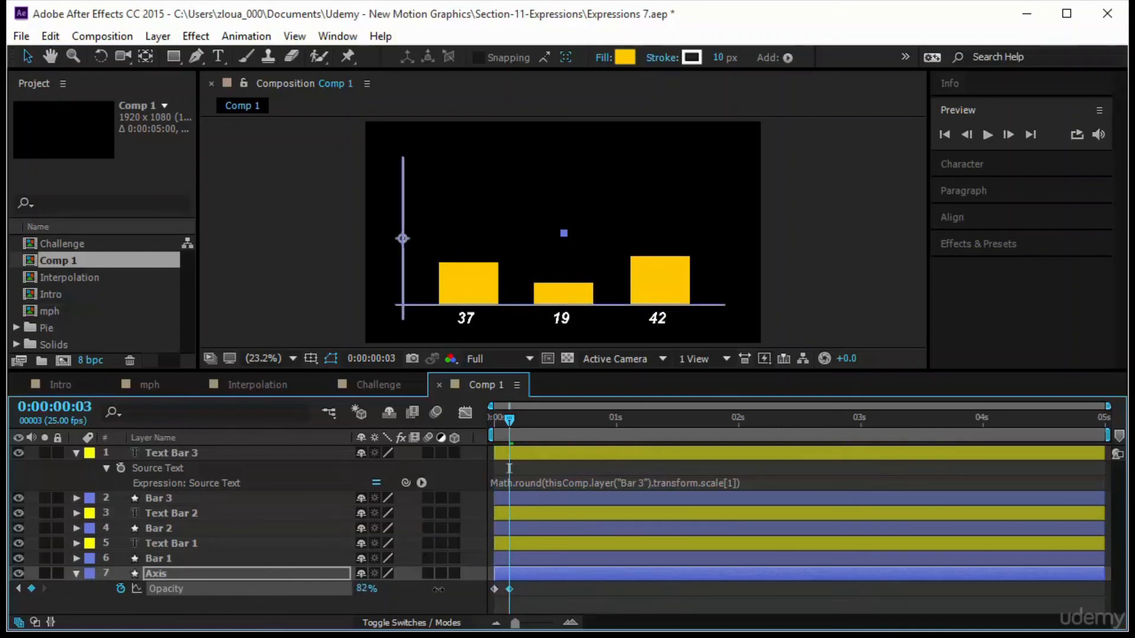
pyautogui.click(590, 597)
pyautogui.moveTo(512, 424); pyautogui.dragTo(446, 439)
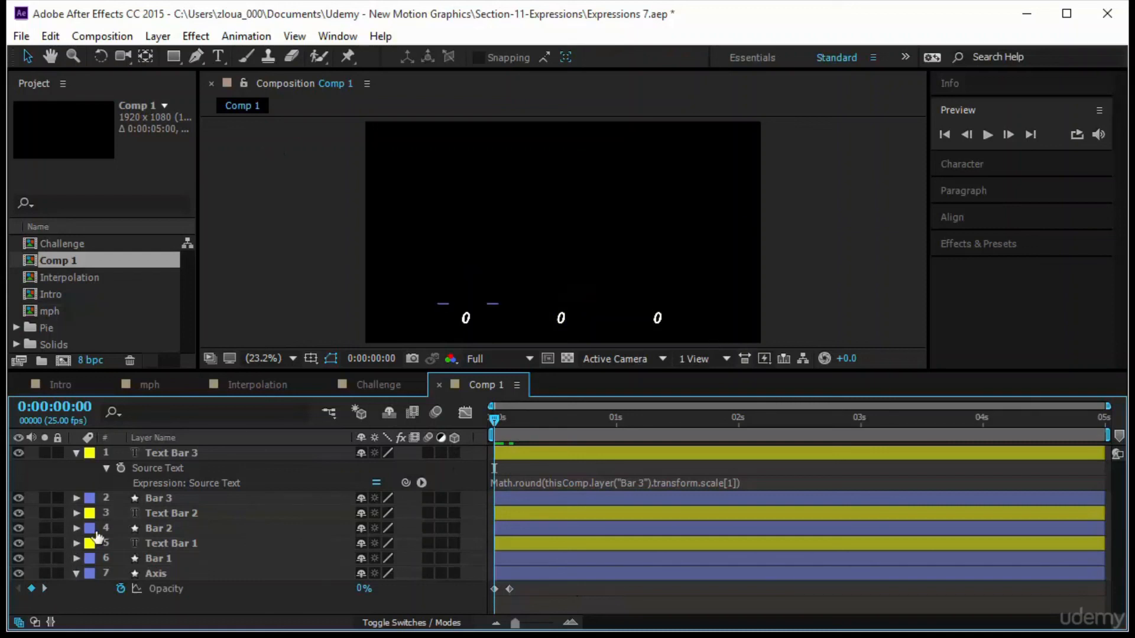
# Shift all bar and label layers a few frames later so they start after the axis fades in.
pyautogui.click(76, 453)
pyautogui.click(172, 453)
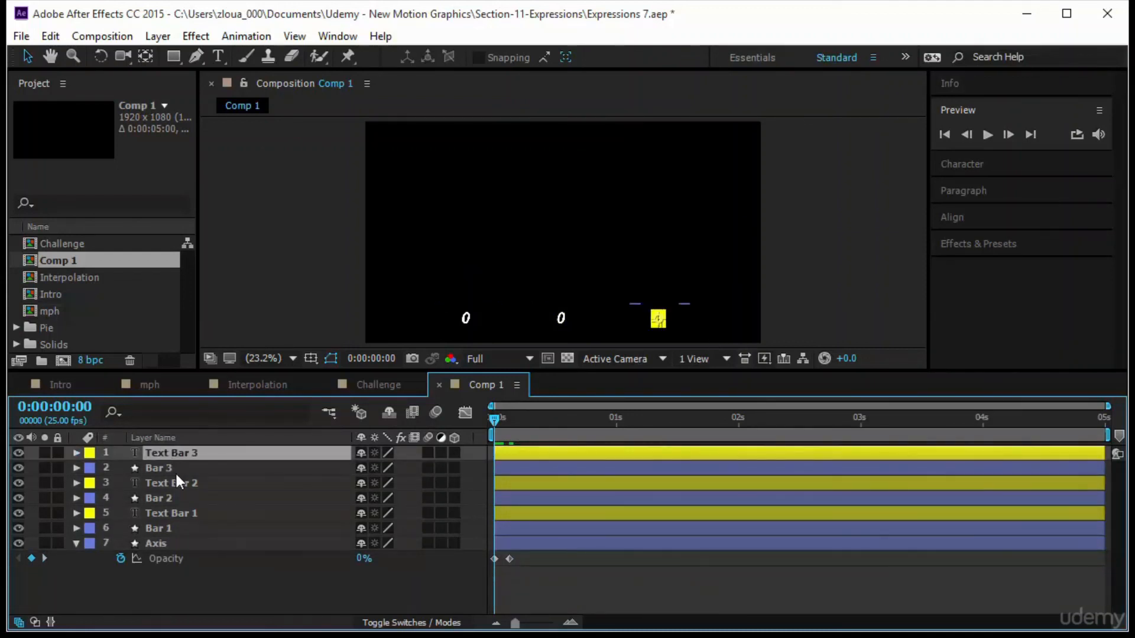
pyautogui.click(194, 526)
pyautogui.keyDown('shift'); pyautogui.click(201, 456); pyautogui.keyUp('shift')
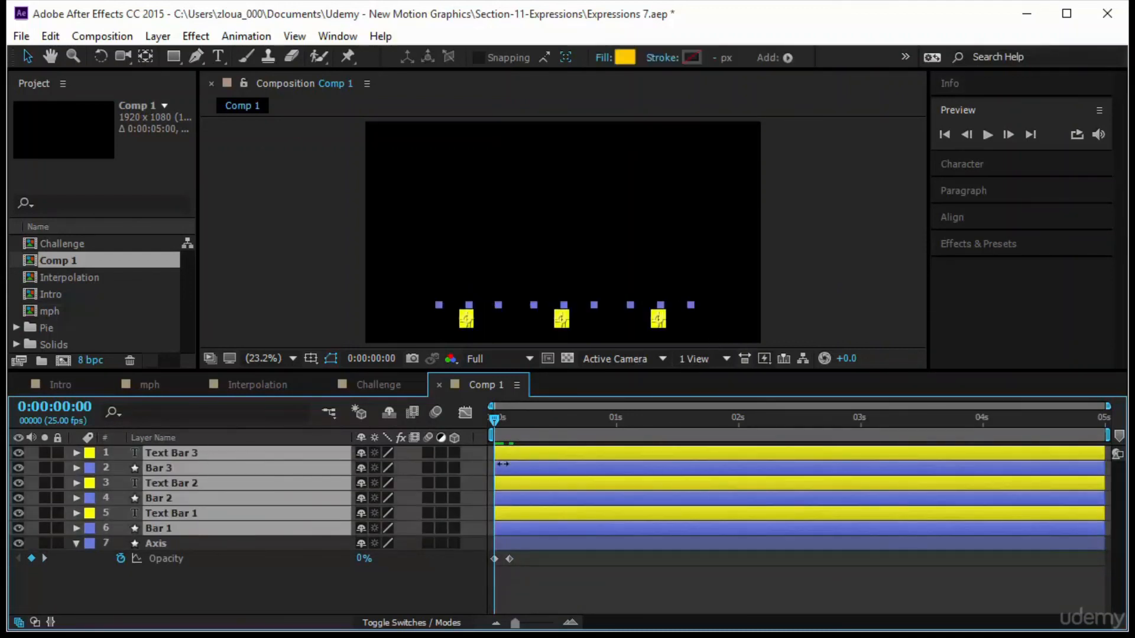
pyautogui.moveTo(523, 453); pyautogui.dragTo(527, 455)
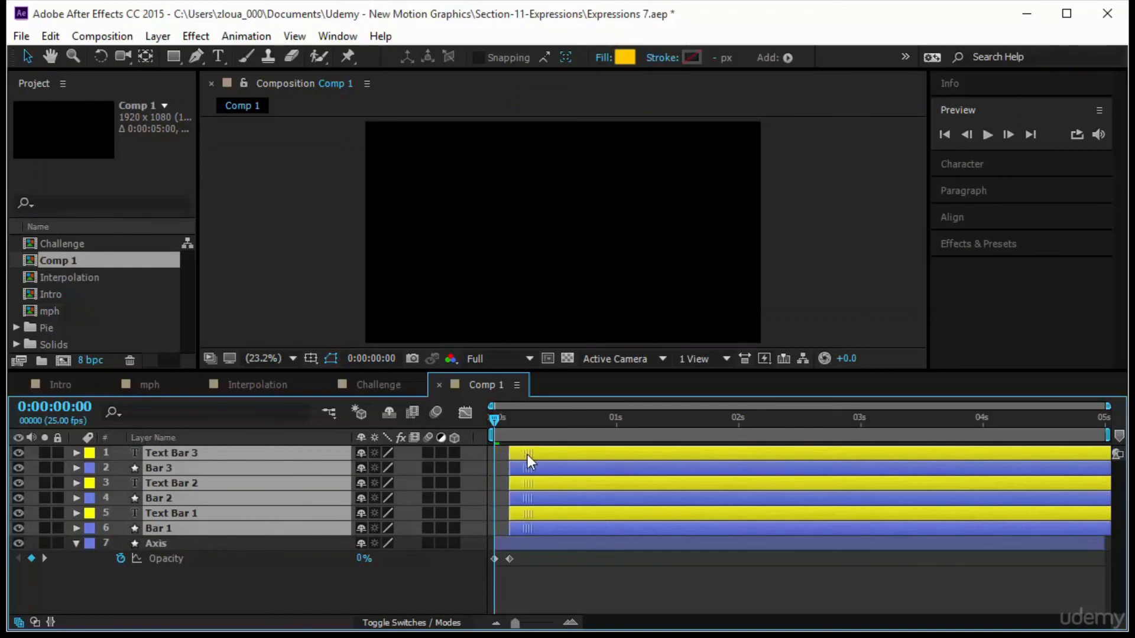
pyautogui.click(559, 589)
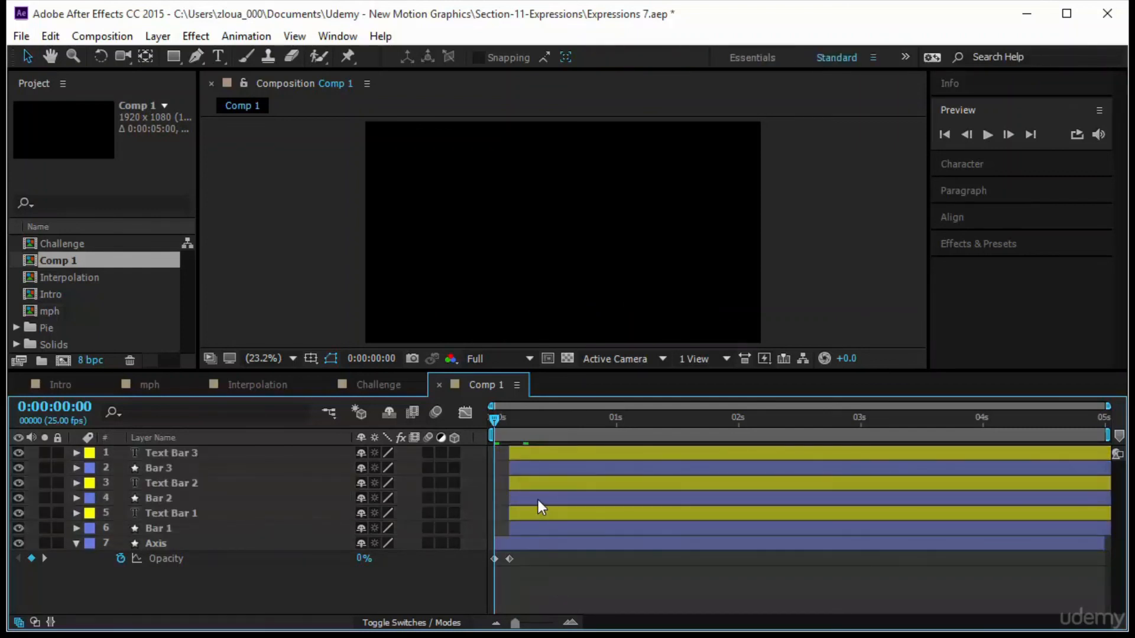
# Stagger Bar 2, Bar 3 and their text labels so each bar-label pair starts progressively later.
pyautogui.click(538, 499)
pyautogui.keyDown('shift'); pyautogui.click(540, 487); pyautogui.keyUp('shift')
pyautogui.moveTo(541, 487); pyautogui.dragTo(594, 462)
pyautogui.click(554, 469)
pyautogui.keyDown('shift'); pyautogui.click(552, 452); pyautogui.keyUp('shift')
pyautogui.click(640, 583)
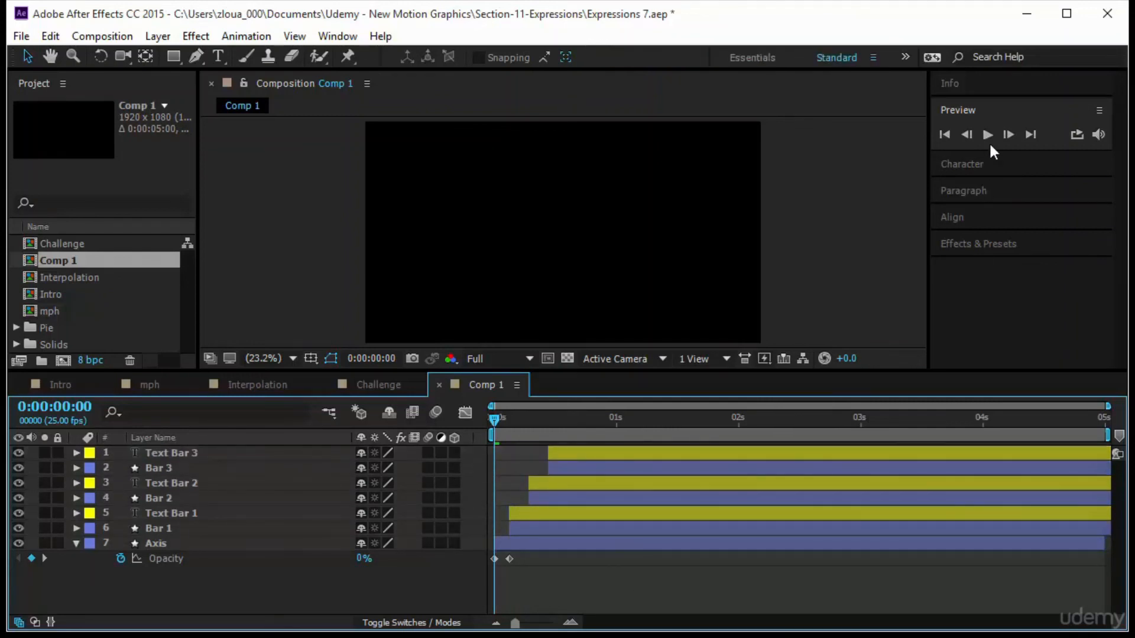
# Play a preview of the bar graph animation.
pyautogui.click(987, 135)
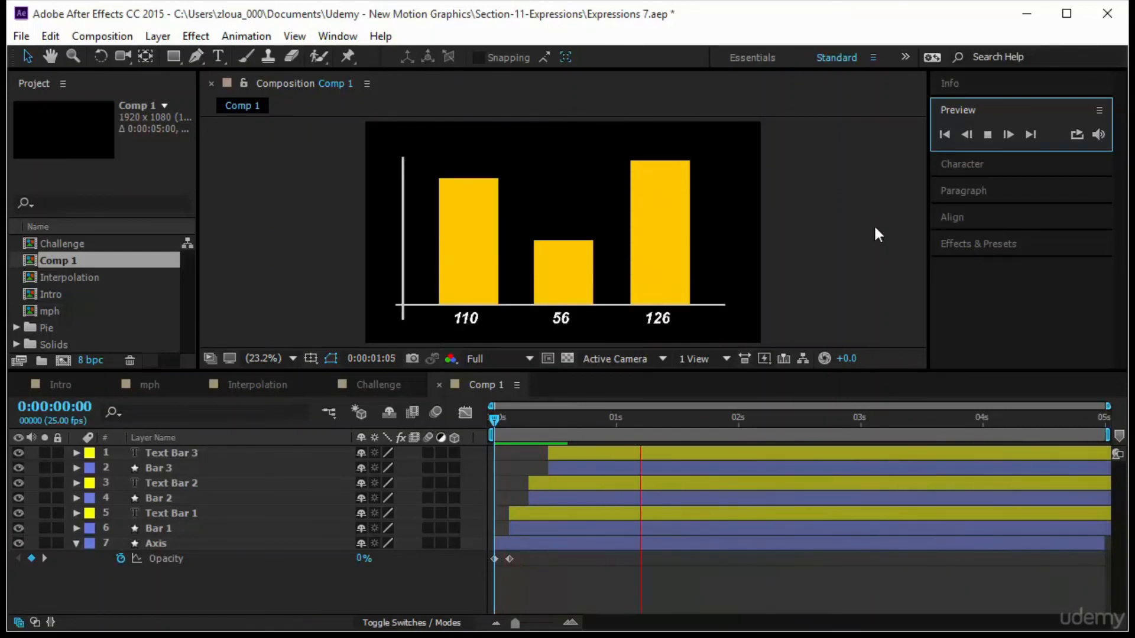
pyautogui.click(809, 266)
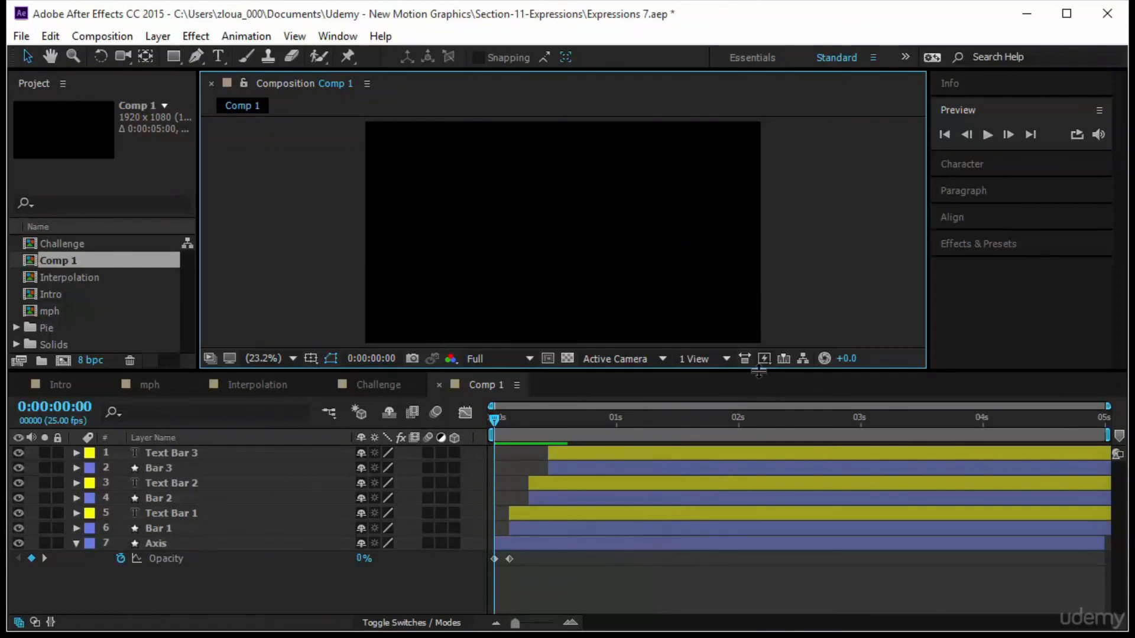
pyautogui.moveTo(758, 371); pyautogui.dragTo(760, 408)
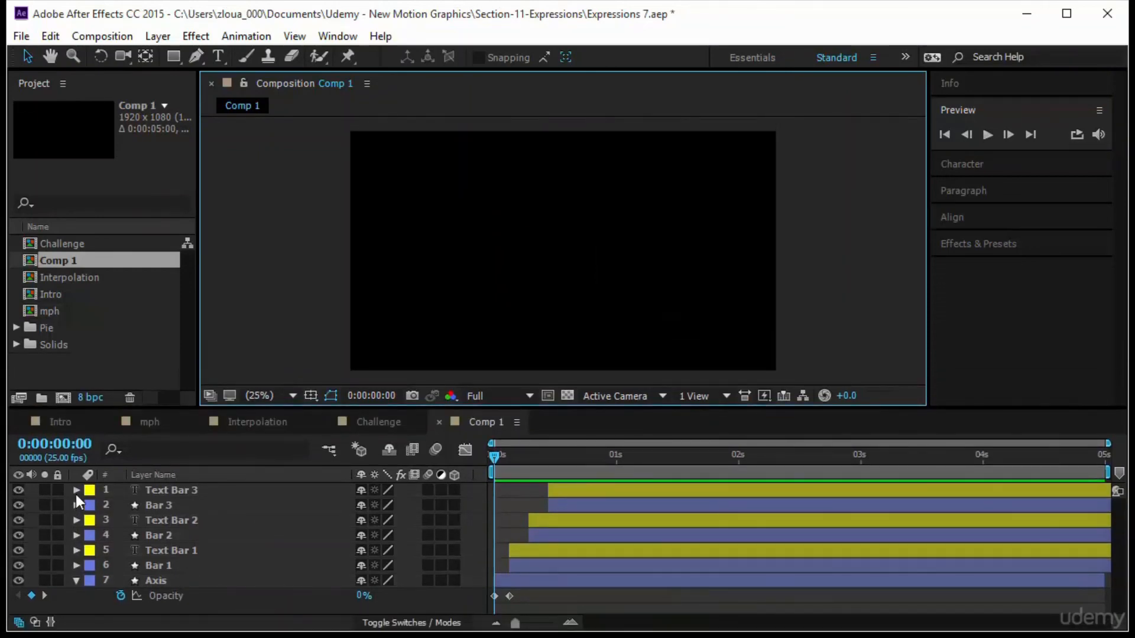
# Create a new composition with the default HDTV 1080 25 settings.
pyautogui.click(456, 437)
pyautogui.click(64, 398)
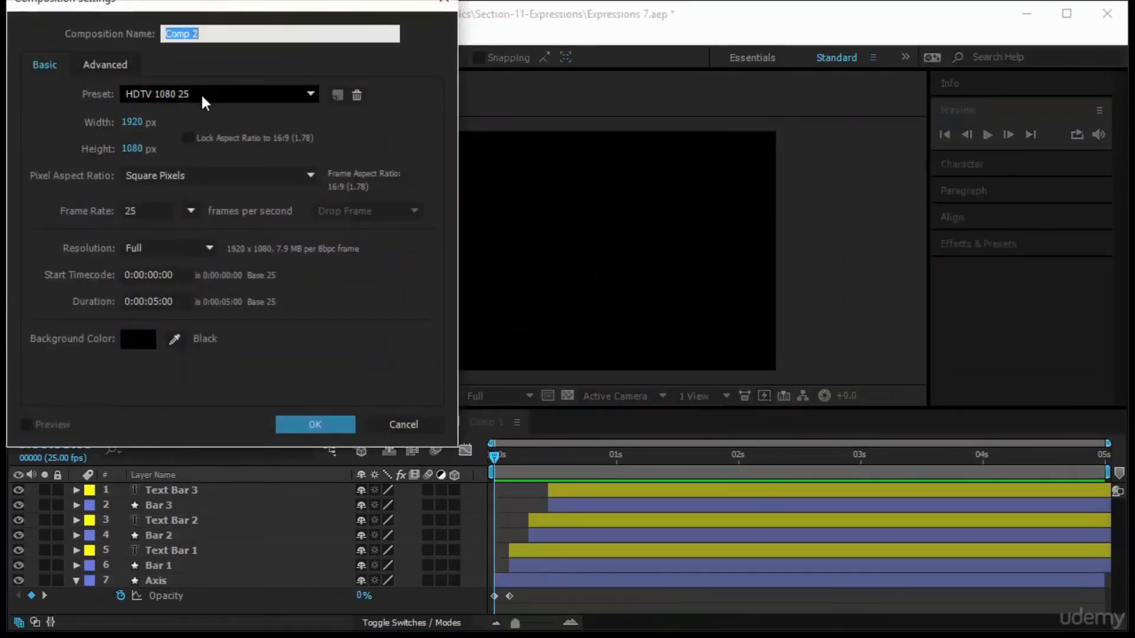
pyautogui.click(325, 429)
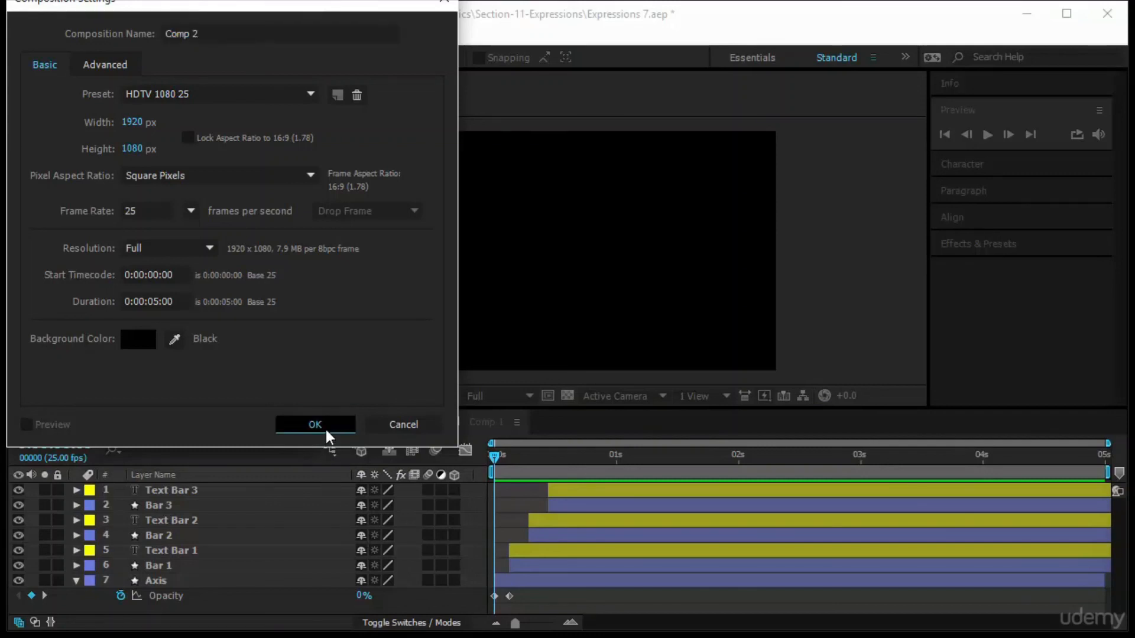
# Rename Comp 1 as "Graph" in its composition settings.
pyautogui.click(479, 424)
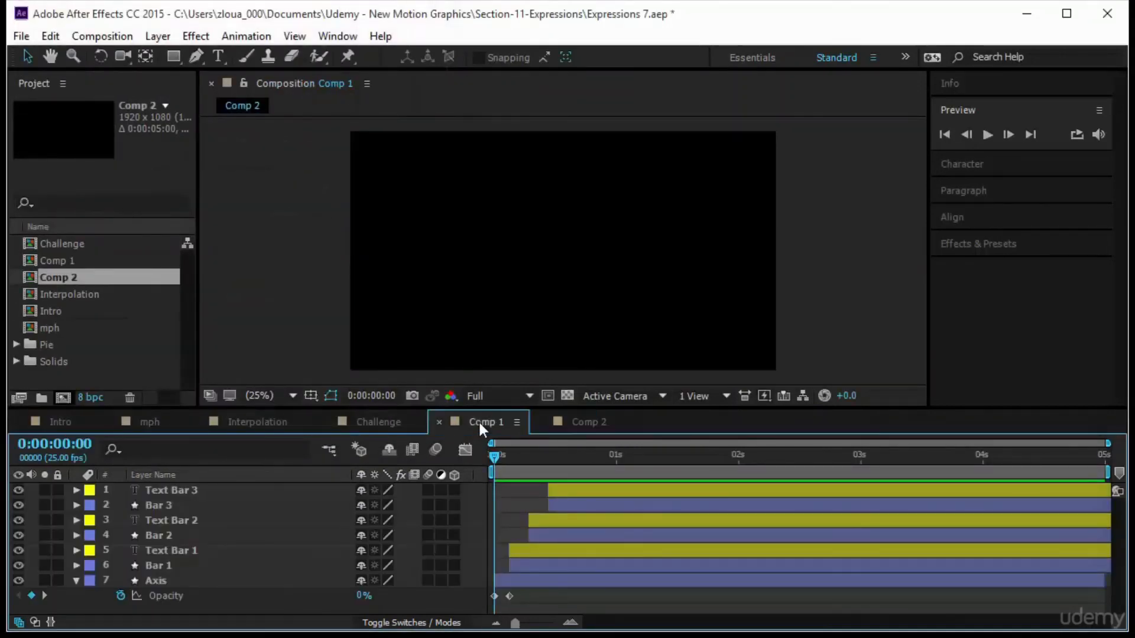
pyautogui.rightClick(478, 422)
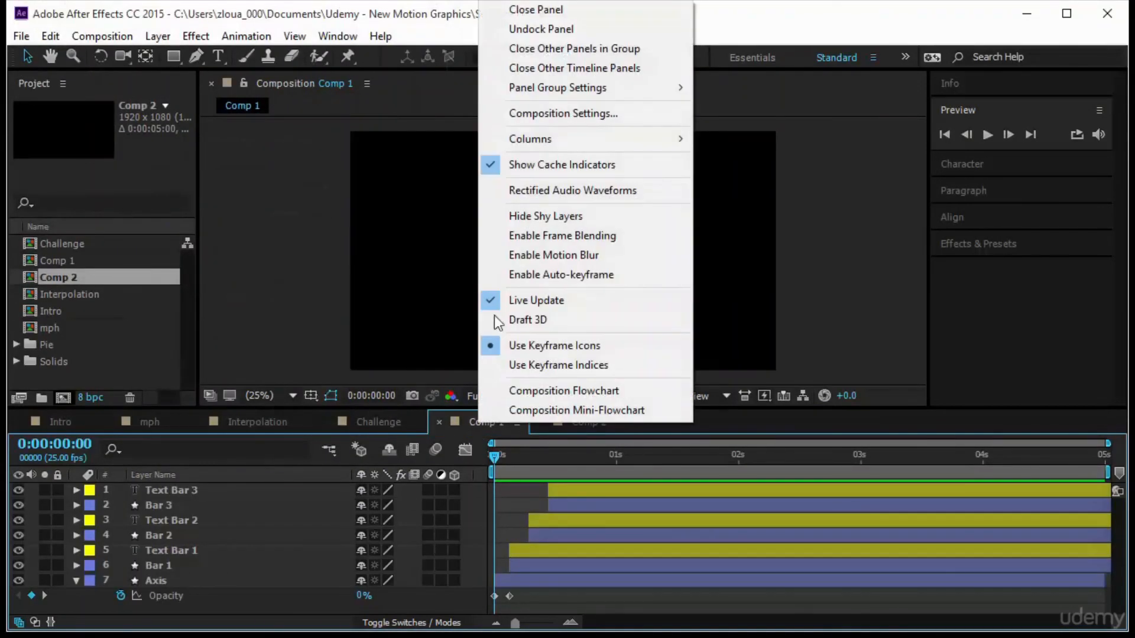
pyautogui.click(577, 113)
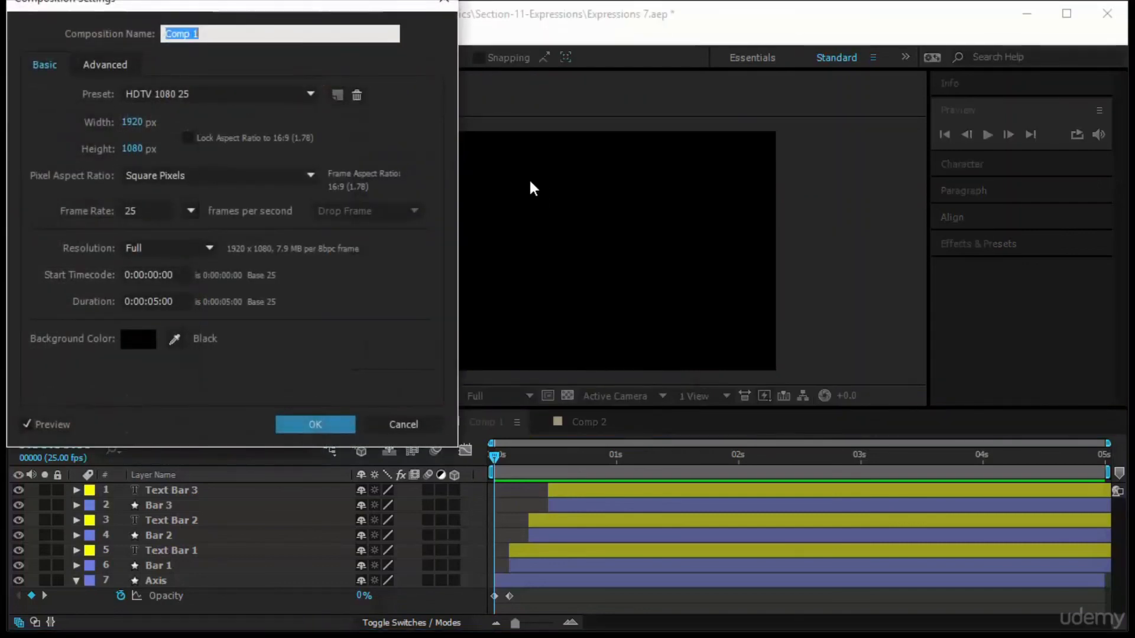
pyautogui.write('Graph')
pyautogui.press('Return')
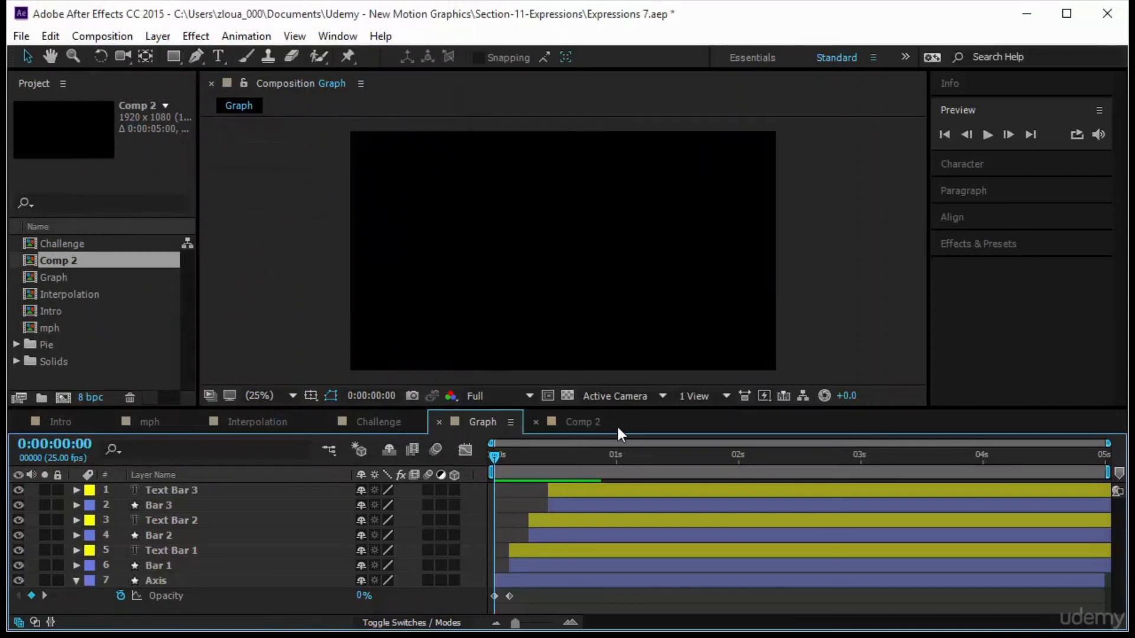
# Nest the Graph composition into Comp 2 and make it a 3D layer.
pyautogui.click(577, 429)
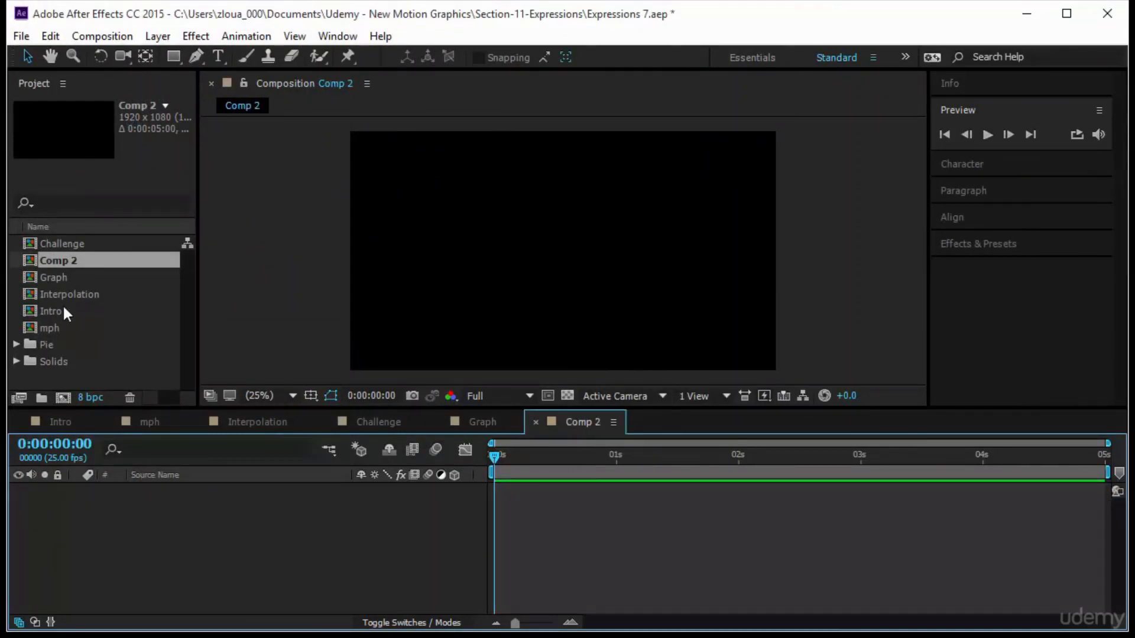
pyautogui.moveTo(73, 273); pyautogui.dragTo(363, 548)
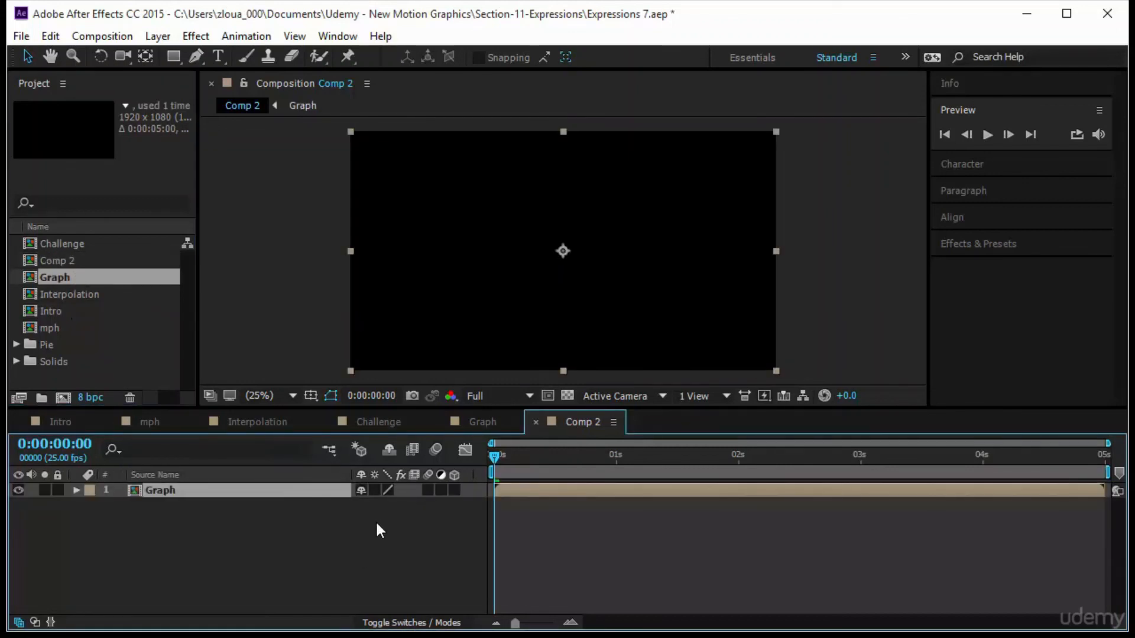
pyautogui.click(454, 490)
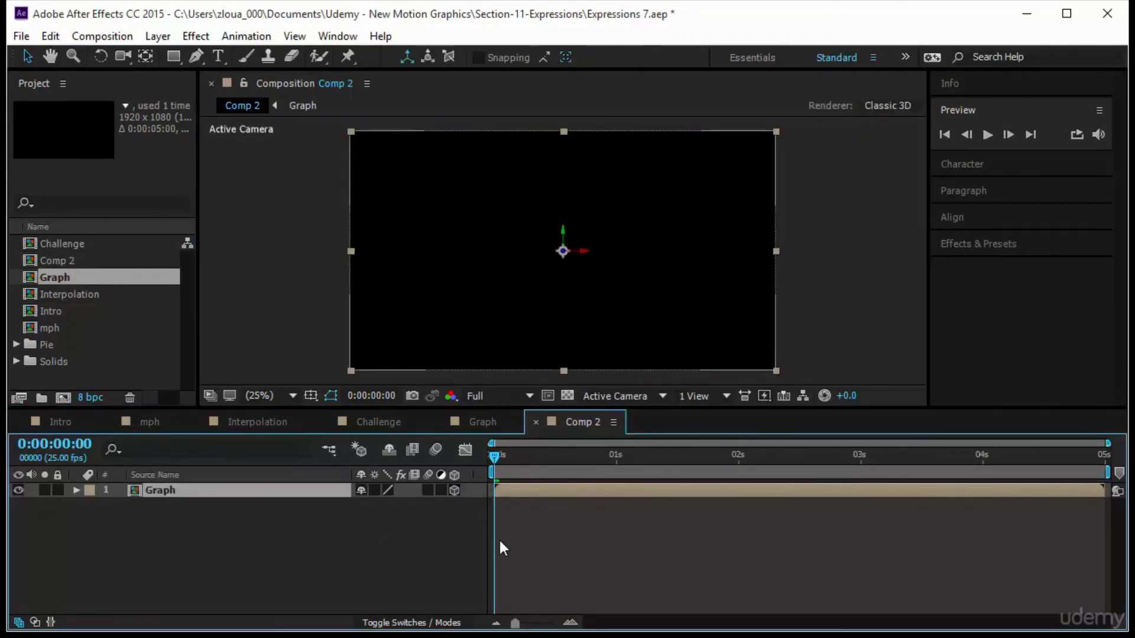
# Rotate the Graph layer about 17° on its Y axis at roughly one second.
pyautogui.moveTo(491, 460); pyautogui.dragTo(609, 483)
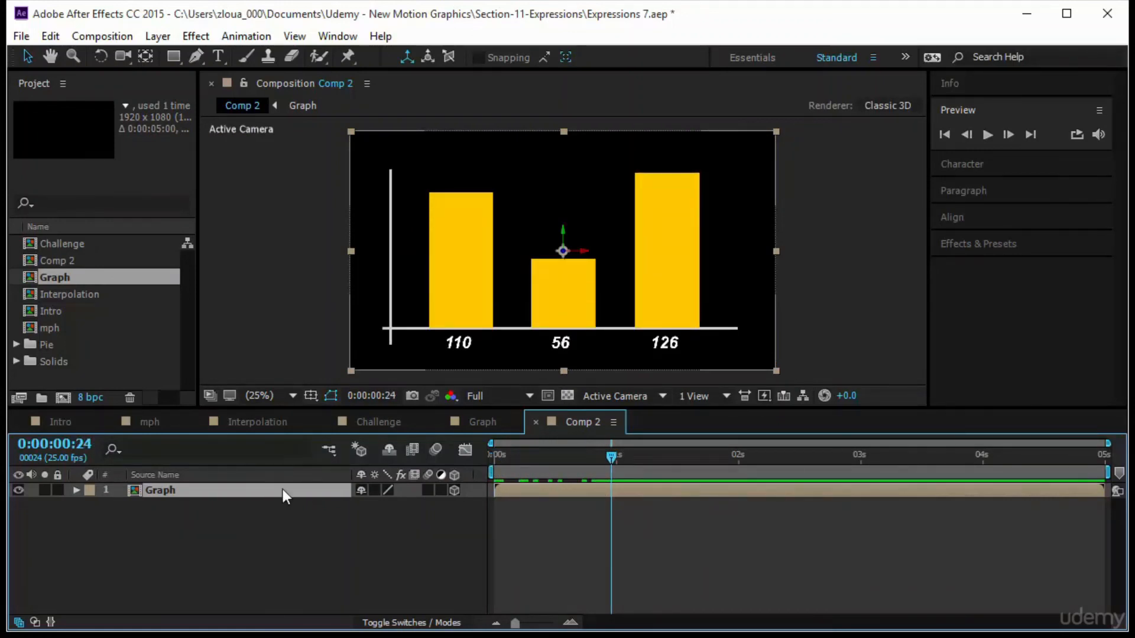
pyautogui.press('r')
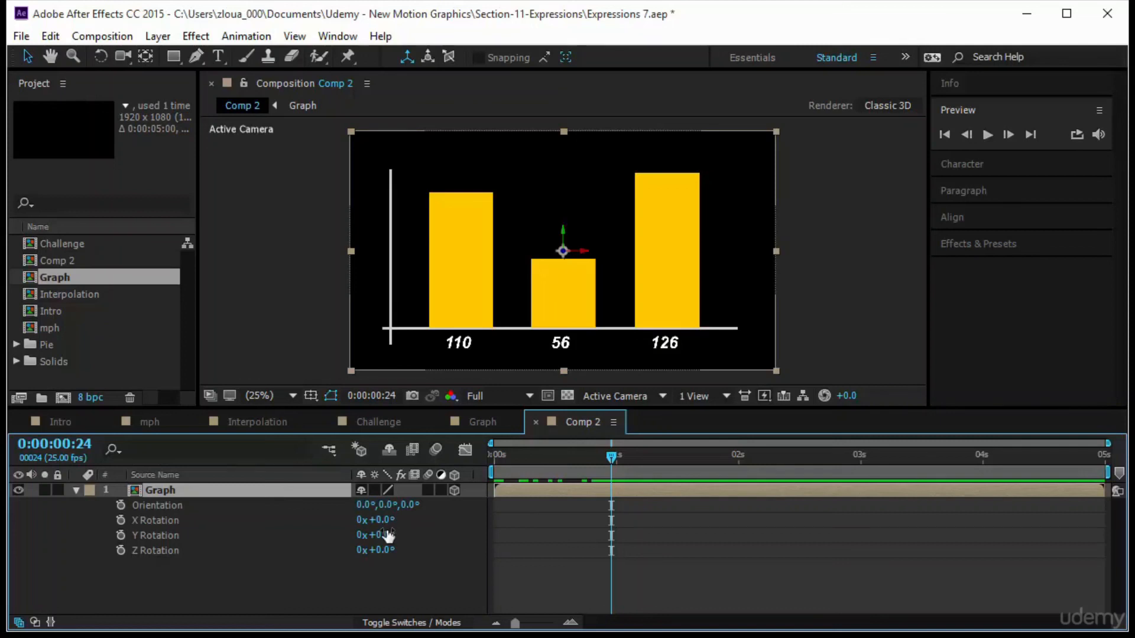
pyautogui.moveTo(388, 535); pyautogui.dragTo(401, 532)
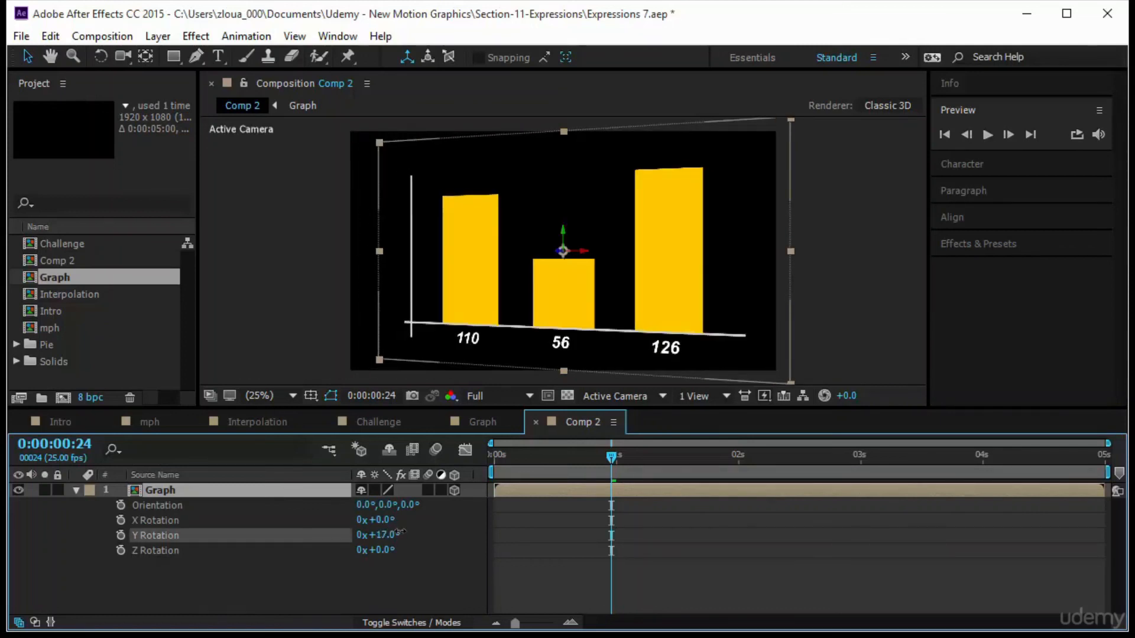
# Set the Graph layer's Z position to 275.
pyautogui.click(313, 491)
pyautogui.press('p')
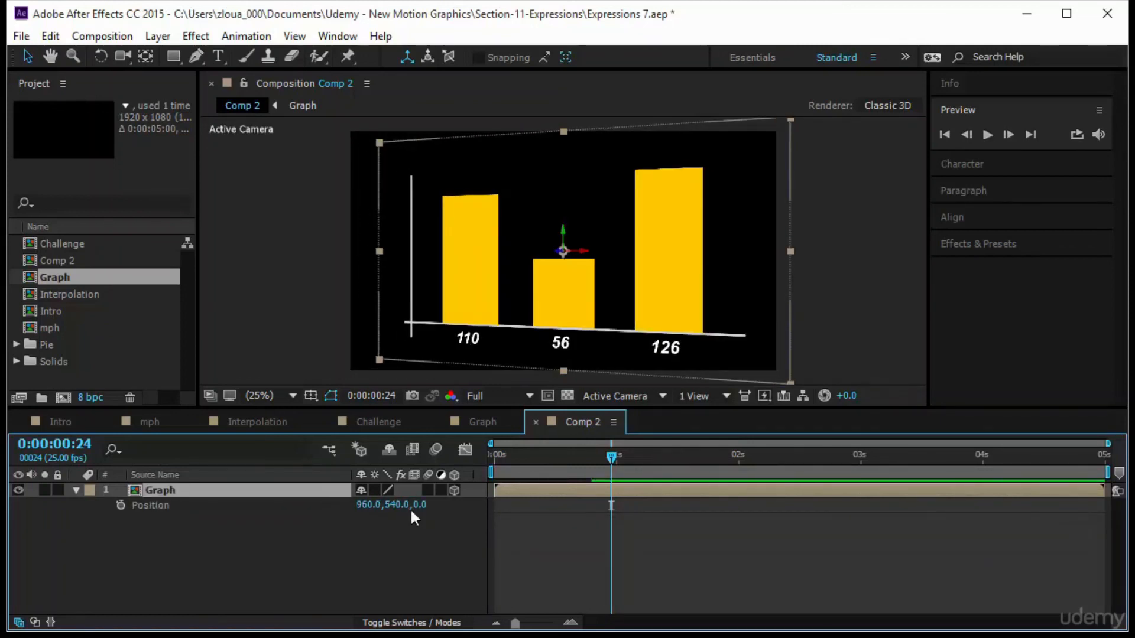
pyautogui.moveTo(420, 505); pyautogui.dragTo(650, 505)
# Set the Graph layer's Y Rotation to 23°.
pyautogui.click(243, 492)
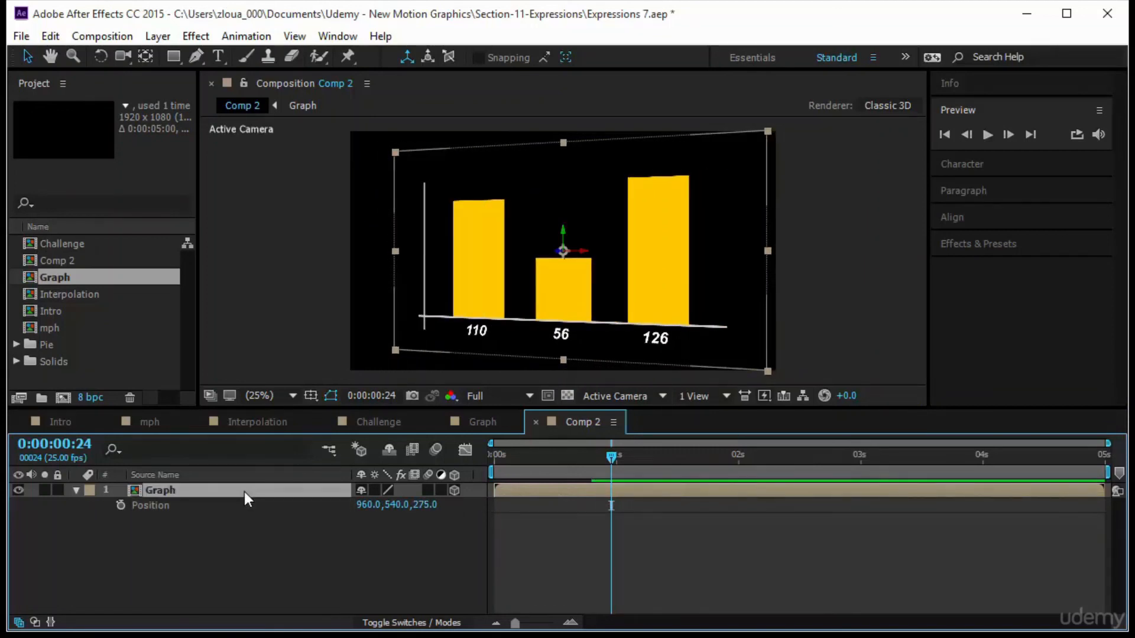
pyautogui.hotkey('shift', 'r')
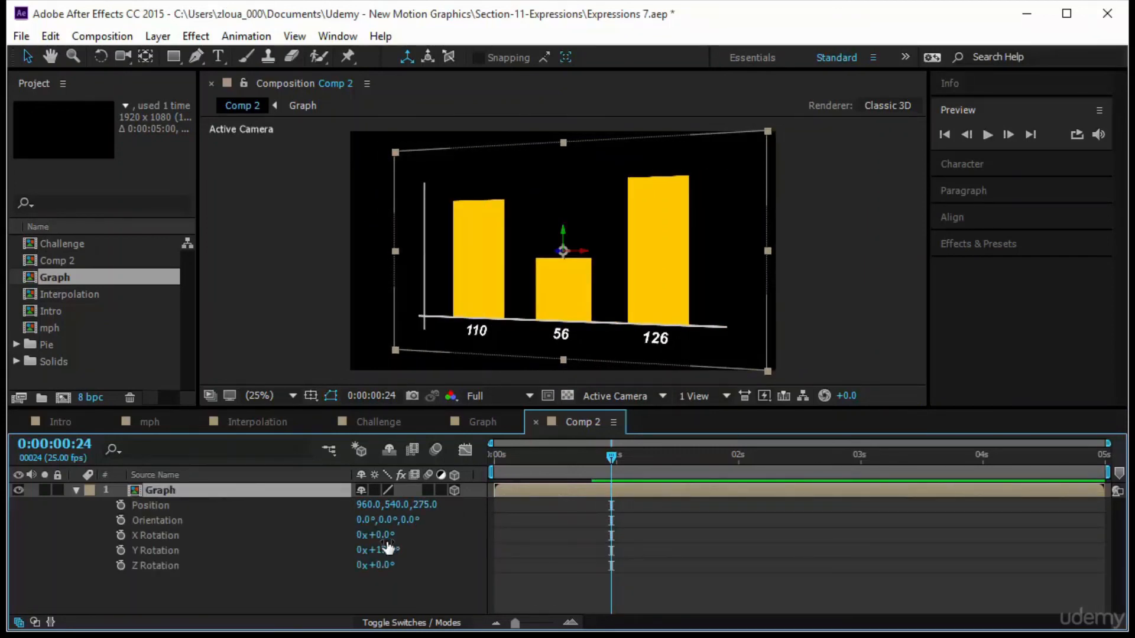
pyautogui.moveTo(390, 551); pyautogui.dragTo(397, 548)
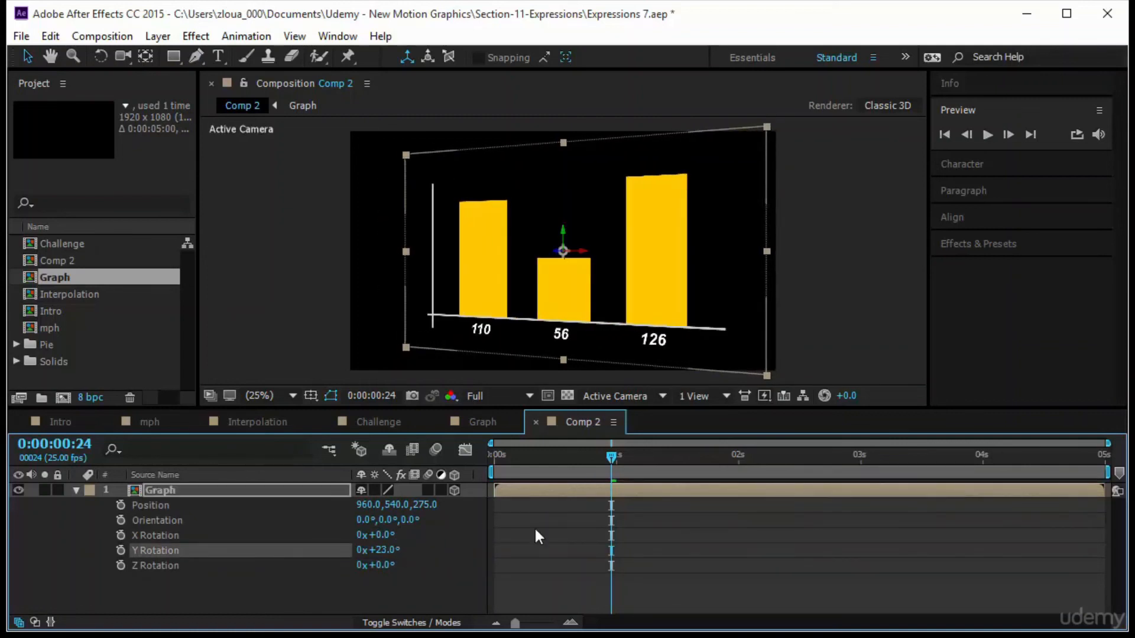
# Add a Y Rotation keyframe at the start of the timeline.
pyautogui.press('Home')
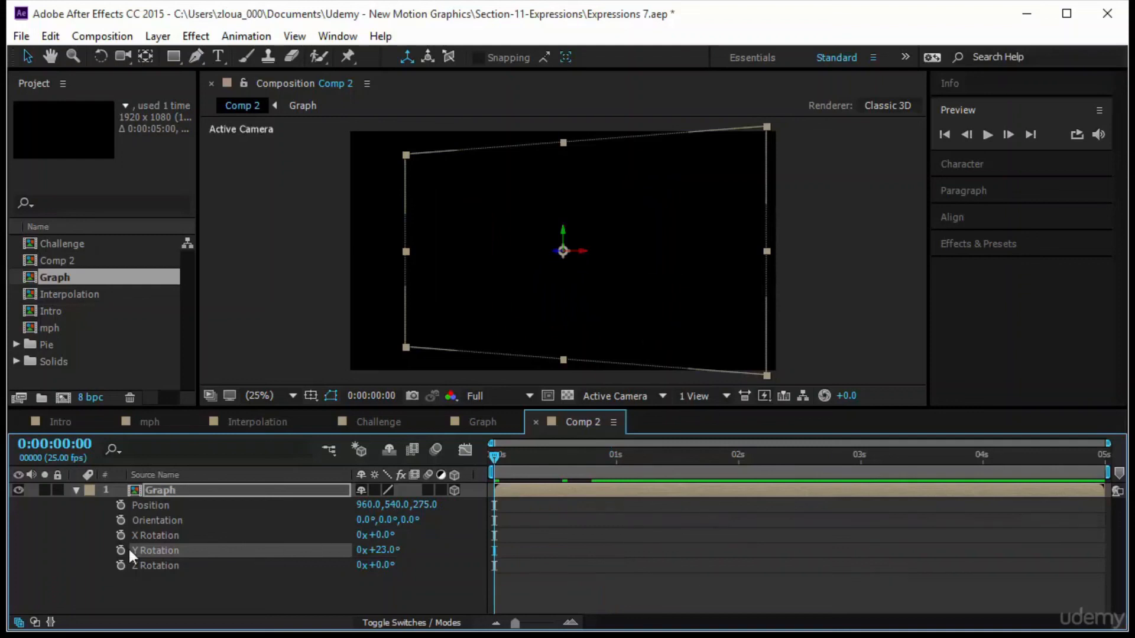
pyautogui.click(120, 551)
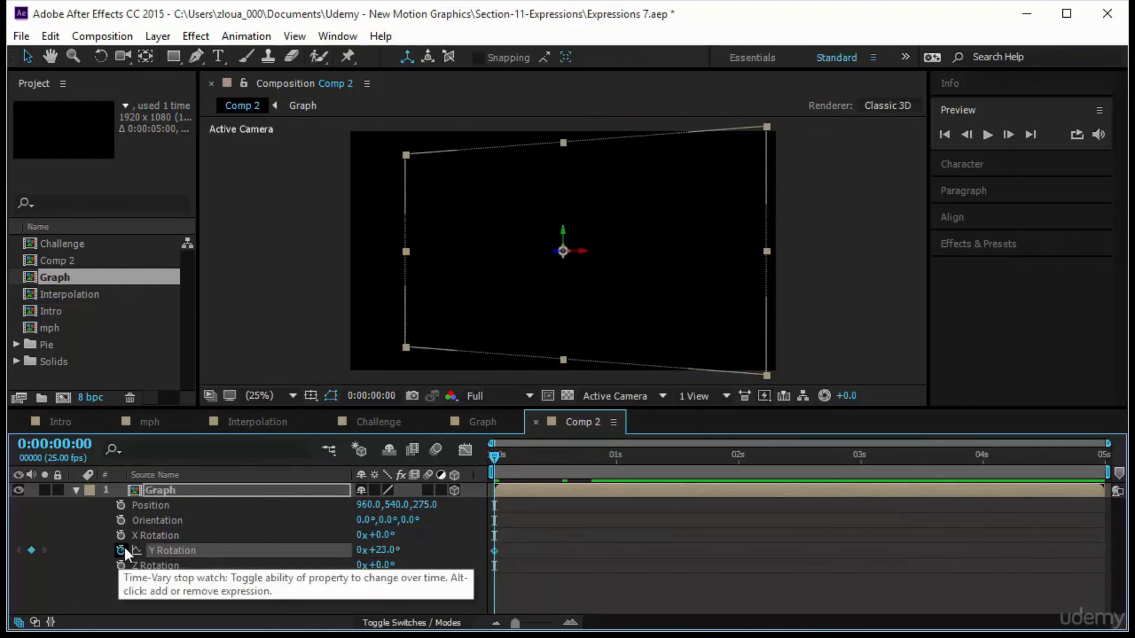
# Add a Position keyframe at the start, and at about frame 9 set the Graph layer's Y Rotation to 0°.
pyautogui.click(122, 506)
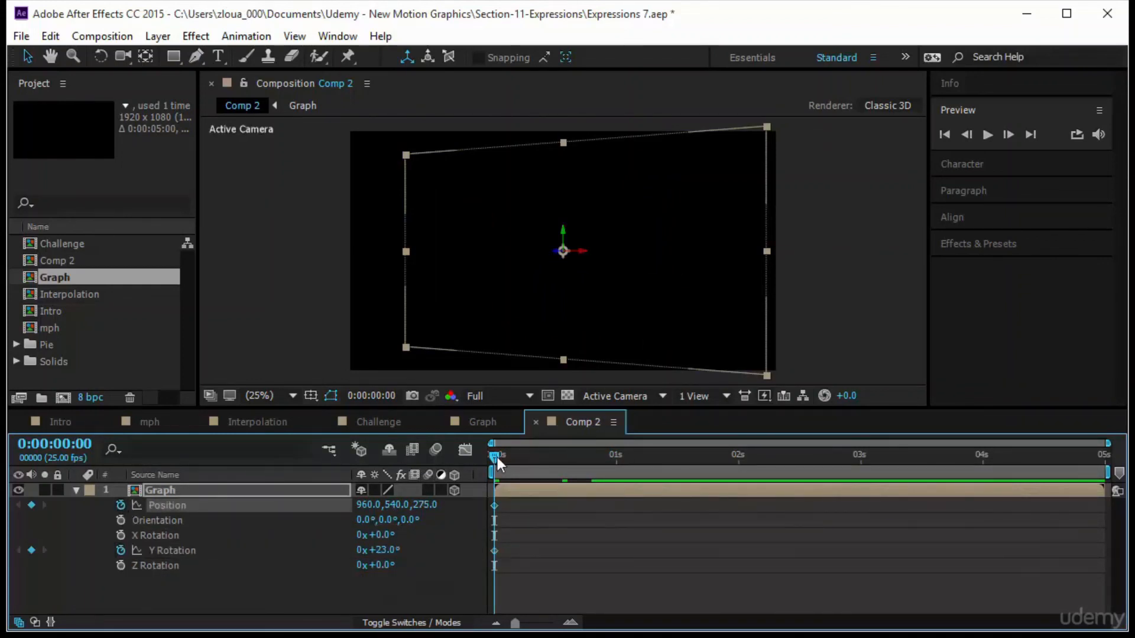
pyautogui.moveTo(519, 459); pyautogui.dragTo(538, 460)
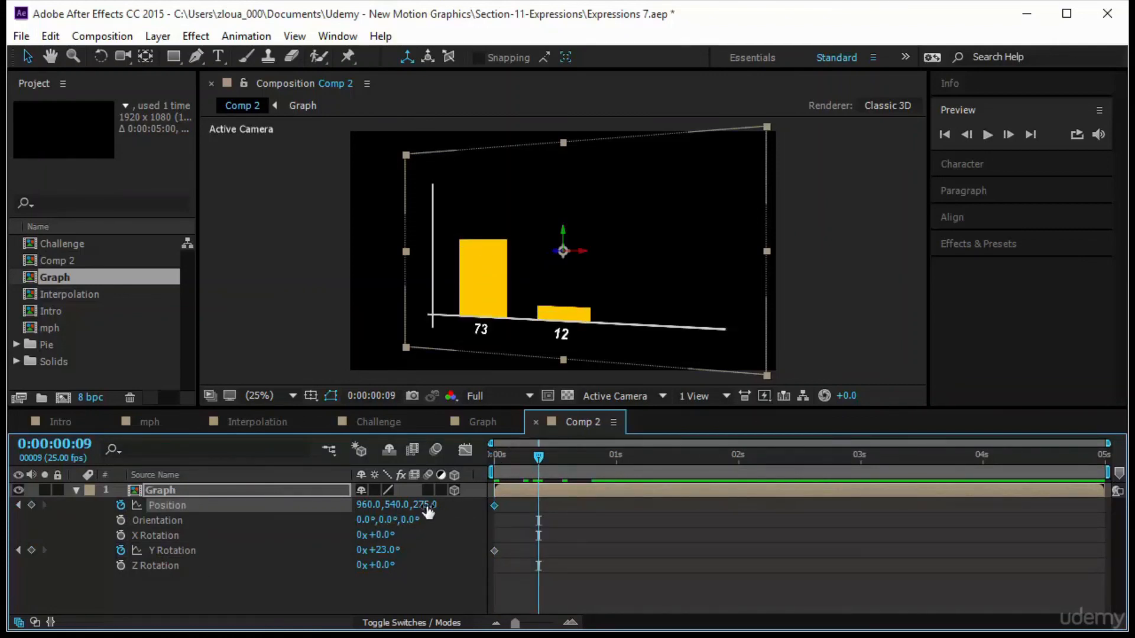
pyautogui.click(382, 549)
pyautogui.write('0')
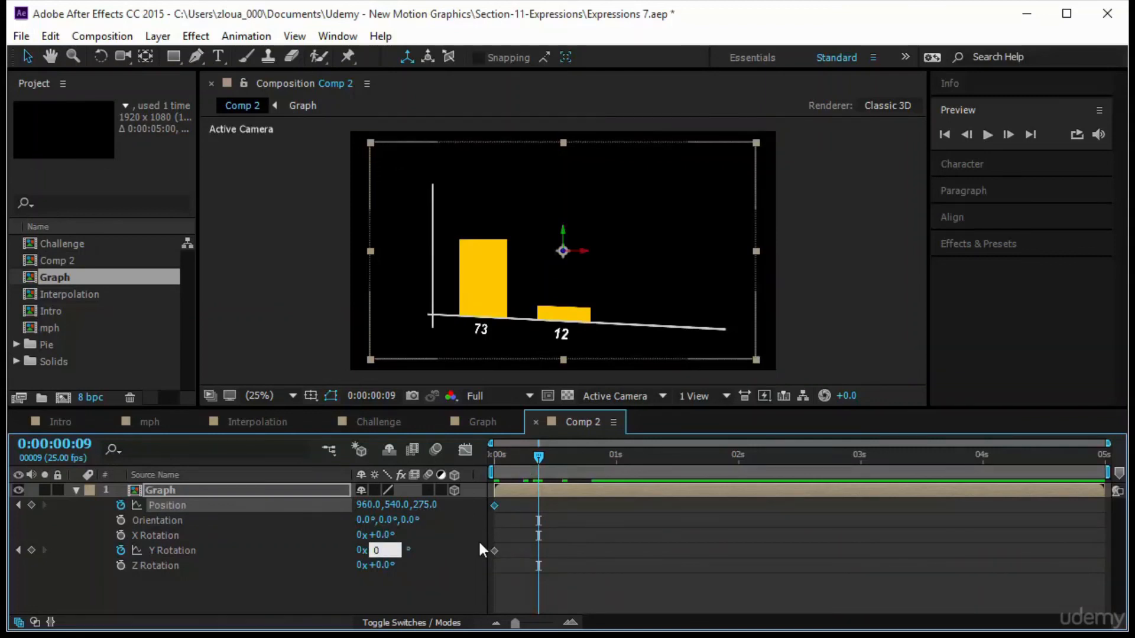
pyautogui.press('Return')
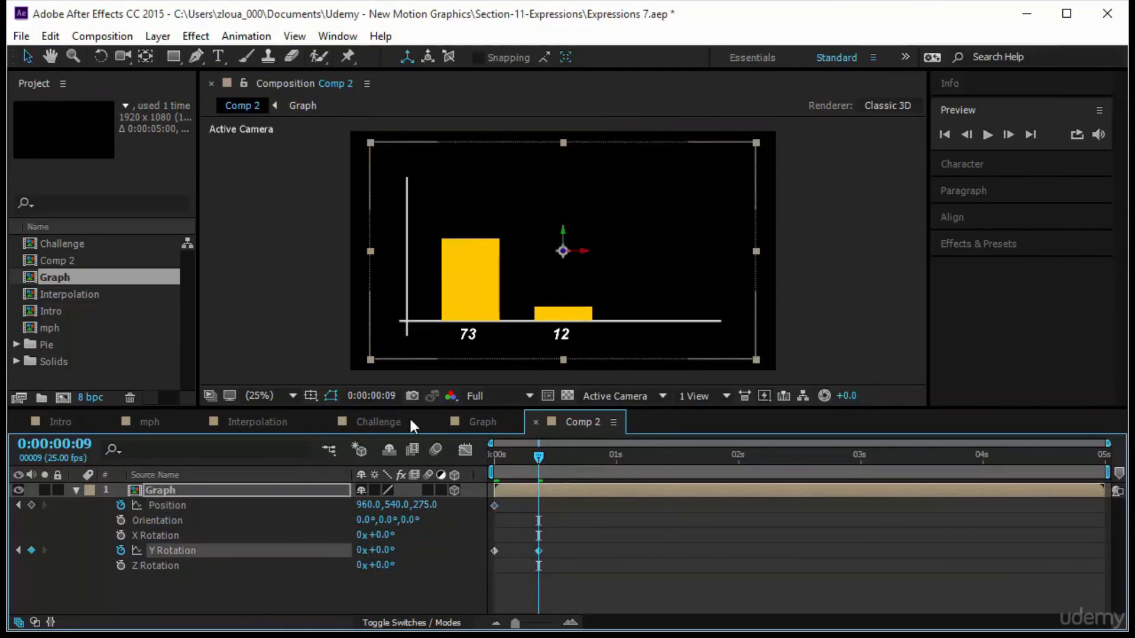
# Set the Graph layer's Z position to 0 at the same frame.
pyautogui.click(424, 506)
pyautogui.write('0')
pyautogui.press('Return')
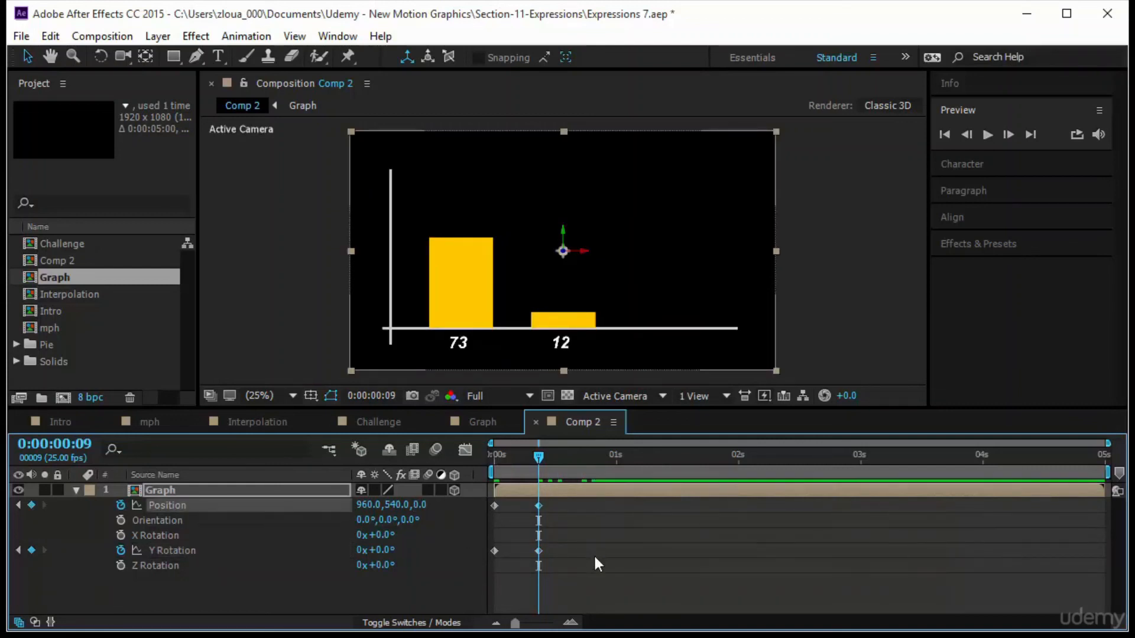
# Preview the rotation animation from the start of the timeline.
pyautogui.press('Home')
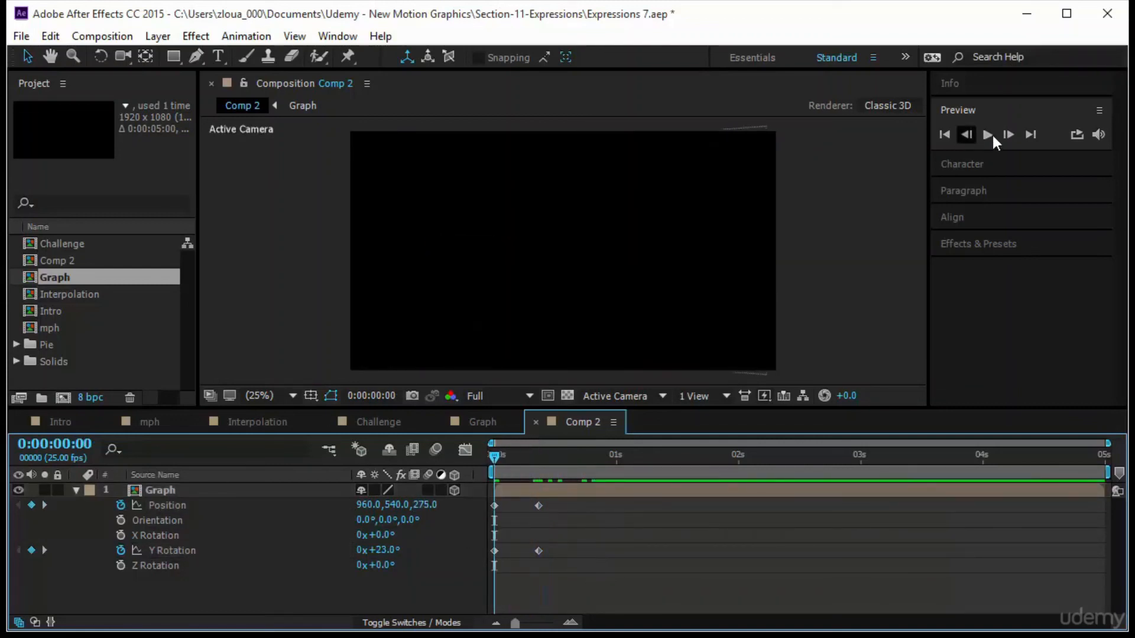
pyautogui.click(987, 135)
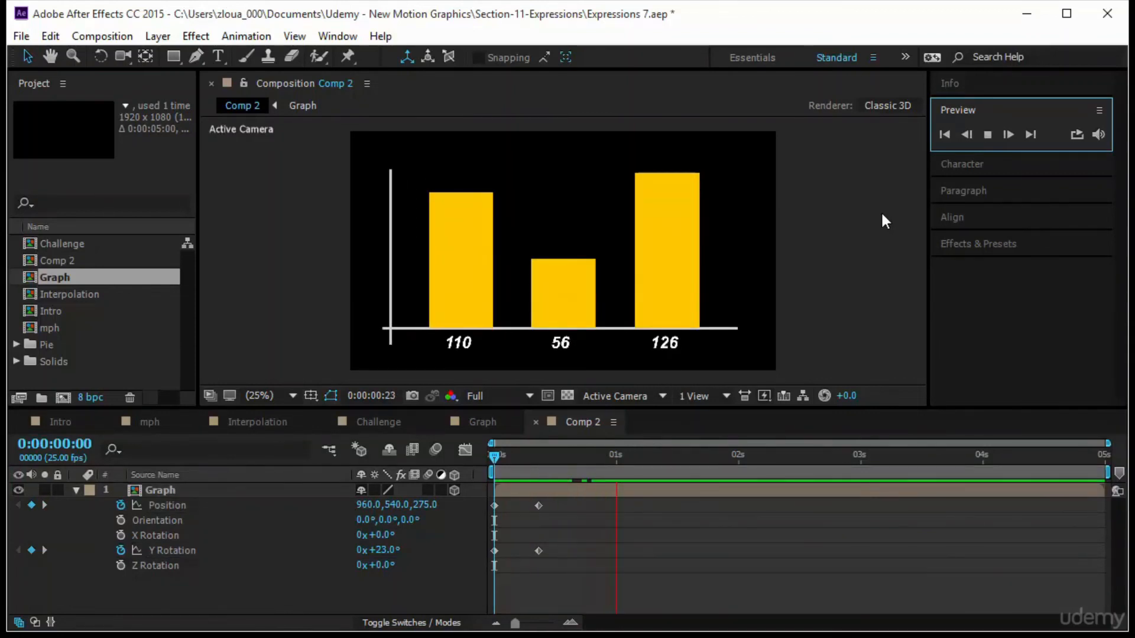
pyautogui.moveTo(494, 455); pyautogui.dragTo(444, 480)
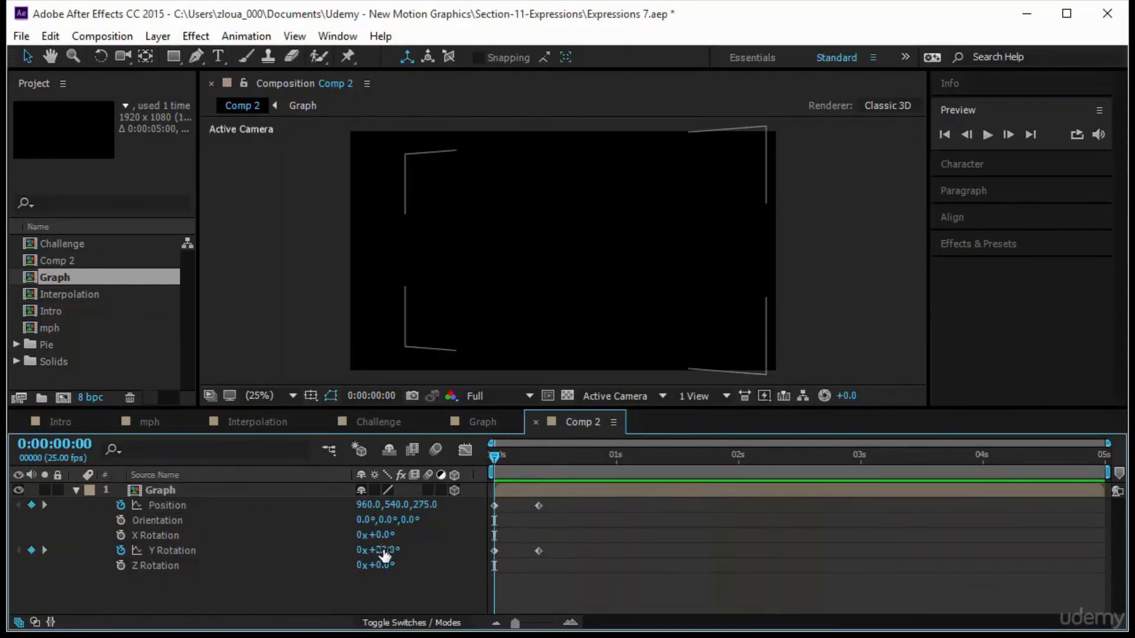
# At the start, set the Graph layer's Y Rotation to 52° and its Z position to 957.
pyautogui.moveTo(379, 550); pyautogui.dragTo(417, 552)
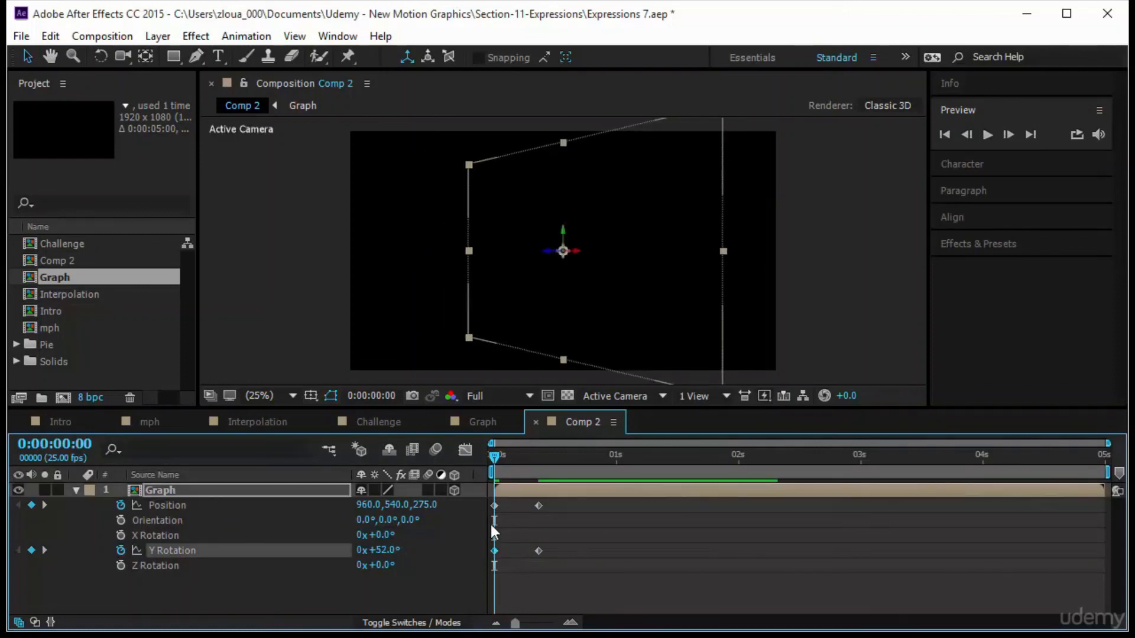
pyautogui.moveTo(426, 506); pyautogui.dragTo(922, 487)
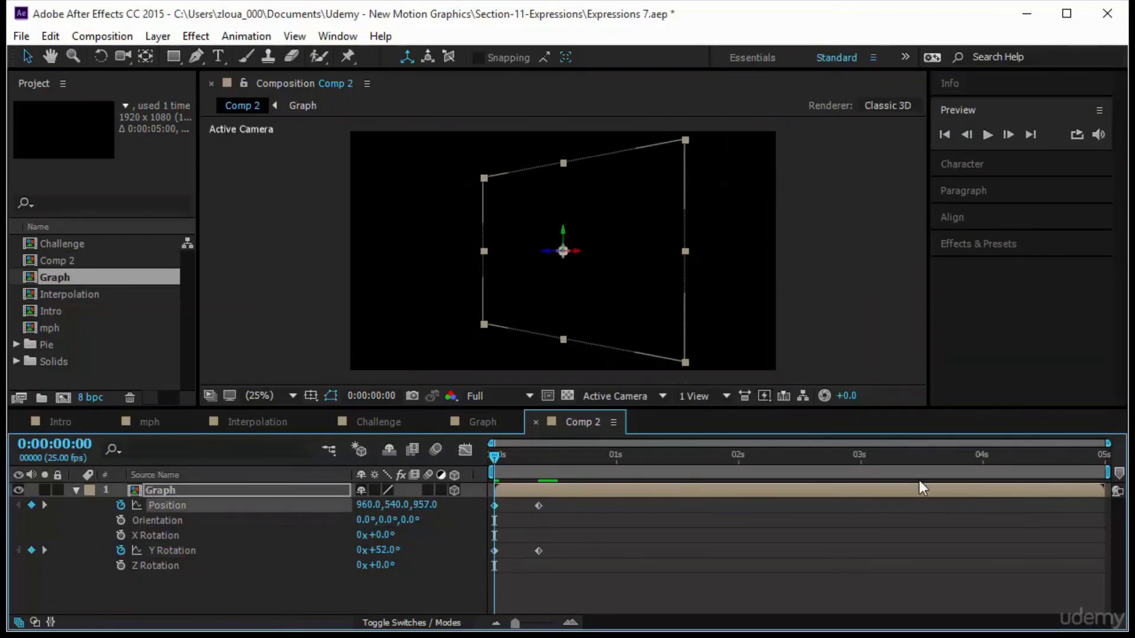
# Move the Graph layer in the viewer to a starting position of about 1297, 540, 525.
pyautogui.click(576, 249)
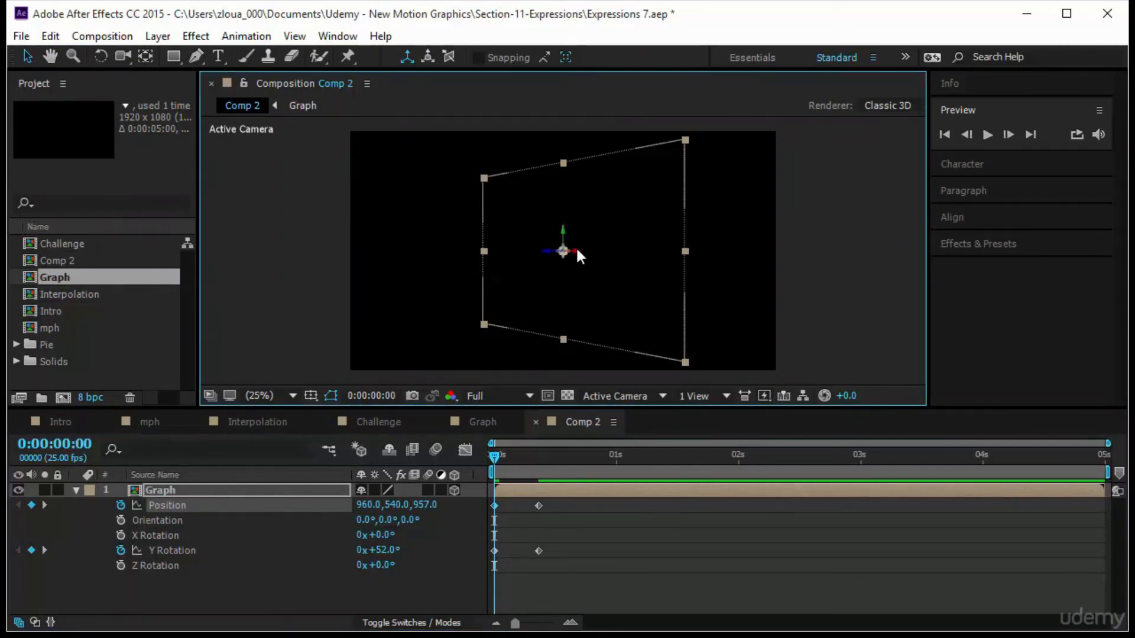
pyautogui.moveTo(578, 253); pyautogui.dragTo(844, 279)
# Move the second Position and Y Rotation keyframes to about 0.8 seconds and preview the animation.
pyautogui.click(986, 134)
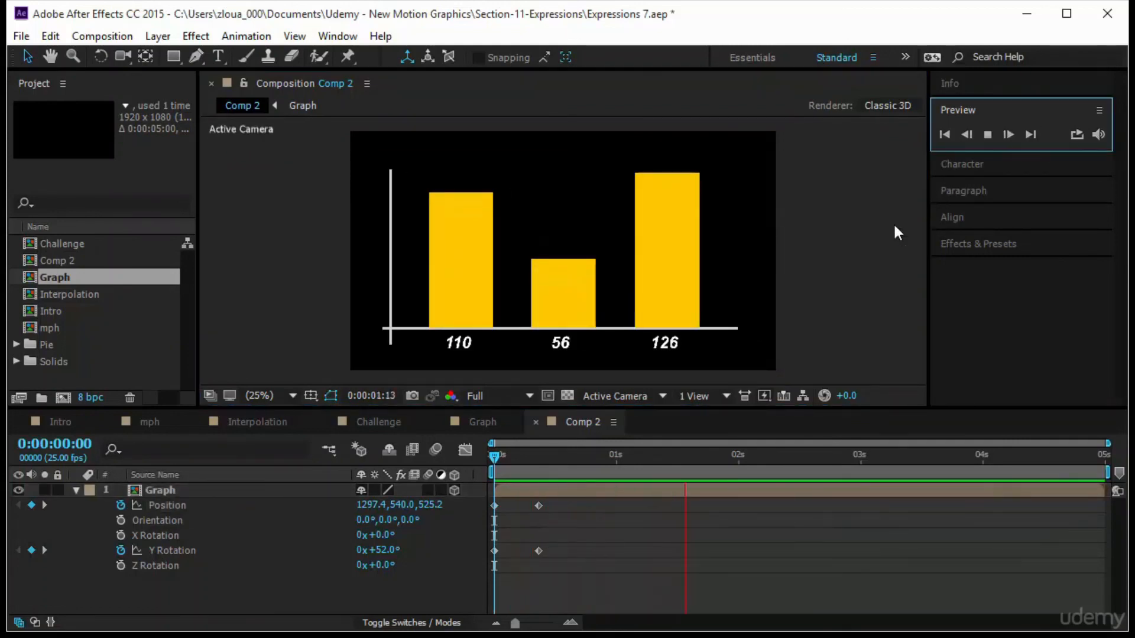
pyautogui.moveTo(591, 580); pyautogui.dragTo(591, 505)
pyautogui.moveTo(533, 577); pyautogui.dragTo(470, 498)
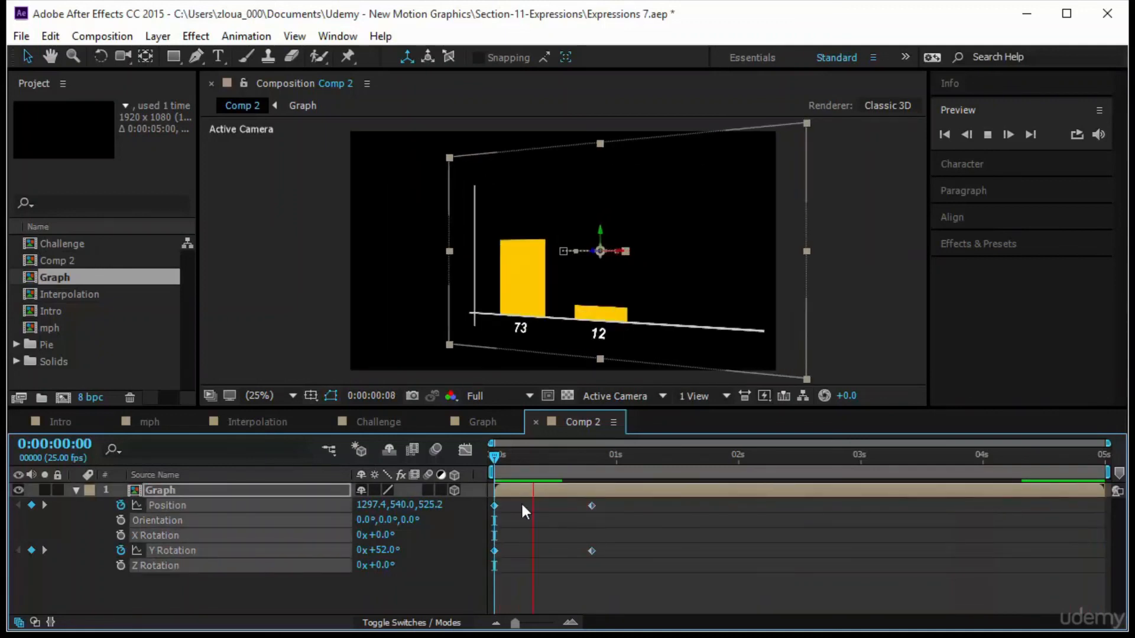
pyautogui.click(653, 570)
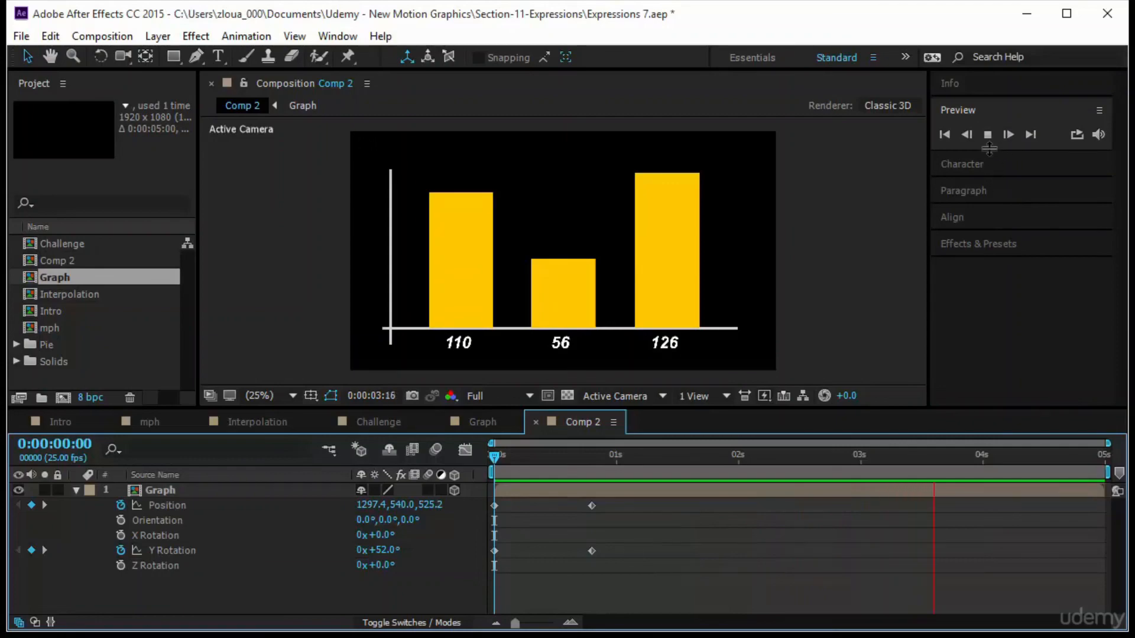